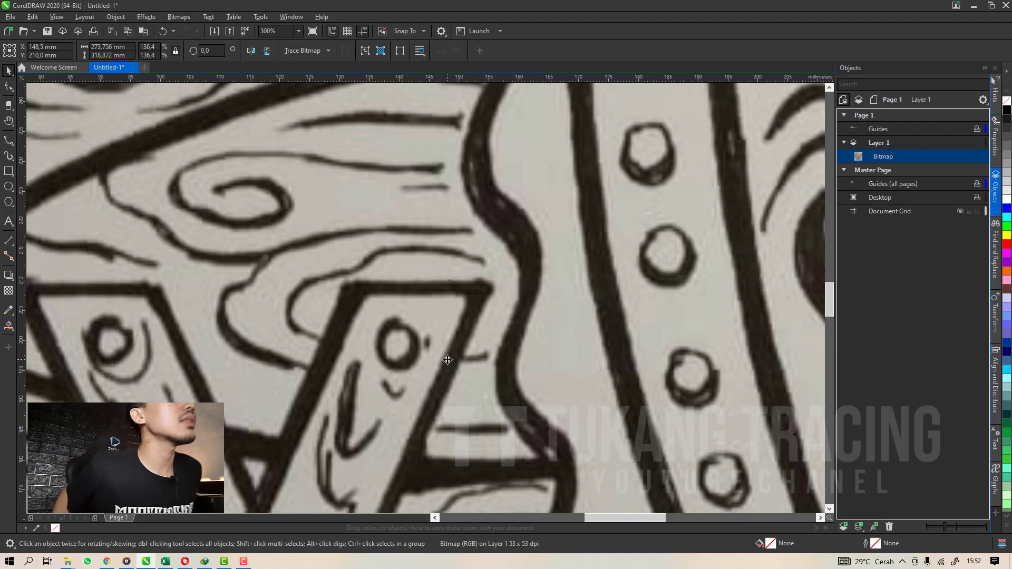
Inspect the line work of the imported drum sketch bitmap up close and as a whole on the page.
scroll(447, 360, "down", 4)
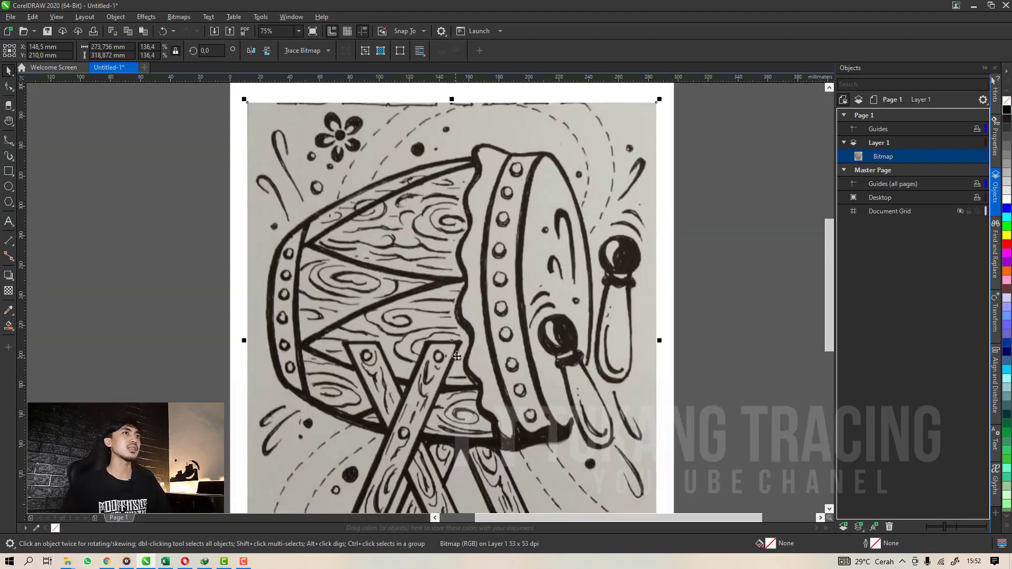
scroll(471, 332, "down", 2)
scroll(448, 324, "up", 6)
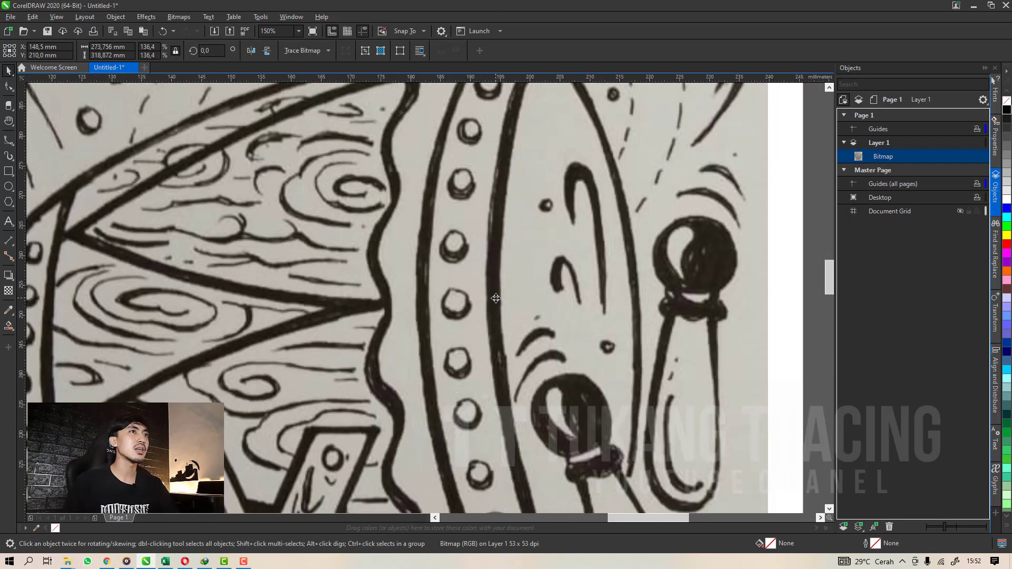
scroll(382, 337, "down", 5)
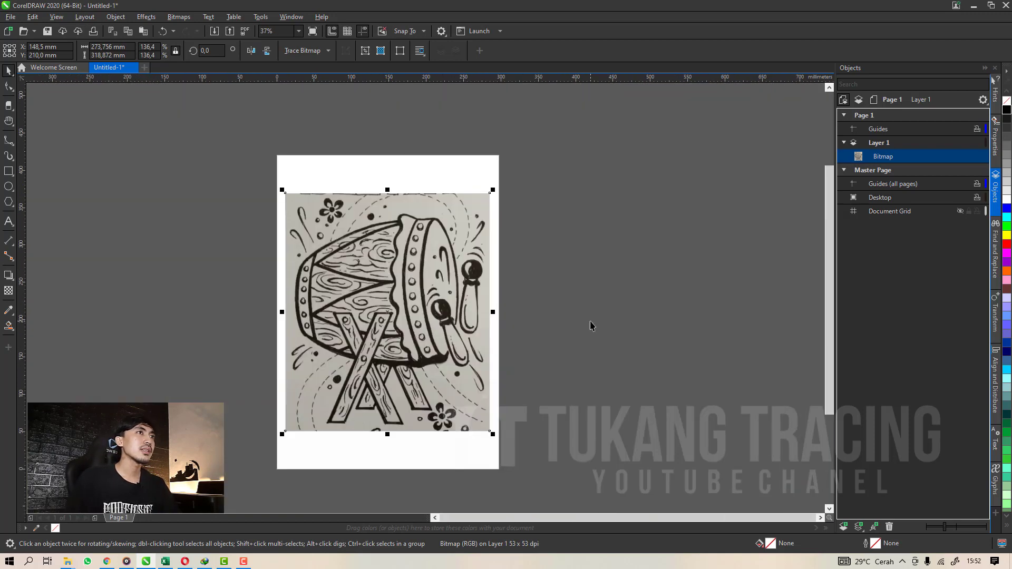
left_click(528, 328)
left_click(424, 321)
scroll(430, 290, "up", 2)
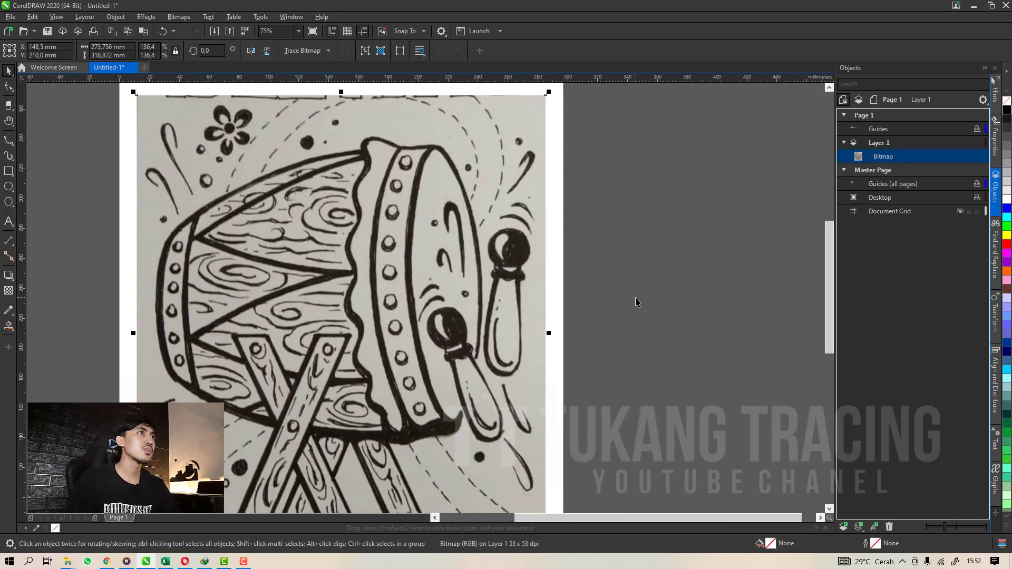
left_click(637, 302)
key("h")
left_click_drag(416, 294, 443, 301)
scroll(437, 317, "down", 1)
key("space")
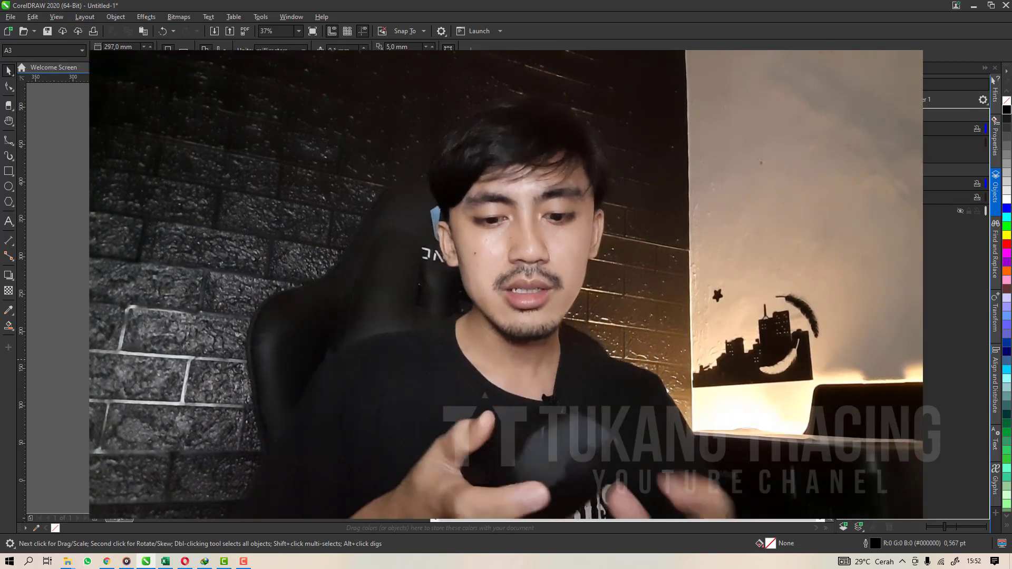
left_click(407, 360)
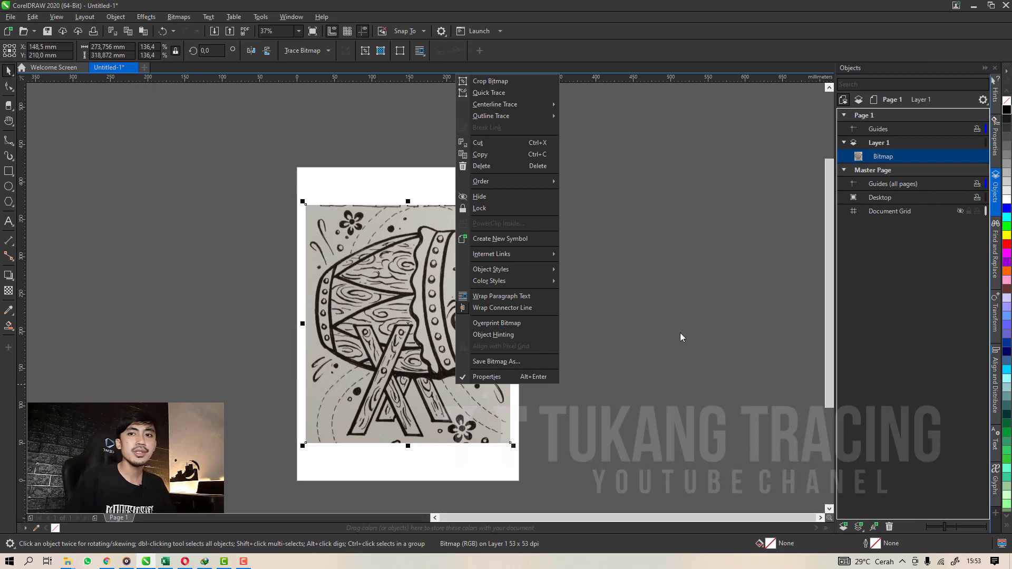
left_click(669, 317)
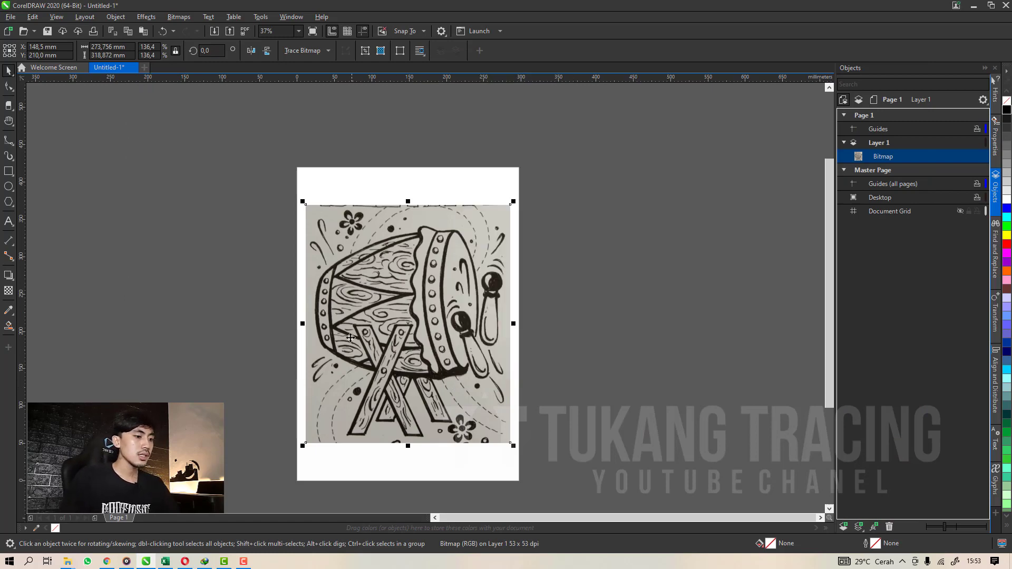
Set the drum sketch bitmap's width to 290 mm with its proportions locked.
scroll(352, 339, "up", 2)
key("ctrl+z")
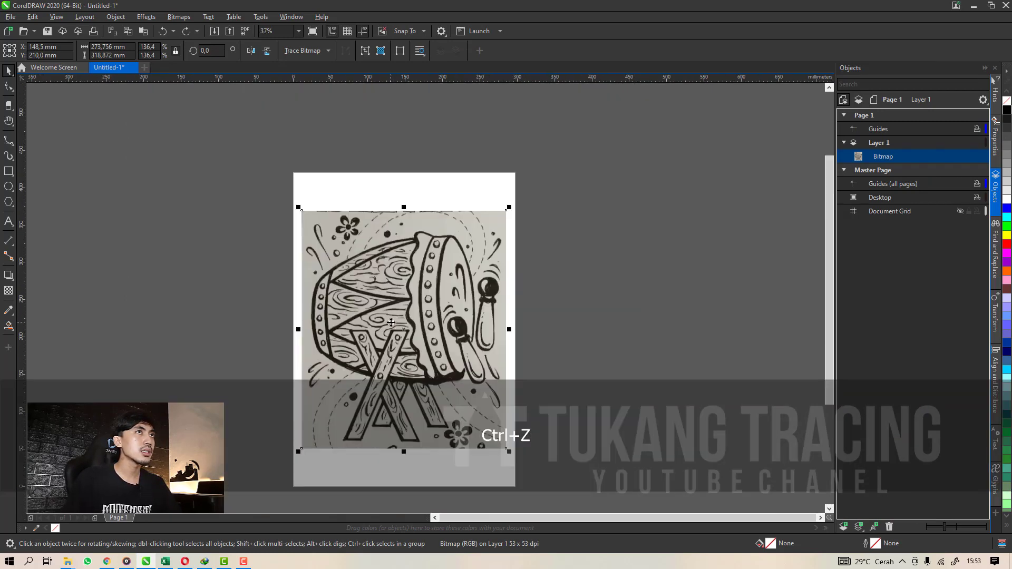
left_click(122, 47)
key("ctrl+a")
type("297,0")
key("Return")
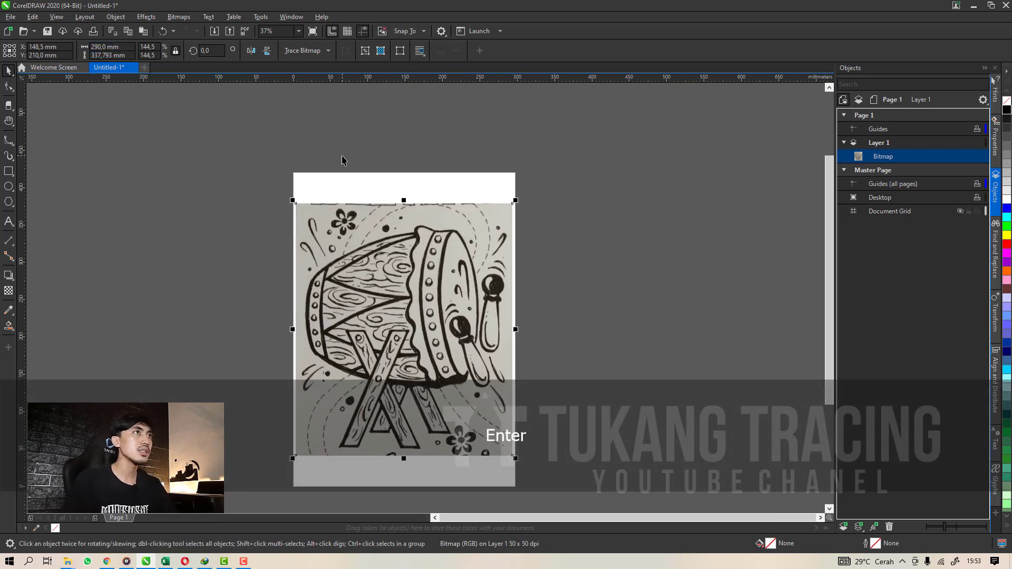
left_click(345, 162)
left_click(14, 51)
left_click(15, 52)
left_click(496, 348)
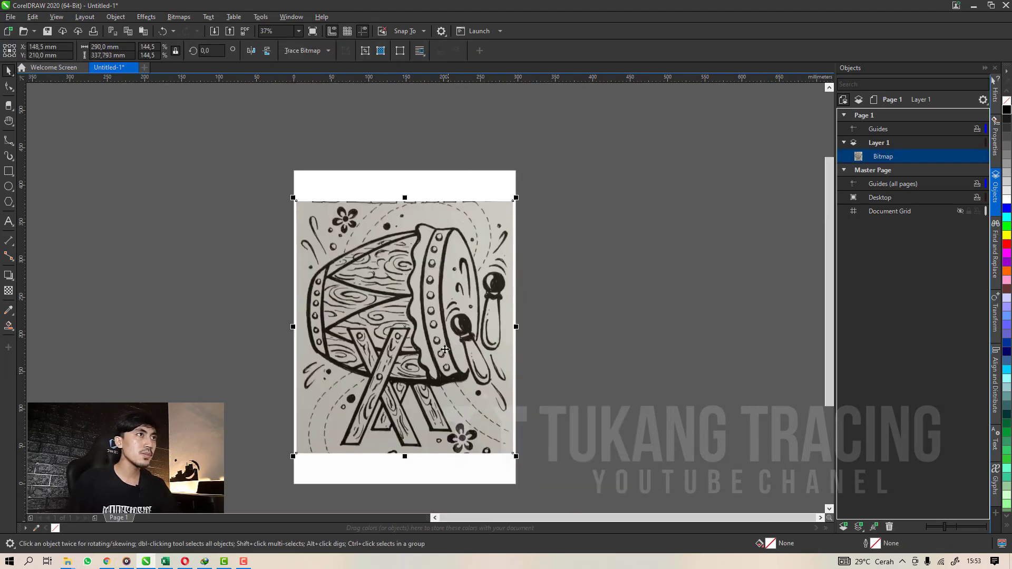
scroll(436, 352, "up", 3)
scroll(435, 351, "down", 2)
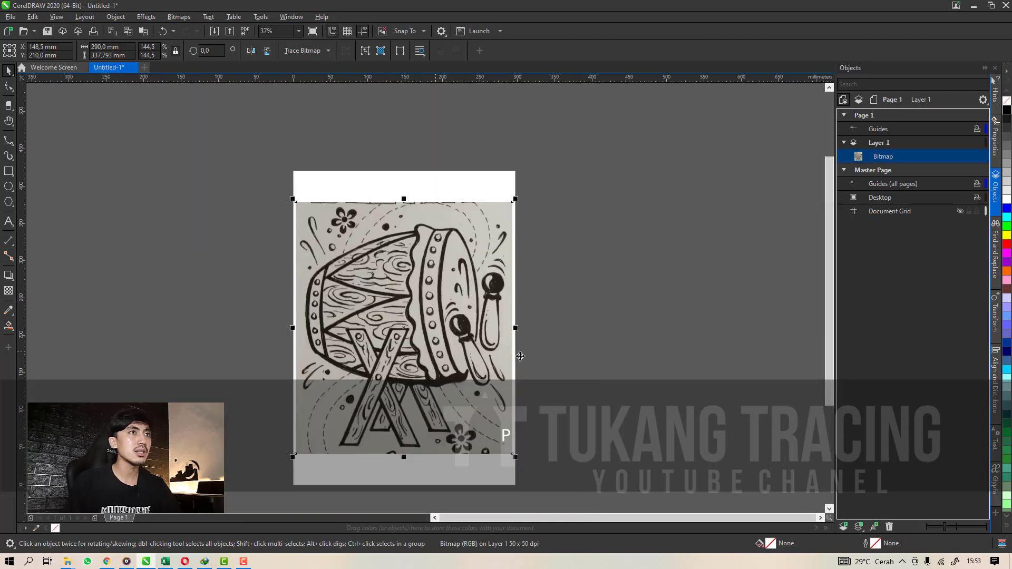
left_click(663, 359)
scroll(506, 359, "up", 1)
scroll(438, 364, "down", 1)
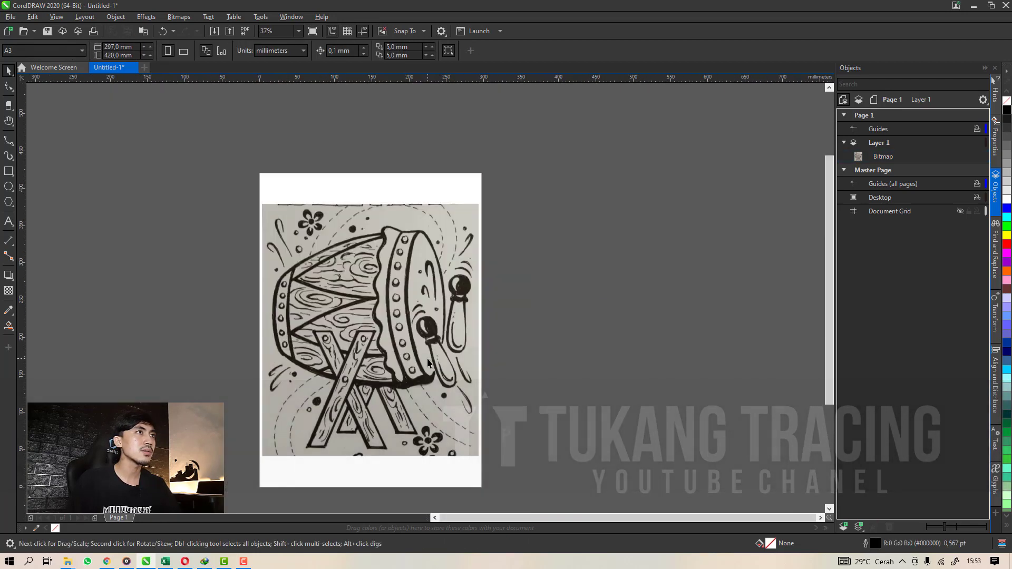
left_click(605, 339)
scroll(317, 263, "up", 1)
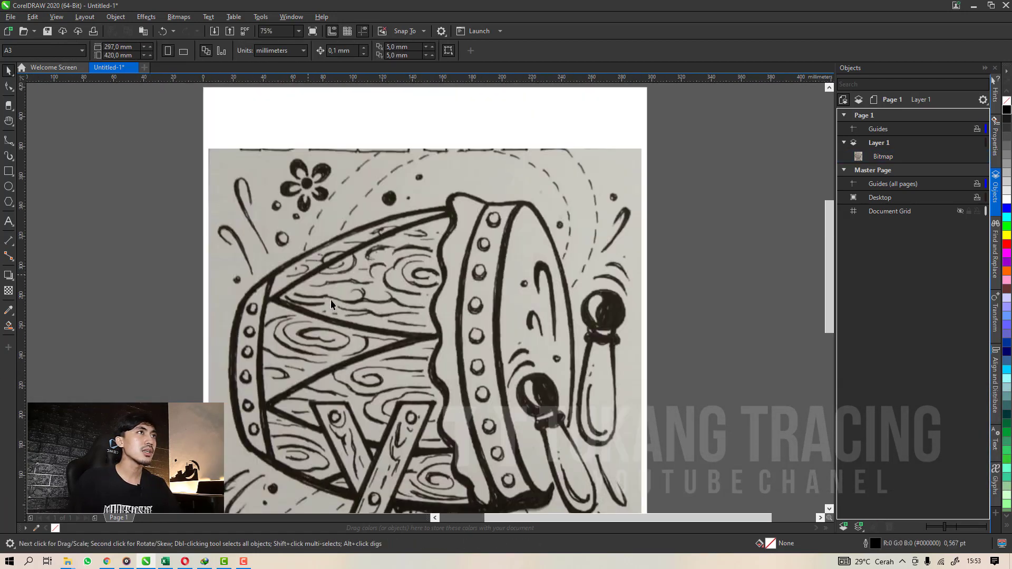
left_click(15, 147)
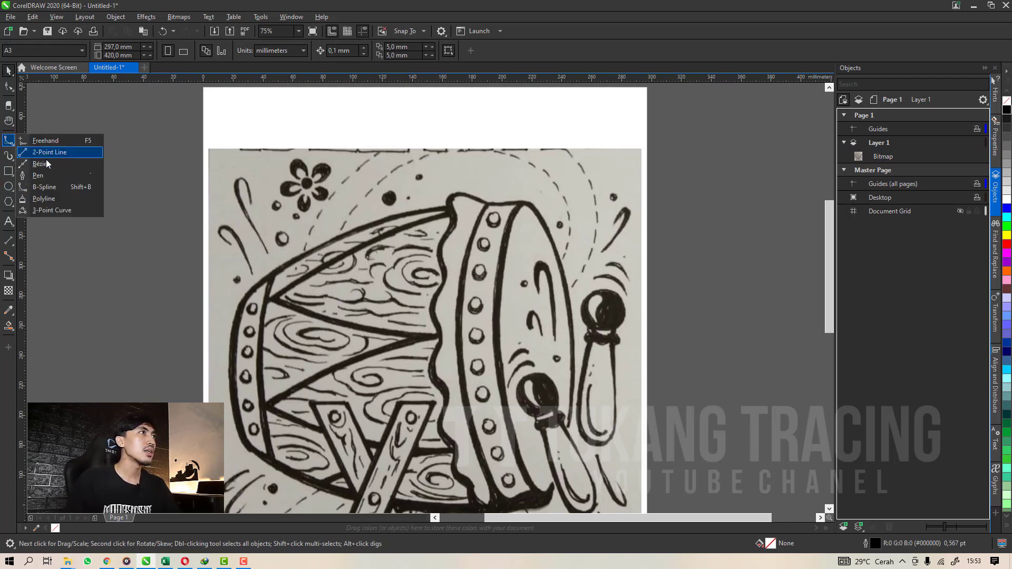
mouse_move(8, 172)
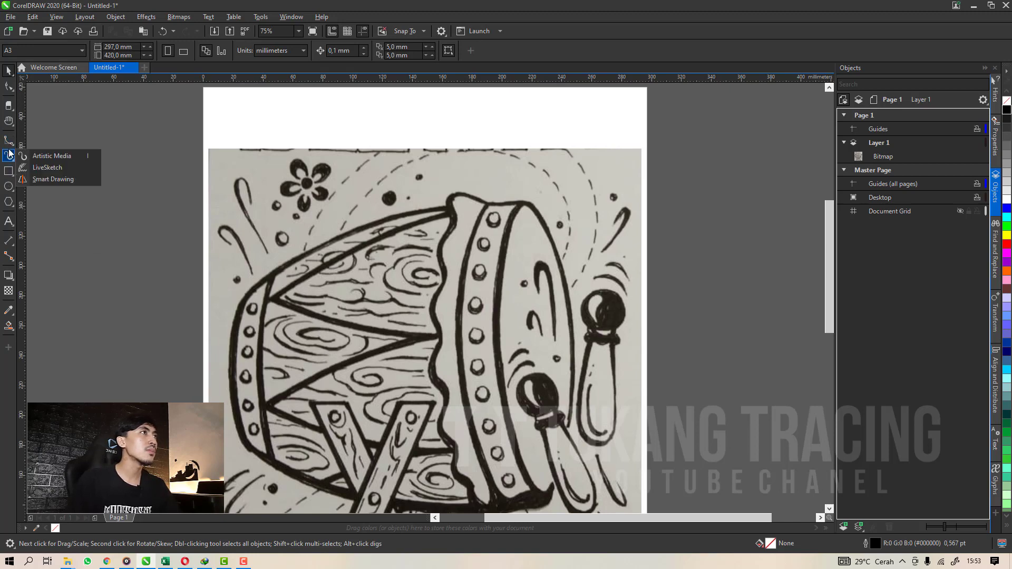
mouse_move(10, 144)
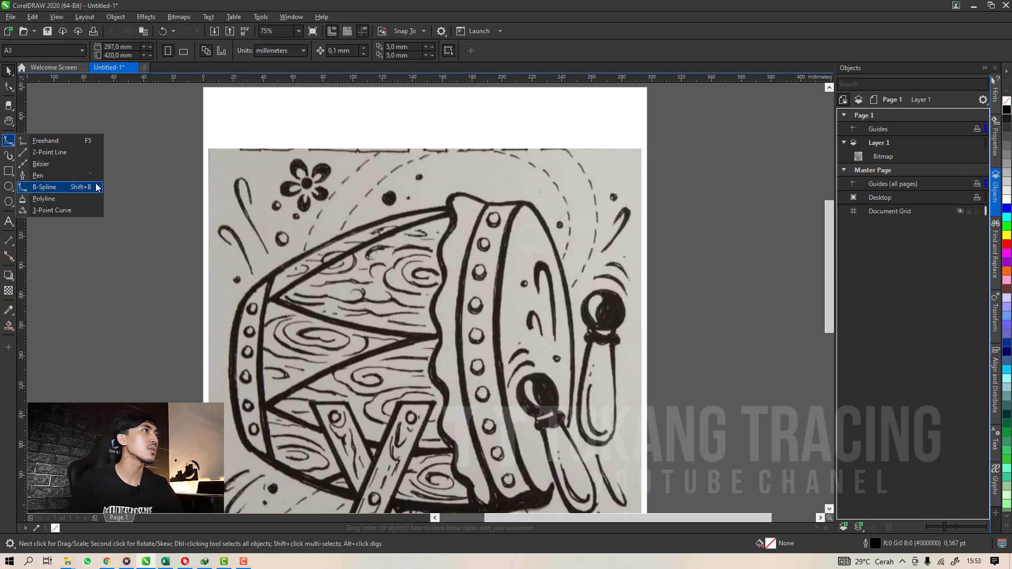
scroll(461, 220, "down", 2)
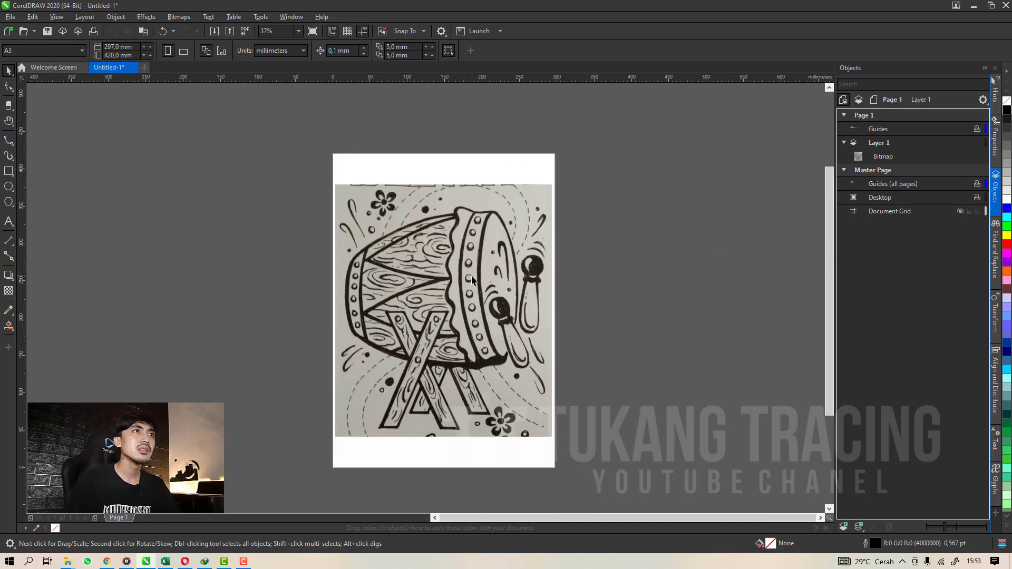
scroll(472, 280, "up", 2)
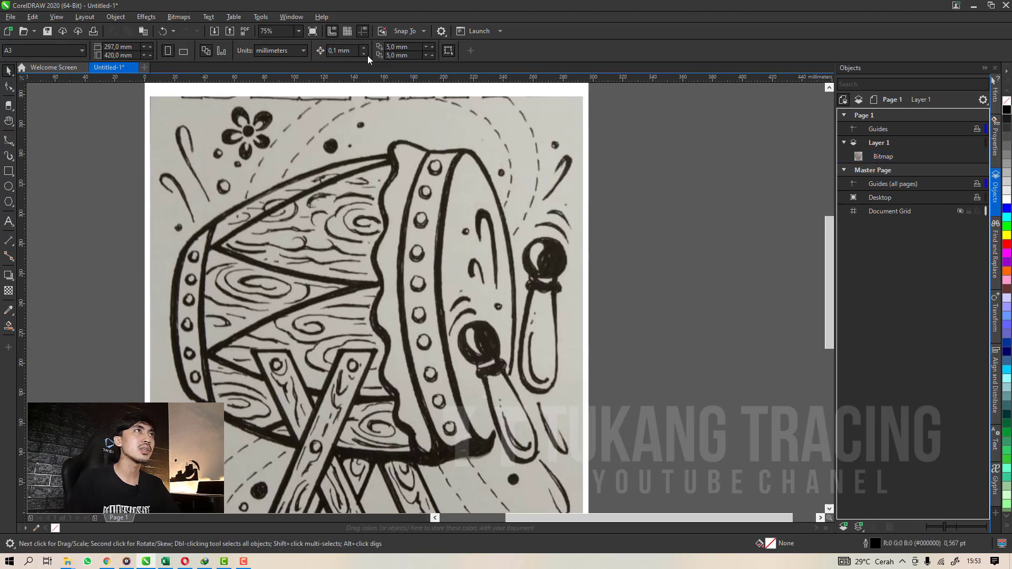
Look through the list of available dockers and show the Objects docker.
left_click(289, 16)
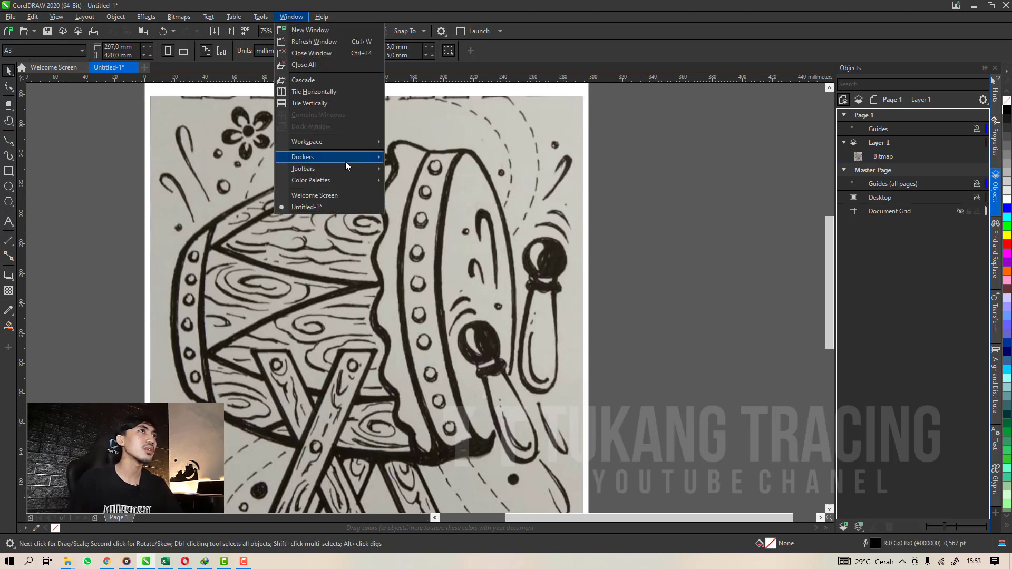
mouse_move(346, 153)
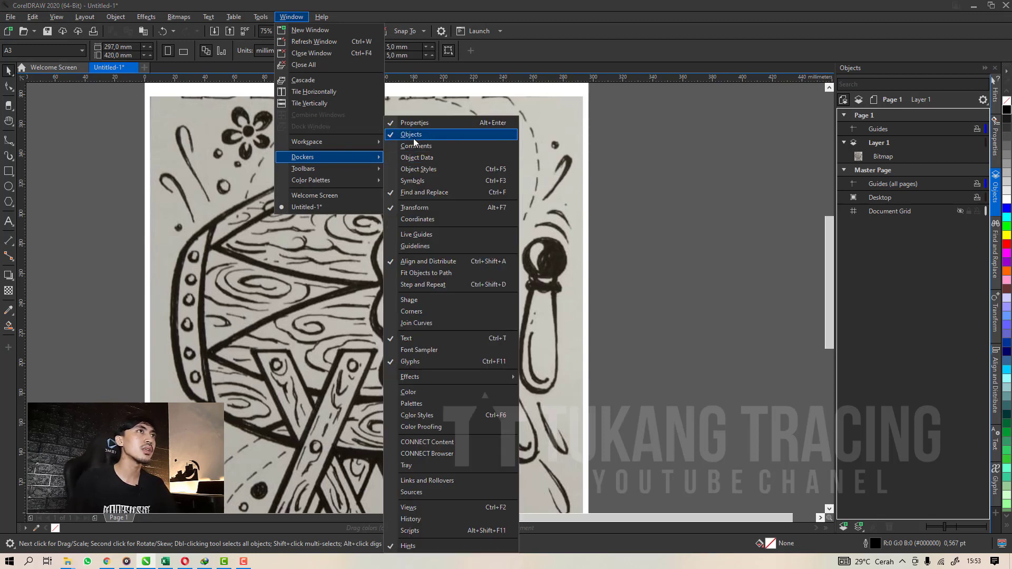
left_click(996, 192)
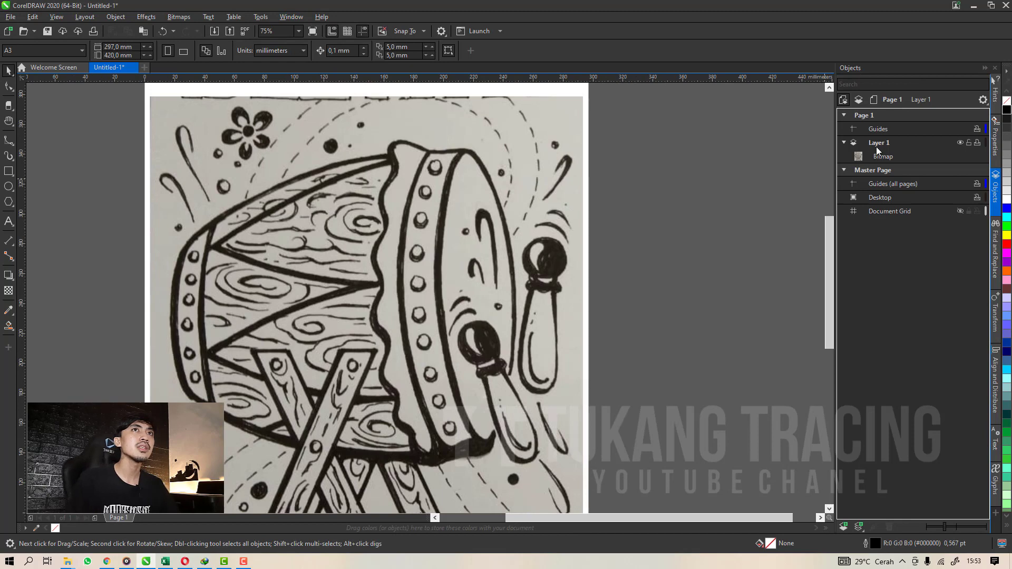
scroll(435, 273, "down", 2)
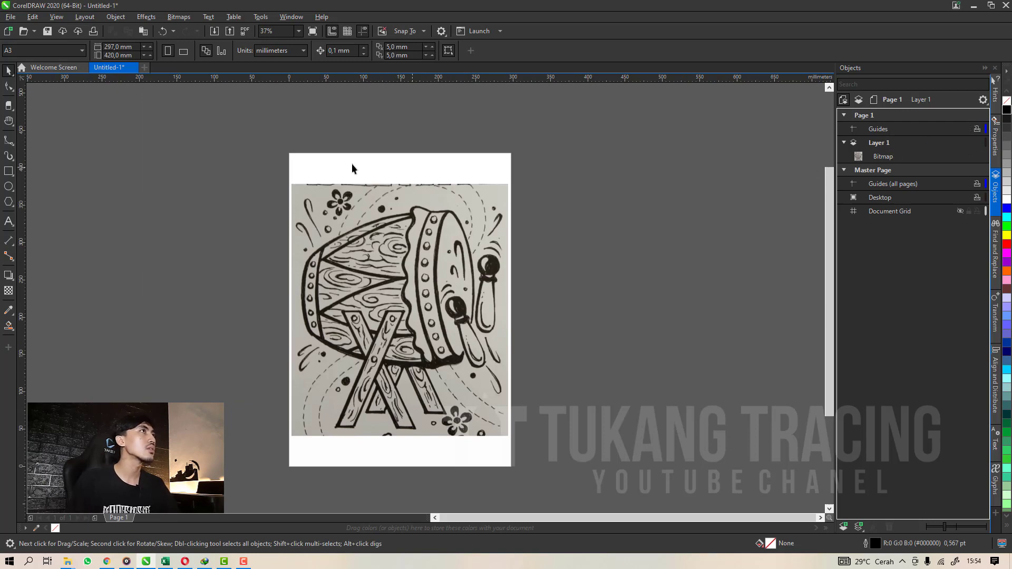
Save the drawing as "tracing bedug" in the ORDER folder.
left_click(11, 17)
left_click(446, 226)
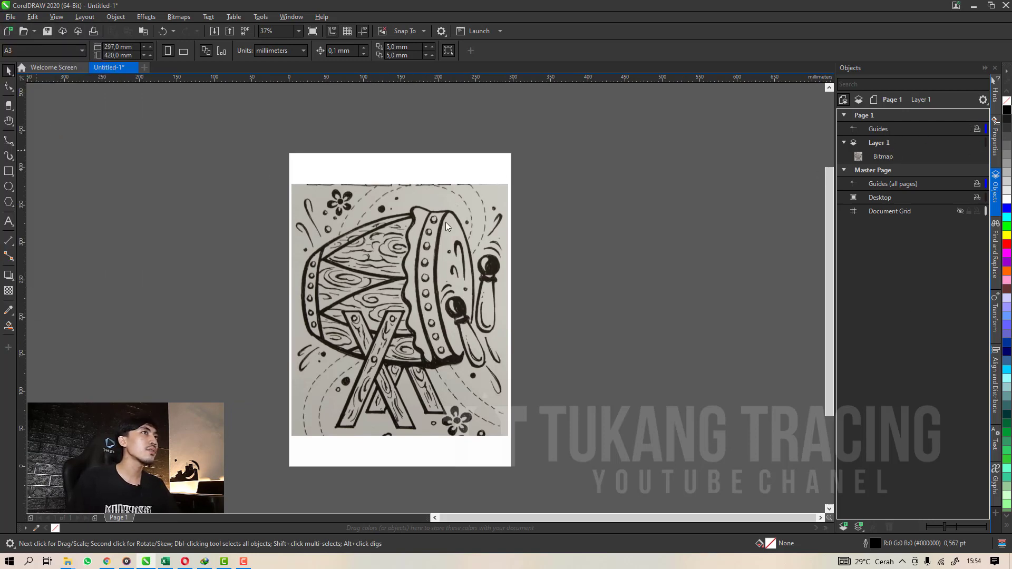
key("ctrl+s")
left_click(341, 138)
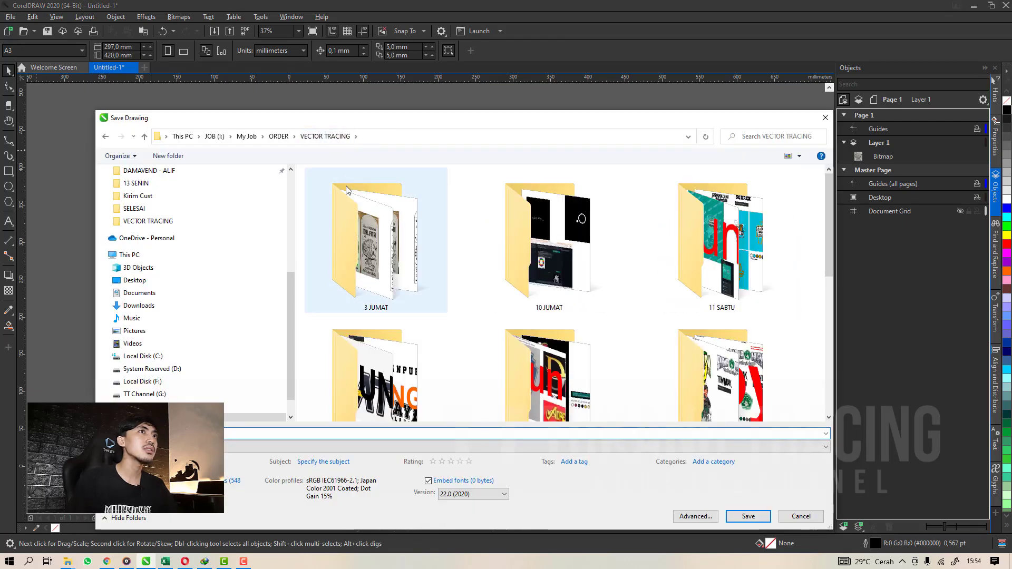
scroll(448, 221, "down", 3)
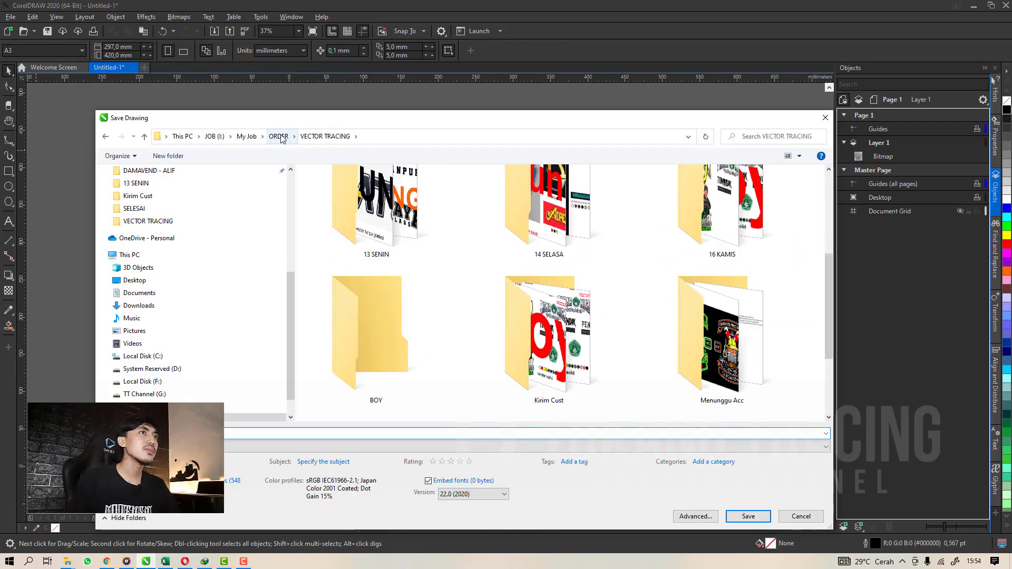
left_click(280, 136)
mouse_move(434, 124)
left_mouse_down()
mouse_move(434, 470)
mouse_move(454, 330)
mouse_move(506, 192)
mouse_move(507, 142)
left_mouse_up()
key("ctrl+a")
type("tracing be")
key("Return")
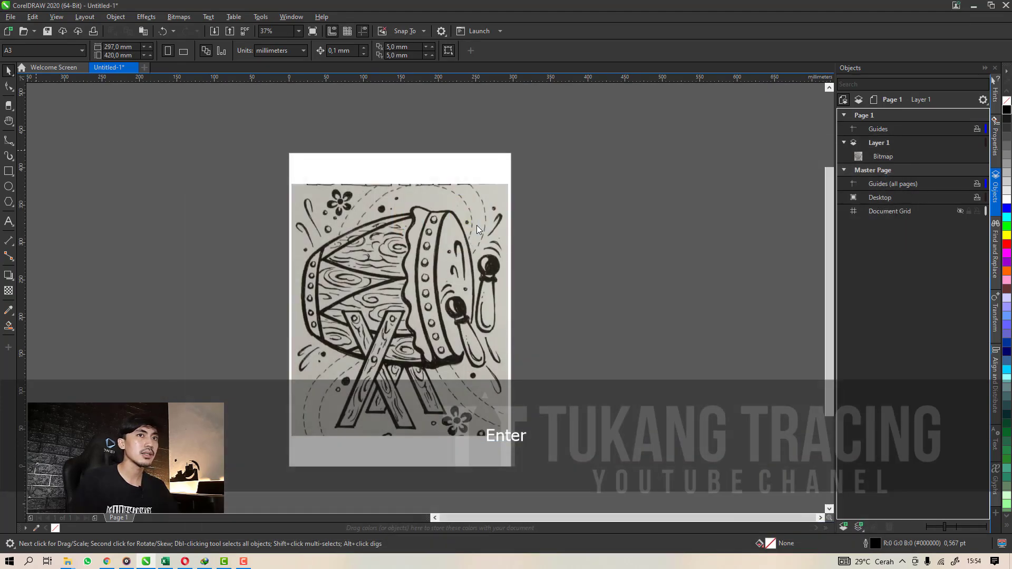
Lock Layer 1, which holds the drum sketch bitmap.
scroll(437, 299, "up", 2)
scroll(499, 276, "down", 2)
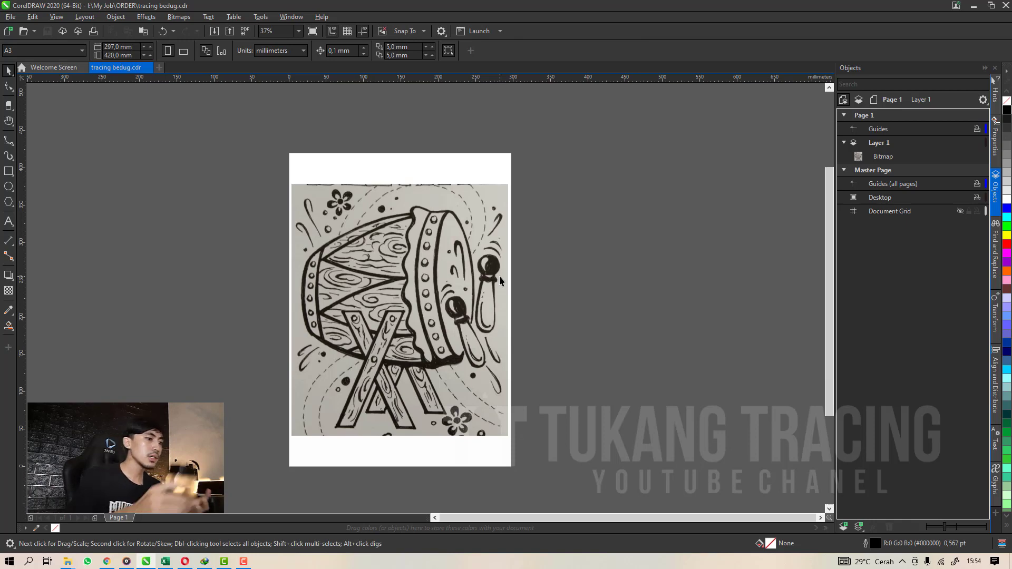
left_click(482, 219)
left_click(968, 143)
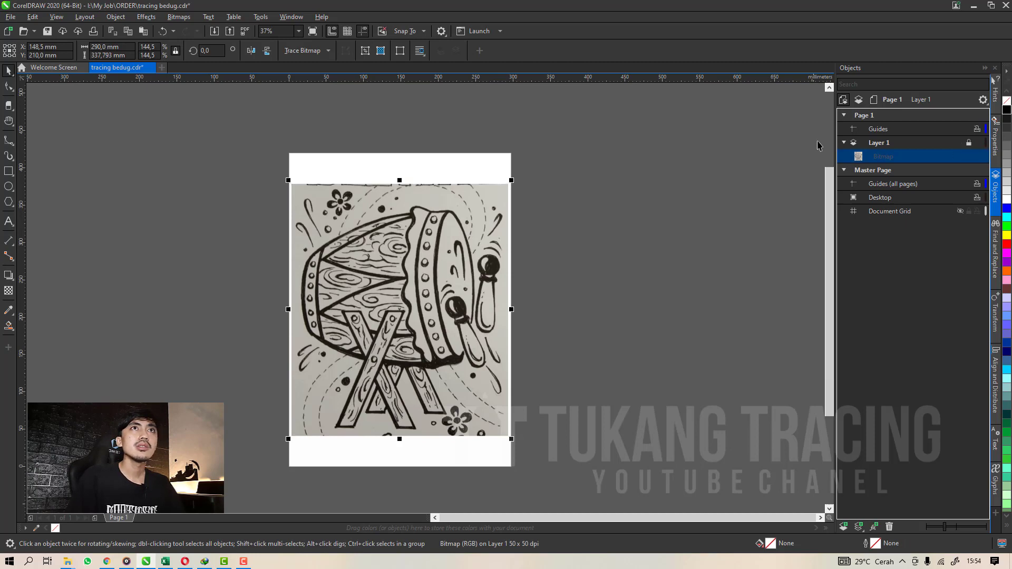
left_click(844, 142)
left_click(844, 143)
left_click_drag(276, 396, 274, 398)
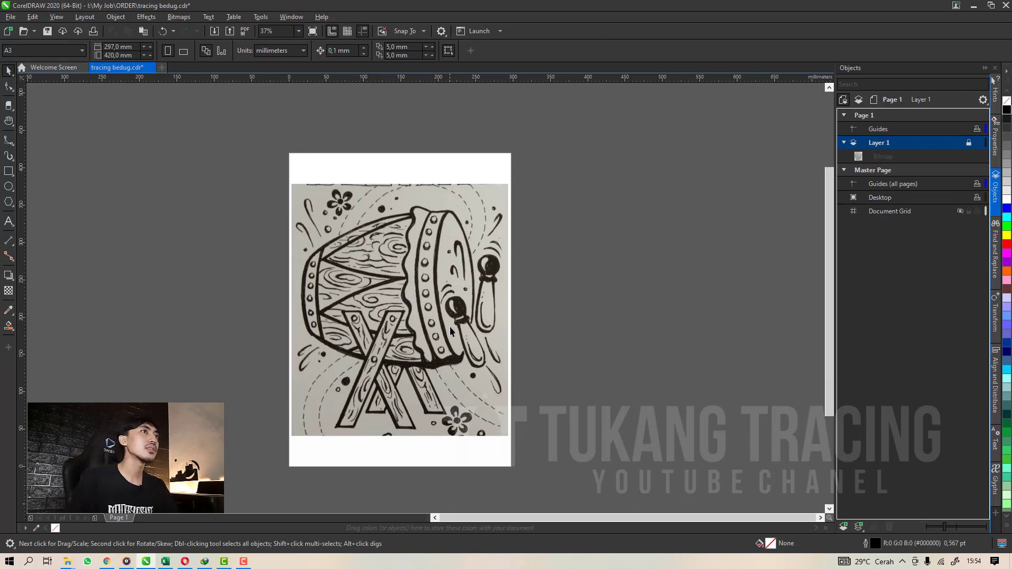
Add a new layer above the locked sketch layer, select it and save the drawing.
left_click(844, 526)
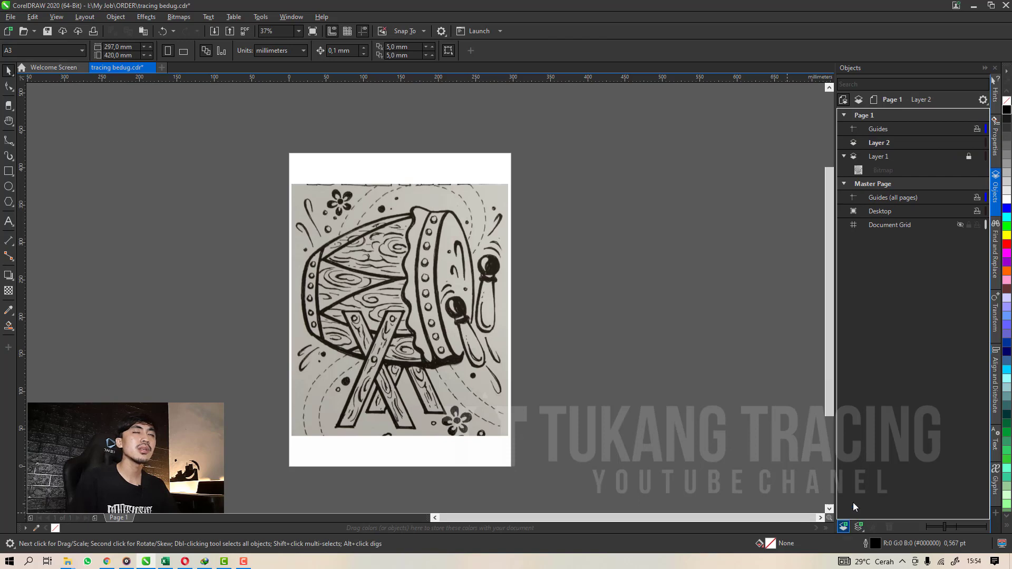
left_click(883, 144)
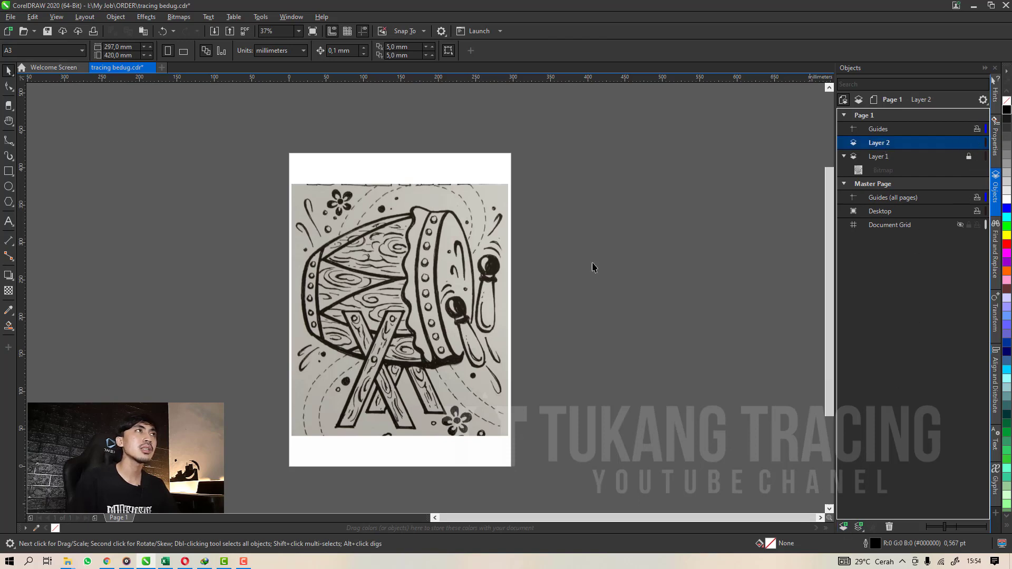
left_click(49, 36)
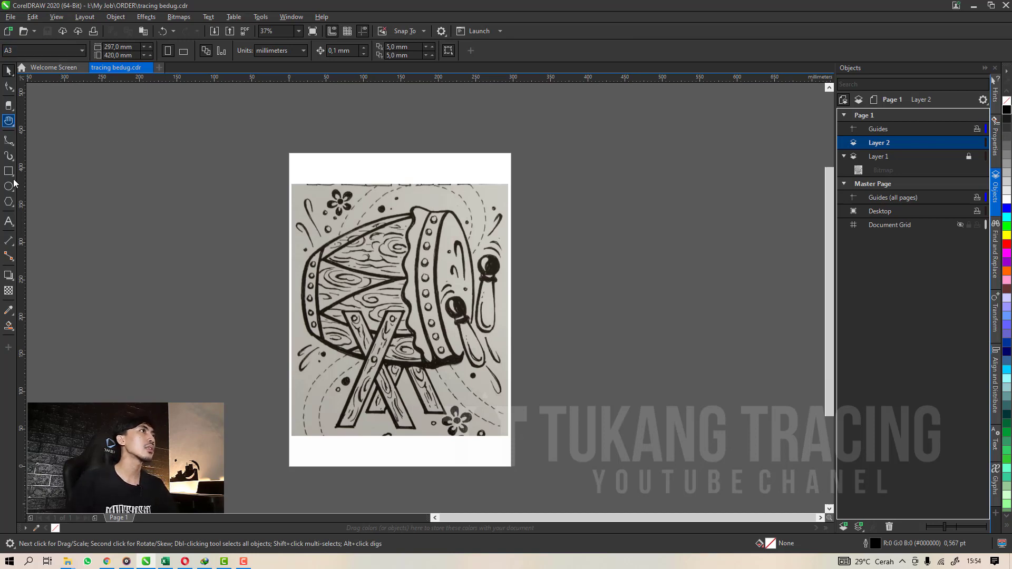
left_click(13, 147)
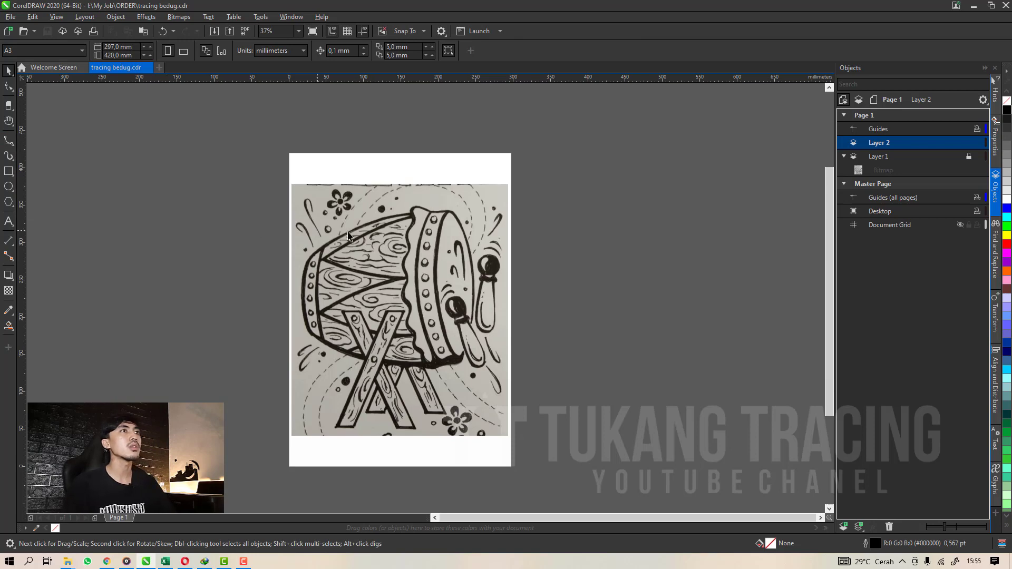
scroll(376, 251, "up", 3)
scroll(422, 243, "up", 2)
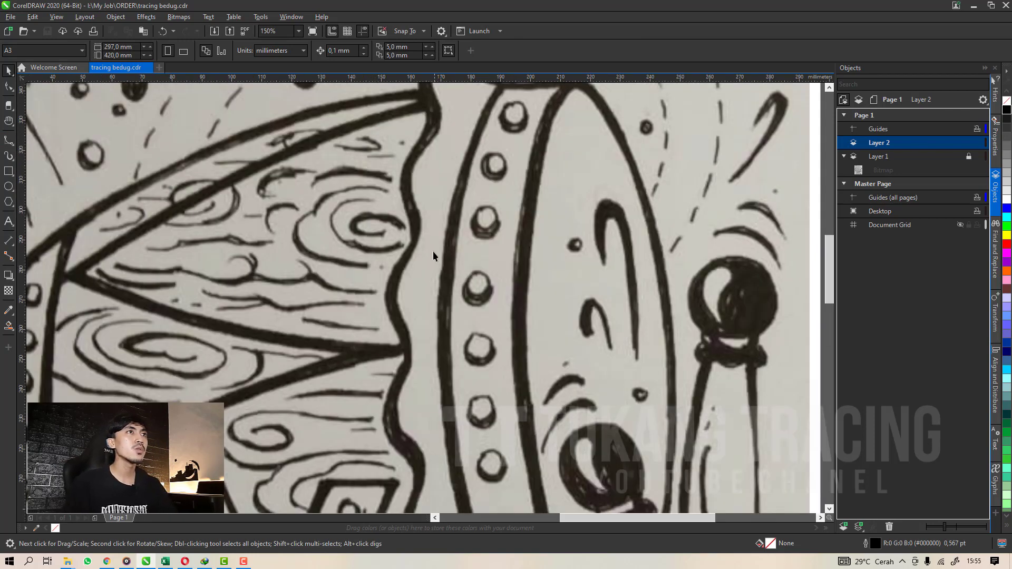
scroll(419, 254, "down", 4)
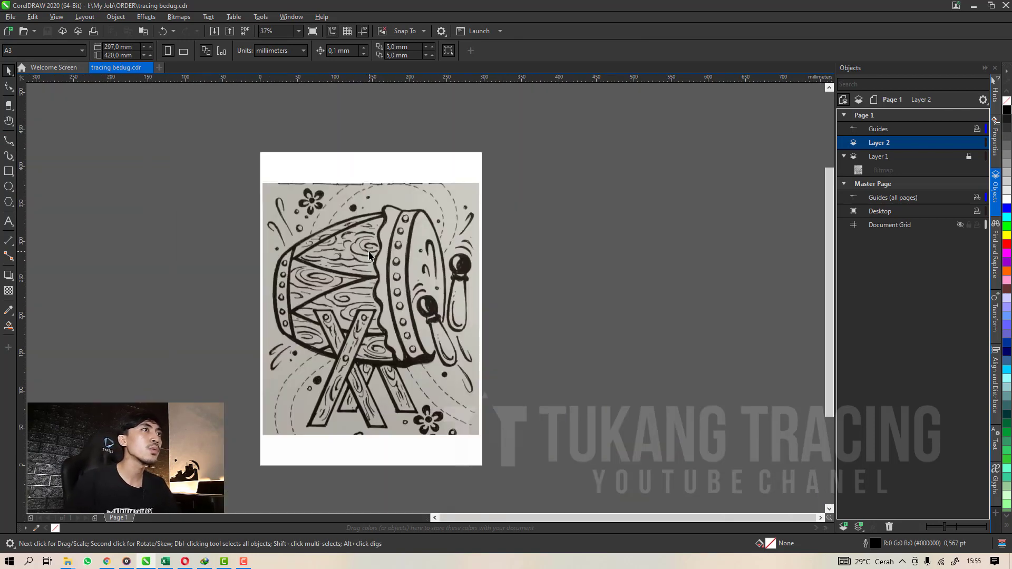
Examine the drum sketch's line work up close and as a whole before tracing.
scroll(376, 299, "up", 4)
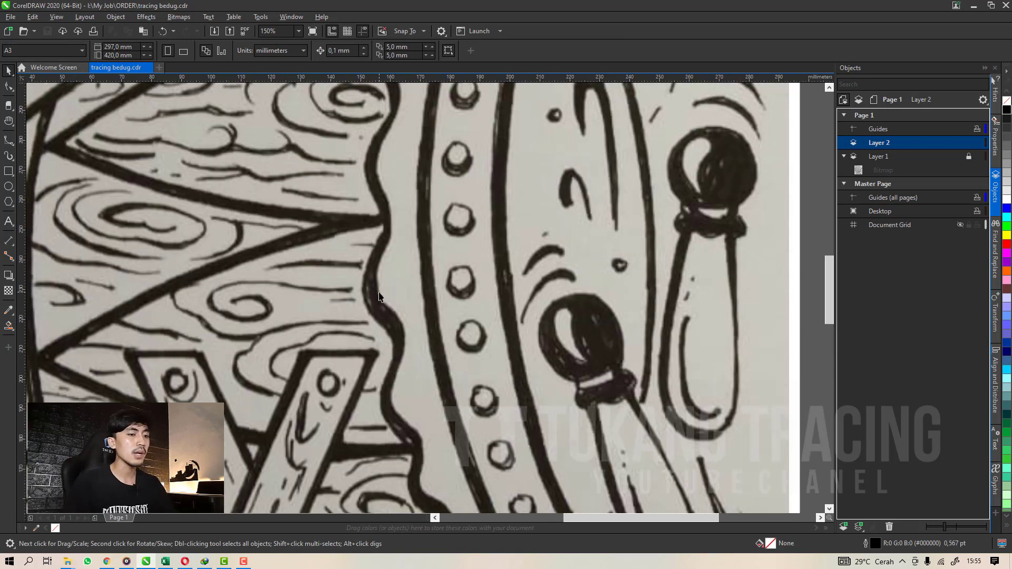
key("h")
left_click_drag(405, 267, 429, 295)
scroll(429, 295, "down", 6)
scroll(451, 283, "up", 4)
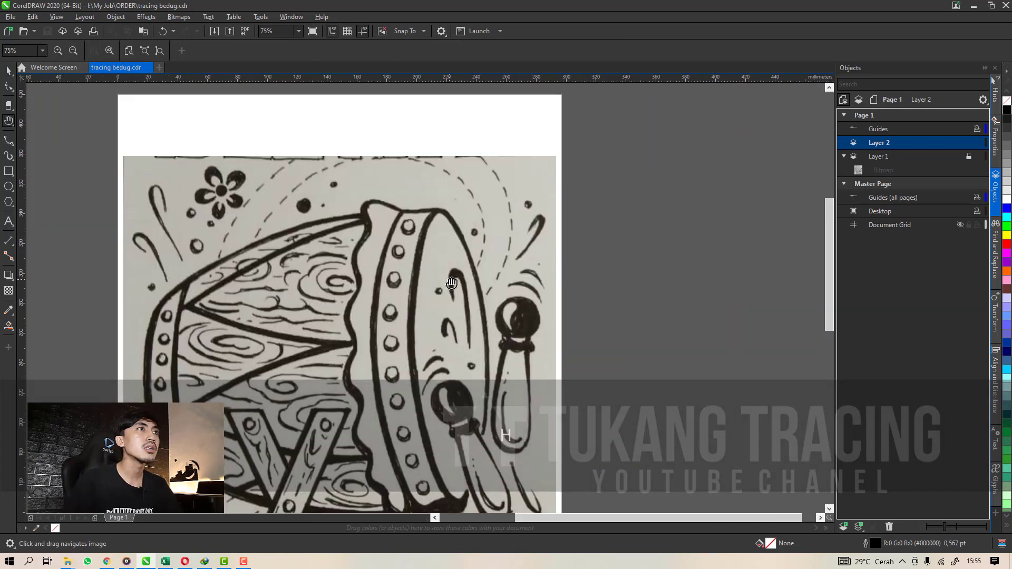
key("space")
scroll(433, 262, "down", 2)
scroll(278, 285, "up", 2)
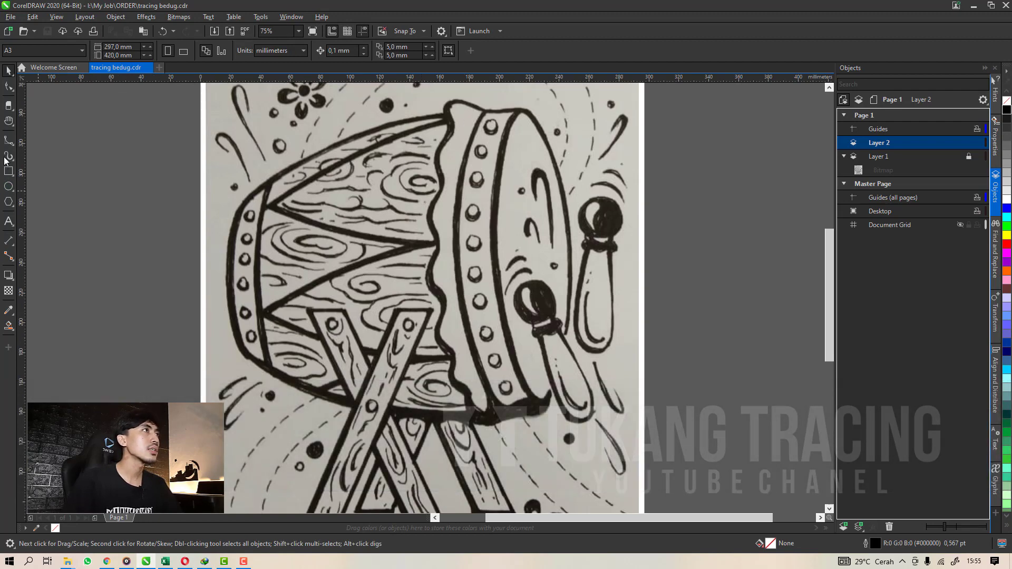
Draw a test curve about 114 mm wide along the drum's upper edge with the Pen tool.
left_click(8, 141)
left_click(12, 144)
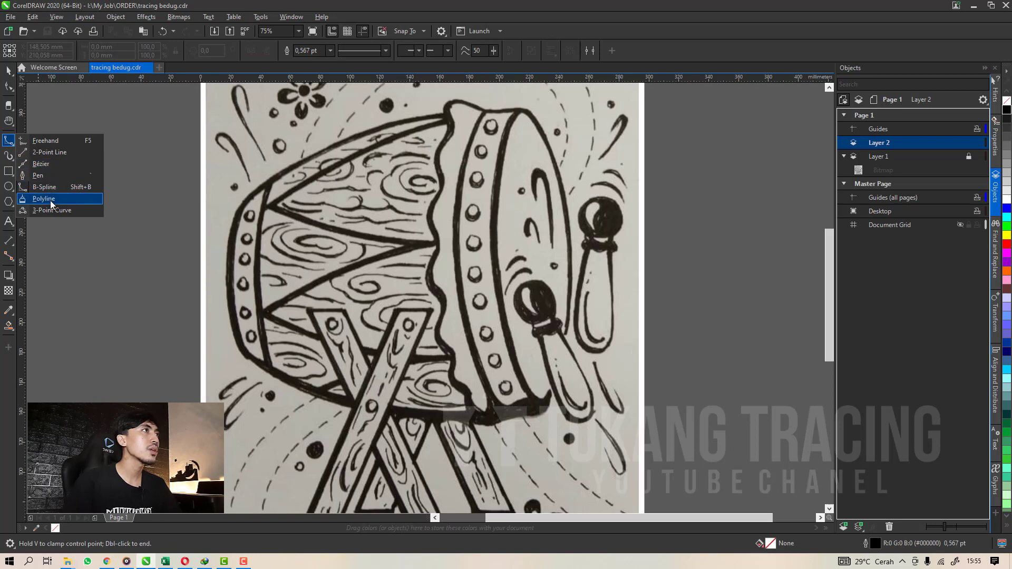
left_click(38, 175)
scroll(451, 124, "up", 2)
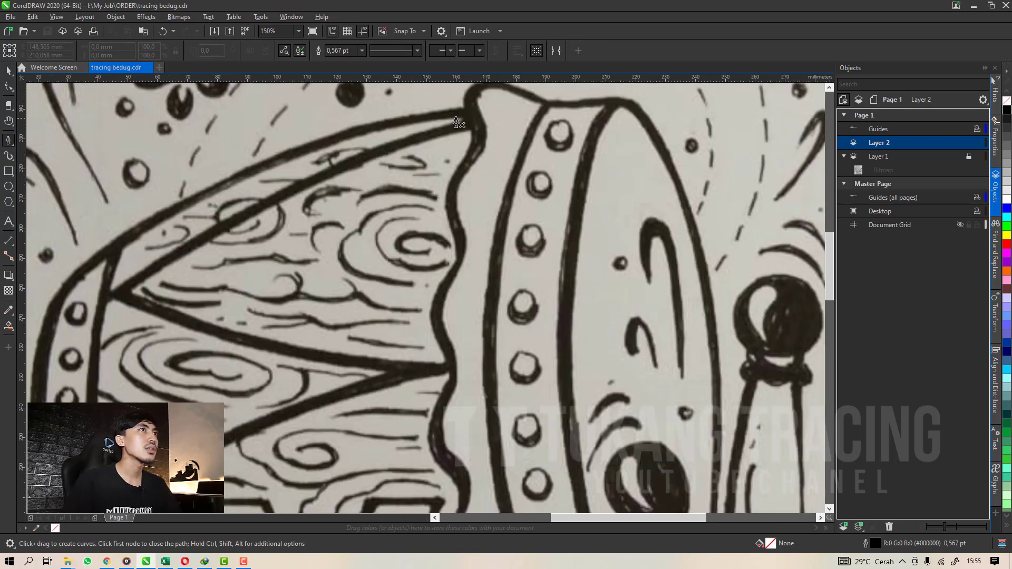
left_click(464, 110)
mouse_move(122, 240)
left_mouse_down()
mouse_move(59, 277)
mouse_move(74, 304)
mouse_move(47, 351)
mouse_move(67, 344)
mouse_move(58, 375)
mouse_move(101, 366)
left_mouse_up()
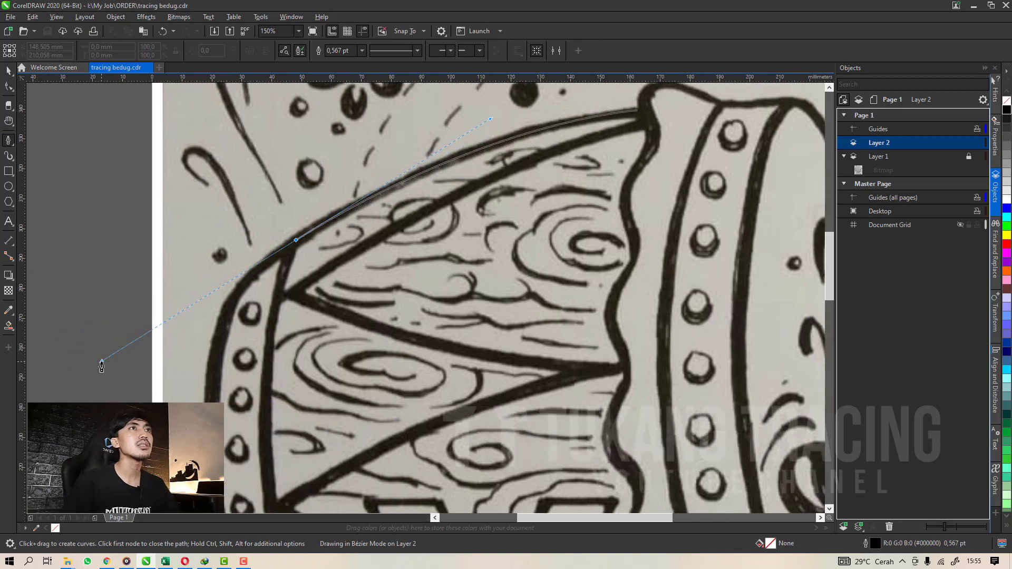
key("space")
Colour the test curve's outline green and set its width to 10 pt to match the sketched line.
scroll(471, 158, "up", 2)
right_click(1006, 228)
scroll(516, 152, "down", 2)
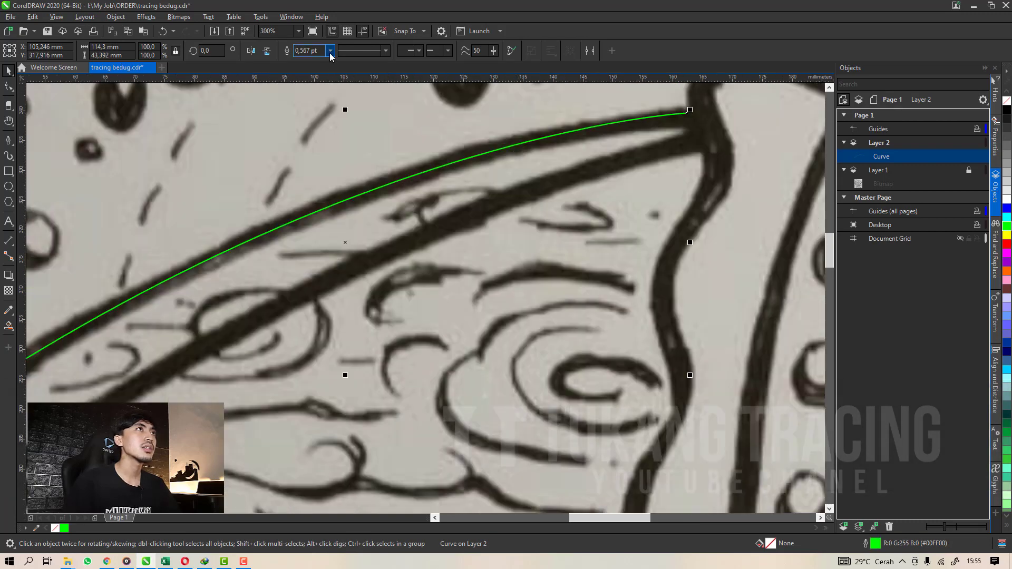
left_click(331, 51)
left_click(320, 125)
left_click(330, 52)
left_click(323, 149)
left_click(331, 51)
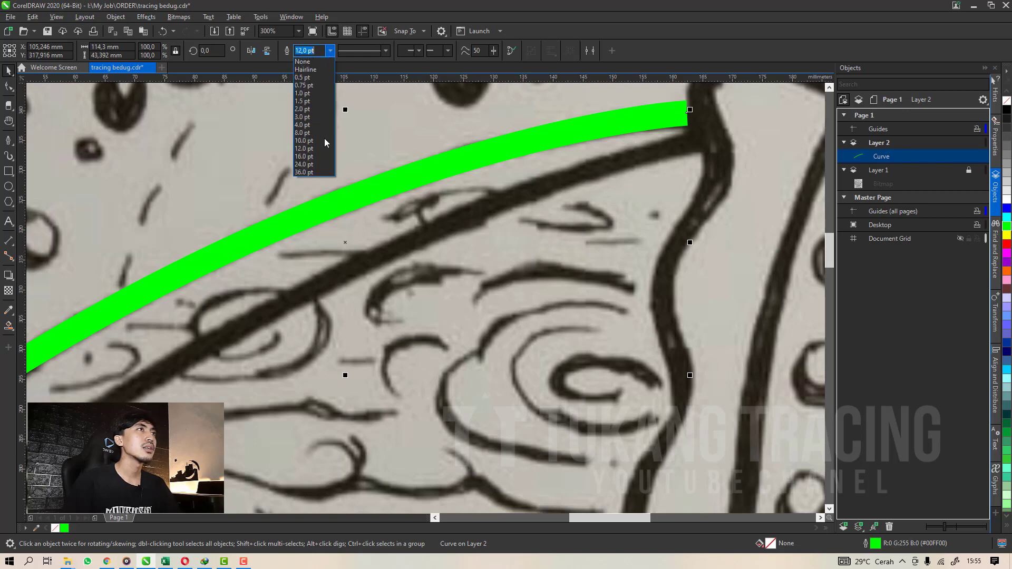
left_click(324, 141)
left_click(331, 137)
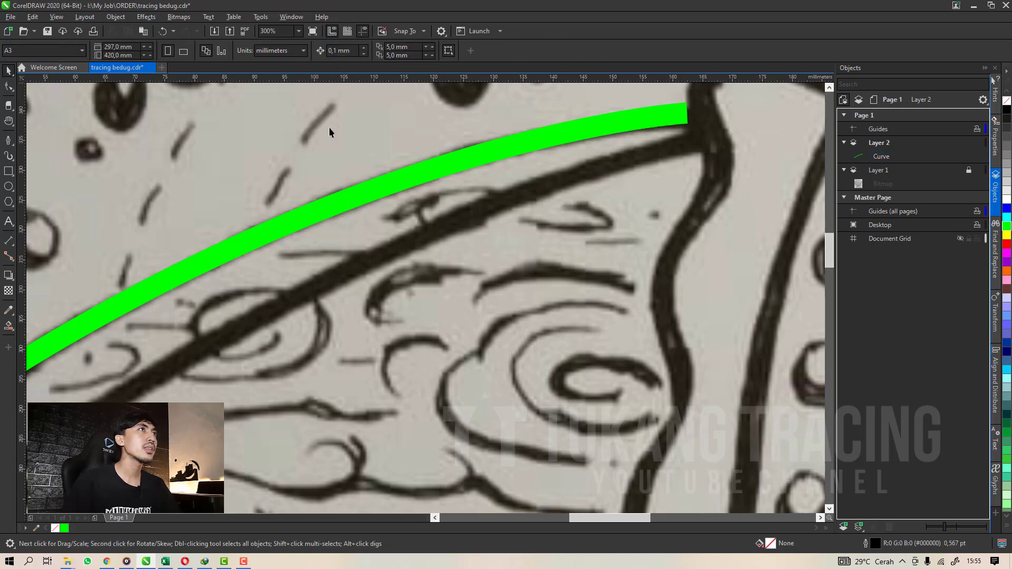
Look through the width units in the default Outline Pen settings and keep points.
double_click(873, 545)
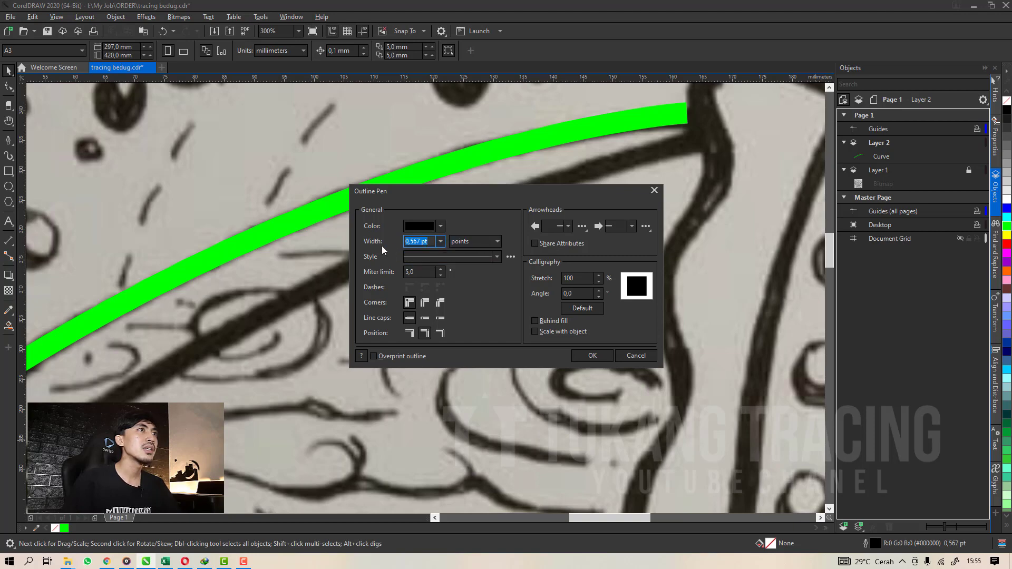
left_click(469, 242)
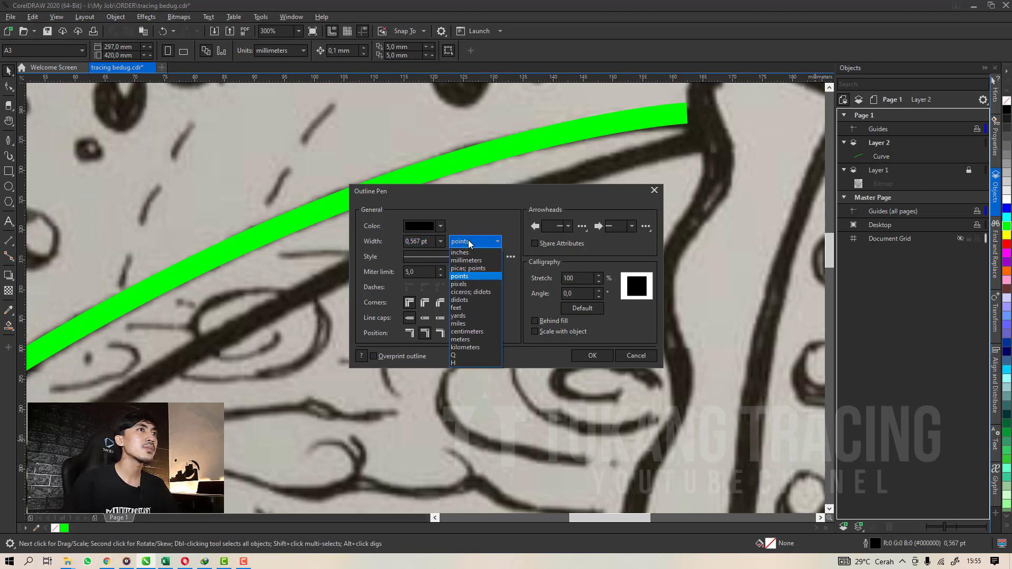
left_click(474, 278)
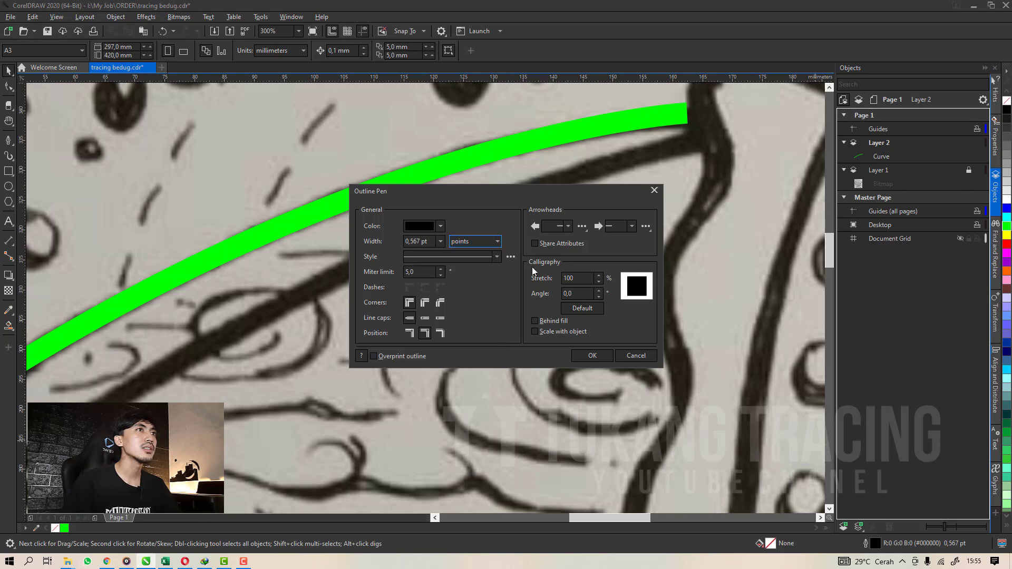
left_click(497, 242)
left_click(493, 284)
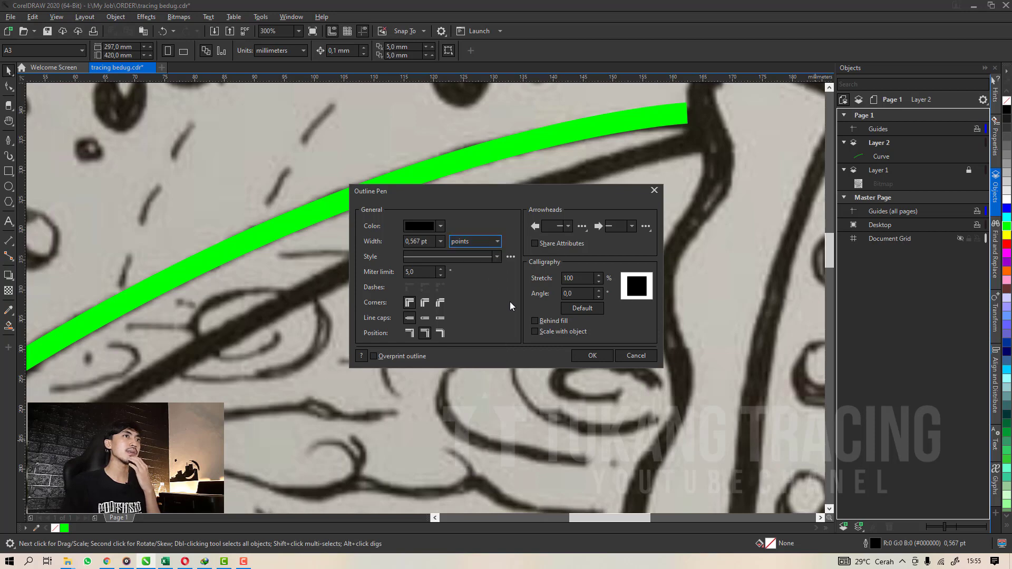
left_click(581, 356)
Delete the green test curve along the drum's upper edge.
scroll(532, 191, "down", 5)
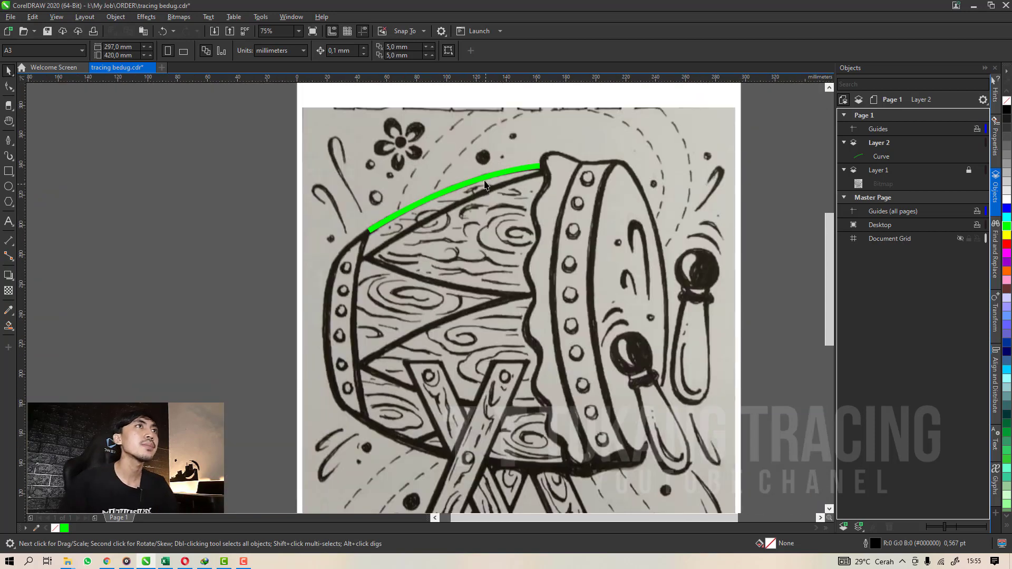
left_click(424, 192)
scroll(425, 192, "up", 2)
key("ctrl+z")
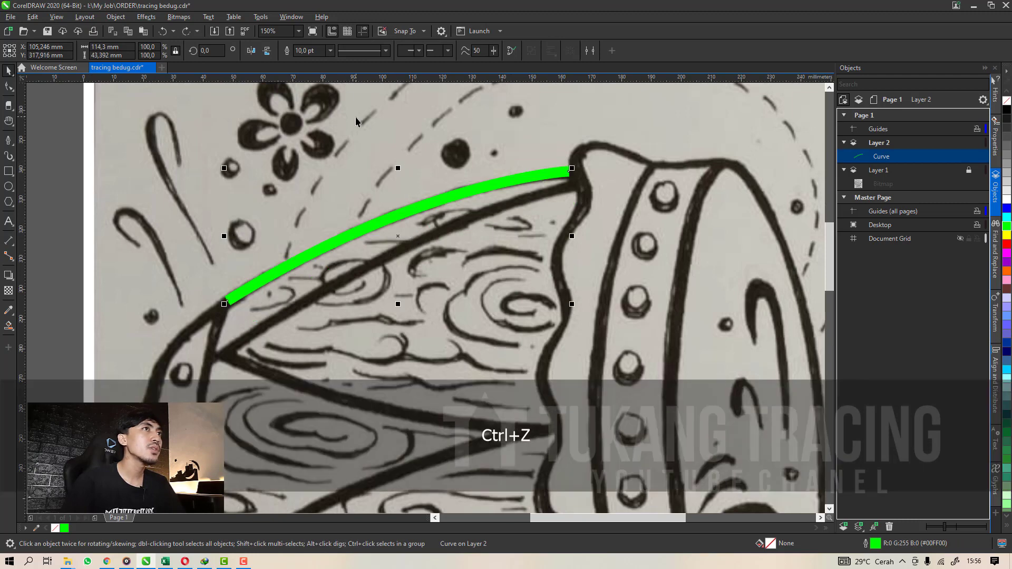
key("Delete")
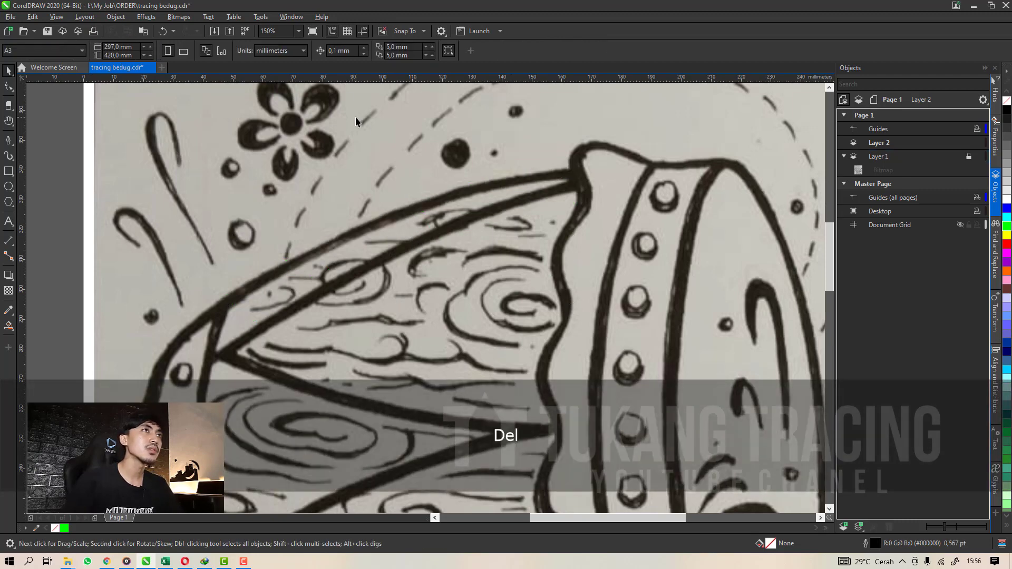
Set the default outline to 10 pt wide, with round corners, round line caps and scaling with the object.
double_click(870, 544)
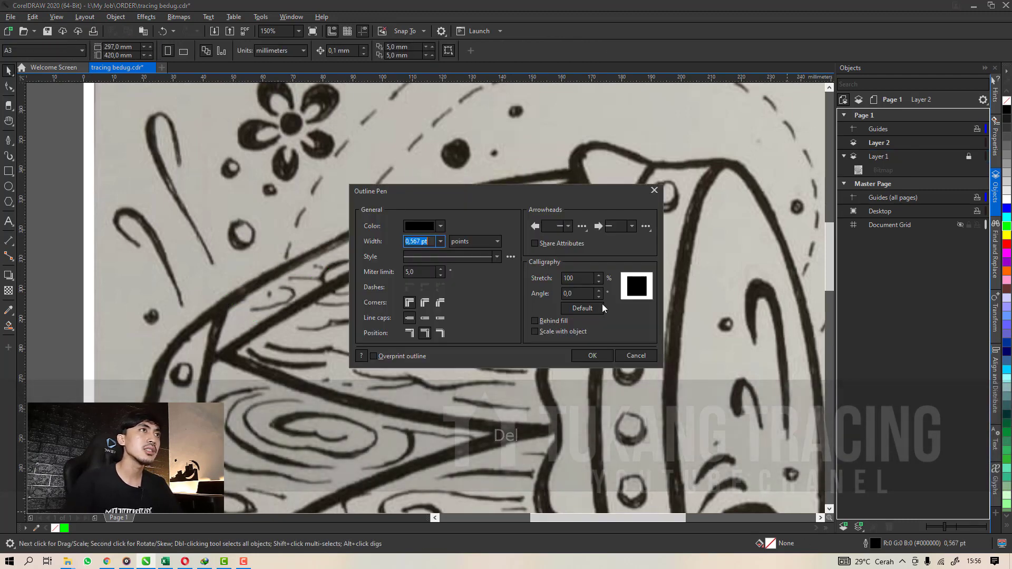
left_click(441, 242)
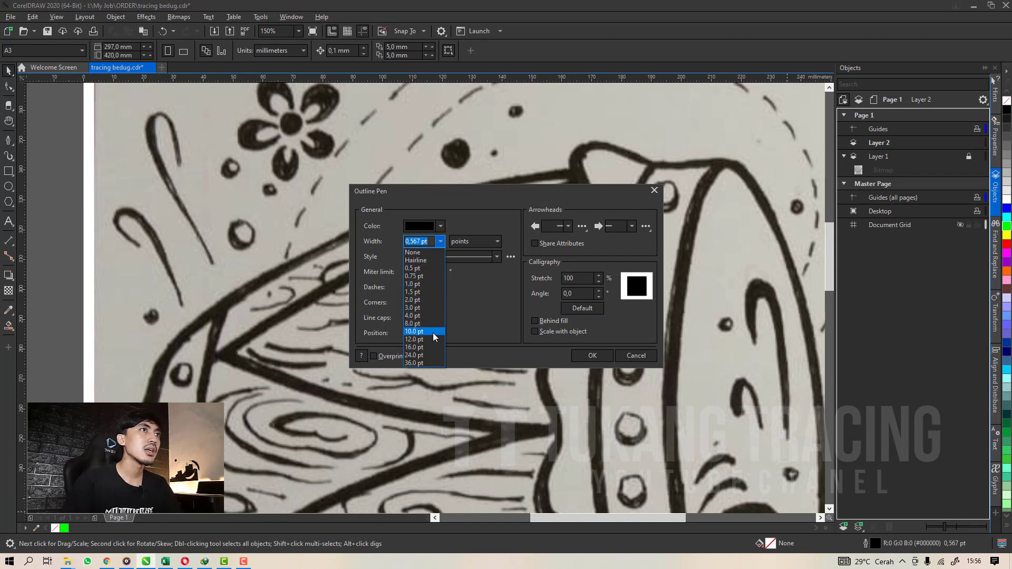
left_click(433, 332)
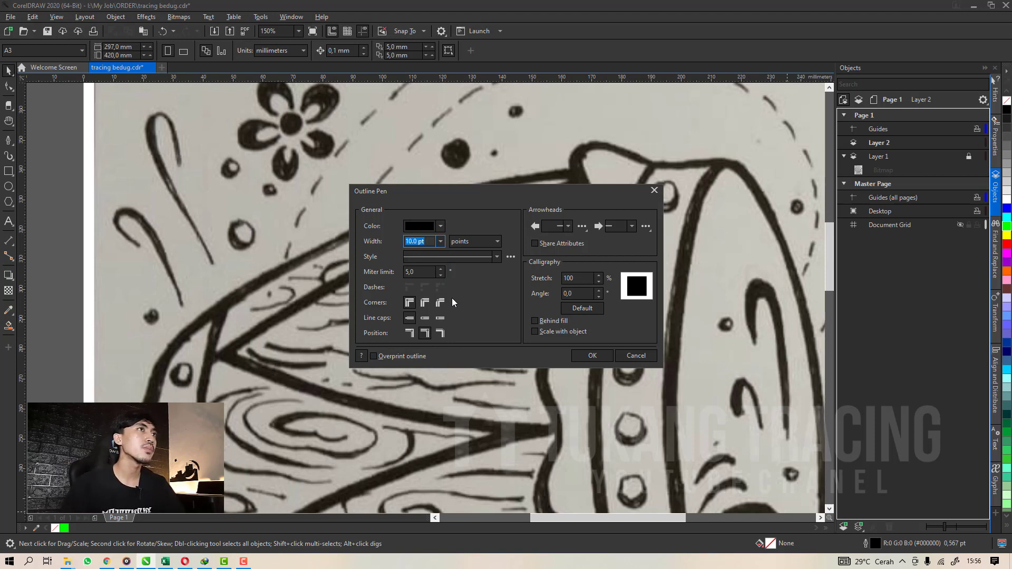
left_click(425, 302)
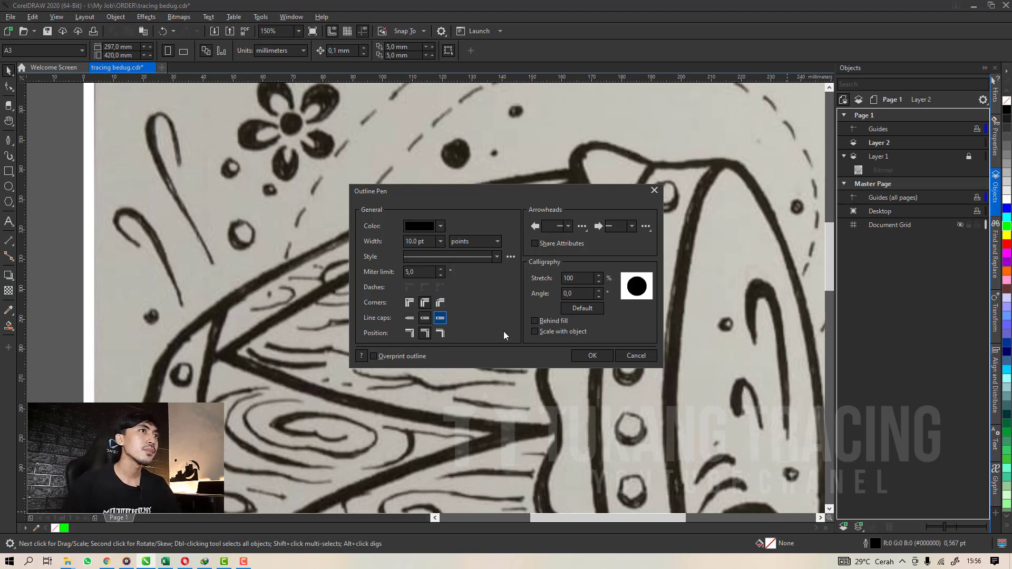
left_click(592, 356)
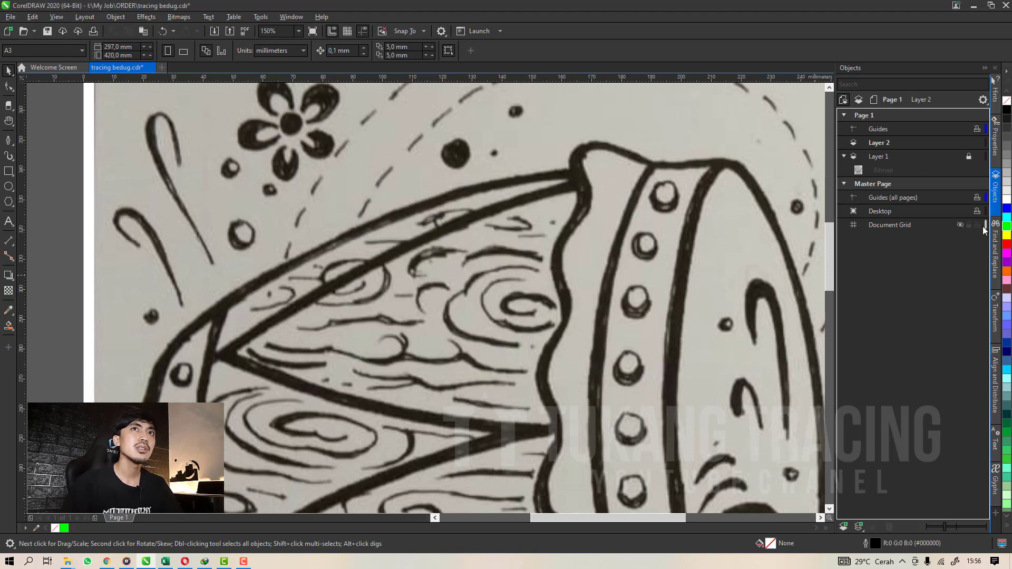
Set the default outline colour to bright green, #00FF48.
double_click(870, 543)
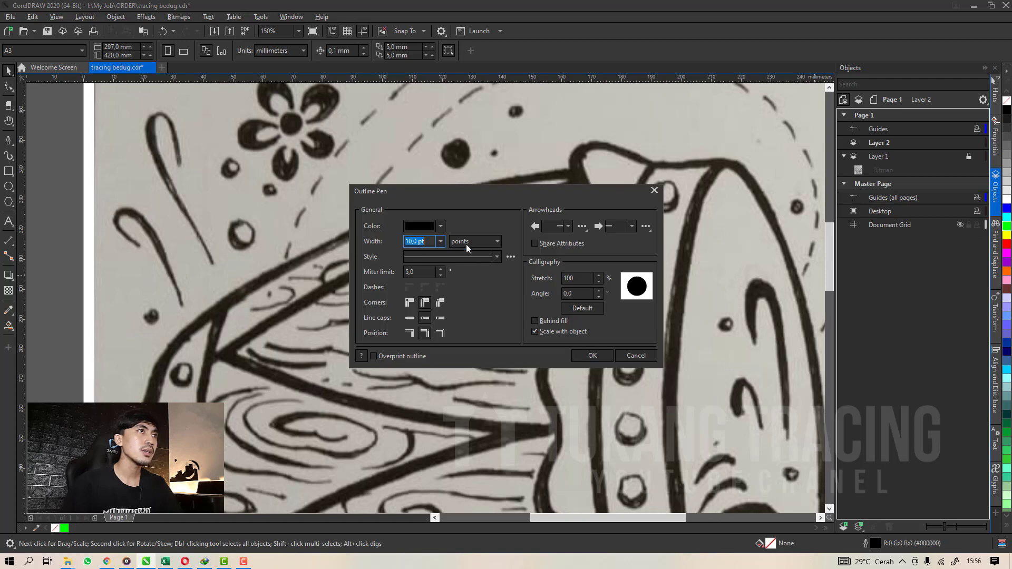
left_click(440, 226)
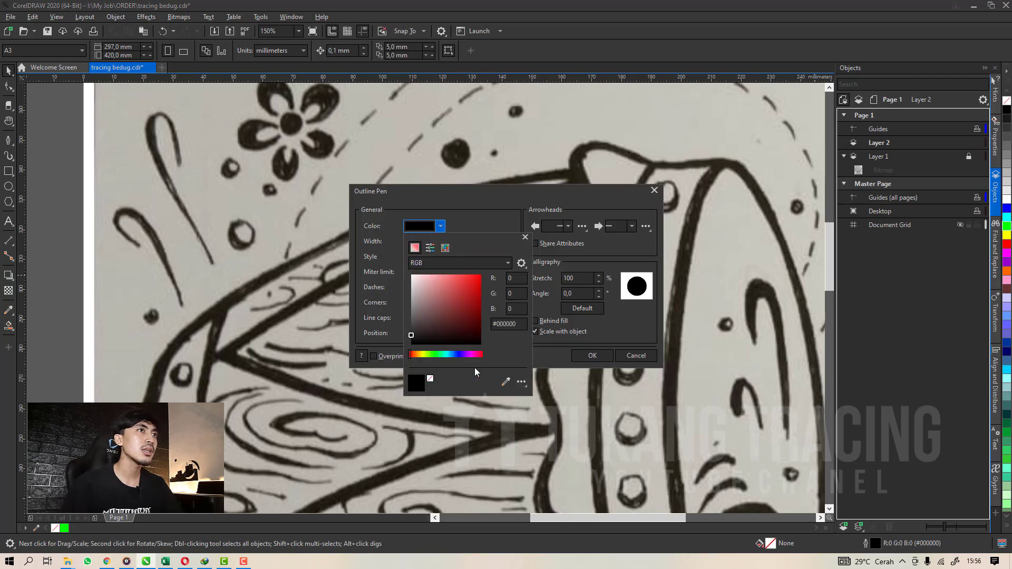
left_click(439, 355)
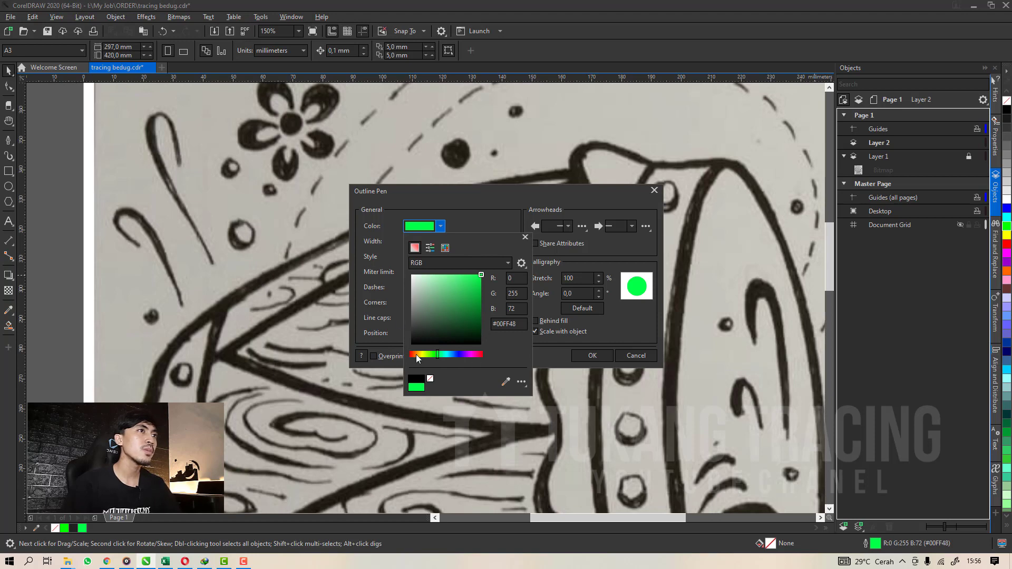
left_click(593, 356)
left_click(594, 359)
Draw a Pen tool curve about 136 mm wide and 60 mm high along the drum's upper edge, from the large rim to the narrow end.
key("p")
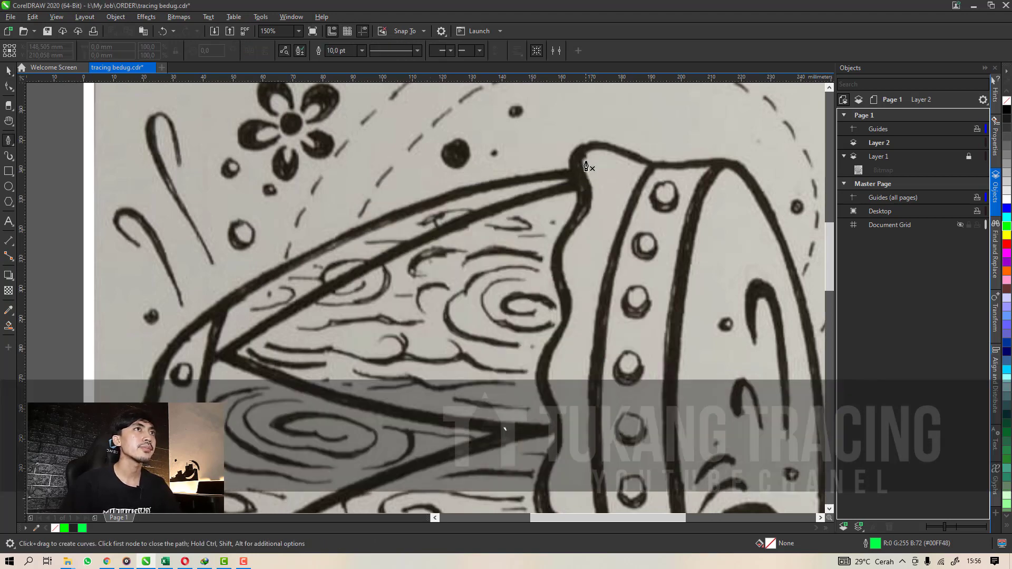
left_click(575, 171)
left_click_drag(169, 348, 122, 398)
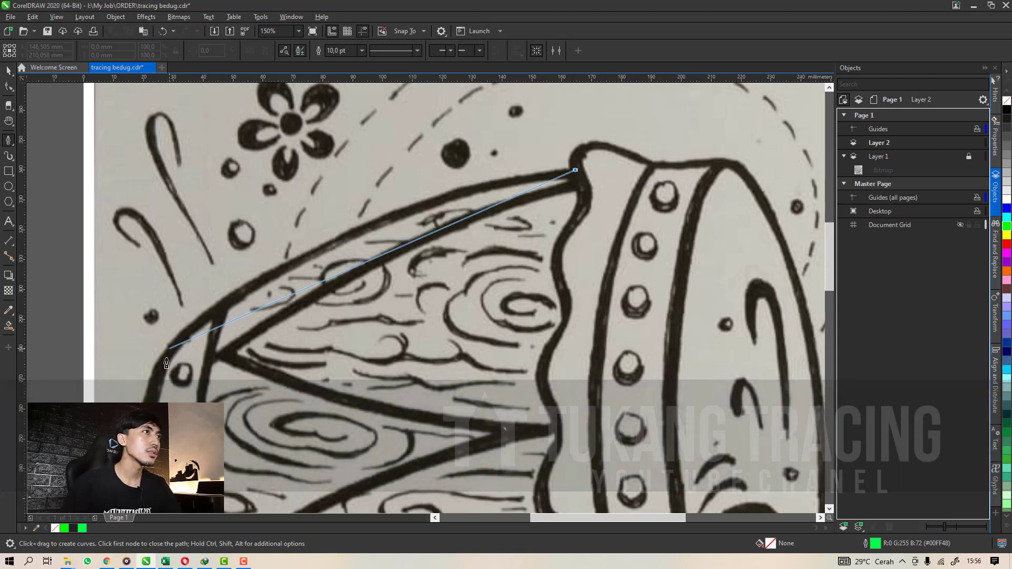
key("space")
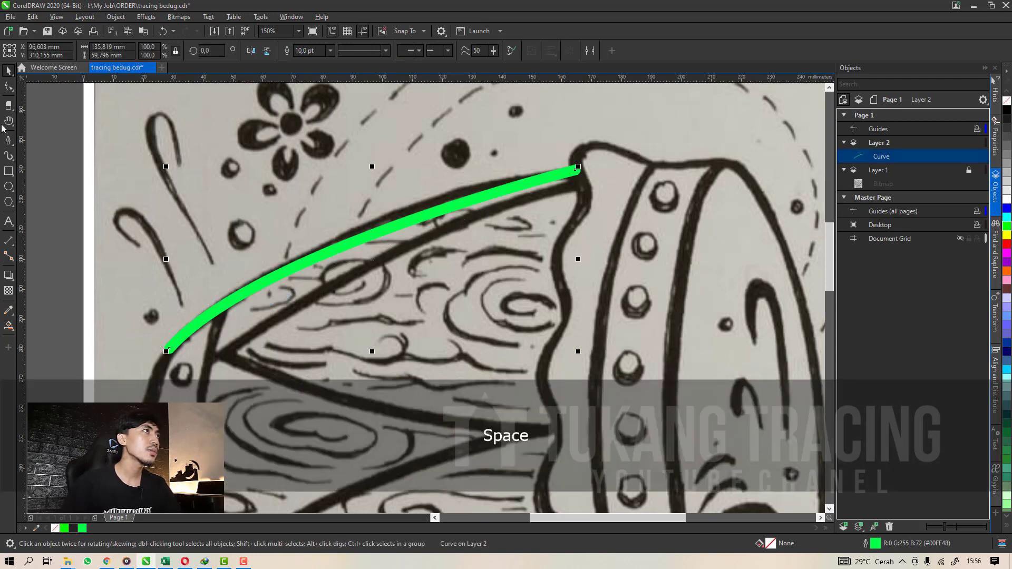
Adjust the curve handle at the drum's narrow end so the line follows the sketched upper edge.
left_click(8, 89)
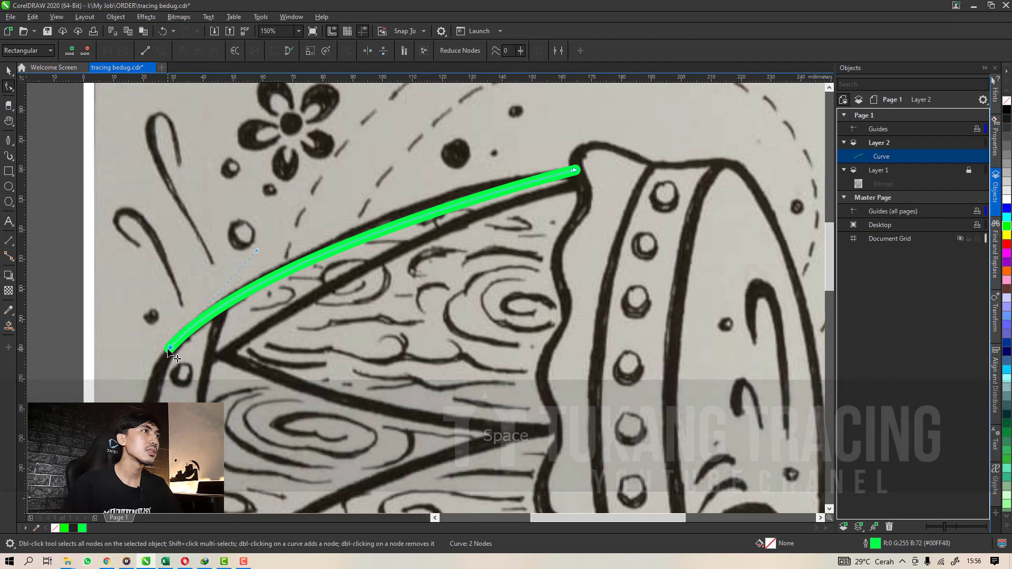
left_click_drag(256, 249, 365, 182)
scroll(378, 191, "down", 2)
scroll(325, 230, "up", 2)
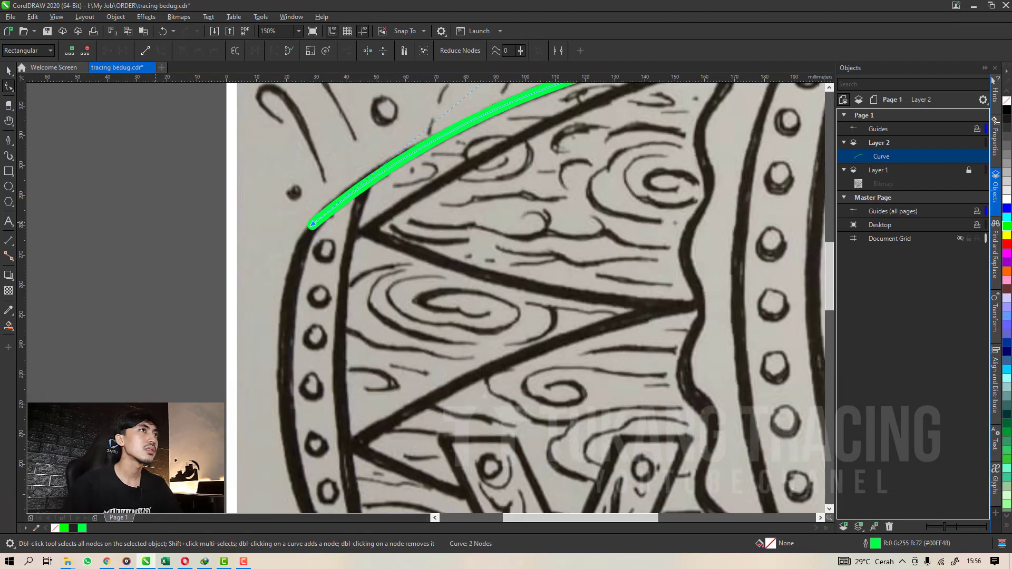
Extend the curve from its end node down along the drum's narrow end to the lower corner.
left_click(7, 139)
left_click(312, 227)
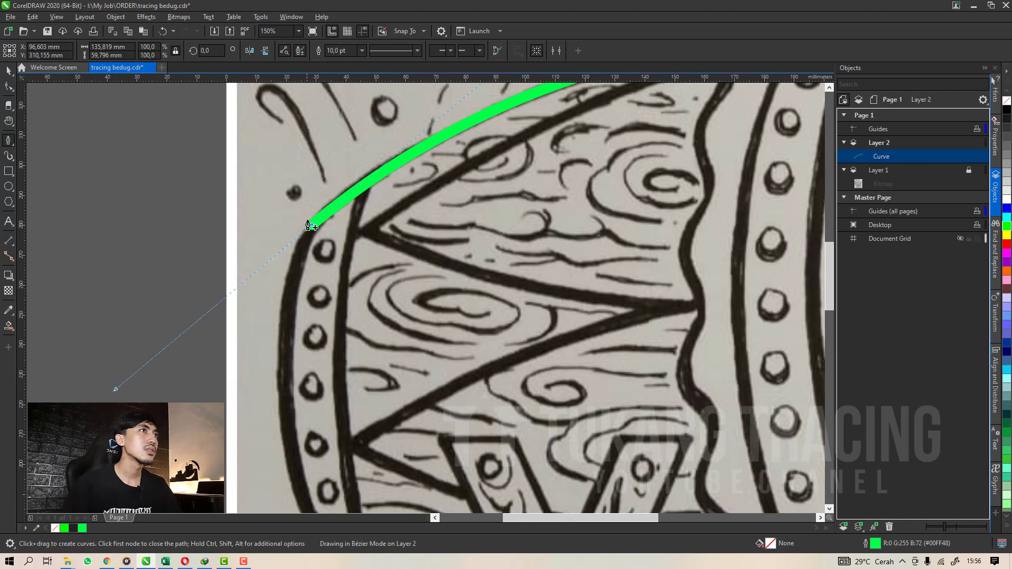
scroll(304, 232, "down", 2)
scroll(303, 257, "up", 1)
left_click(312, 180, "alt")
scroll(330, 321, "up", 1)
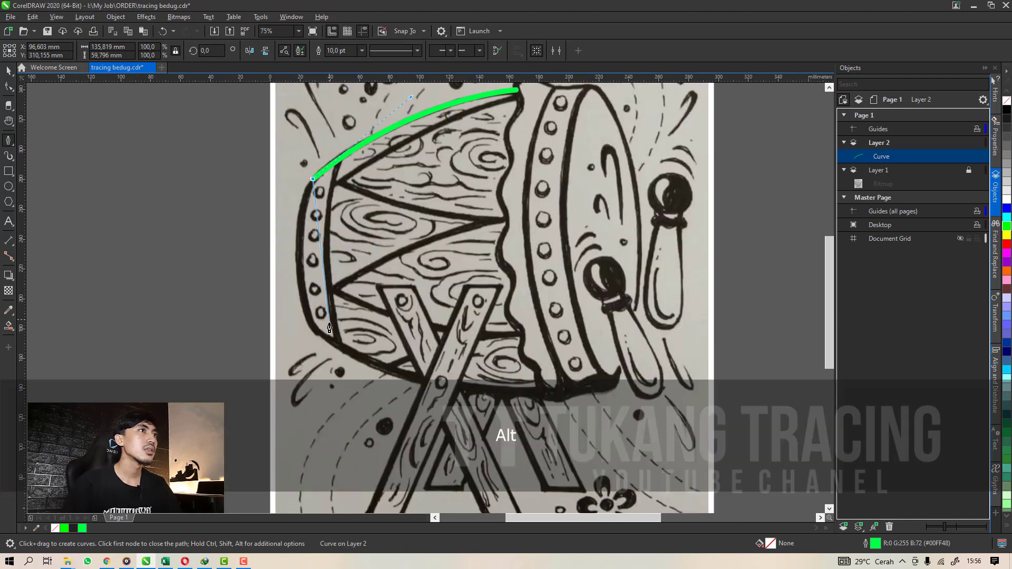
left_click_drag(300, 340, 358, 487)
scroll(315, 356, "down", 1)
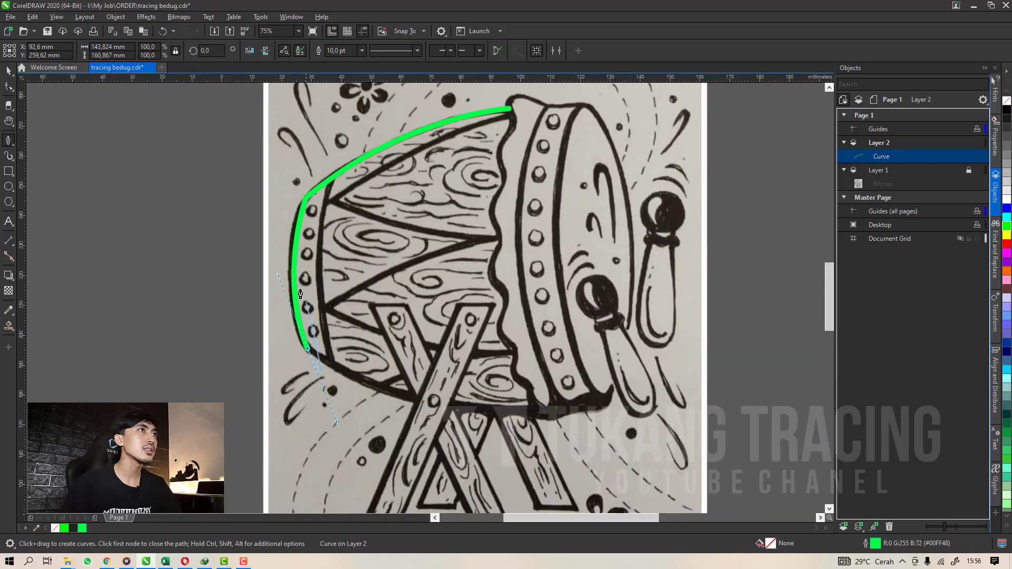
Reshape the node and handle at the narrow end's upper corner so the curve bends smoothly along the sketched outline.
scroll(309, 311, "up", 1)
scroll(319, 221, "down", 1)
key("a")
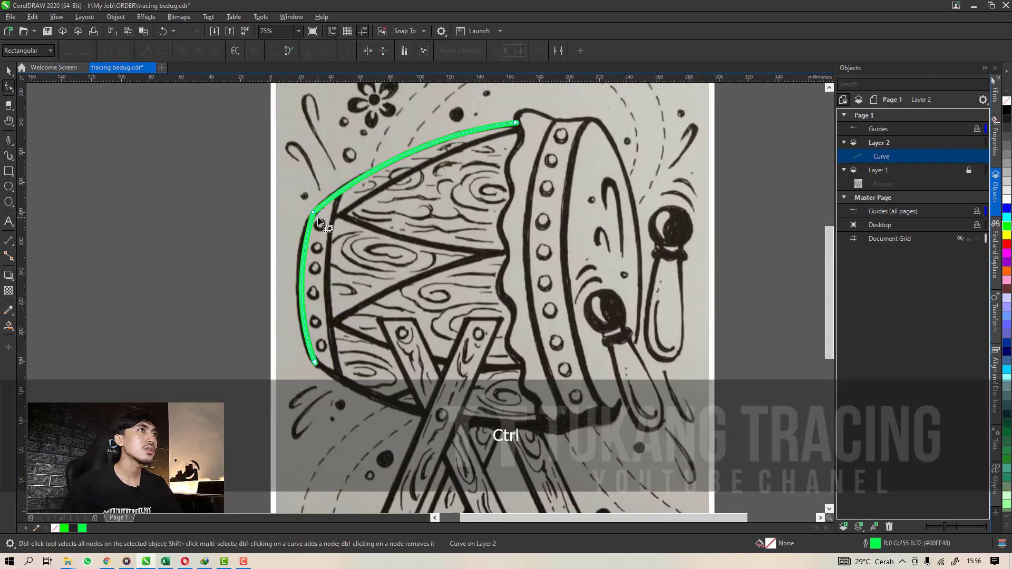
scroll(318, 222, "up", 1)
left_click(312, 211)
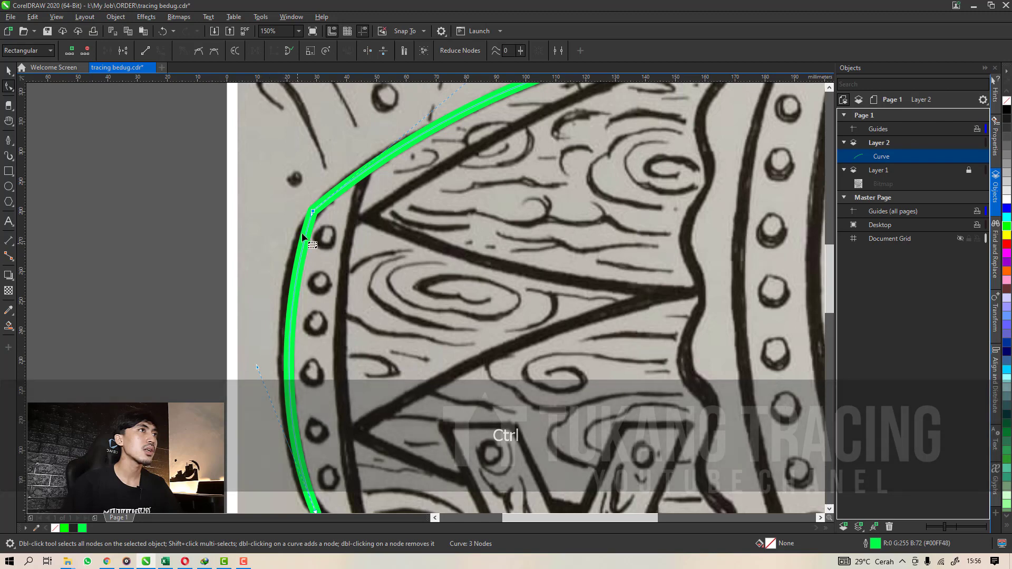
mouse_move(309, 215)
left_mouse_down()
mouse_move(289, 241)
mouse_move(325, 199)
left_mouse_up()
scroll(319, 200, "up", 1)
mouse_move(288, 246)
left_mouse_down()
mouse_move(243, 271)
mouse_move(254, 265)
left_mouse_up()
scroll(282, 214, "down", 2)
scroll(279, 268, "up", 1)
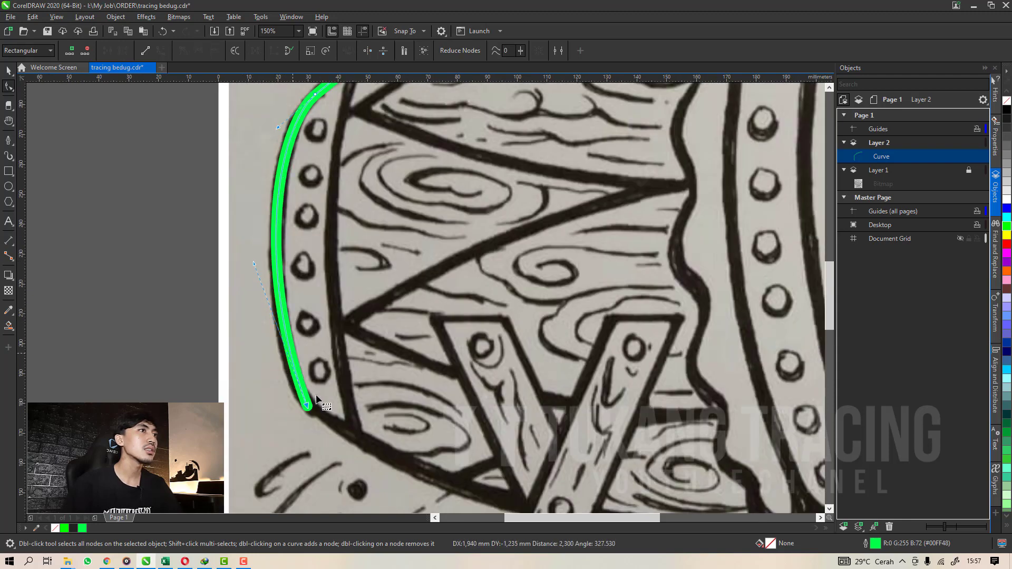
Move the curve's end node at the narrow end's lower corner and adjust its handle to follow the sketched outline.
left_click_drag(307, 406, 299, 396)
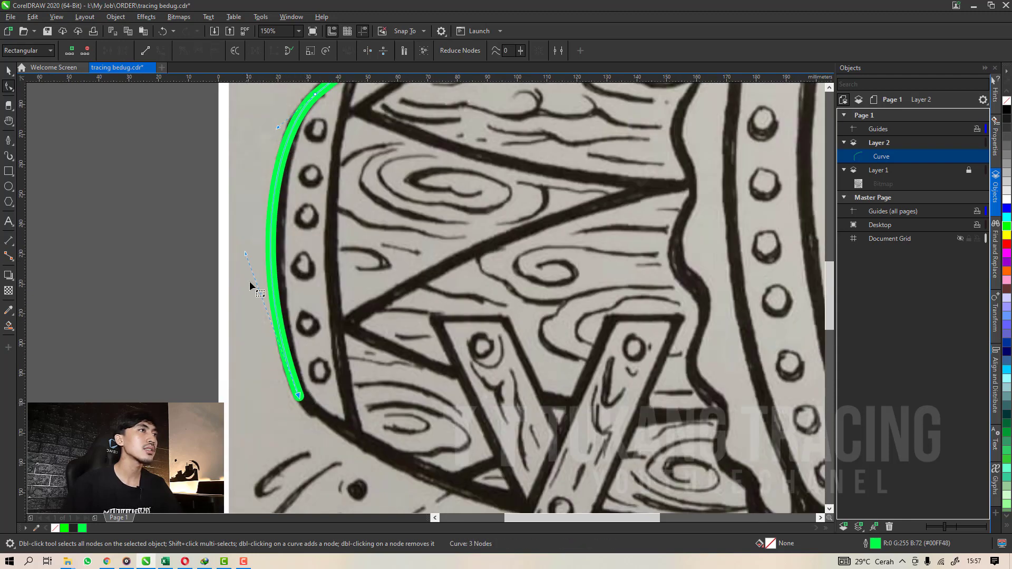
left_click_drag(245, 255, 260, 275)
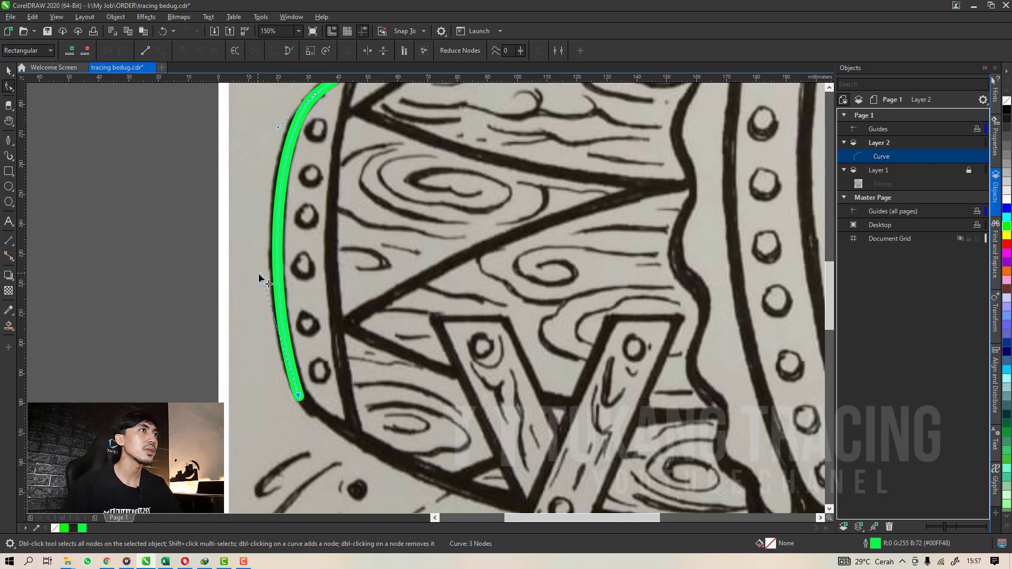
scroll(273, 274, "down", 3)
scroll(249, 213, "up", 3)
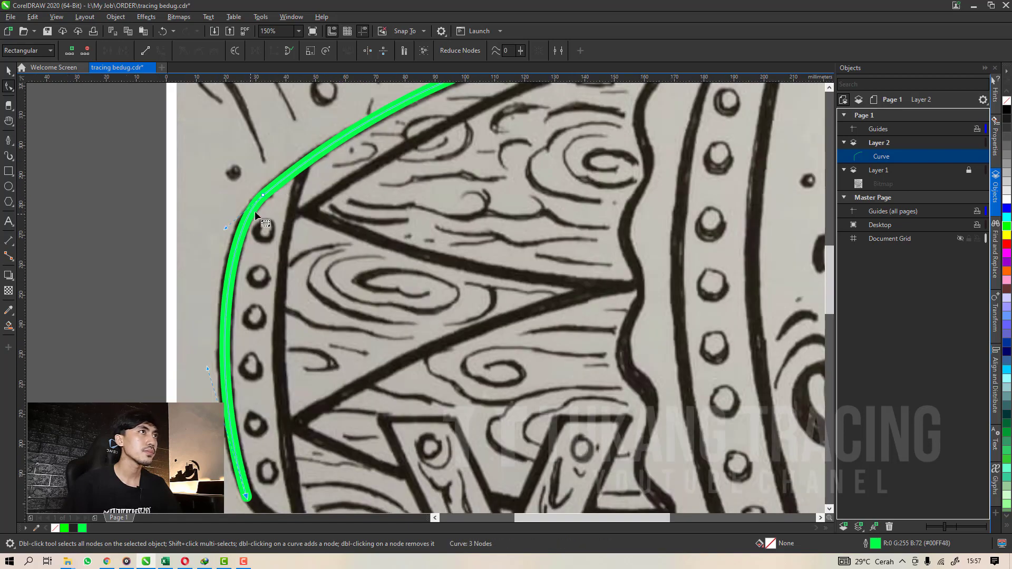
scroll(269, 189, "up", 2)
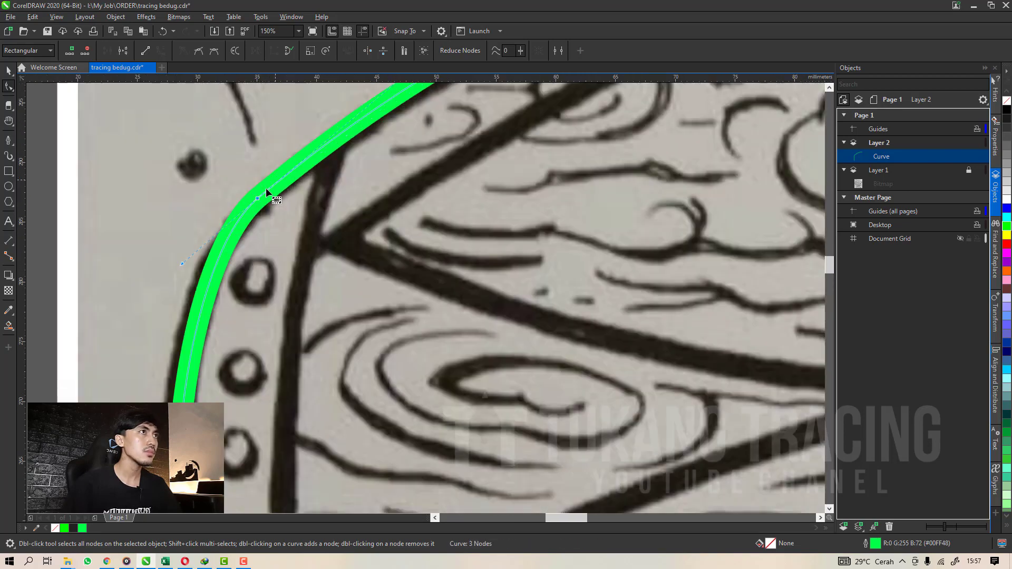
scroll(275, 181, "up", 2)
scroll(232, 237, "down", 3)
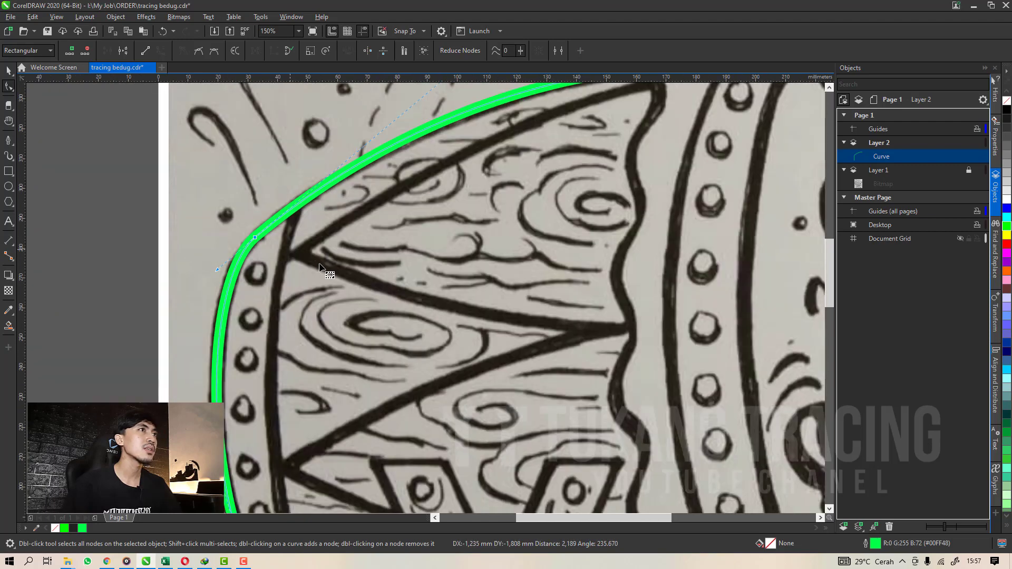
key("space")
scroll(326, 304, "down", 1)
left_click(230, 234)
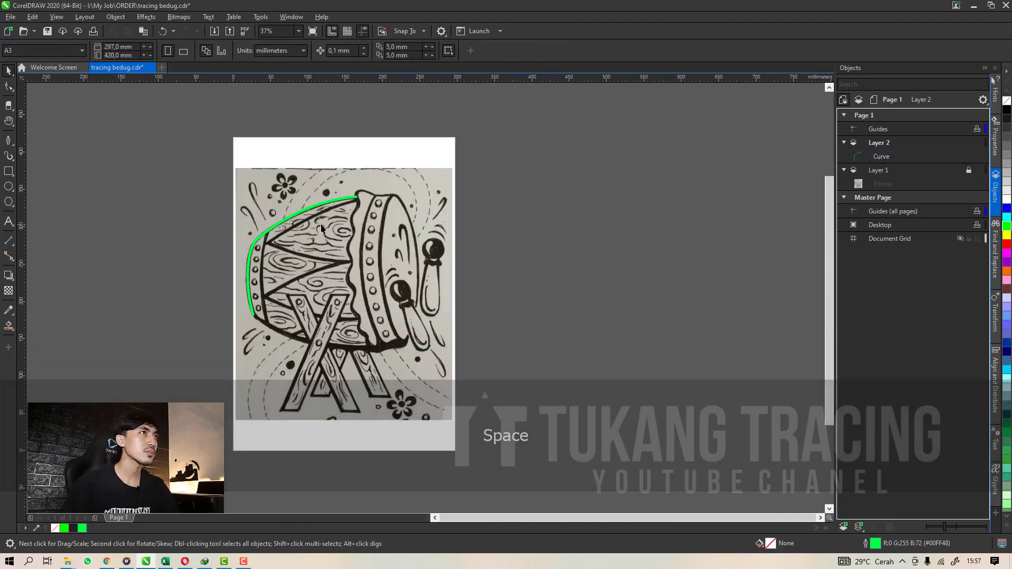
Extend the outline curve with the Pen tool from the lower corner along the drum's lower edge to the large rim.
left_click(249, 289)
scroll(267, 302, "up", 2)
left_click(6, 141)
left_click(209, 348)
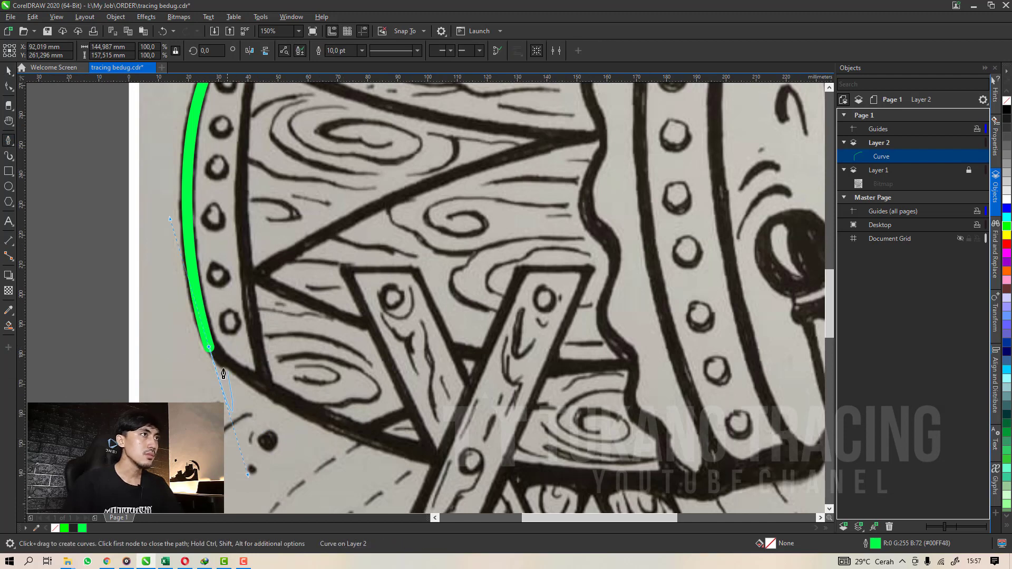
key("alt")
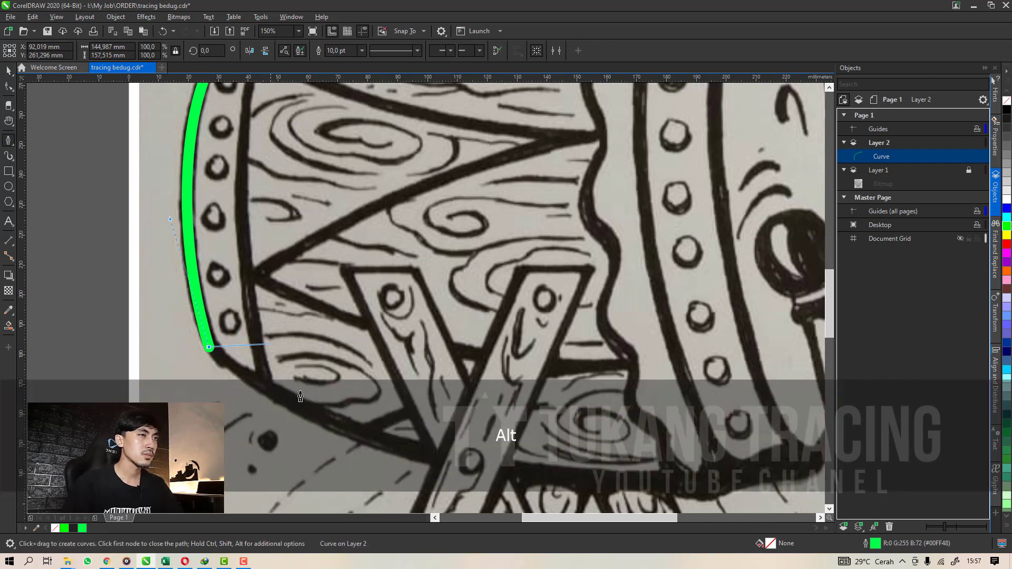
scroll(361, 420, "down", 2)
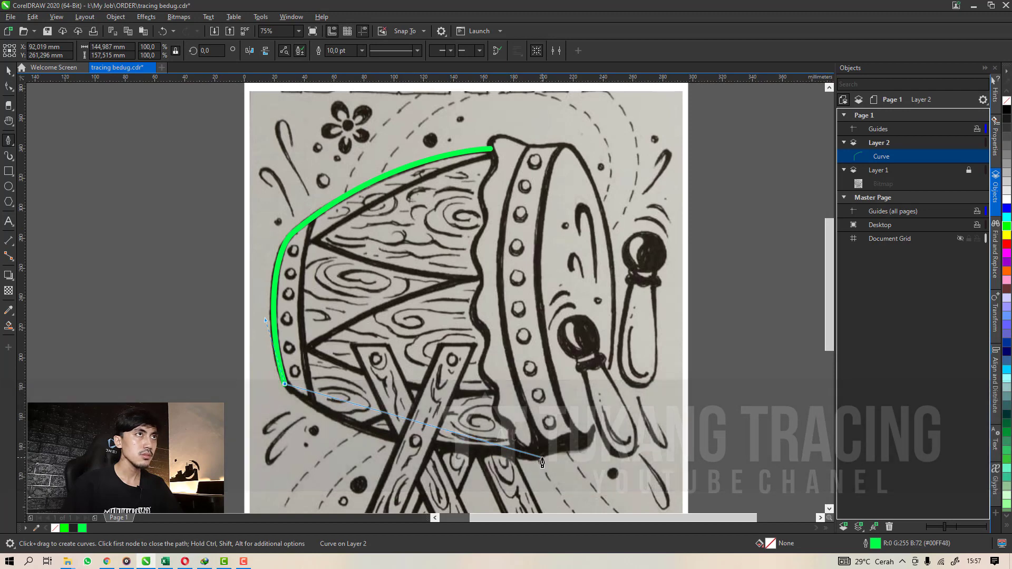
scroll(542, 462, "up", 2)
left_click_drag(512, 454, 688, 439)
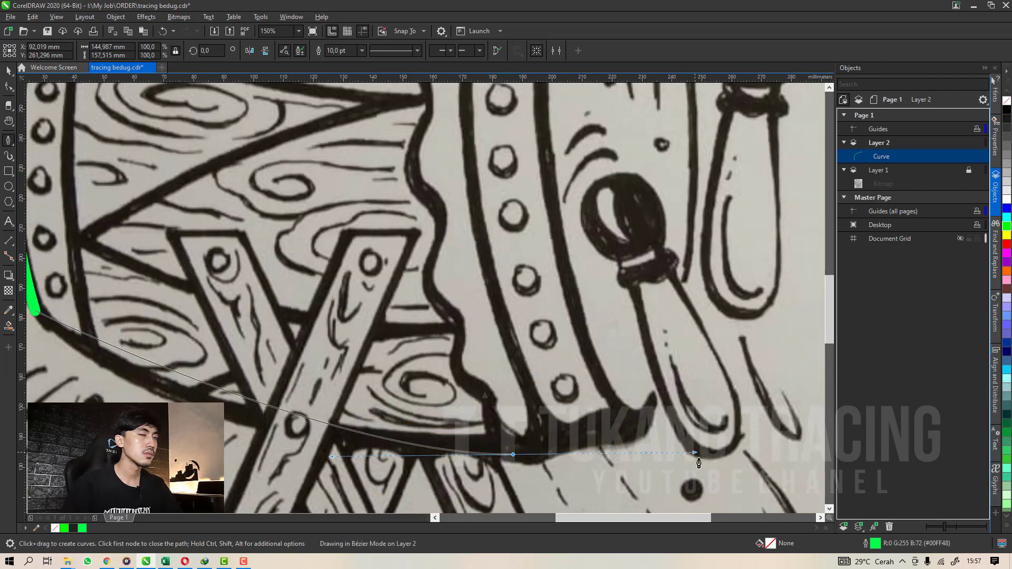
key("a")
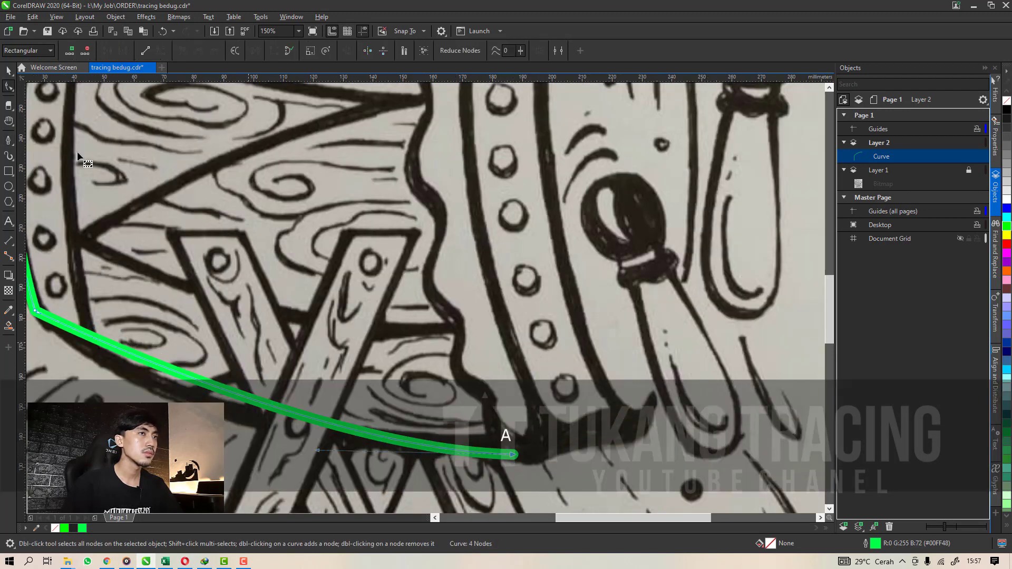
Bend the lower-edge segment along the sketch by adjusting the lower corner's handle and the end node with its handle.
scroll(179, 299, "down", 2)
scroll(179, 298, "up", 4)
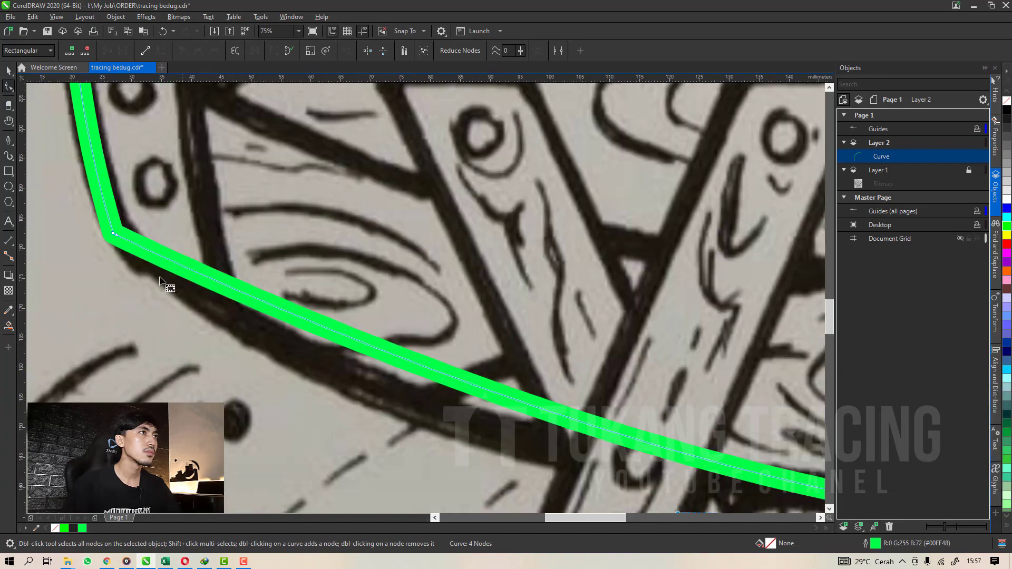
scroll(119, 241, "down", 1)
left_click_drag(118, 238, 211, 310)
left_click_drag(595, 381, 591, 371)
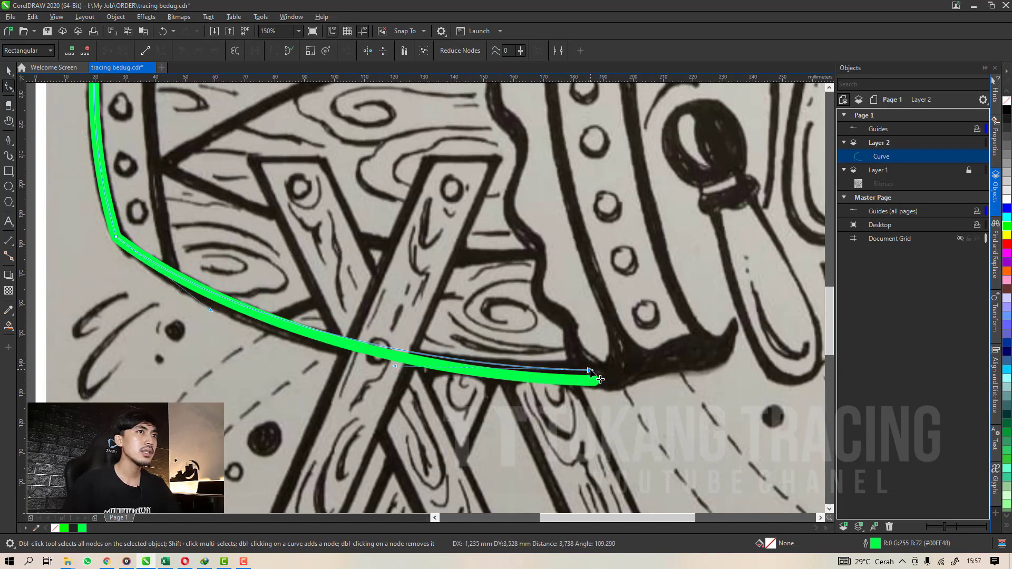
left_click_drag(395, 366, 375, 369)
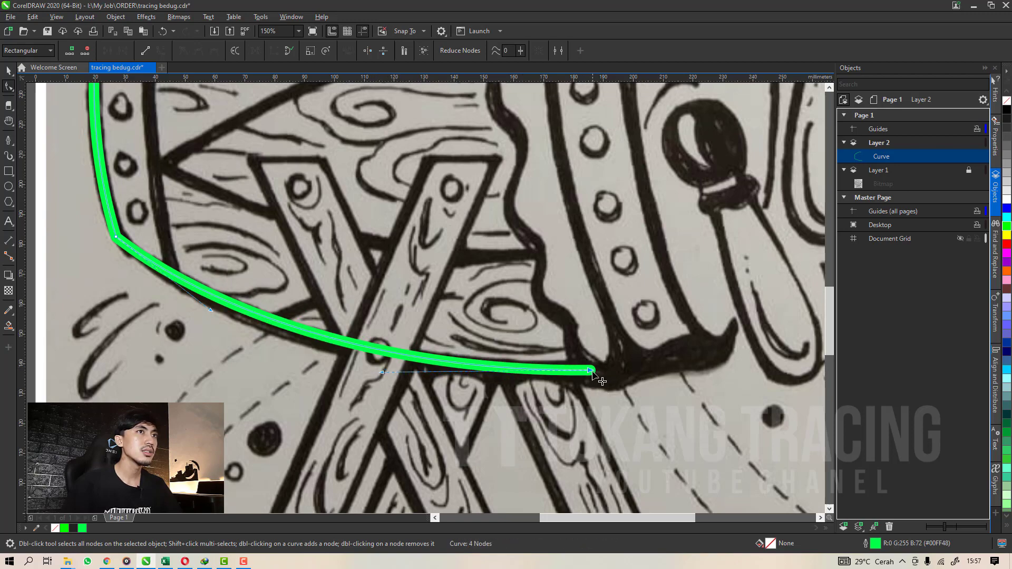
Fine-tune the lower-edge curve's end node and handle near the large rim, and deselect the curve.
scroll(601, 371, "up", 1)
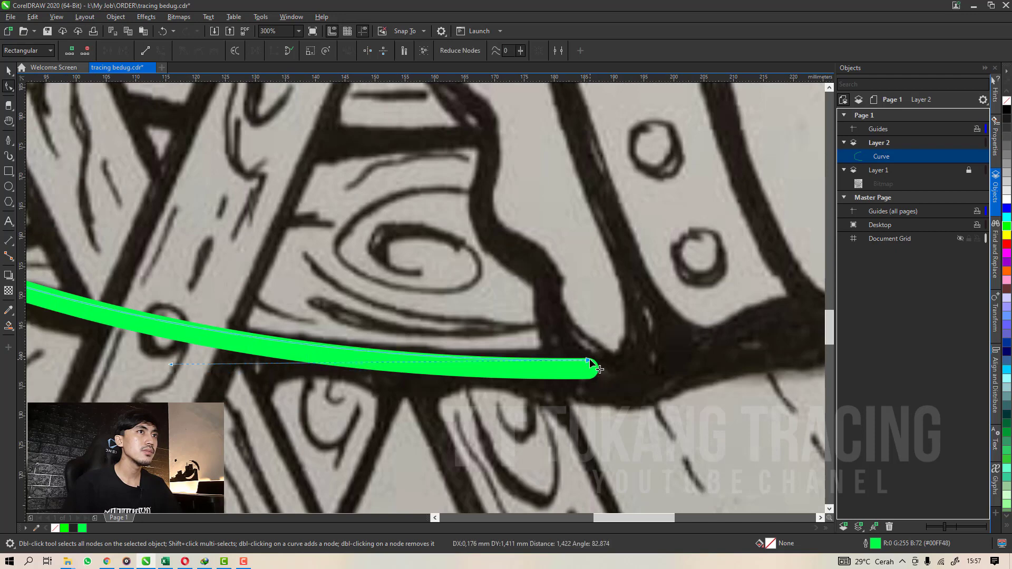
scroll(590, 363, "down", 1)
left_click_drag(383, 369, 373, 372)
key("space")
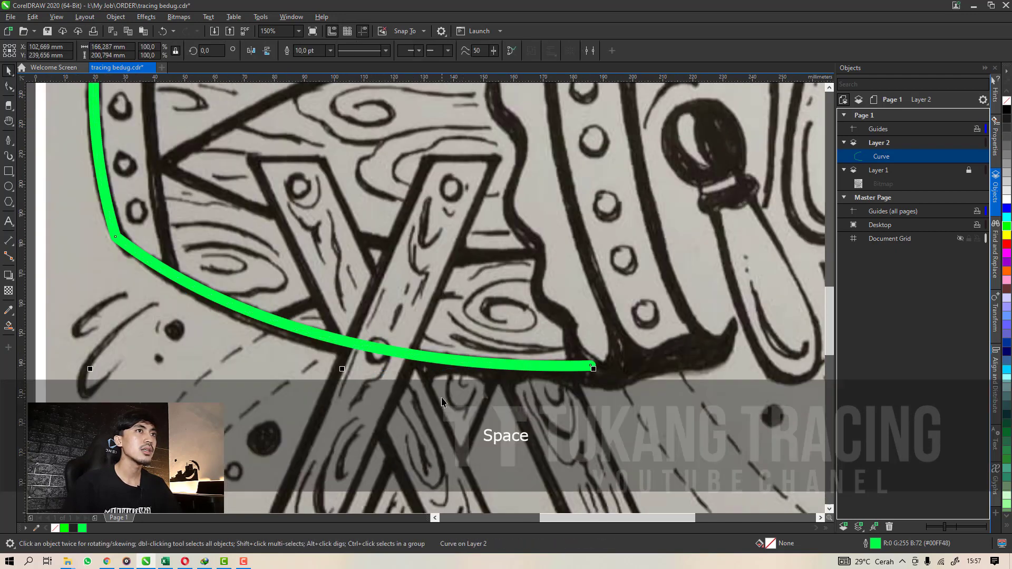
scroll(445, 397, "down", 1)
left_click(585, 398)
scroll(310, 334, "down", 1)
scroll(385, 287, "up", 1)
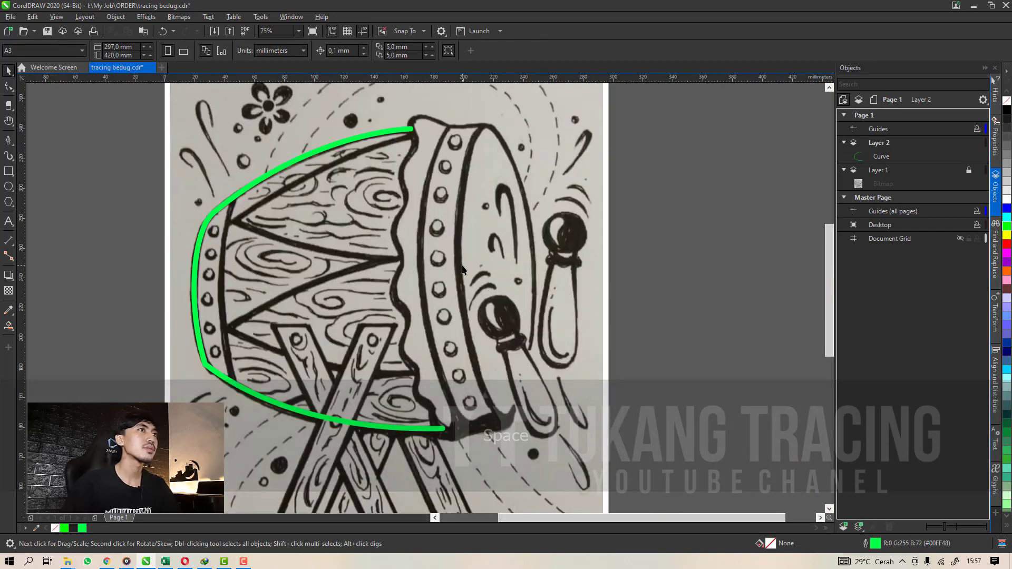
Draw a Pen tool curve about 6 mm wide and 132 mm high along the studded band's inner line at the narrow end.
scroll(412, 183, "up", 2)
scroll(385, 211, "down", 1)
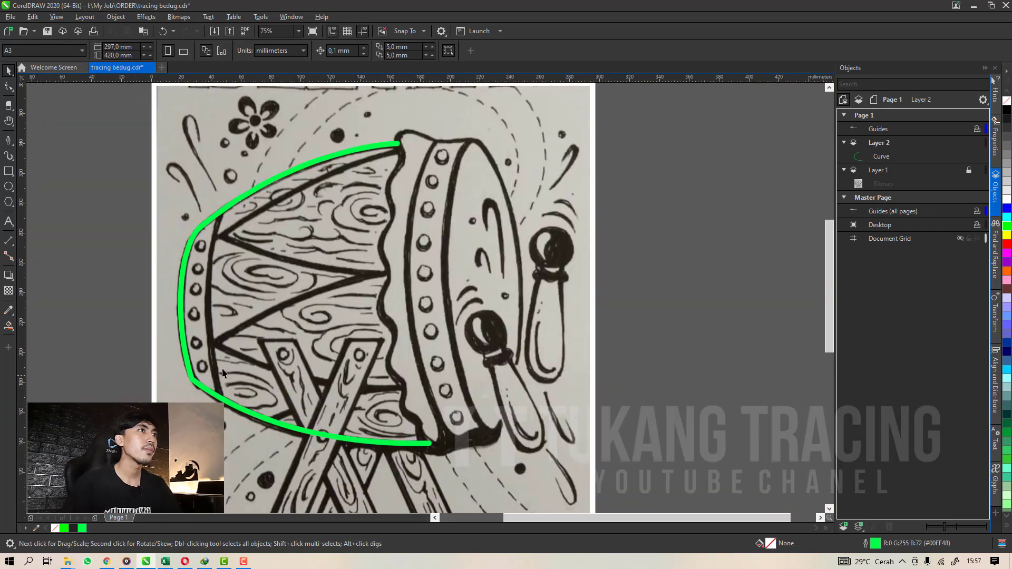
scroll(215, 201, "up", 1)
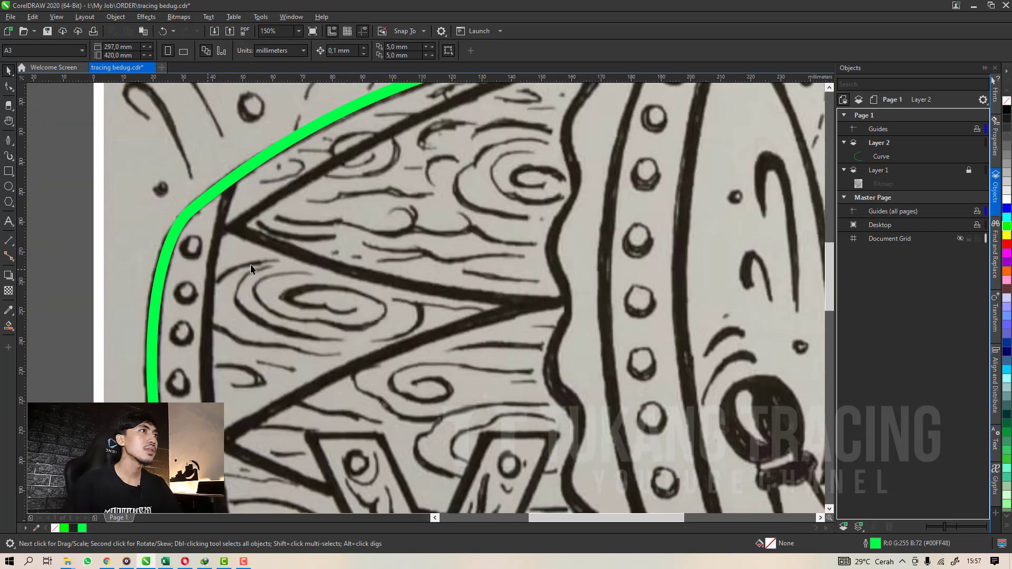
left_click(9, 140)
scroll(218, 198, "up", 3)
scroll(310, 167, "down", 3)
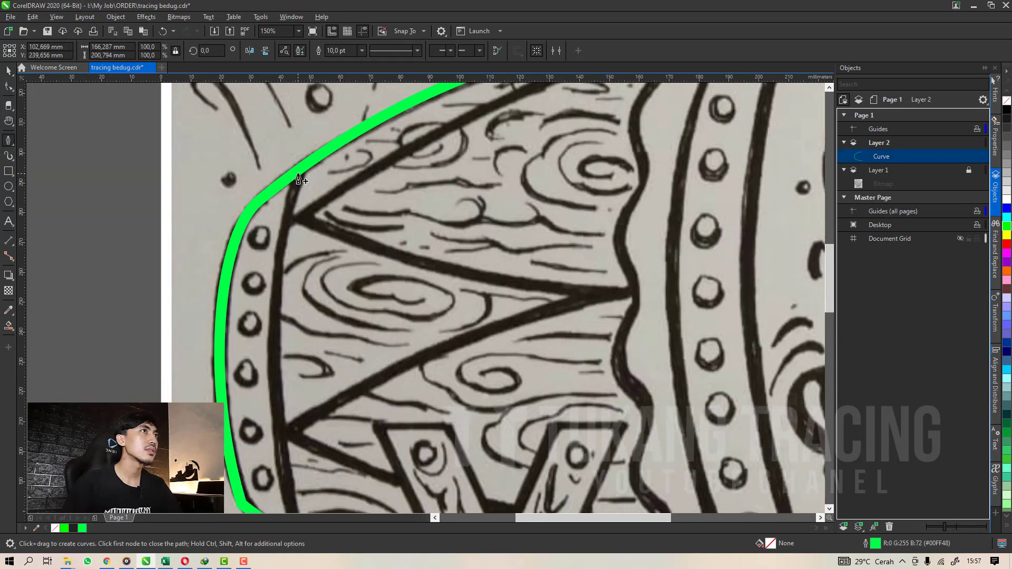
scroll(298, 174, "up", 2)
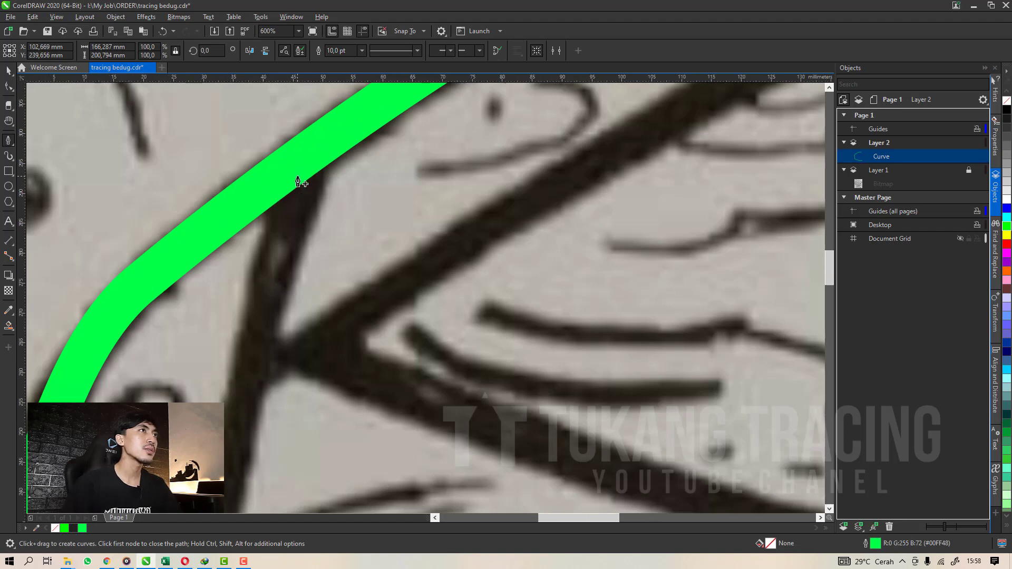
scroll(298, 178, "down", 2)
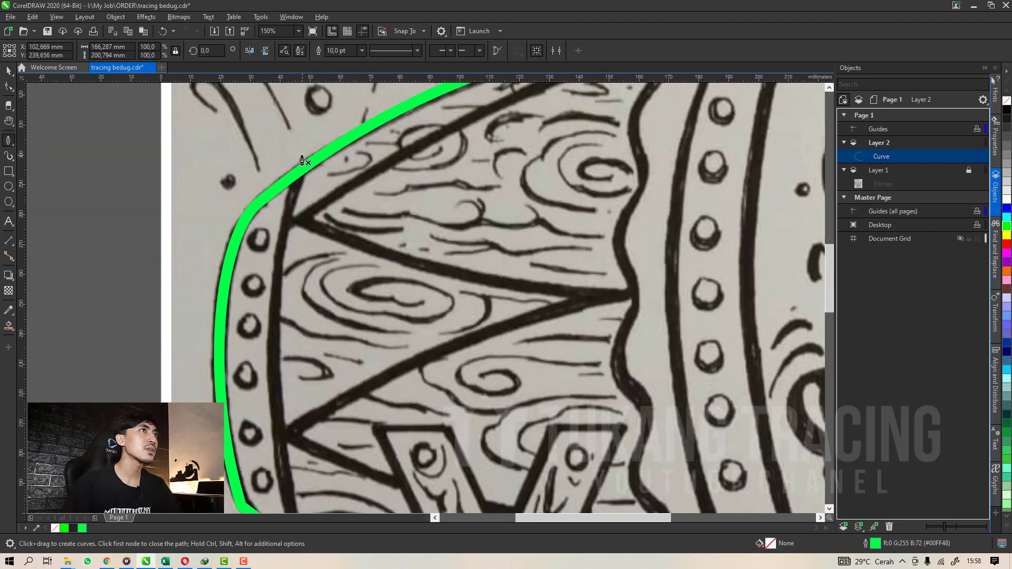
scroll(302, 161, "up", 3)
scroll(296, 169, "down", 3)
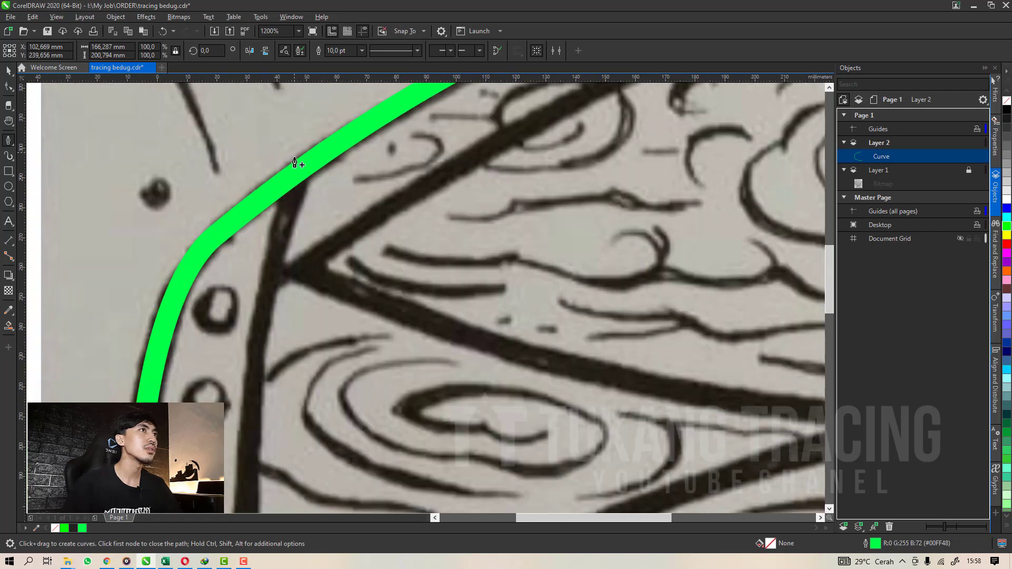
scroll(293, 151, "up", 3)
scroll(290, 163, "down", 3)
scroll(289, 171, "down", 2)
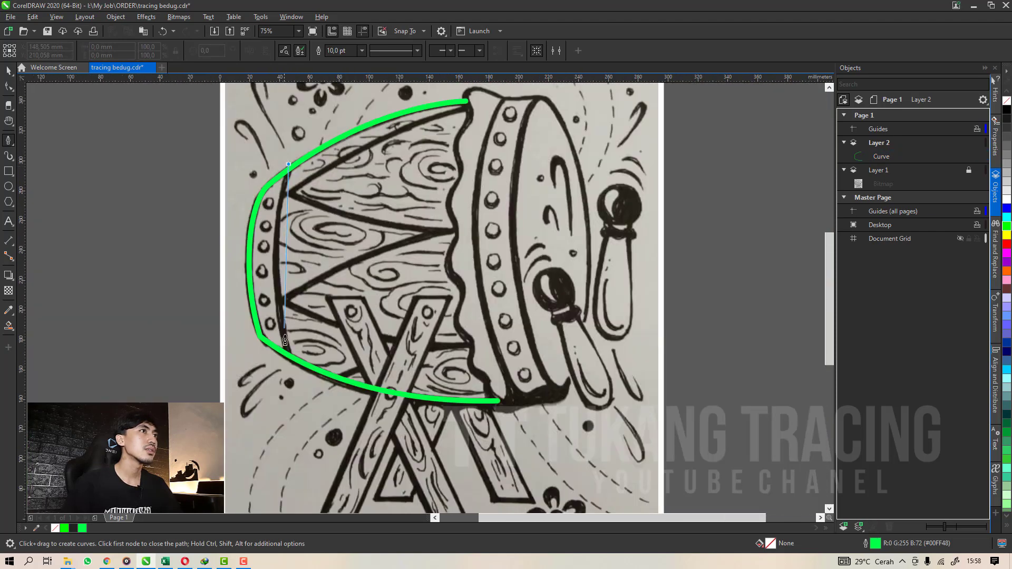
scroll(299, 402, "up", 2)
left_click_drag(292, 367, 329, 472)
key("space")
scroll(309, 344, "down", 1)
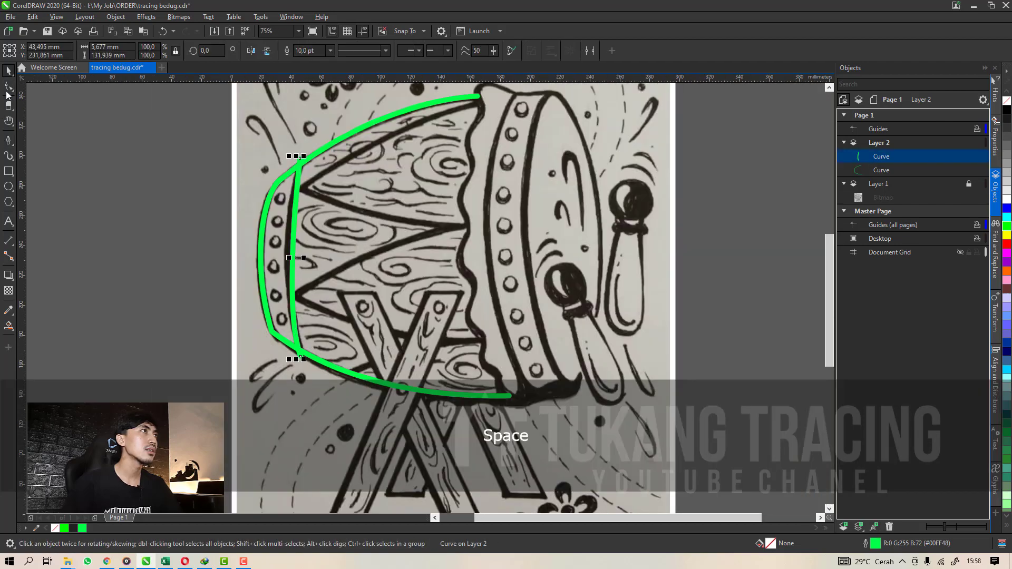
Move the band curve's upper node onto the drum's upper outline and reshape its upper part to follow the sketched line.
left_click(9, 87)
scroll(293, 179, "up", 3)
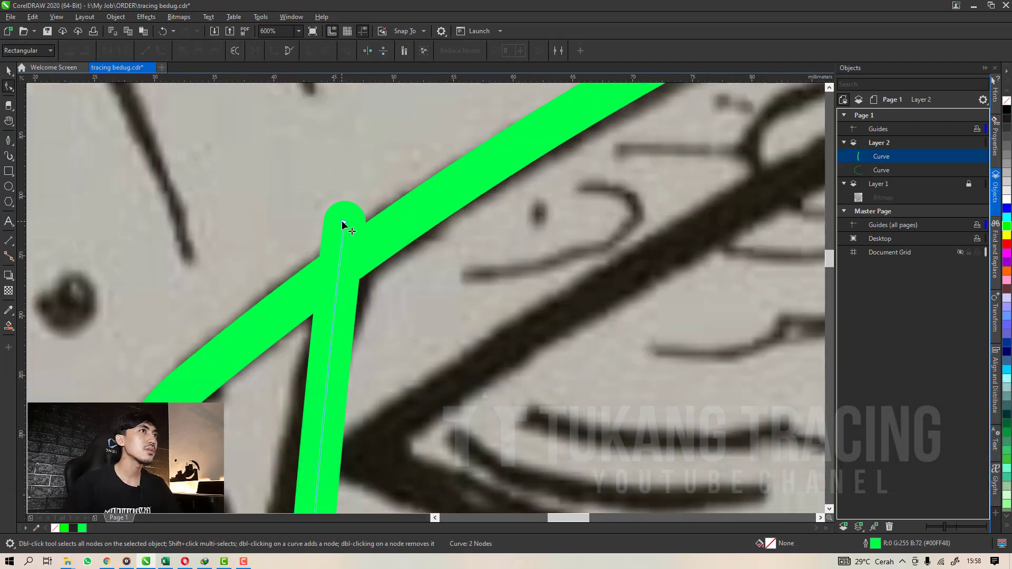
left_click_drag(341, 220, 342, 277)
scroll(317, 221, "down", 2)
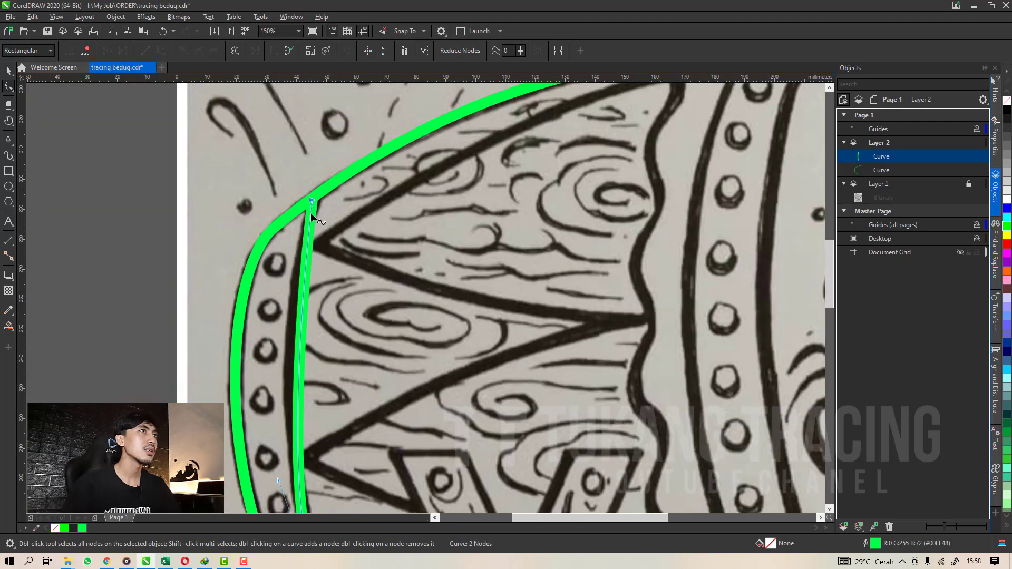
scroll(311, 213, "up", 1)
left_click_drag(314, 198, 270, 312)
Move the band curve's lower node onto the drum's lower outline and adjust its handle to match the sketched bend.
scroll(313, 236, "down", 2)
scroll(328, 419, "up", 2)
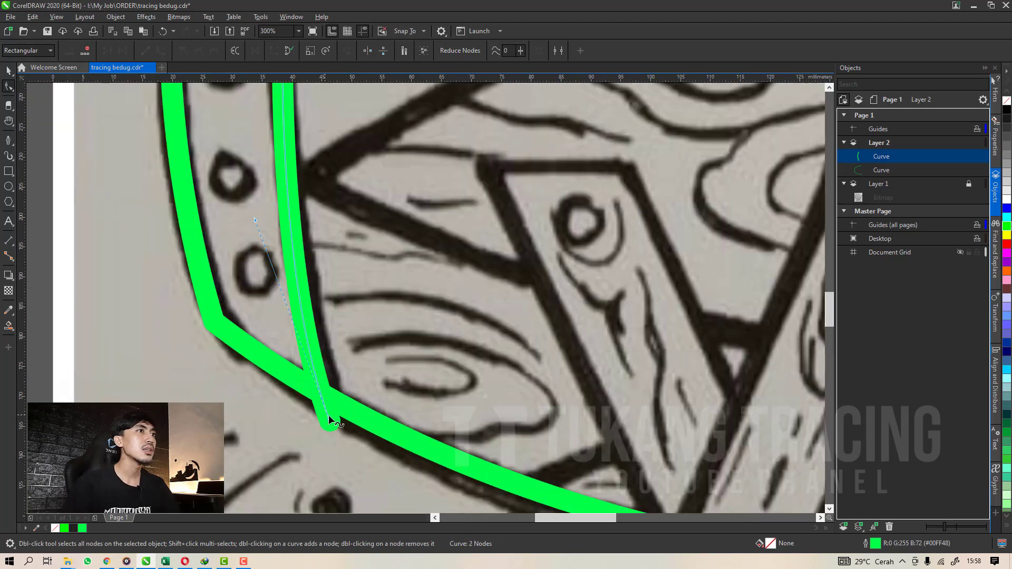
left_click_drag(331, 421, 329, 398)
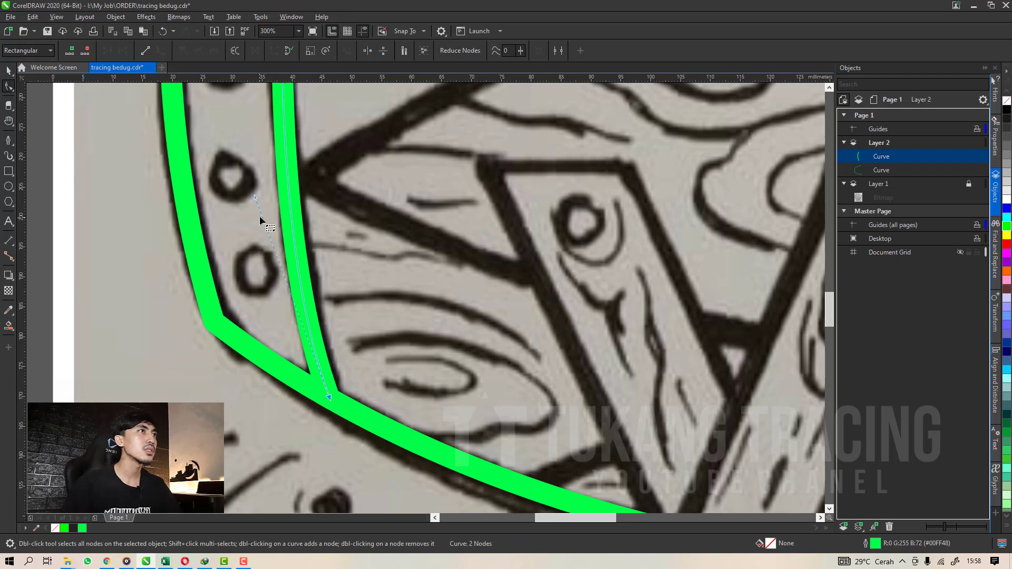
left_click_drag(254, 197, 264, 221)
scroll(318, 292, "down", 1)
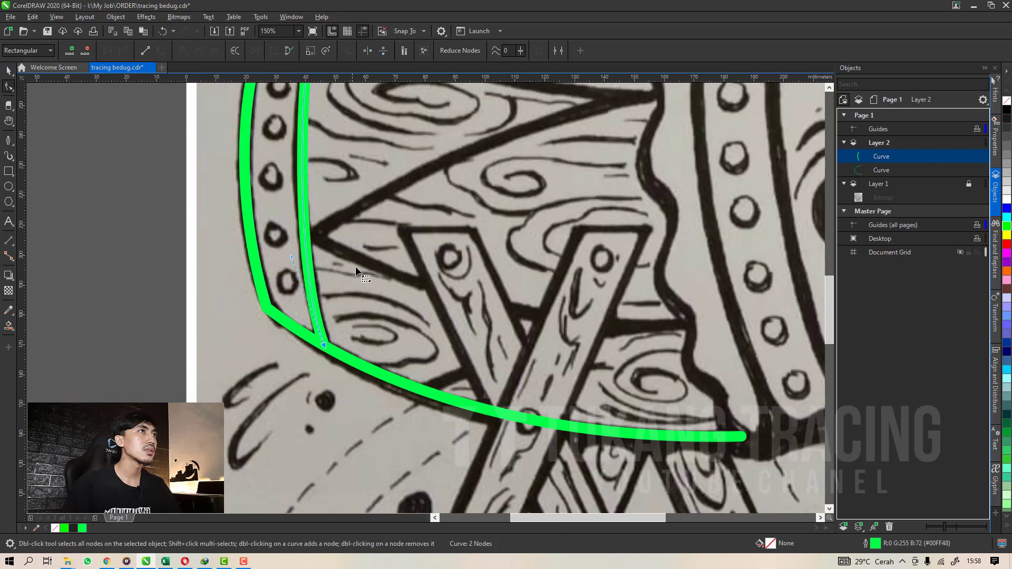
left_click_drag(290, 258, 283, 228)
scroll(283, 229, "down", 1)
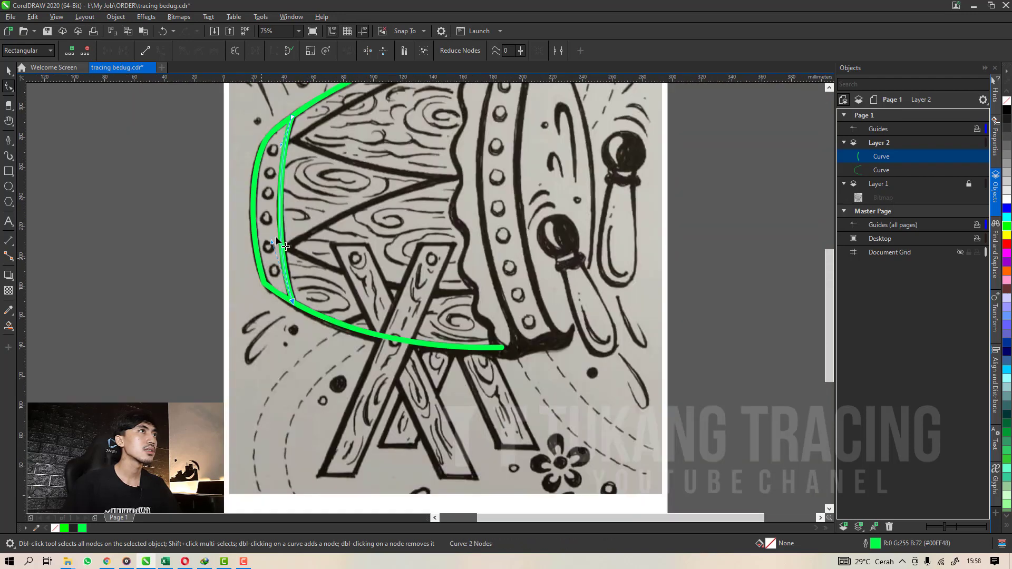
Refine the band curve's lower node and handle so the line covers the sketched band edge, and deselect everything.
scroll(279, 131, "up", 2)
left_click(276, 204)
scroll(292, 158, "down", 1)
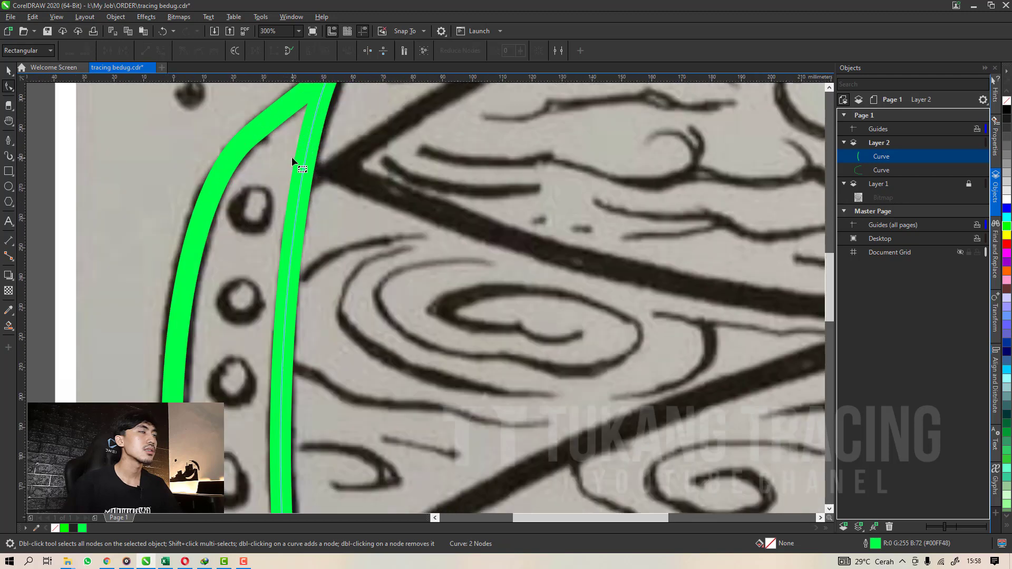
scroll(315, 488, "up", 1)
left_click_drag(317, 489, 322, 494)
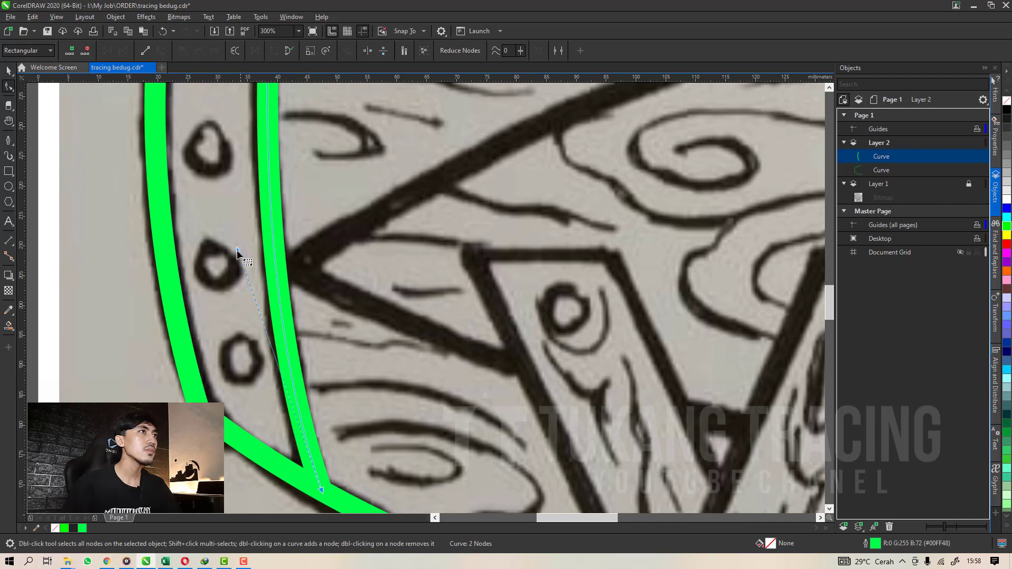
left_click_drag(238, 250, 219, 239)
scroll(208, 229, "down", 1)
key("space")
left_click(361, 296)
scroll(363, 297, "down", 1)
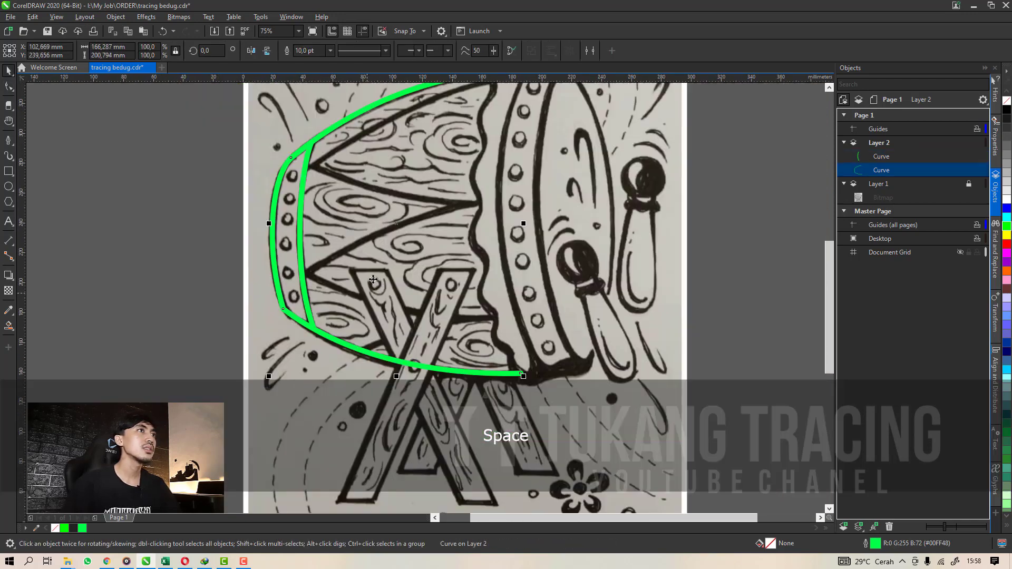
left_click(248, 327)
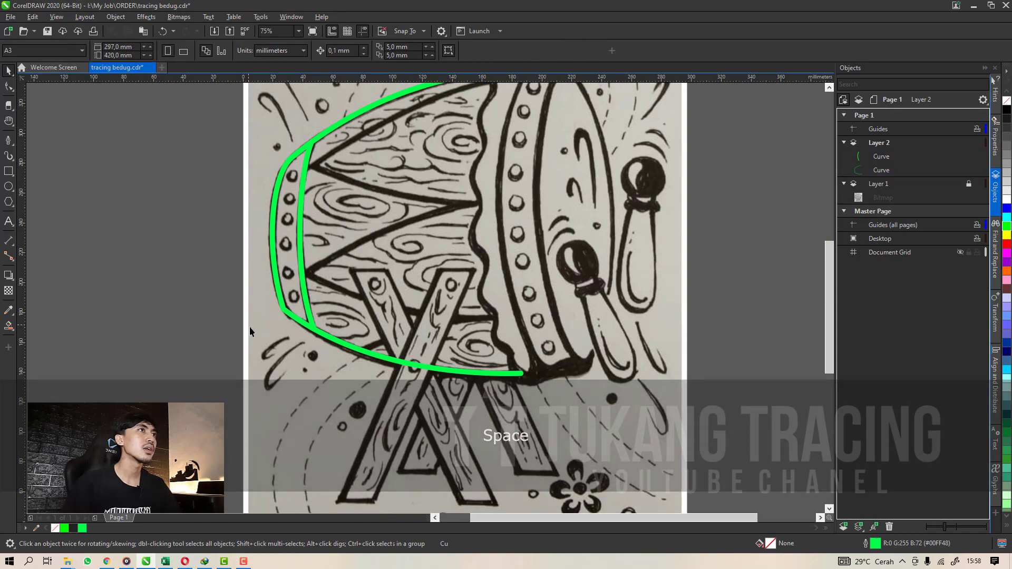
Draw a two-node Pen tool line for the topmost zigzag edge, from the wavy skin edge's upper end to the studded band's inner line.
left_click(5, 144)
scroll(290, 185, "down", 1)
scroll(340, 176, "up", 2)
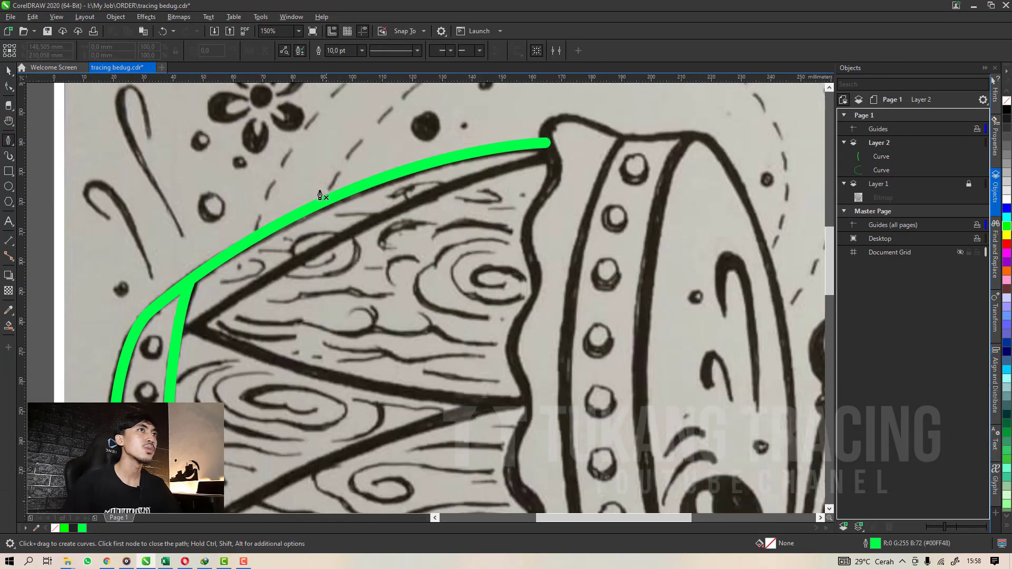
scroll(572, 161, "up", 2)
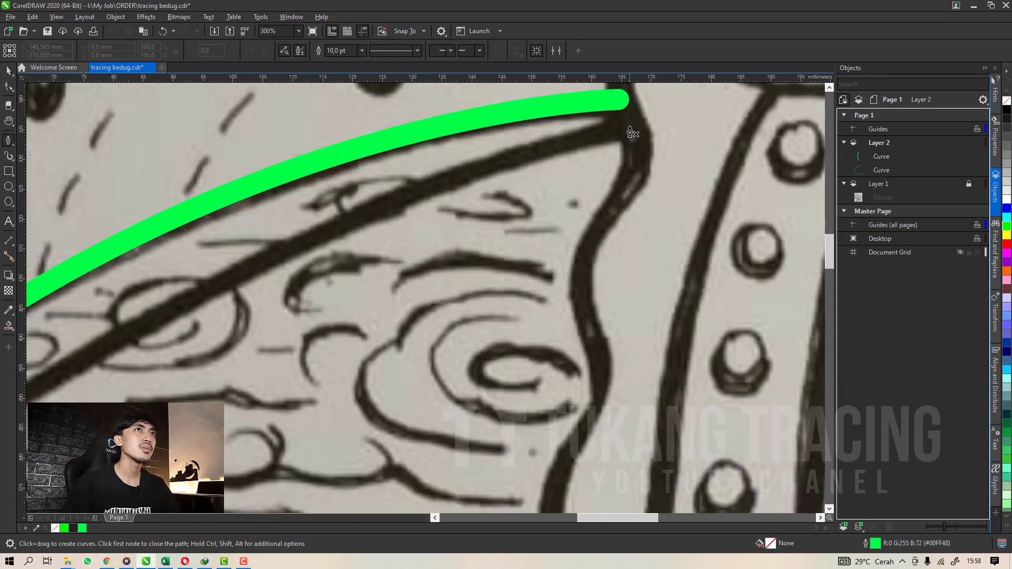
left_click(627, 101)
scroll(475, 184, "down", 2)
scroll(105, 343, "up", 2)
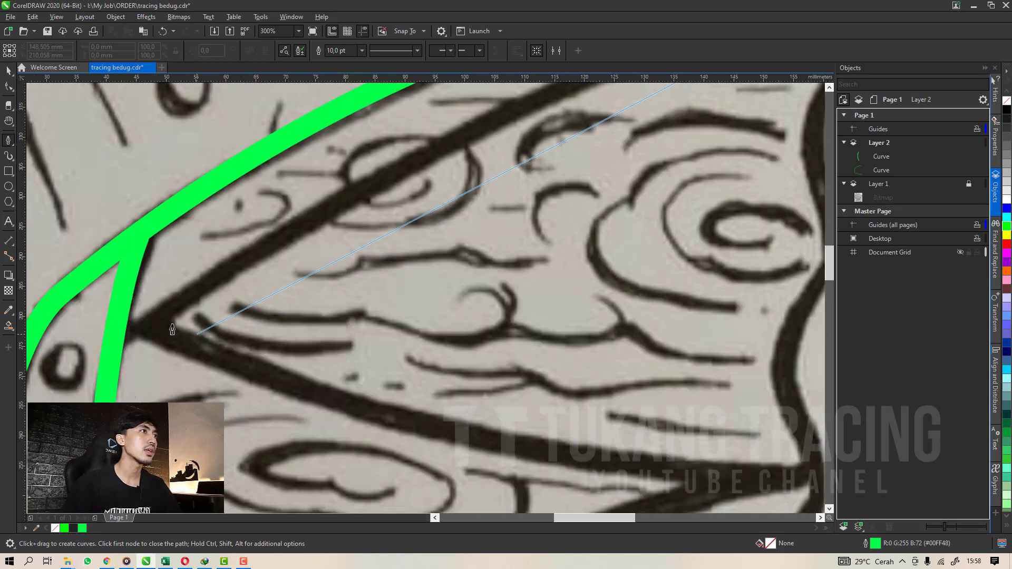
double_click(102, 350)
key("F10")
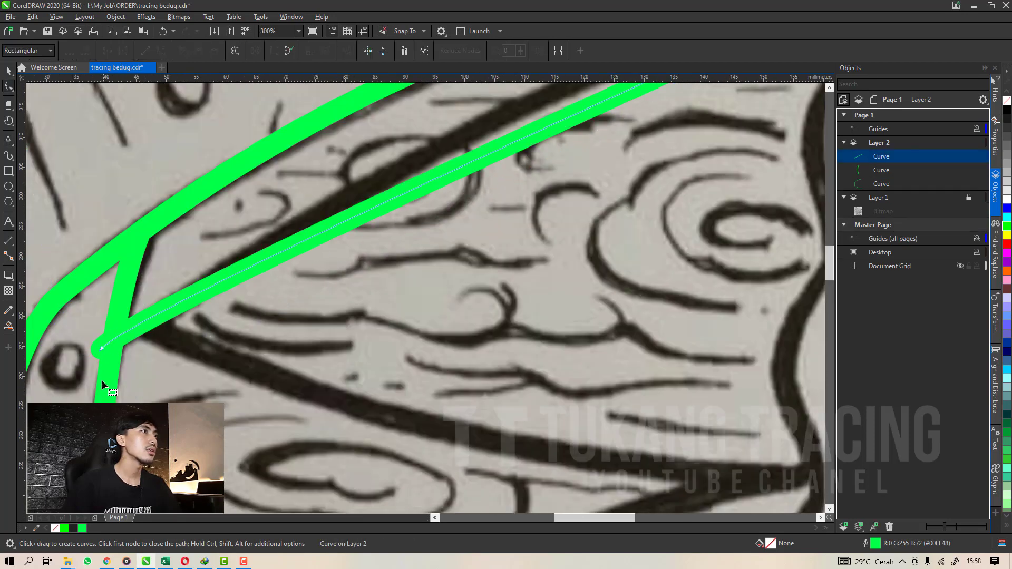
Move the topmost zigzag line's lower node onto the band's inner line and bend the line to follow the sketched edge.
left_click(102, 344)
scroll(251, 343, "down", 2)
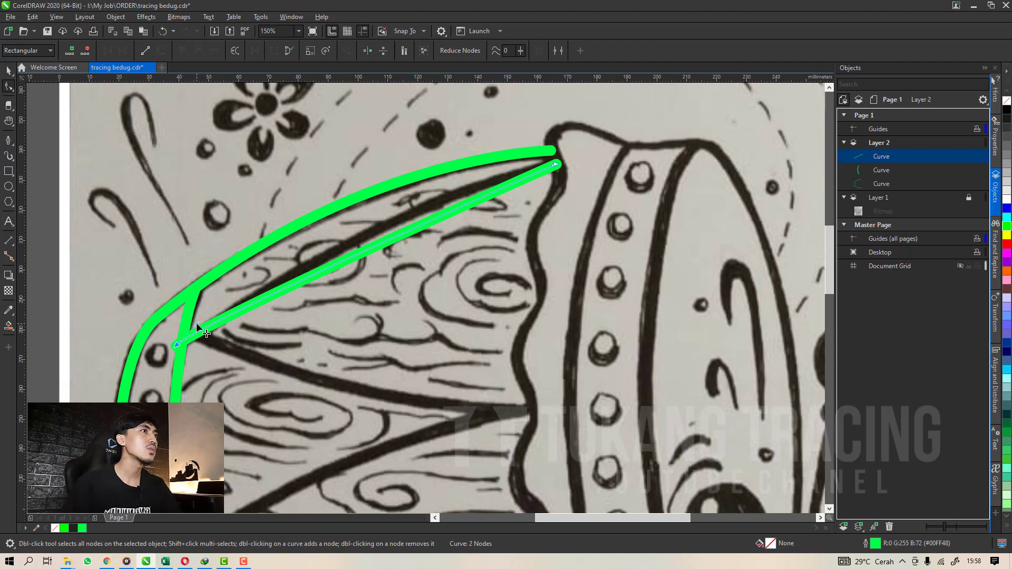
left_click_drag(306, 265, 343, 224)
scroll(571, 166, "up", 2)
left_click_drag(581, 168, 470, 189)
scroll(471, 189, "down", 2)
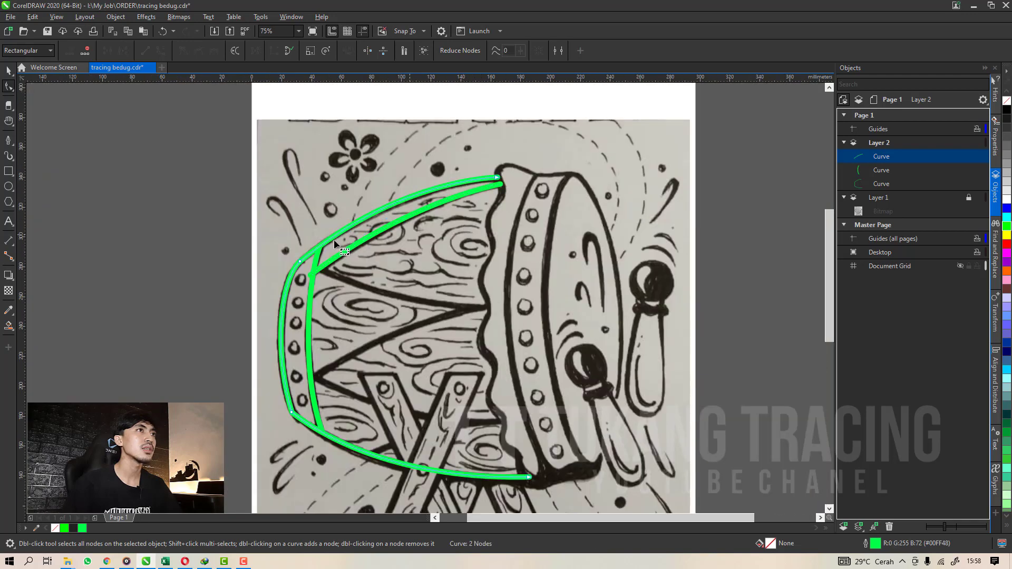
left_click(335, 236)
scroll(324, 256, "up", 1)
left_click_drag(296, 293, 479, 168)
scroll(558, 164, "down", 1)
left_click(454, 186)
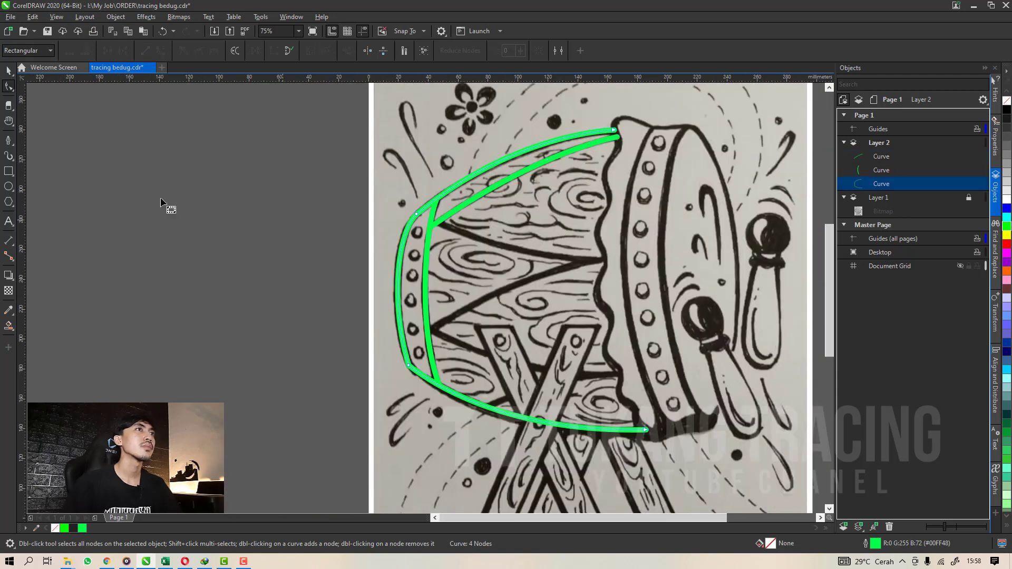
Draw a Pen tool curve for the second zigzag edge, from the band's upper junction to the zigzag's point on the wavy skin edge.
left_click(8, 139)
scroll(629, 262, "up", 1)
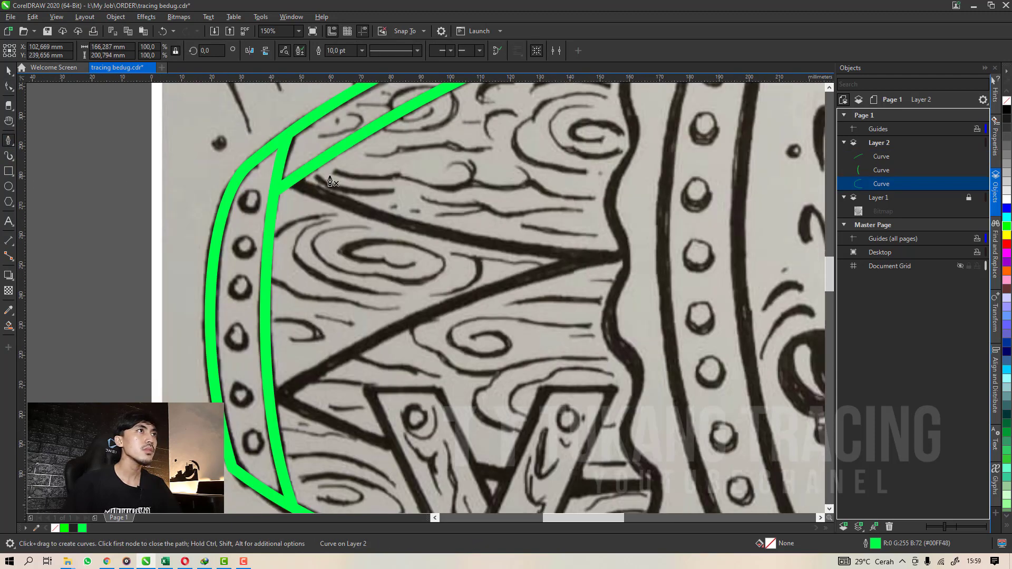
scroll(332, 182, "up", 1)
scroll(217, 191, "down", 2)
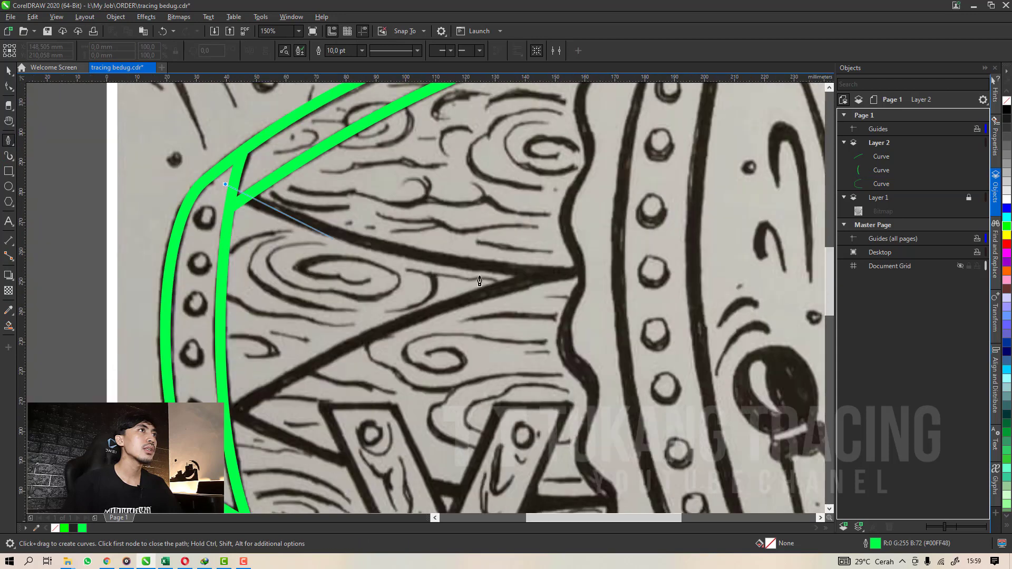
left_click_drag(576, 275, 582, 270)
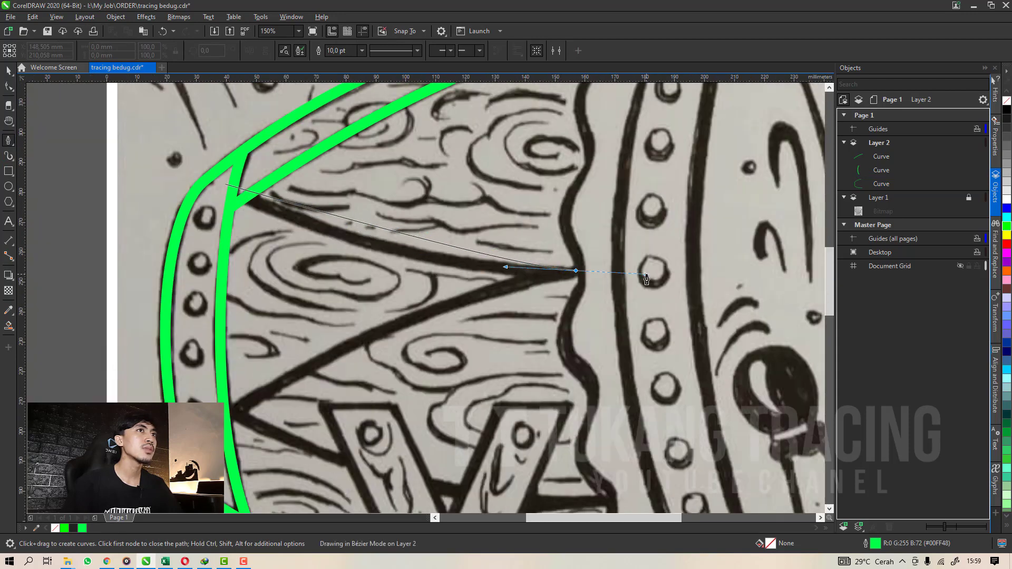
double_click(578, 271)
key("F10")
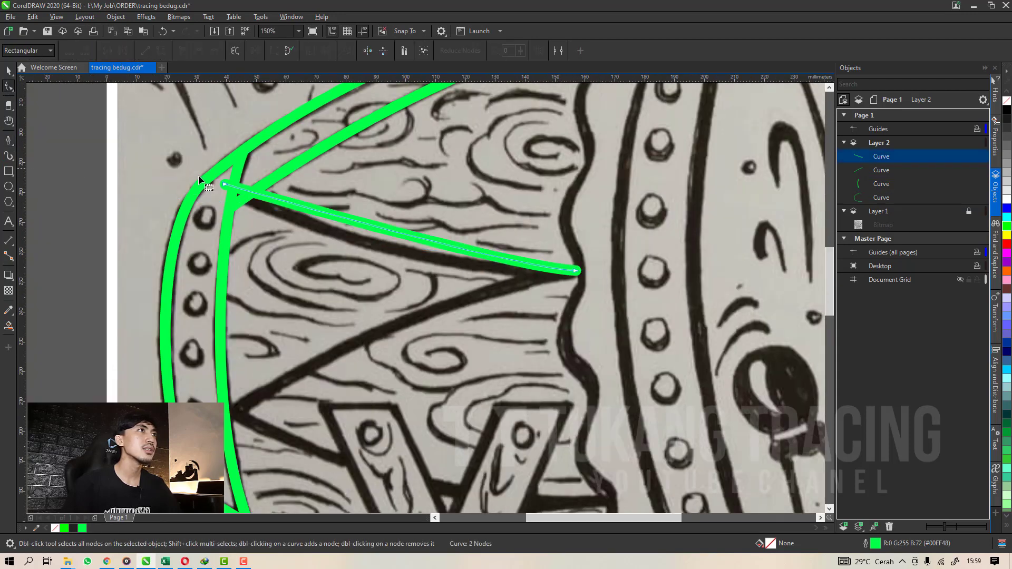
Move the second zigzag curve's band-side node onto the junction and extend the opposite node's handle to match the sketched bend.
left_click(225, 185)
scroll(237, 201, "up", 2)
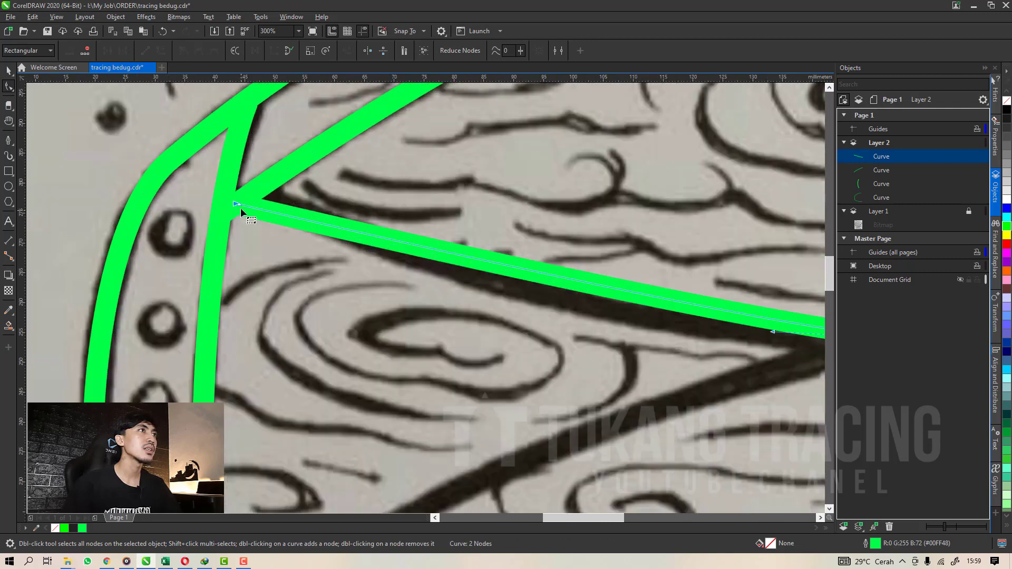
scroll(236, 203, "down", 2)
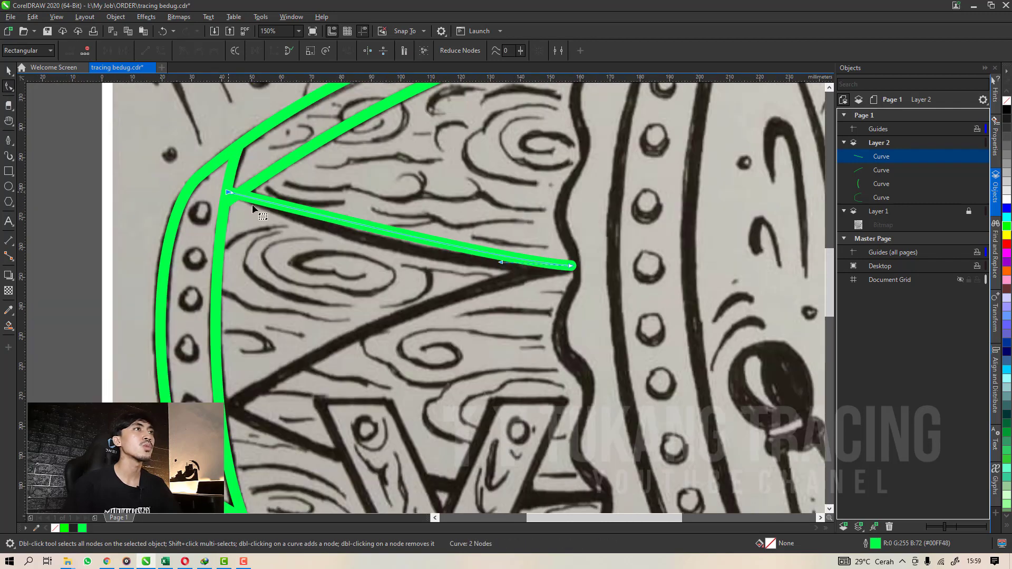
left_click_drag(500, 262, 382, 270)
scroll(239, 190, "up", 4)
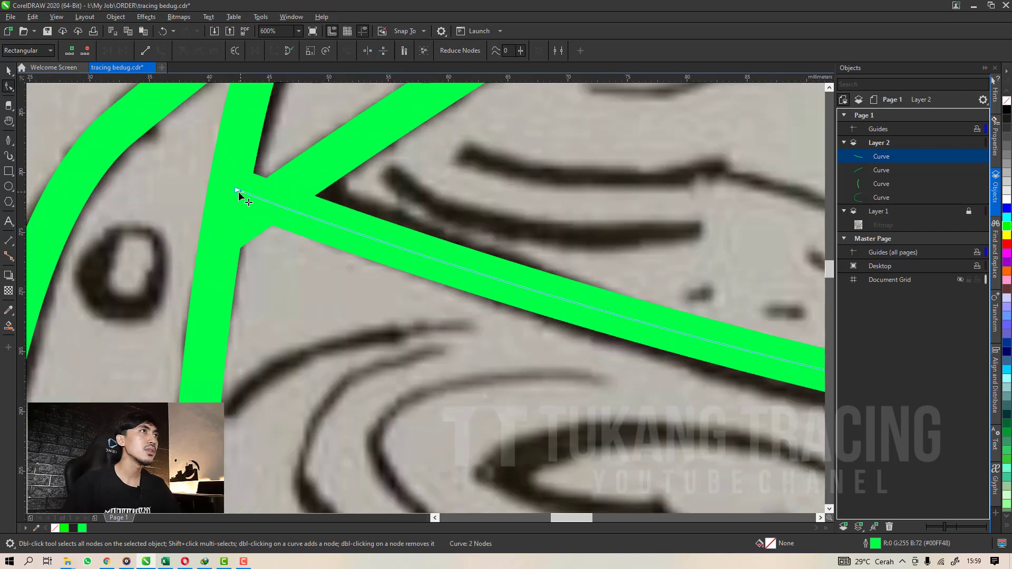
Undo the last node shift and adjust the second zigzag curve's handle, giving a curve about 115 mm wide and 25 mm high.
scroll(276, 191, "down", 2)
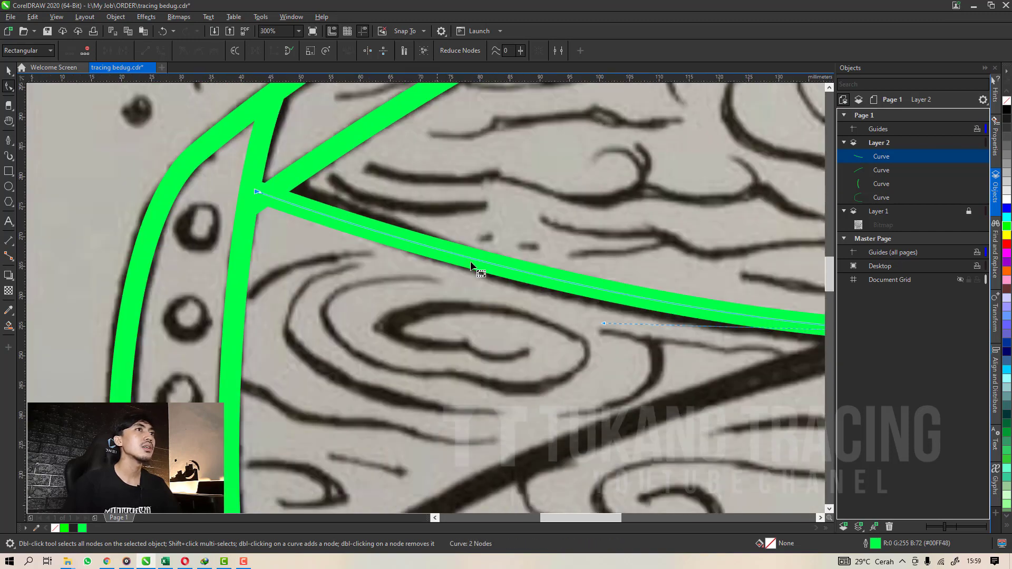
key("ctrl+z")
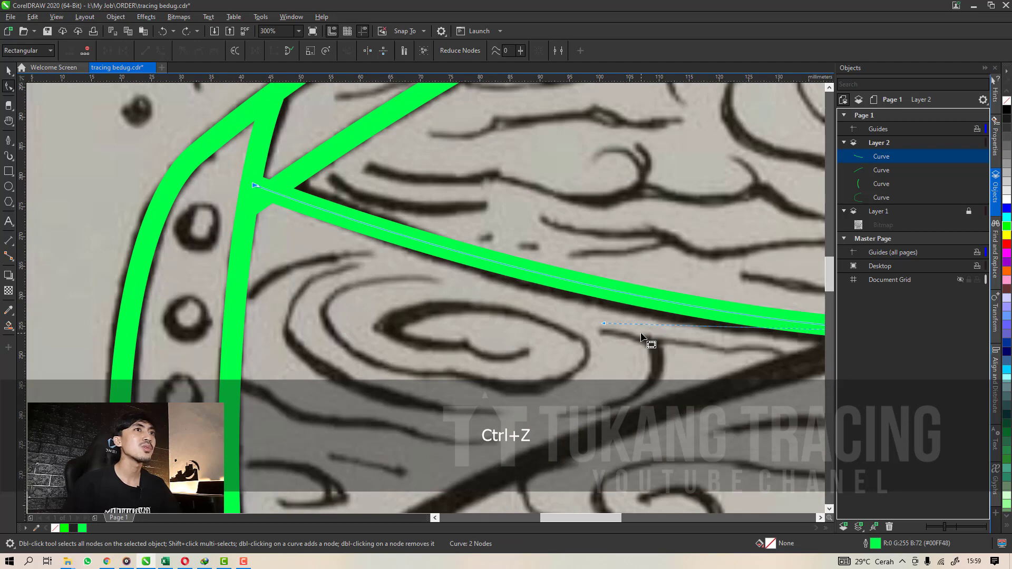
left_click_drag(606, 328, 595, 338)
scroll(484, 311, "down", 4)
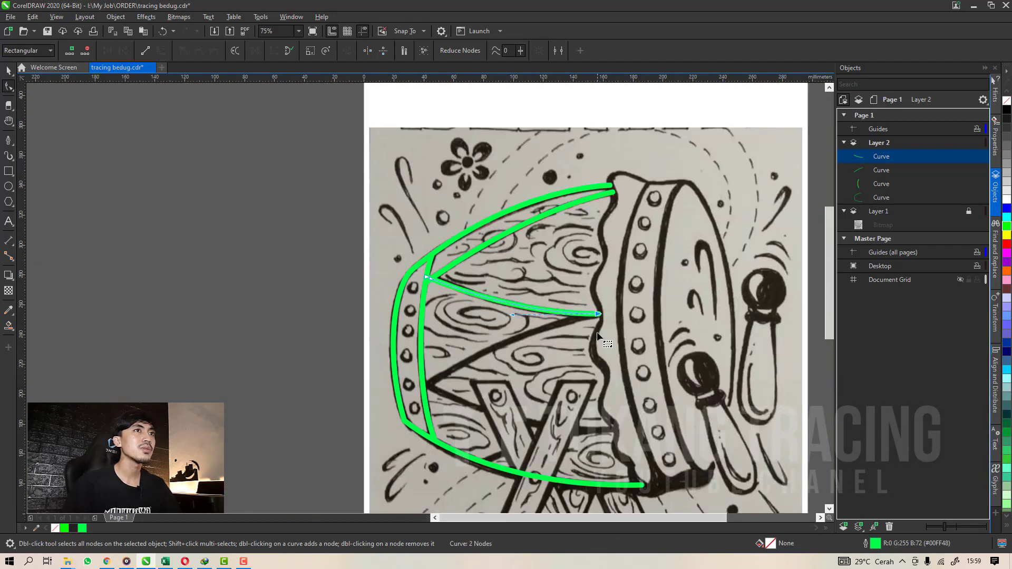
scroll(597, 335, "up", 2)
Draw a Pen tool curve for the third zigzag edge, from the band's lower junction up to the end of the second zigzag curve.
key("space")
left_click(8, 144)
scroll(390, 247, "down", 1)
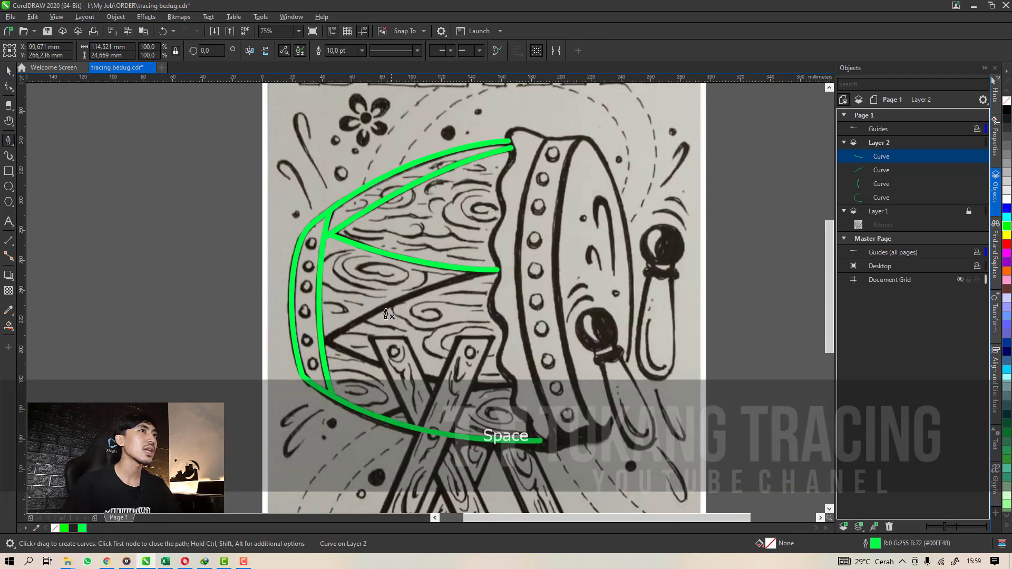
scroll(380, 334, "up", 1)
scroll(257, 356, "up", 1)
scroll(244, 364, "down", 1)
left_click(292, 336)
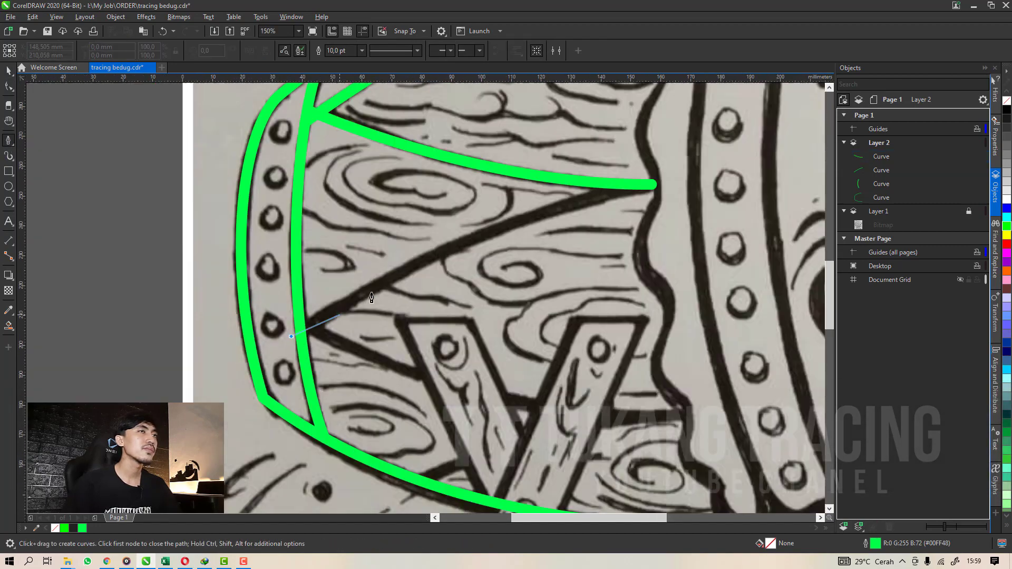
left_click_drag(651, 184, 718, 172)
left_click(8, 87)
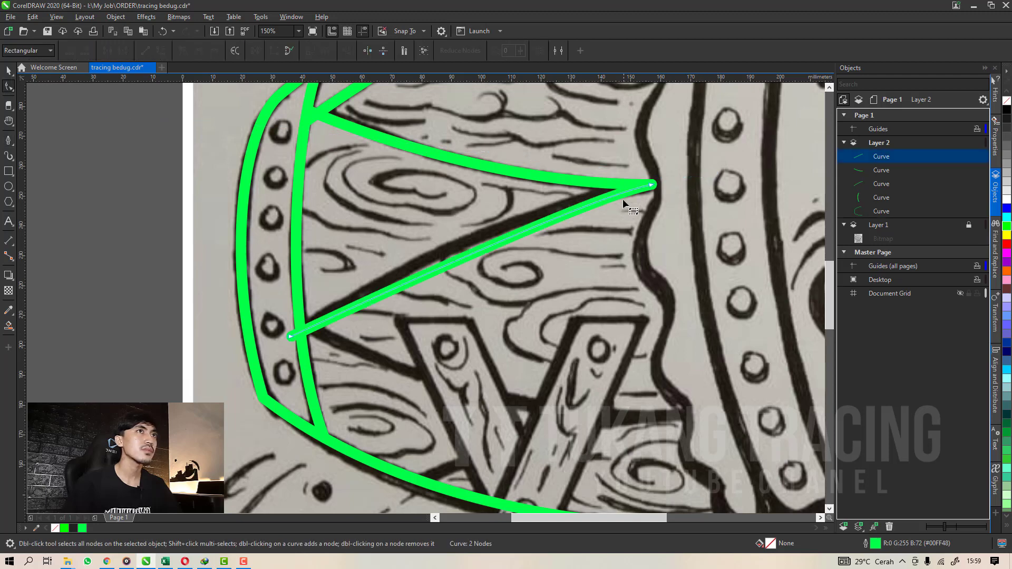
Bend the third zigzag curve along its sketched line and move its lower node onto the band's inner line.
left_click(648, 185)
left_click(576, 201)
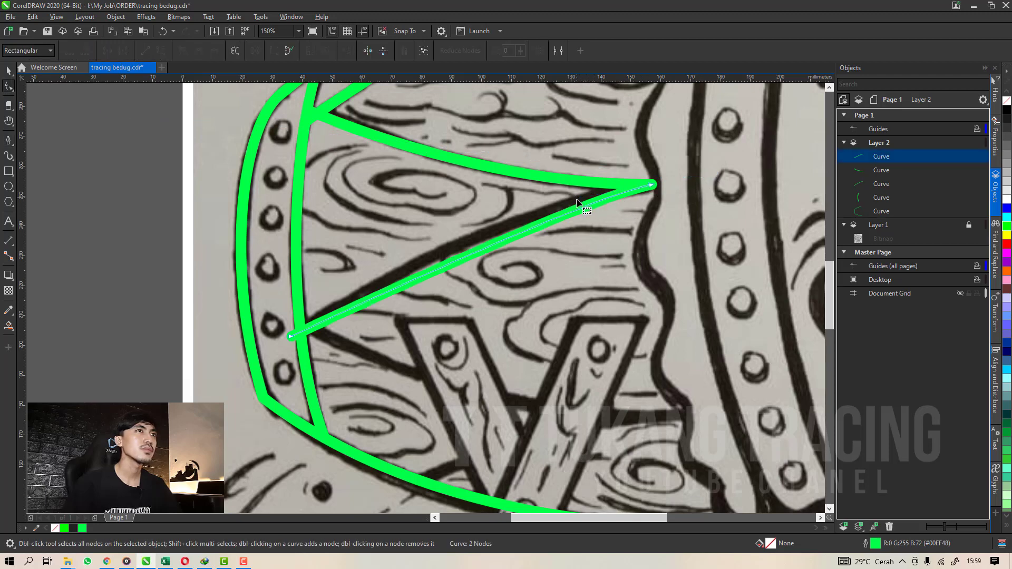
left_click_drag(585, 197, 473, 209)
scroll(289, 335, "up", 4)
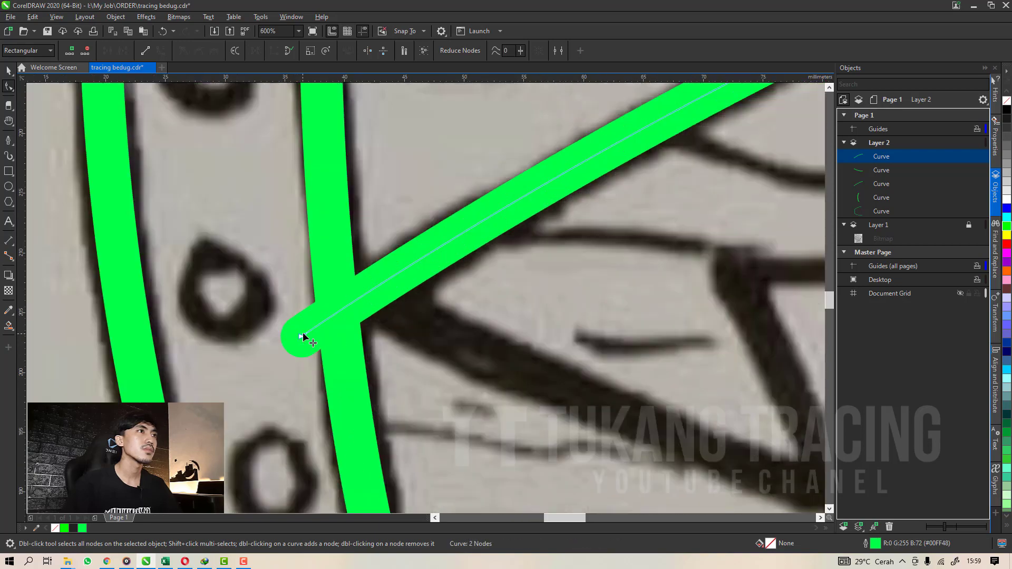
left_click_drag(336, 307, 336, 308)
scroll(373, 278, "down", 3)
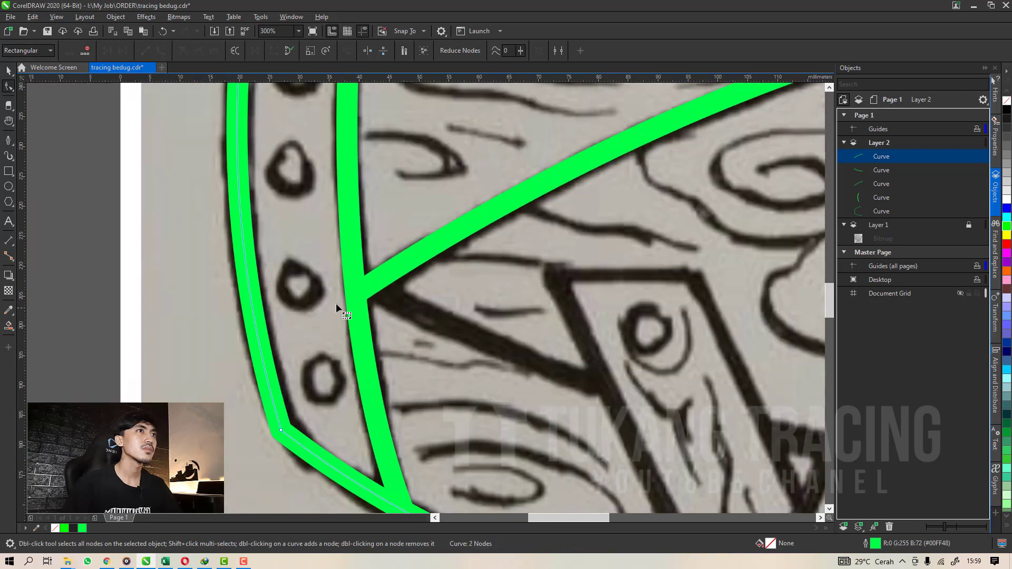
left_click(314, 315)
scroll(463, 270, "up", 1)
Draw a Pen tool curve for the lowest zigzag edge, from the wavy skin edge behind the stand to the band's lower junction.
left_click(9, 139)
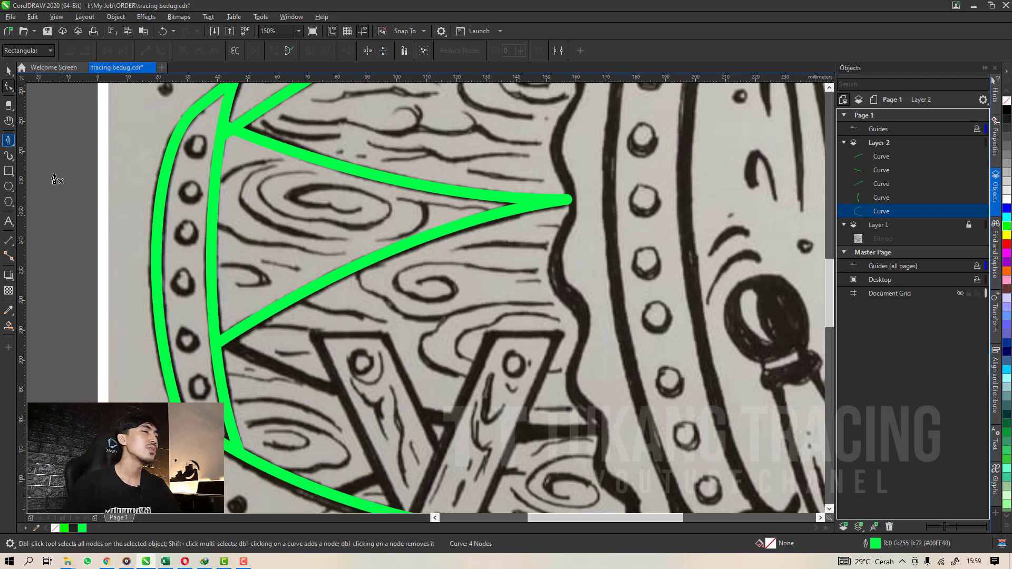
scroll(521, 391, "down", 1)
scroll(520, 392, "up", 1)
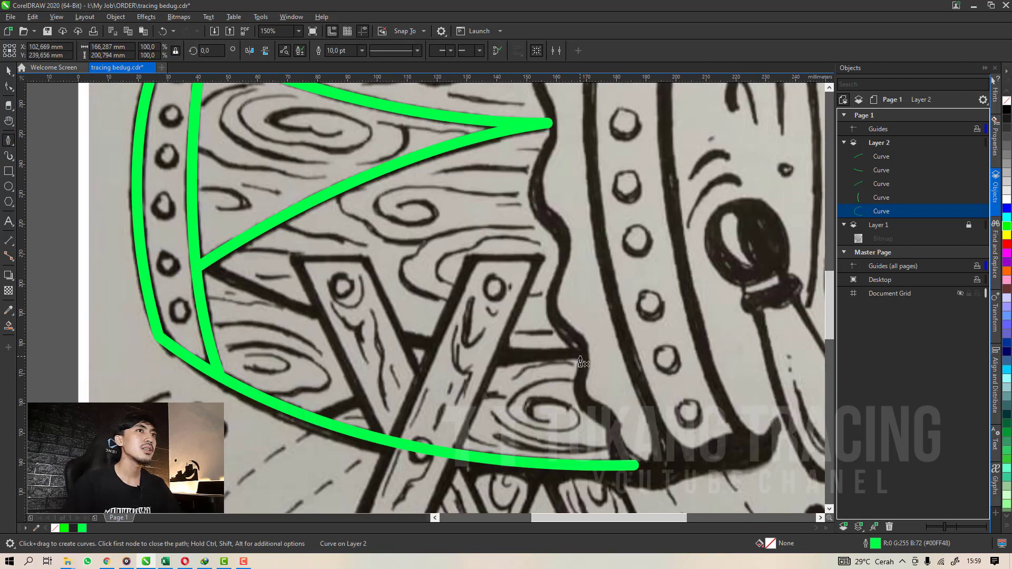
left_click(581, 363)
left_click(186, 261)
scroll(187, 262, "up", 1)
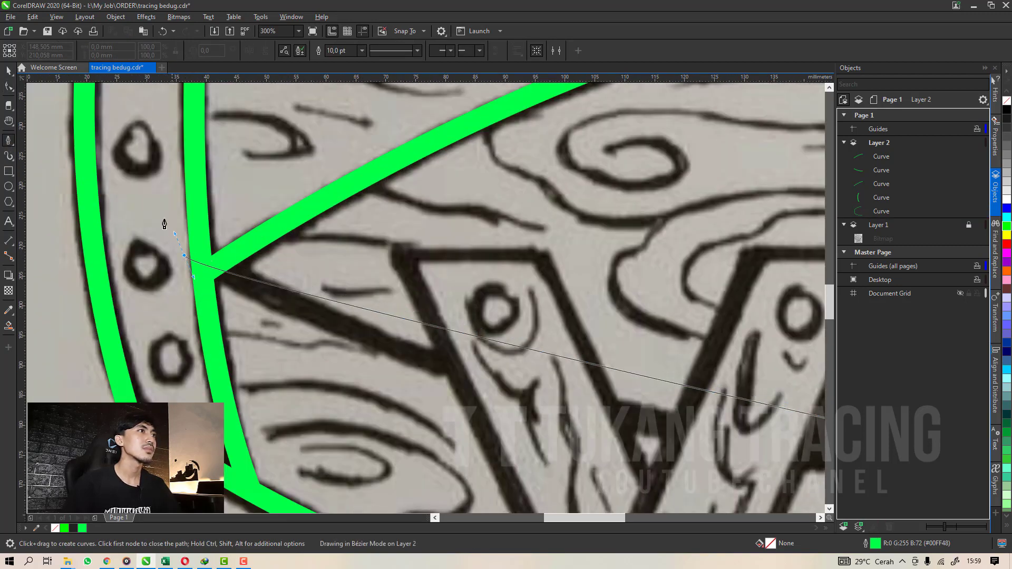
left_click_drag(184, 255, 145, 200)
left_click(9, 87)
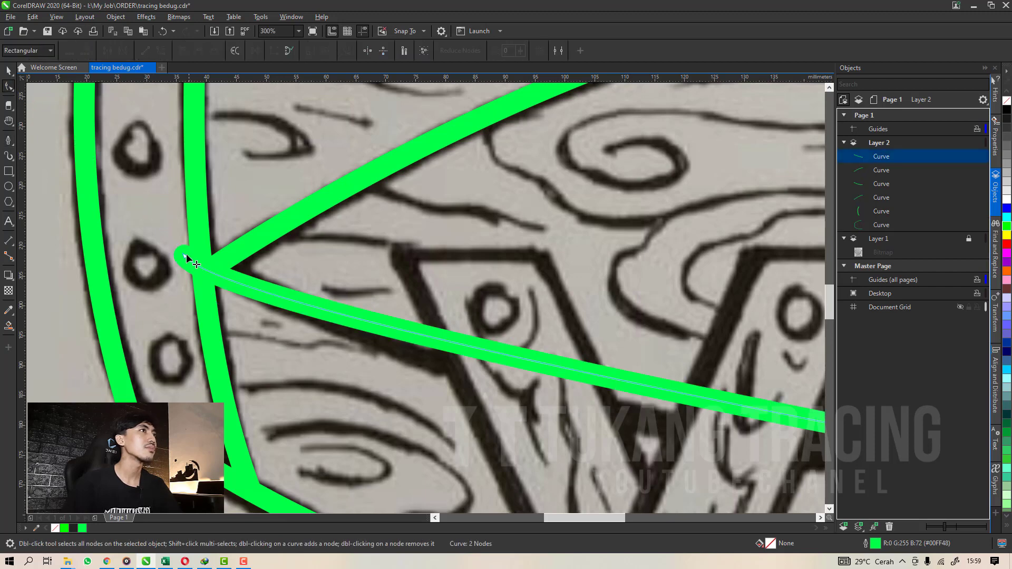
Align the lowest zigzag curve's band-side node with the junction and adjust its handles to follow the sketched line behind the stand.
left_click_drag(185, 255, 396, 350)
scroll(237, 294, "down", 1)
scroll(211, 276, "up", 1)
scroll(220, 264, "down", 1)
scroll(220, 263, "up", 1)
scroll(222, 263, "down", 1)
scroll(603, 362, "up", 2)
left_click_drag(637, 364, 564, 372)
scroll(567, 373, "down", 3)
left_click(463, 330)
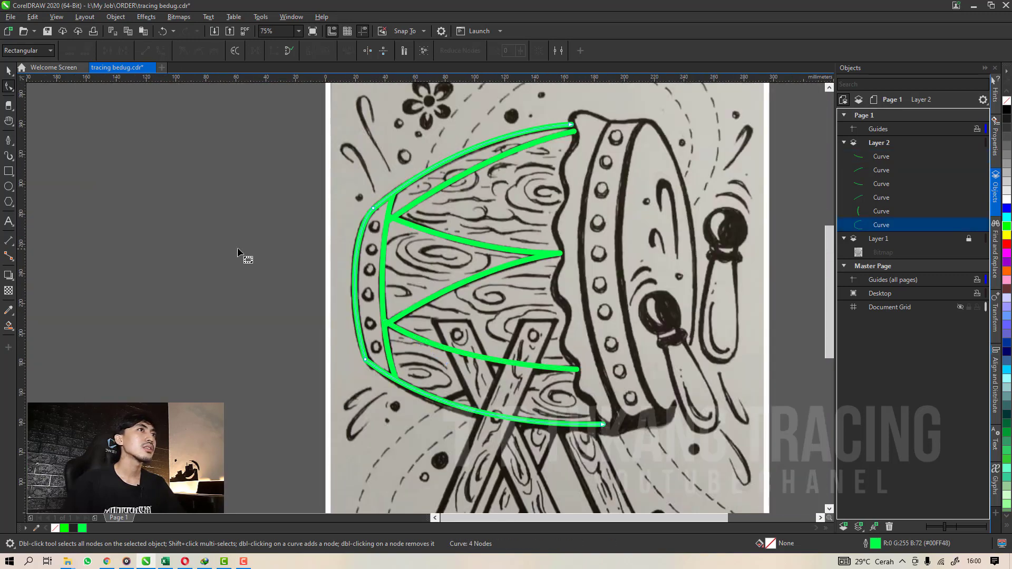
Save the traced drum document.
left_click(8, 140)
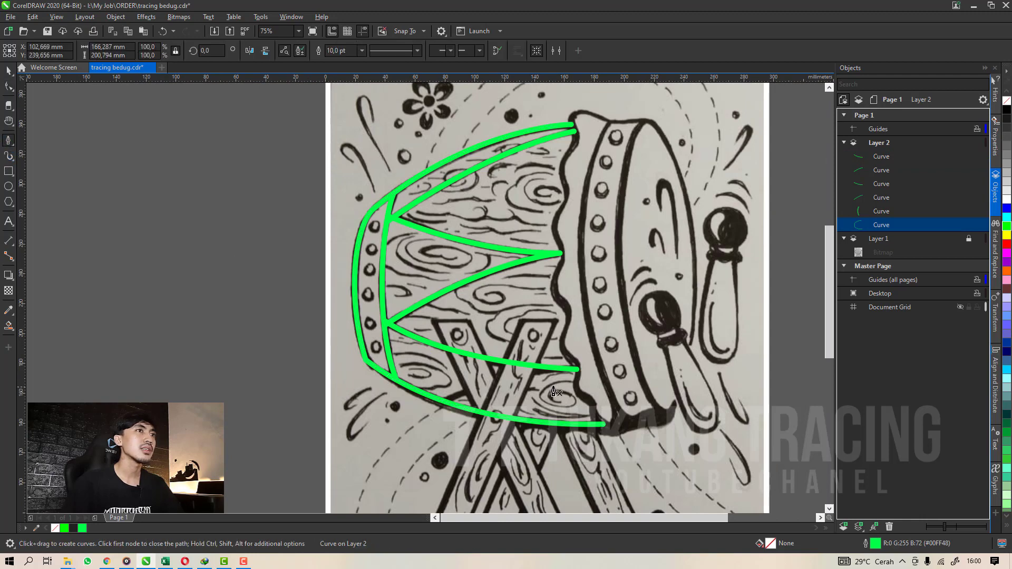
scroll(551, 392, "down", 1)
scroll(606, 372, "up", 1)
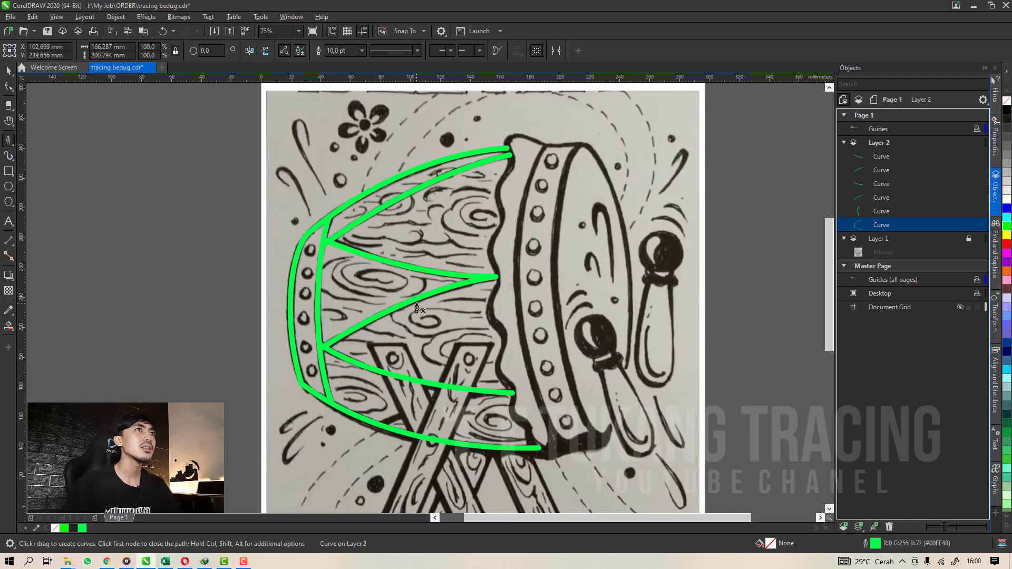
left_click(10, 70)
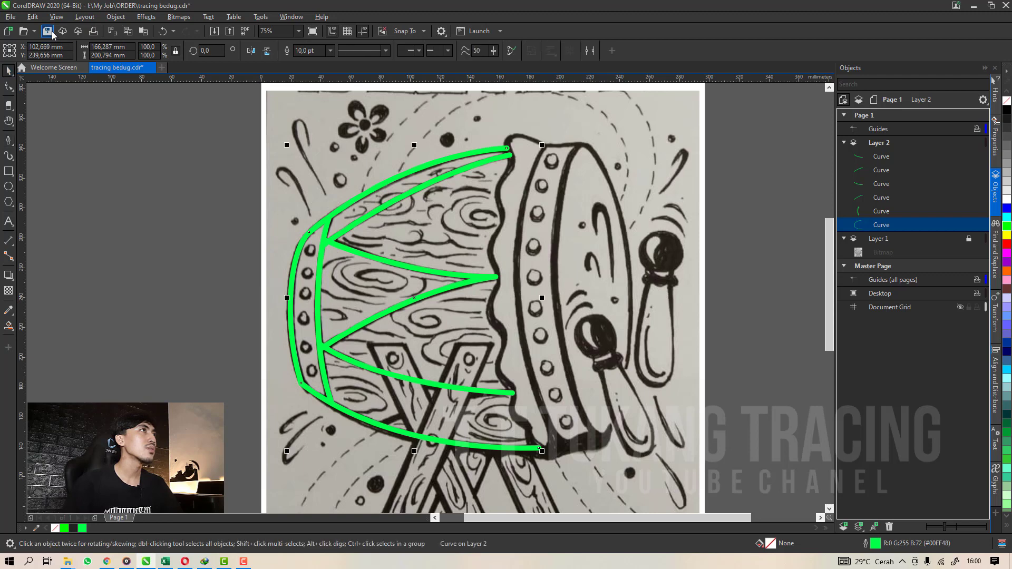
left_click(46, 35)
left_click(10, 143)
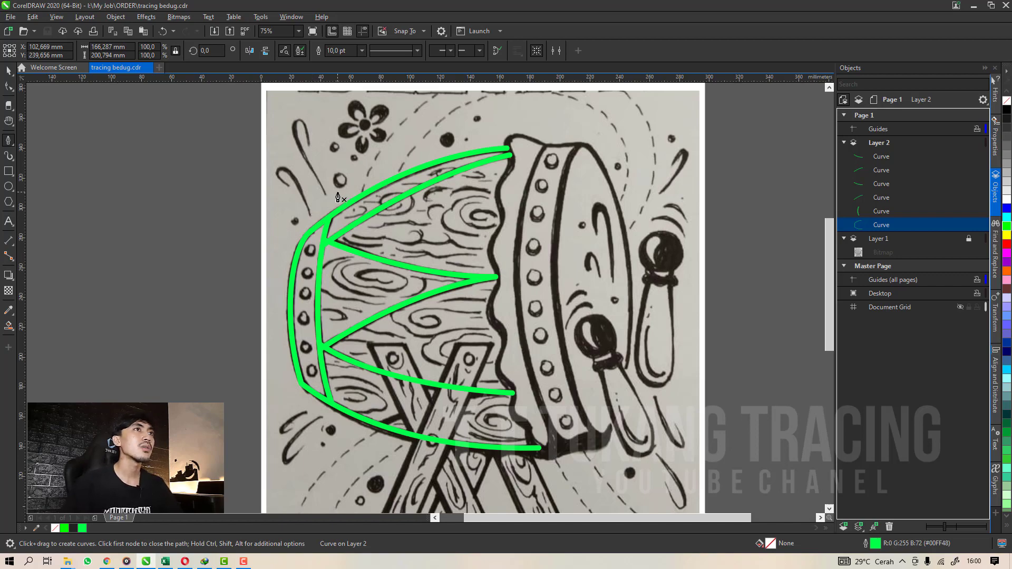
scroll(337, 197, "down", 2)
scroll(444, 183, "up", 4)
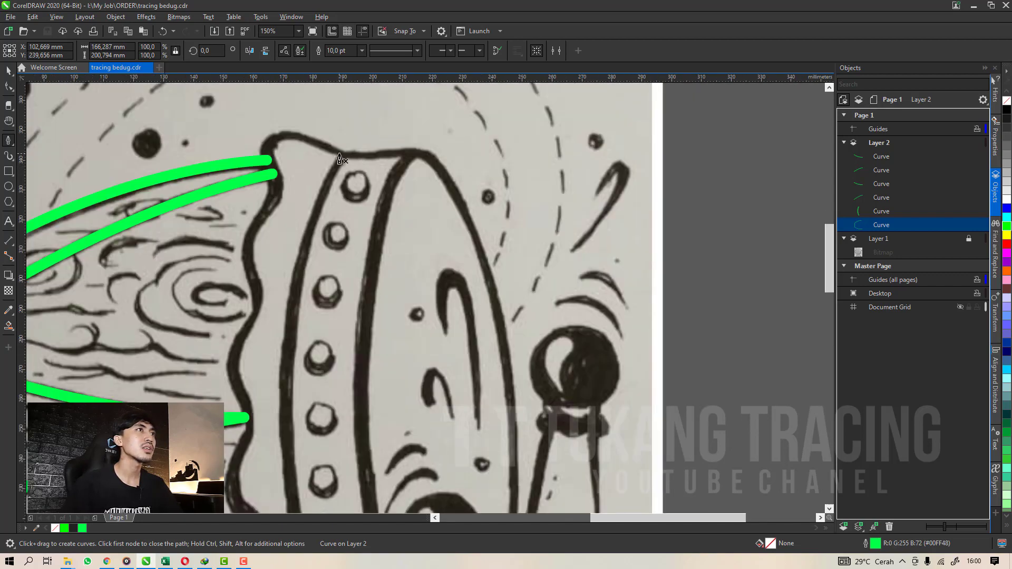
scroll(401, 152, "down", 3)
scroll(403, 243, "up", 1)
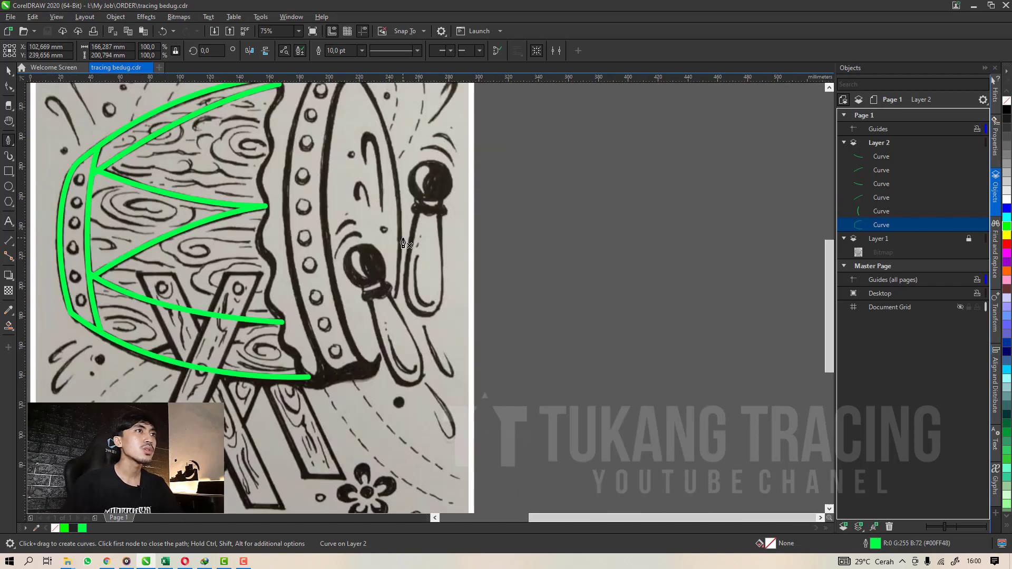
scroll(353, 252, "down", 1)
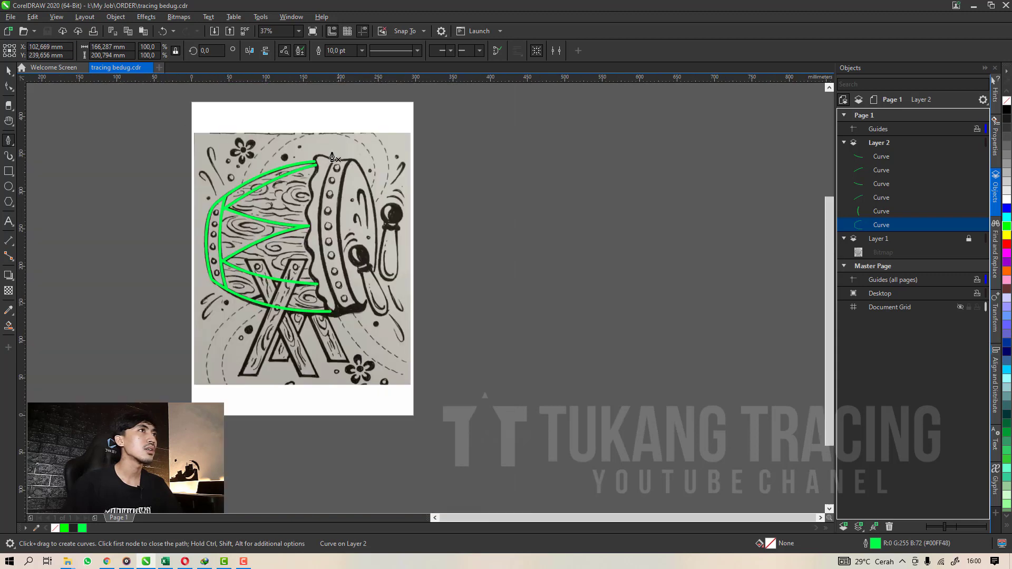
Draw an ellipse about 56 mm wide and 194 mm high over the drum's front face.
scroll(336, 159, "up", 2)
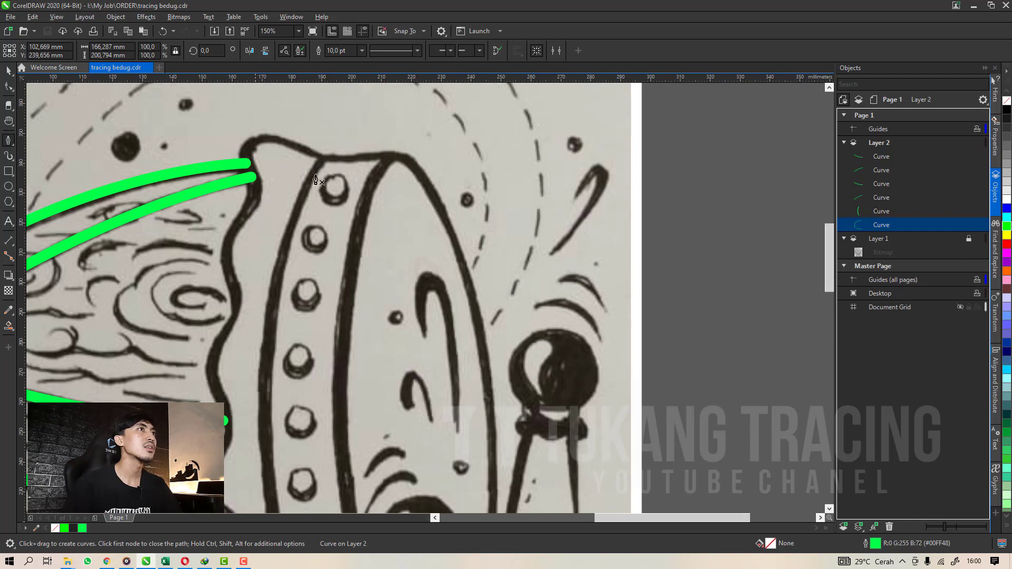
scroll(358, 156, "down", 2)
scroll(392, 262, "up", 1)
scroll(393, 262, "down", 1)
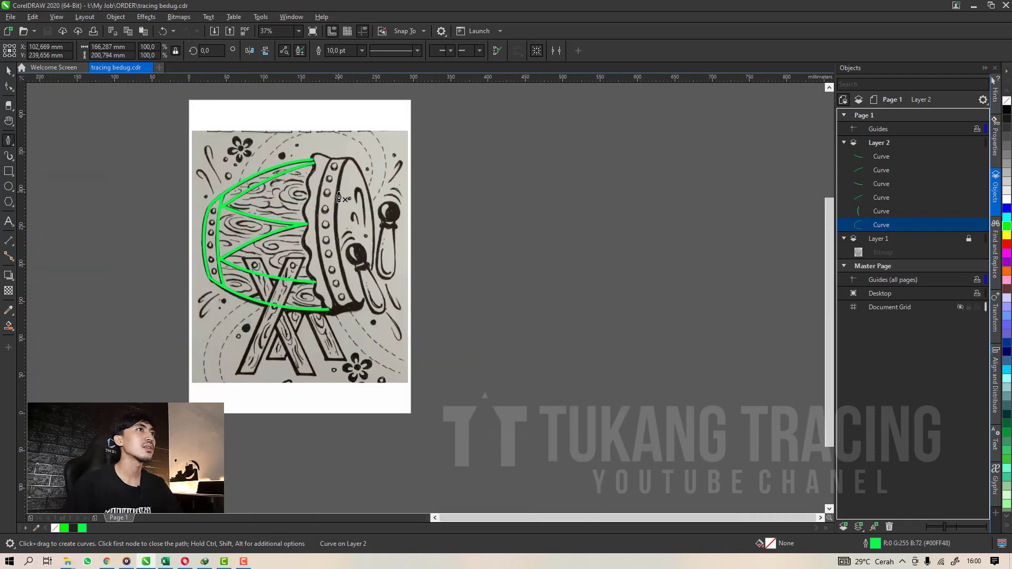
scroll(372, 181, "up", 1)
key("space")
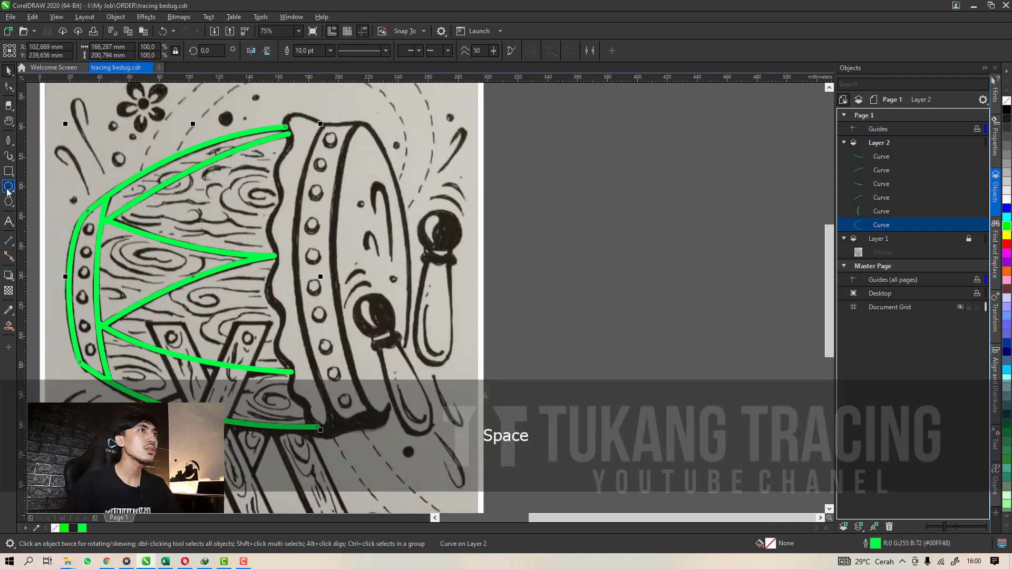
left_click(8, 187)
left_click_drag(336, 127, 424, 416)
key("space")
scroll(376, 124, "up", 1)
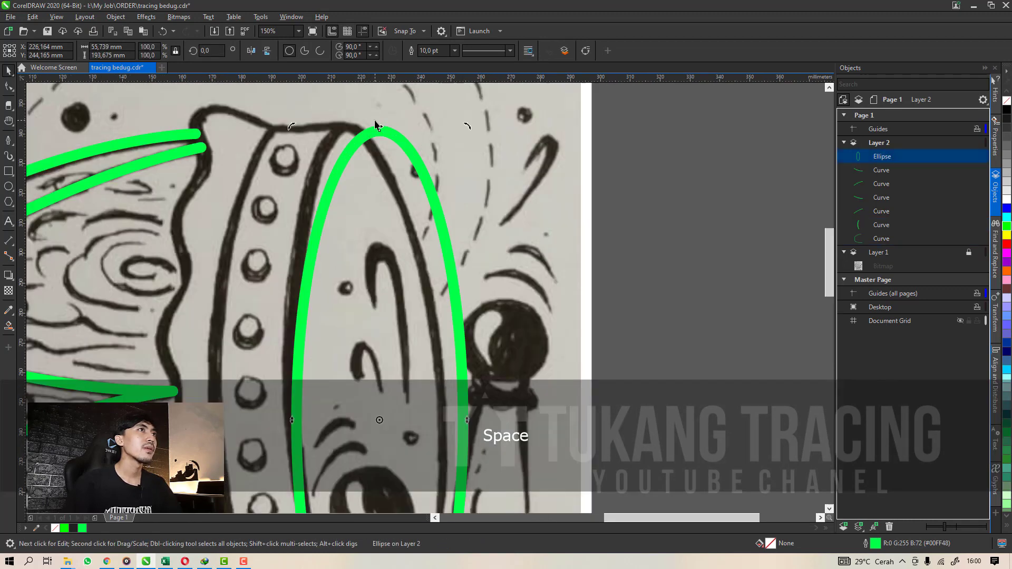
Move the ellipse onto the top of the sketched drumhead and narrow it from its rim side to about 53 mm wide.
left_click_drag(379, 126, 349, 127)
left_click(364, 227)
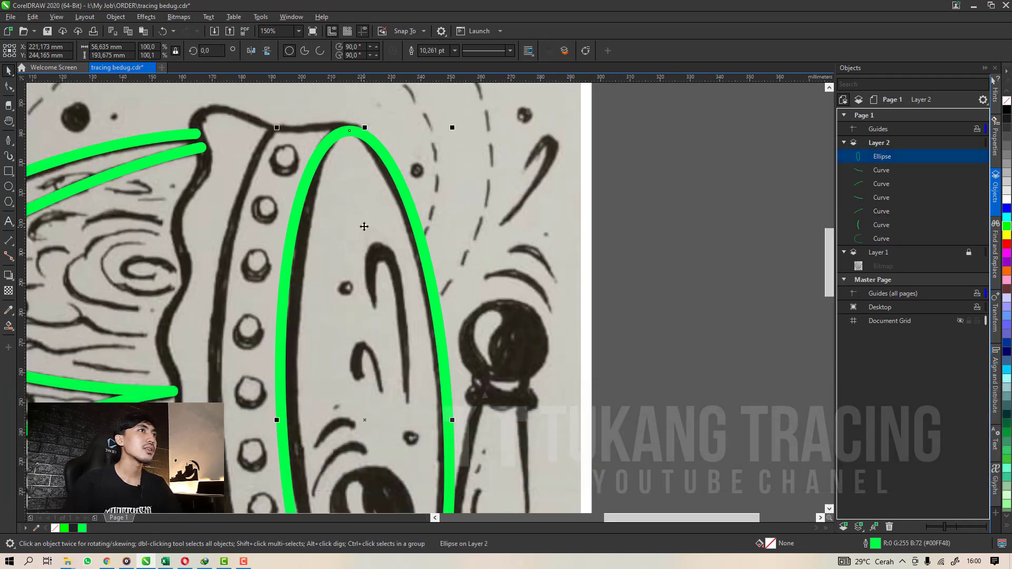
scroll(363, 227, "down", 1)
scroll(290, 299, "up", 1)
left_click_drag(289, 288, 299, 288)
scroll(334, 248, "down", 1)
scroll(371, 416, "up", 2)
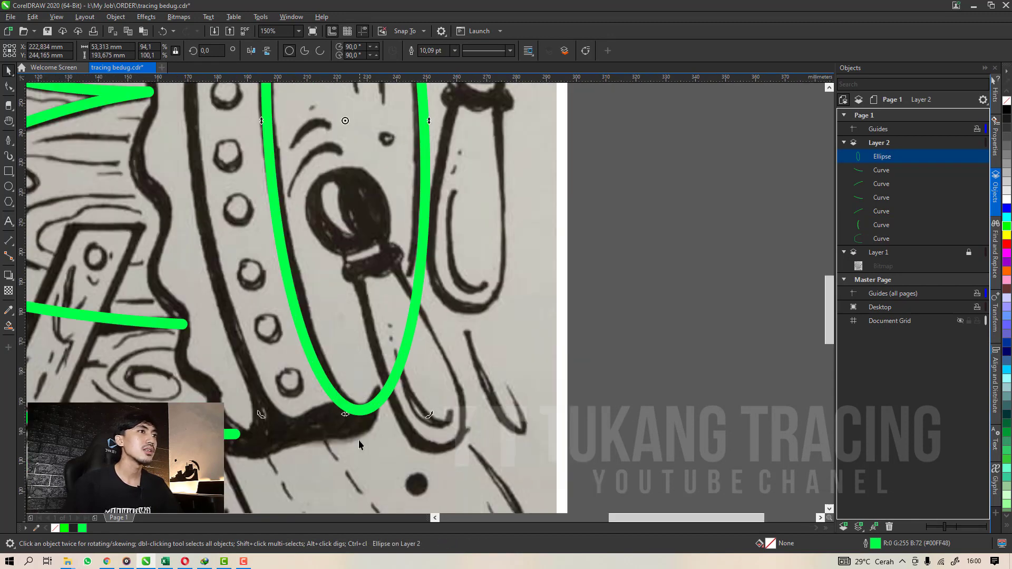
Widen the drumhead ellipse slightly, fit its outer side to the sketched line at about 50.7 mm width, and deselect it.
left_click_drag(344, 410, 359, 410)
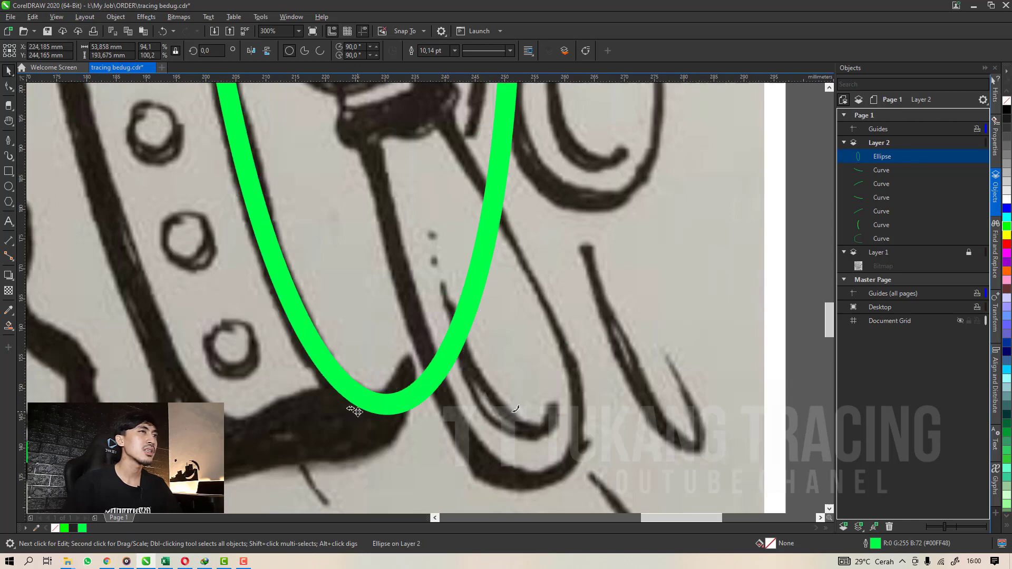
scroll(357, 412, "down", 1)
left_click(383, 348)
scroll(383, 349, "down", 1)
scroll(406, 213, "up", 2)
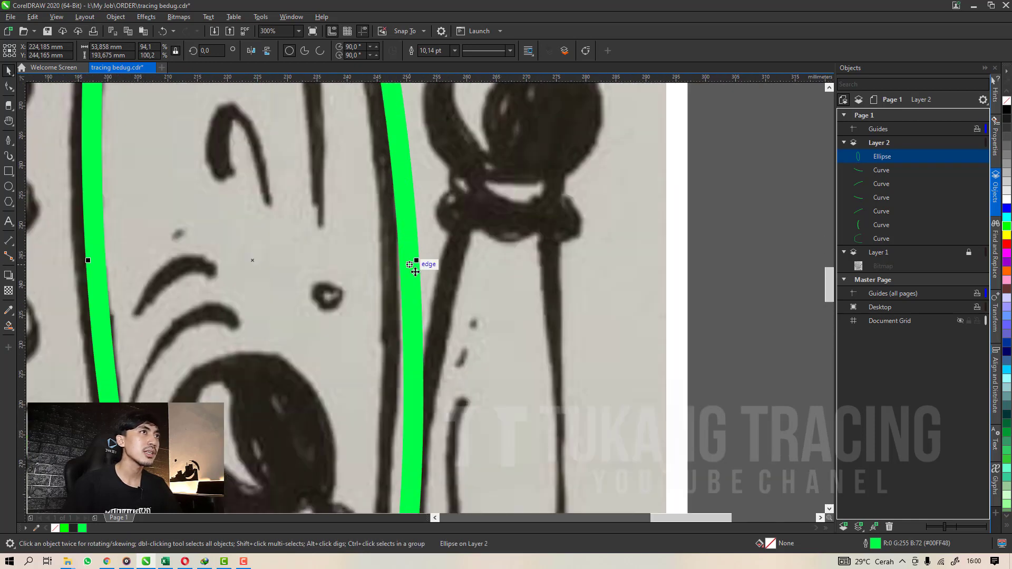
left_click_drag(406, 254, 387, 253)
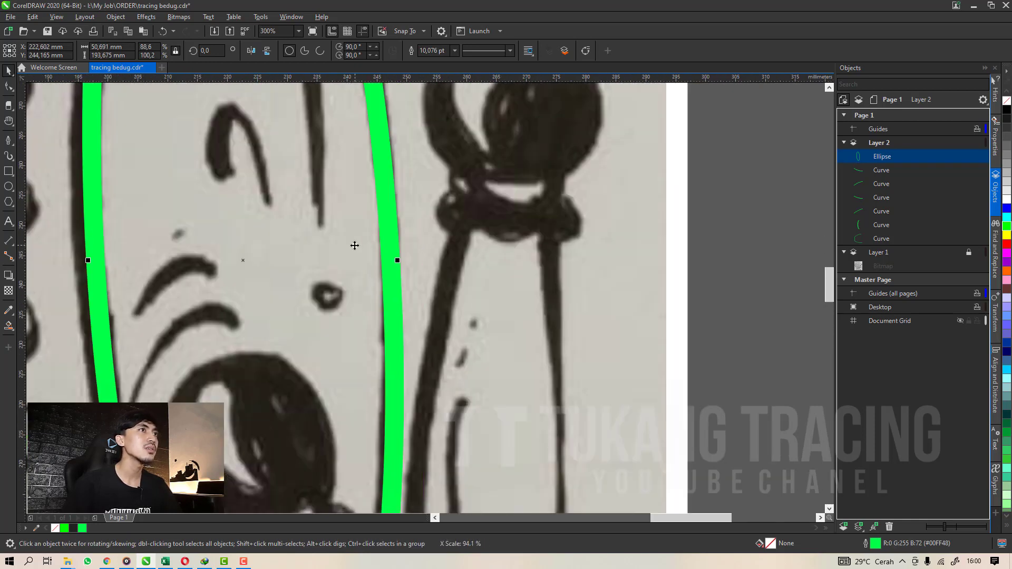
scroll(360, 253, "down", 2)
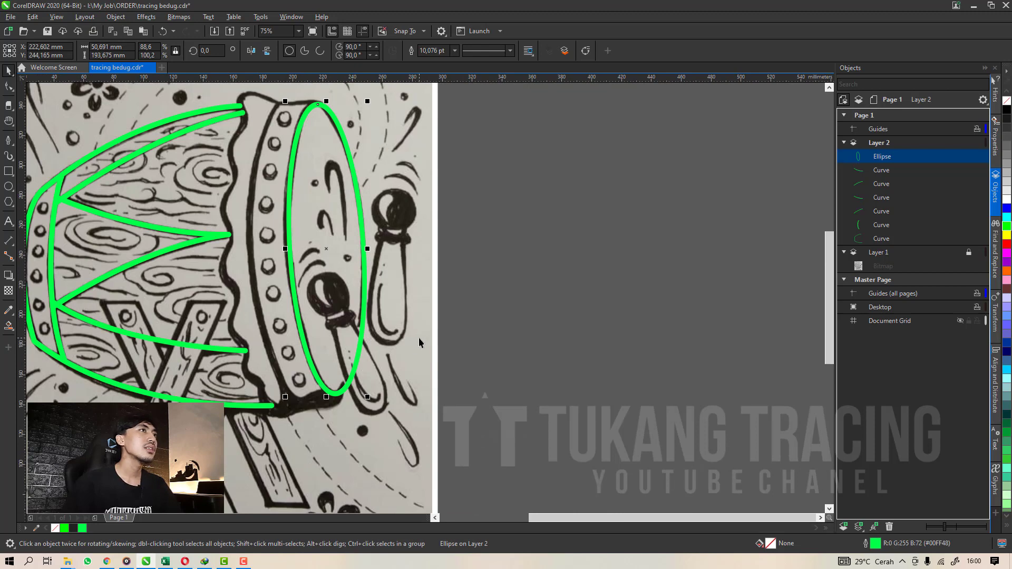
left_click(319, 267)
left_click(320, 263)
scroll(361, 262, "down", 1)
left_click(418, 315)
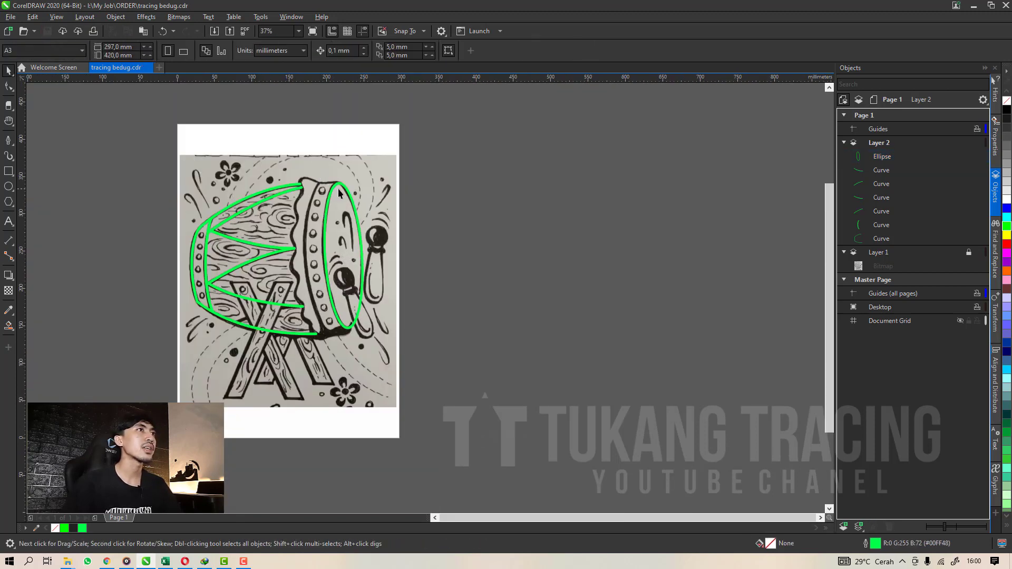
Start a Pen tool curve with a short segment along the top of the drumhead ellipse.
scroll(339, 193, "up", 1)
left_click(335, 193)
left_click(294, 202)
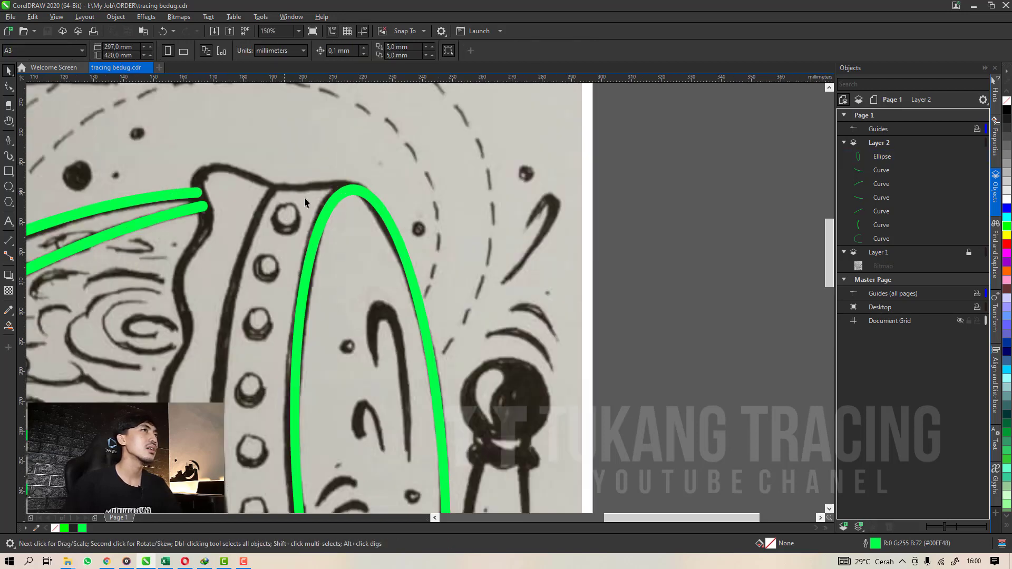
left_click(333, 195)
left_click(424, 201)
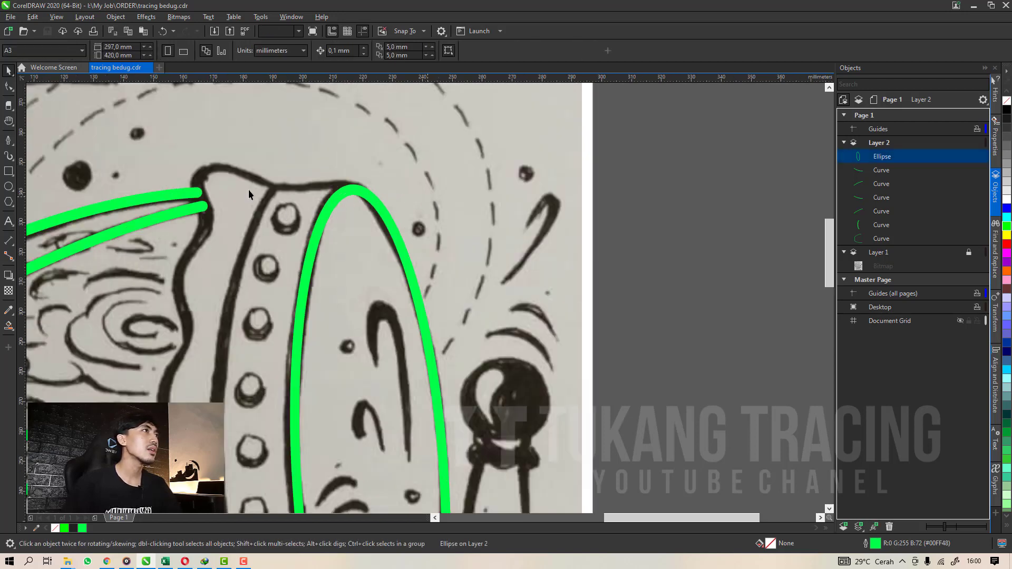
left_click(7, 142)
scroll(430, 251, "up", 2)
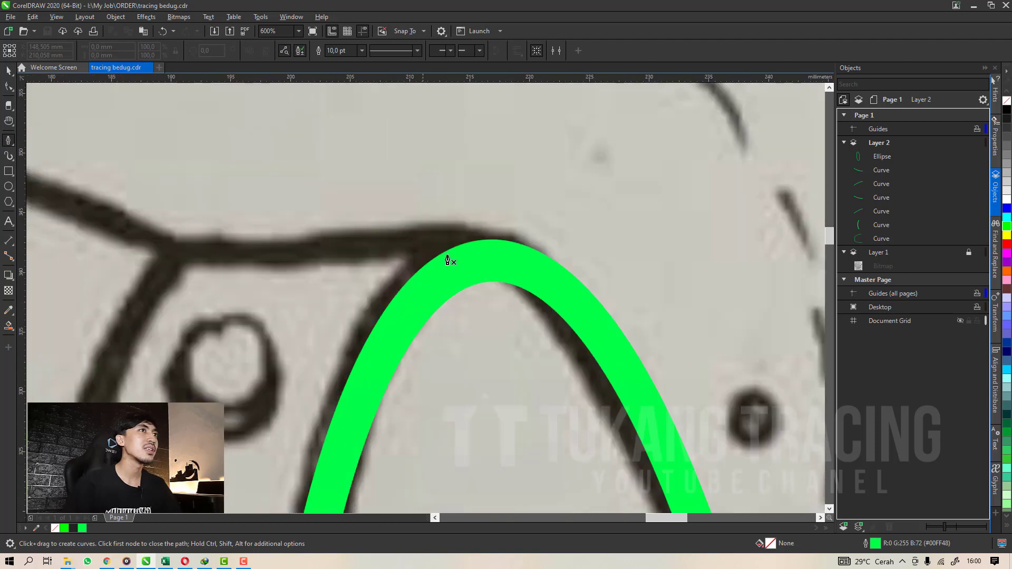
scroll(514, 299, "down", 1)
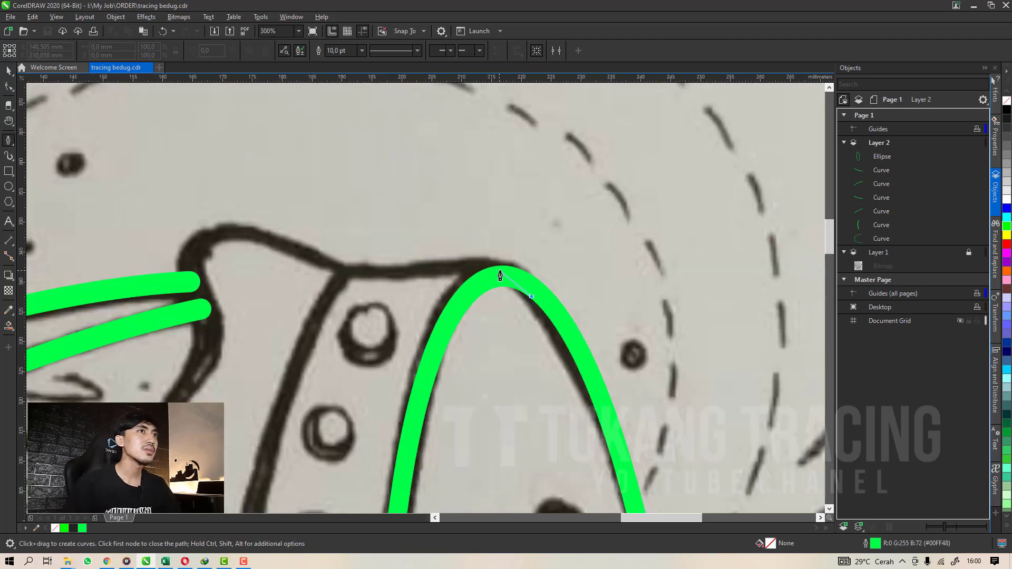
left_click(510, 271)
scroll(399, 253, "down", 1)
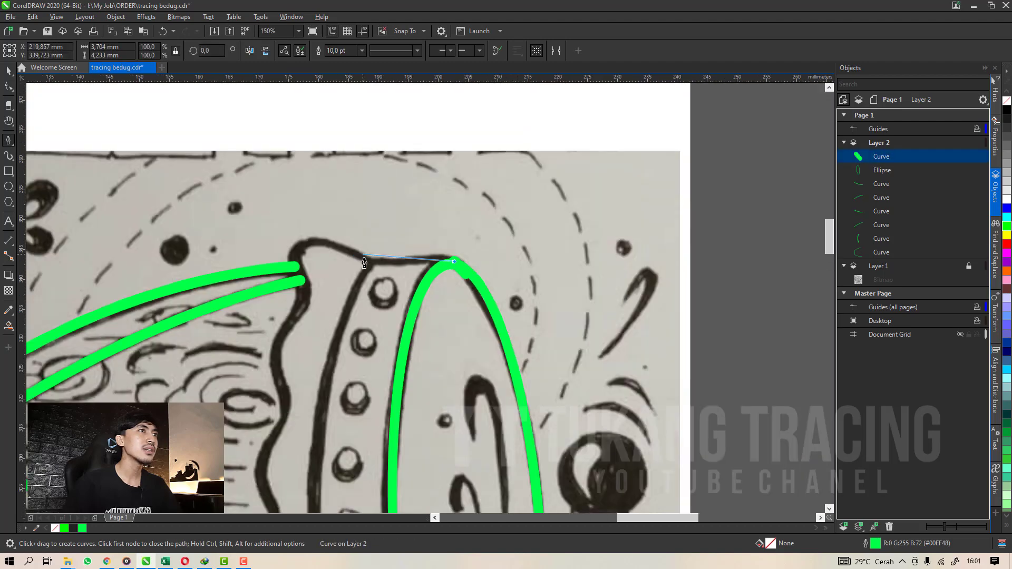
Extend the curve along the rim's top edge with a smooth node where the sketched rim line meets it.
scroll(363, 256, "up", 1)
left_click_drag(379, 270, 332, 254)
key("ctrl+z")
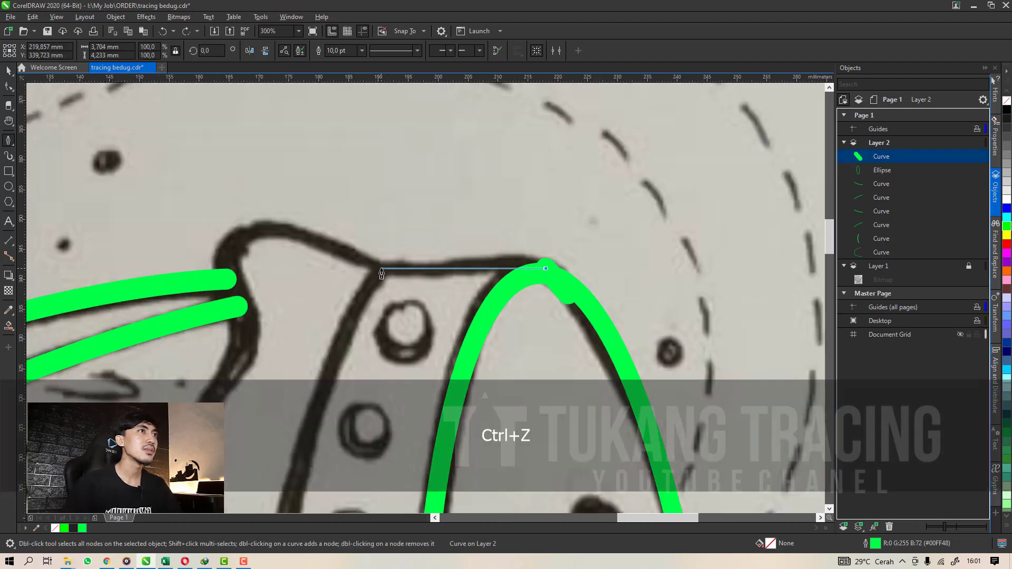
left_click_drag(375, 263, 330, 246)
Trace around the skin's upper corner and down its wavy edge to just above the middle zigzag tip.
left_click_drag(232, 277, 251, 353)
scroll(280, 231, "down", 1)
scroll(283, 235, "down", 1)
scroll(266, 247, "up", 3)
left_click_drag(249, 265, 269, 366)
scroll(245, 213, "down", 1)
scroll(244, 314, "up", 1)
scroll(269, 365, "down", 1)
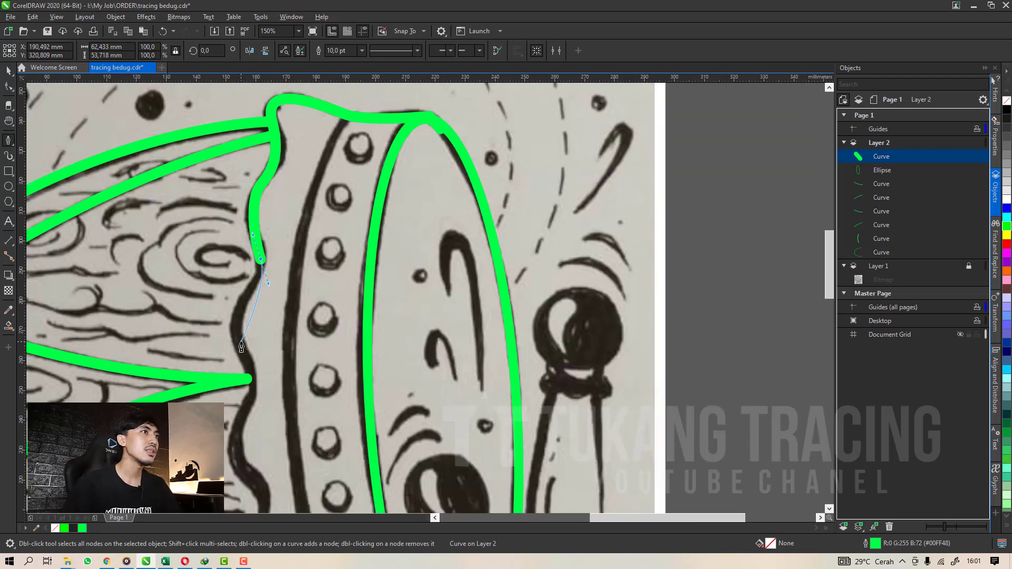
left_click_drag(241, 346, 254, 391)
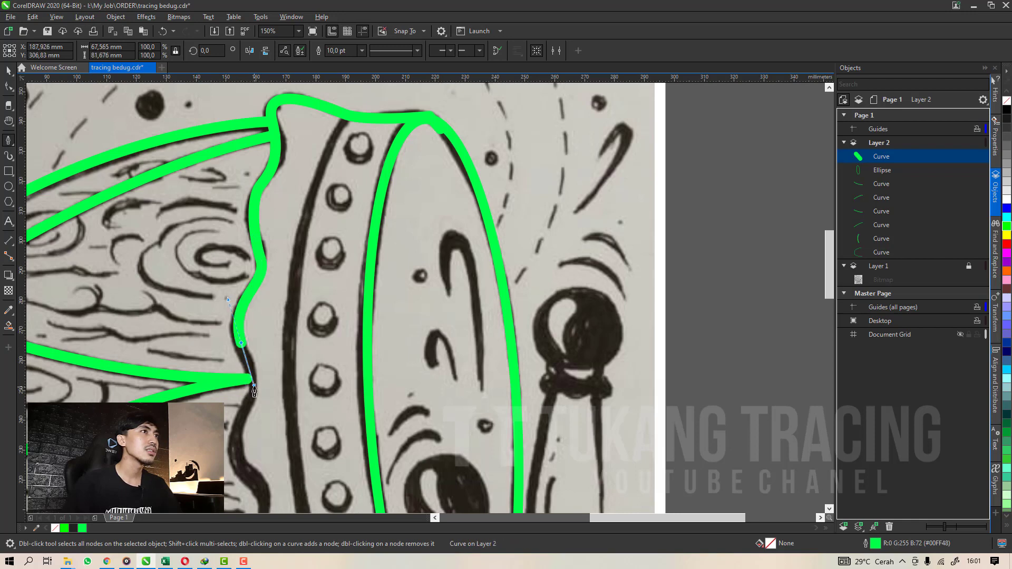
Adjust the curve handles with the Shape tool so the lowest traced bend follows the sketched wavy edge.
left_click(9, 87)
scroll(228, 348, "up", 2)
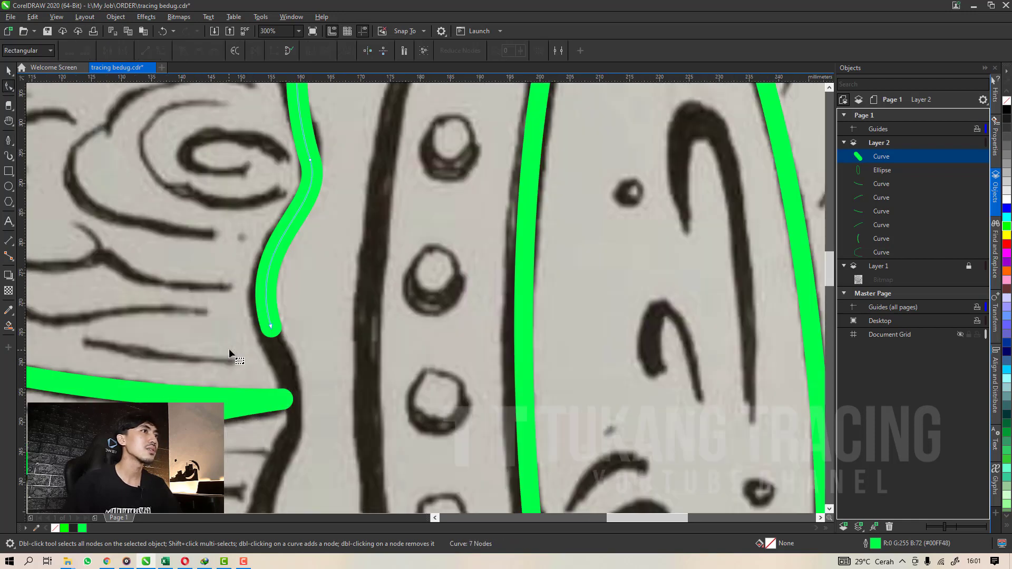
left_click_drag(312, 303, 271, 304)
scroll(299, 350, "down", 2)
scroll(293, 311, "up", 1)
left_click_drag(361, 265, 354, 271)
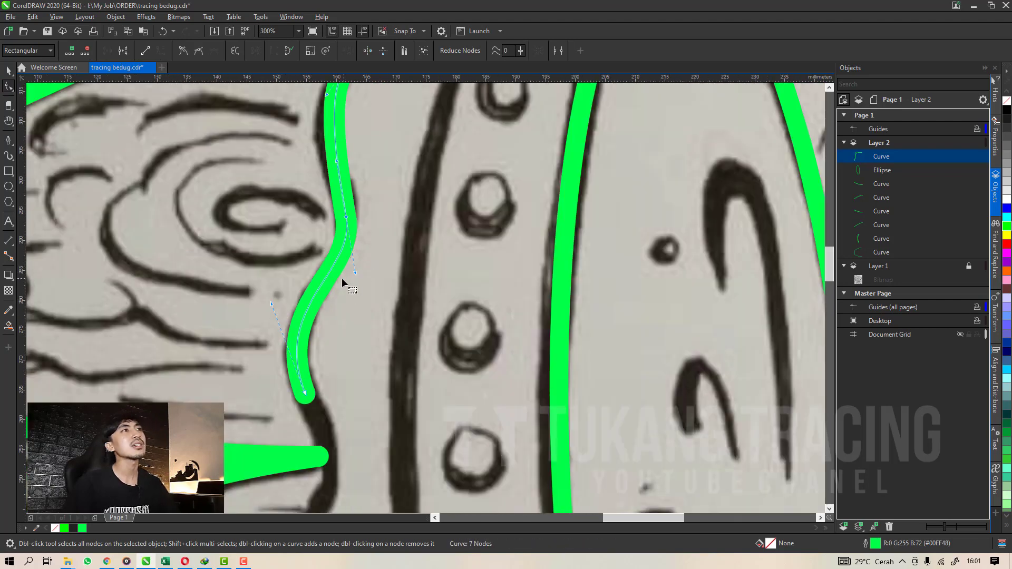
Refine the node and handles of the wavy edge's middle bend beside the wood-grain swirl.
scroll(343, 277, "down", 1)
scroll(336, 223, "up", 1)
left_click_drag(325, 149, 313, 160)
left_click_drag(342, 245, 342, 247)
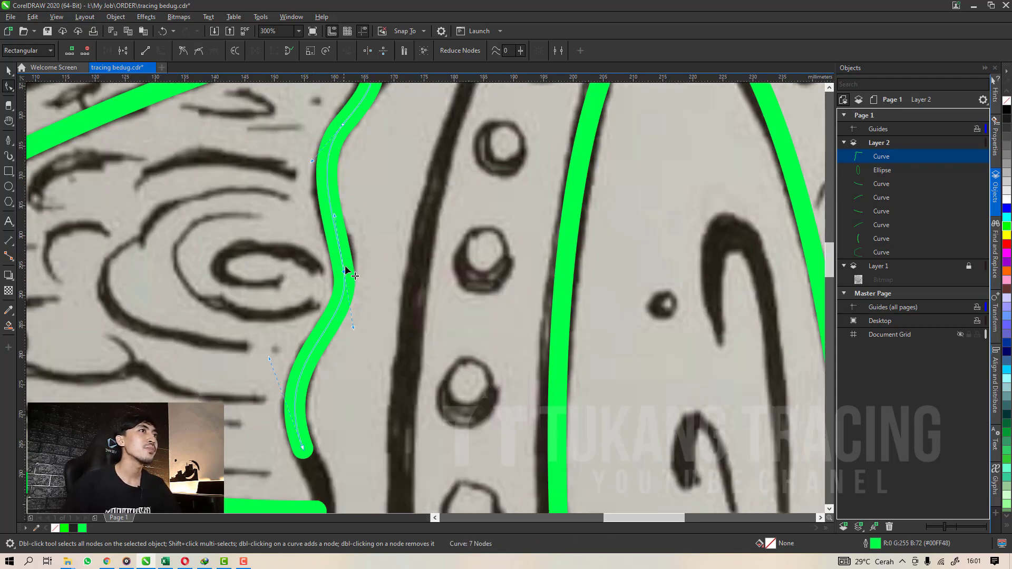
scroll(345, 268, "up", 2)
left_click_drag(342, 264, 344, 258)
scroll(350, 320, "down", 3)
scroll(354, 250, "up", 2)
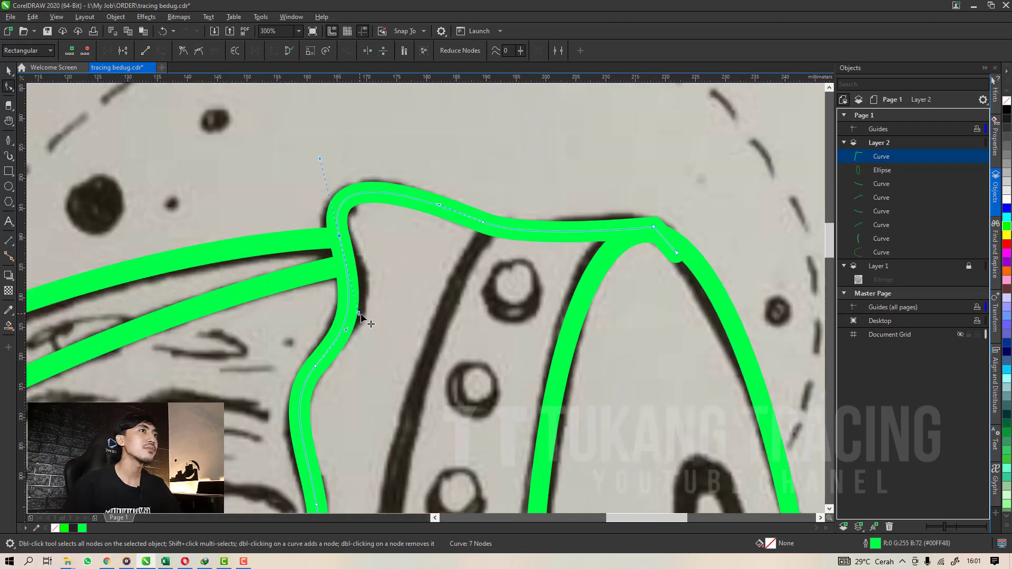
Align the wavy curve's nodes at the skin's upper corner and the bend below it with the sketch.
scroll(341, 238, "up", 2)
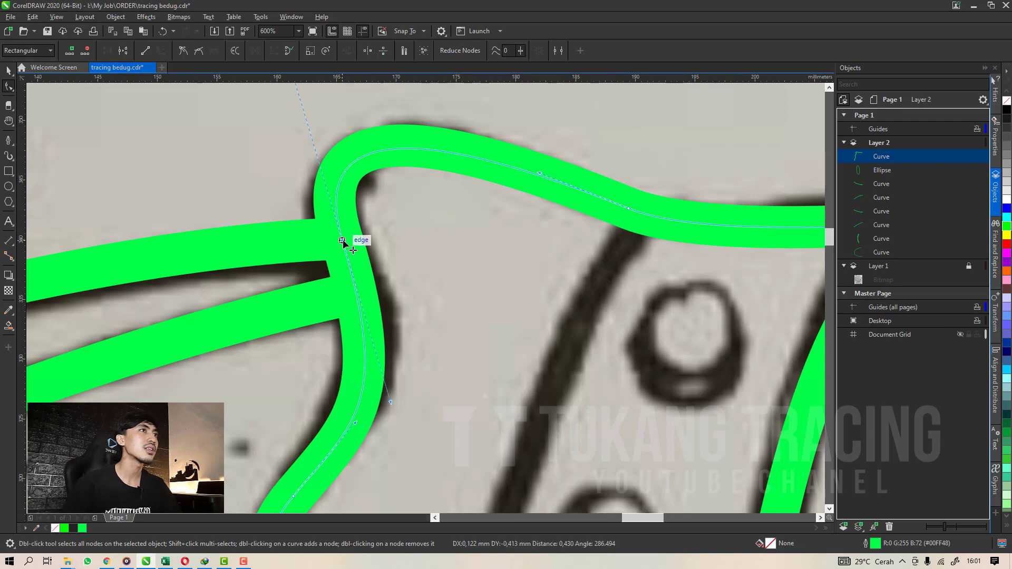
scroll(343, 240, "down", 2)
scroll(324, 357, "up", 1)
left_click_drag(317, 368, 316, 359)
scroll(316, 361, "down", 4)
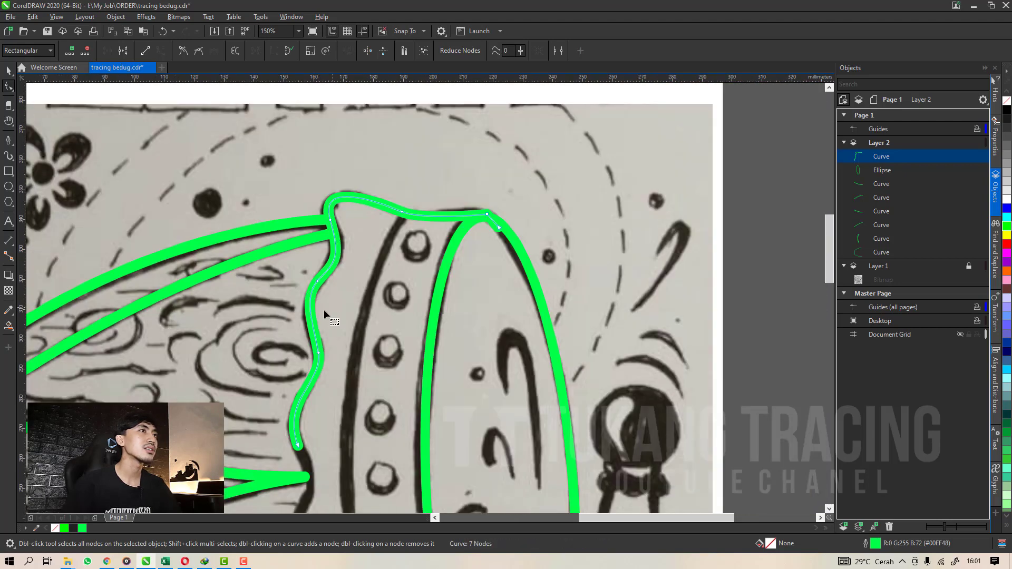
Shorten and realign the handles of the two middle bend nodes to smooth the wavy edge.
left_click(318, 353)
scroll(318, 352, "up", 2)
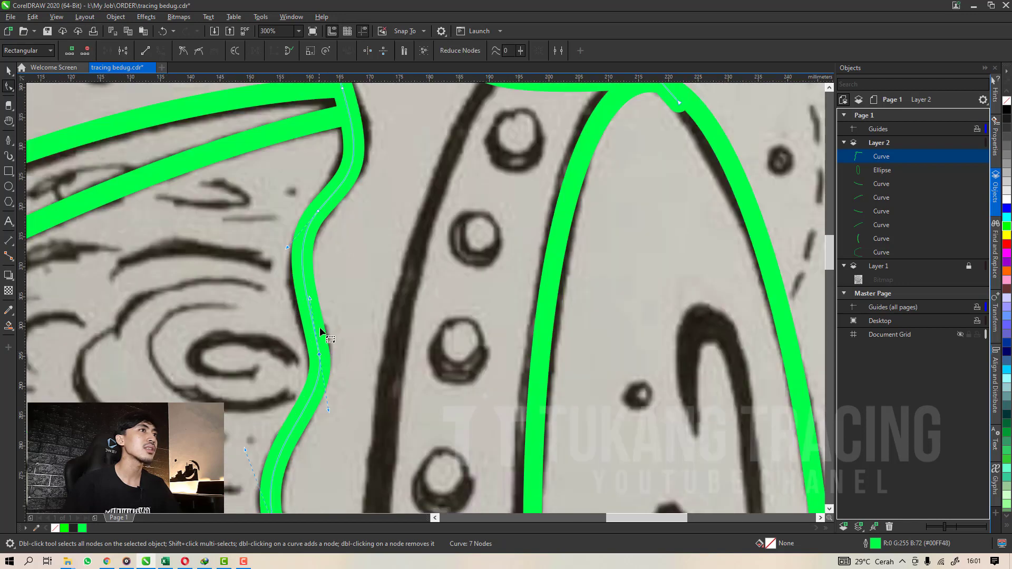
left_click_drag(309, 300, 311, 315)
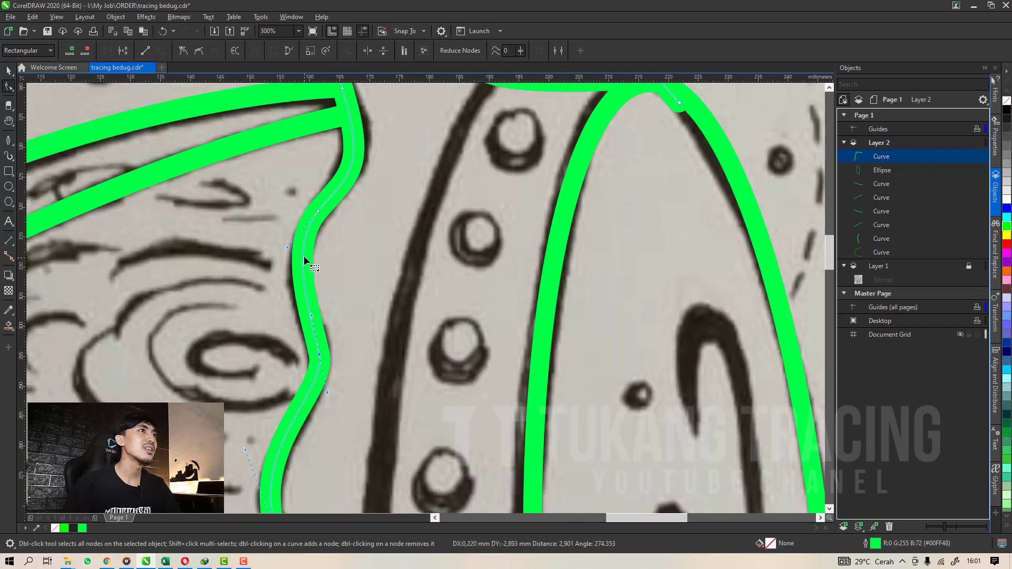
left_click_drag(286, 248, 286, 252)
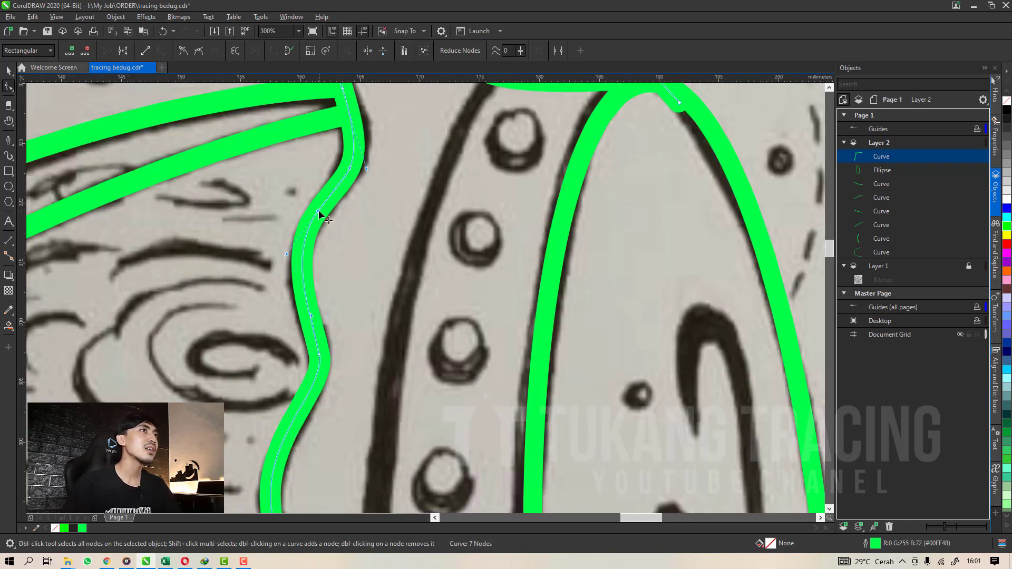
scroll(319, 210, "up", 2)
scroll(317, 211, "down", 4)
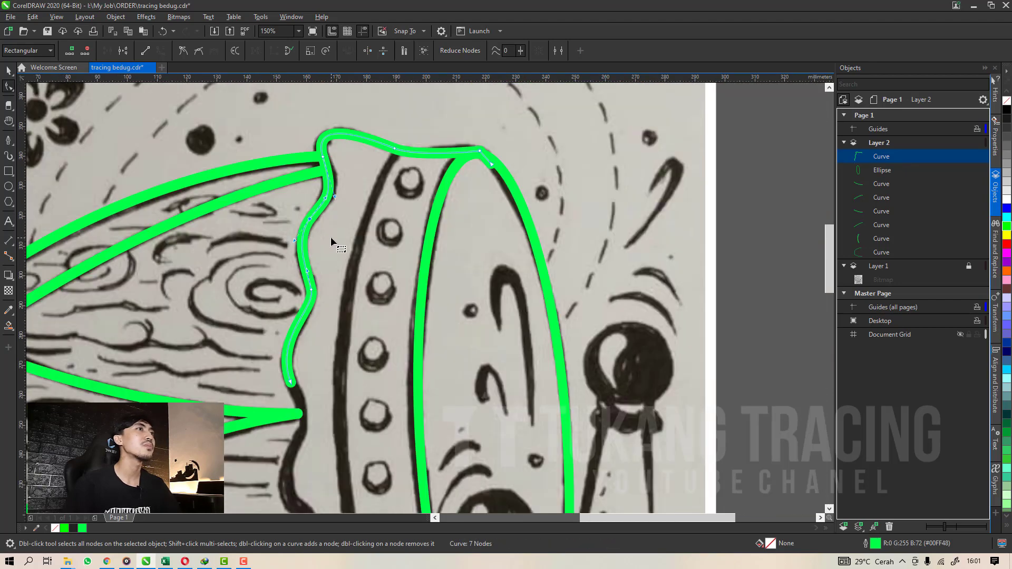
left_click(331, 236)
scroll(328, 236, "down", 2)
scroll(315, 340, "up", 2)
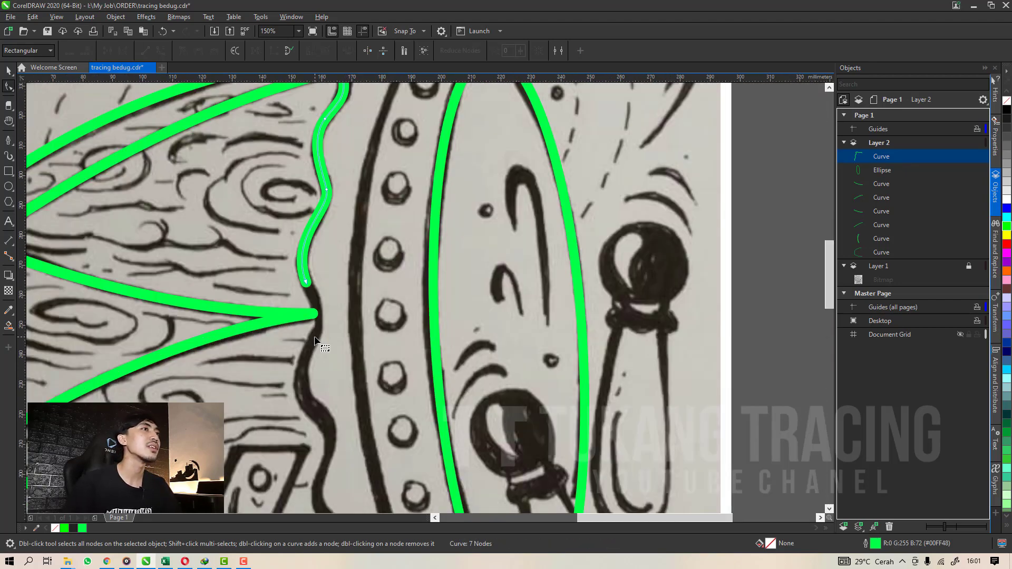
Resume the wavy curve from its open end with the Pen tool and trace past the middle zigzag tip into the next hollow.
left_click(9, 139)
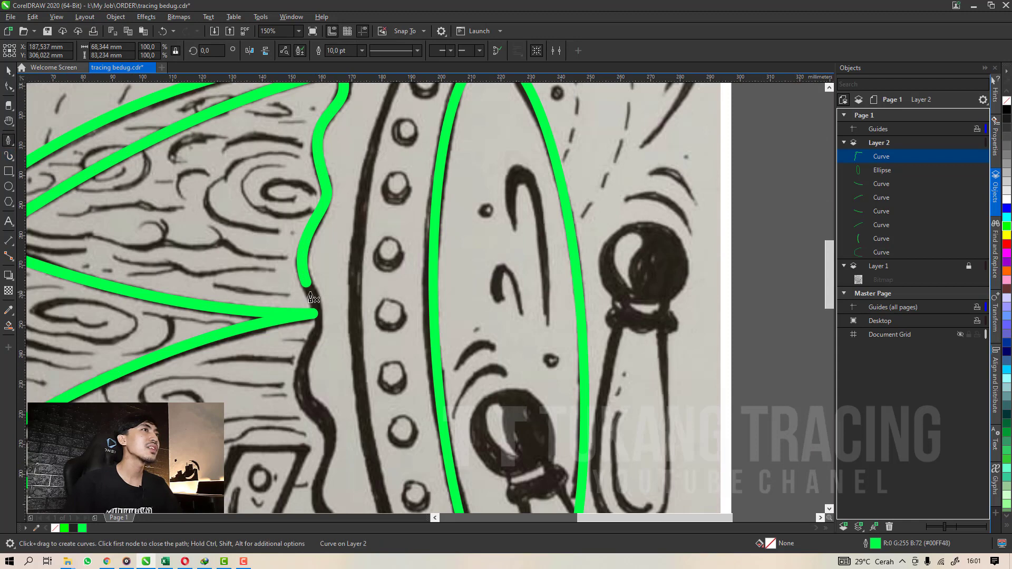
left_click(307, 284)
scroll(336, 315, "down", 1)
scroll(321, 340, "up", 2)
left_click_drag(319, 339, 316, 346)
left_click_drag(304, 383, 301, 405)
scroll(317, 287, "down", 2)
Trace the hollow below the middle zigzag tip, undoing the first node placement and ending the segment just above the next bulge.
scroll(323, 345, "up", 2)
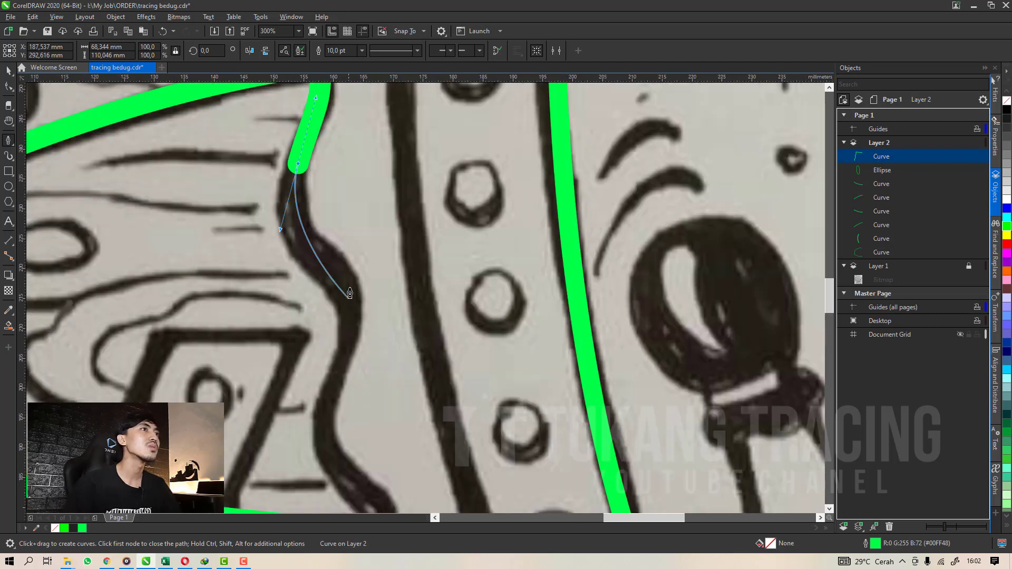
left_click_drag(353, 304, 353, 316)
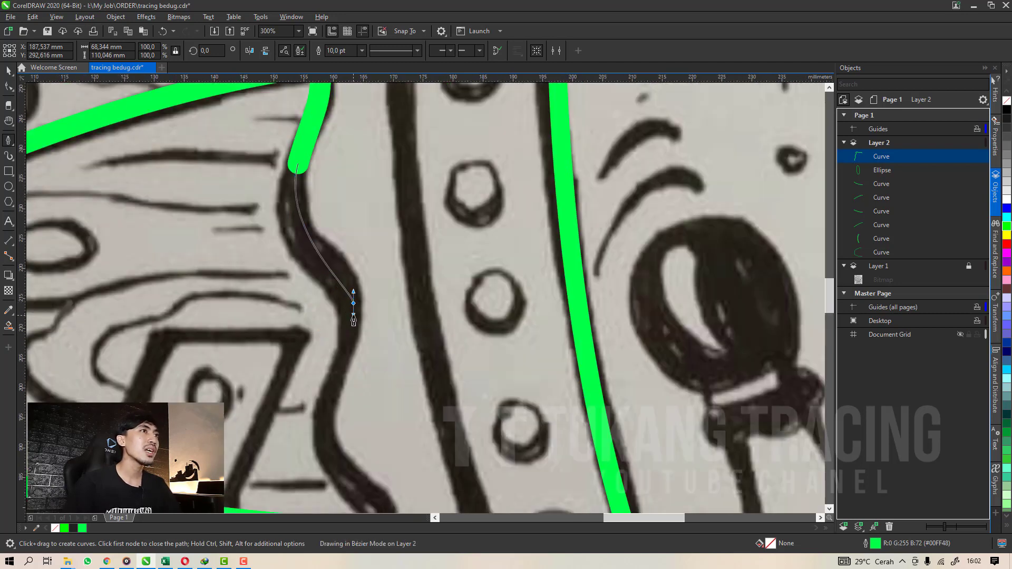
scroll(350, 327, "down", 1)
key("ctrl+z")
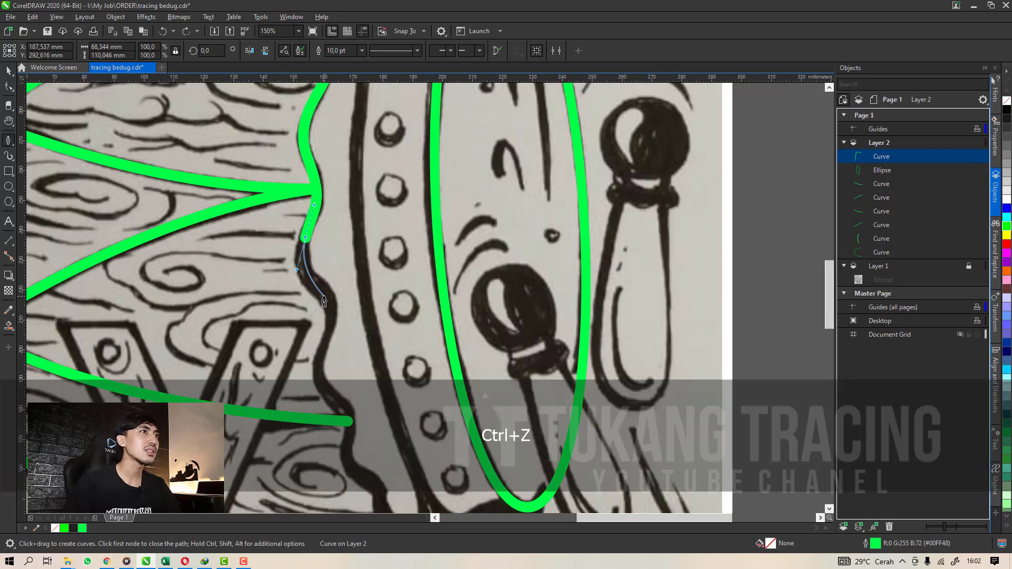
scroll(329, 299, "up", 2)
left_click(339, 285)
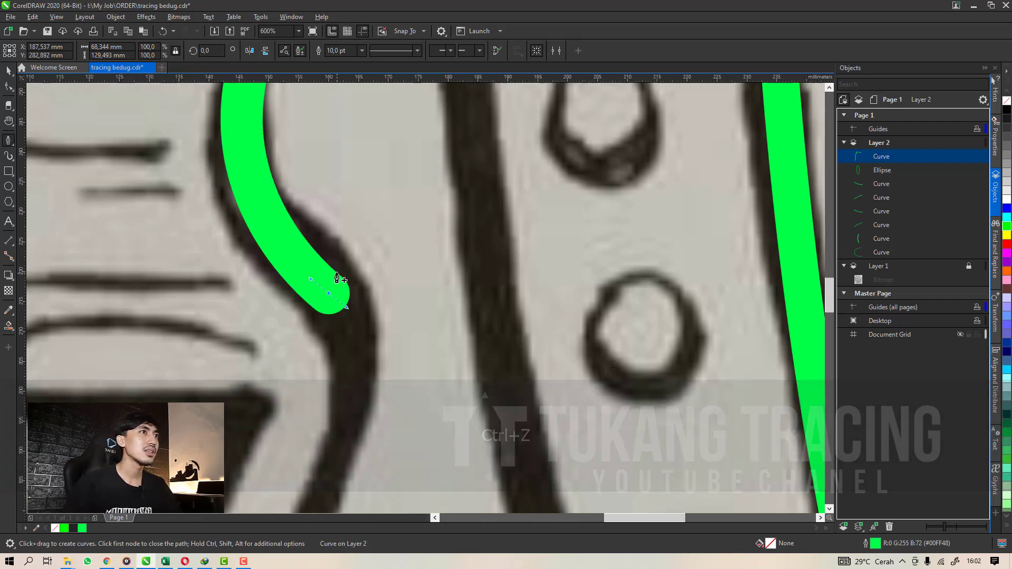
Trace the wavy edge with the Pen tool around the next bulge and hollow, then past the lower zigzag tip.
scroll(336, 279, "down", 3)
scroll(340, 327, "up", 1)
left_click_drag(330, 311, 320, 333)
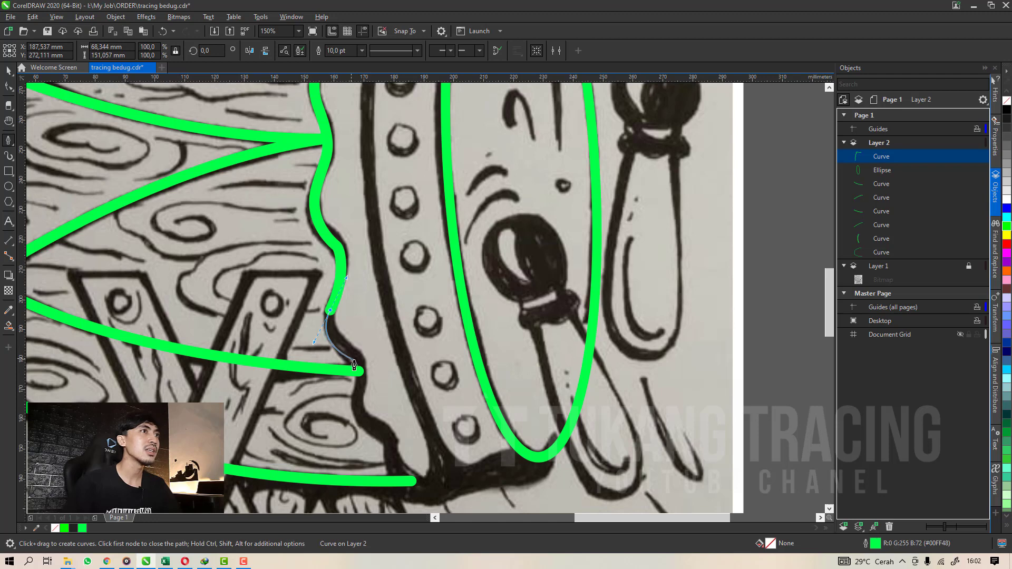
left_click(361, 371)
scroll(363, 370, "up", 1)
left_click_drag(362, 365, 360, 400)
scroll(360, 393, "down", 1)
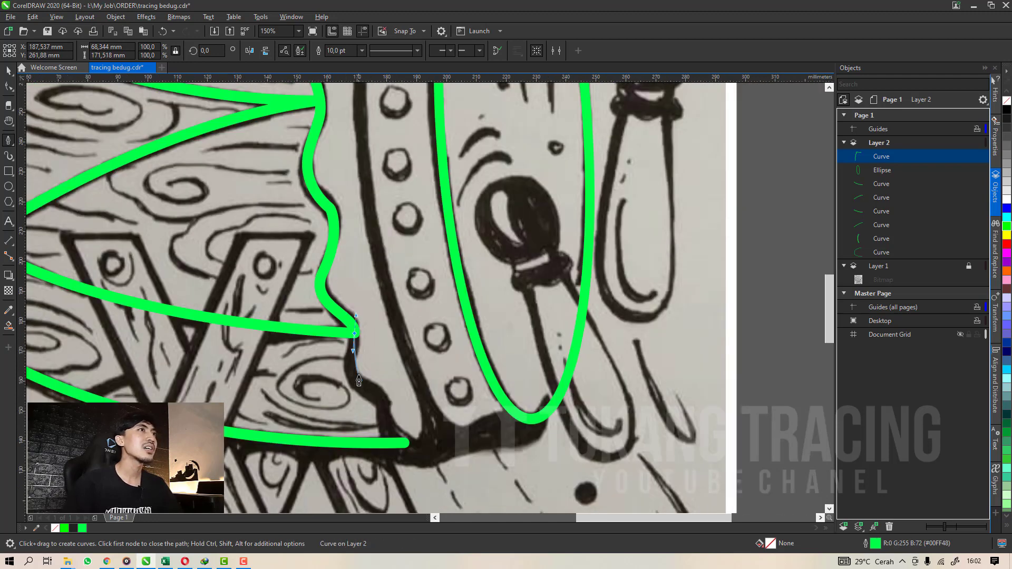
Trace the lowest bulge, drop its outgoing handle, and end the wavy curve on the drum body's bottom line.
scroll(356, 385, "up", 1)
left_click_drag(391, 402, 441, 423)
left_click_drag(451, 425, 451, 425)
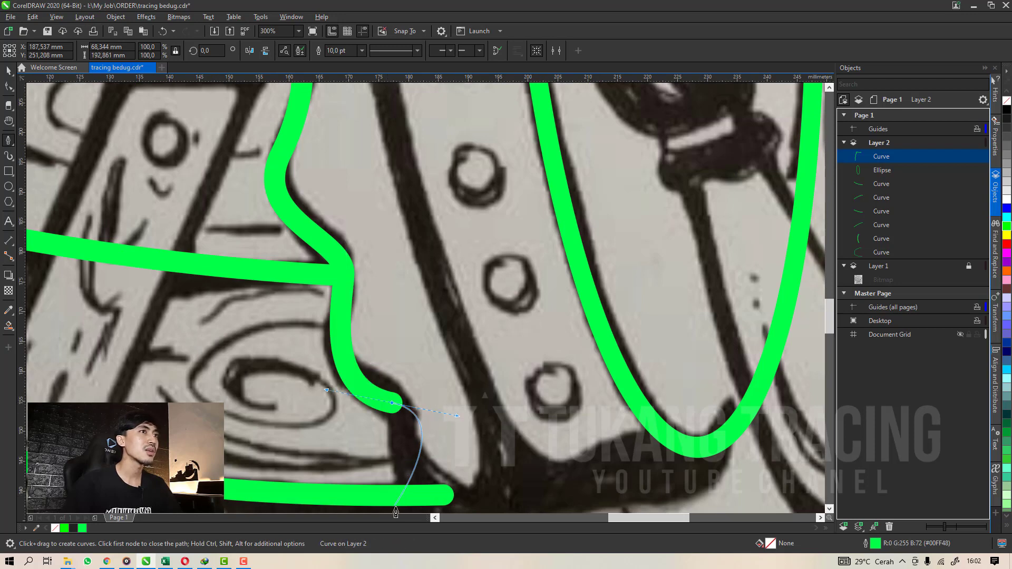
key("alt")
scroll(422, 390, "down", 1)
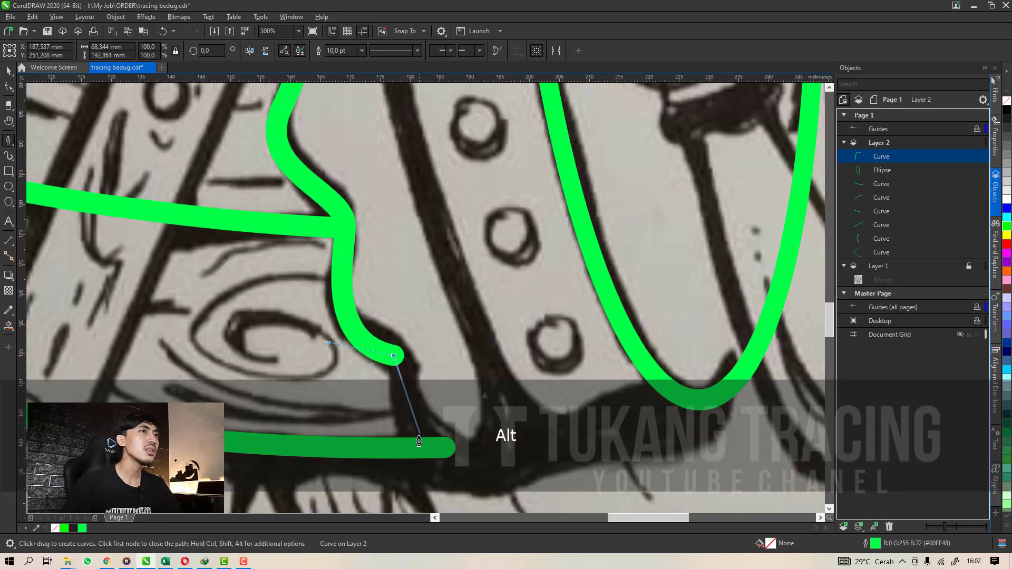
mouse_move(422, 448)
left_mouse_down()
mouse_move(386, 468)
mouse_move(410, 440)
left_mouse_up()
key("space")
Reposition the lowest bulge's node and shift the wavy curve's end node inward along the body's bottom line.
key("a")
scroll(409, 440, "up", 2)
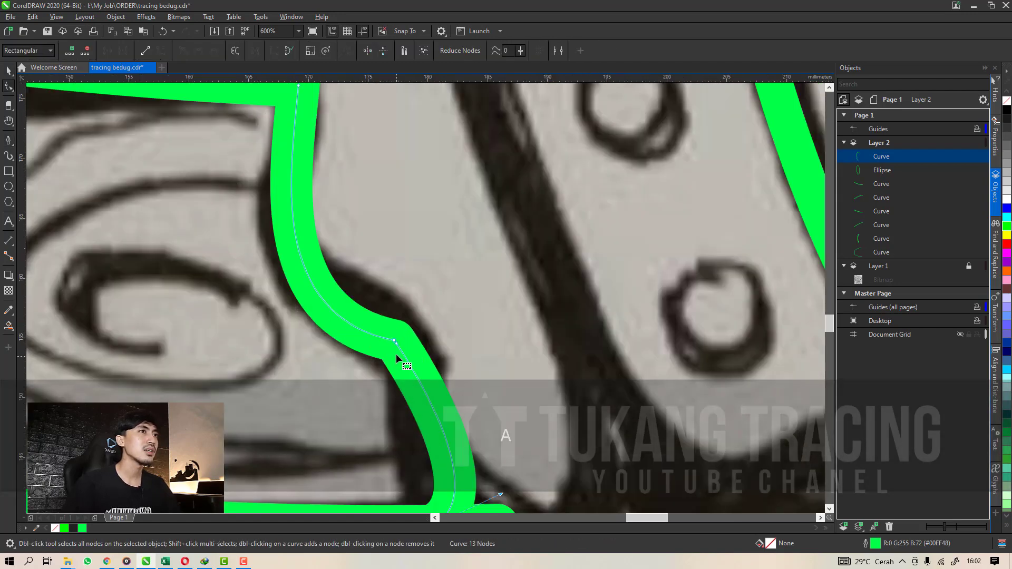
left_click(401, 337)
key("ctrl+z")
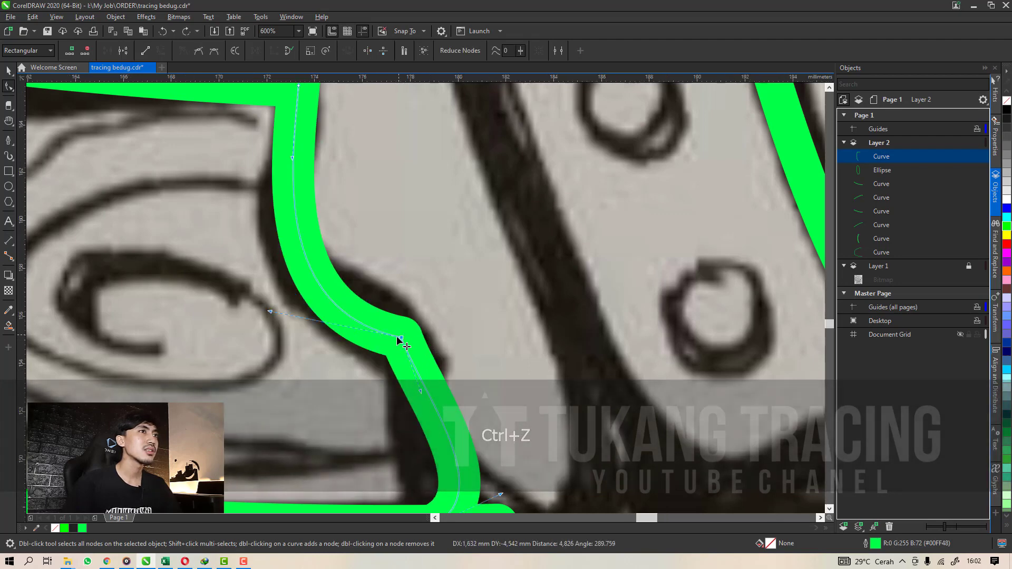
scroll(398, 336, "up", 2)
left_click_drag(393, 321, 372, 305)
scroll(364, 304, "down", 4)
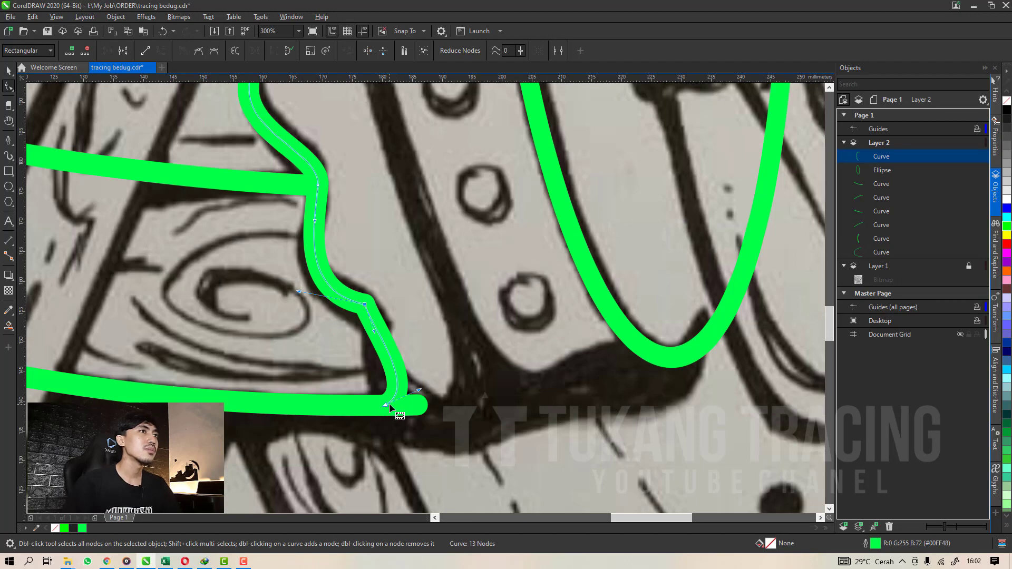
left_click_drag(384, 406, 361, 404)
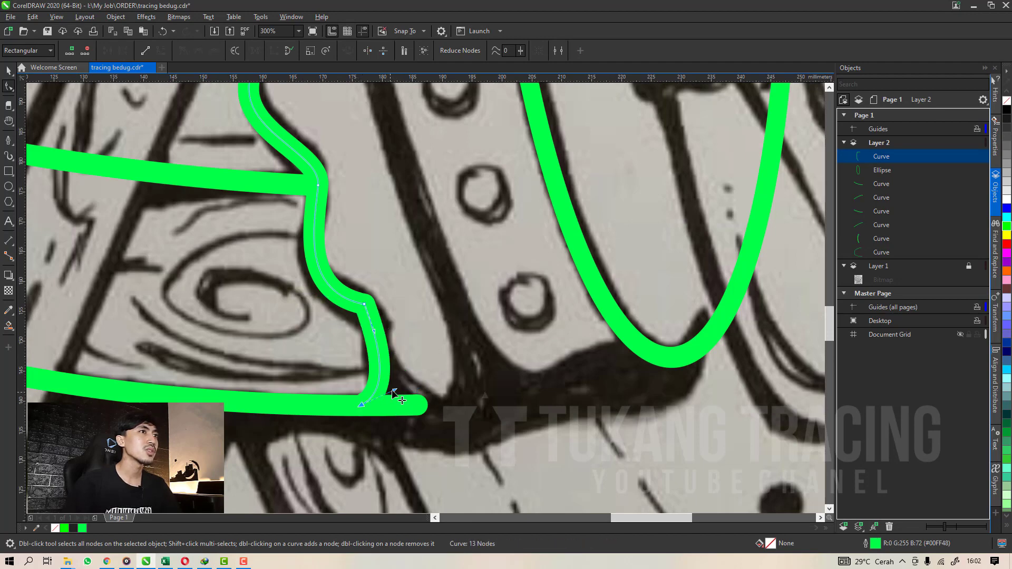
scroll(359, 306, "up", 2)
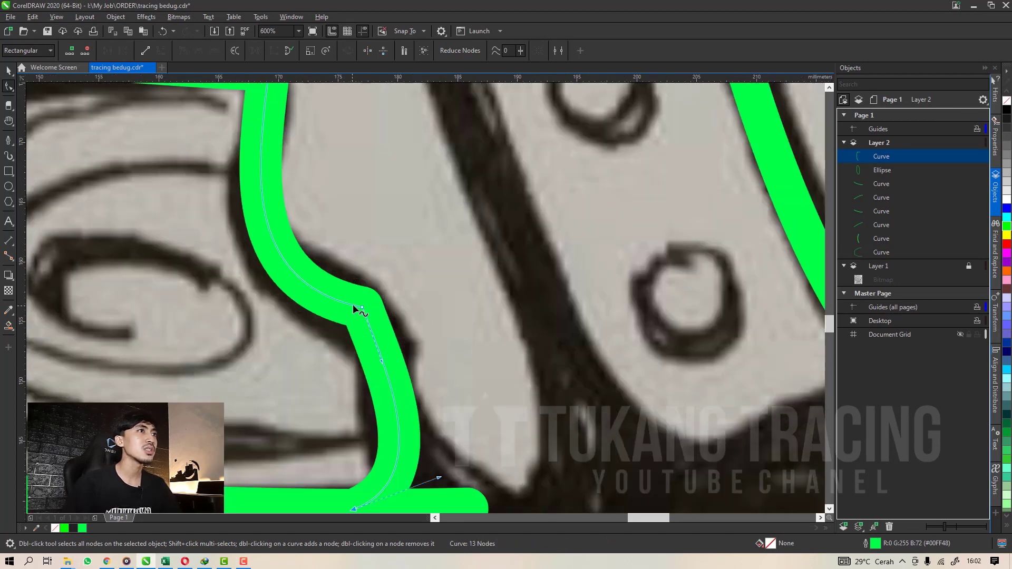
scroll(361, 316, "down", 3)
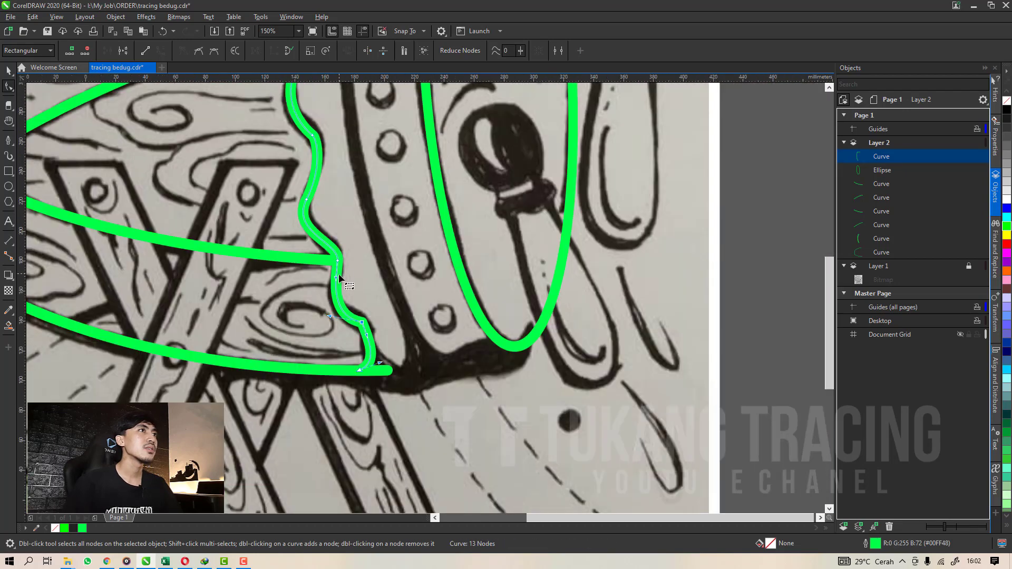
scroll(356, 268, "down", 1)
key("space")
Nudge the wavy curve's node at the bulge just below the middle zigzag tip to match the sketch.
scroll(329, 180, "up", 2)
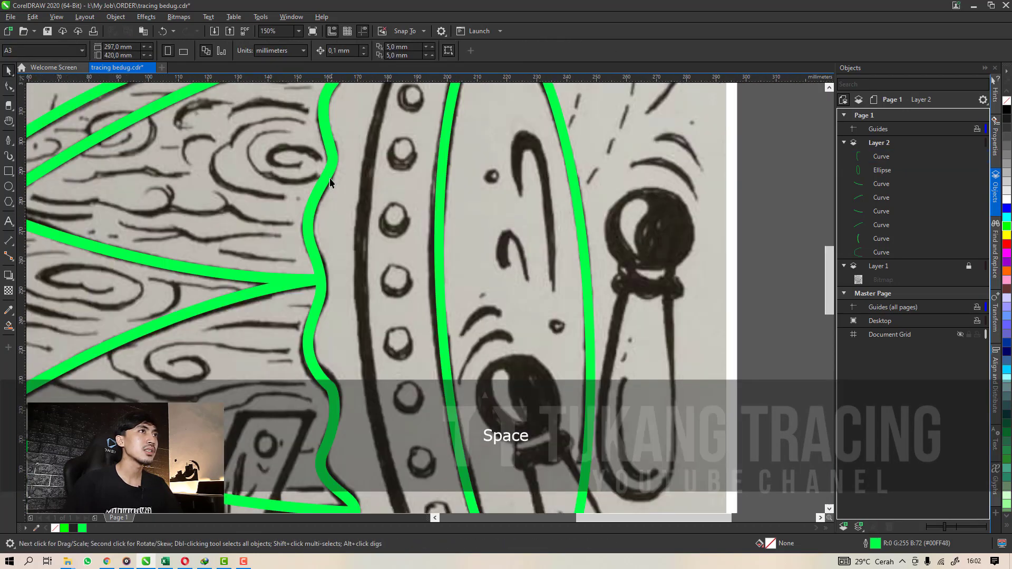
left_click(326, 180)
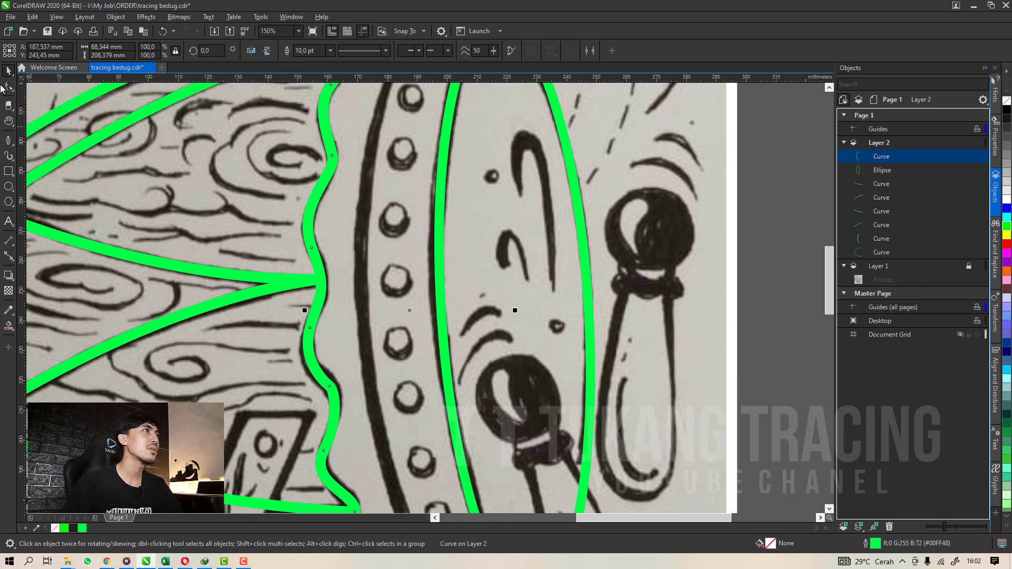
left_click(8, 87)
scroll(323, 387, "up", 2)
left_click_drag(327, 388, 334, 391)
key("space")
scroll(345, 373, "down", 3)
scroll(506, 361, "down", 2)
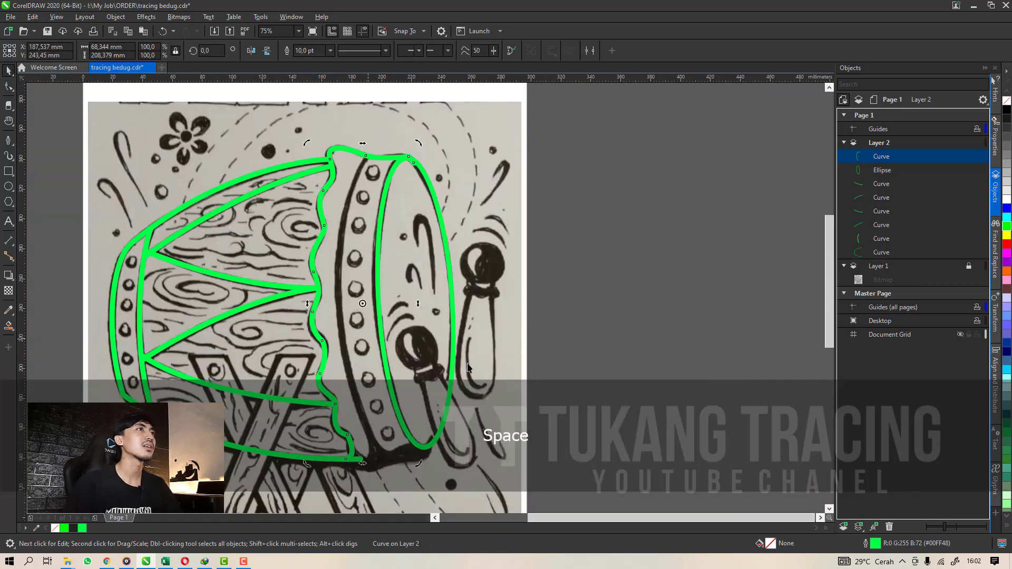
Reselect the wavy curve for node editing and shift its end node slightly further inward on the bottom line.
scroll(338, 408, "up", 2)
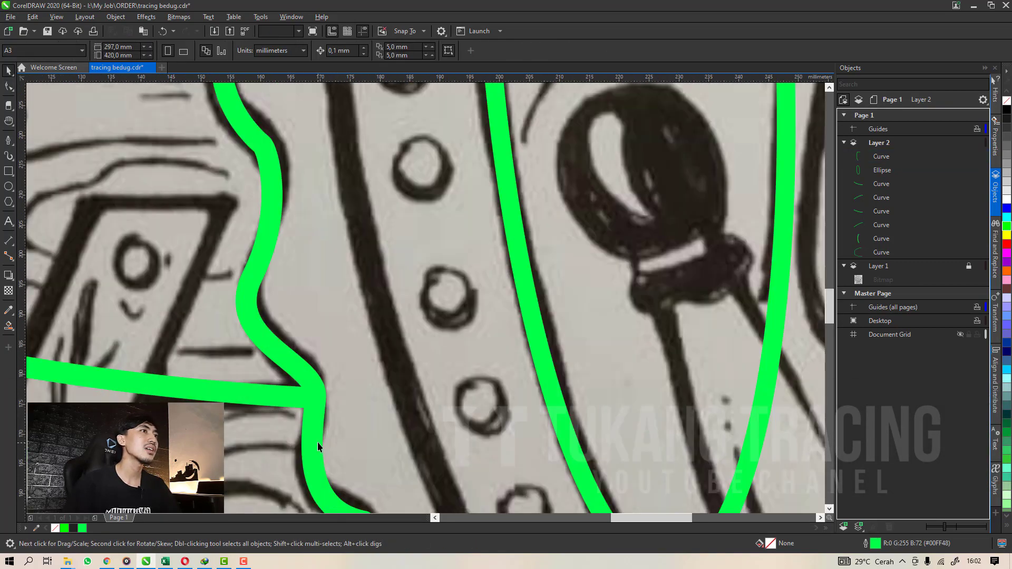
left_click(317, 442)
scroll(350, 271, "down", 2)
left_click(8, 86)
scroll(352, 348, "up", 2)
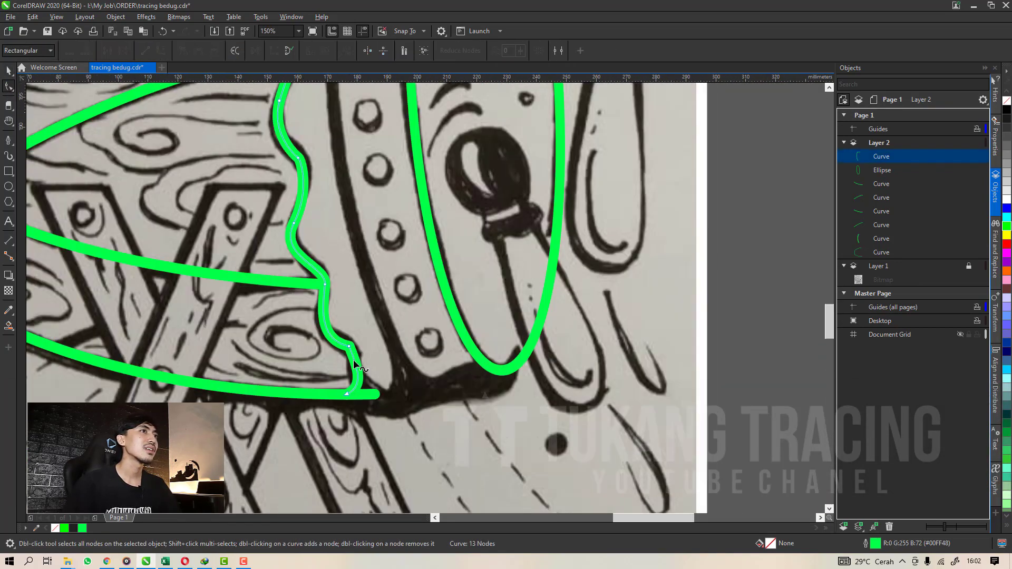
scroll(336, 323, "down", 1)
mouse_move(333, 407)
left_mouse_down()
mouse_move(352, 406)
mouse_move(379, 379)
mouse_move(324, 409)
left_mouse_up()
scroll(344, 352, "up", 1)
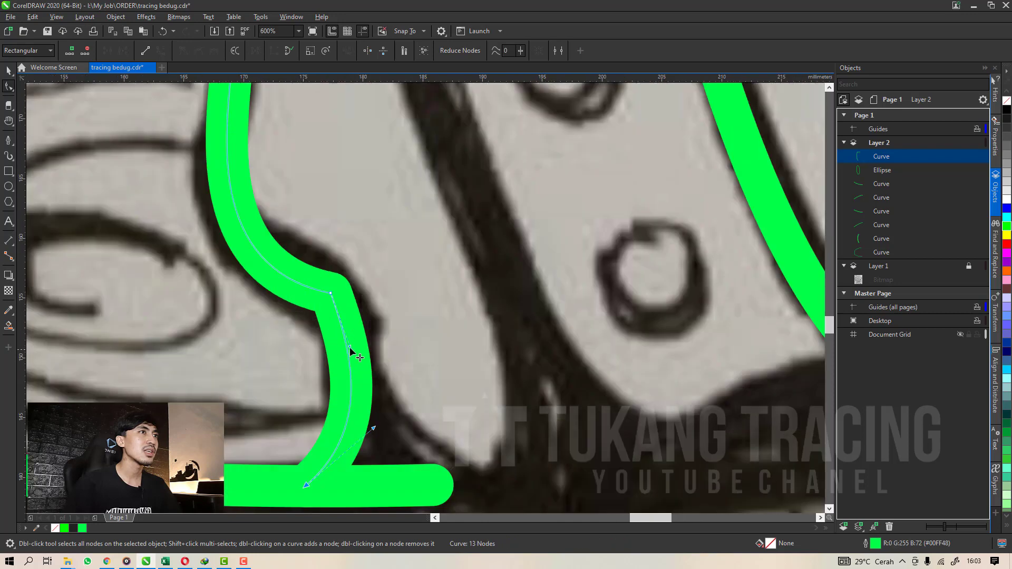
Adjust the lowest bulge's node and both of its handles so the bend follows the sketched edge.
left_click_drag(342, 306, 338, 299)
left_click_drag(198, 266, 178, 221)
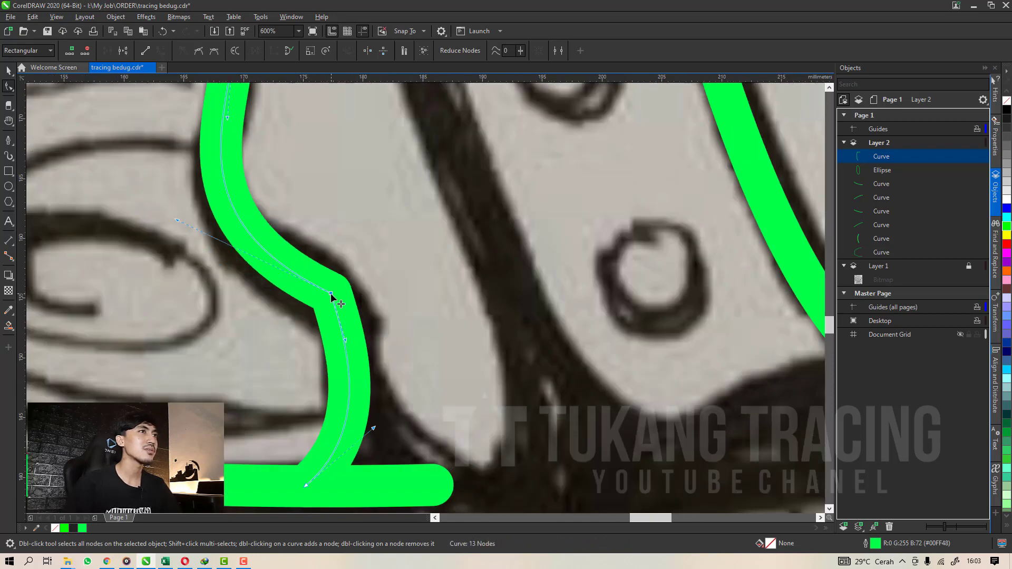
left_click_drag(334, 302, 336, 309)
left_click_drag(350, 365, 361, 378)
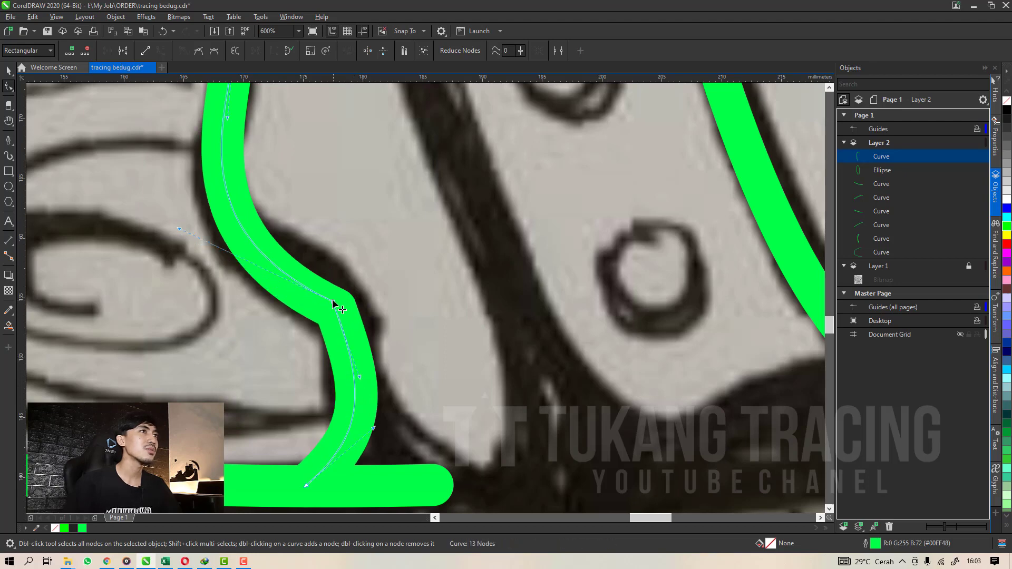
scroll(390, 310, "down", 6)
key("space")
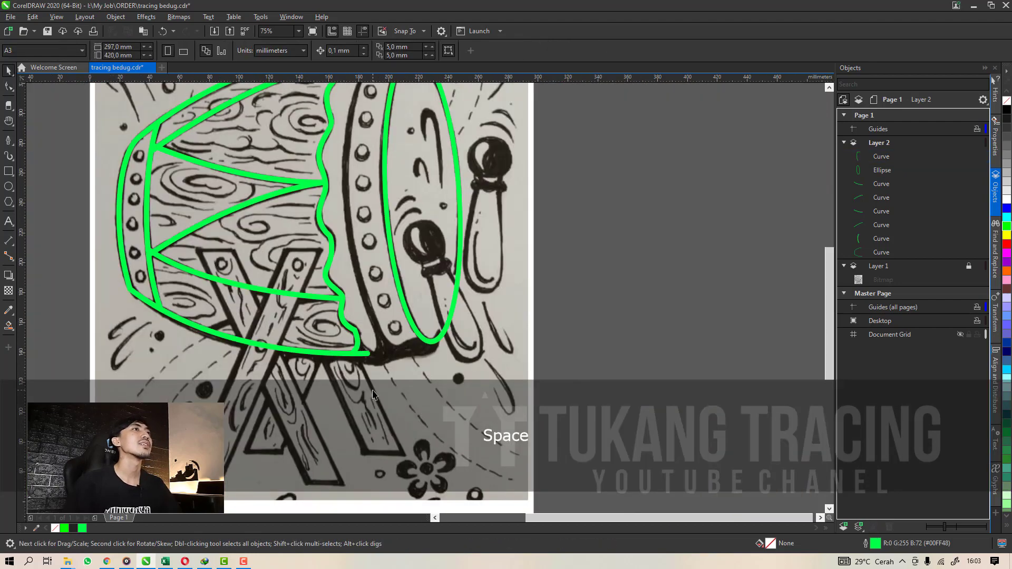
Try to shorten the handles of the bulge node just below the middle zigzag tip.
scroll(328, 245, "up", 4)
left_click(350, 245)
left_click(8, 88)
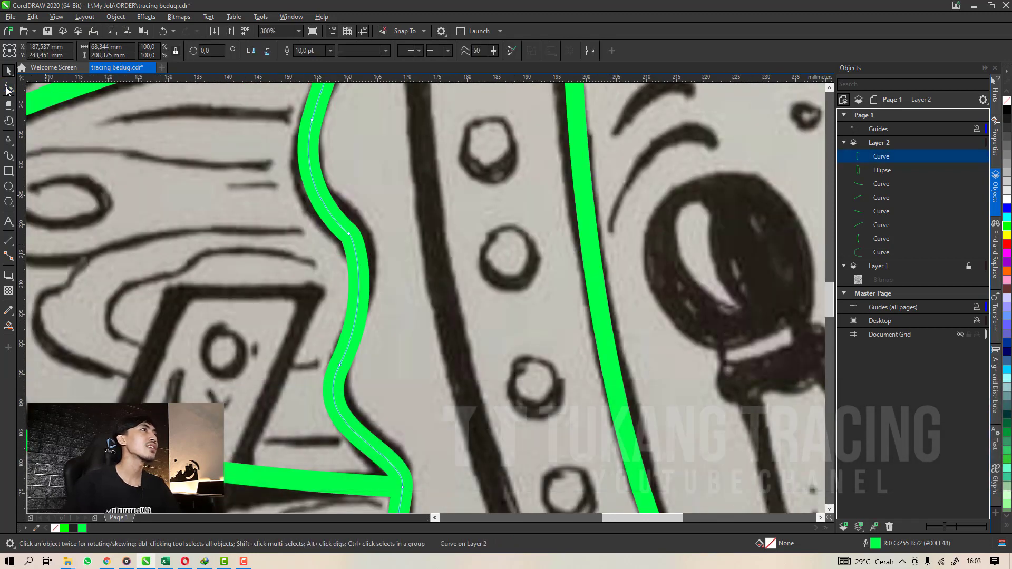
left_click(350, 233)
scroll(360, 245, "up", 2)
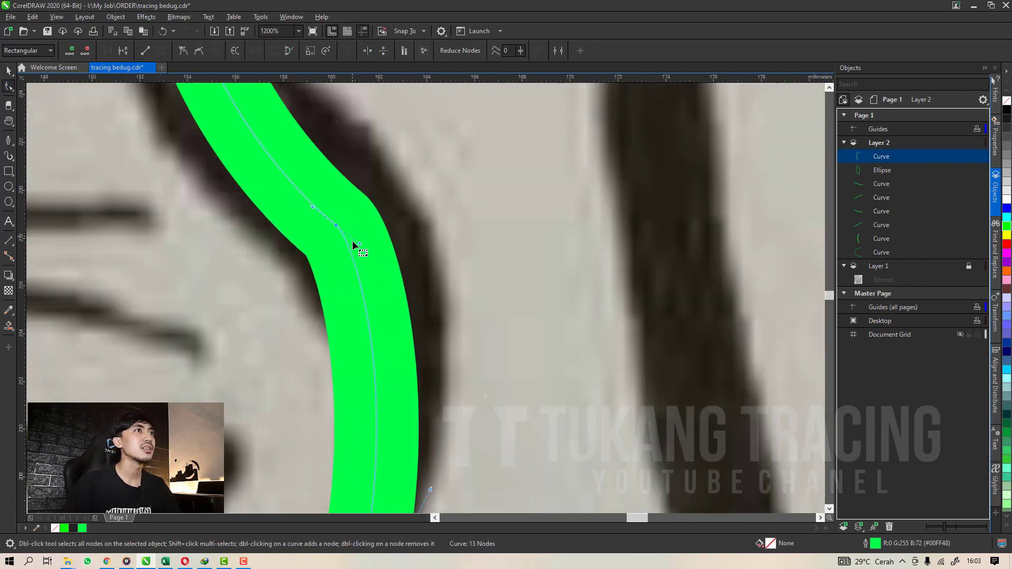
left_click_drag(360, 243, 345, 233)
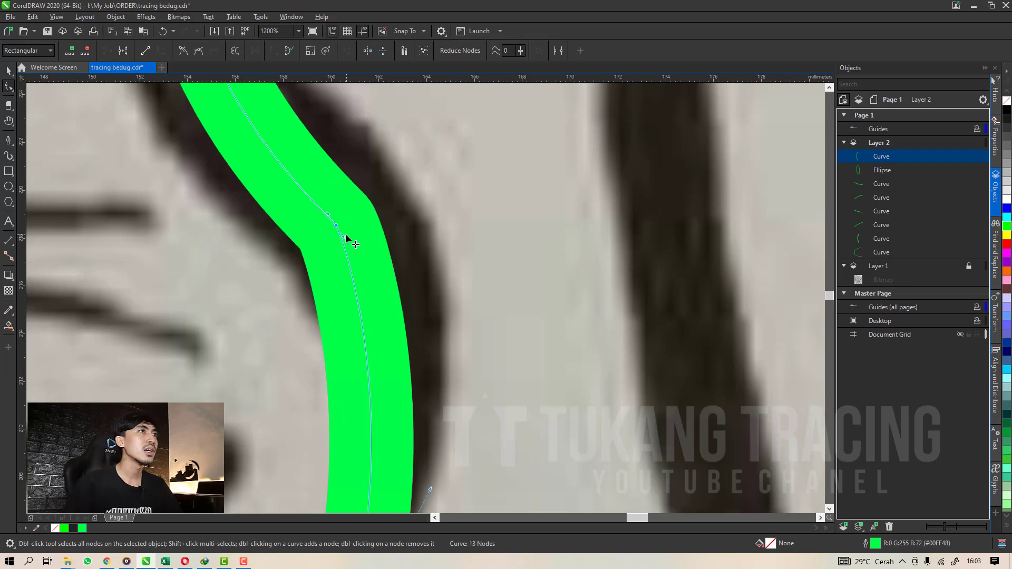
key("ctrl+z")
Lengthen the handles of the bulge node below the middle zigzag tip to soften the bend, then deselect the curve.
scroll(346, 235, "down", 2)
key("space")
scroll(345, 247, "down", 1)
key("a")
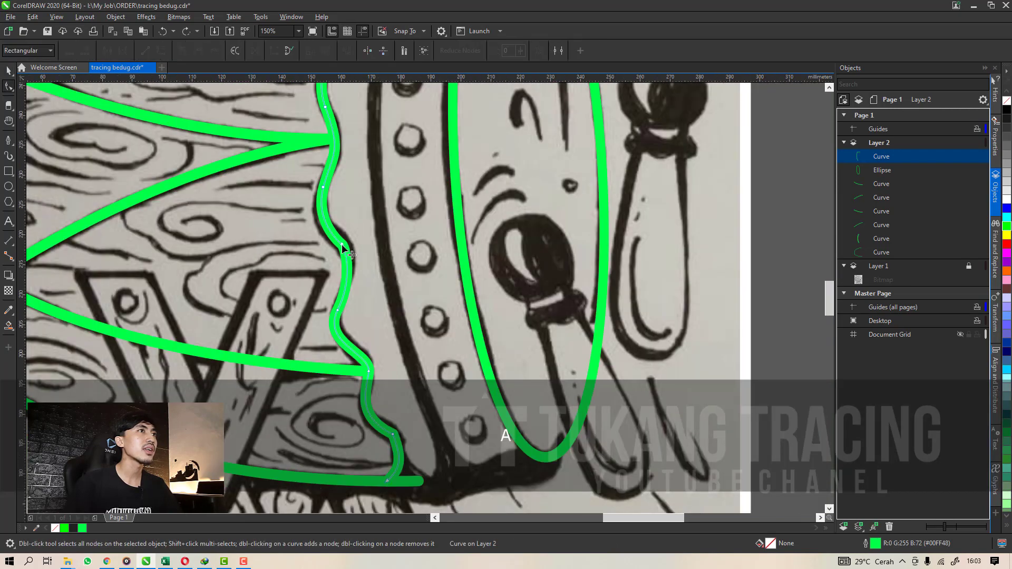
scroll(342, 242, "up", 3)
left_click(340, 240)
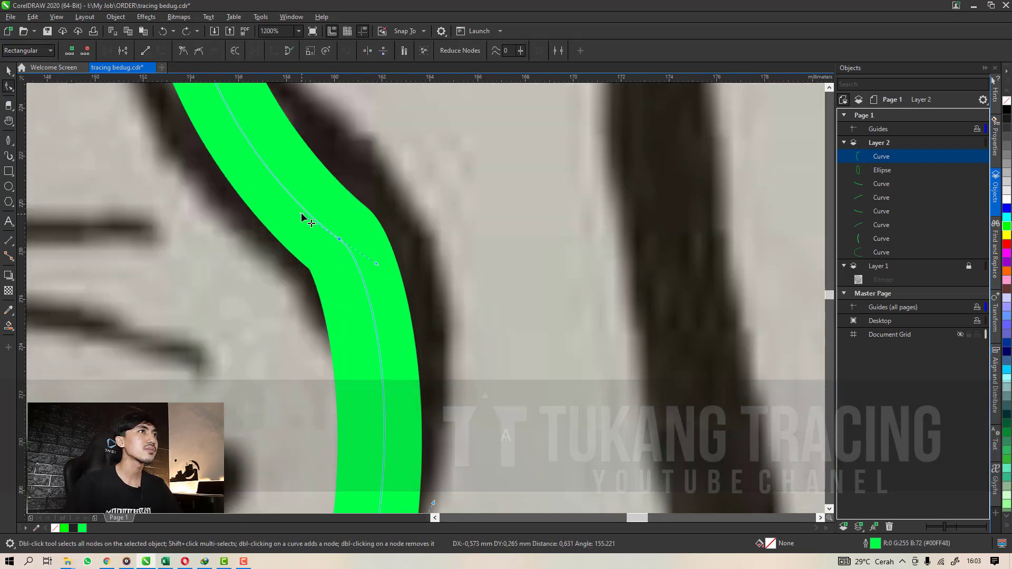
scroll(305, 226, "down", 4)
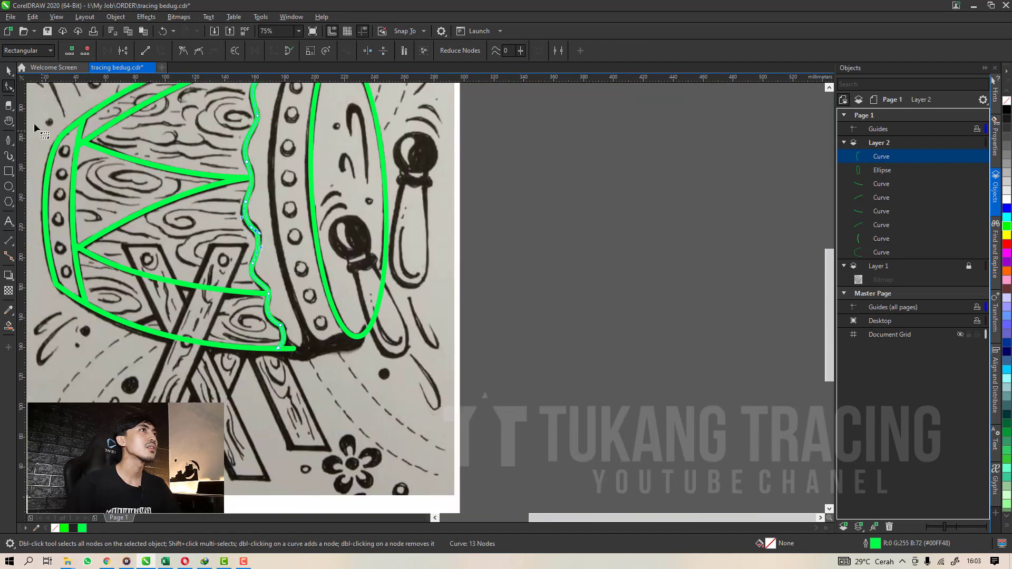
left_click(8, 70)
scroll(412, 290, "down", 1)
left_click(497, 329)
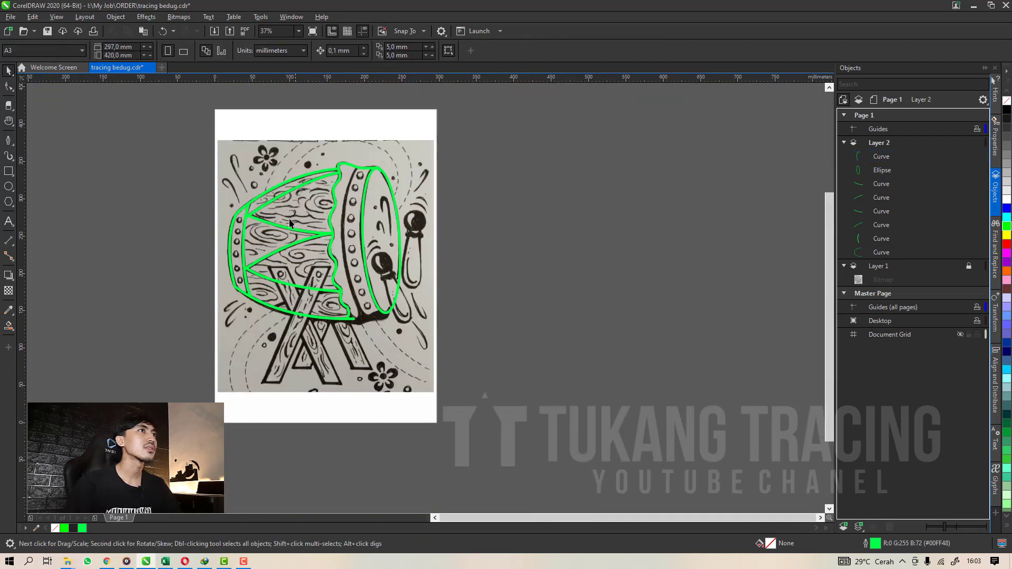
Reshape the bulge below the middle zigzag tip by repositioning its node and pulling the handles toward the sketched outer edge.
scroll(335, 237, "up", 1)
left_click(333, 298)
scroll(333, 297, "up", 2)
left_click(8, 88)
left_click_drag(306, 259, 304, 258)
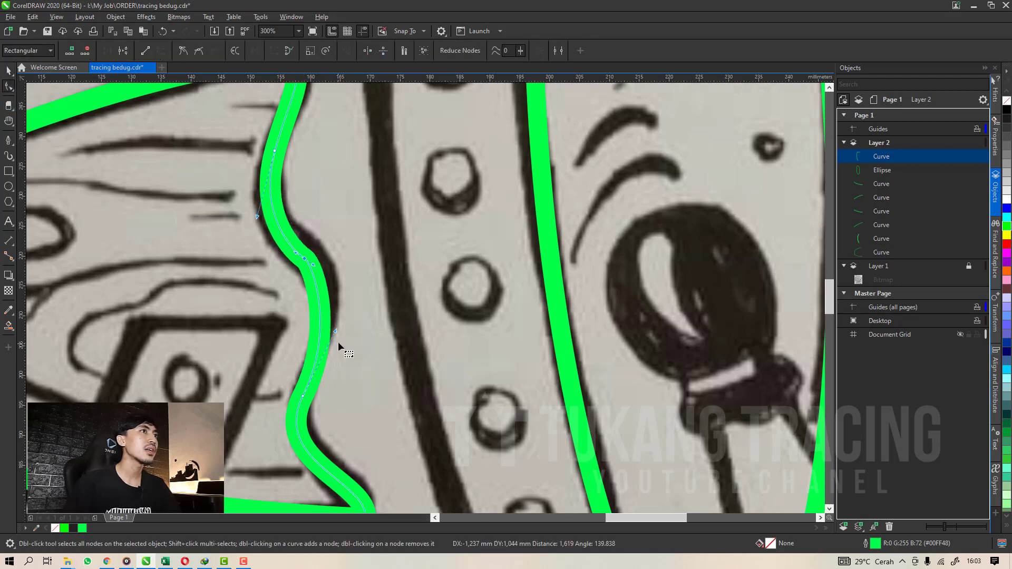
left_click_drag(335, 331, 330, 345)
left_click_drag(315, 266, 332, 284)
key("space")
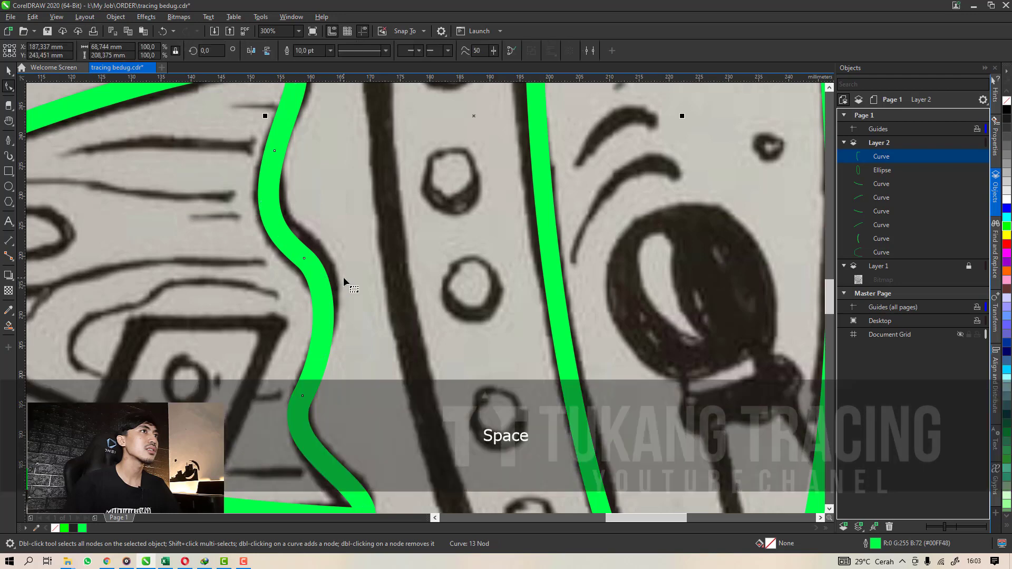
Replace the lowest bulge's corner node with a new smooth node and pull its handle to recreate the hollow above.
scroll(341, 277, "down", 2)
left_click(331, 342)
scroll(347, 343, "up", 2)
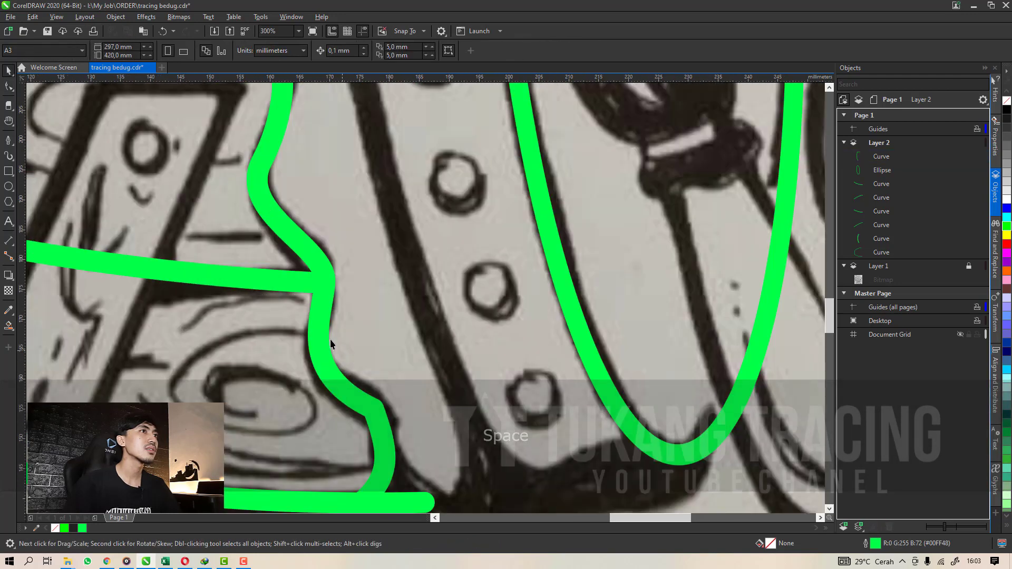
left_click(372, 404)
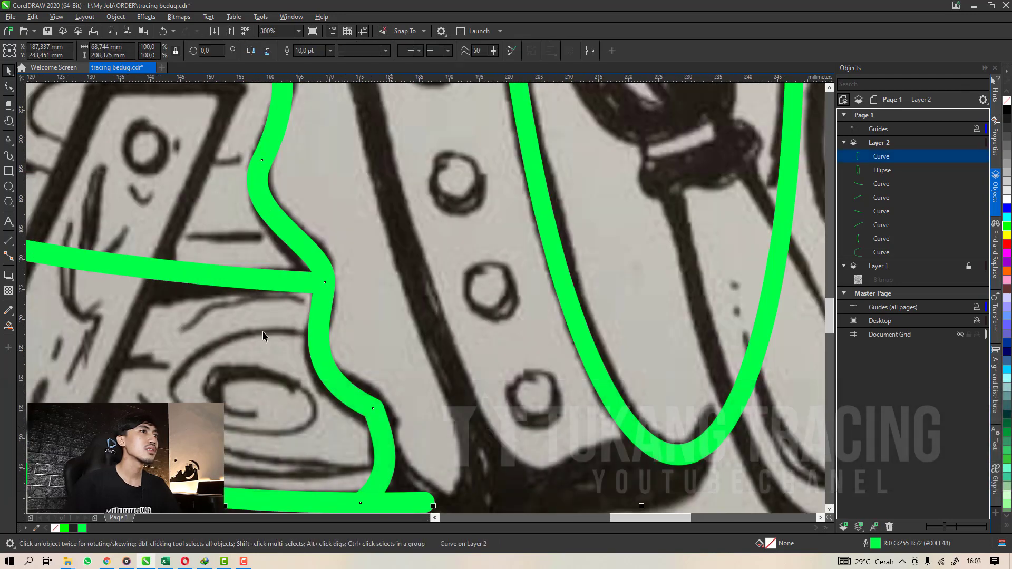
left_click(9, 88)
double_click(373, 409)
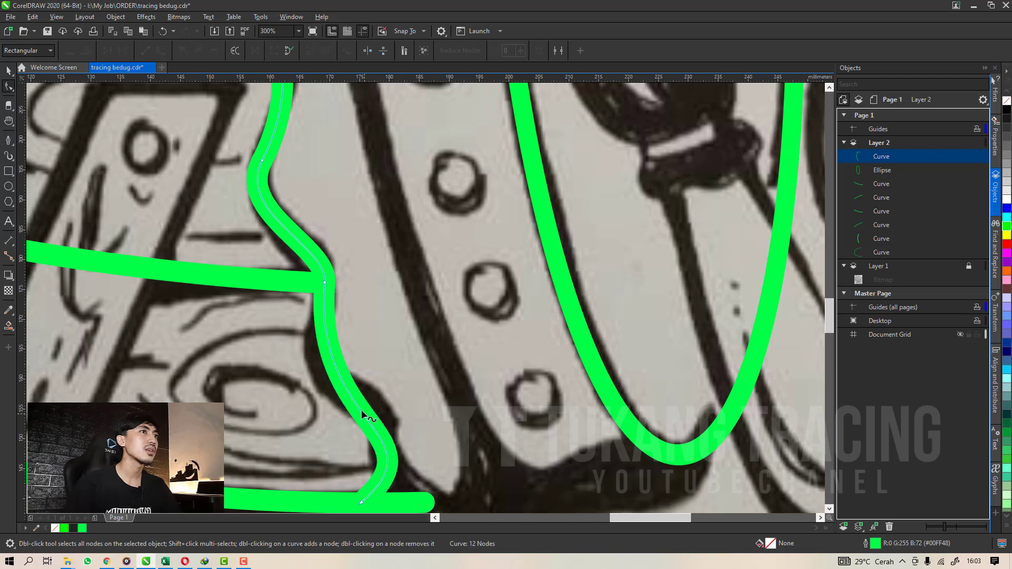
double_click(362, 411)
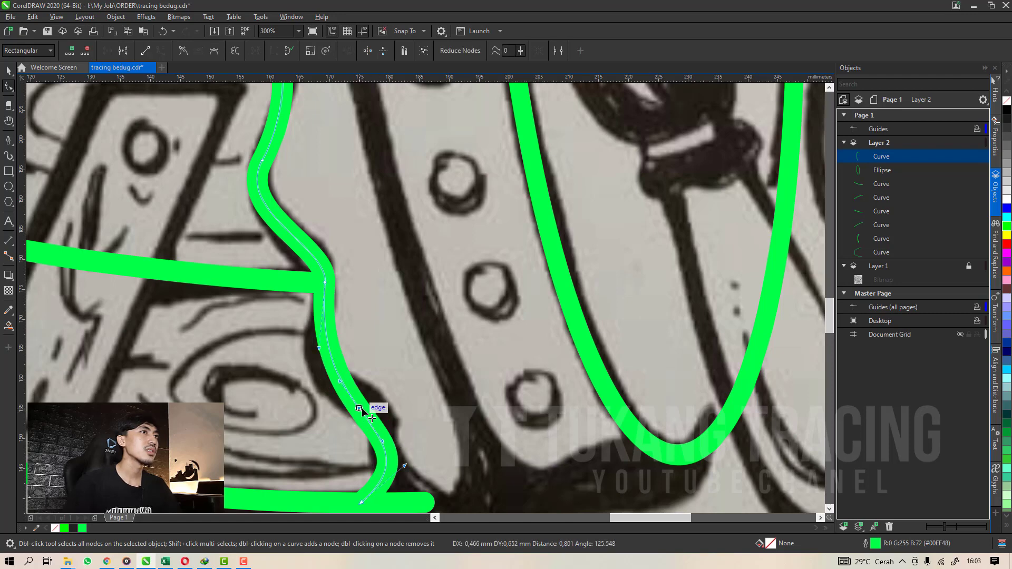
left_click_drag(340, 382, 319, 382)
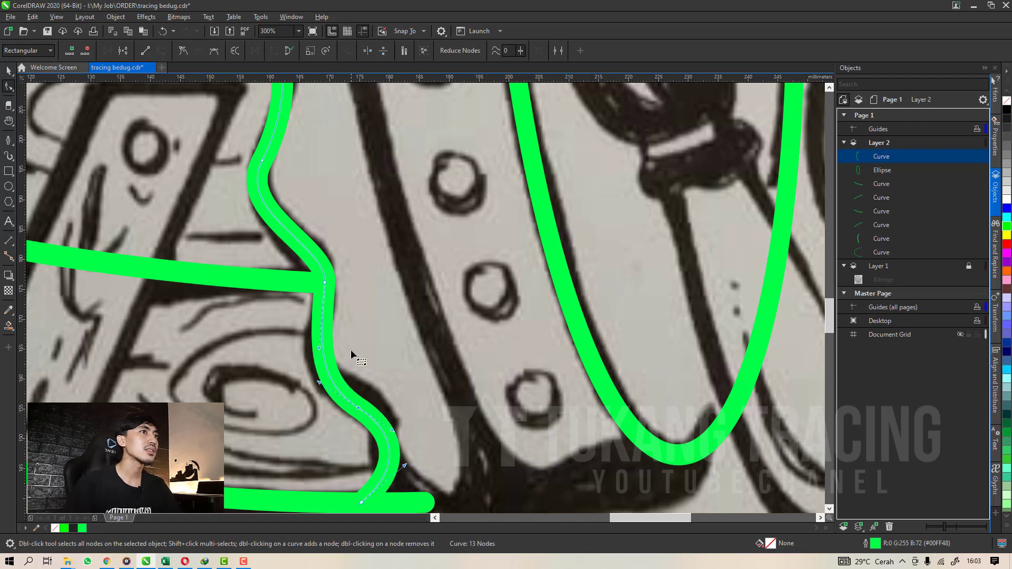
Move the lowest bulge's new node slightly upward onto the sketch, then select the drum body's outline curve.
scroll(350, 352, "down", 1)
scroll(357, 390, "up", 1)
left_click(384, 456)
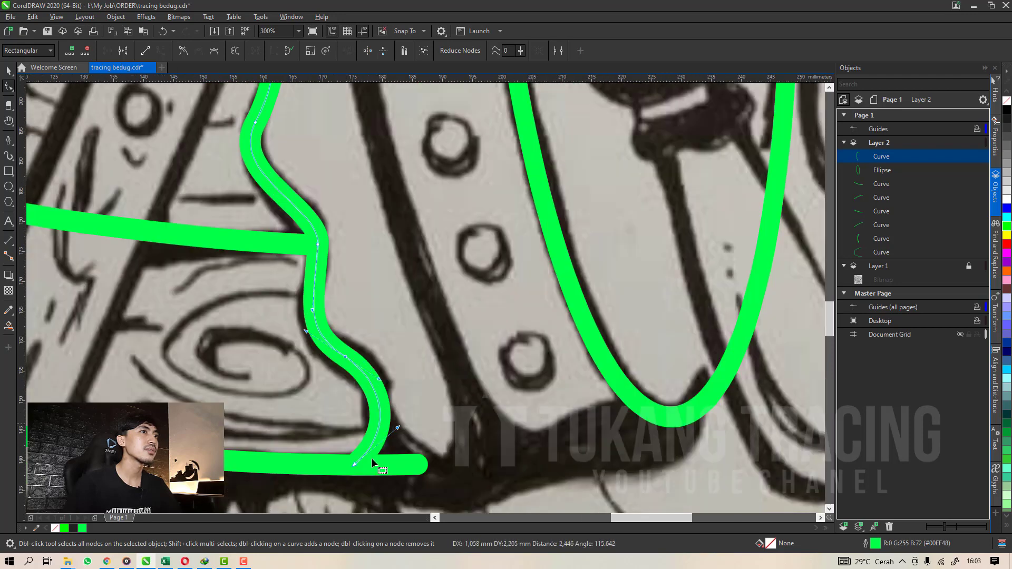
scroll(385, 356, "down", 2)
scroll(384, 357, "down", 1)
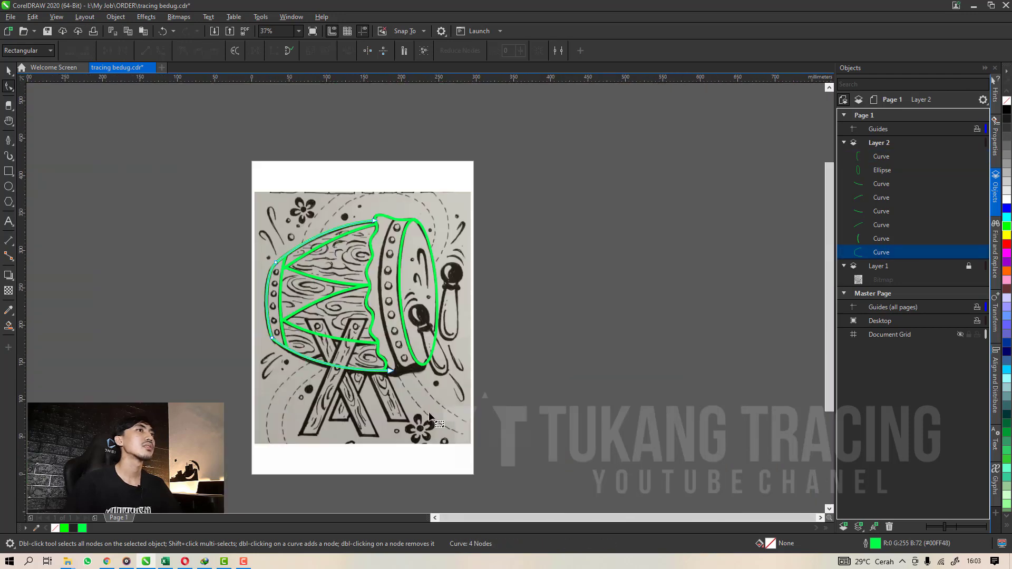
Delete the extra end node of the wavy edge curve and move its new end onto the drumhead ellipse's top quadrant.
left_click(9, 71)
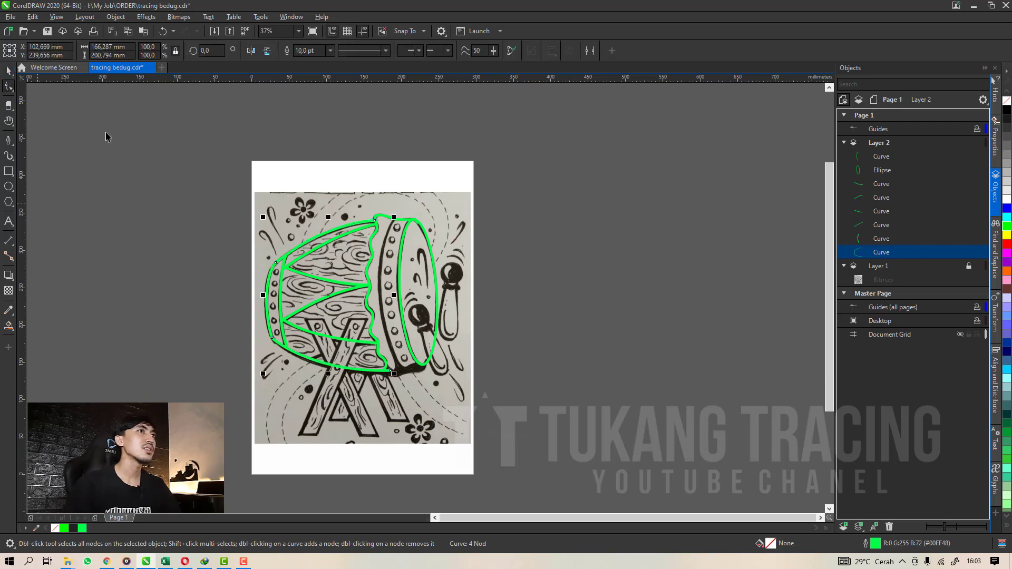
left_click(499, 271)
scroll(407, 231, "up", 2)
left_click(460, 214)
scroll(457, 196, "up", 1)
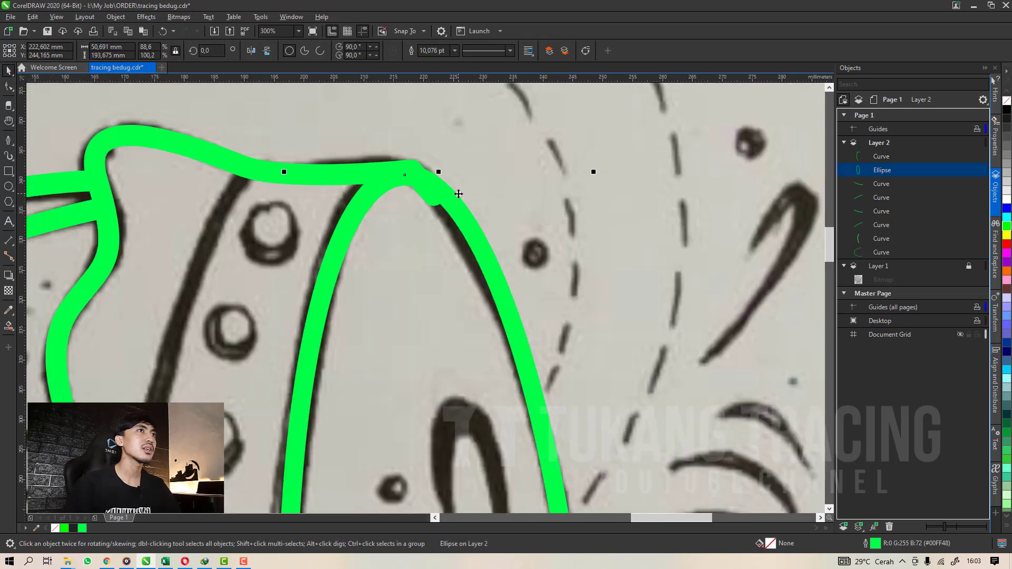
left_click(8, 87)
left_click(340, 166)
scroll(443, 196, "up", 1)
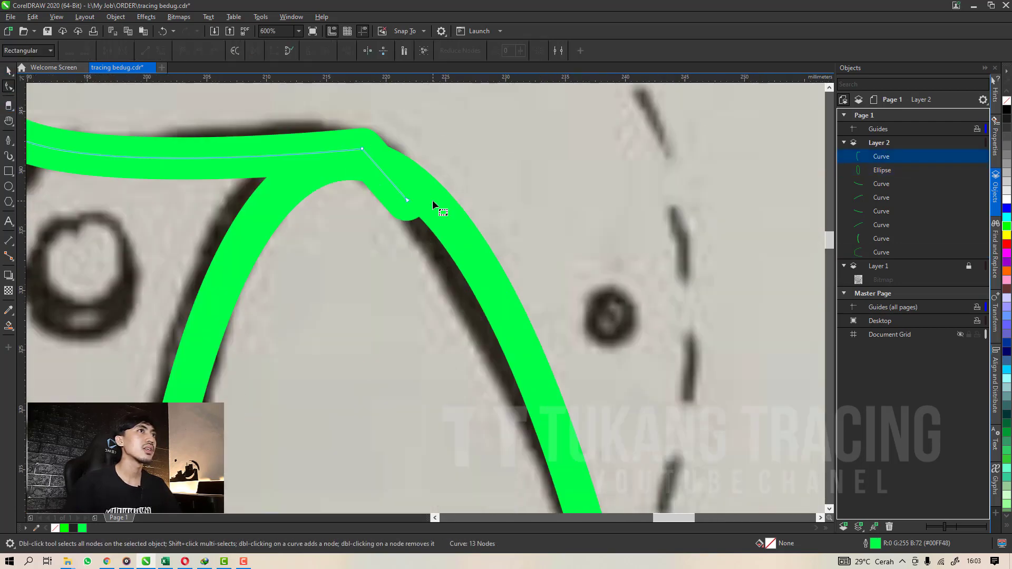
double_click(407, 202)
scroll(360, 147, "down", 1)
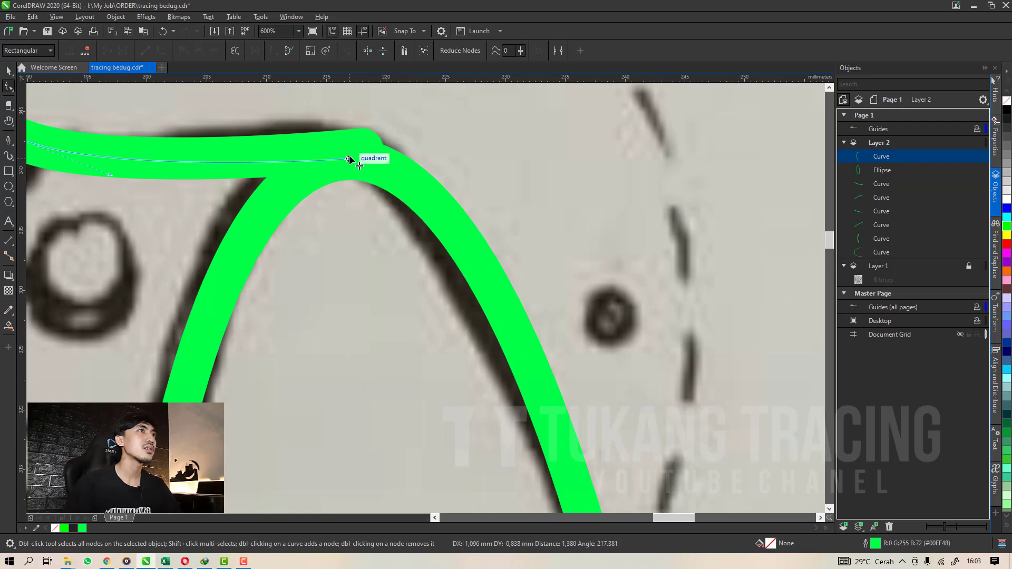
scroll(389, 174, "down", 2)
scroll(444, 183, "down", 1)
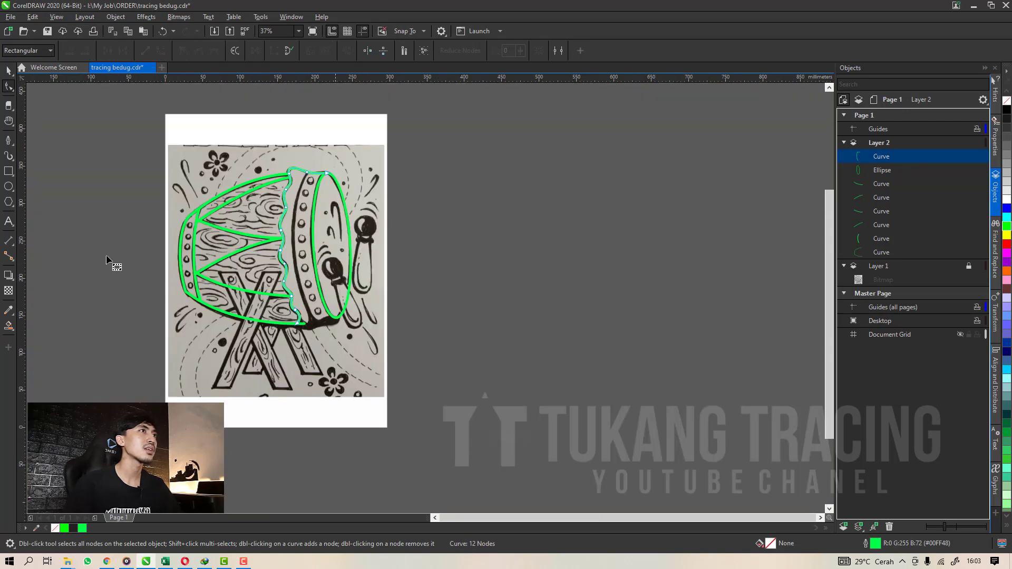
Draw a two-node curve for the studded band's inner edge, from the drum's upper outline down to its lower rim.
left_click(10, 140)
scroll(287, 237, "up", 1)
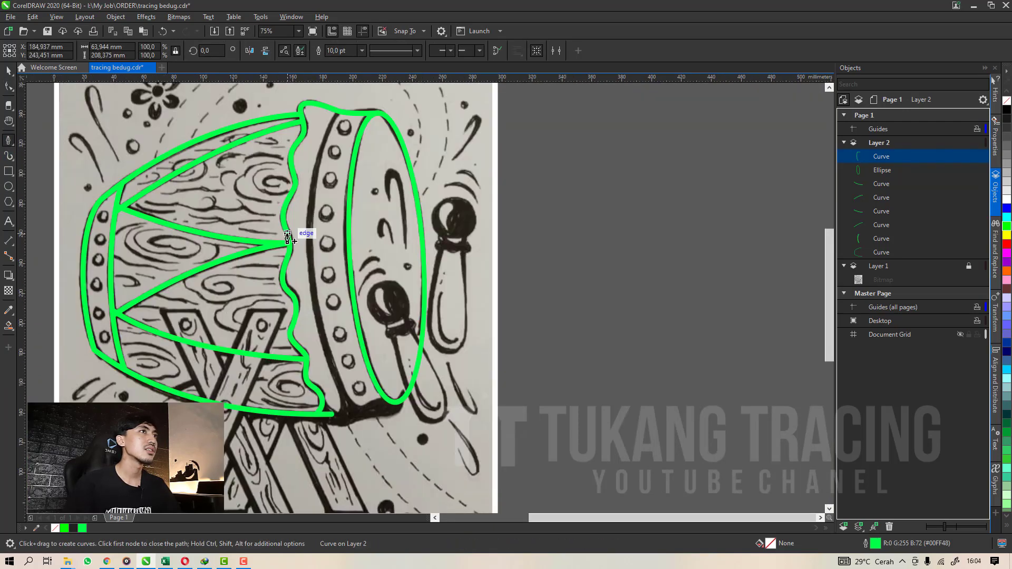
scroll(321, 132, "up", 1)
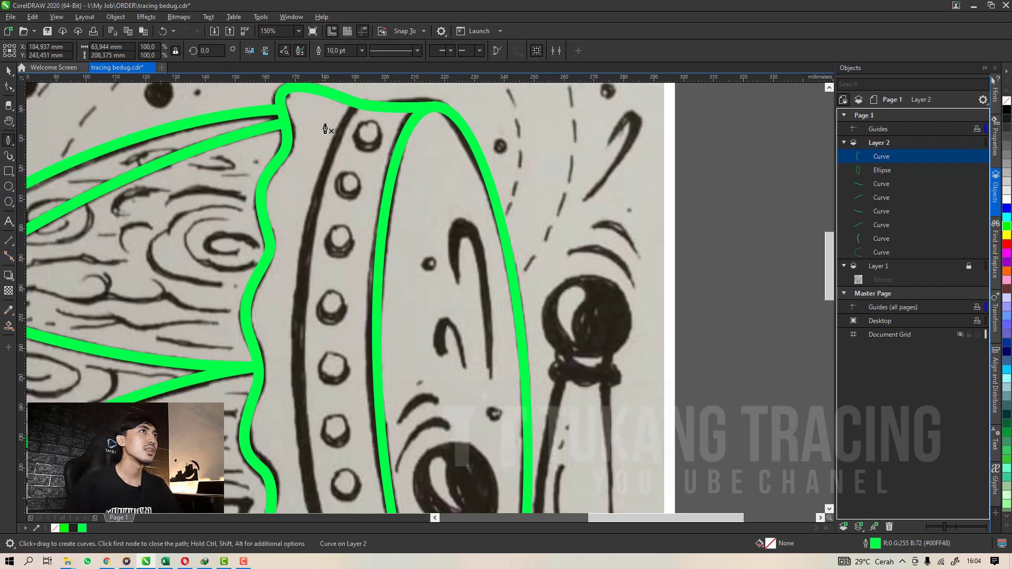
left_click(362, 100)
scroll(348, 237, "down", 1)
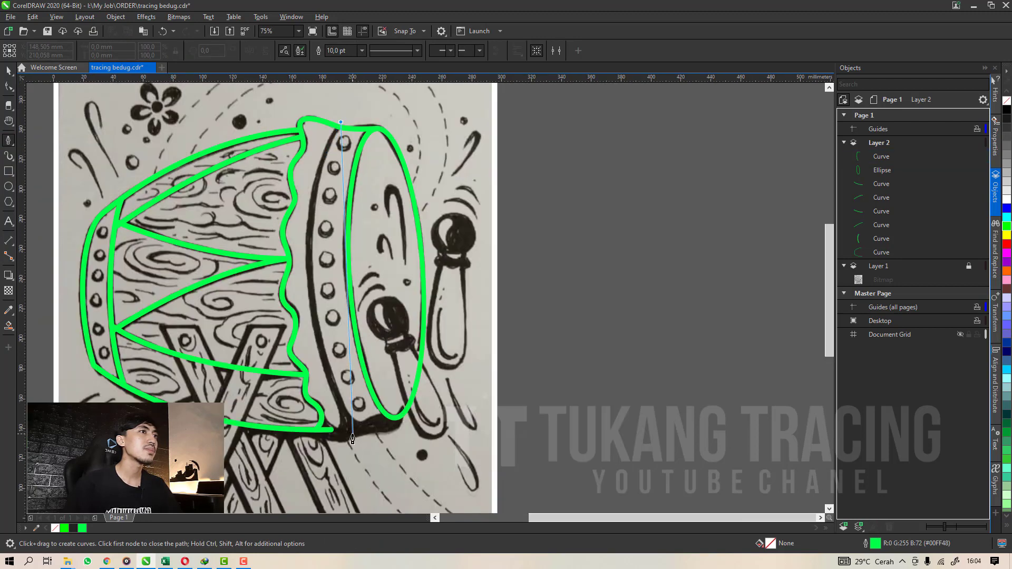
scroll(349, 421, "up", 1)
left_click_drag(350, 414, 468, 510)
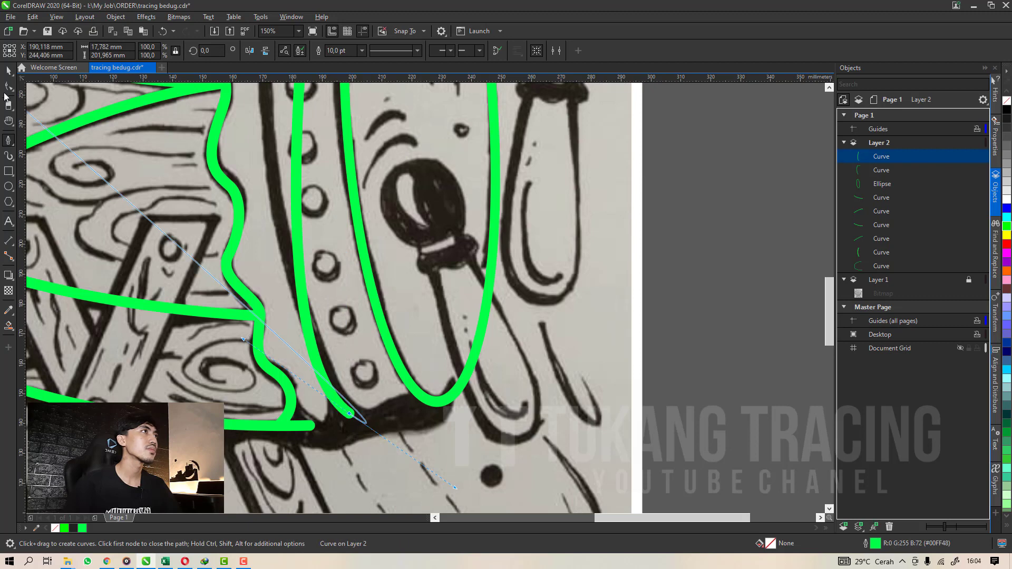
Pull a handle from the band curve's upper node so the curve bows outward toward the sketched line.
left_click(8, 87)
scroll(354, 233, "down", 3)
scroll(333, 270, "up", 2)
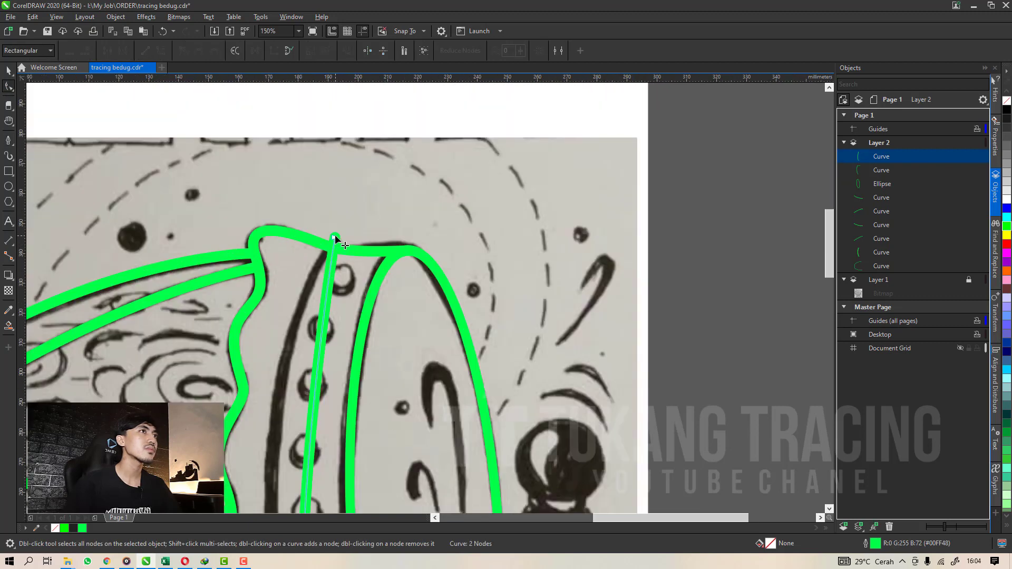
left_click(334, 236)
scroll(368, 203, "down", 1)
scroll(355, 236, "up", 1)
mouse_move(345, 210)
left_mouse_down()
mouse_move(309, 323)
mouse_move(266, 324)
mouse_move(261, 309)
mouse_move(255, 336)
left_mouse_up()
Steepen and lengthen the band curve's lower handle so the lower part follows the sketch.
scroll(334, 249, "down", 3)
scroll(349, 386, "up", 4)
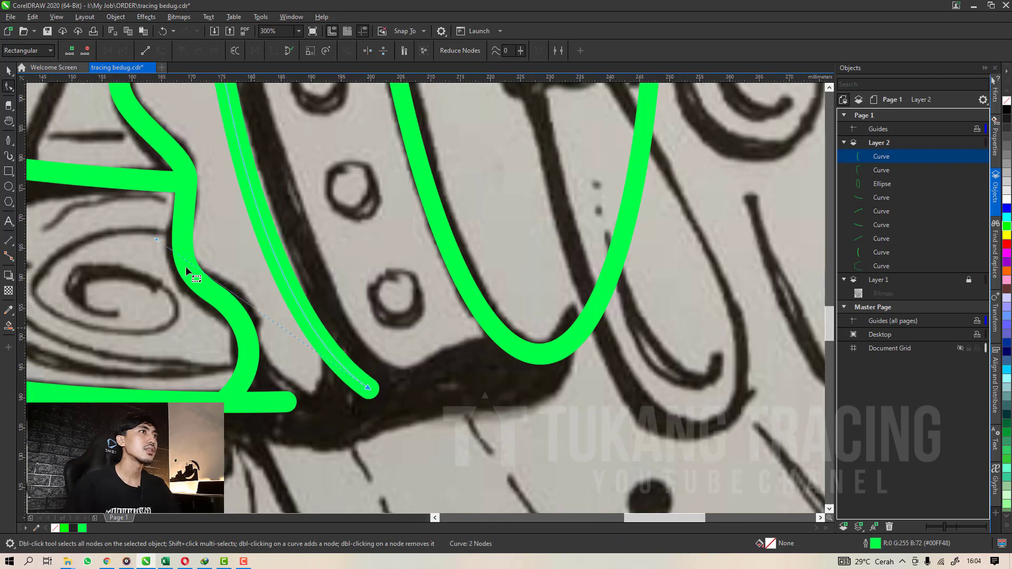
mouse_move(156, 238)
left_mouse_down()
mouse_move(195, 206)
mouse_move(218, 164)
mouse_move(208, 142)
left_mouse_up()
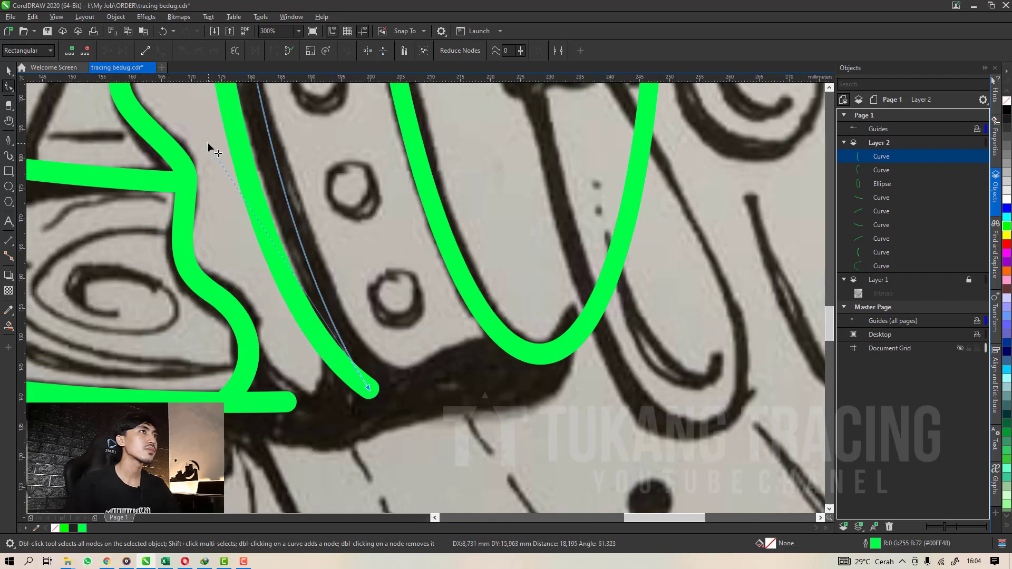
scroll(208, 142, "down", 3)
scroll(273, 274, "up", 2)
left_click_drag(303, 387, 285, 346)
scroll(296, 346, "down", 2)
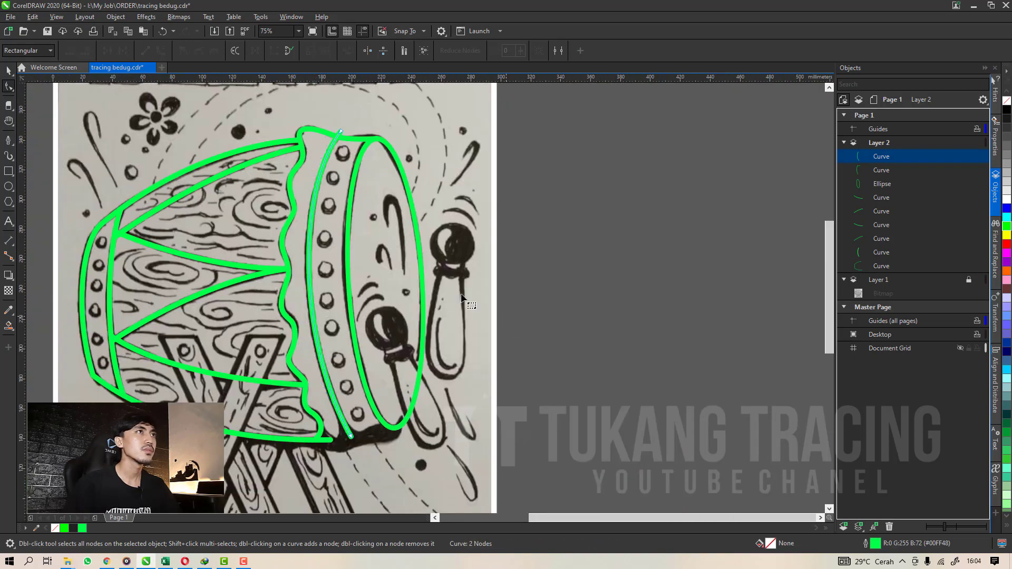
Move the band curve's upper end node down onto the green outline, refine its handle, and deselect the curve.
scroll(344, 132, "up", 3)
left_click_drag(359, 146, 342, 170)
scroll(352, 148, "down", 3)
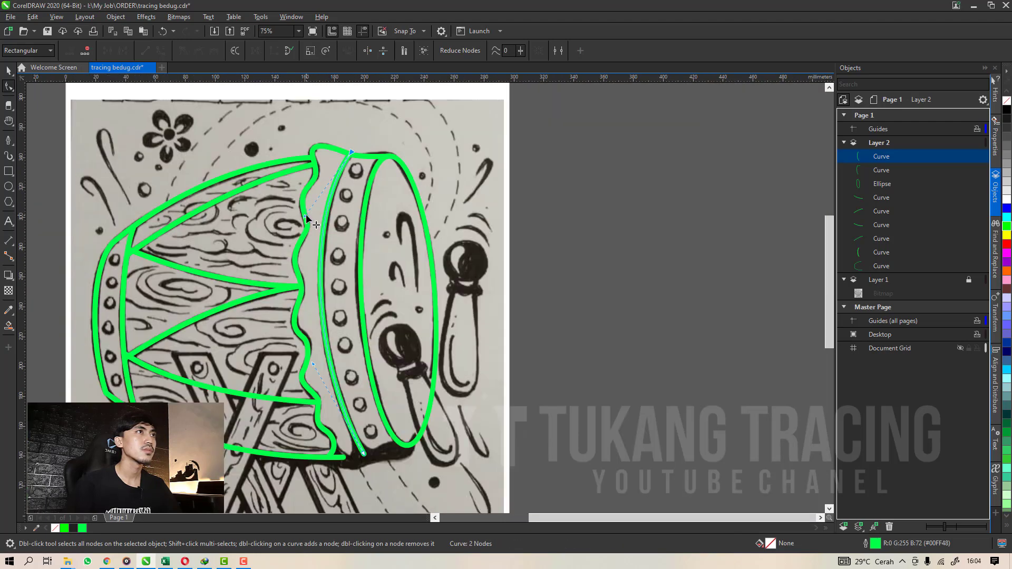
scroll(357, 454, "up", 1)
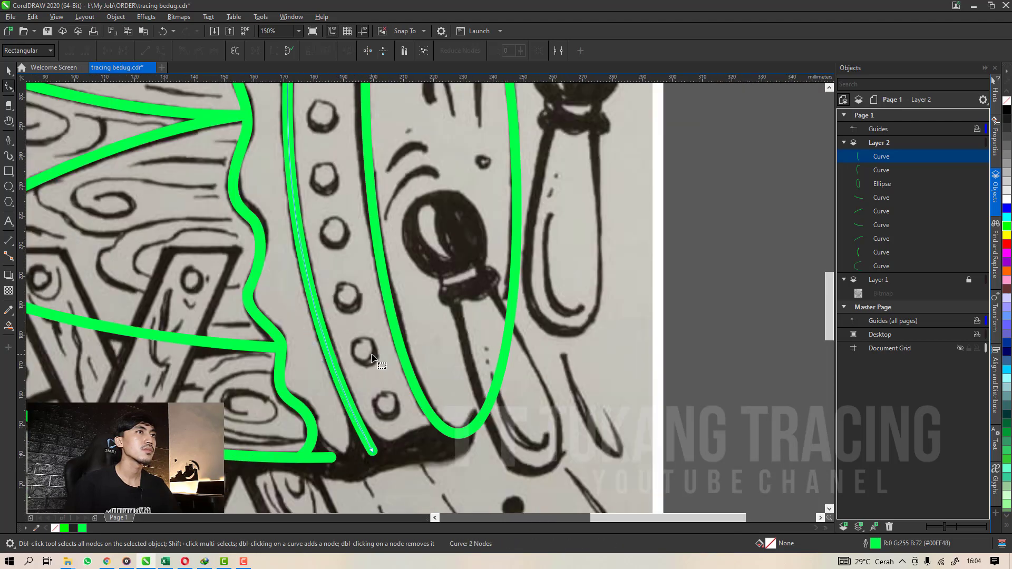
scroll(371, 353, "down", 2)
scroll(381, 285, "up", 1)
left_click(8, 71)
left_click(465, 297)
Add a new layer above Layer 2 for the wooden stand and hide Layer 2.
scroll(352, 249, "down", 1)
scroll(284, 356, "up", 1)
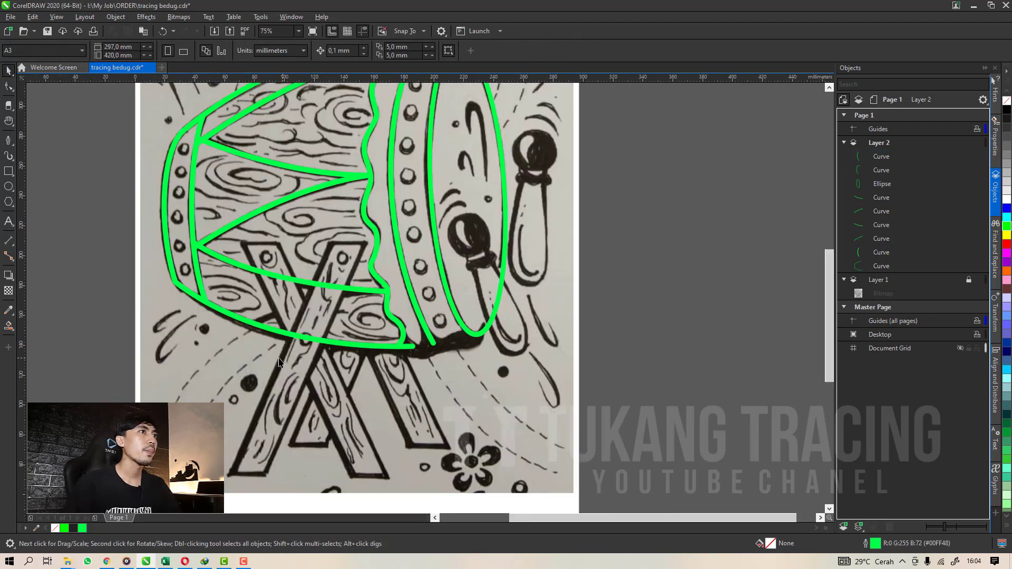
scroll(285, 353, "down", 1)
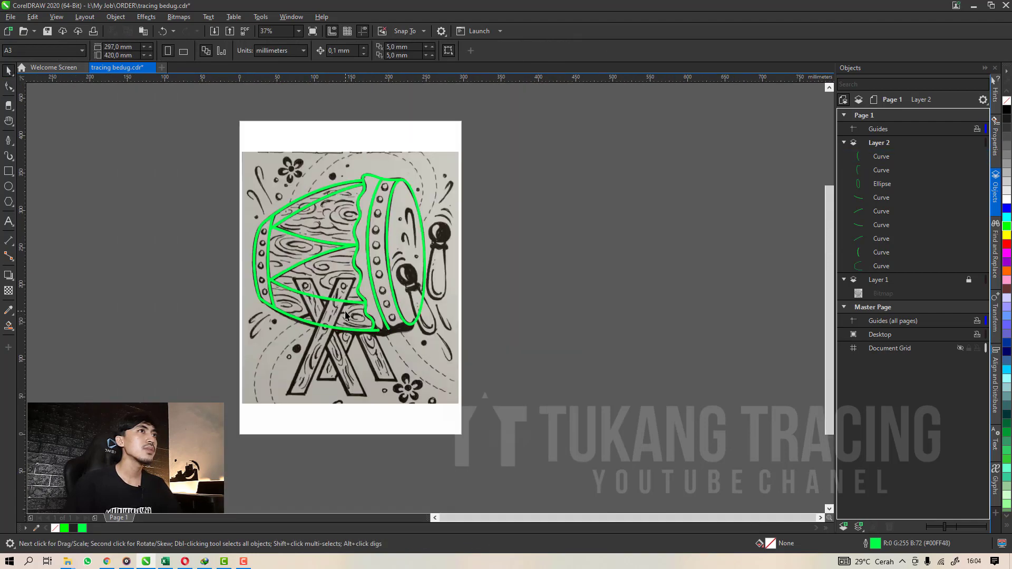
scroll(428, 275, "up", 1)
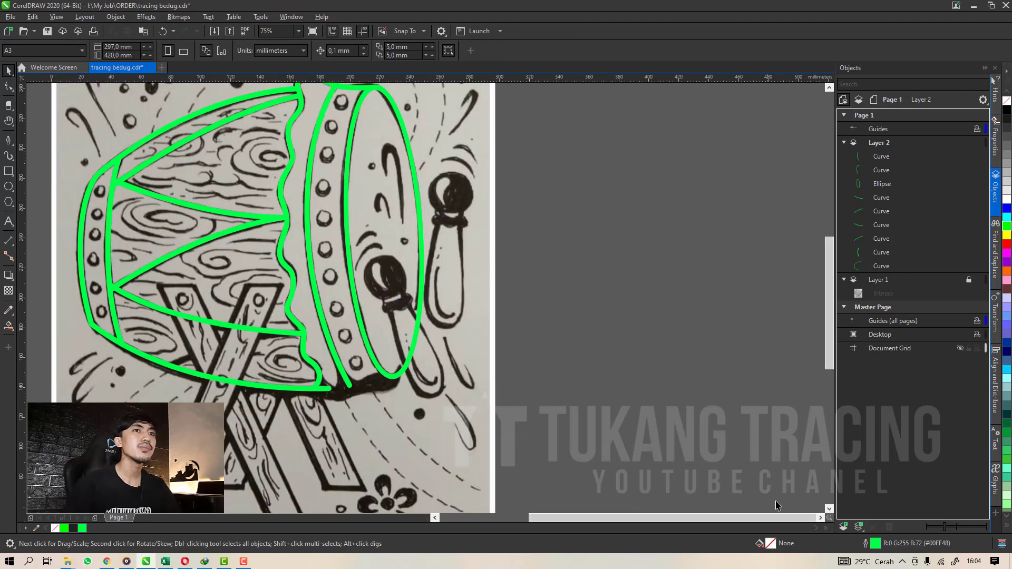
left_click(843, 526)
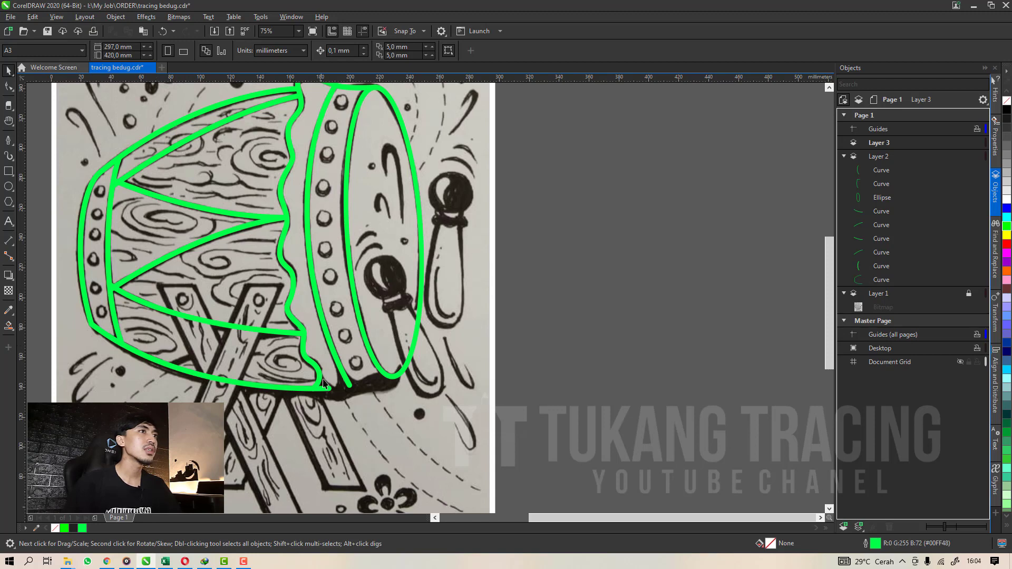
left_click(958, 156)
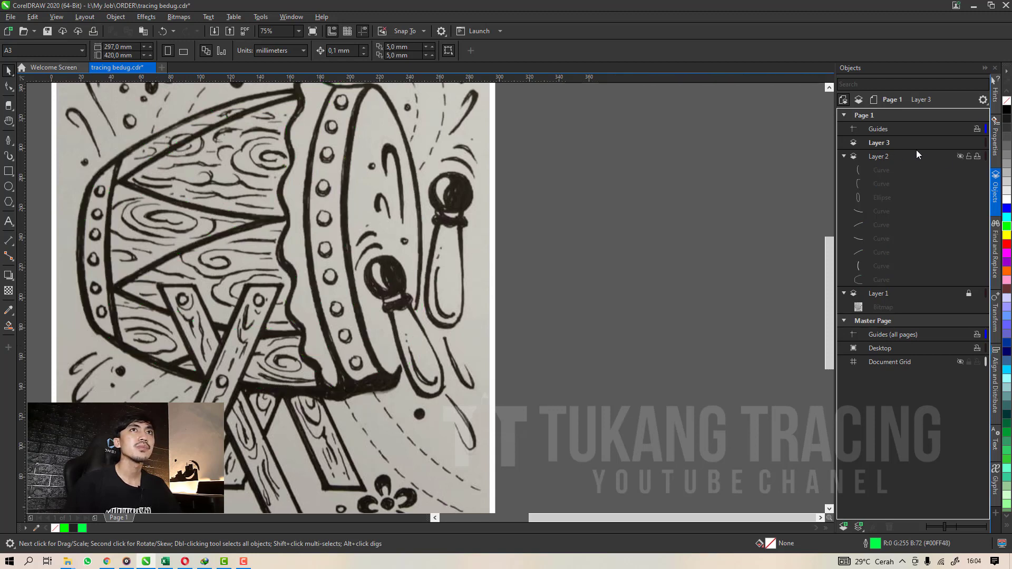
scroll(553, 244, "down", 2)
scroll(378, 348, "up", 2)
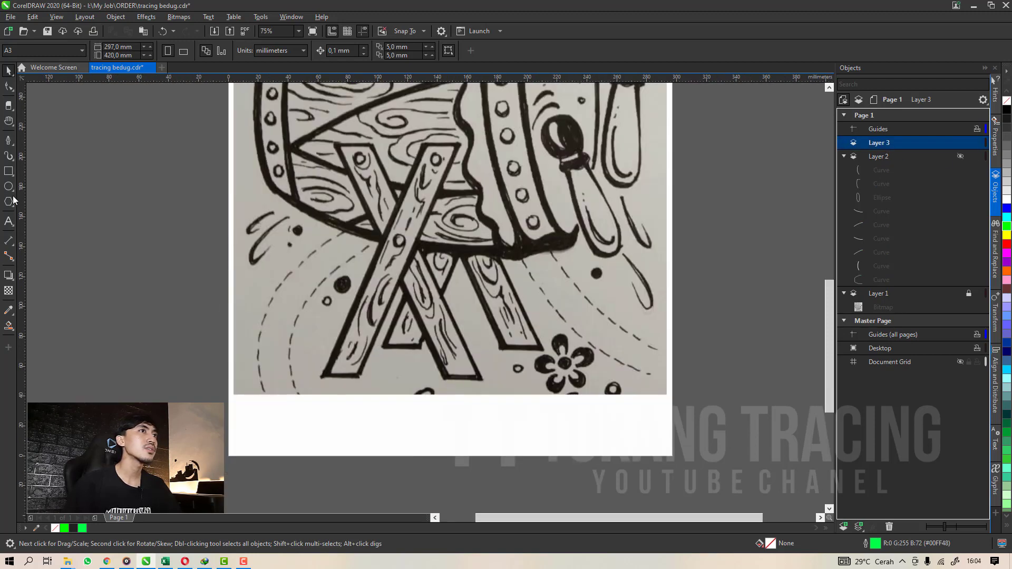
Trace the stand's front plank slanting from upper left to lower right as a closed four-corner outline with horizontal short edges.
left_click(8, 140)
scroll(432, 159, "up", 2)
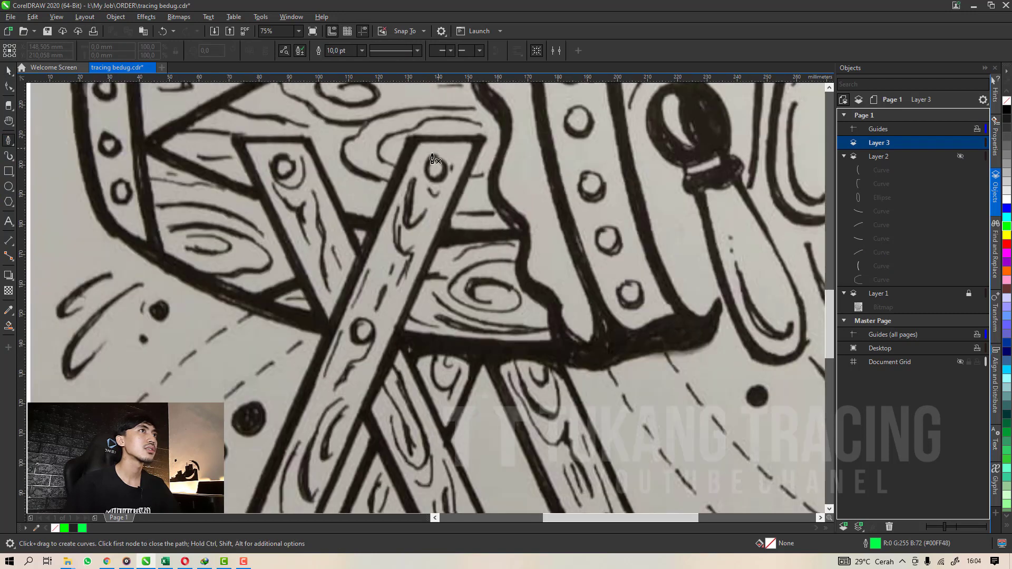
left_click(241, 141)
left_click(309, 143)
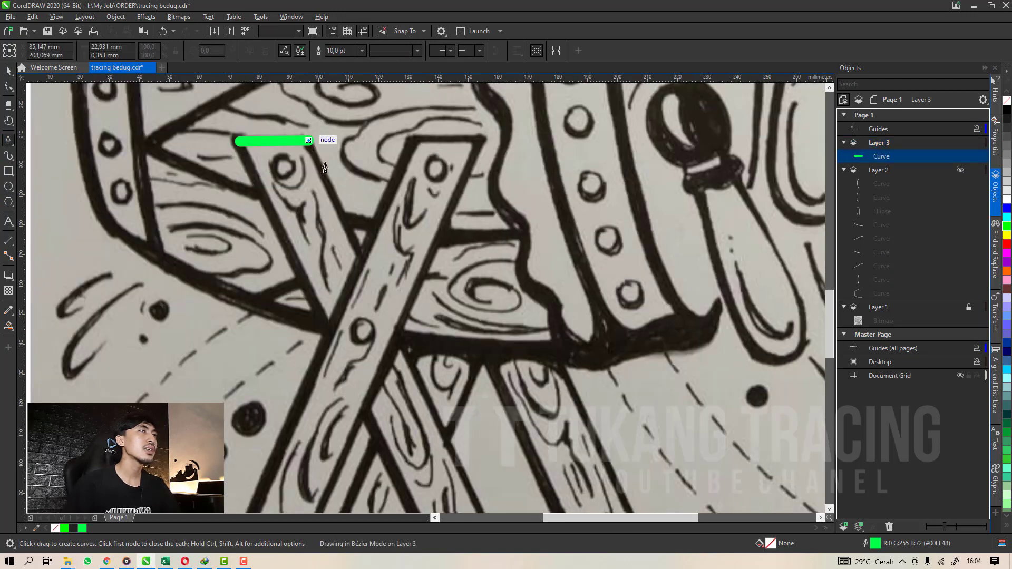
scroll(311, 147, "down", 2)
scroll(430, 393, "up", 2)
left_click(431, 390)
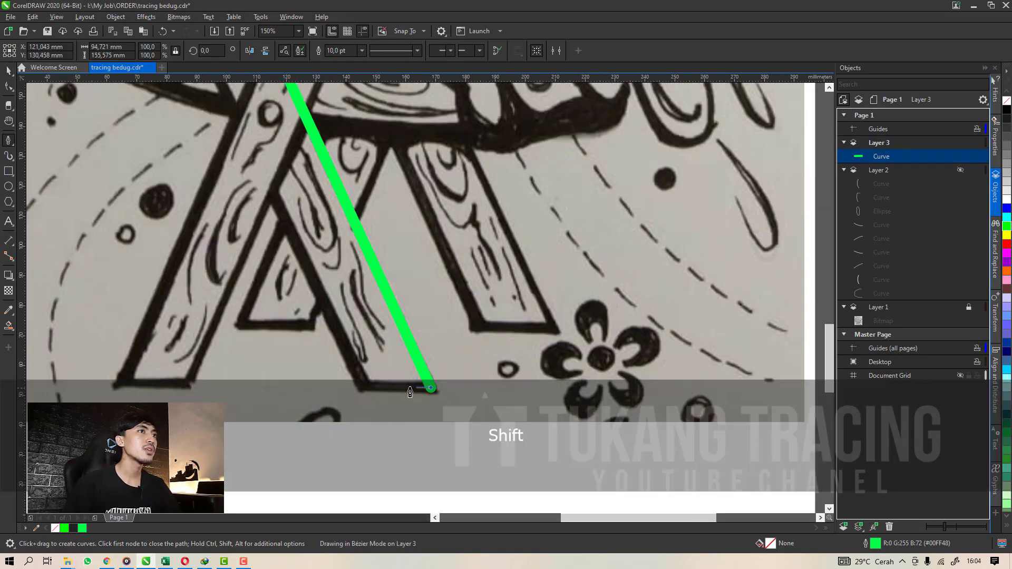
scroll(337, 390, "down", 2)
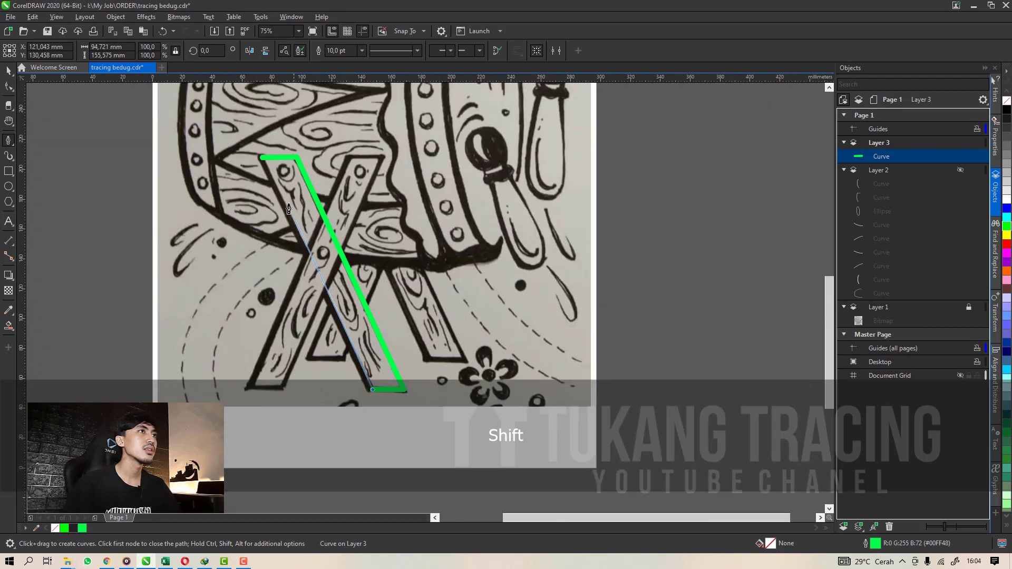
scroll(264, 158, "up", 2)
left_click(248, 157)
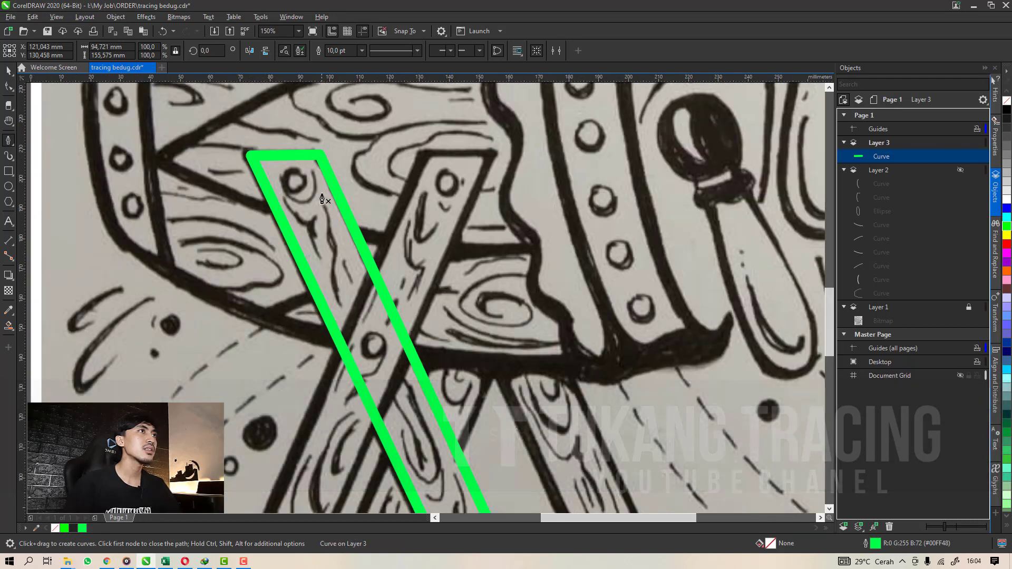
scroll(248, 158, "down", 2)
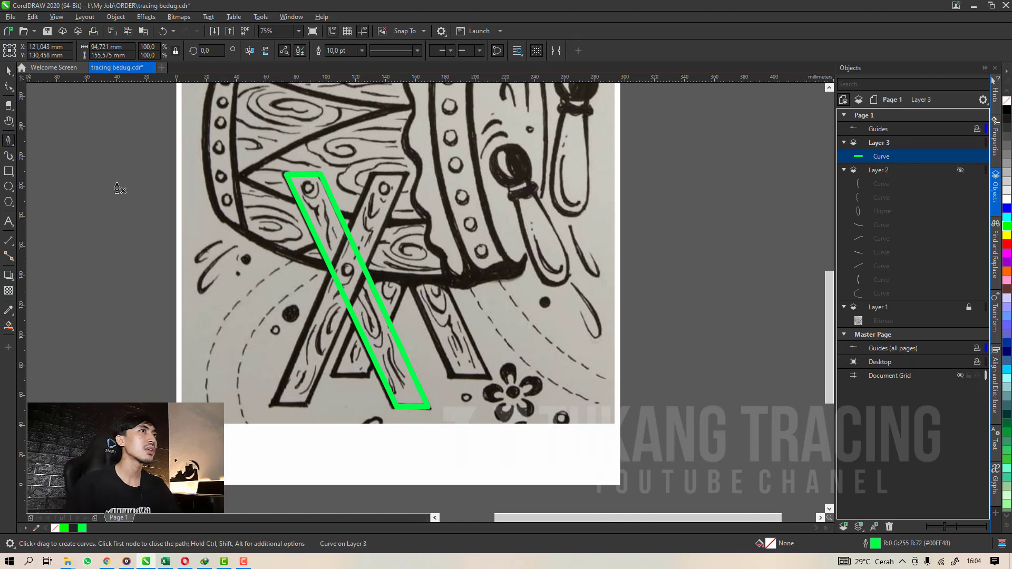
Place horizontal guidelines along the traced plank's top edge, its bottom edge, and the bottom edge of the rear legs.
scroll(362, 188, "up", 2)
key("space")
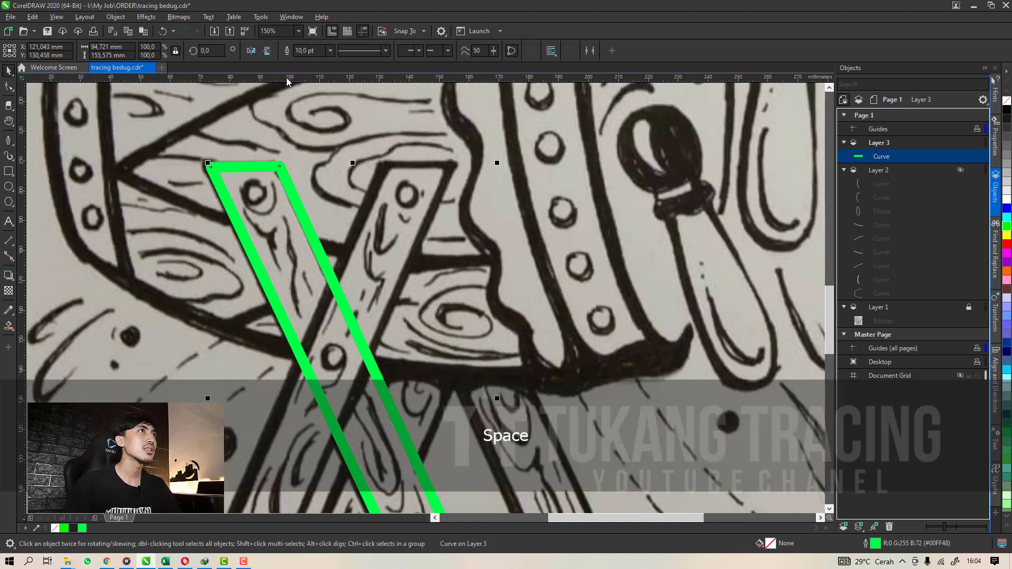
left_click(250, 167)
scroll(250, 167, "down", 2)
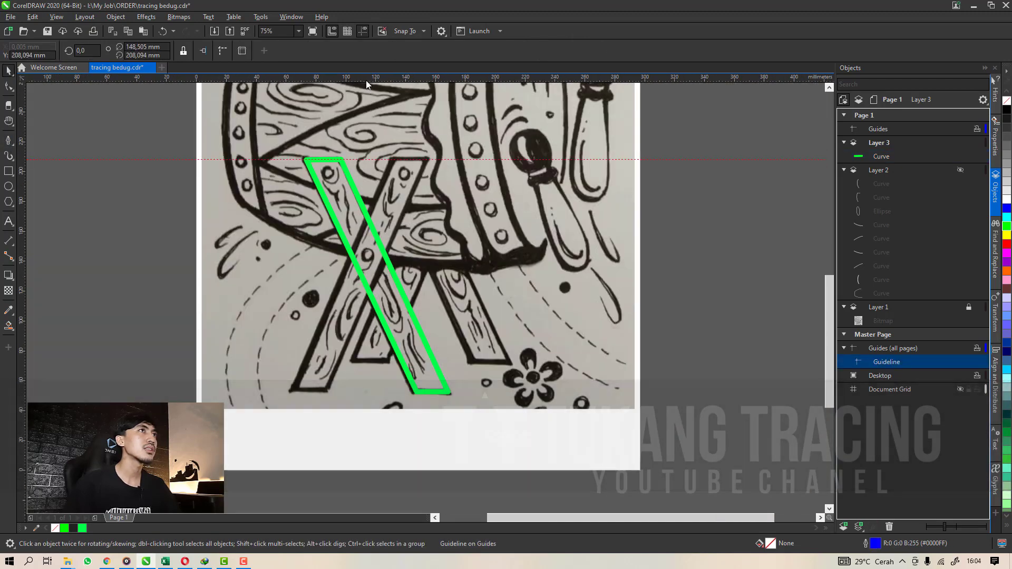
left_click_drag(429, 395, 431, 392)
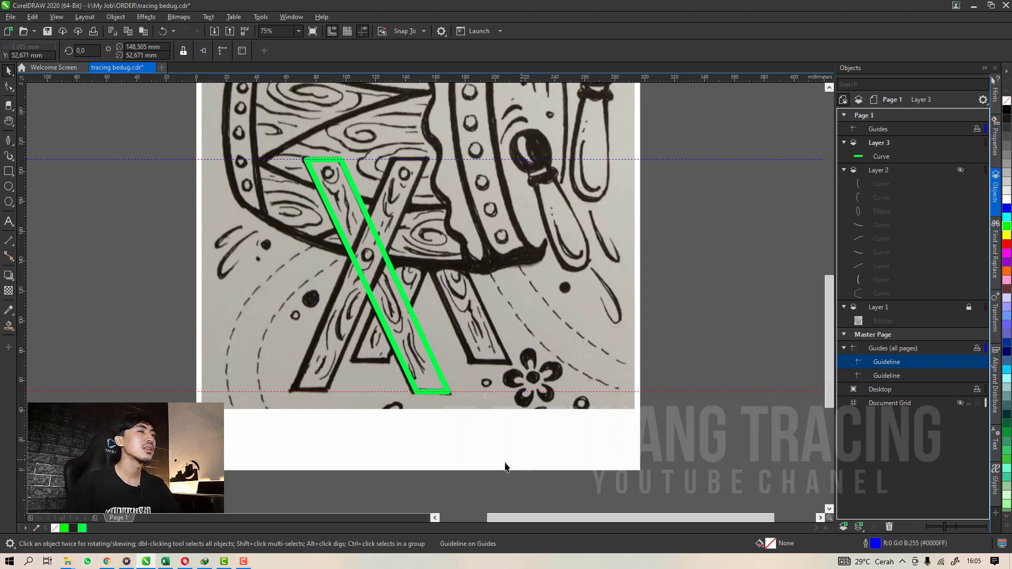
left_click(485, 441)
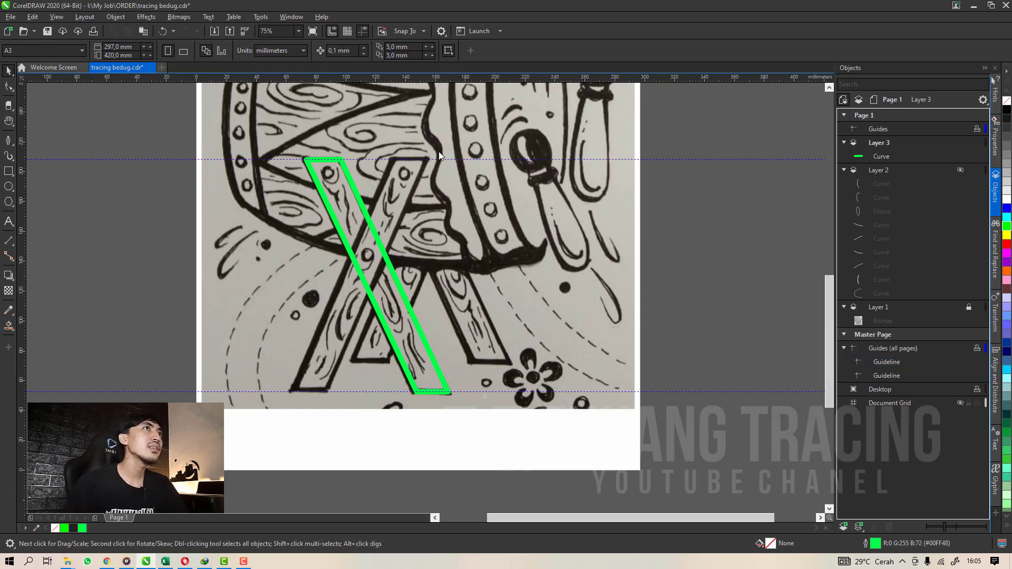
left_click_drag(453, 374, 459, 360)
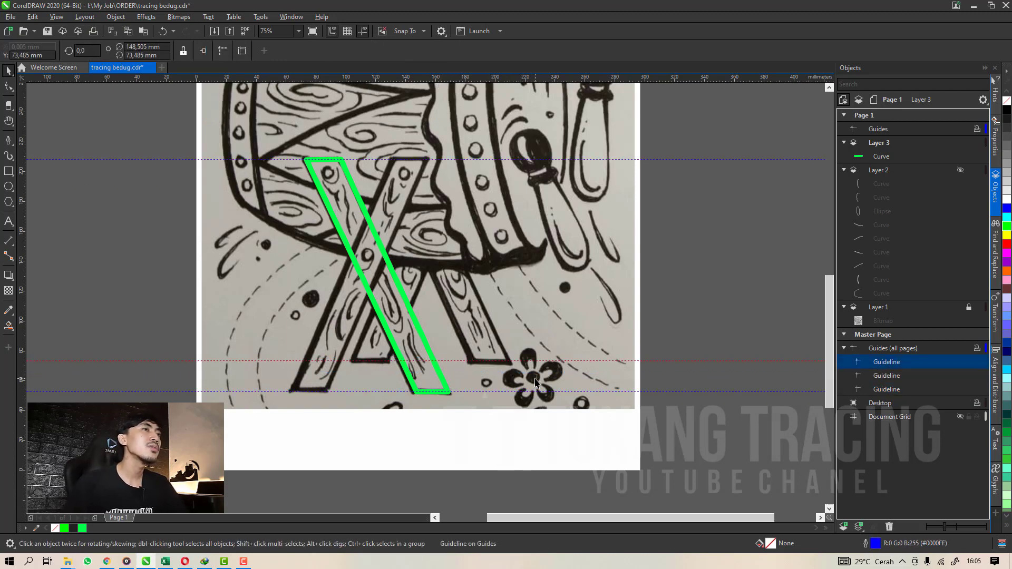
scroll(411, 182, "up", 2)
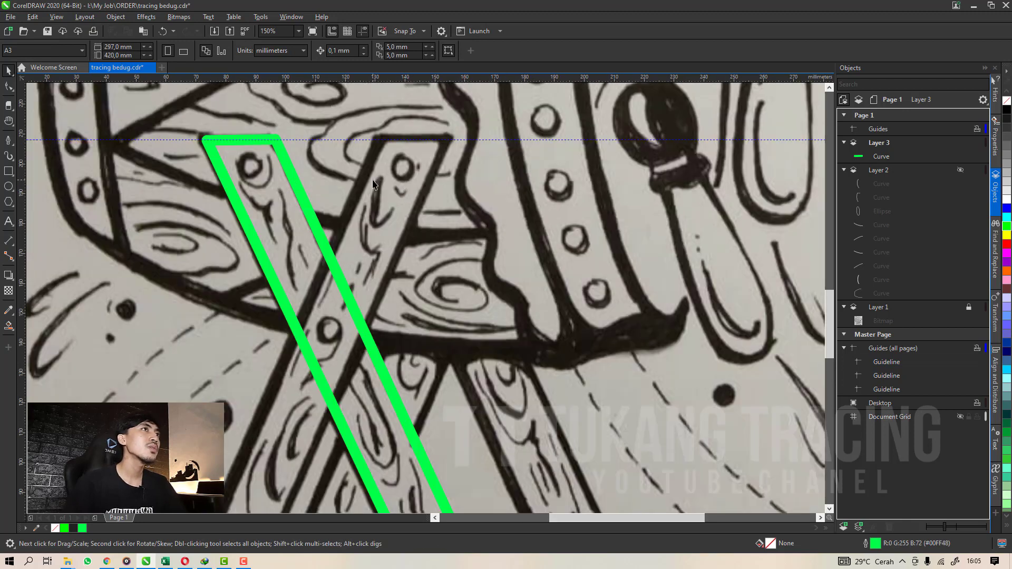
left_click(261, 140)
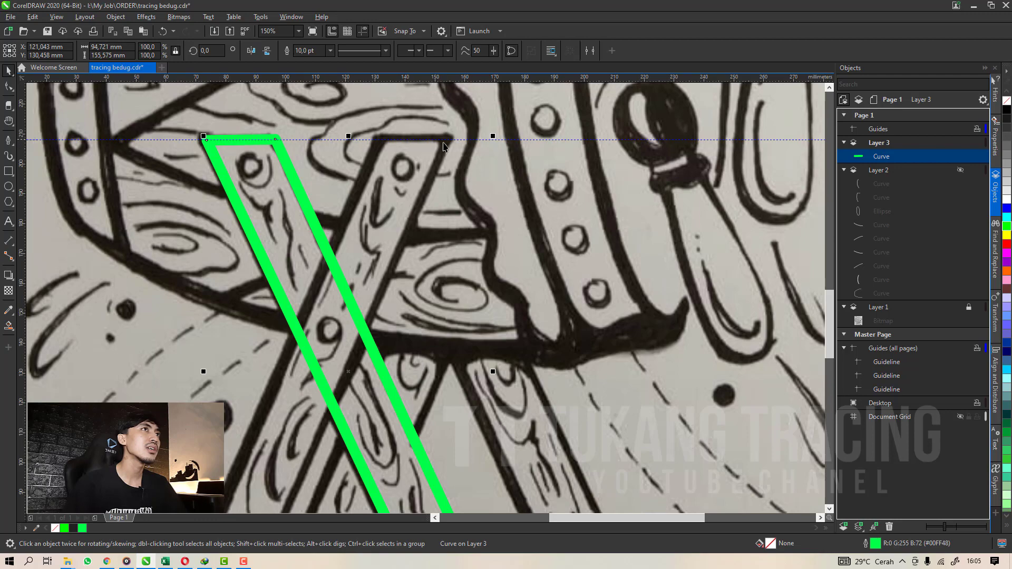
scroll(369, 171, "down", 2)
left_click(448, 189)
scroll(378, 214, "up", 1)
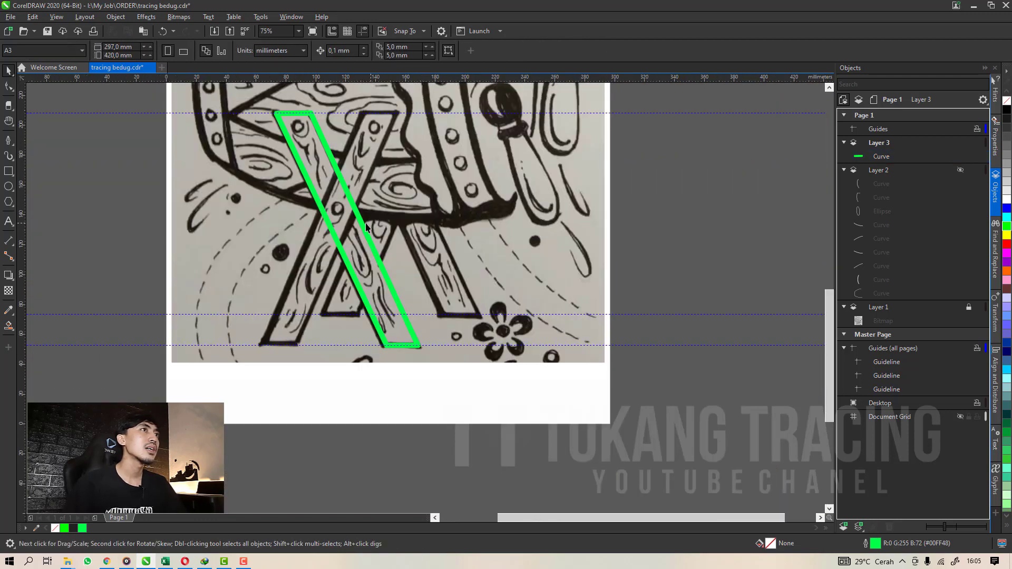
Trace the stand's second front plank, slanting from upper right to lower left, as a closed four-corner outline with horizontal short edges.
left_click(8, 141)
scroll(363, 120, "up", 1)
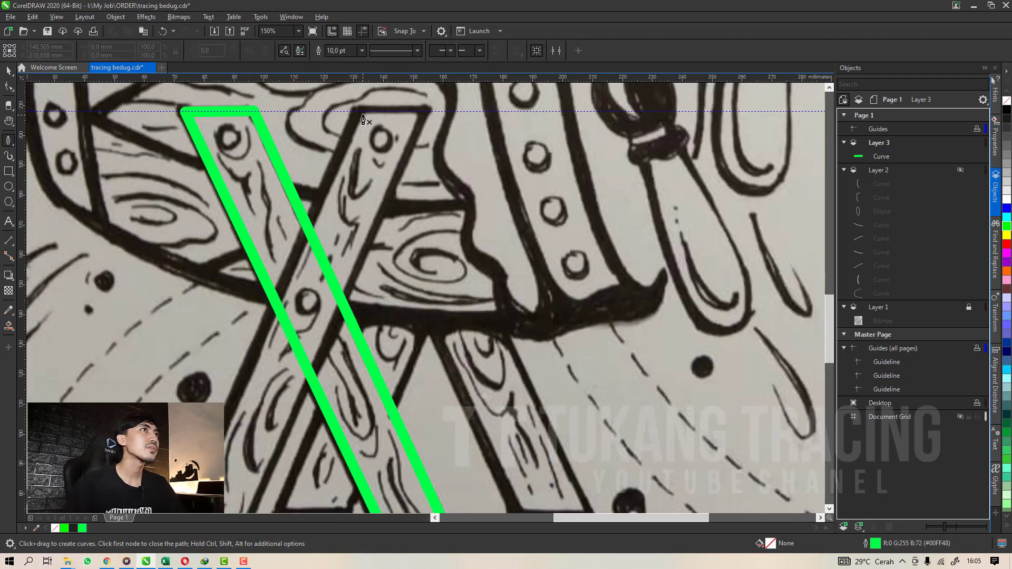
left_click(360, 115)
scroll(360, 119, "down", 1)
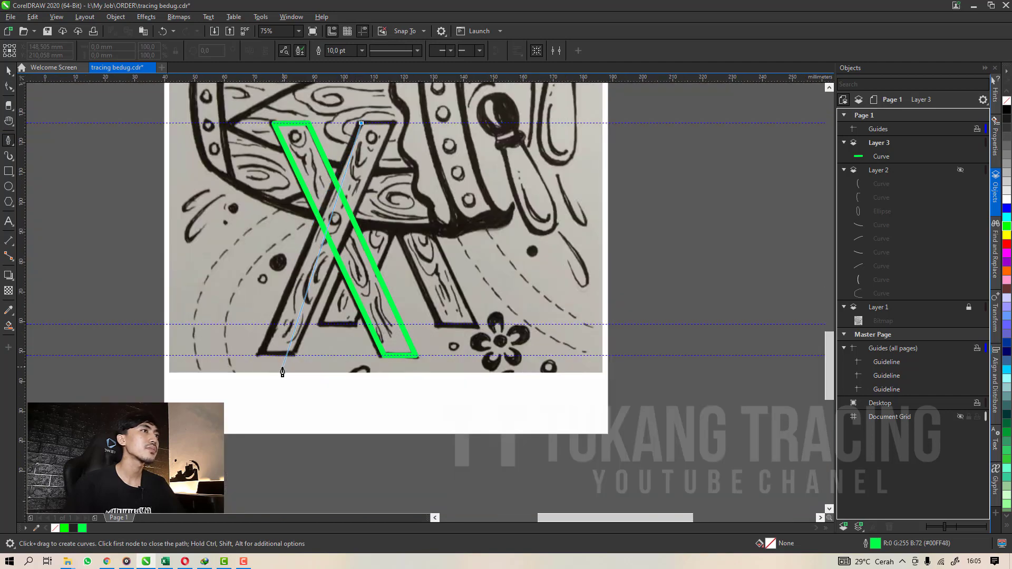
scroll(234, 342, "up", 2)
left_click(225, 336)
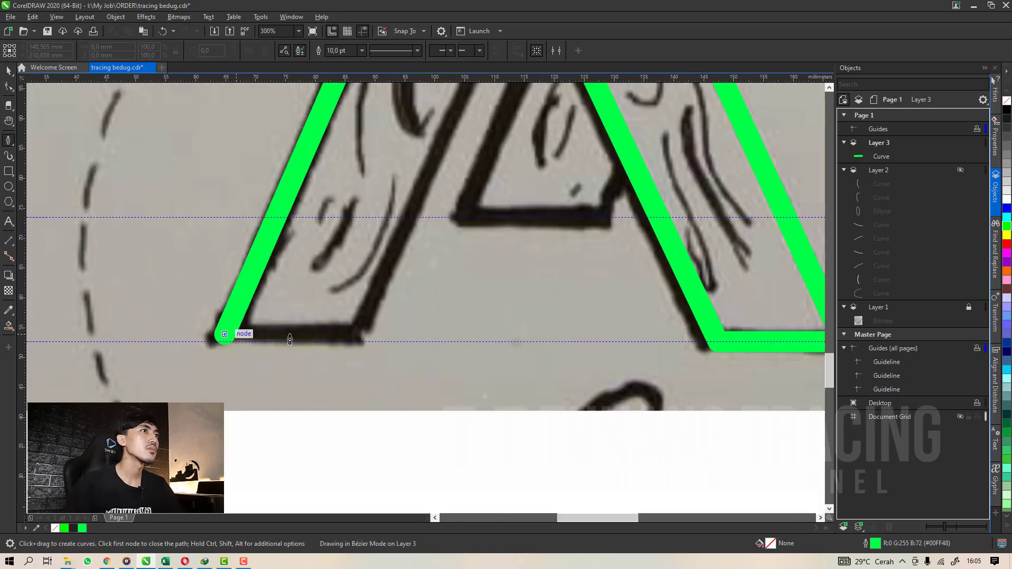
left_click(354, 336, "shift")
scroll(355, 338, "down", 3)
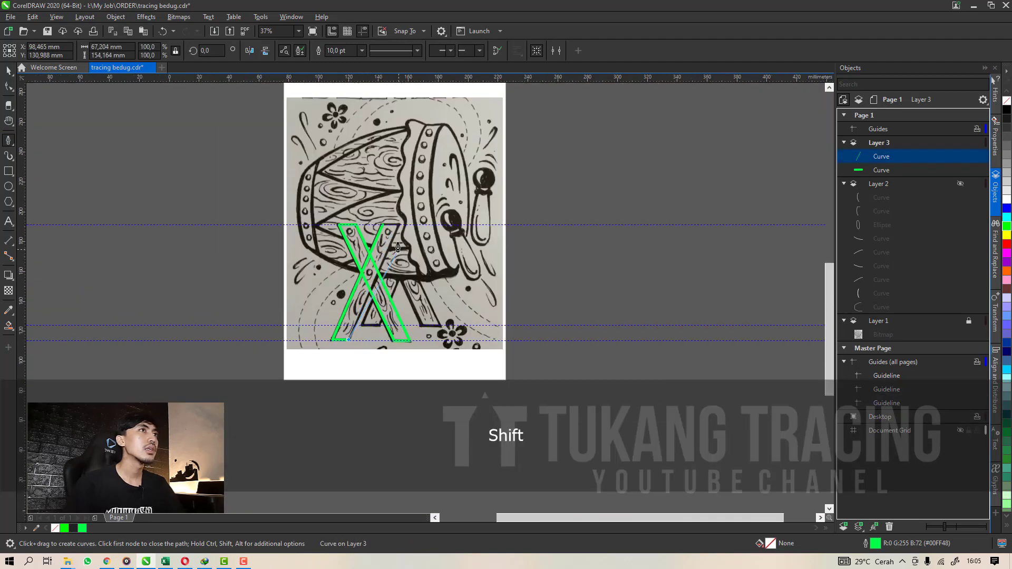
scroll(395, 157, "up", 2)
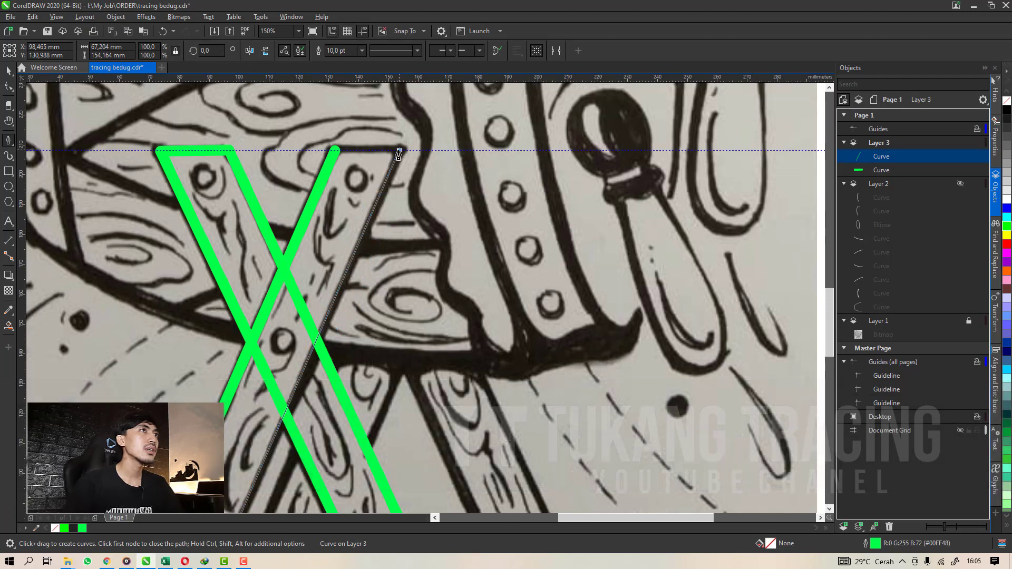
left_click(399, 155, "shift")
key("space")
Nudge the second front plank's bottom edge nodes down onto the lowest guideline, adjust them slightly leftward, and deselect the outline.
scroll(435, 229, "down", 1)
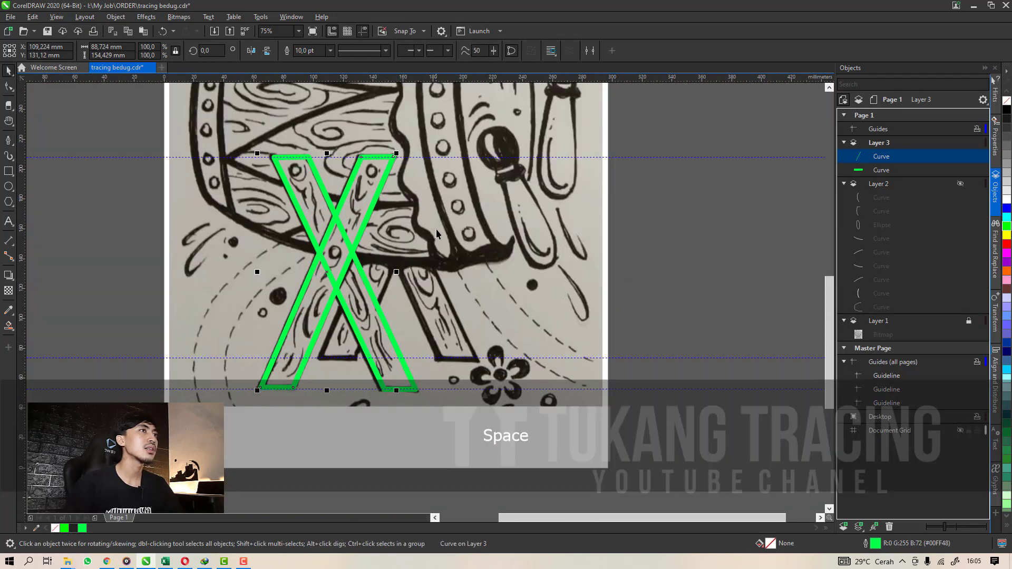
scroll(379, 389, "up", 1)
left_click(203, 403)
left_click(205, 384)
key("F10")
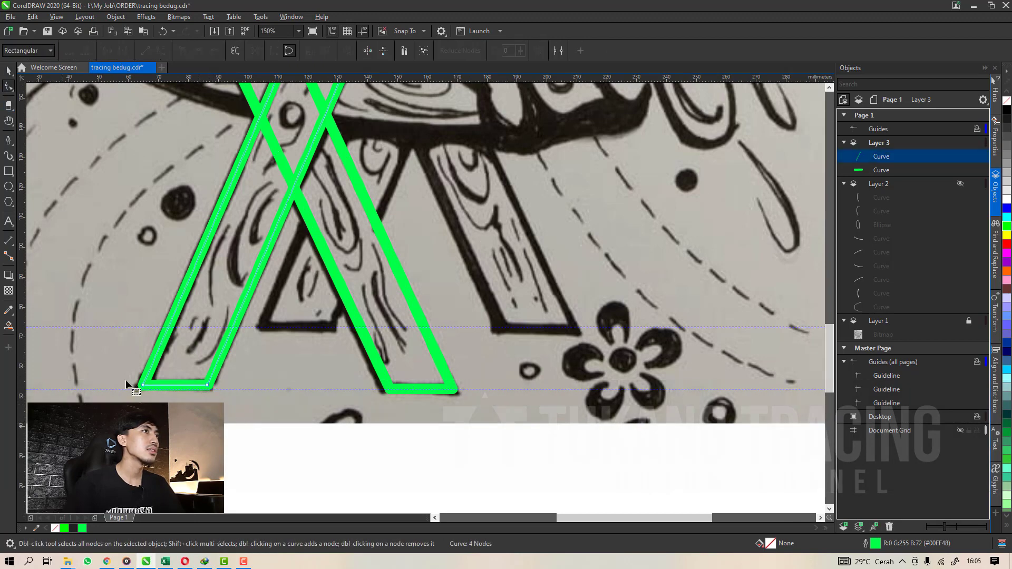
scroll(116, 345, "up", 1)
left_click(270, 329)
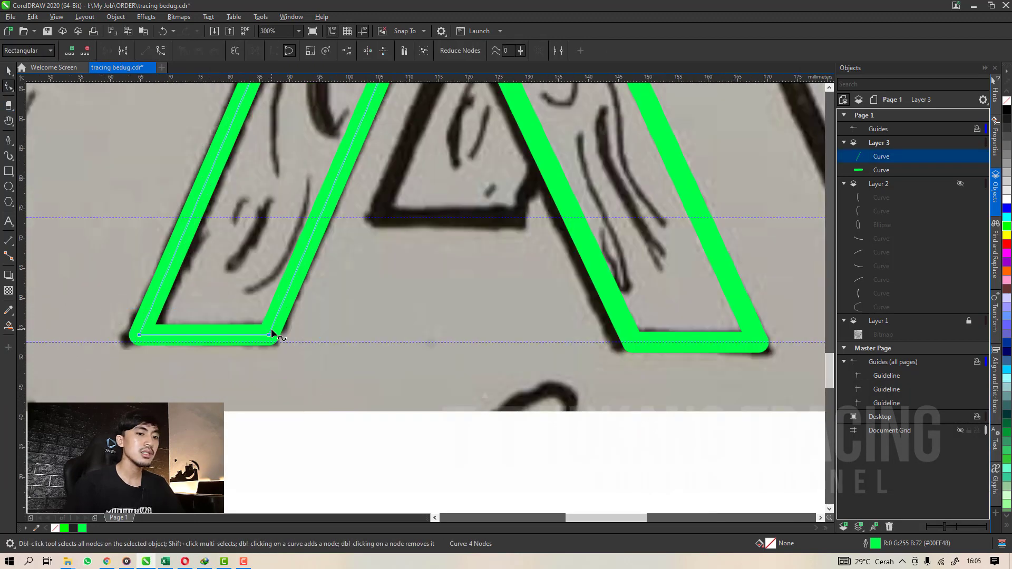
key("Down")
key("Down")
key("Down")
key("Down")
key("Left")
key("Left")
key("Left")
key("Left")
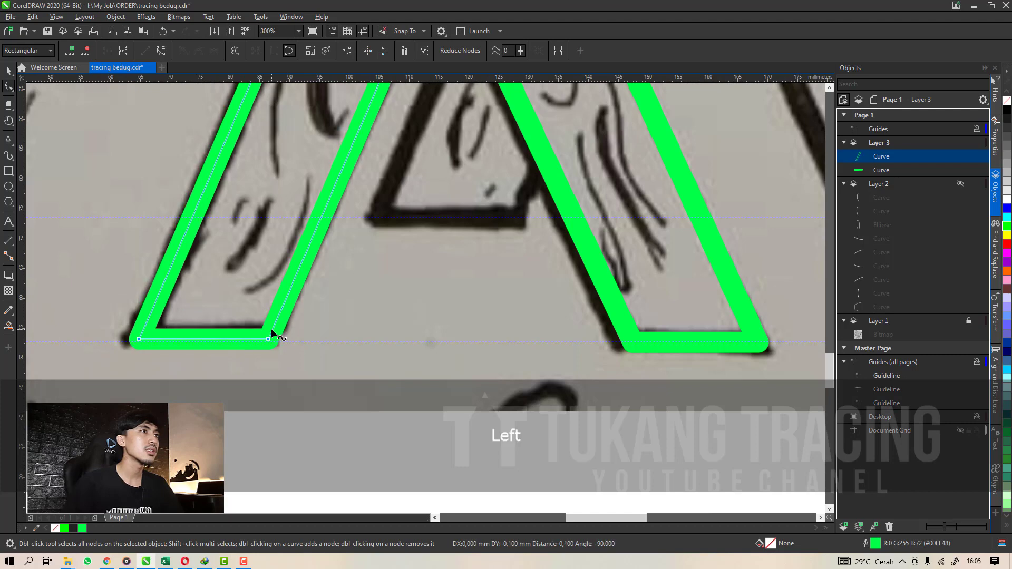
key("Down")
key("Down")
key("Down")
key("Down")
key("Left")
scroll(286, 316, "down", 3)
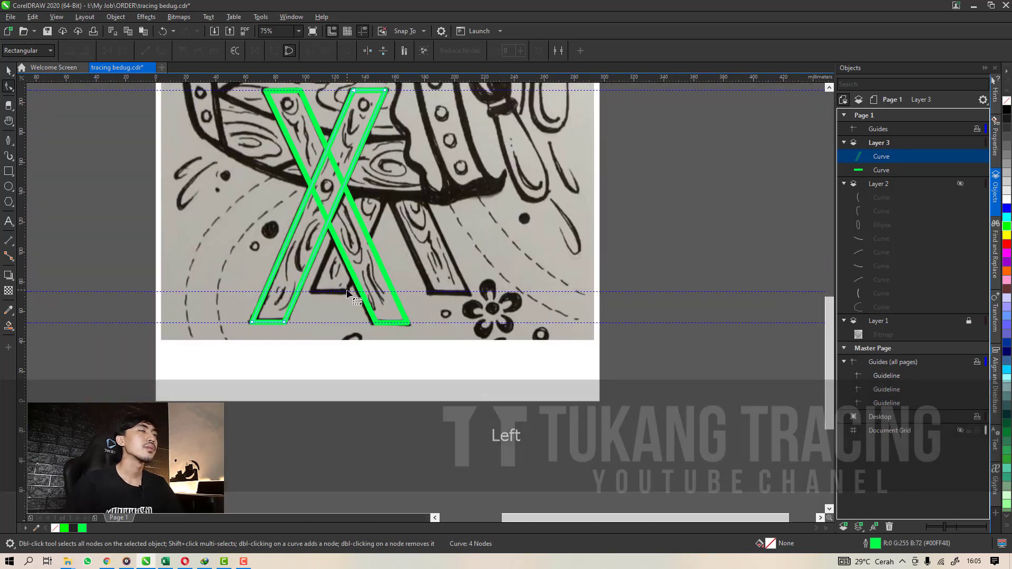
scroll(320, 357, "down", 2)
left_click(8, 73)
left_click(416, 299)
Duplicate both front plank outlines and place the copies up and to the right over the rear legs.
scroll(399, 273, "up", 2)
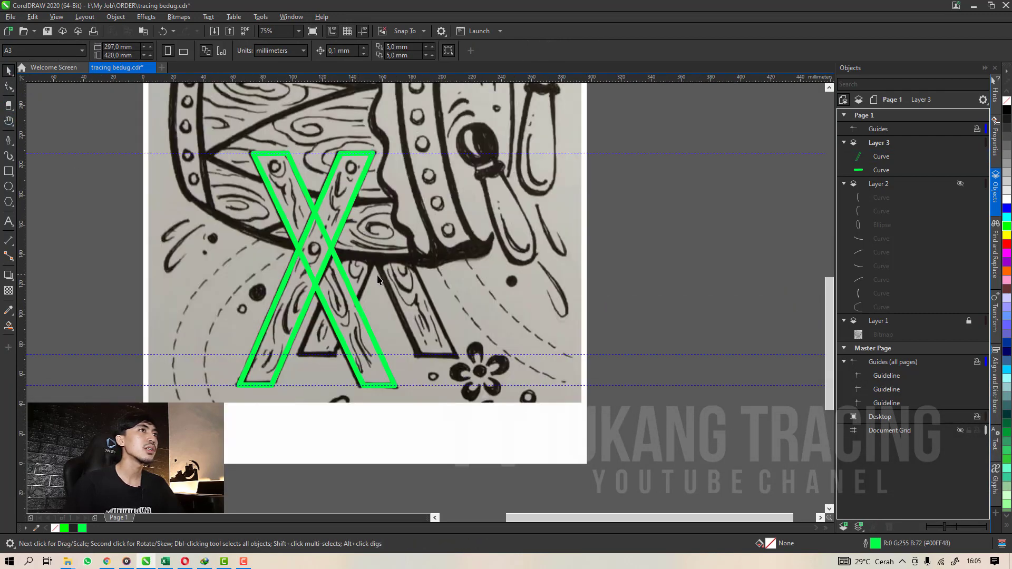
key("ctrl+a")
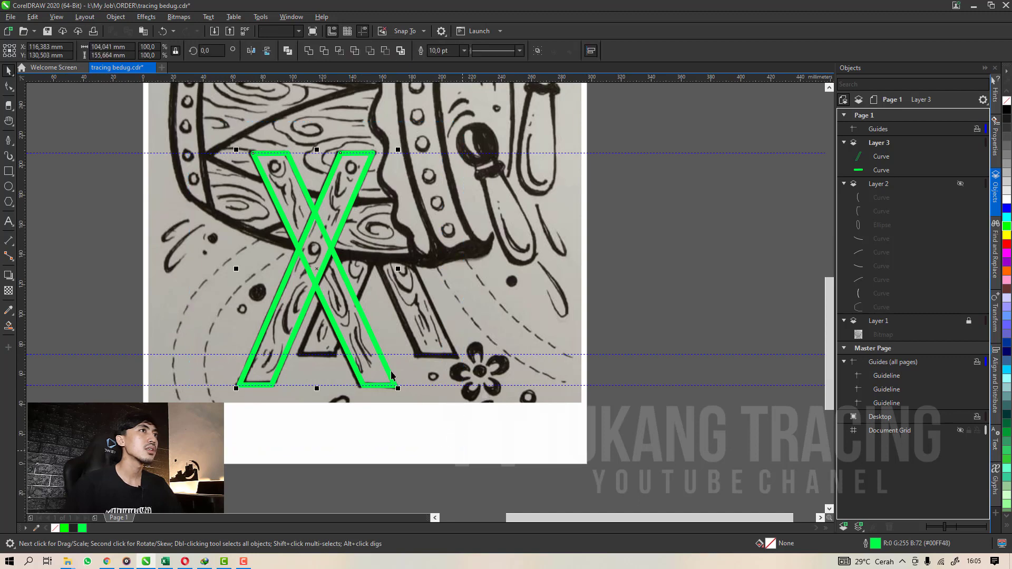
left_click_drag(317, 289, 377, 257)
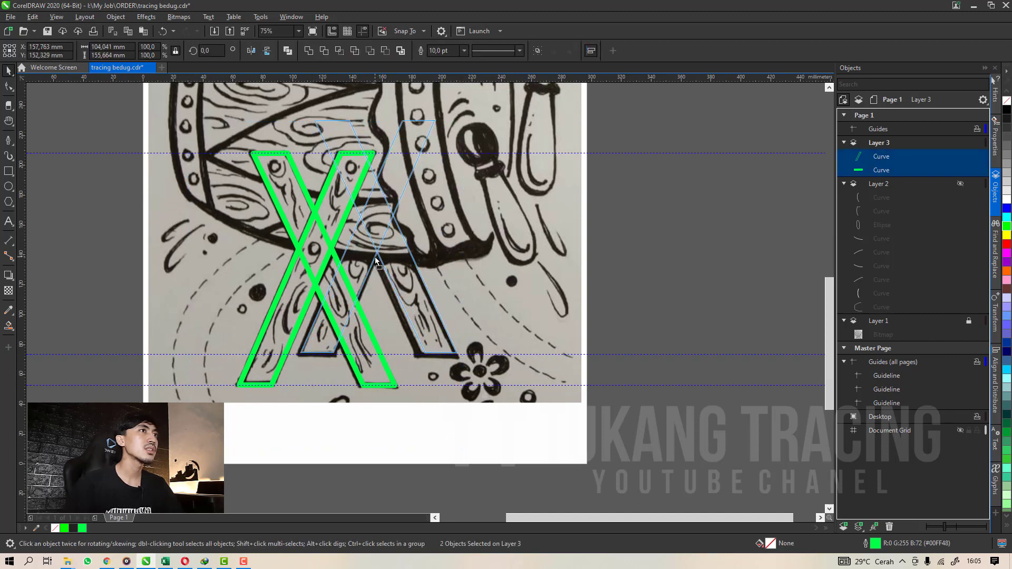
key("ctrl+z")
key("ctrl+v")
left_click_drag(312, 330, 358, 294)
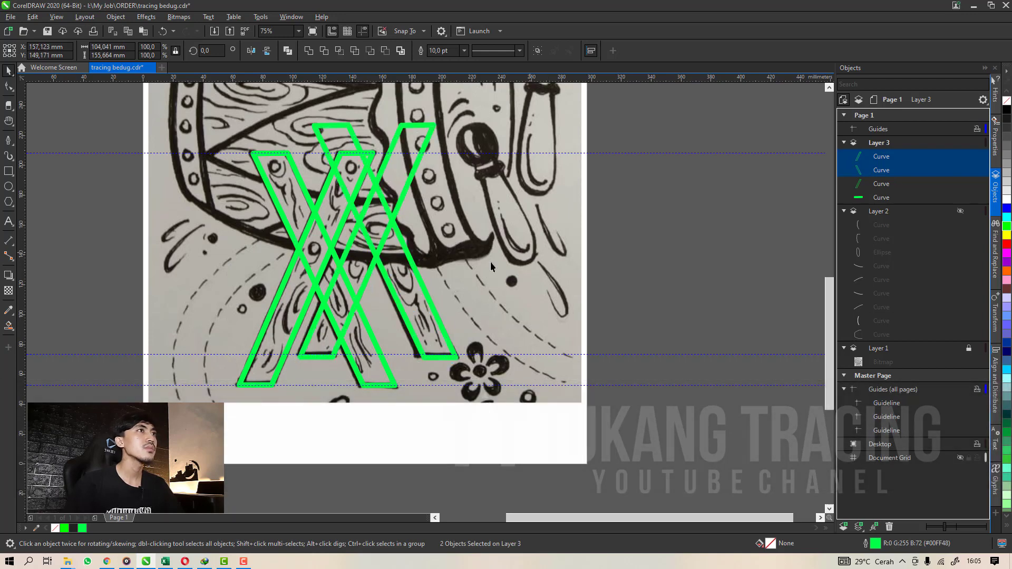
left_click(530, 258)
scroll(521, 305, "down", 1)
left_click_drag(244, 199, 244, 199)
scroll(348, 261, "up", 1)
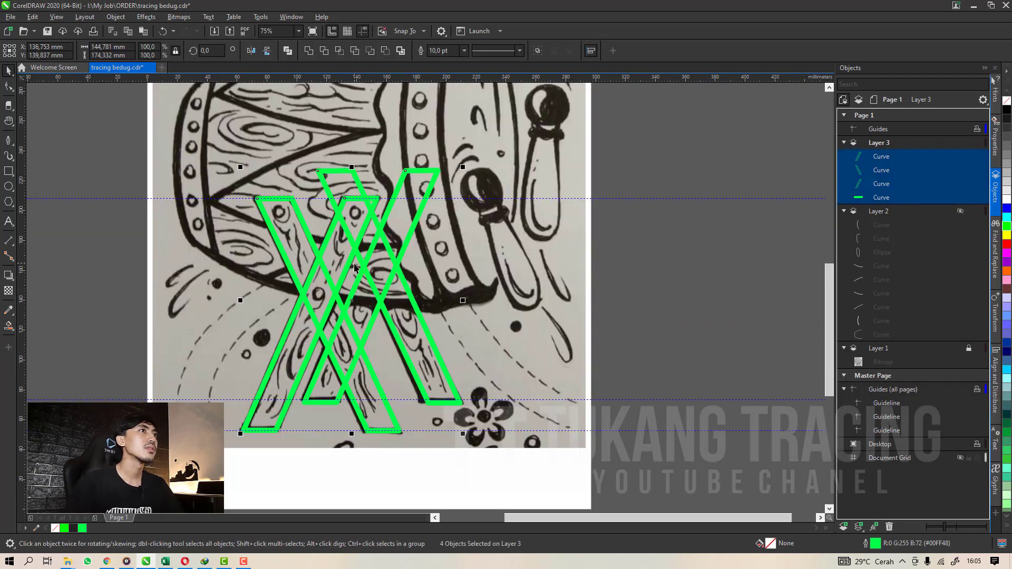
left_click_drag(298, 266, 246, 261)
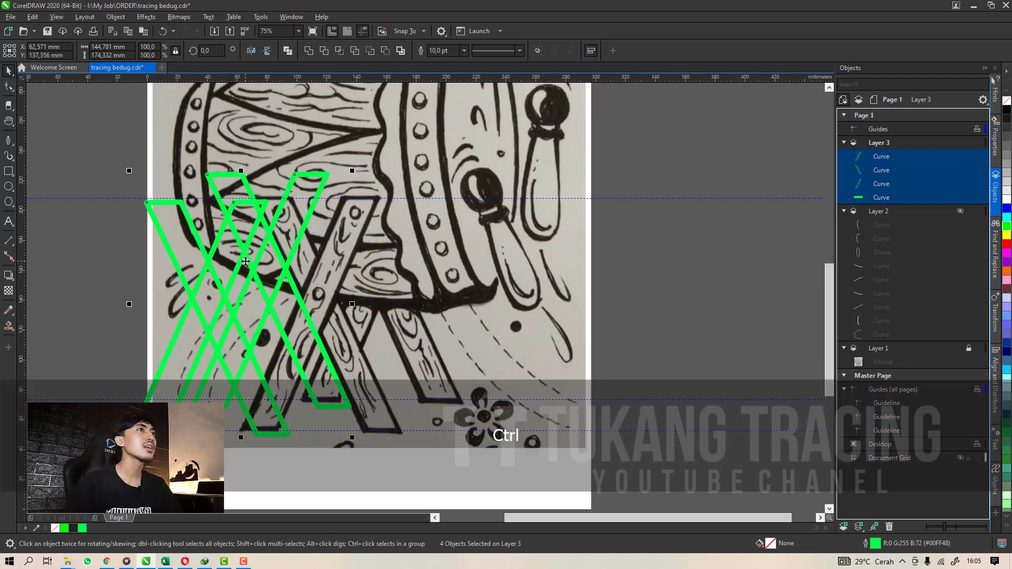
key("ctrl+z")
left_click(461, 281)
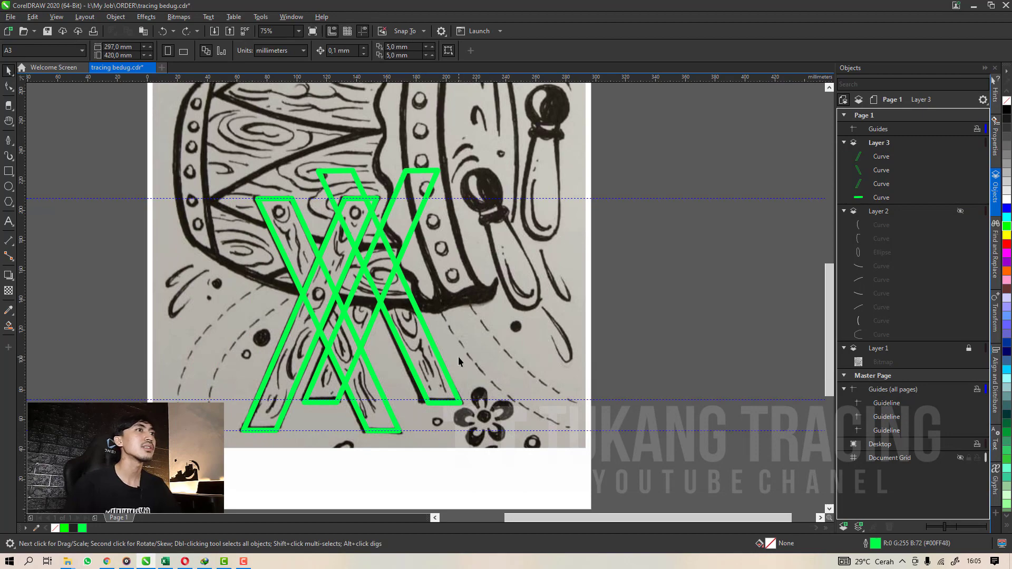
Move both rear plank copies up so their bottom edges align with the rear-leg guideline.
left_click(399, 343)
scroll(355, 368, "up", 2)
left_click(386, 267, "shift")
scroll(386, 267, "down", 1)
left_click_drag(387, 267, 387, 260)
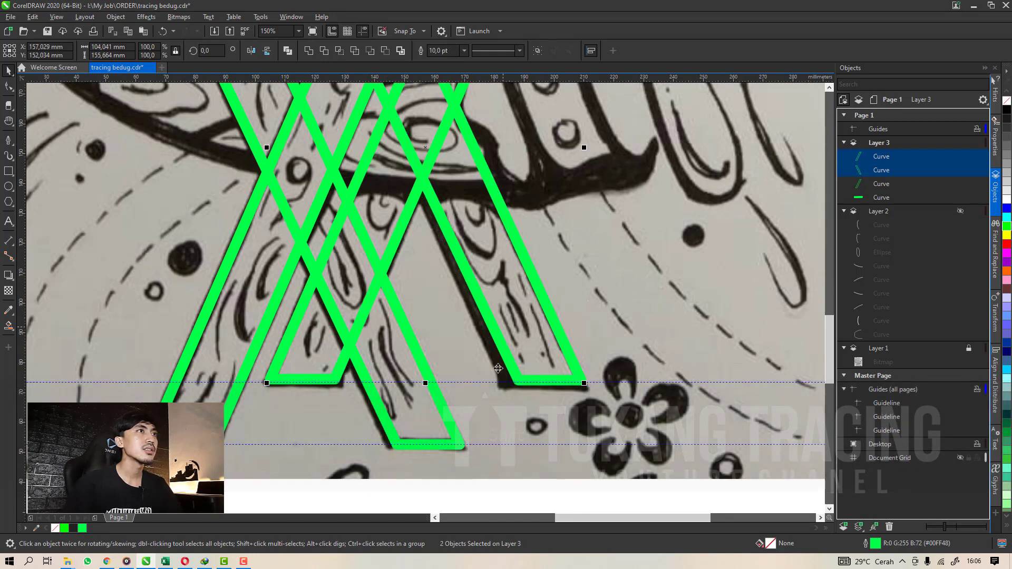
Shift the rear plank on the right slightly left onto its sketched leg, and nudge both rear planks down onto the guideline.
left_click(501, 343)
scroll(548, 382, "up", 1)
left_click_drag(546, 379, 545, 380)
scroll(512, 381, "down", 1)
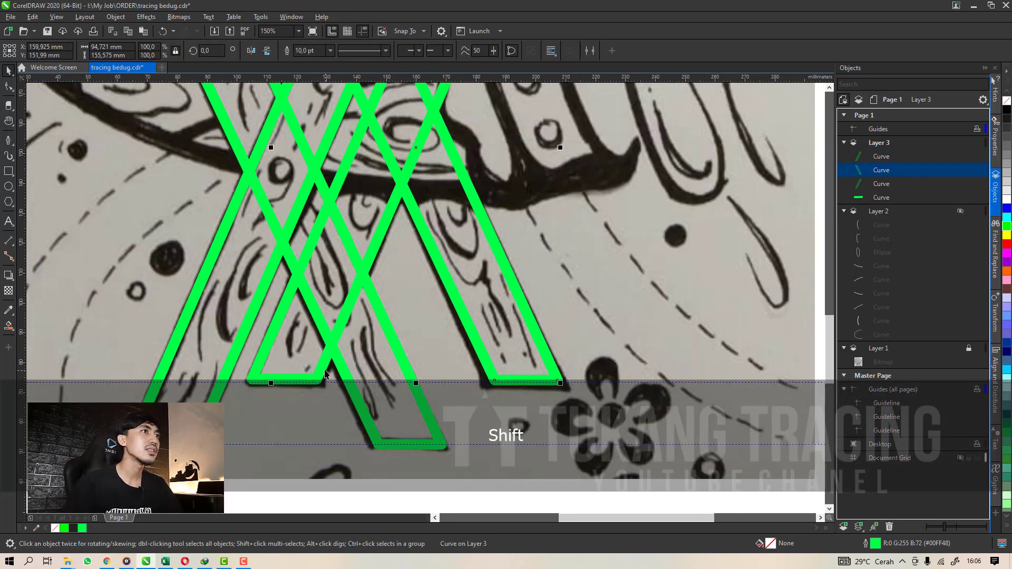
left_click(325, 374, "shift")
key("Down")
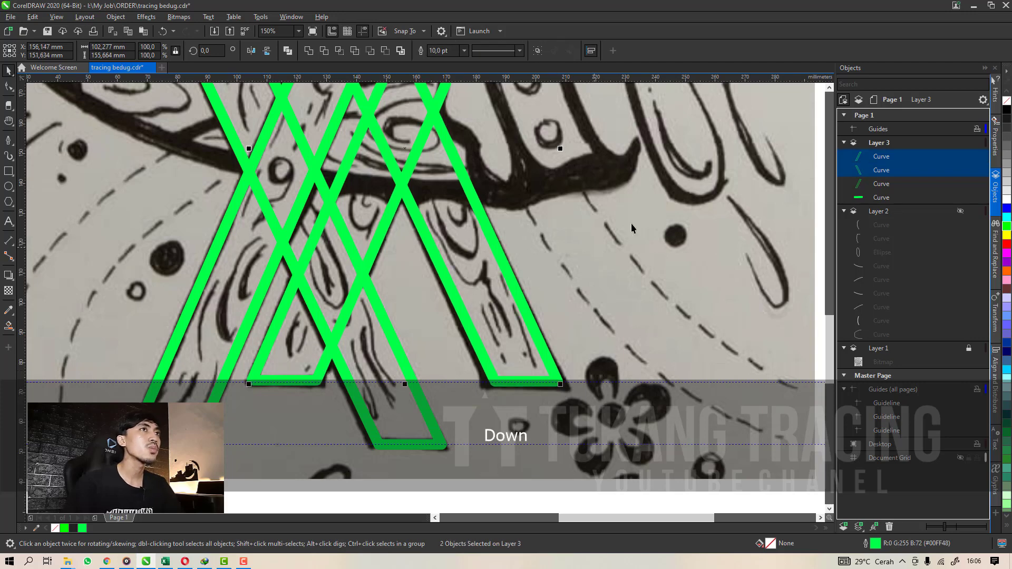
left_click(603, 241)
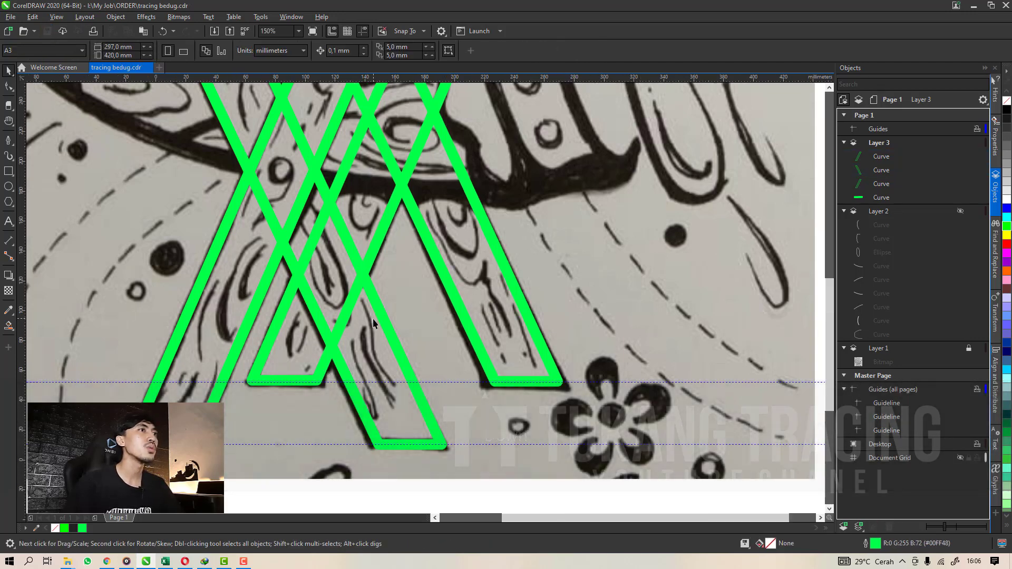
scroll(372, 318, "down", 2)
left_click(244, 561)
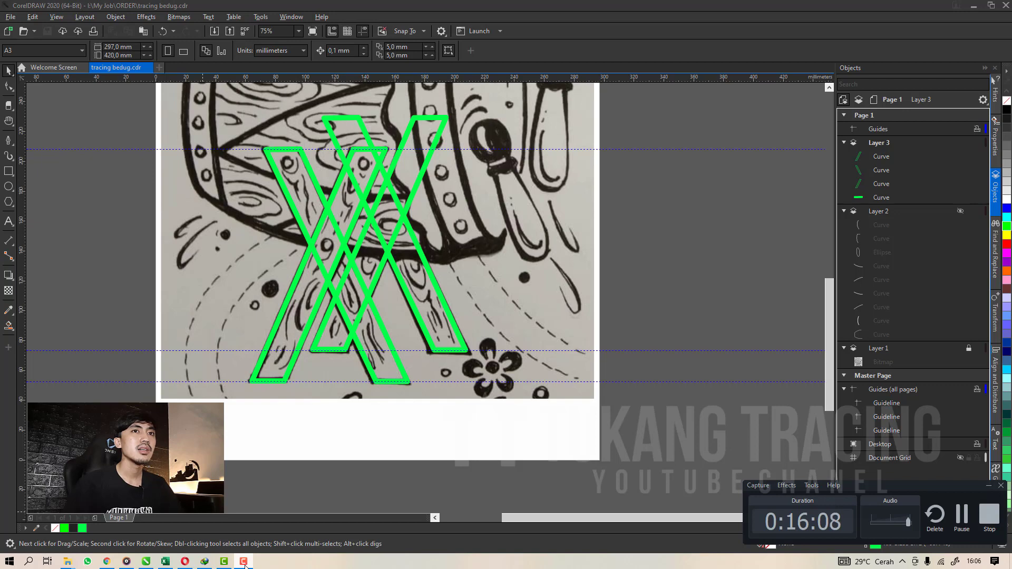
left_click(244, 561)
scroll(390, 234, "up", 2)
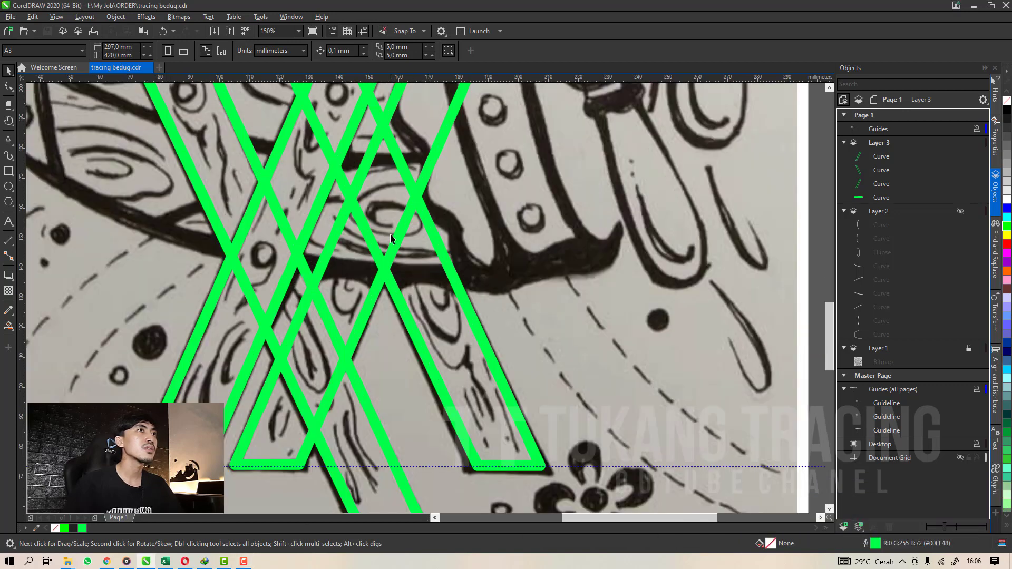
scroll(379, 279, "down", 2)
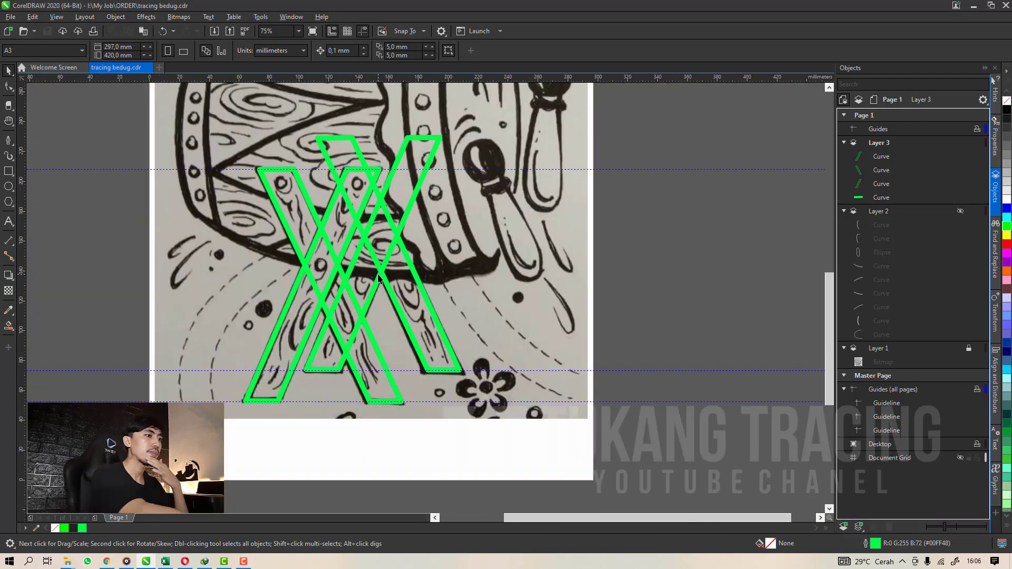
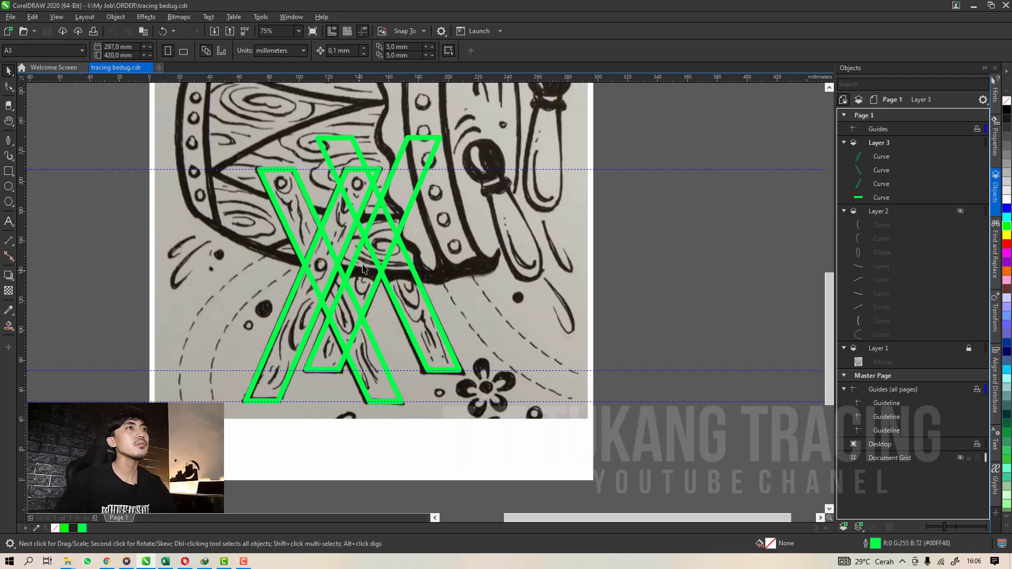
scroll(369, 255, "up", 1)
left_click(391, 285)
key("ctrl+z")
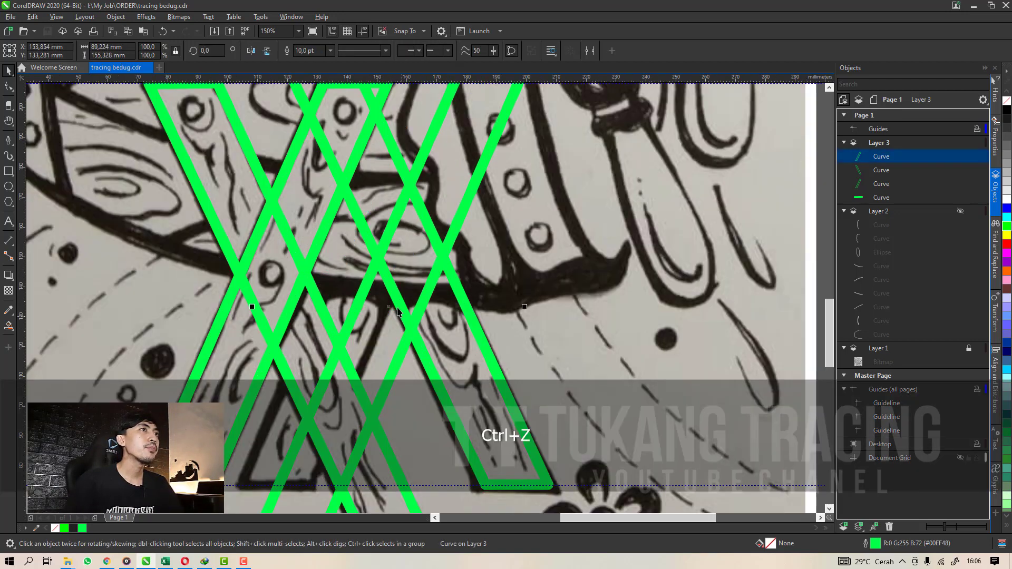
scroll(394, 295, "down", 1)
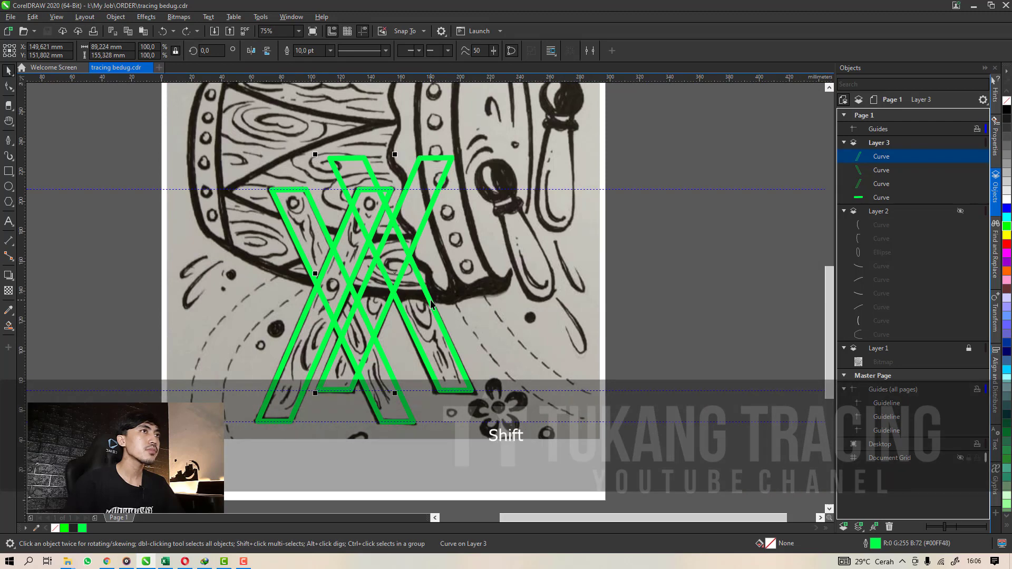
left_click(422, 274, "shift")
scroll(415, 274, "up", 1)
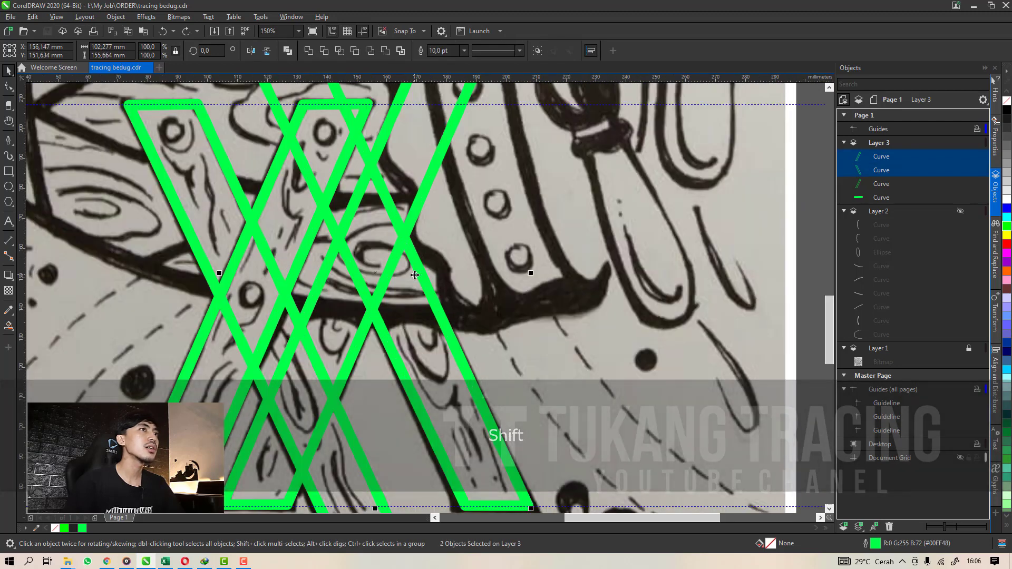
scroll(414, 275, "down", 1)
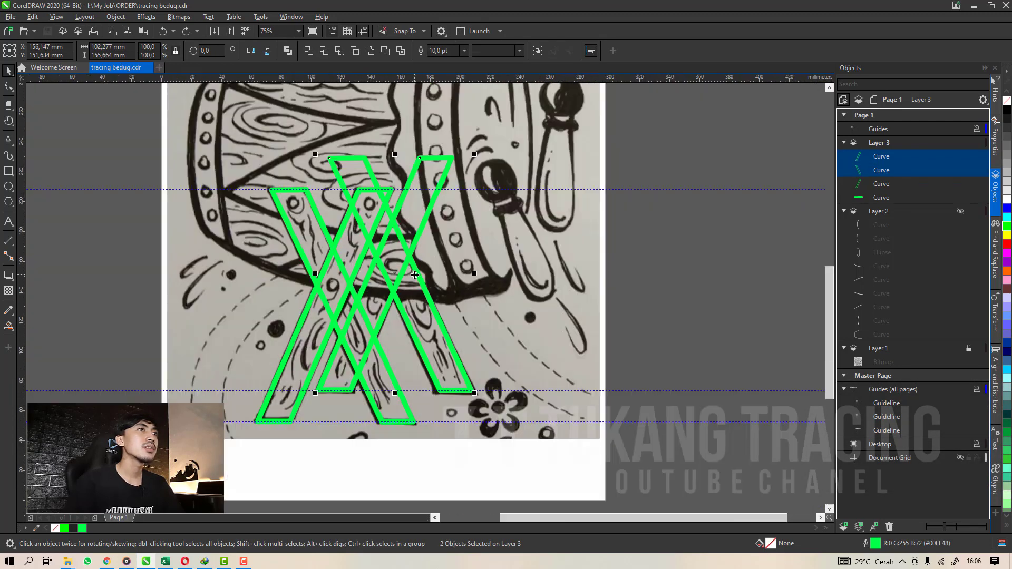
left_click(451, 286)
left_click_drag(426, 291, 450, 317)
key("ctrl+z")
right_click(55, 530)
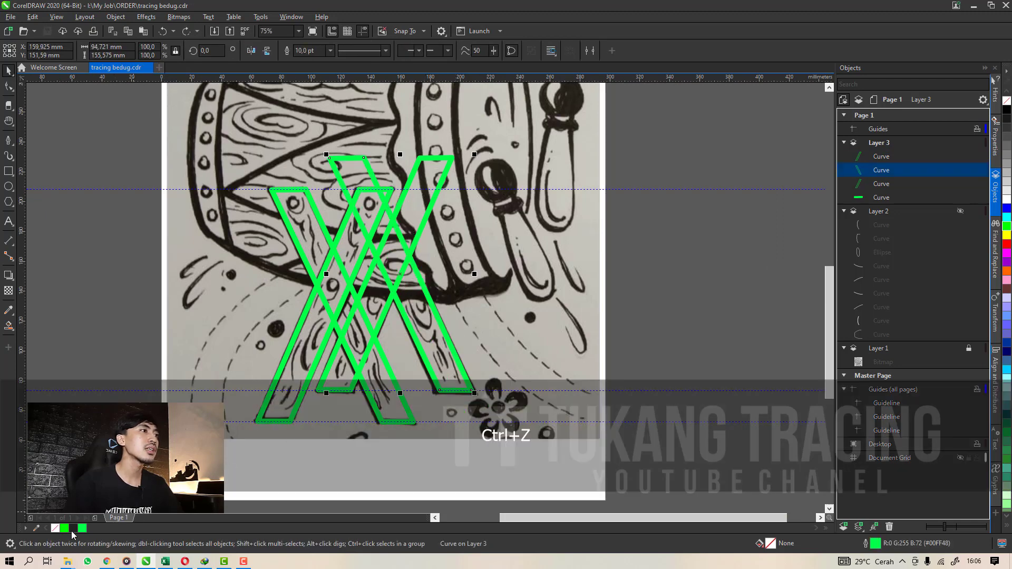
Convert the outlines of all four stand planks to objects.
scroll(388, 317, "up", 1)
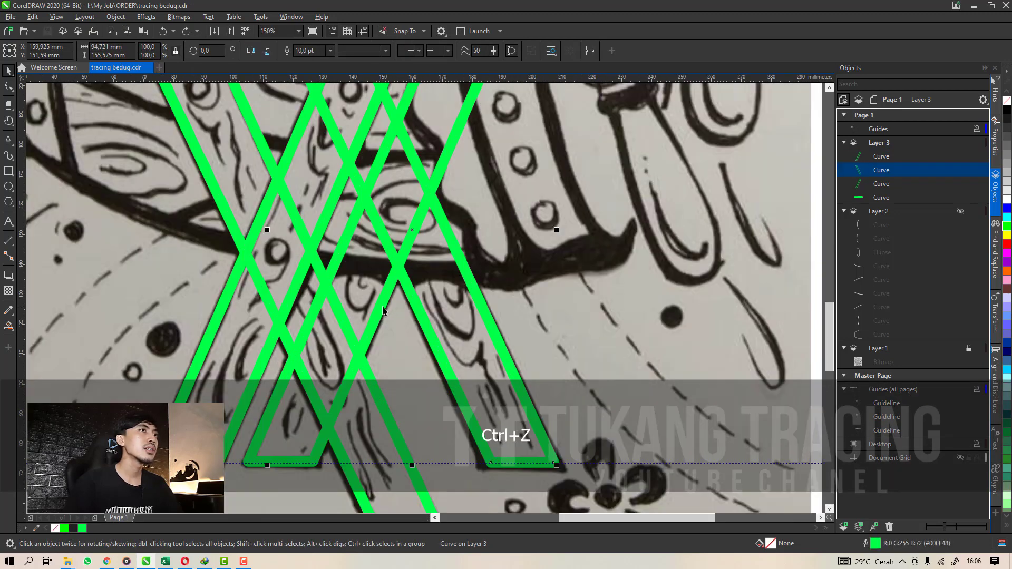
left_click(382, 310, "shift")
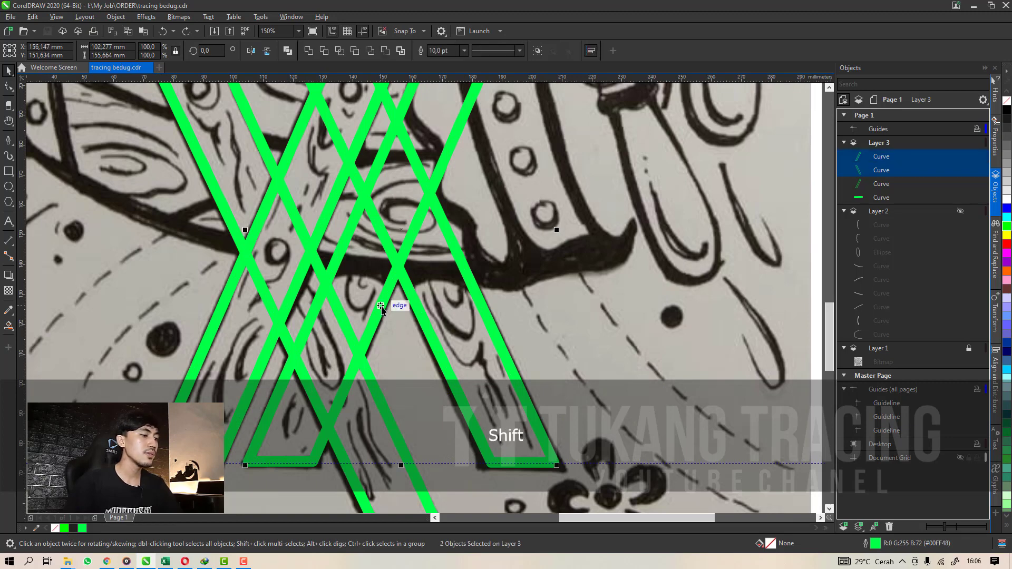
key("ctrl+shift+q")
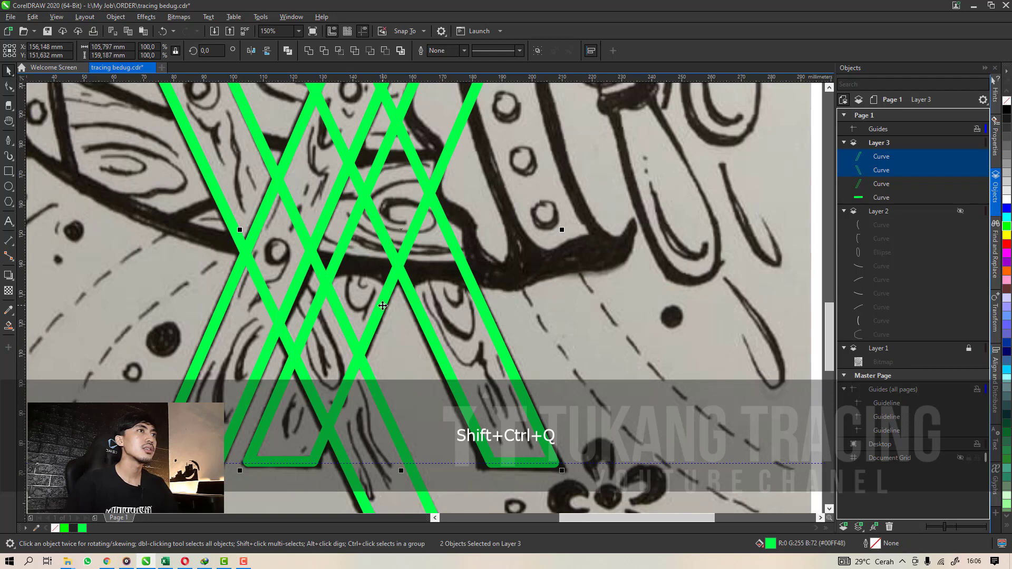
scroll(398, 311, "down", 1)
left_click(416, 409)
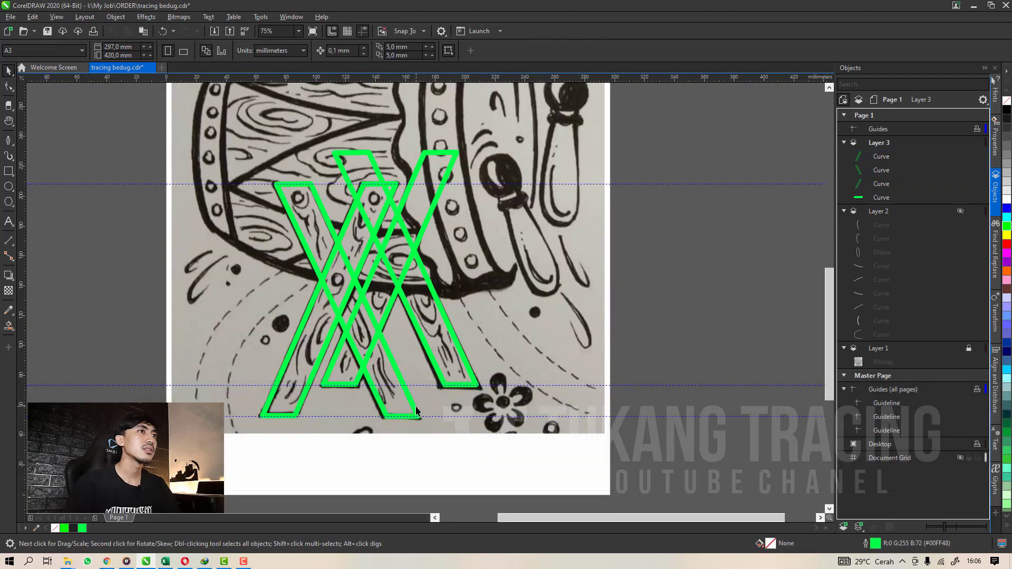
key("ctrl+shift+q")
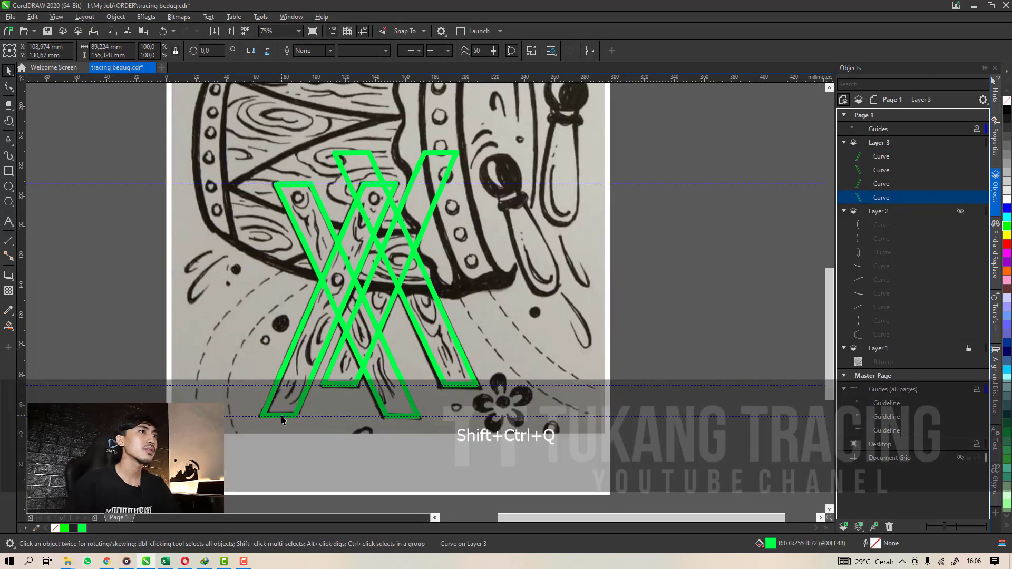
key("ctrl+shift+q")
scroll(422, 337, "down", 1)
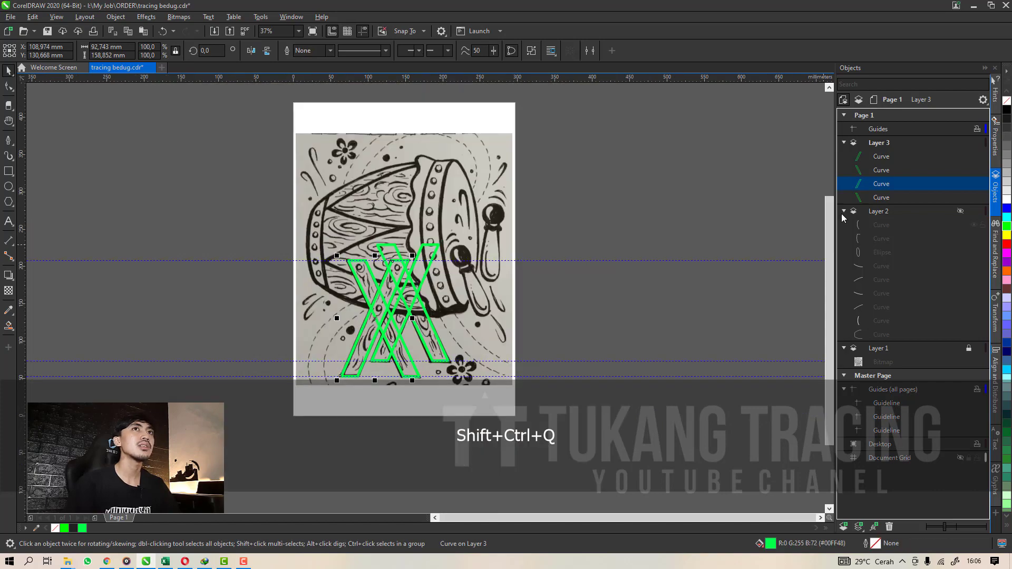
Try a red hairline outline on the front plank leaning from upper left to lower right, and undo it.
scroll(414, 356, "up", 2)
key("ctrl+z")
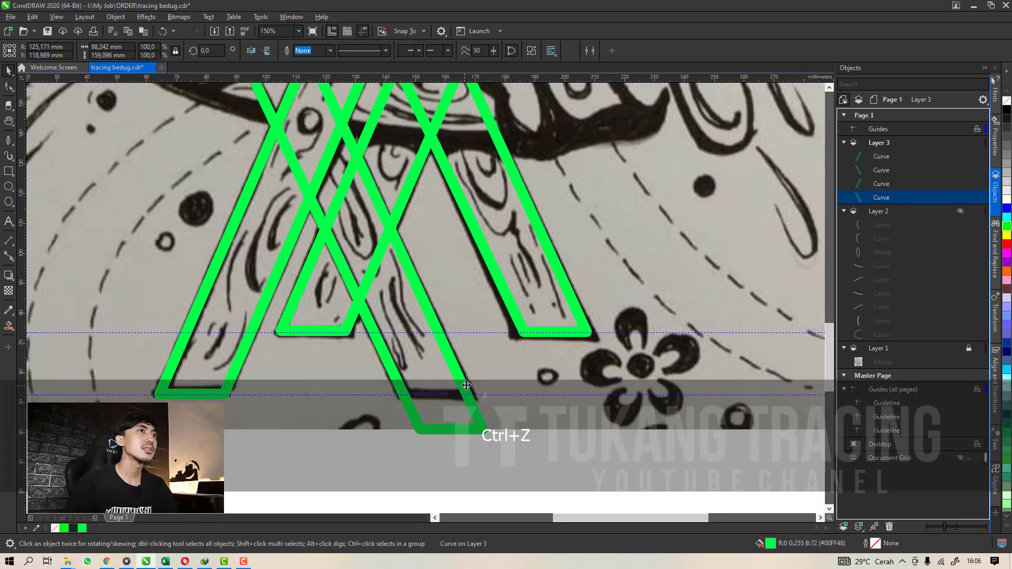
scroll(465, 385, "up", 2)
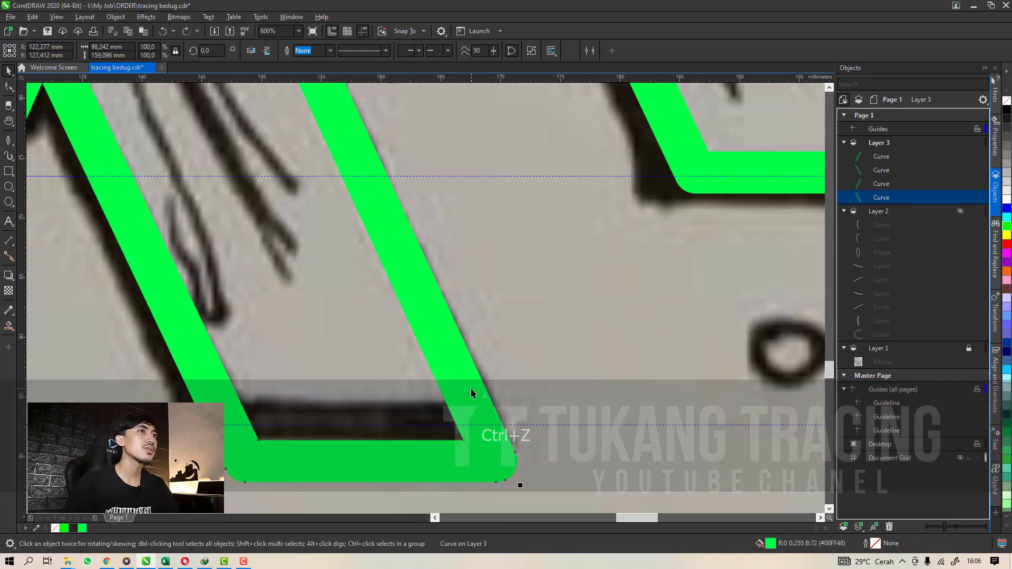
right_click(1006, 241)
left_click(329, 51)
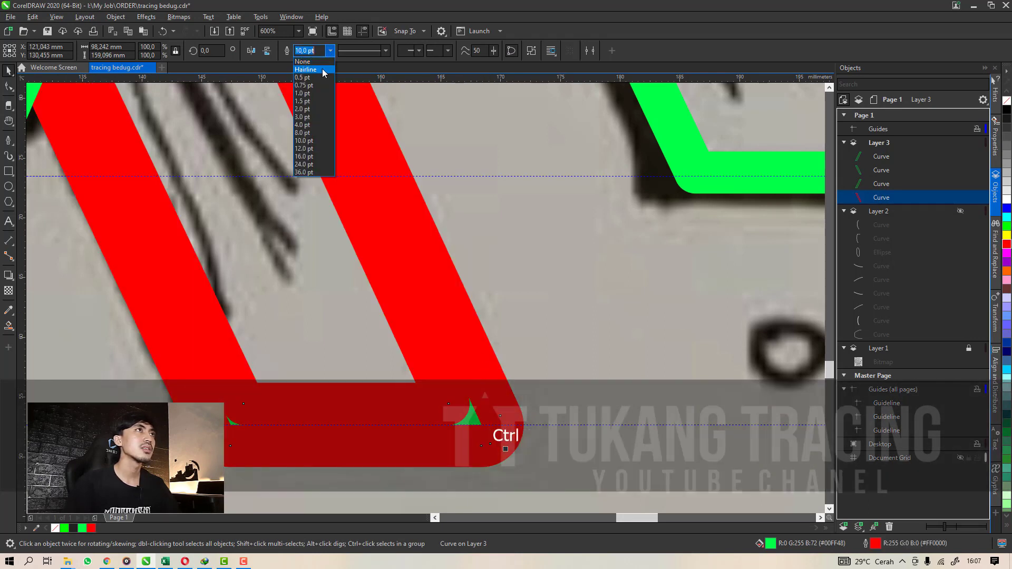
left_click(308, 67)
scroll(440, 283, "up", 2)
key("ctrl+z")
key("ctrl+z")
scroll(424, 269, "down", 4)
scroll(432, 334, "down", 2)
left_click_drag(527, 366, 235, 117)
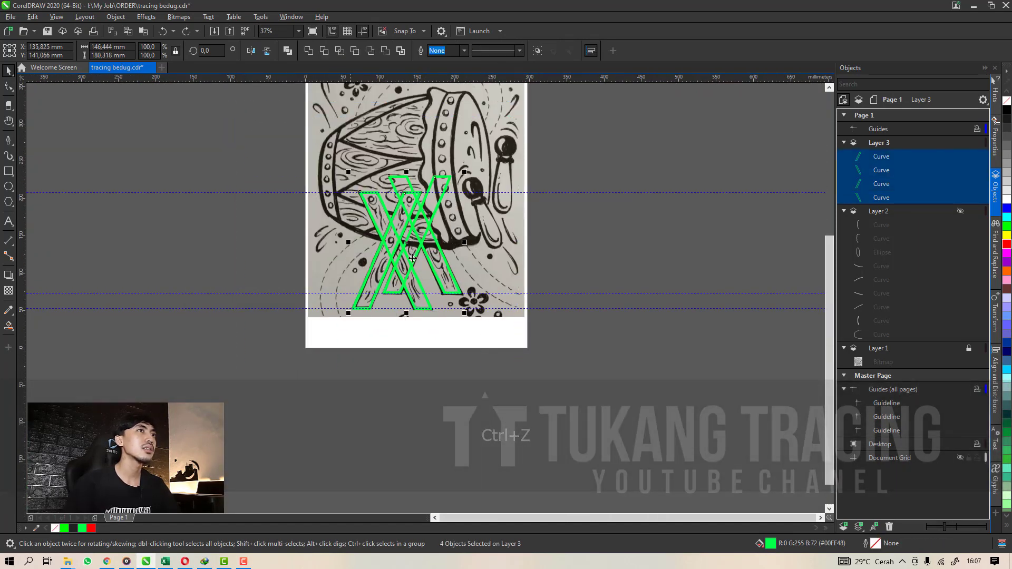
scroll(440, 224, "up", 1)
scroll(423, 283, "up", 2)
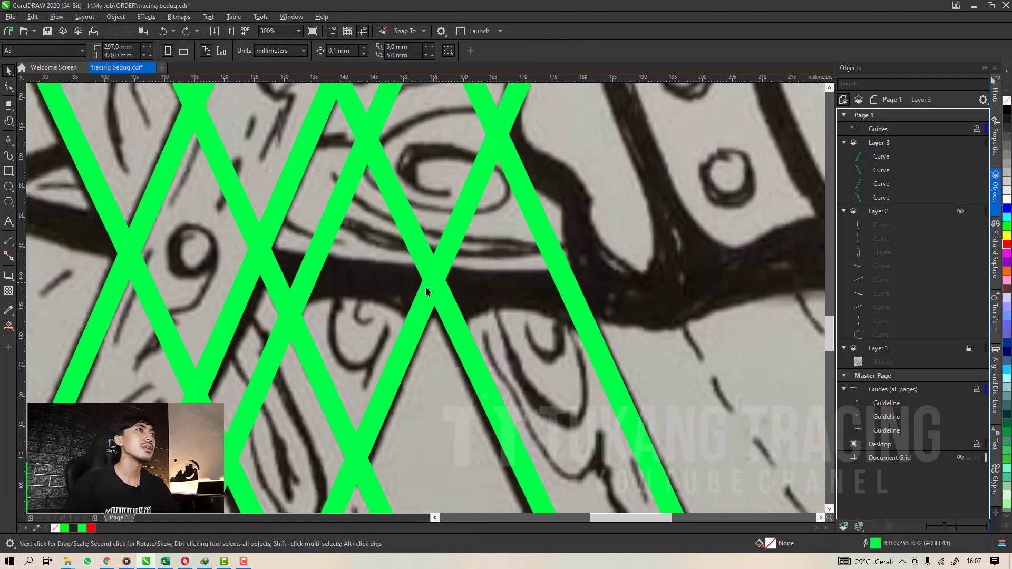
left_click(447, 313, "ctrl")
left_click_drag(447, 313, 453, 346)
key("ctrl+z")
scroll(387, 308, "down", 1)
left_click(545, 284)
scroll(305, 288, "down", 1)
scroll(337, 269, "up", 1)
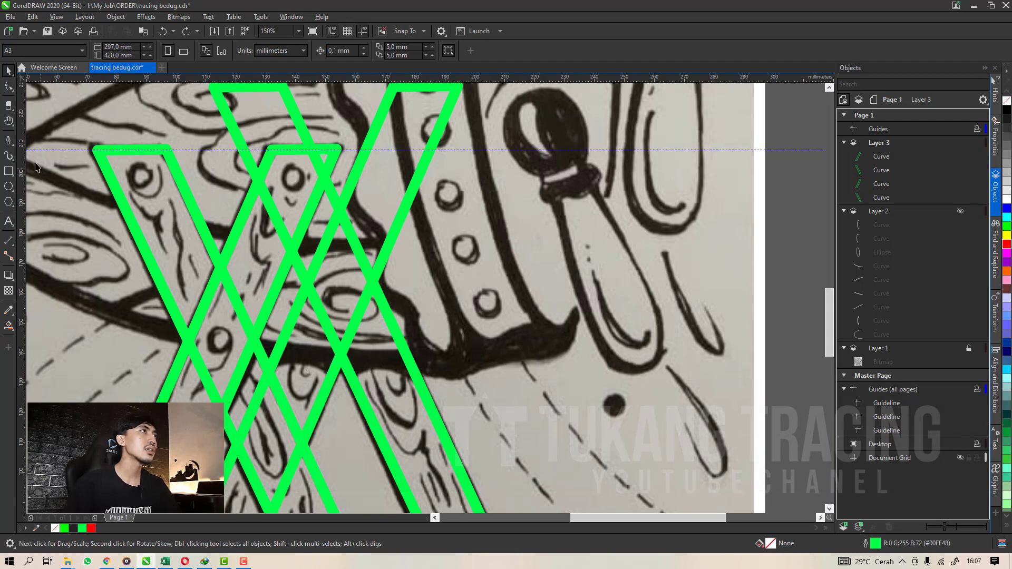
Draw a closed polygon over the rear planks' upper parts, its base following the drum's lower edge, and make its outline red.
left_click(7, 141)
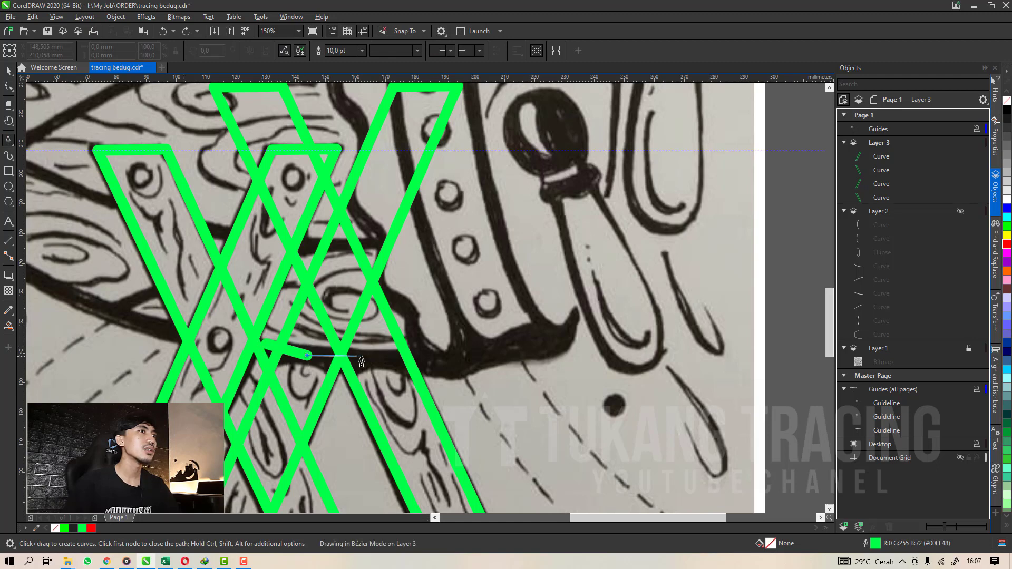
left_click(297, 356)
left_click(437, 359)
scroll(452, 364, "down", 1)
left_click(517, 349)
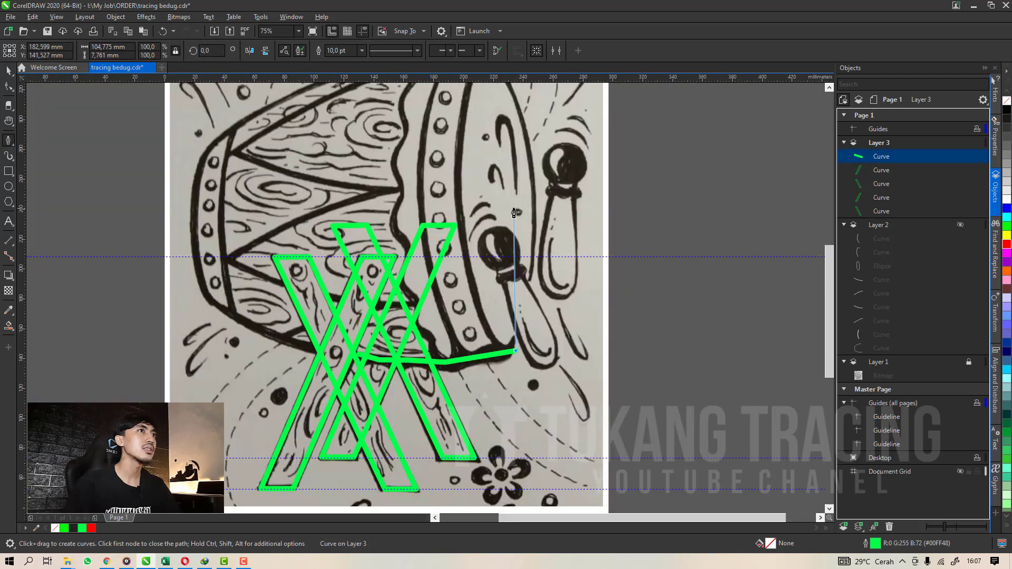
left_click(513, 208)
left_click(455, 139)
left_click(327, 149)
left_click(327, 349)
scroll(327, 349, "up", 1)
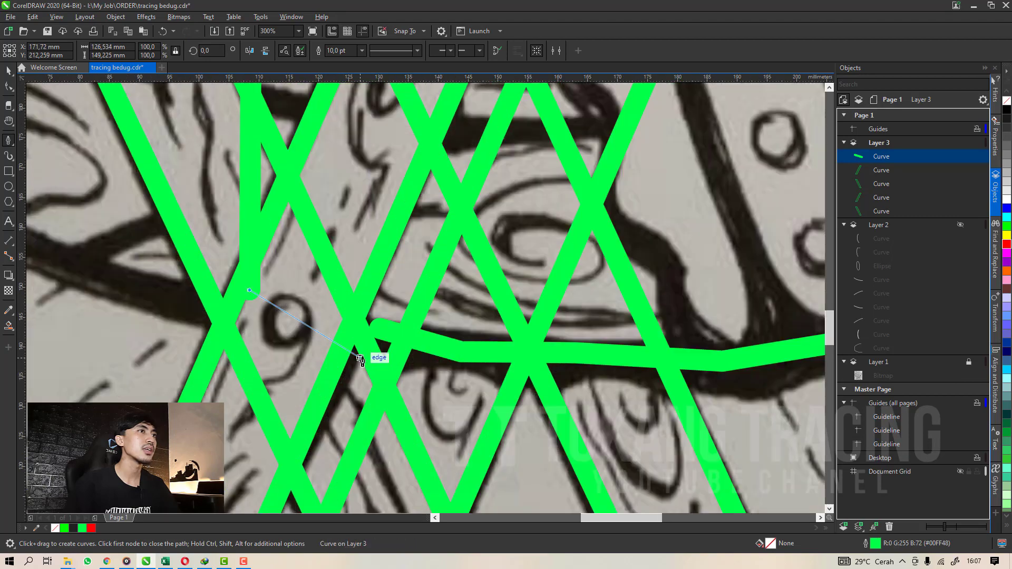
key("space")
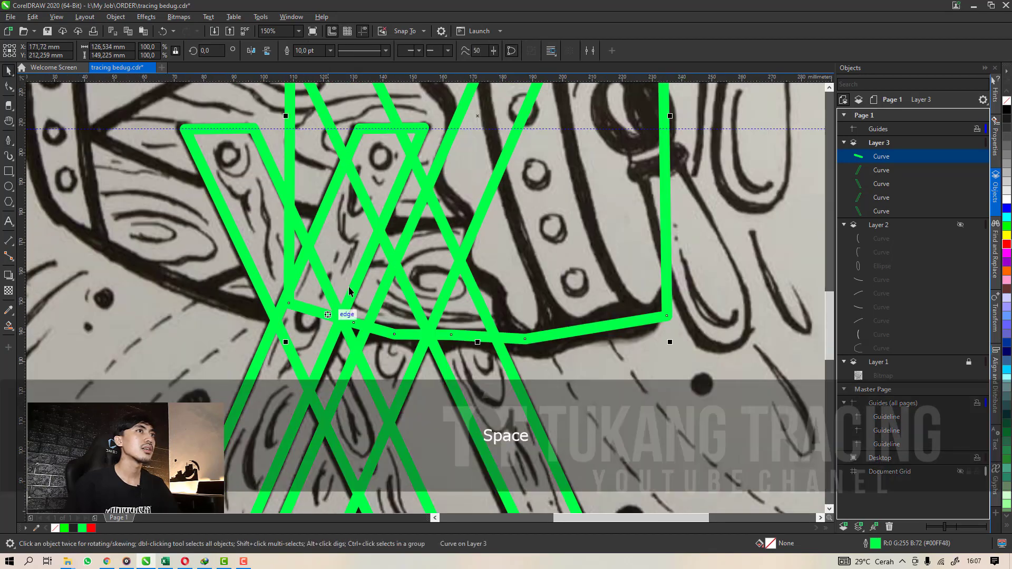
scroll(348, 287, "down", 1)
right_click(91, 528)
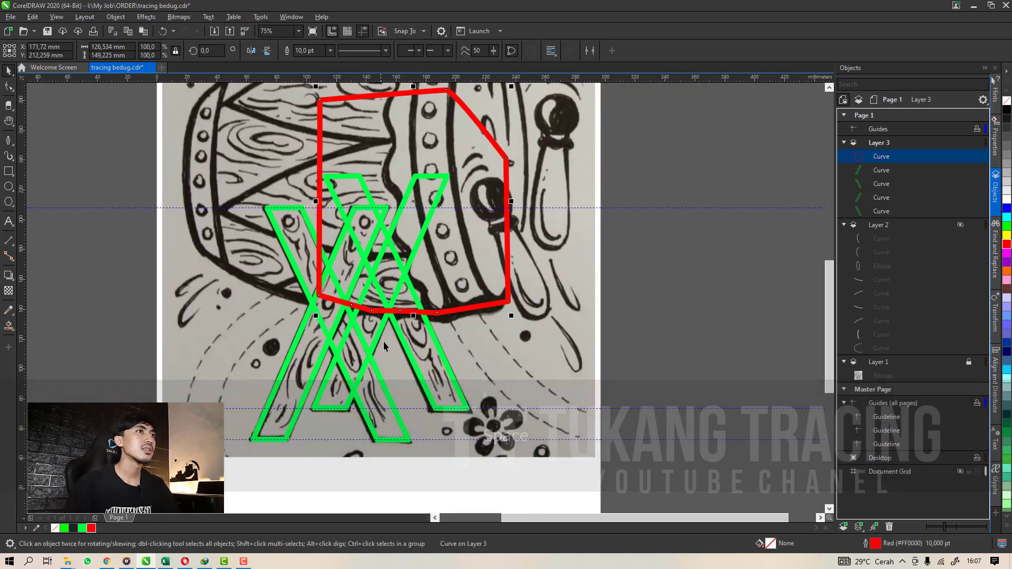
Trim both rear planks with the red polygon and delete the polygon.
left_click(399, 340, "shift")
left_click(325, 52)
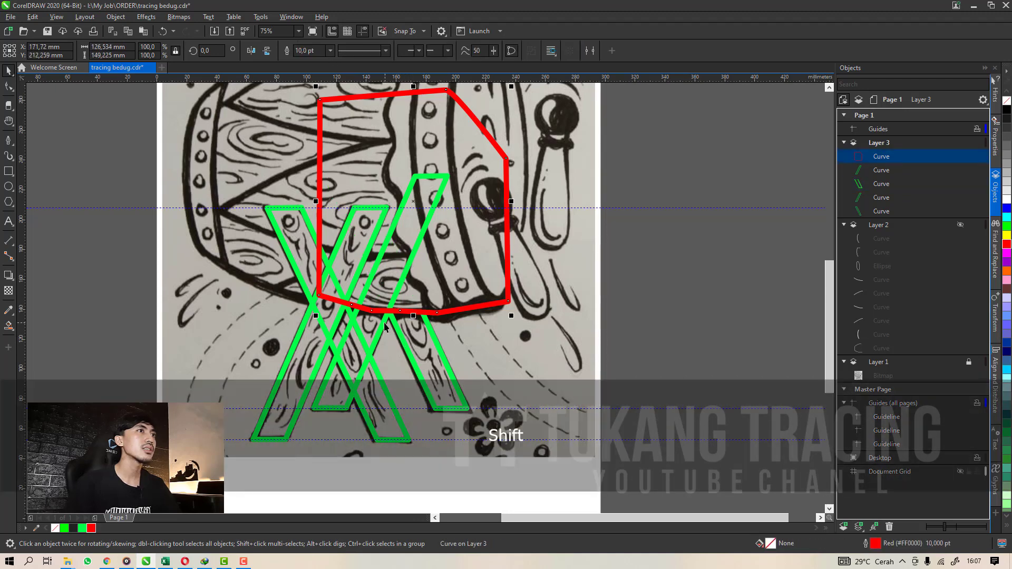
left_click(385, 324, "shift")
left_click(325, 52)
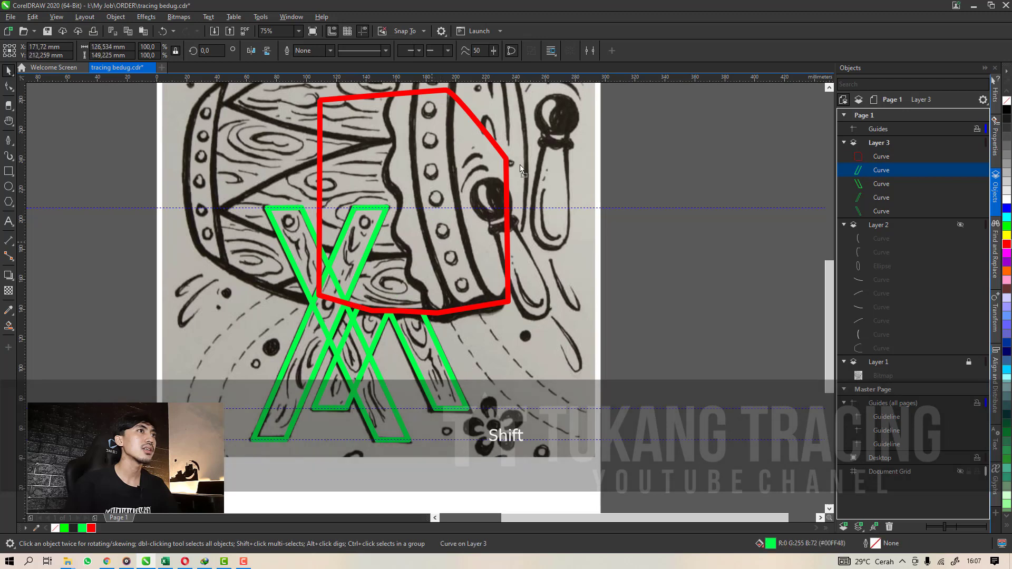
left_click_drag(432, 244, 523, 164)
key("Delete")
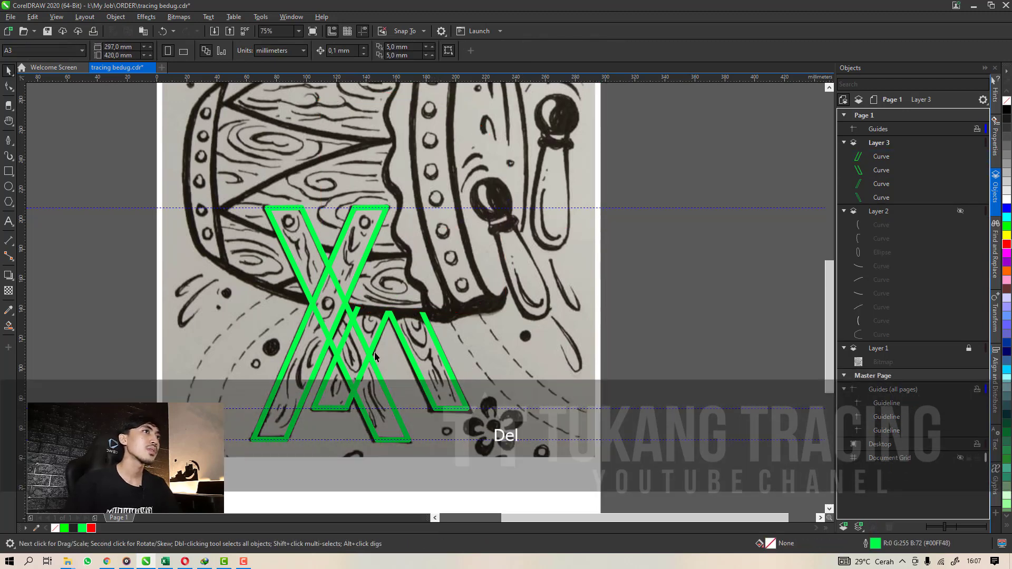
Try moving both front planks aside to uncover the sketch, and undo the move.
left_click(340, 294)
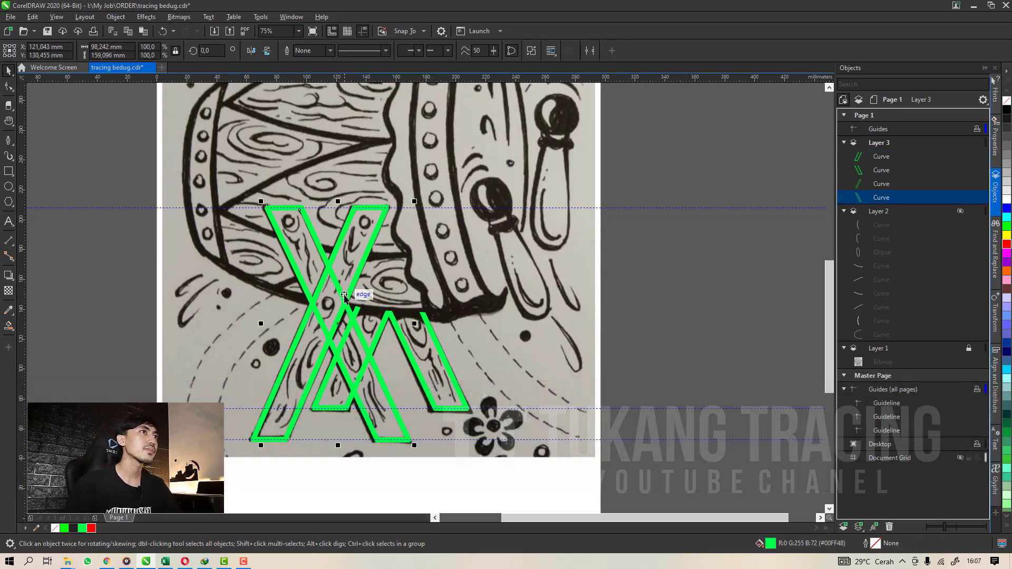
left_click_drag(340, 294, 207, 293)
key("ctrl+z")
left_click(352, 280, "shift")
left_click_drag(352, 279, 218, 281)
scroll(313, 293, "up", 3)
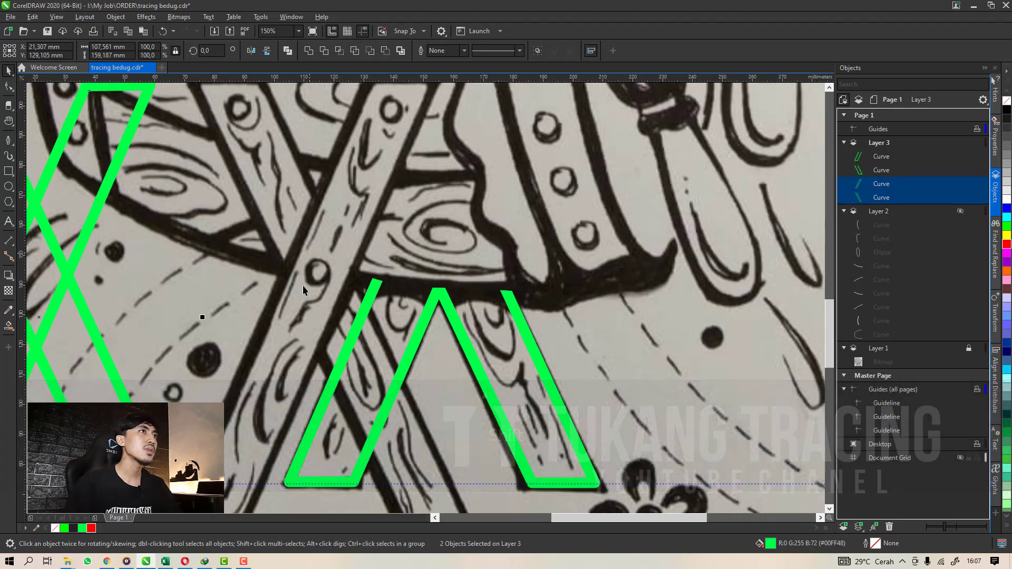
key("ctrl+z")
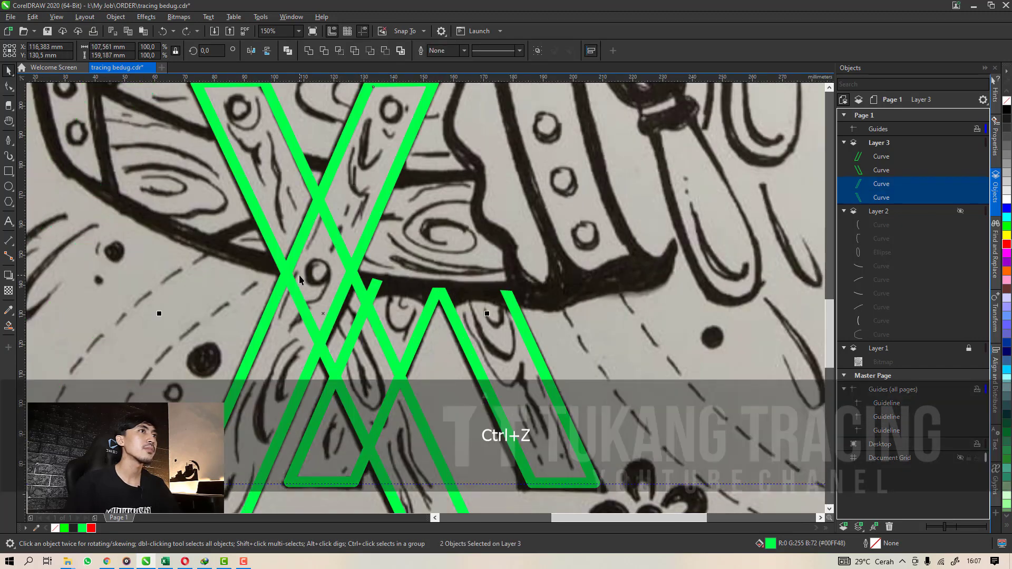
key("ctrl+shift+z")
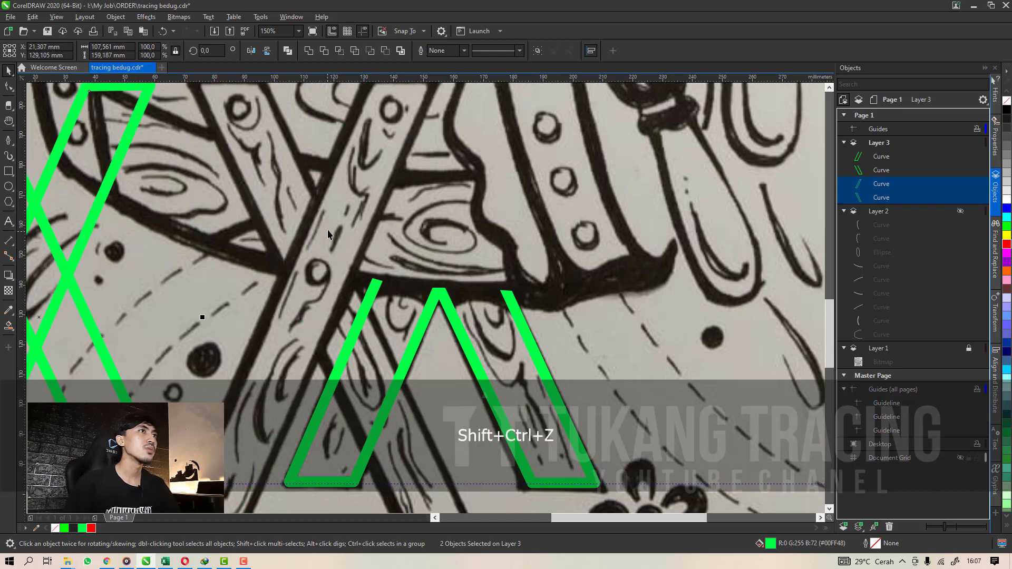
key("ctrl+z")
left_click(334, 231)
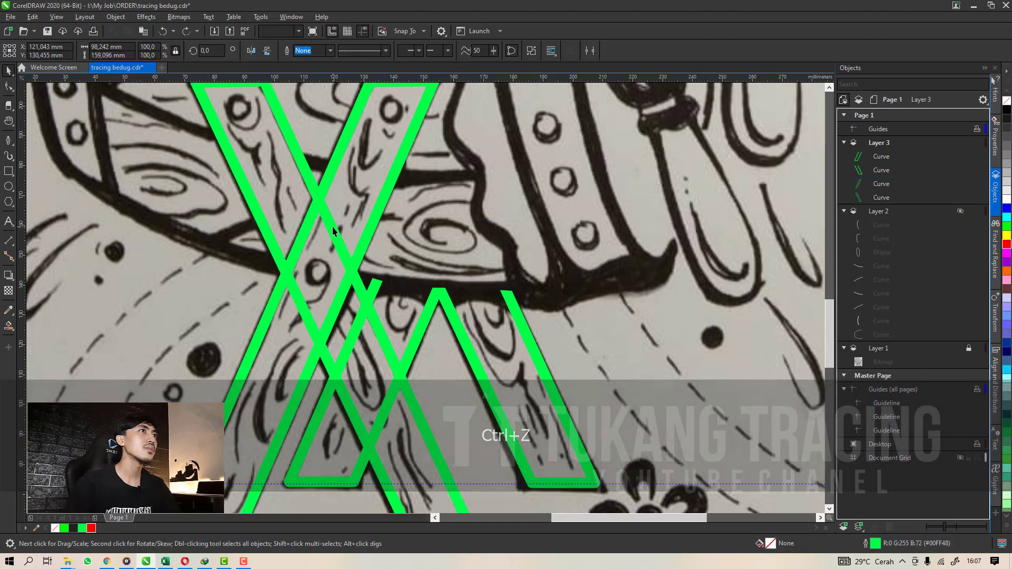
left_click(9, 87)
scroll(310, 192, "up", 1)
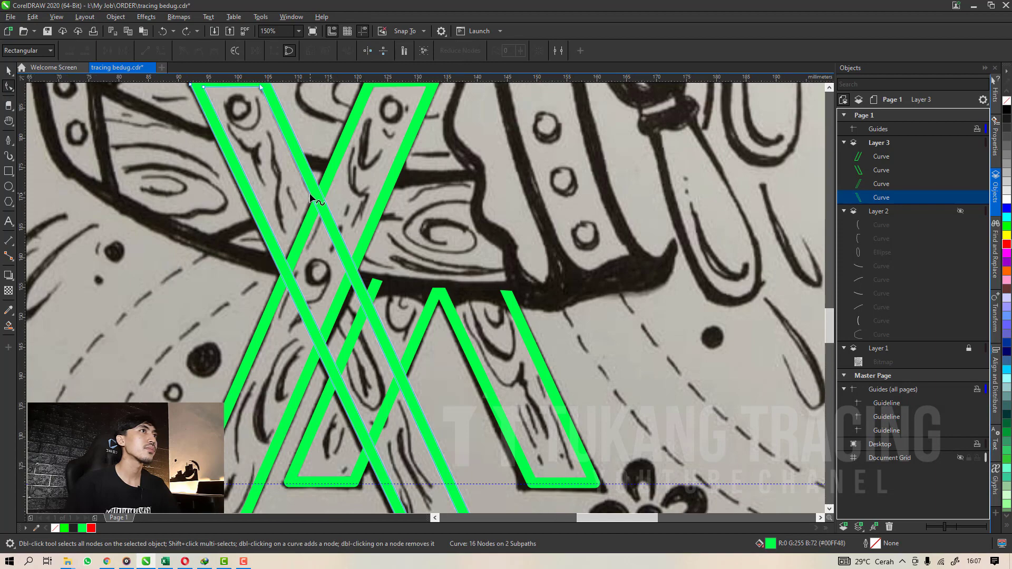
key("space")
left_click(8, 142)
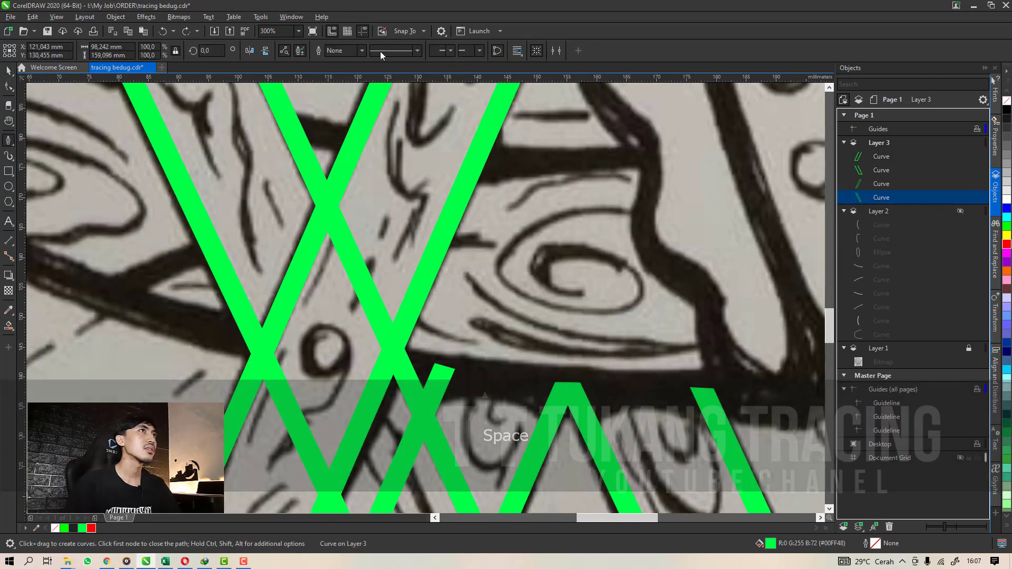
scroll(313, 146, "down", 1)
key("space")
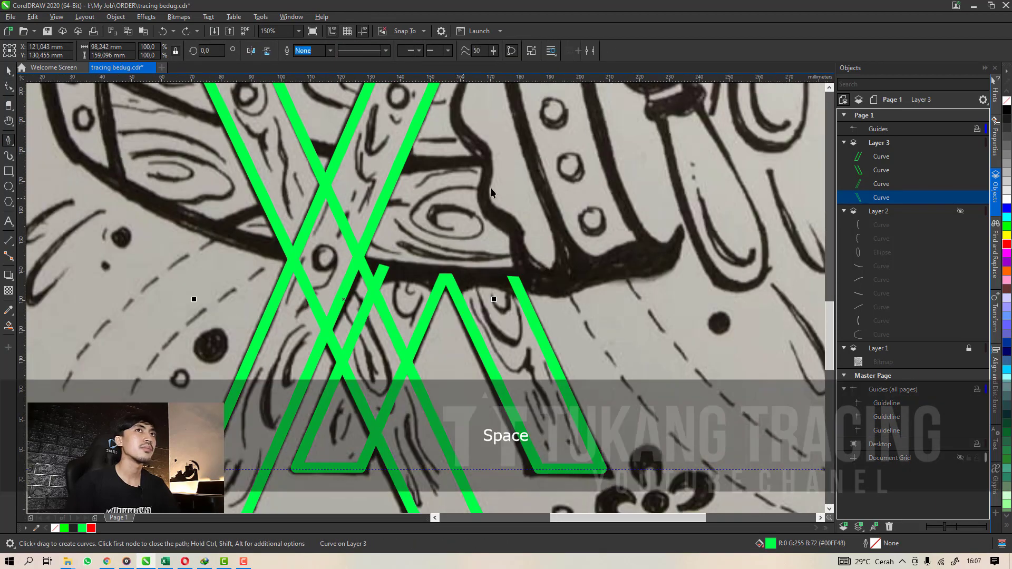
Draw a closed Hairline polygon over the front planks' crossing, with its long sides running along the upper-right-to-lower-left plank.
left_click(8, 140)
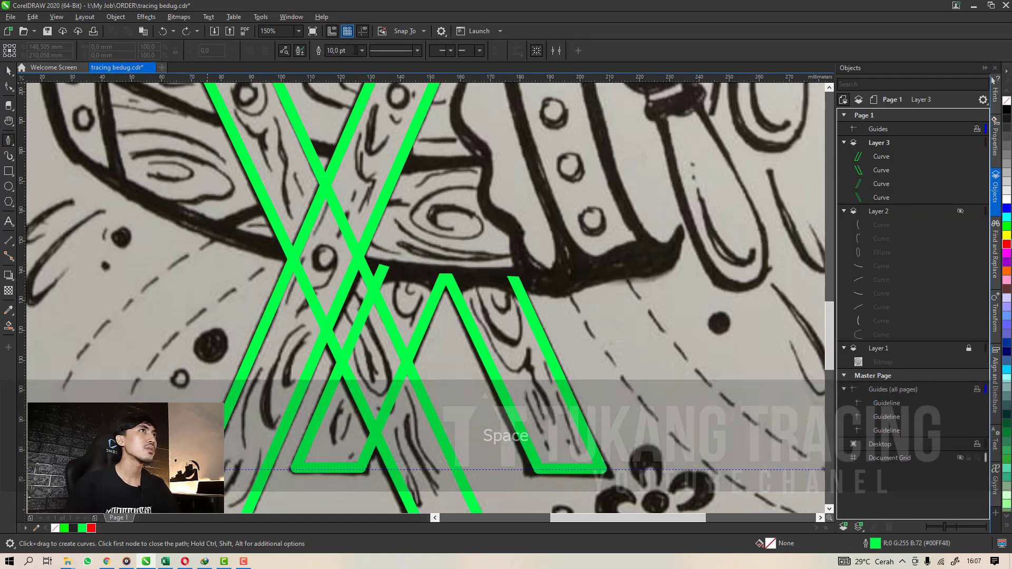
left_click(362, 50)
left_click(352, 69)
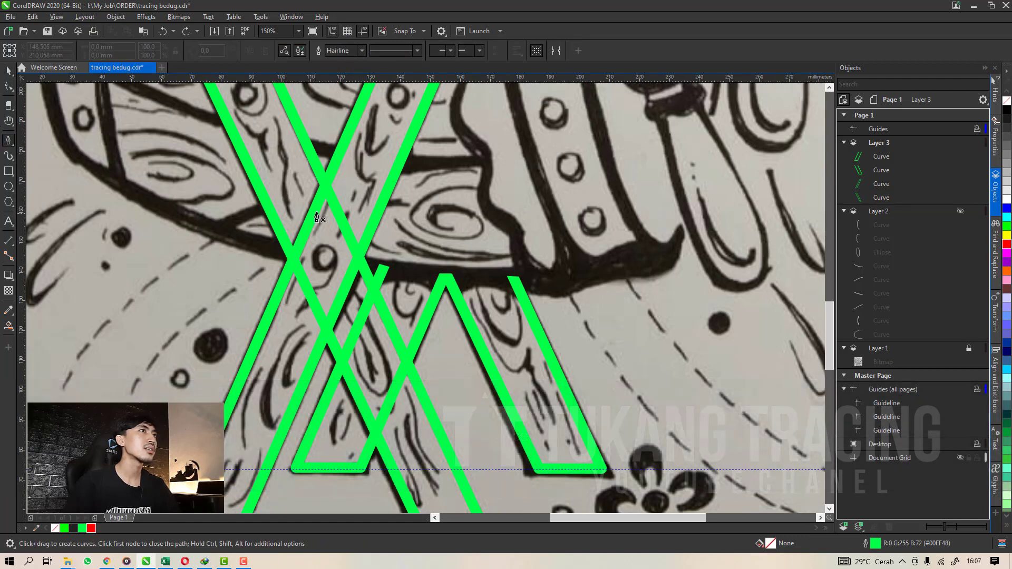
scroll(322, 214, "up", 1)
double_click(248, 380)
left_click(316, 465)
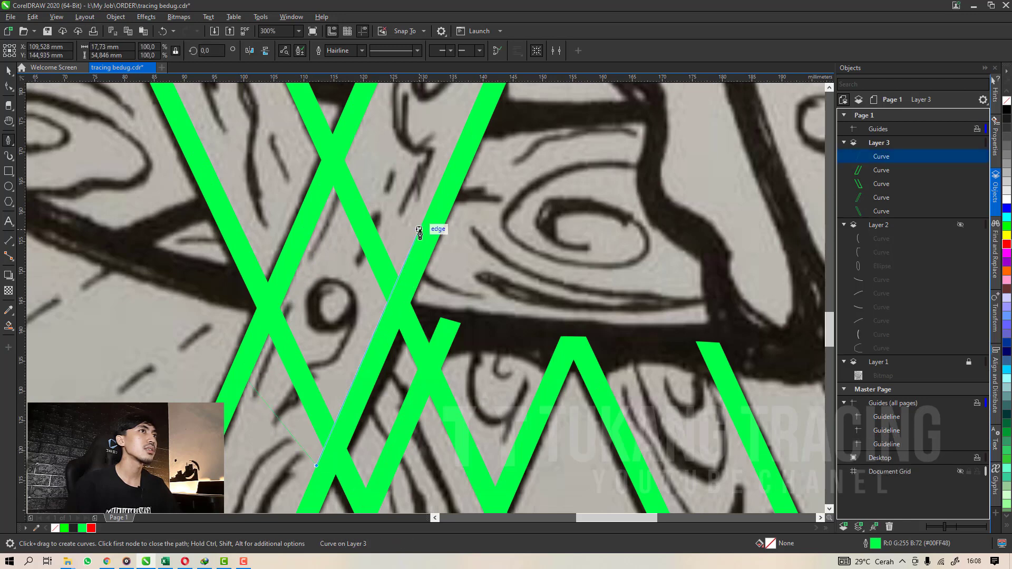
left_click(370, 144)
left_click(9, 85)
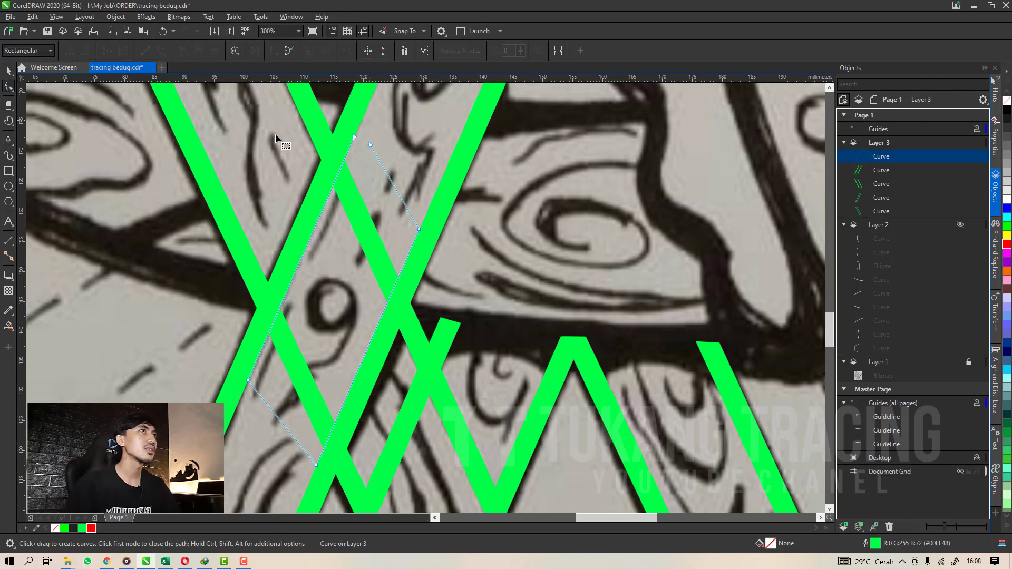
key("space")
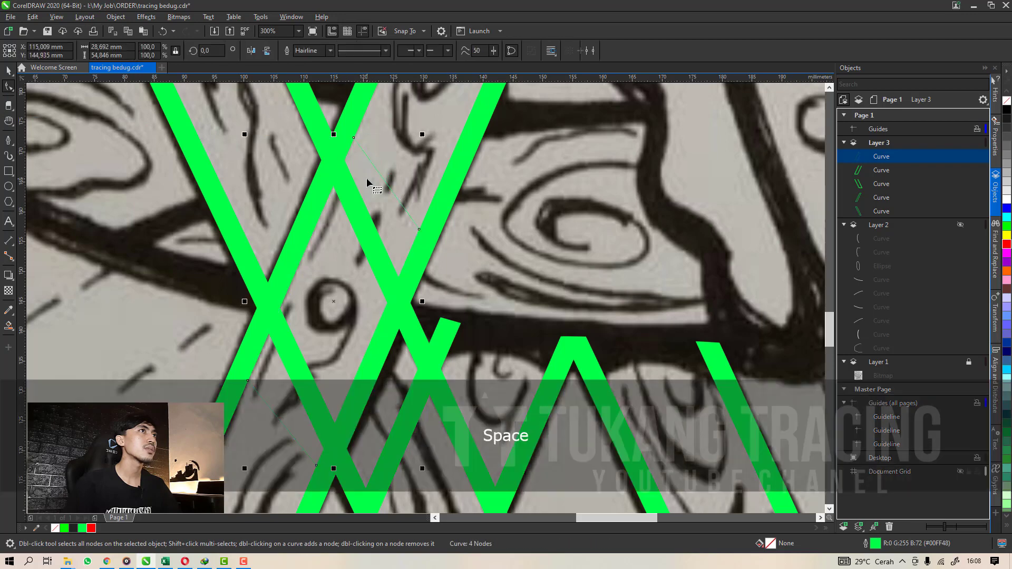
Trim the upper-left-to-lower-right front plank with the hairline polygon so it passes behind the other plank, and delete the polygon.
scroll(350, 168, "down", 3)
left_click(332, 156, "shift")
left_click_drag(332, 156, 325, 173)
key("ctrl+z")
scroll(331, 153, "up", 1)
left_click(325, 56)
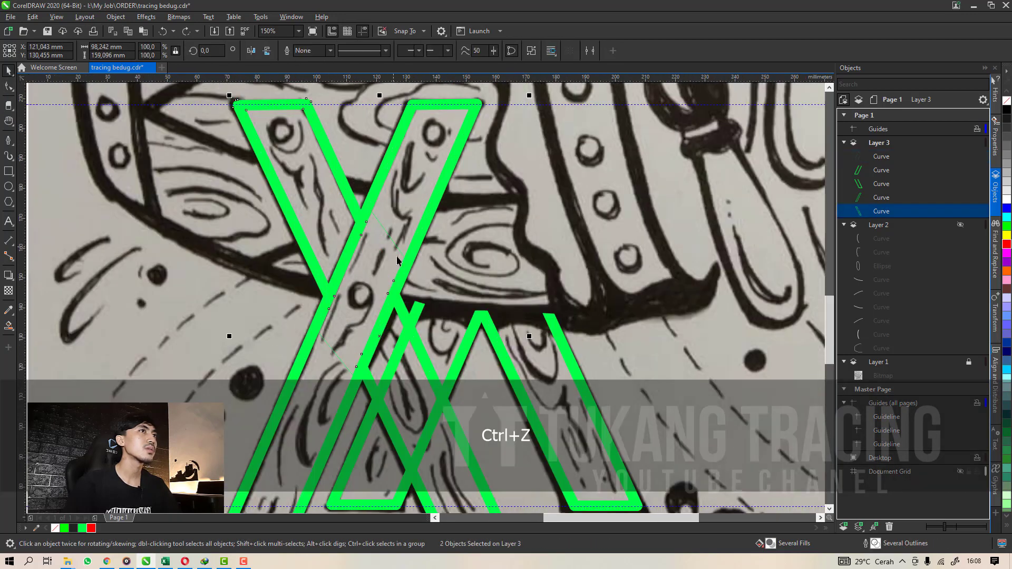
left_click(385, 255)
key("d")
scroll(356, 254, "down", 3)
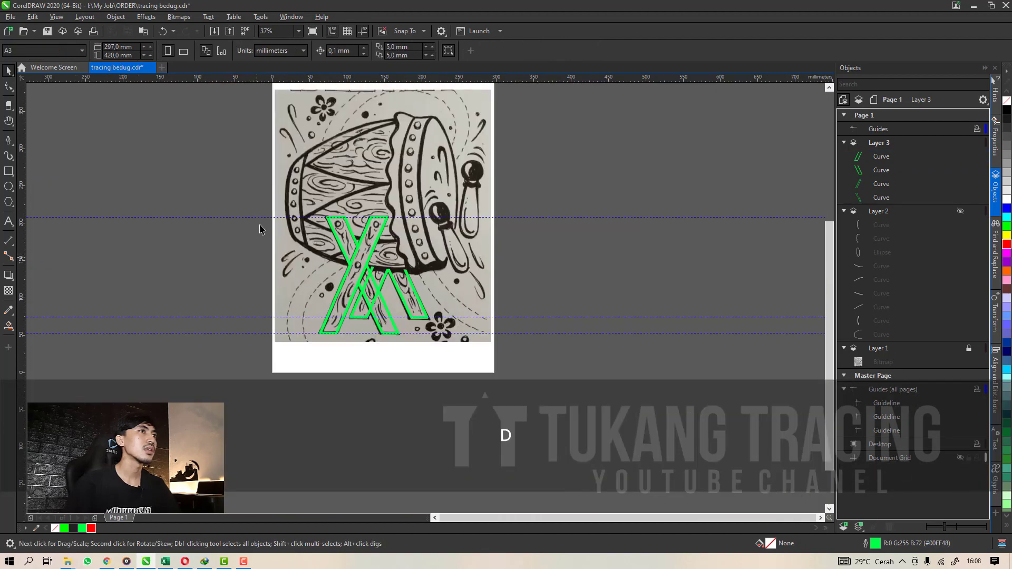
Try moving all four stand plank curves off the sketch to uncover it, and undo the move.
left_click_drag(524, 418, 303, 196)
left_click_drag(385, 295, 251, 316)
scroll(376, 297, "up", 2)
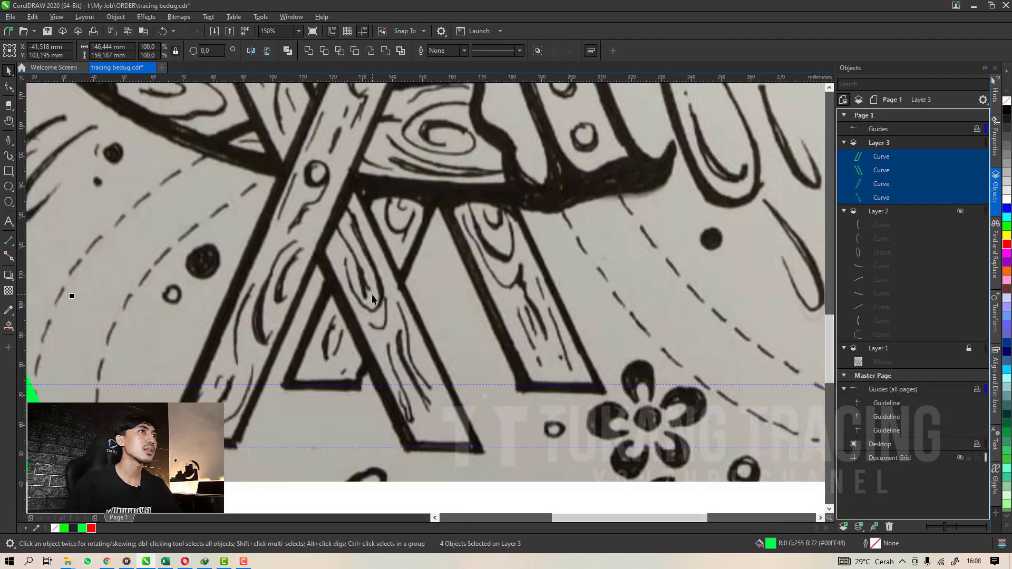
key("ctrl+z")
key("ctrl+shift+z")
key("ctrl+z")
left_click(459, 298)
Draw a straight Hairline path about 17 by 36 mm along the upper-left-to-lower-right front plank's right inner edge, aligning its upper node to that edge.
left_click(8, 141)
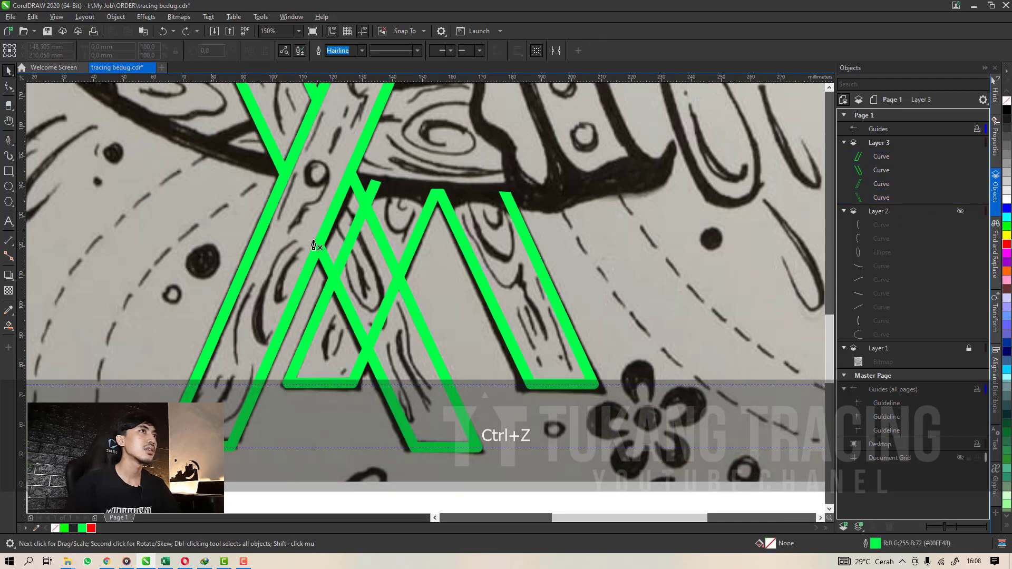
scroll(319, 241, "up", 1)
left_click(397, 191, "ctrl")
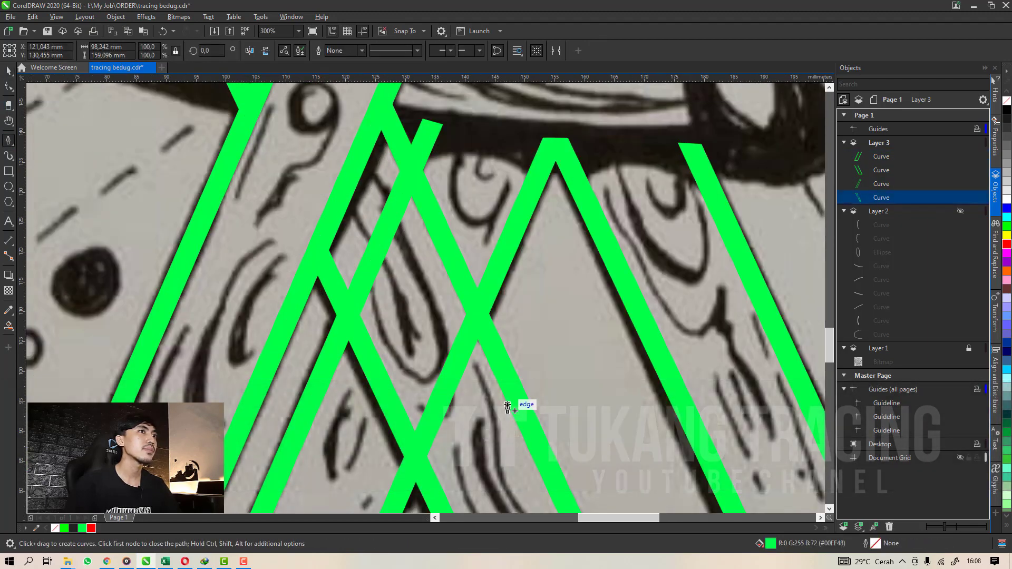
left_click(383, 167)
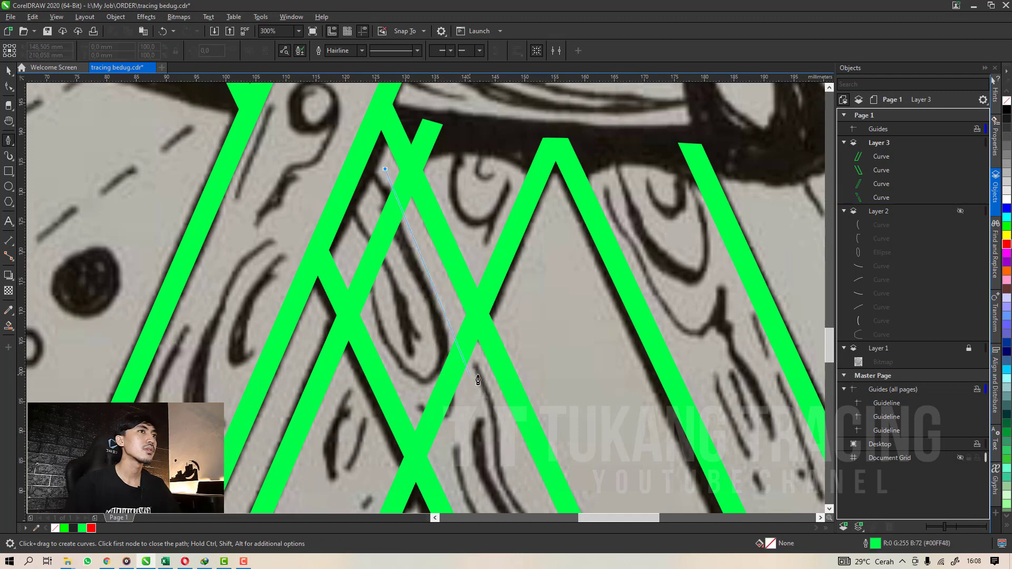
left_click(497, 378)
key("space")
left_click(8, 87)
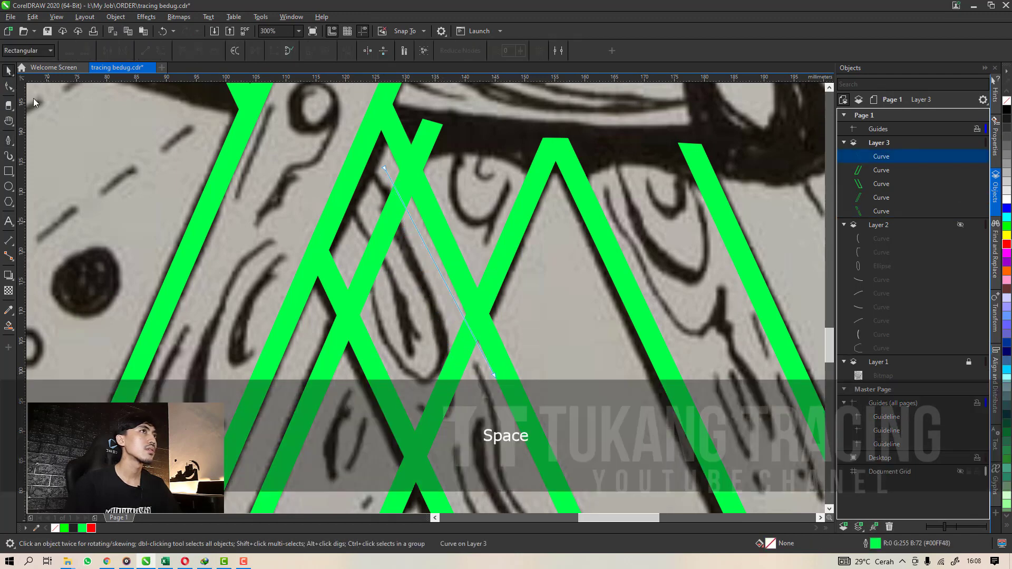
left_click_drag(381, 166, 394, 158)
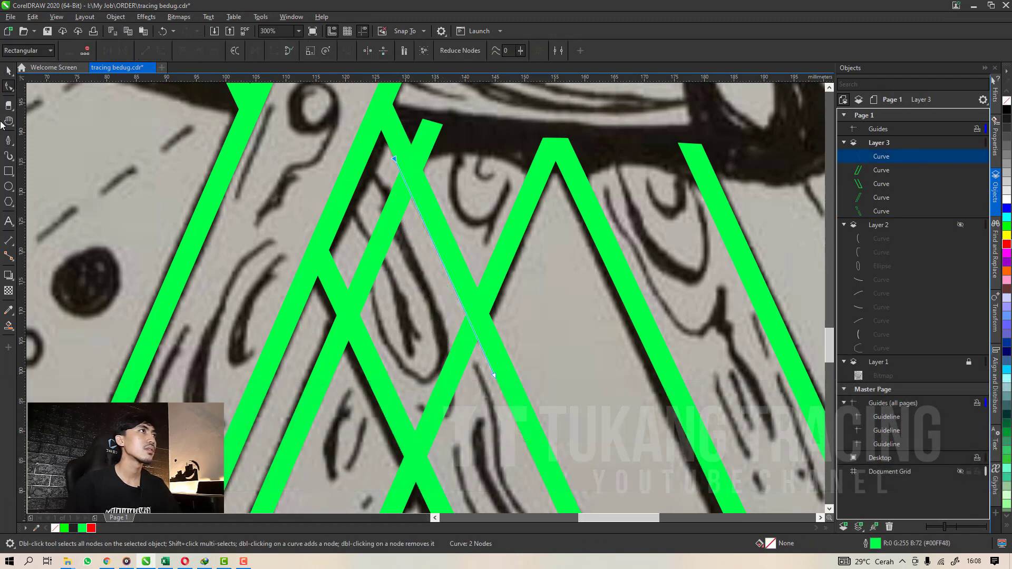
left_click(9, 140)
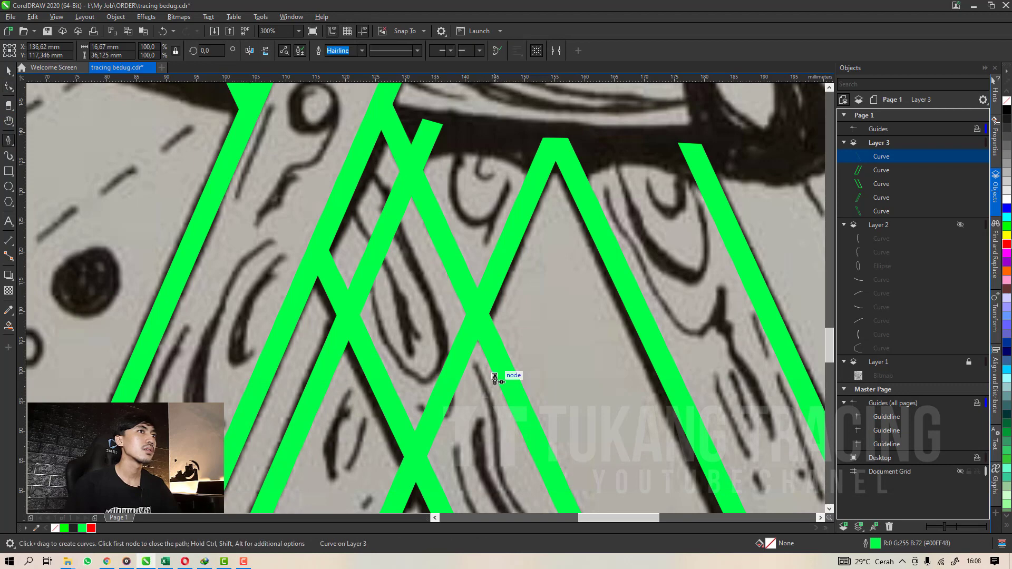
key("ctrl+z")
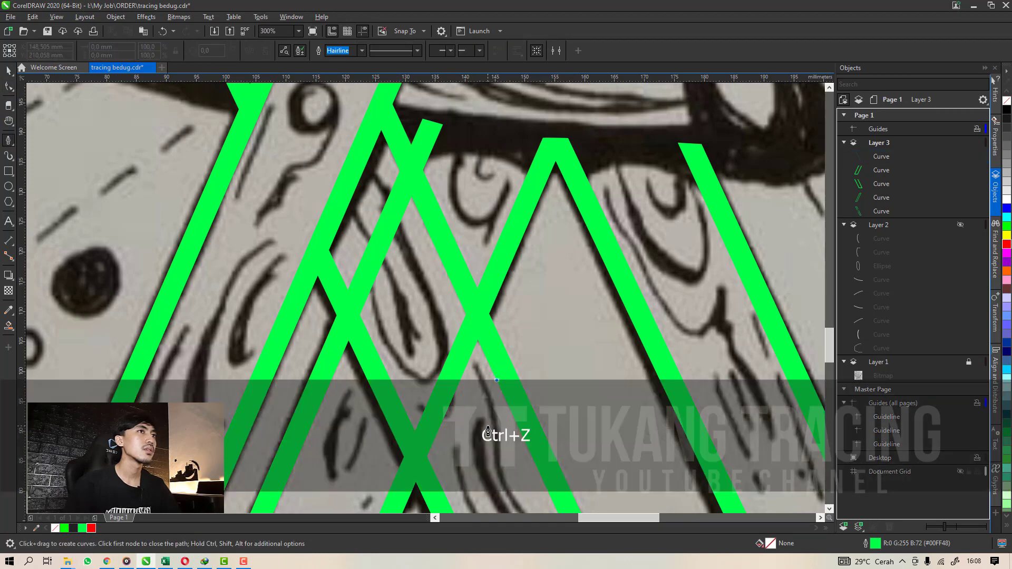
Select the new hairline path and set its outline colour to red.
key("space")
key("a")
left_click(489, 363)
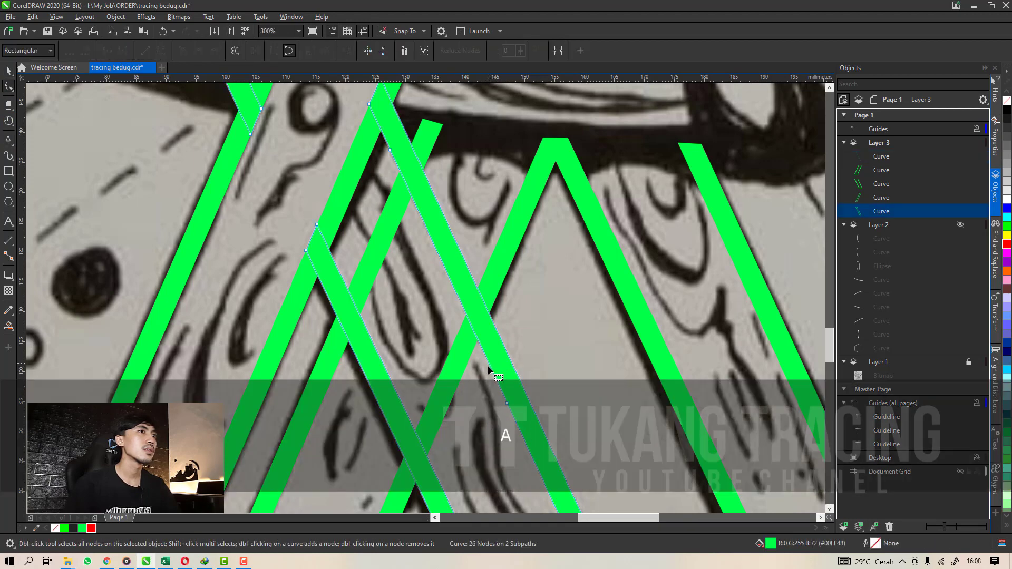
key("space")
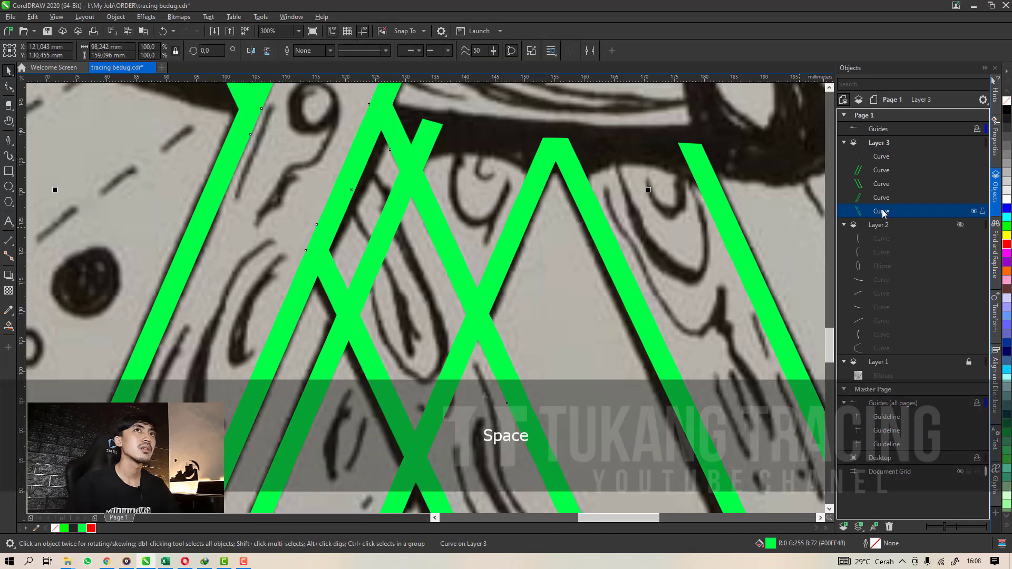
left_click(878, 157)
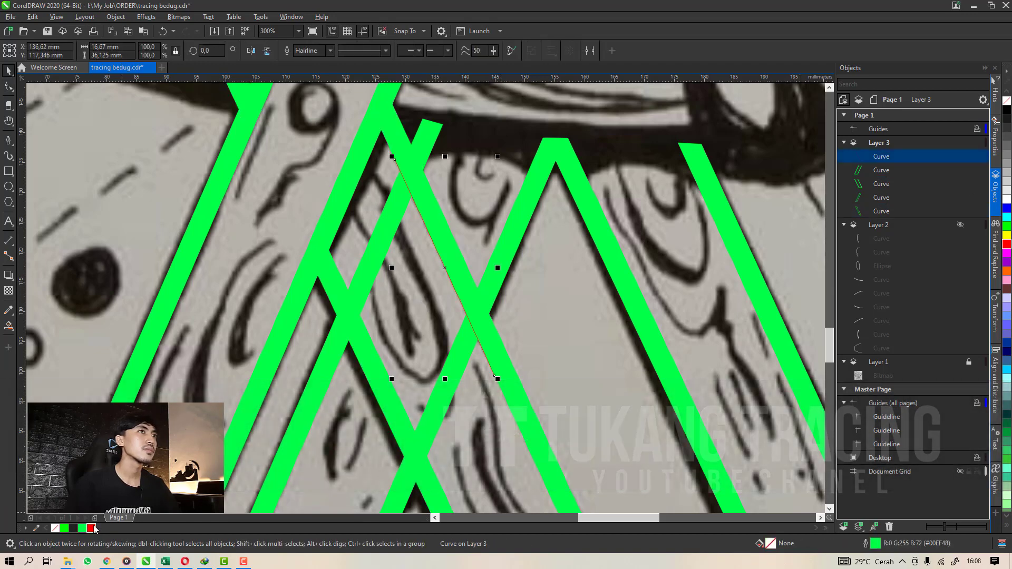
Extend the red path into a closed polygon about 26 by 52 mm, following the front plank's inner edges across the rear plank.
left_click(7, 141)
scroll(495, 382, "up", 3)
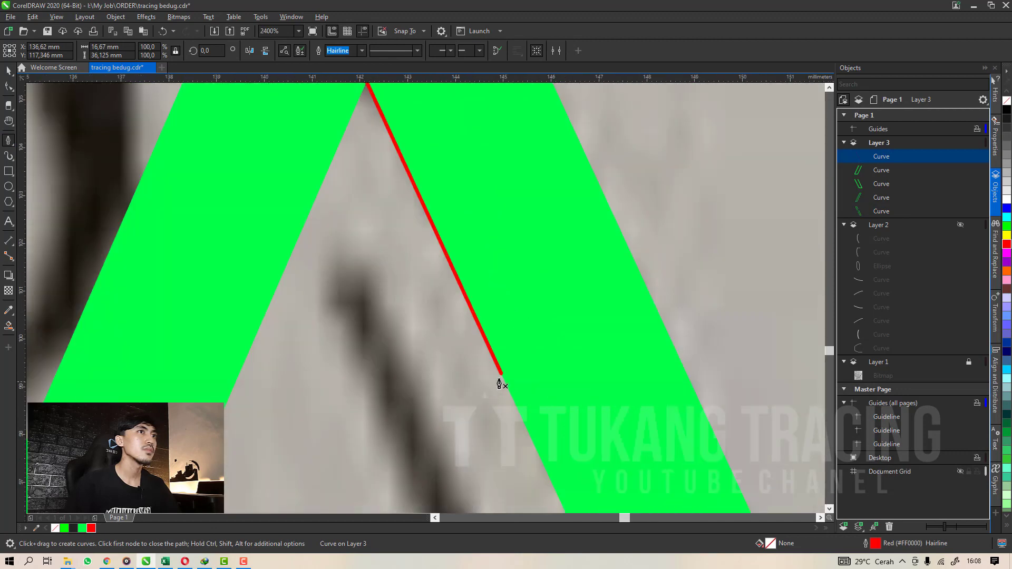
scroll(387, 357, "down", 3)
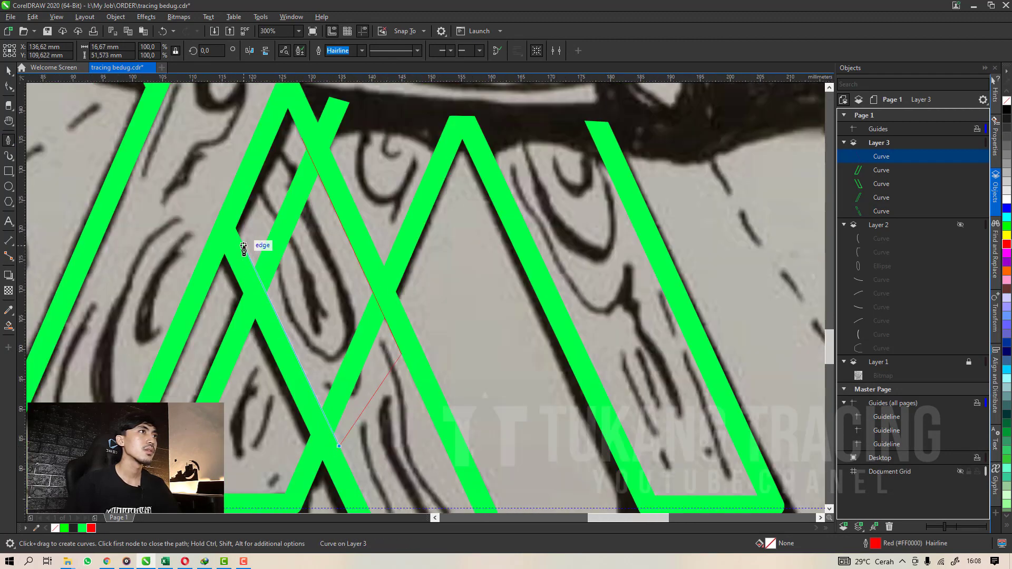
left_click_drag(282, 175, 45, 84)
left_click(9, 87)
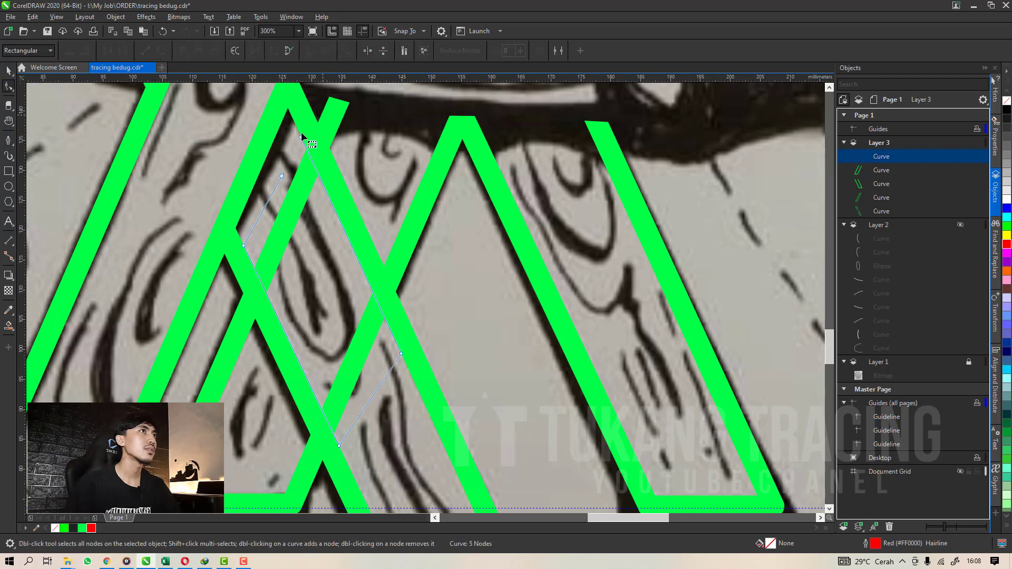
scroll(252, 236, "up", 1)
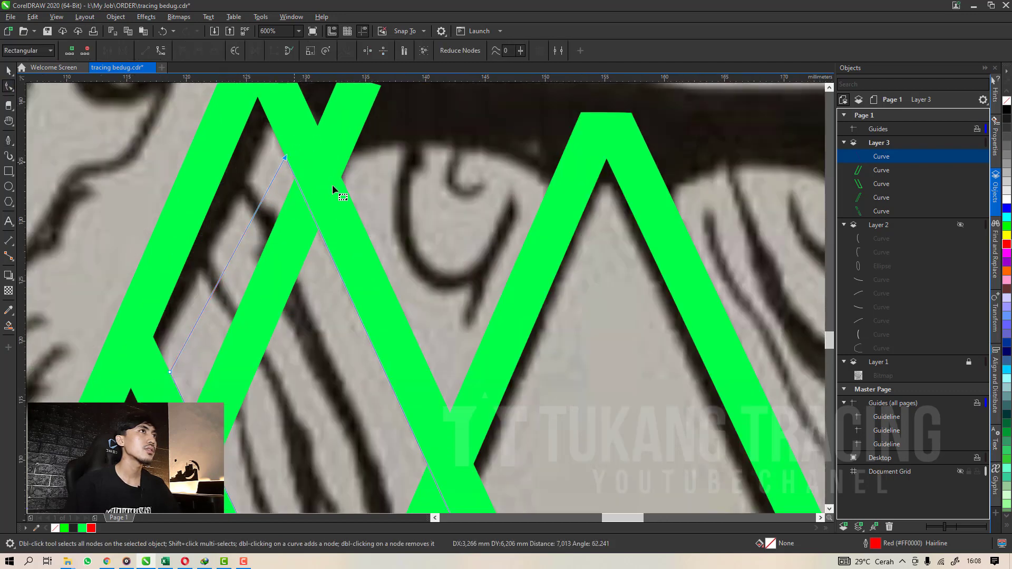
key("space")
Trim the upper-right-to-lower-left rear plank with the red polygon so it passes behind the front plank, and delete the polygon.
scroll(331, 182, "down", 2)
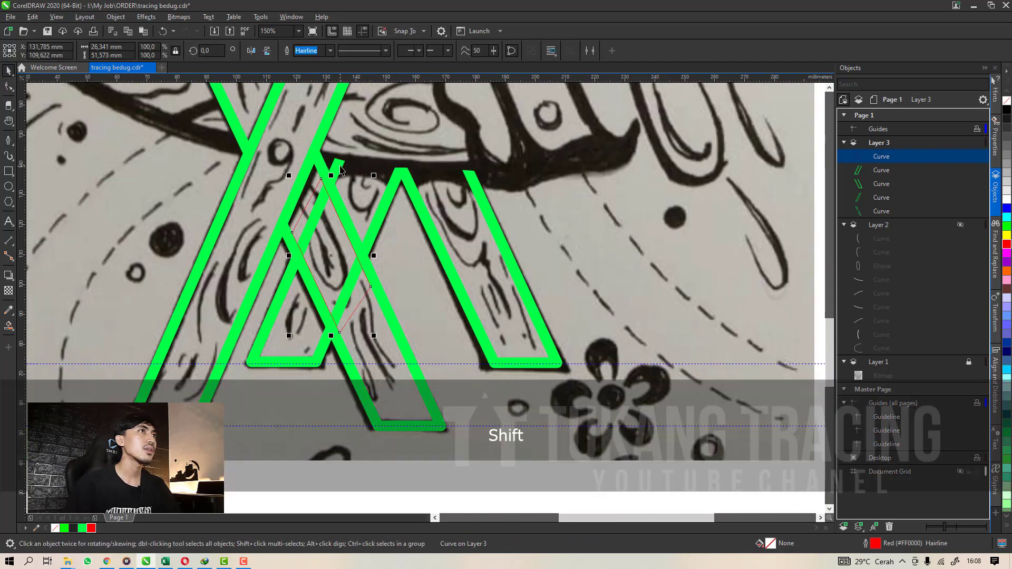
left_click(341, 169, "shift")
left_click(324, 53)
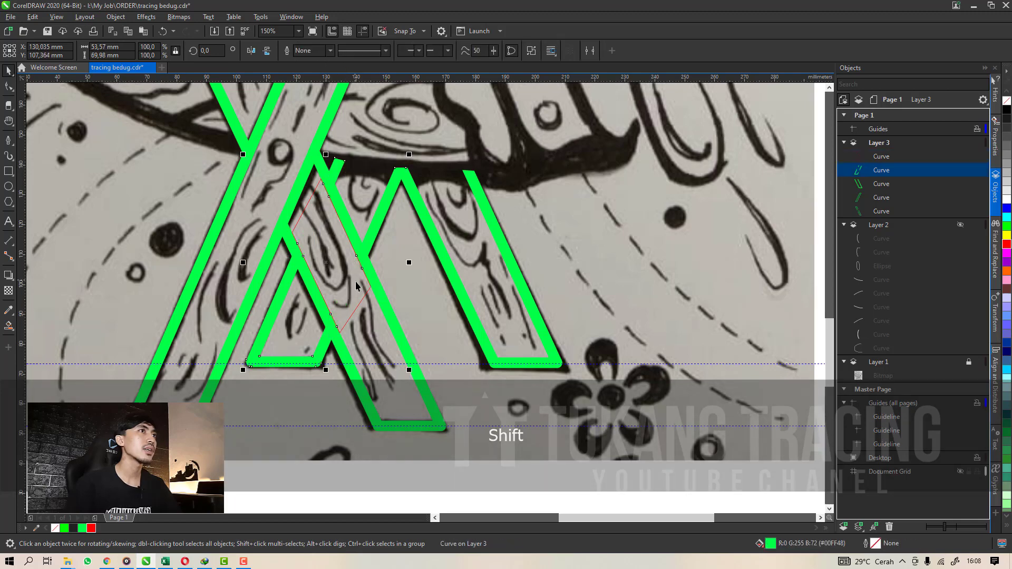
left_click(506, 430)
Move the four trimmed planks aside twice to compare them with the sketch, undoing each move, and deselect them.
scroll(505, 435, "down", 1)
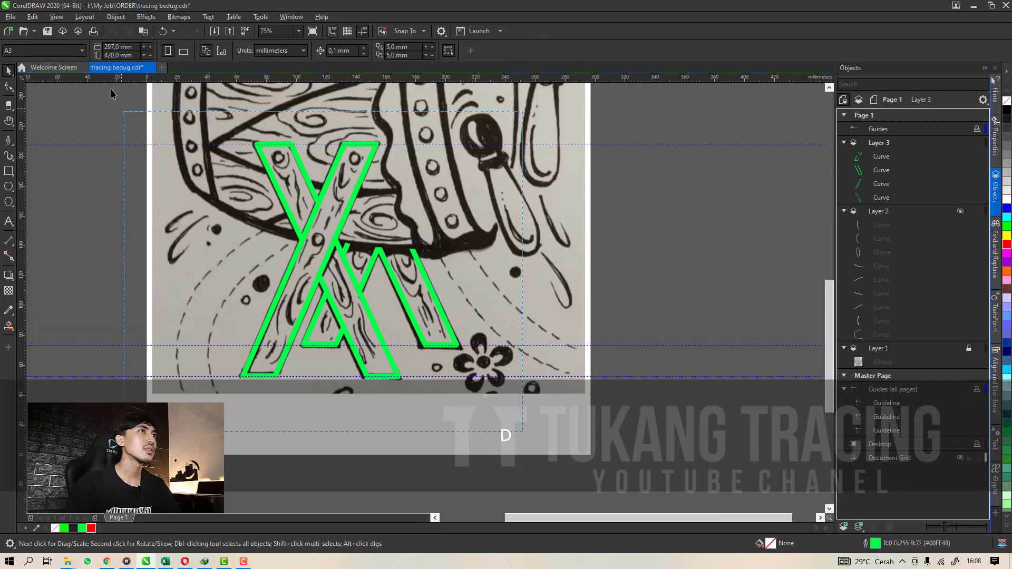
left_click_drag(116, 99, 101, 80)
key("ctrl+shift+q")
left_click_drag(339, 245, 174, 251)
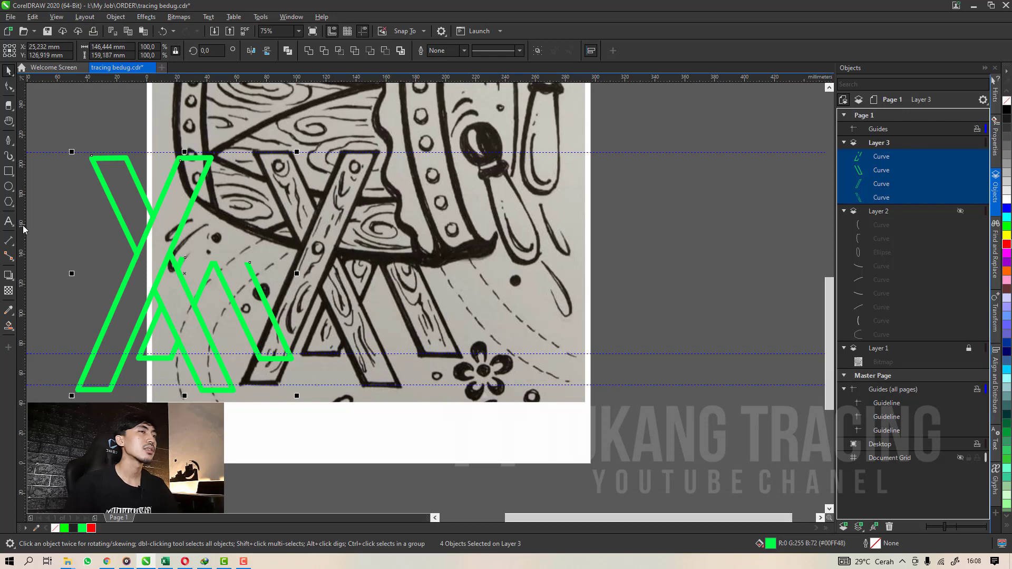
key("ctrl+z")
left_click(505, 438)
left_click_drag(506, 439, 93, 94)
left_click_drag(329, 281, 142, 282)
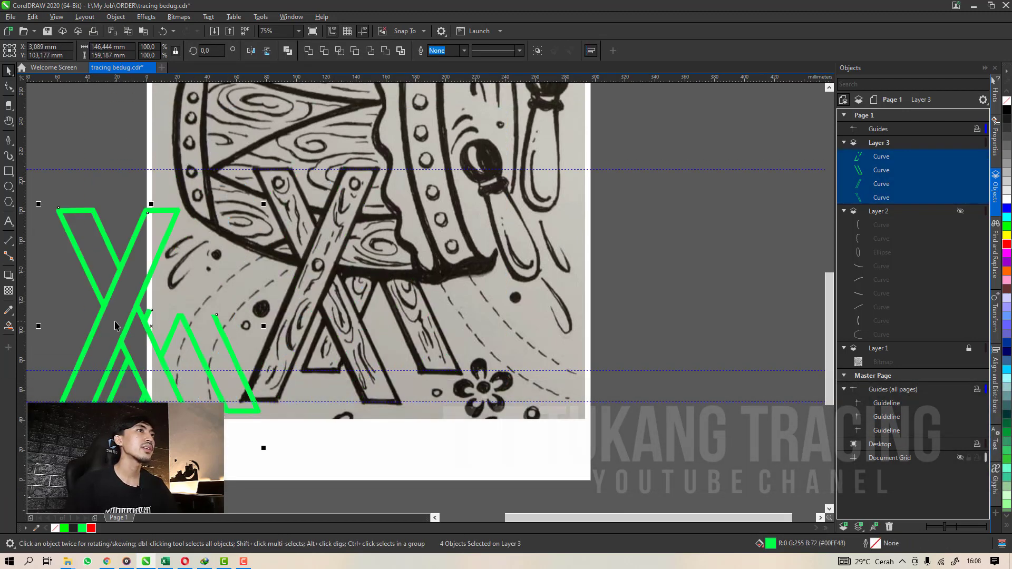
key("ctrl+z")
scroll(343, 388, "up", 2)
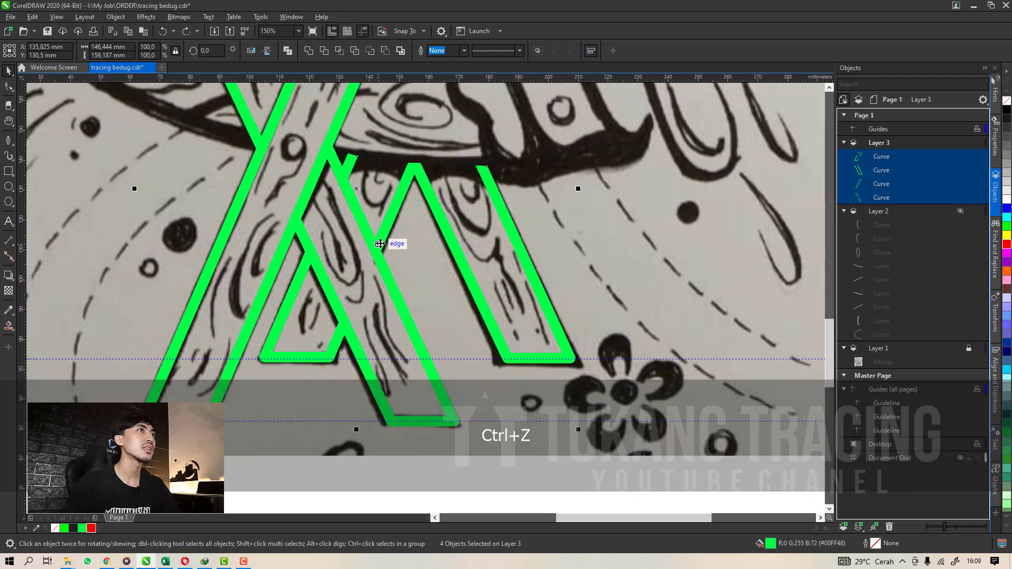
left_click(307, 337)
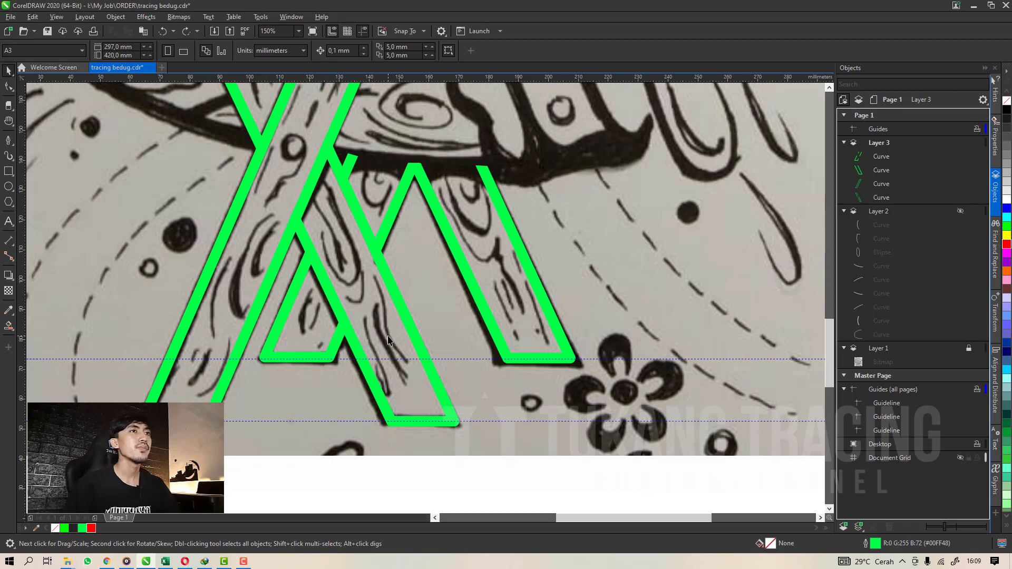
Select the four green stand curves on Layer 3 and group them.
scroll(387, 341, "down", 2)
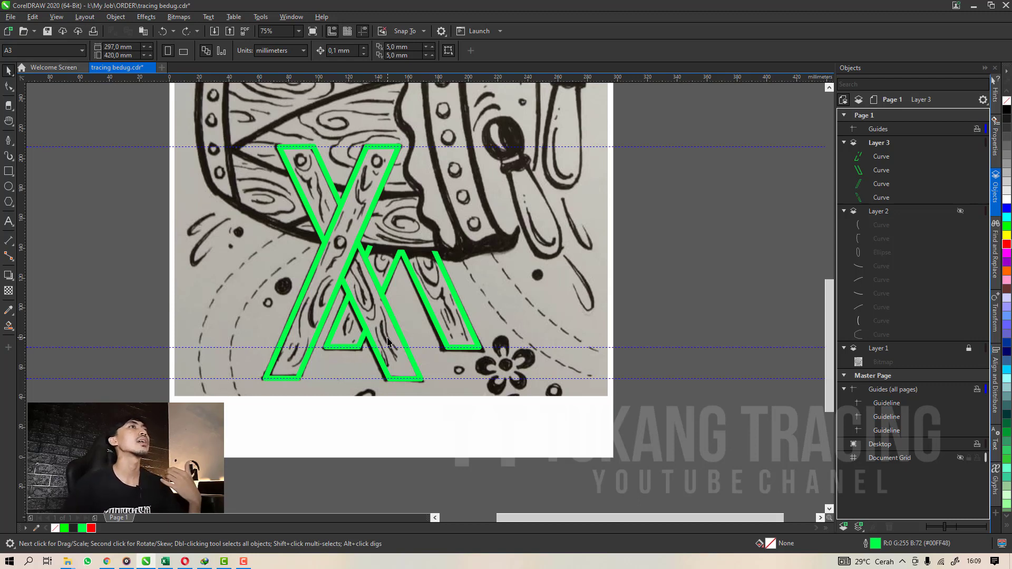
key("ctrl+a")
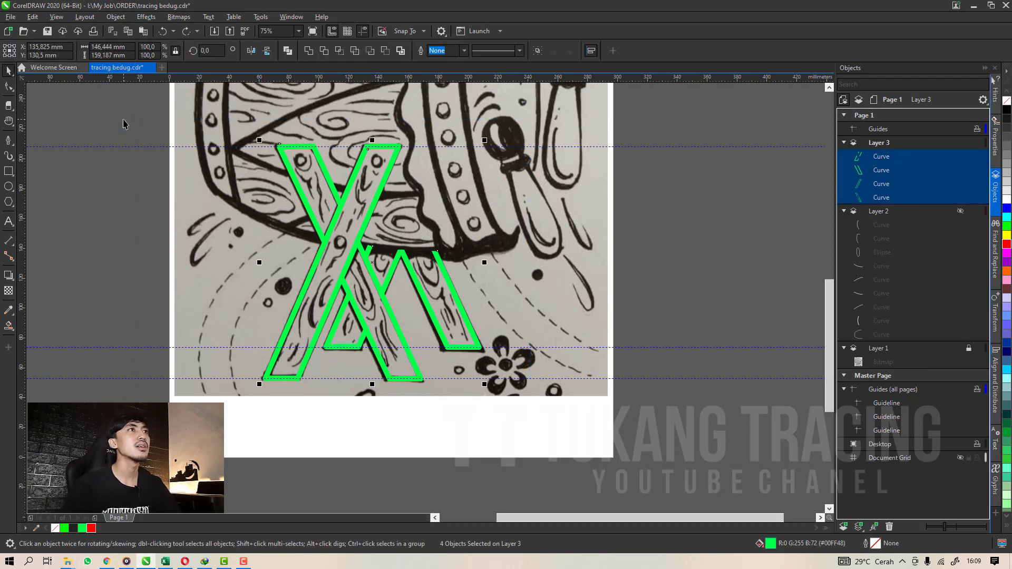
key("ctrl+g")
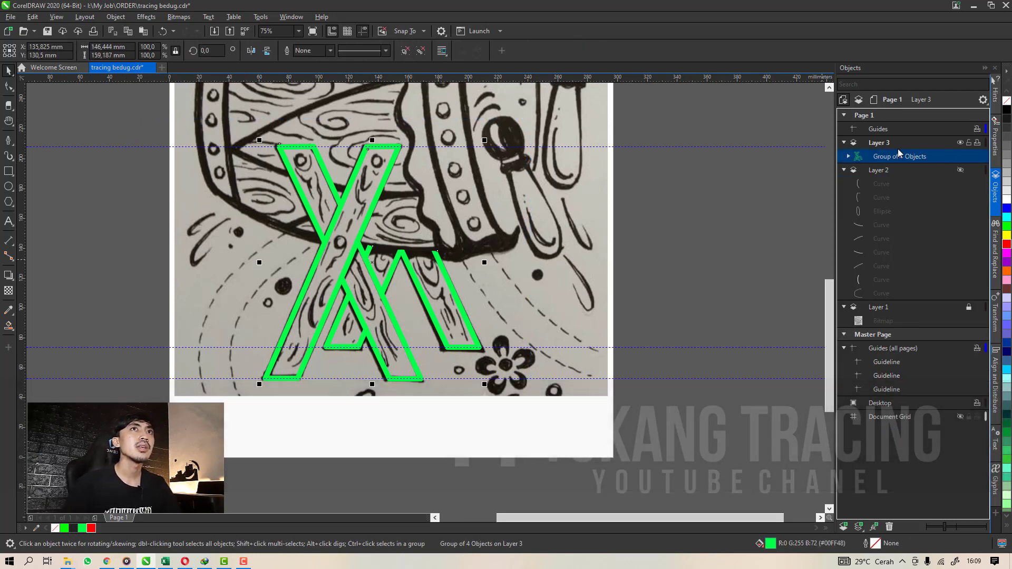
Hide Layer 3 with the stand and make Layer 2 with the drum body visible.
left_click(960, 148)
left_click(959, 143)
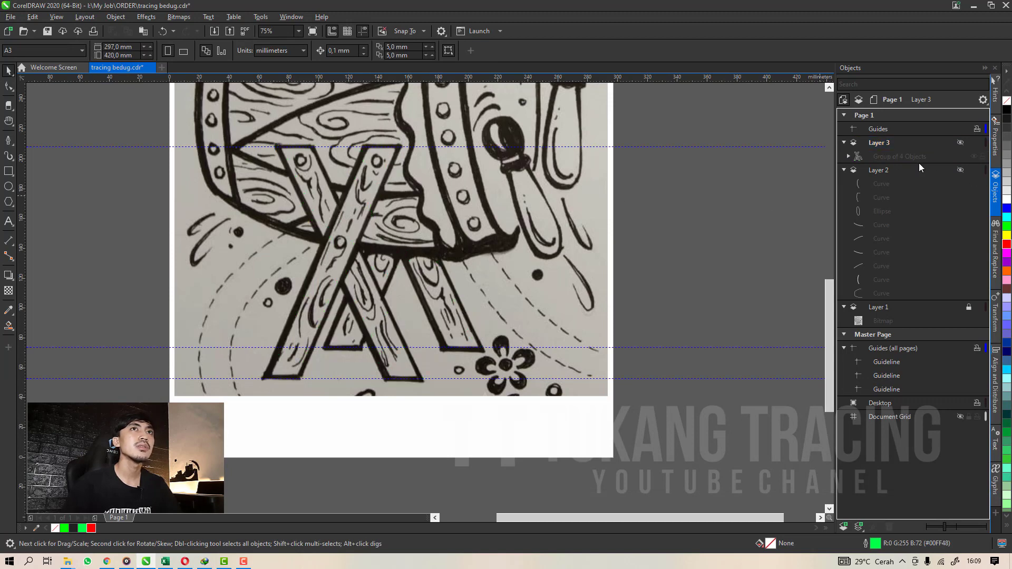
left_click(957, 170)
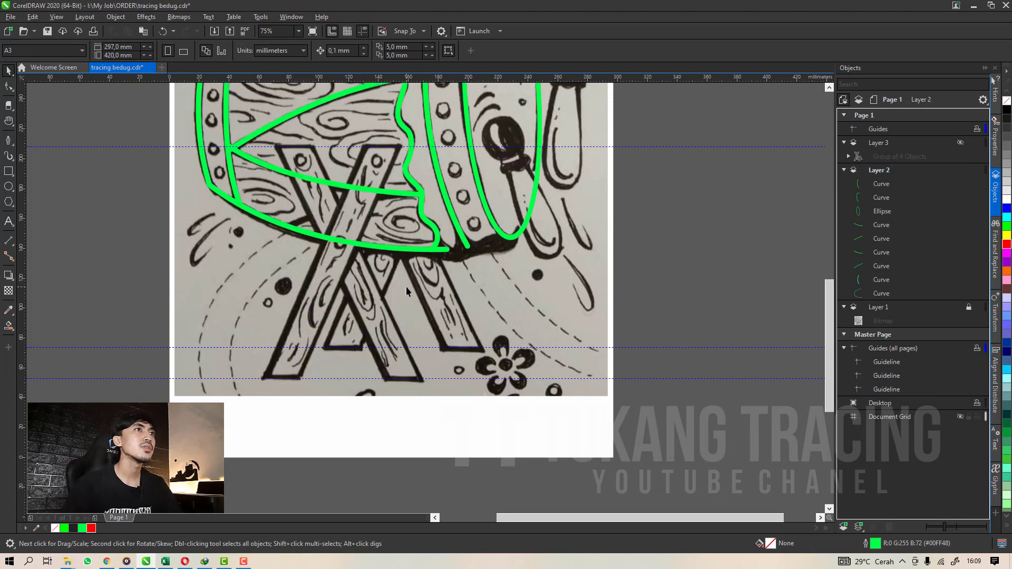
Select the drum body linework on Layer 2 and convert its outlines to objects.
scroll(406, 287, "down", 2)
left_click_drag(250, 112, 241, 88)
scroll(392, 151, "up", 2)
key("ctrl+shift+q")
left_click(593, 180)
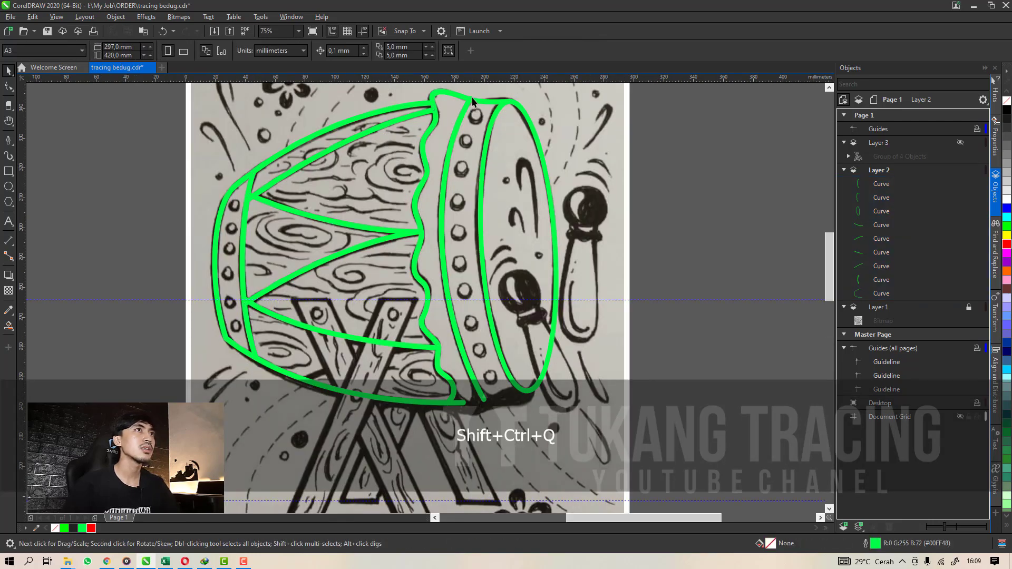
Reshape the rounded upper end of the rim's inner line with the Shape tool so it stays within the drum's top edge.
scroll(473, 97, "up", 1)
left_click(460, 113)
key("a")
scroll(464, 108, "up", 3)
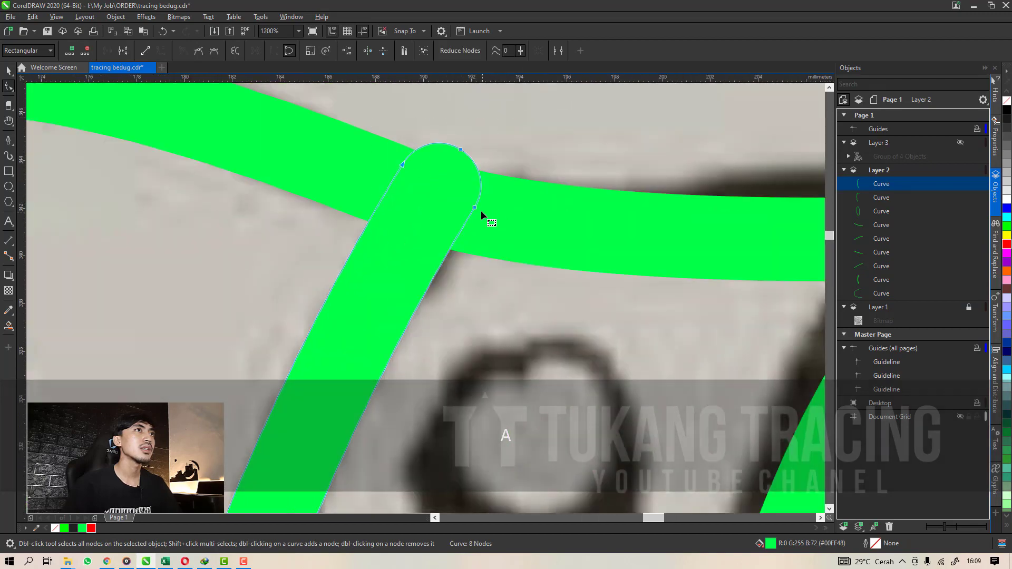
left_click_drag(473, 212, 409, 189)
scroll(423, 176, "down", 3)
key("space")
left_click(508, 151)
scroll(508, 151, "down", 1)
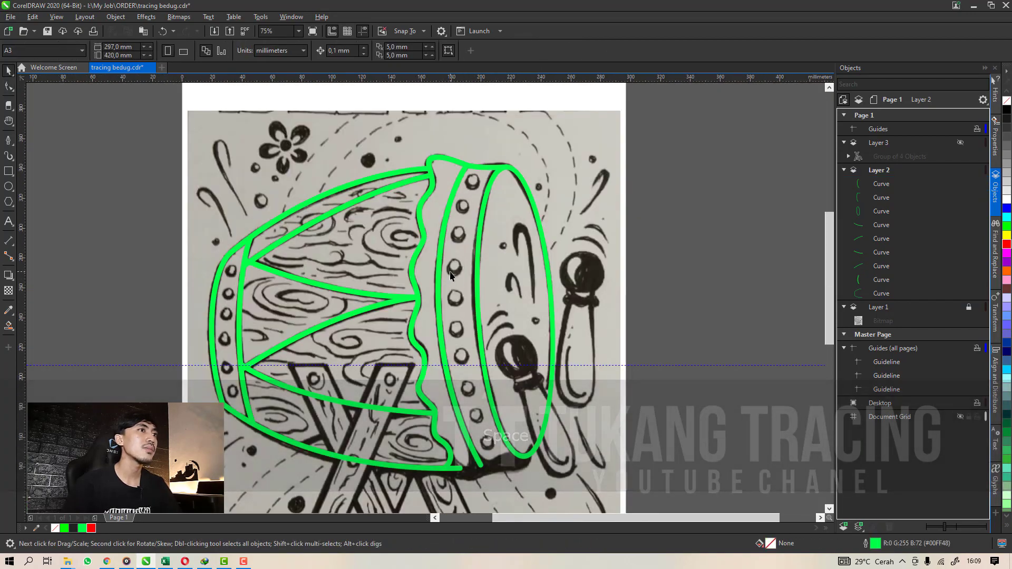
Make Layer 3 visible again so the stand overlays the drum body.
scroll(456, 282, "down", 1)
scroll(458, 400, "up", 1)
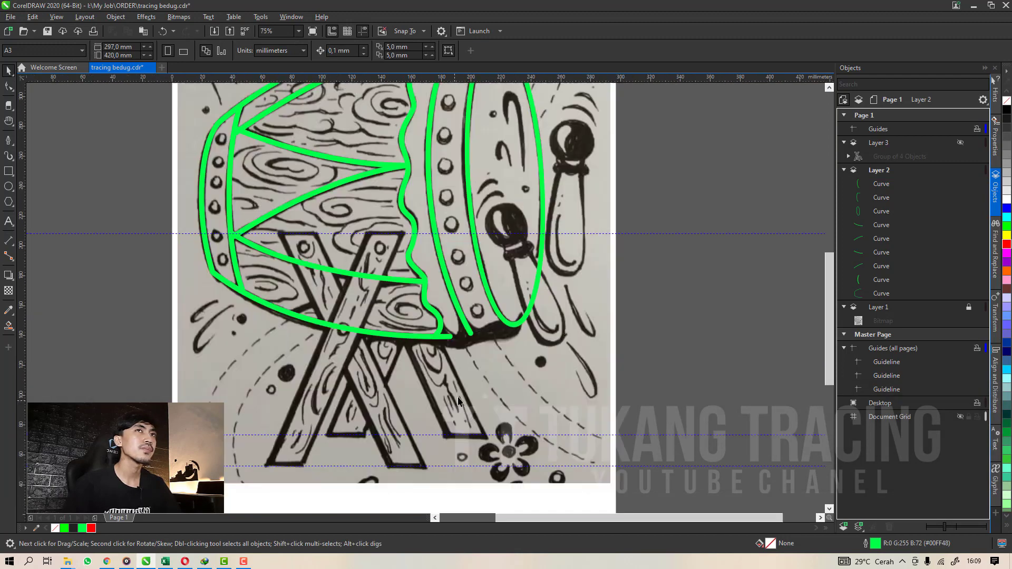
left_click(959, 143)
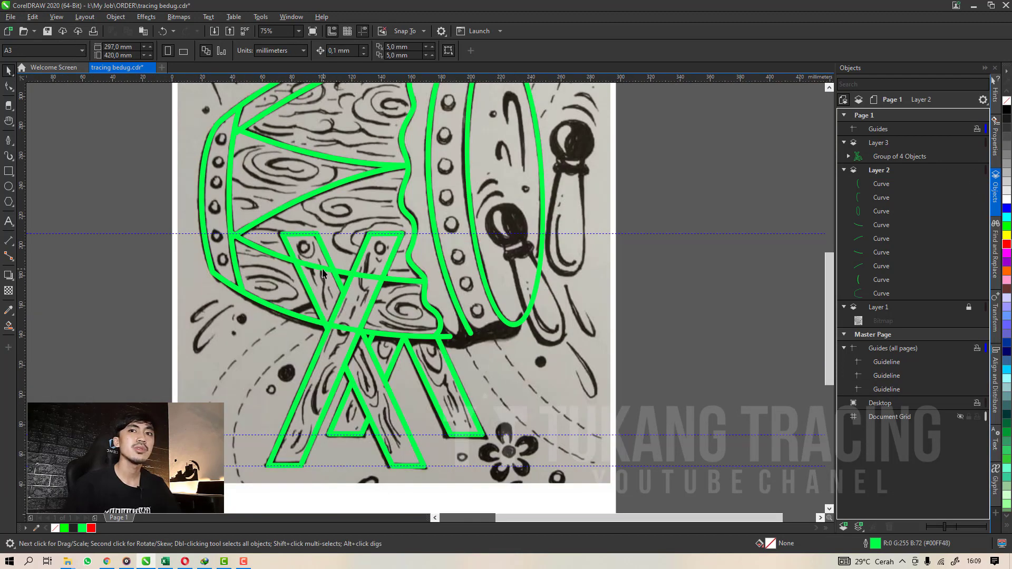
left_click(334, 197)
scroll(334, 197, "up", 2)
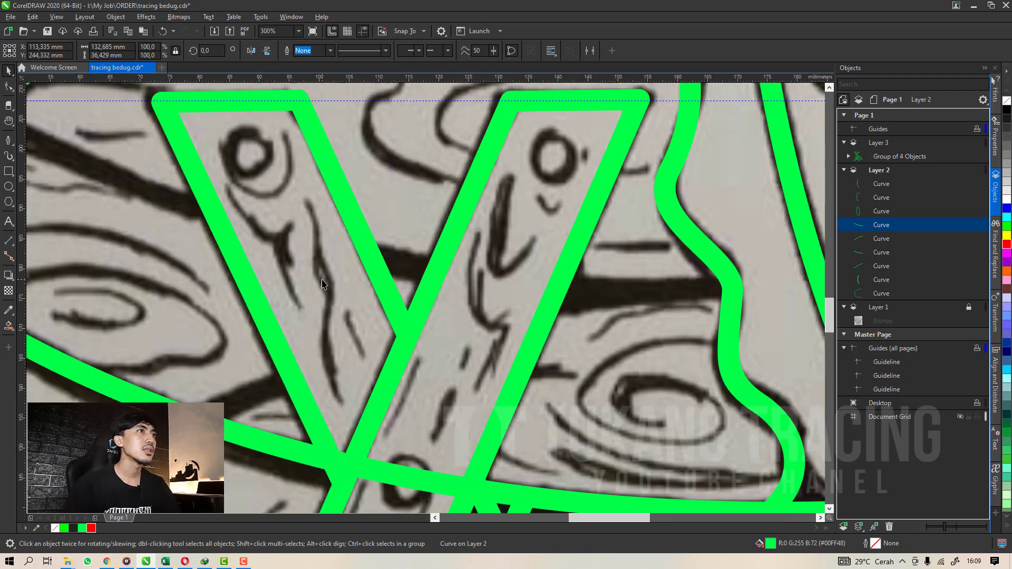
key("ctrl+z")
left_click_drag(519, 271, 574, 112)
key("ctrl+z")
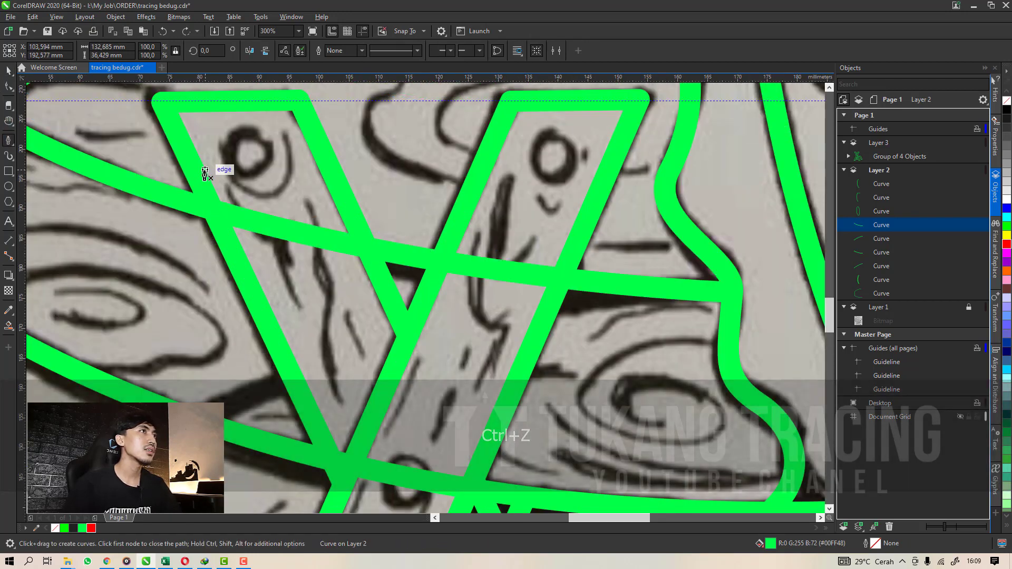
Draw a closed four-sided shape between the left plank's edges, covering the drum's lower stripe where it crosses the plank.
left_click(206, 169)
left_click(274, 315)
left_click(369, 276)
left_click(321, 173)
left_click(267, 167)
key("space")
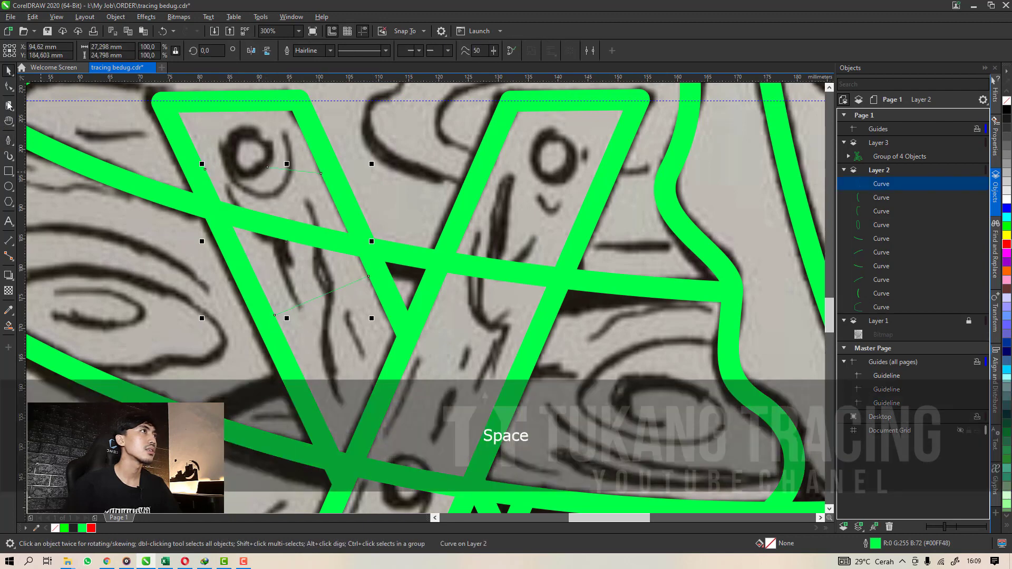
left_click(8, 87)
left_click_drag(266, 167, 205, 168)
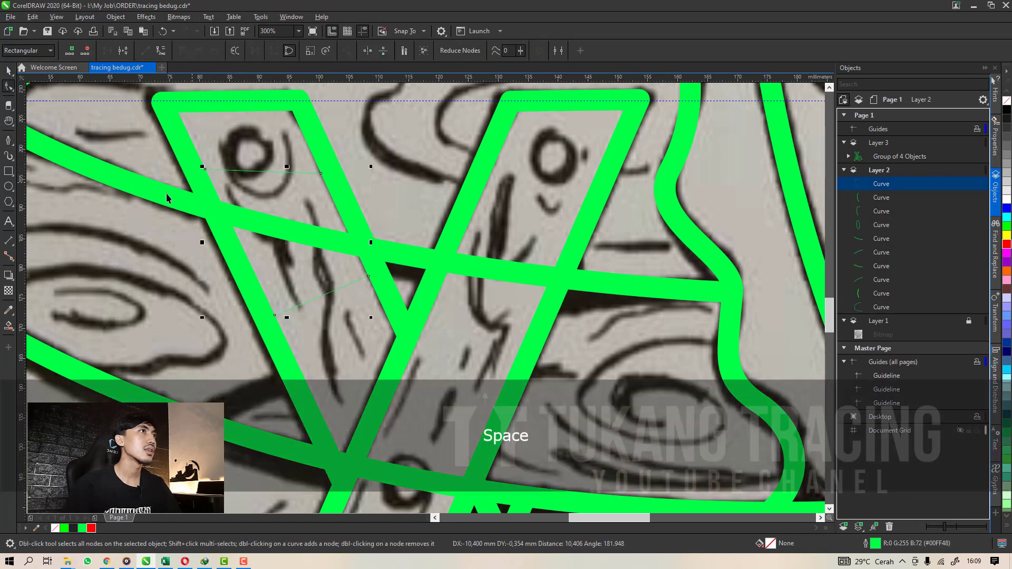
Trim the lower stripe with the shape inside the left plank and delete the cutting shape.
key("space")
left_click(170, 195, "shift")
left_click(296, 242, "shift")
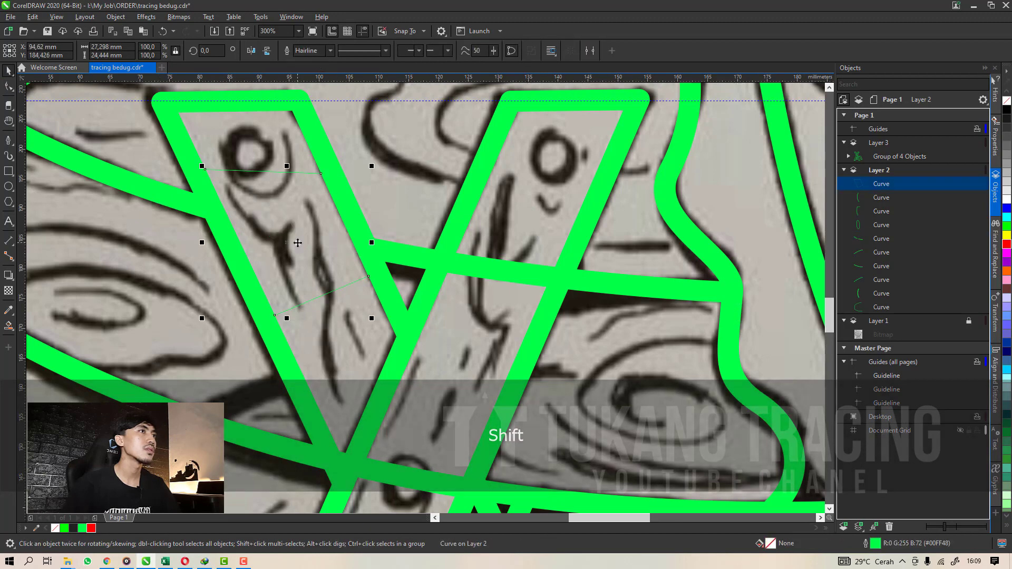
right_click(297, 243)
left_click(324, 300)
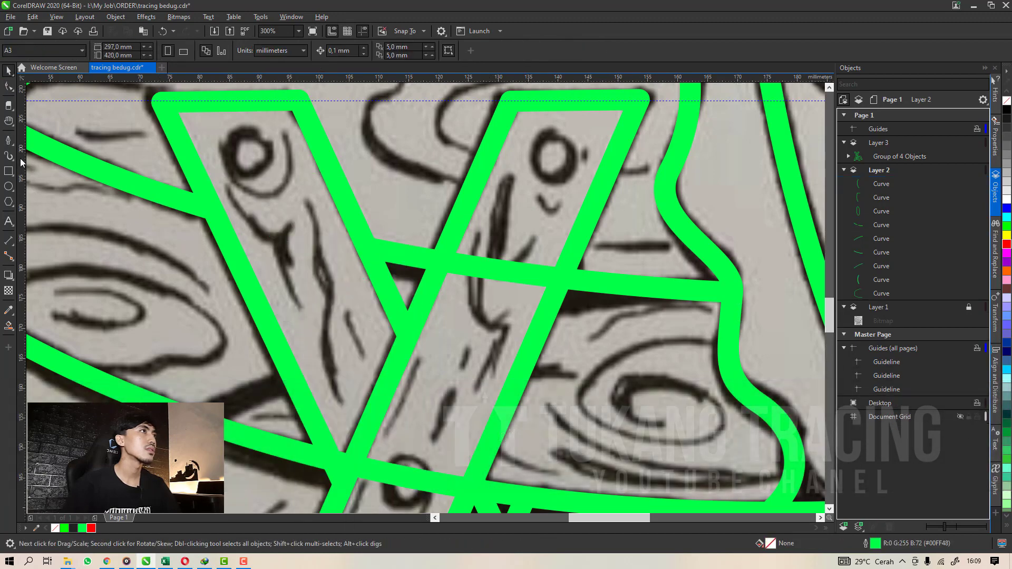
Draw a closed four-sided shape with a red outline inside the right plank, covering the stripe that crosses it.
left_click(8, 139)
left_click(415, 346)
left_click(514, 360)
left_click(569, 233)
key("space")
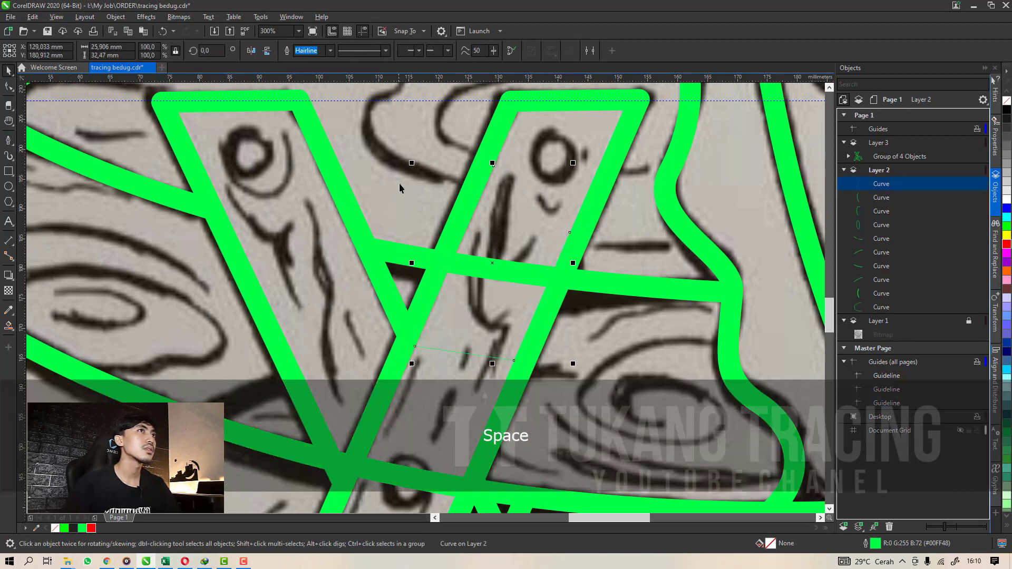
right_click(91, 528)
key("space")
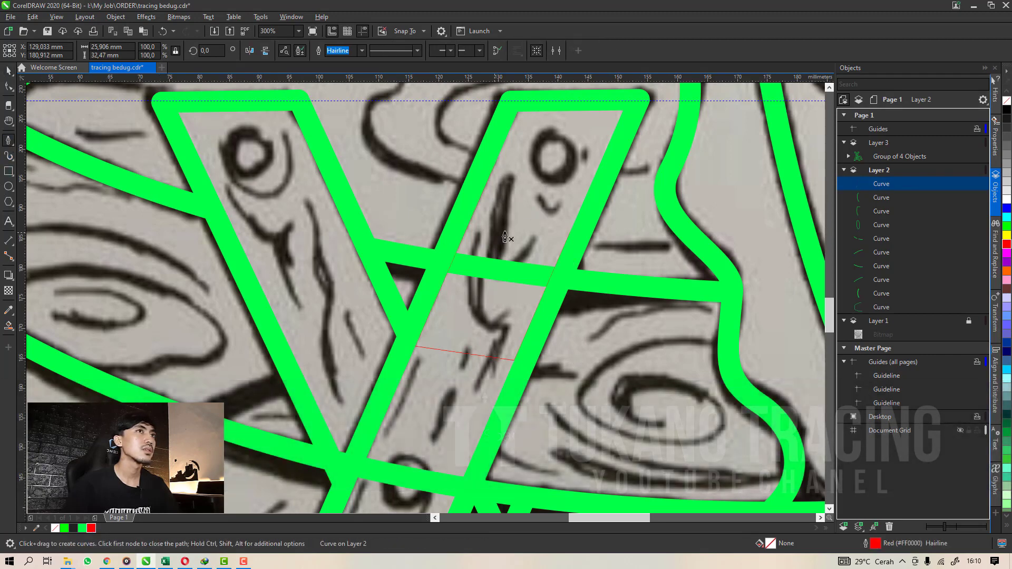
left_click(492, 163)
key("space")
Trim the lower stripe with the red shape inside the right plank and delete the red shape.
left_click(404, 258, "shift")
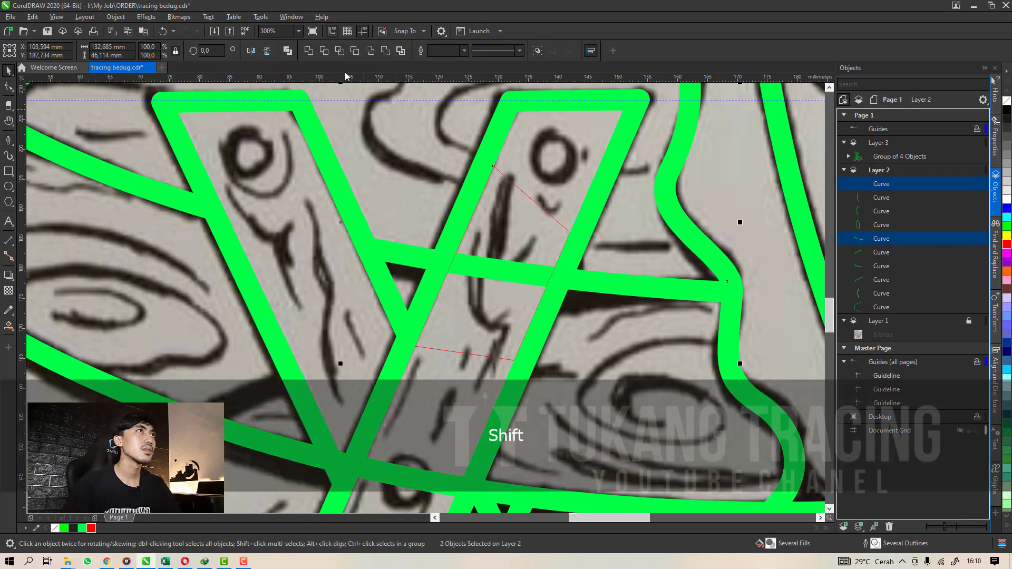
left_click(325, 50)
right_click(489, 314)
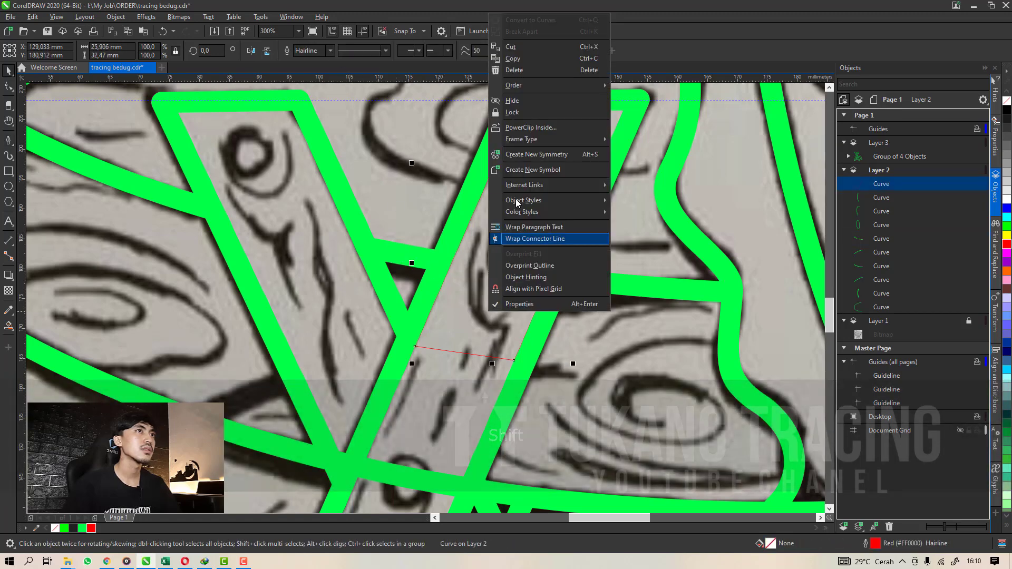
left_click(533, 72)
Move all the traced linework off the sketch to check the stripe trims, and undo the move.
scroll(501, 225, "down", 3)
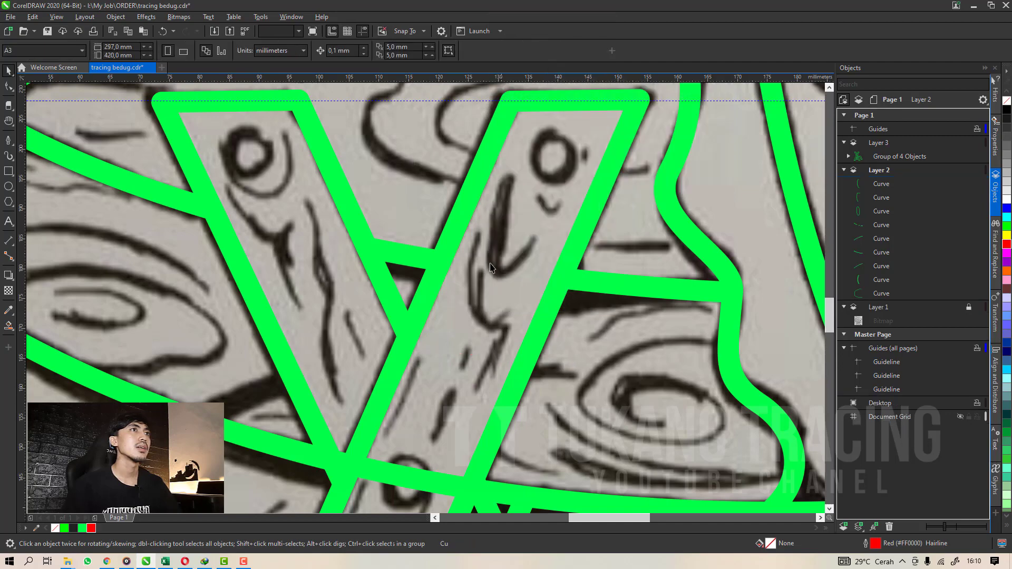
scroll(428, 337, "down", 1)
key("ctrl+a")
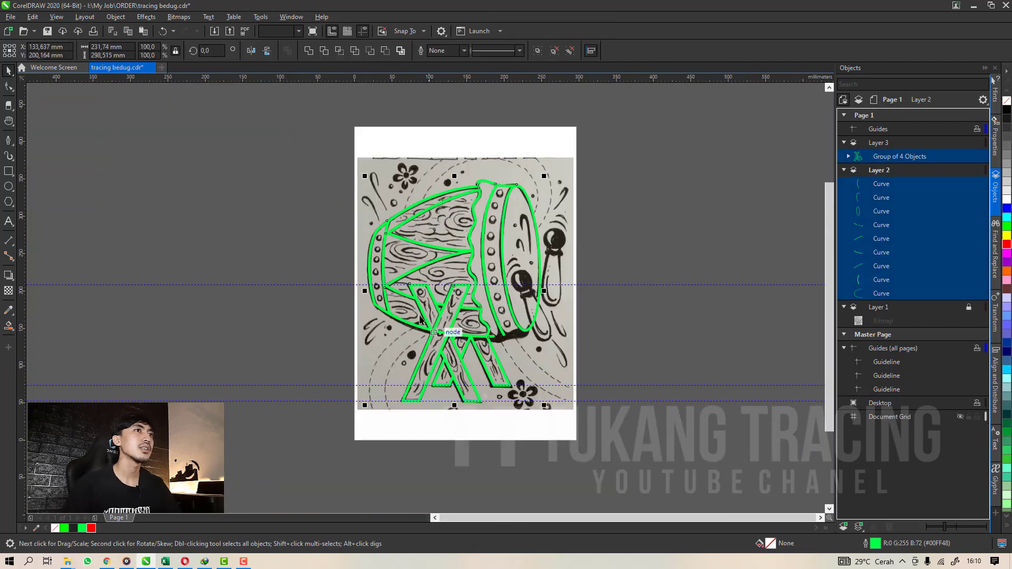
scroll(463, 345, "up", 1)
left_click_drag(469, 350, 115, 331)
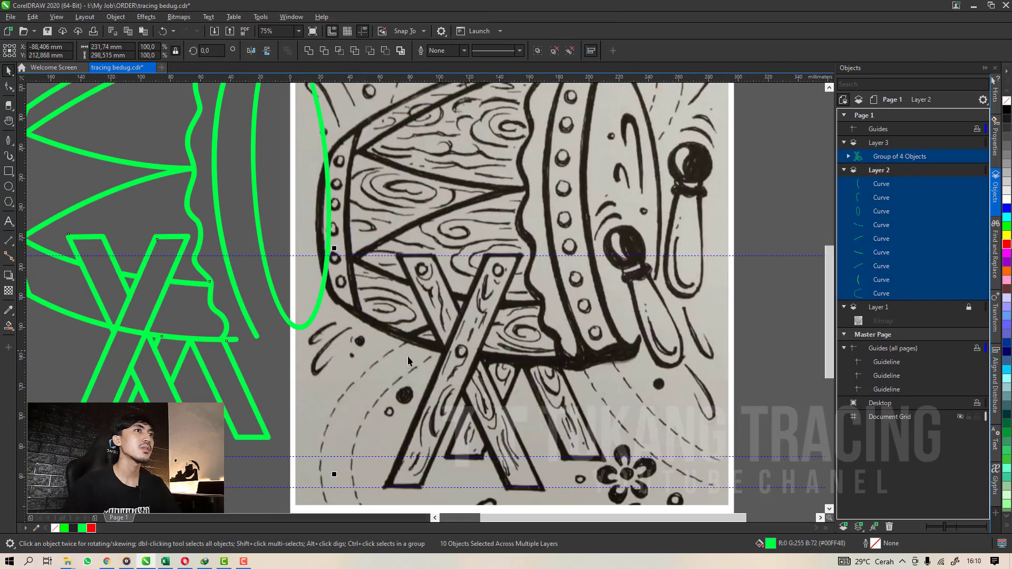
scroll(387, 352, "up", 2)
key("ctrl+z")
Draw a closed four-sided shape inside the long front plank, covering the drum's bottom outline where it crosses the plank.
left_click(188, 343)
left_click(8, 140)
left_click(526, 222)
left_click(473, 354)
key("ctrl+z")
left_click(562, 379)
left_click(607, 277)
left_click(547, 244)
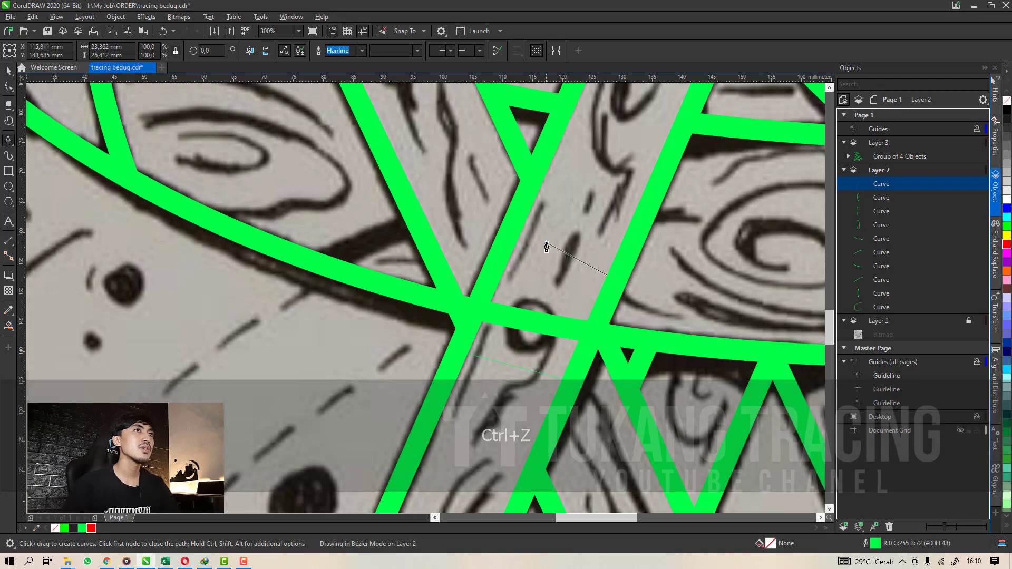
key("space")
left_click_drag(547, 244, 525, 221)
key("space")
Trim the drum's bottom outline with the shape inside the front plank and delete the cutting shape.
left_click(379, 248, "shift")
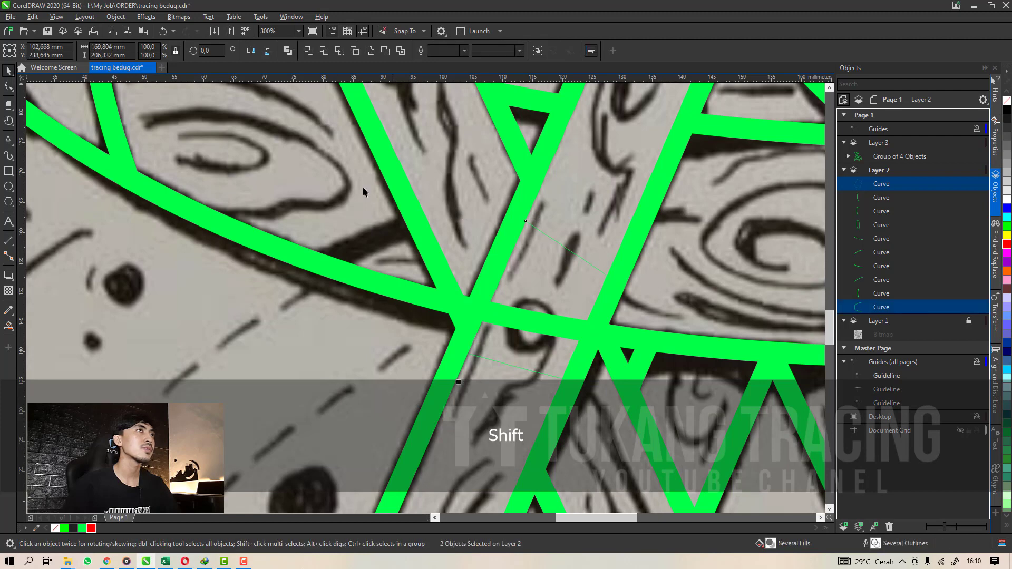
left_click(324, 53)
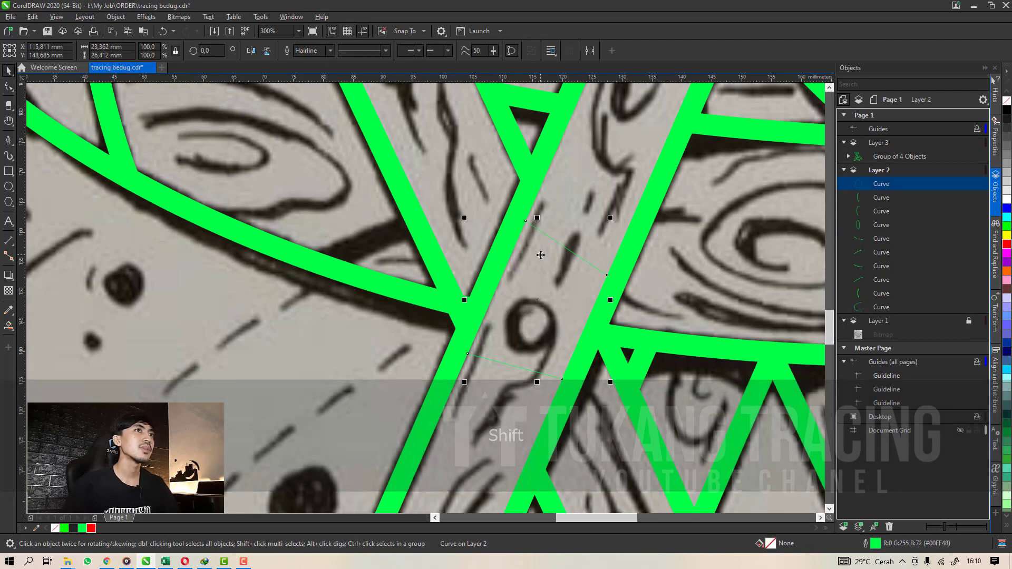
right_click(541, 256)
left_click(567, 312)
Move the complete drum and stand linework aside to inspect the trimmed bottom outline, and undo the move.
scroll(424, 308, "down", 6)
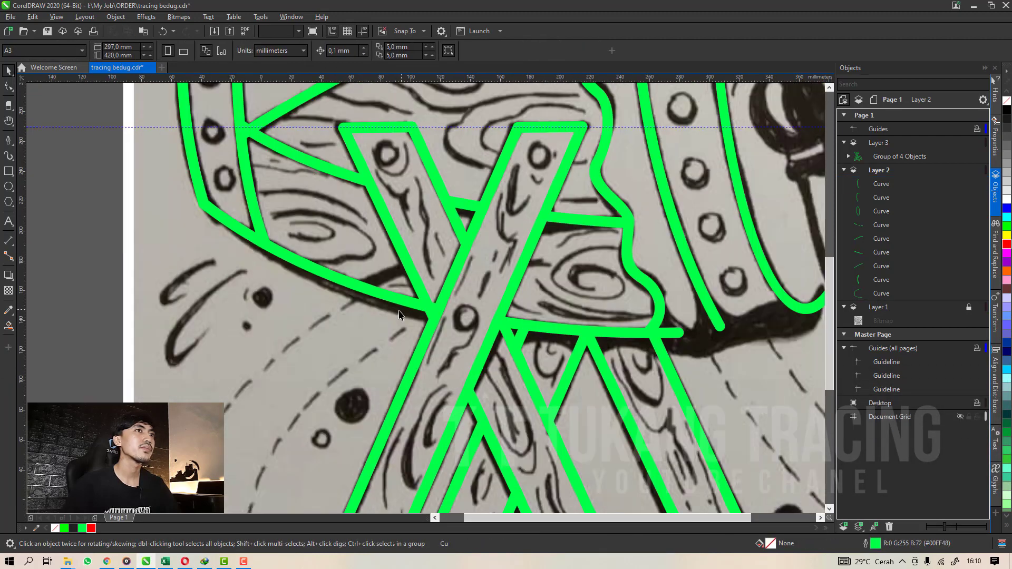
scroll(424, 308, "up", 2)
scroll(424, 307, "up", 1)
scroll(429, 311, "down", 1)
left_click_drag(547, 424, 282, 129)
left_click_drag(373, 298, 277, 298)
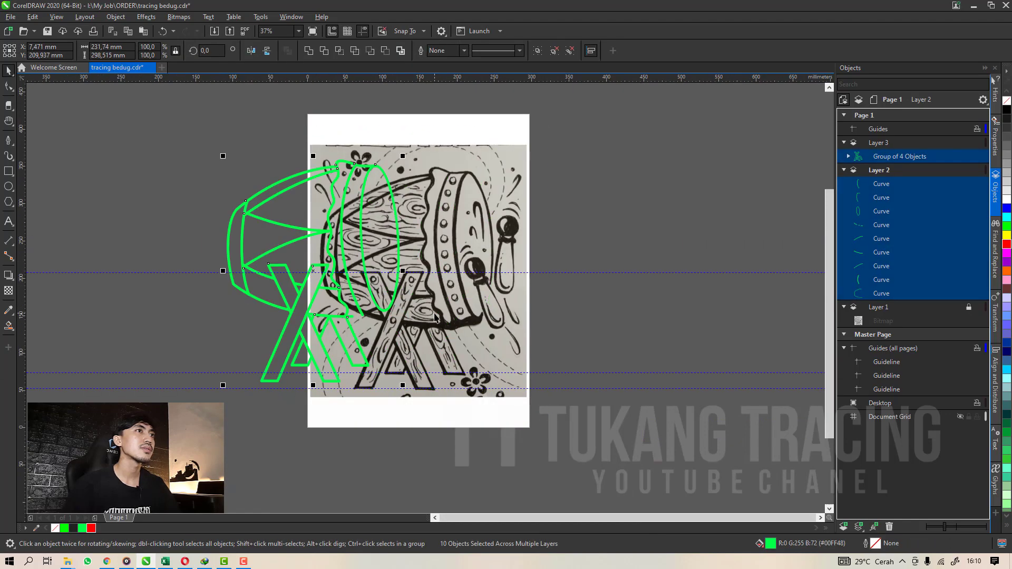
key("ctrl+z")
scroll(396, 324, "up", 2)
scroll(445, 338, "down", 2)
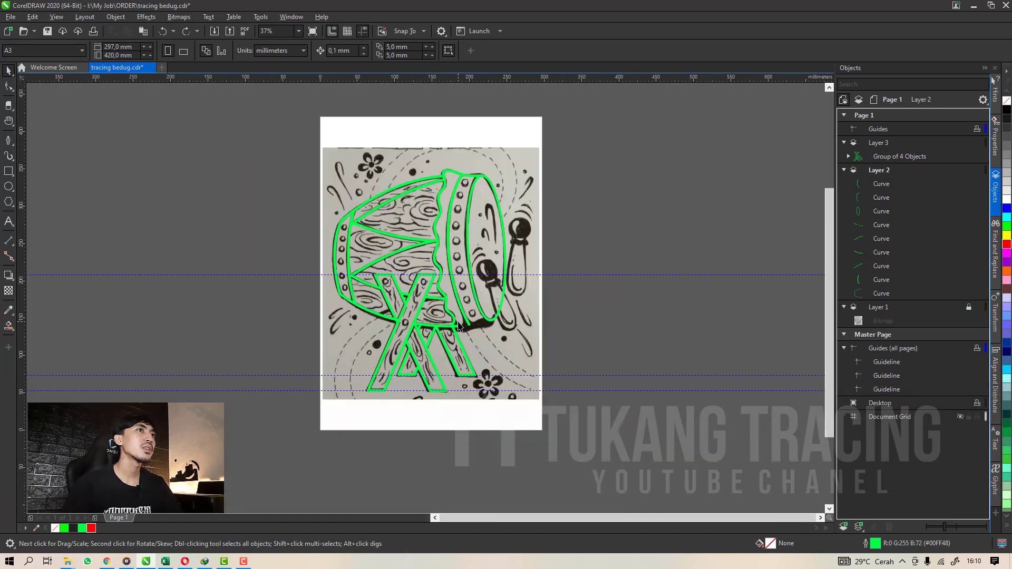
scroll(383, 319, "up", 1)
scroll(463, 325, "up", 1)
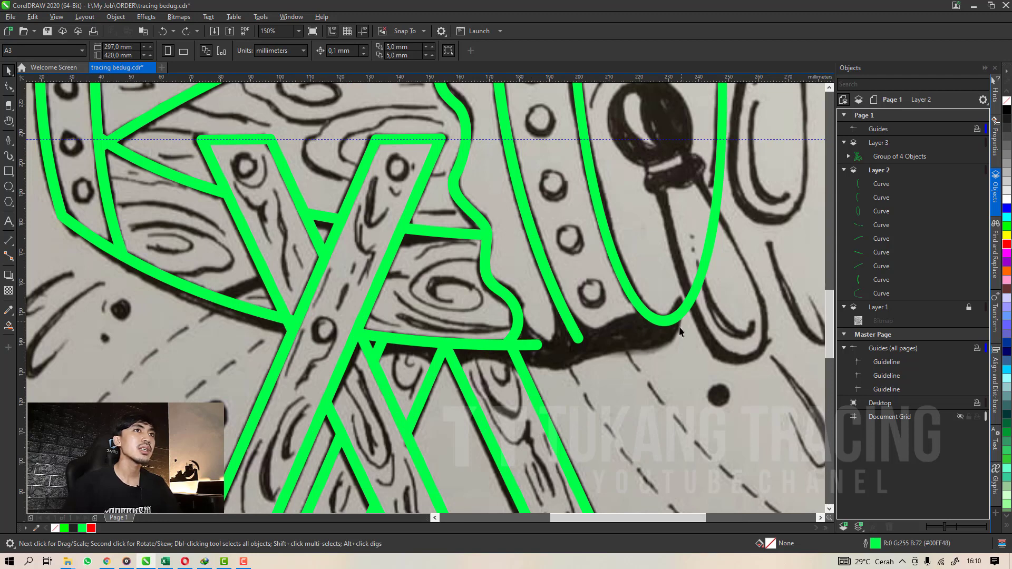
scroll(585, 360, "down", 1)
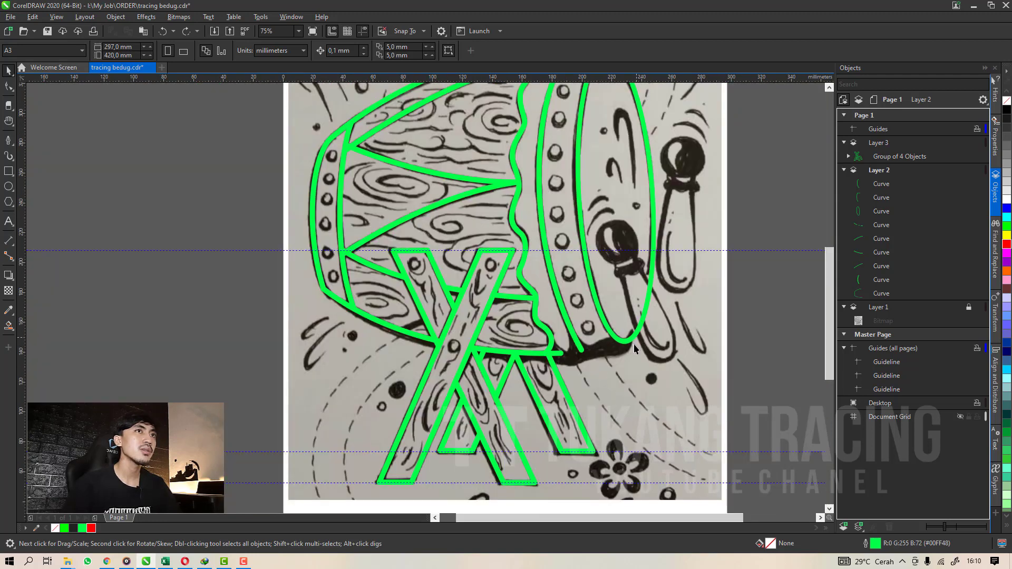
scroll(636, 330, "up", 1)
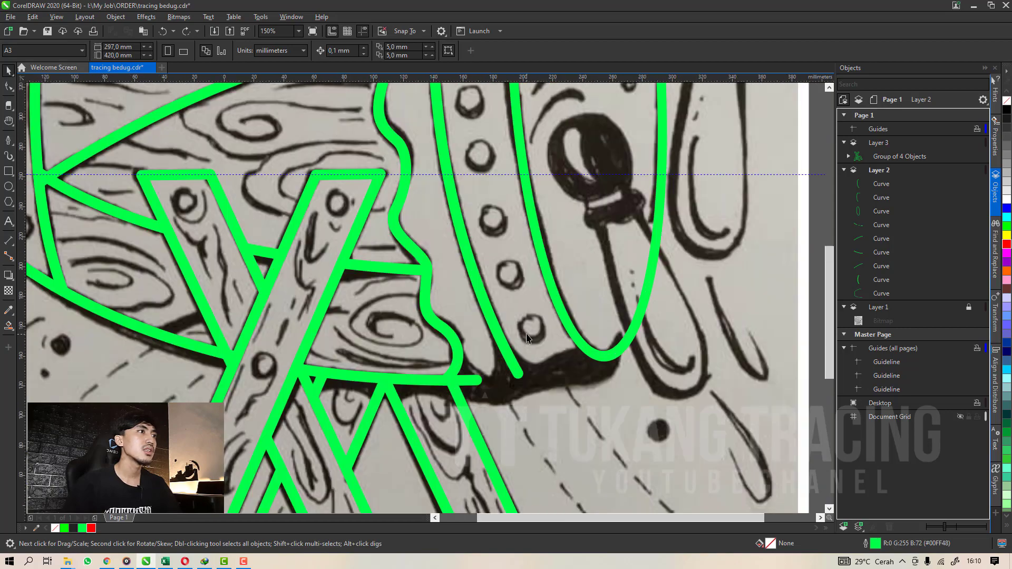
scroll(528, 338, "down", 1)
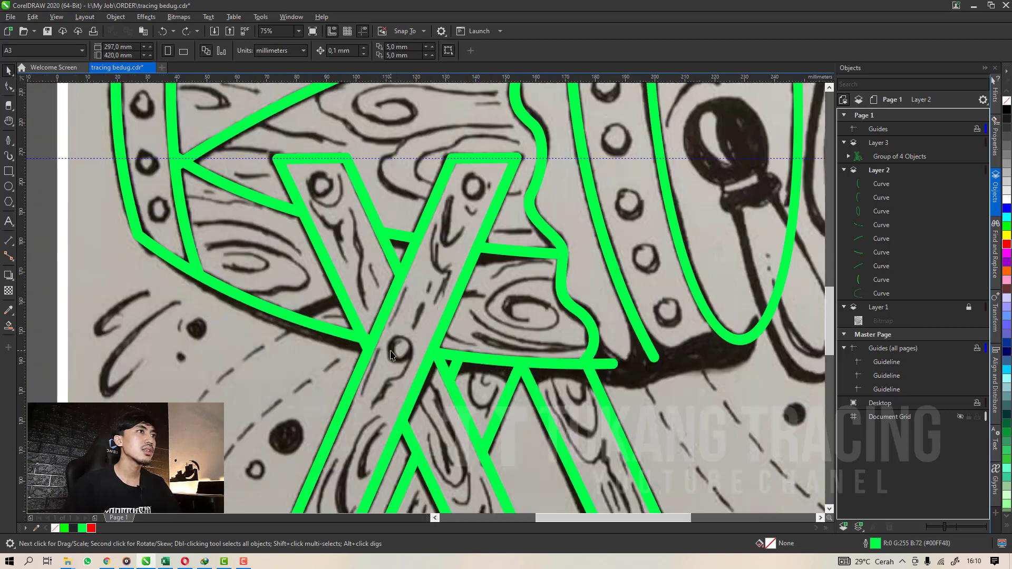
Start a hairline B-spline curve at the drum's lower-left corner and run it along the shadow's underside past the front plank.
left_click(14, 146)
left_click(47, 199)
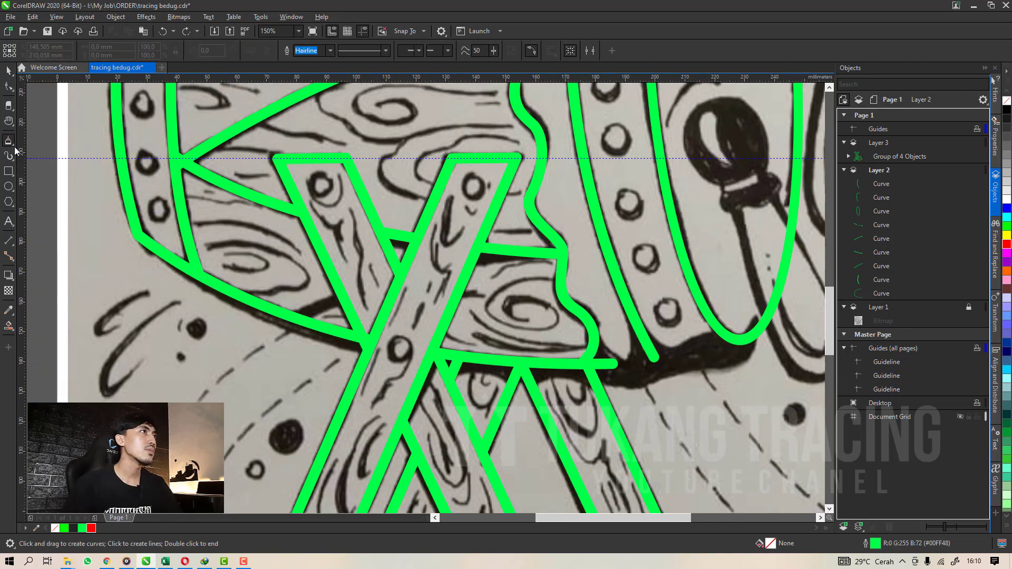
left_click(13, 143)
left_click(16, 157)
left_click(13, 142)
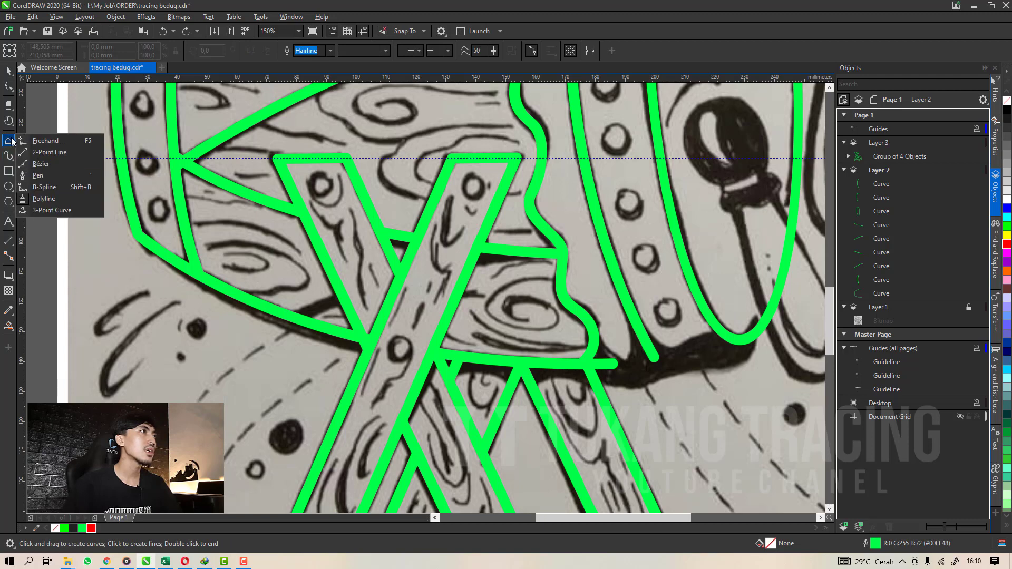
left_click(42, 185)
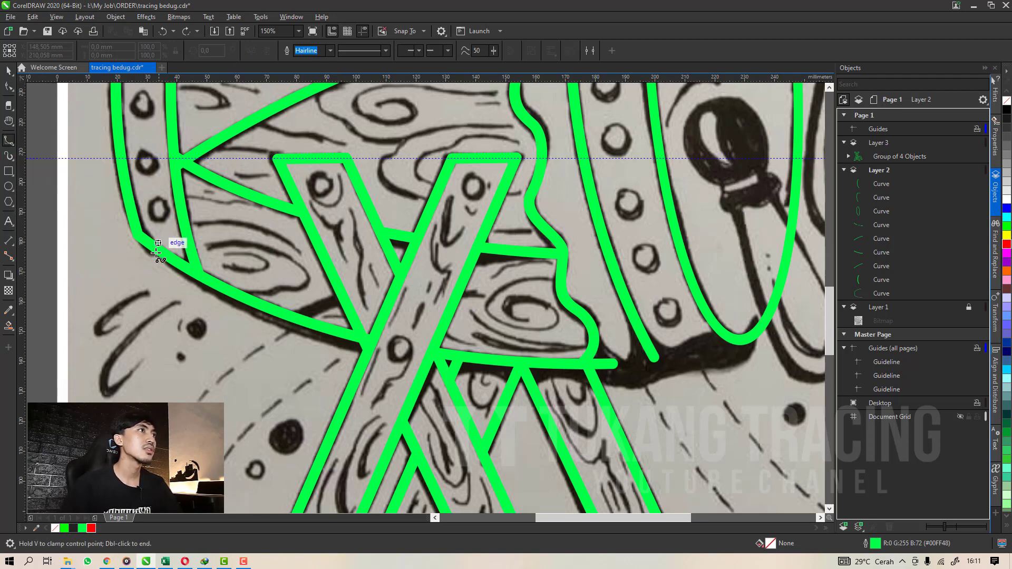
left_click(331, 51)
left_click(324, 70)
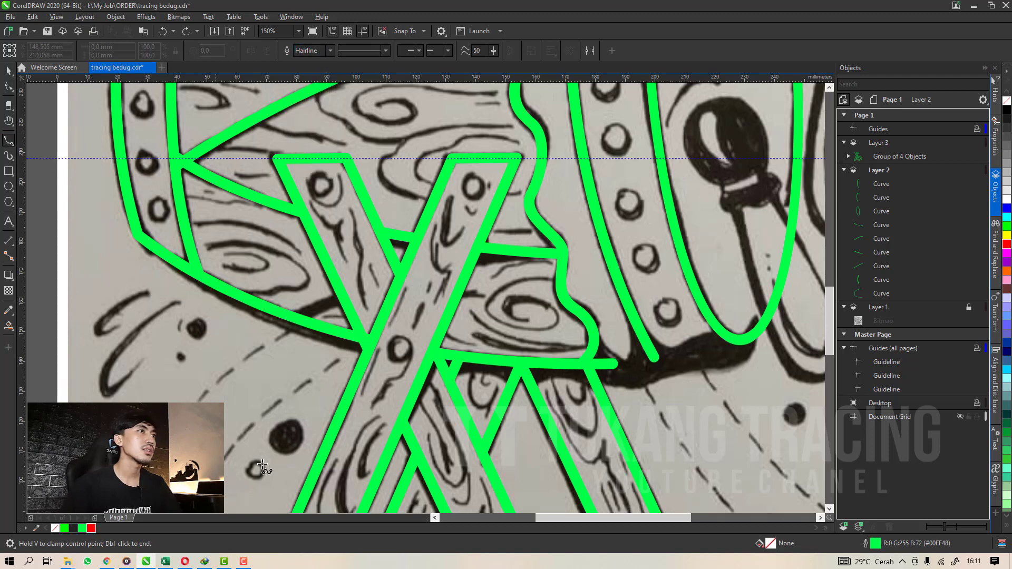
left_click(134, 240)
left_click(245, 321)
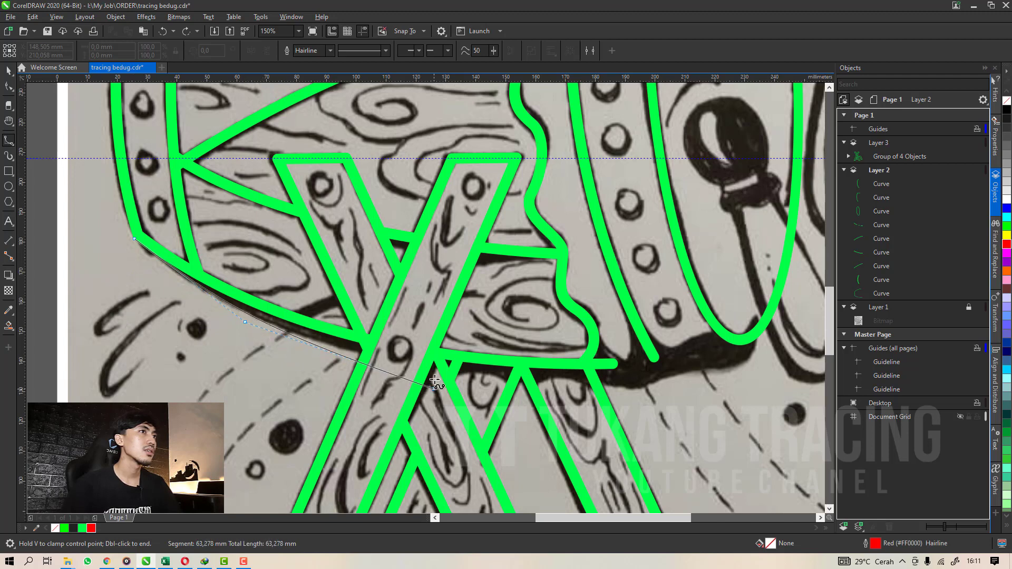
left_click(448, 373)
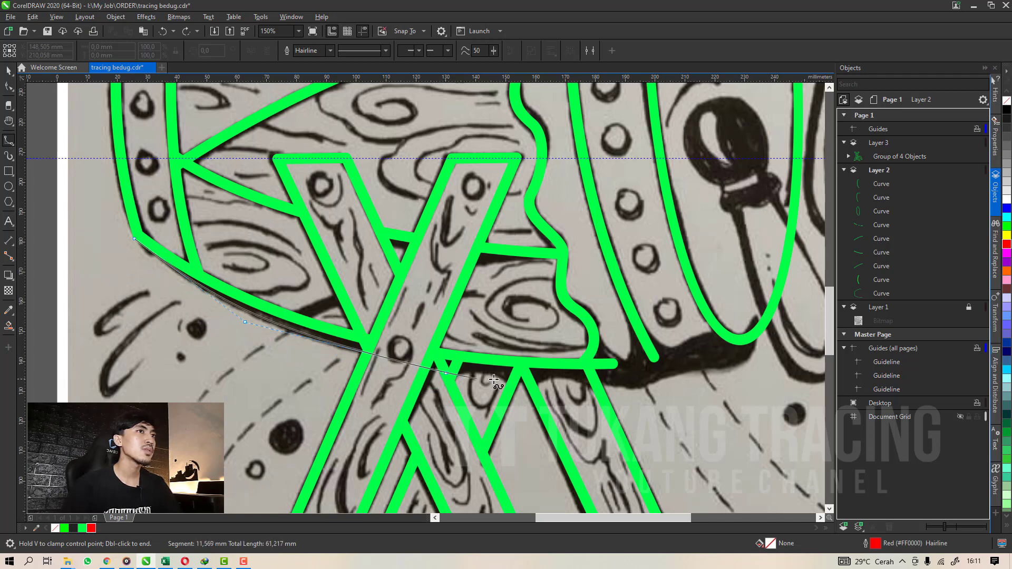
Continue the B-spline along the underside of the thick black shadow up to the drumhead's outer edge.
left_click(503, 375)
left_click(509, 388)
left_click(524, 367)
left_click(583, 383)
left_click(607, 388)
left_click(611, 379)
left_click(641, 393)
left_click(662, 371)
left_click(710, 368)
left_click(759, 347)
left_click(772, 317)
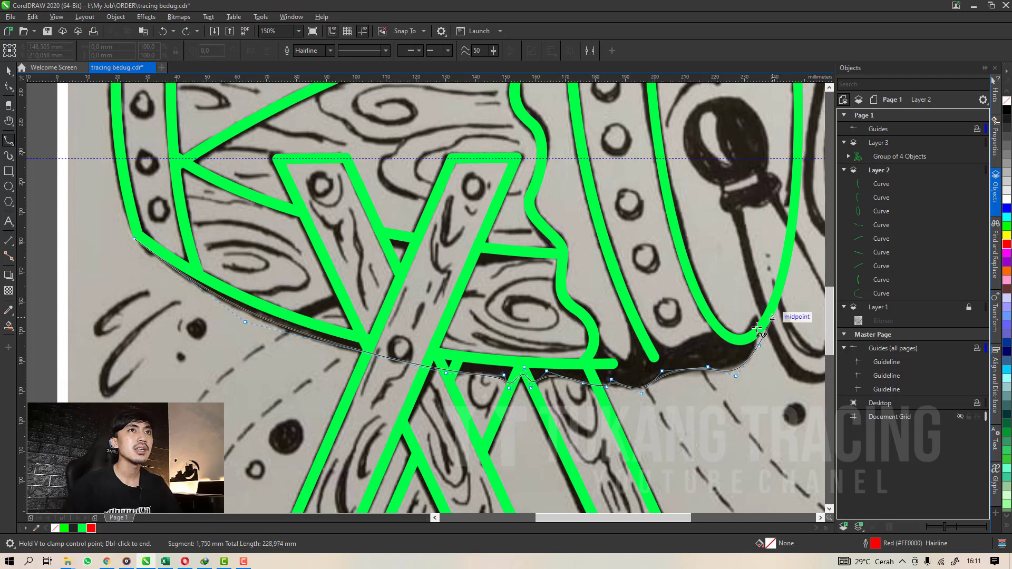
left_click(777, 305)
Run the B-spline back along the shadow's upper edge, following the drumhead, the rim band line and the wavy skin edge.
left_click(745, 340)
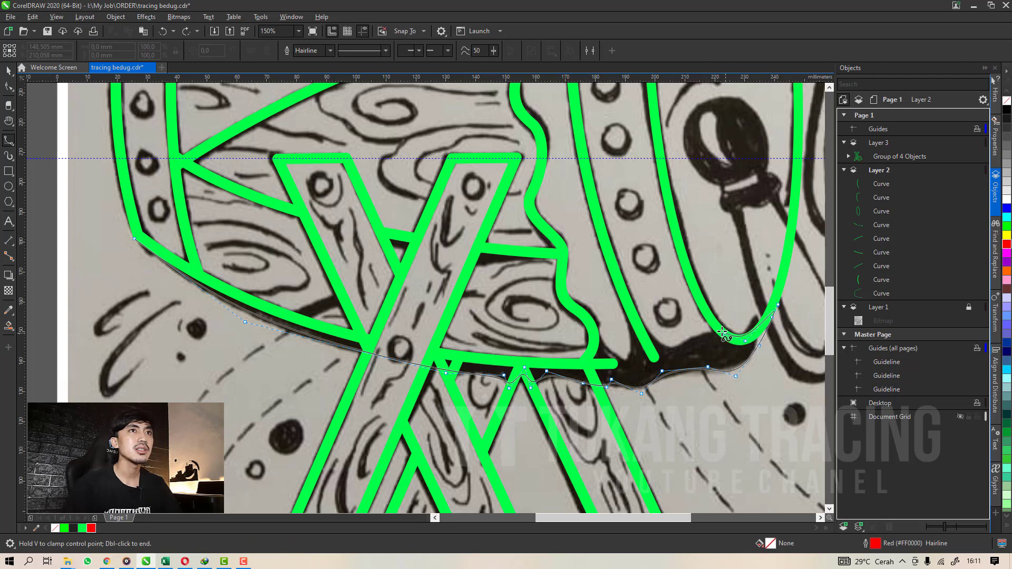
left_click(673, 349)
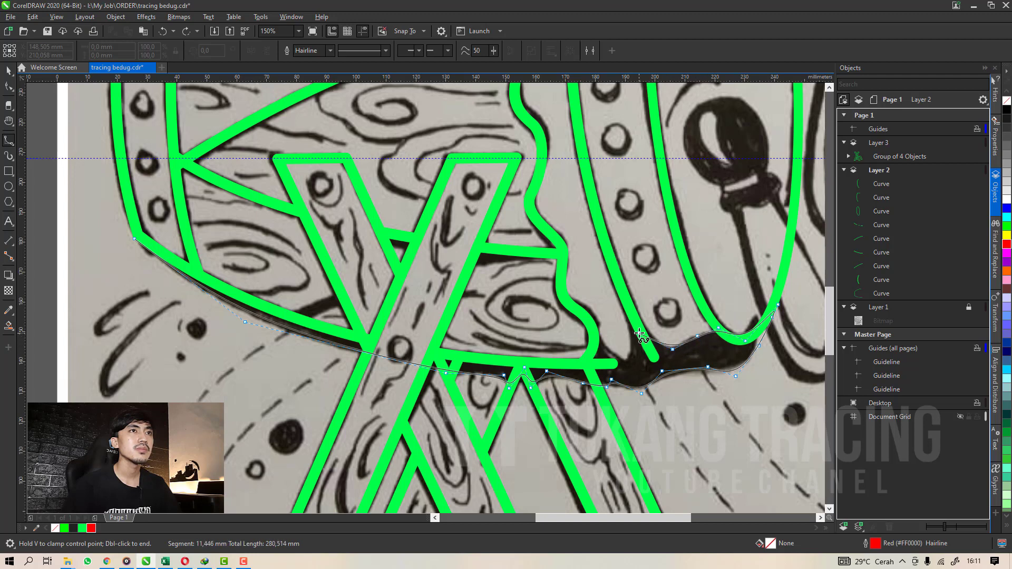
left_click(649, 336)
left_click(627, 300)
left_click(634, 353)
left_click(617, 363)
left_click(596, 324)
left_click(588, 363)
left_click(554, 364)
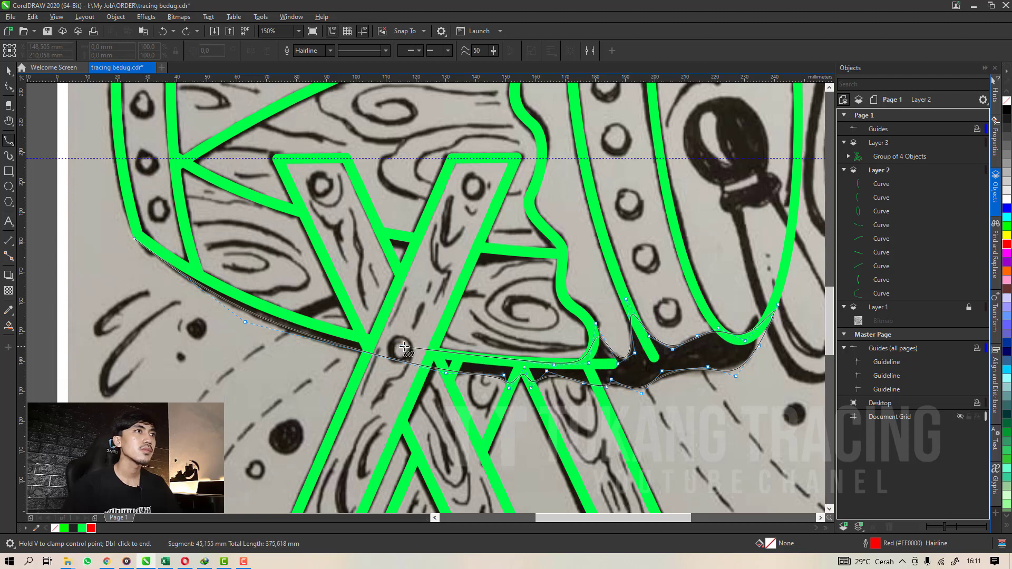
Bring the B-spline back along the drum's bottom outline and close it at the lower-left corner.
left_click(433, 351)
left_click(330, 328)
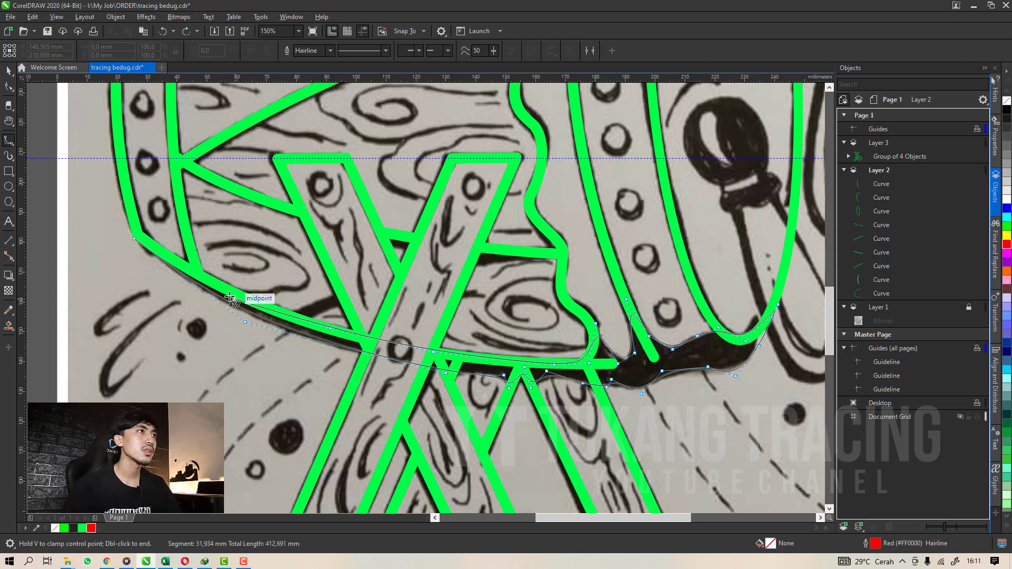
left_click(228, 290)
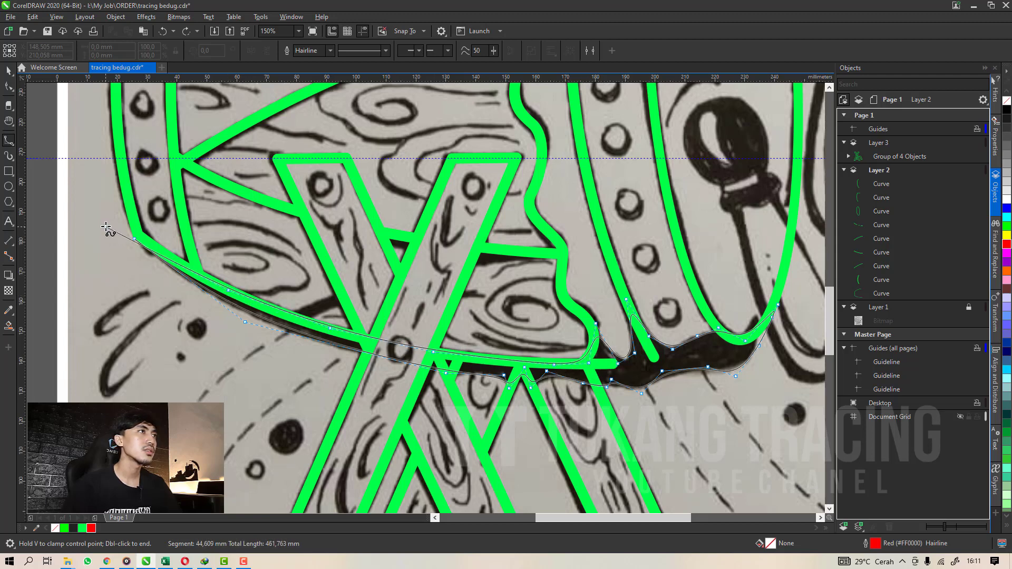
left_click(133, 232)
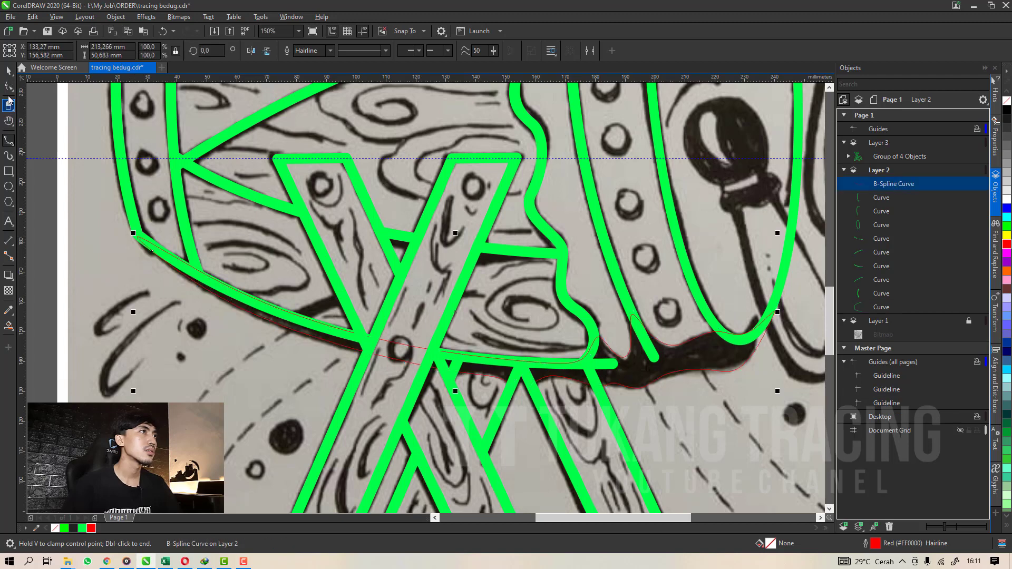
Check the shadow shape's corner nodes, then fill the shape with the linework's green and remove its outline.
key("F10")
scroll(132, 248, "up", 2)
left_click(133, 231)
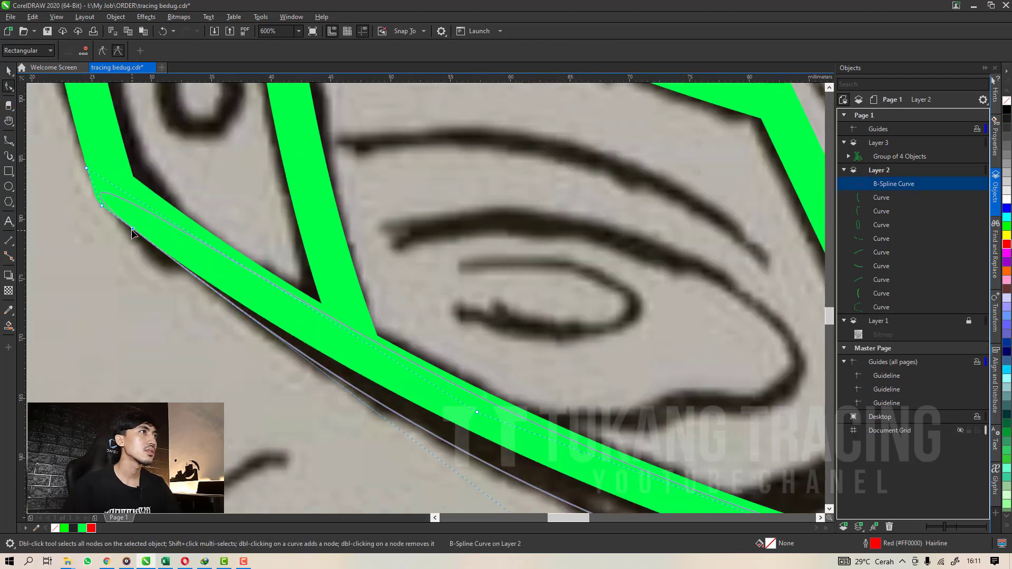
left_click(9, 72)
scroll(165, 280, "down", 2)
left_click(83, 528)
scroll(336, 354, "down", 2)
left_click_drag(596, 467, 221, 143)
left_click(421, 369)
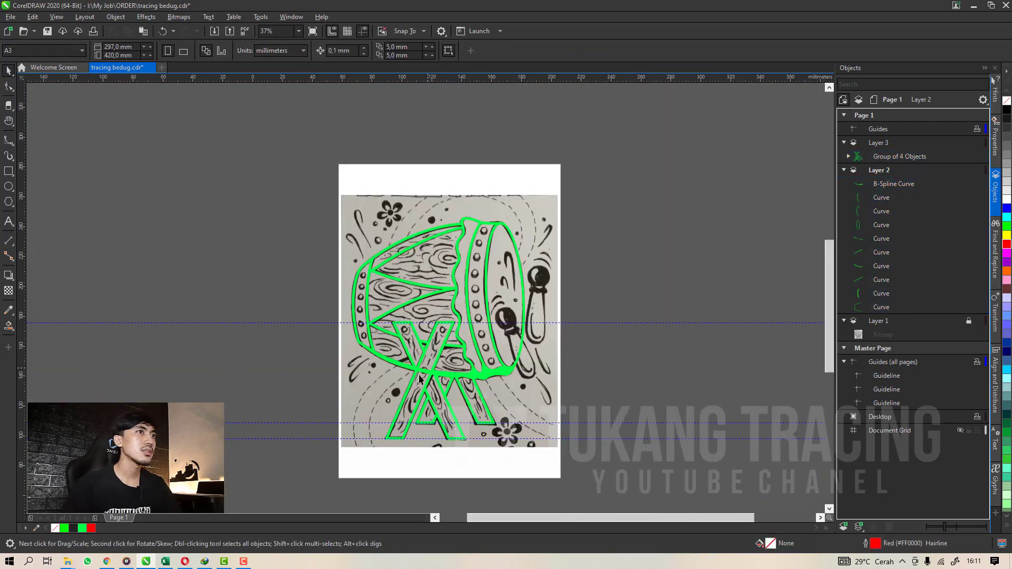
Draw a closed cutting shape with the Pen tool inside the front plank, covering the green shadow where it crosses the plank.
scroll(422, 369, "up", 3)
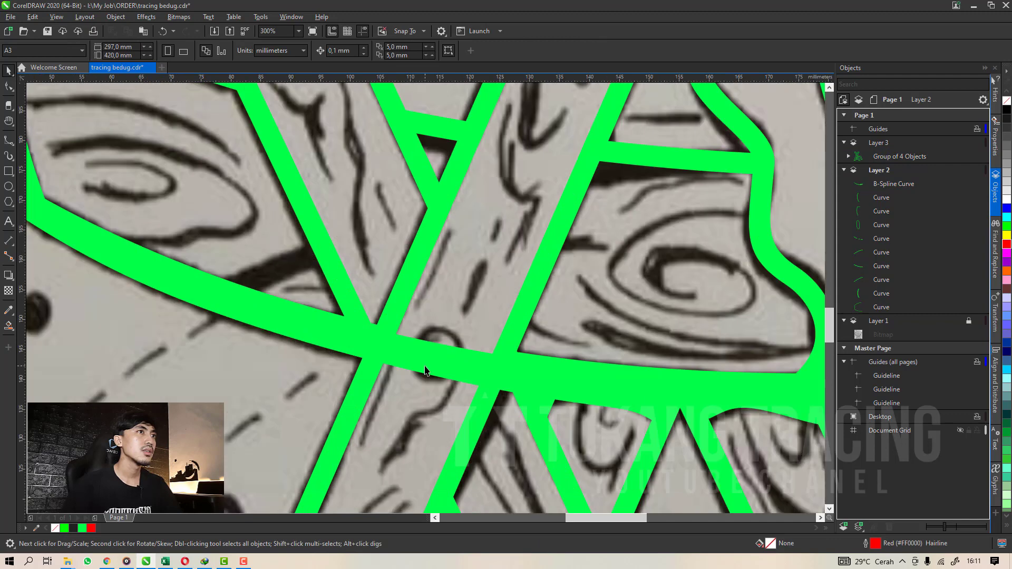
left_click(13, 145)
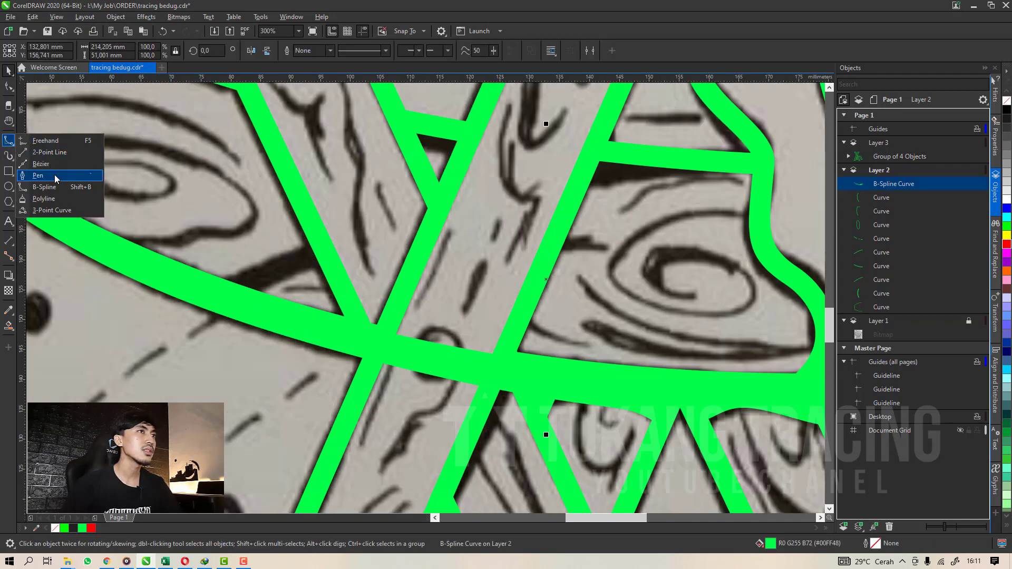
left_click(38, 176)
left_click(361, 411)
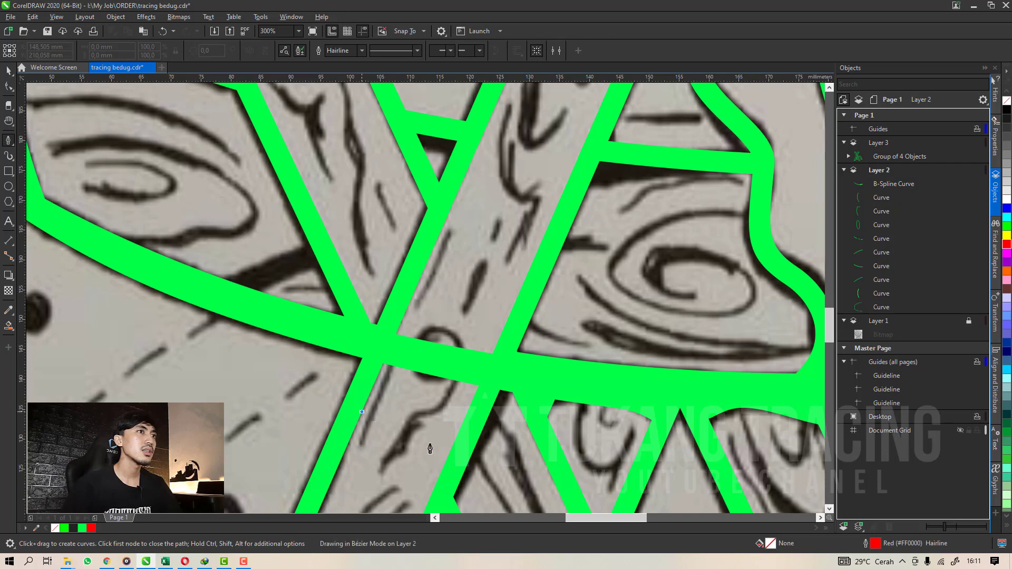
left_click(458, 435)
left_click_drag(478, 295, 2, 123)
left_click(7, 88)
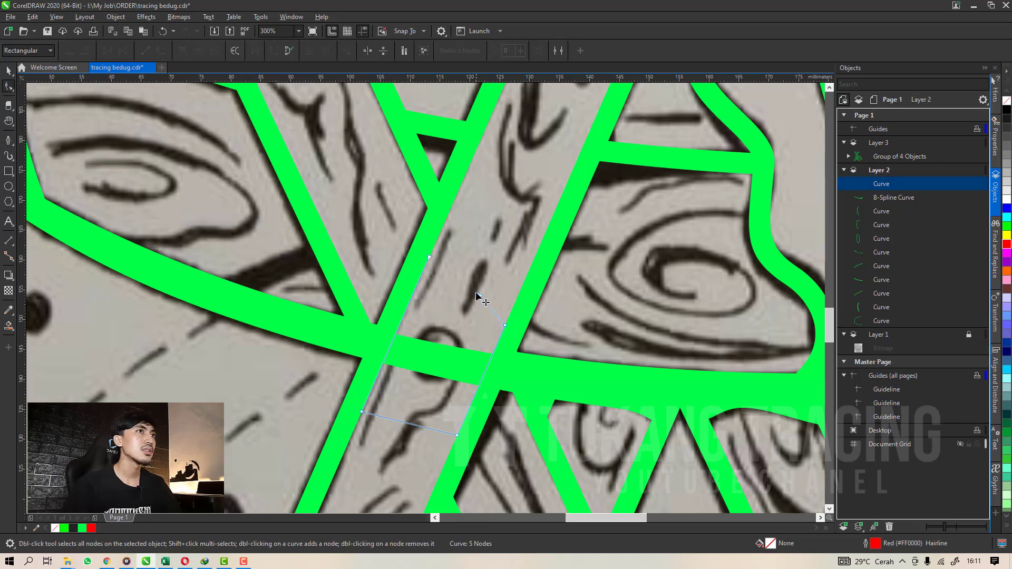
key("space")
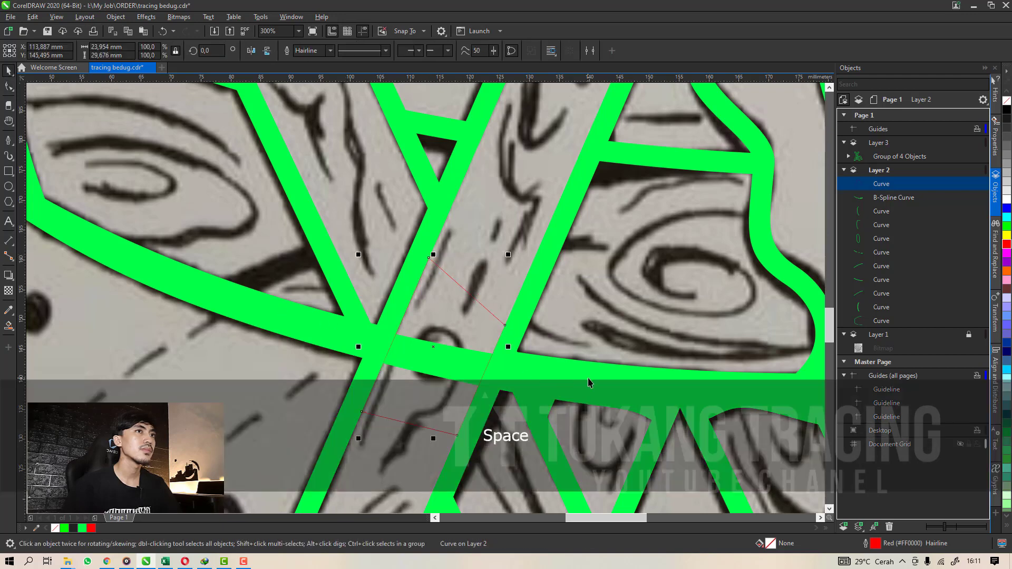
Trim the shadow shape with the cutting shape inside the front plank and delete the cutting shape.
left_click(589, 375, "shift")
left_click_drag(589, 373, 589, 390)
key("ctrl+z")
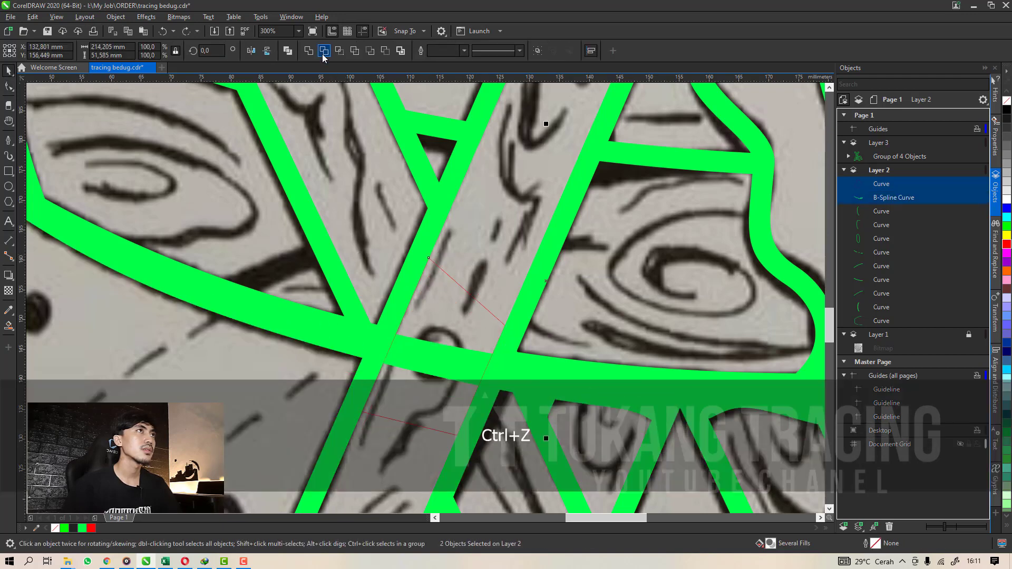
left_click(430, 337)
right_click(429, 337)
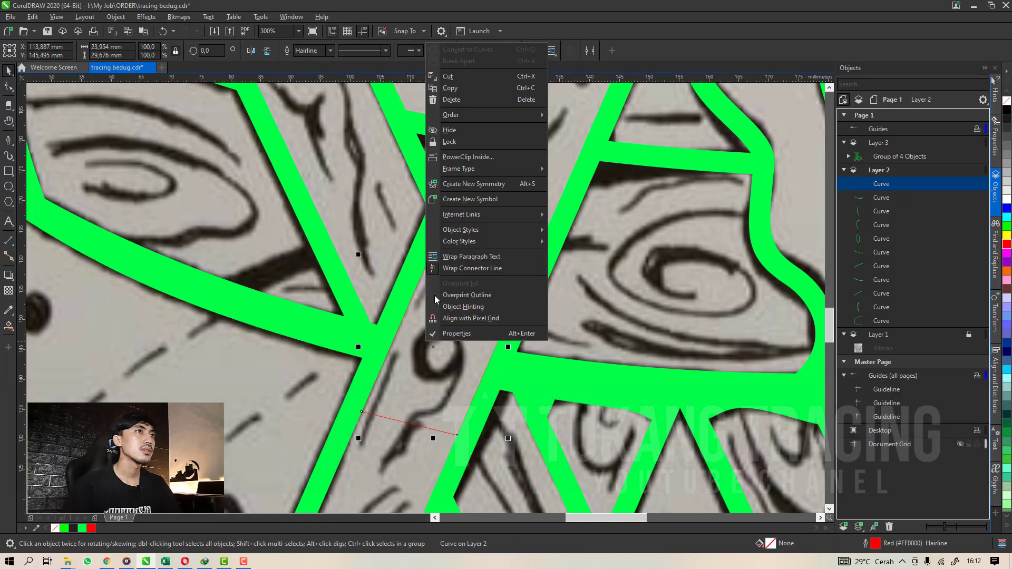
left_click(462, 101)
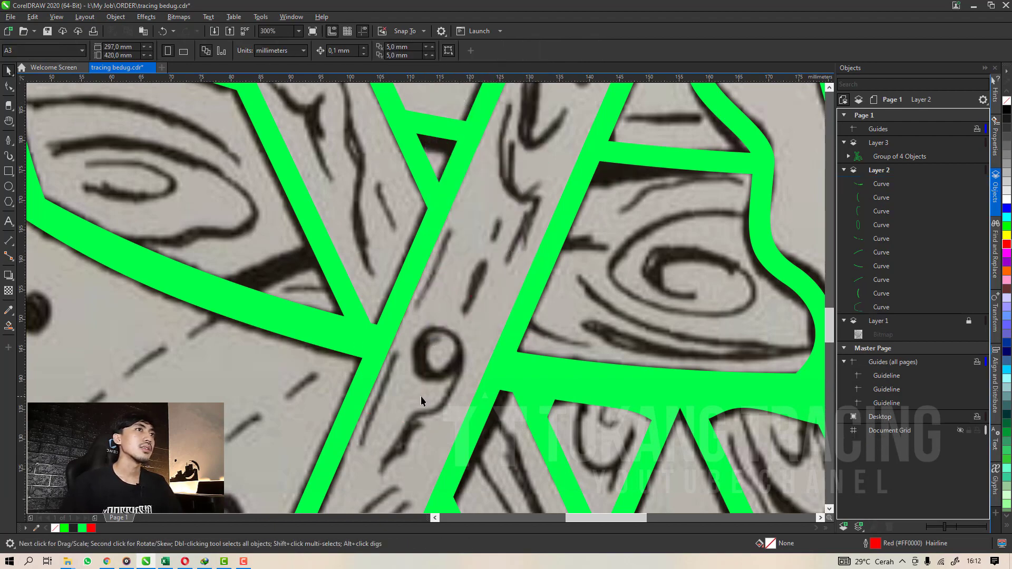
Move all the linework off the sketch to inspect the filled shadow, and undo the move.
scroll(422, 396, "down", 6)
left_click_drag(623, 493, 652, 508)
scroll(473, 372, "up", 1)
mouse_move(496, 398)
left_mouse_down()
mouse_move(193, 346)
mouse_move(210, 344)
left_mouse_up()
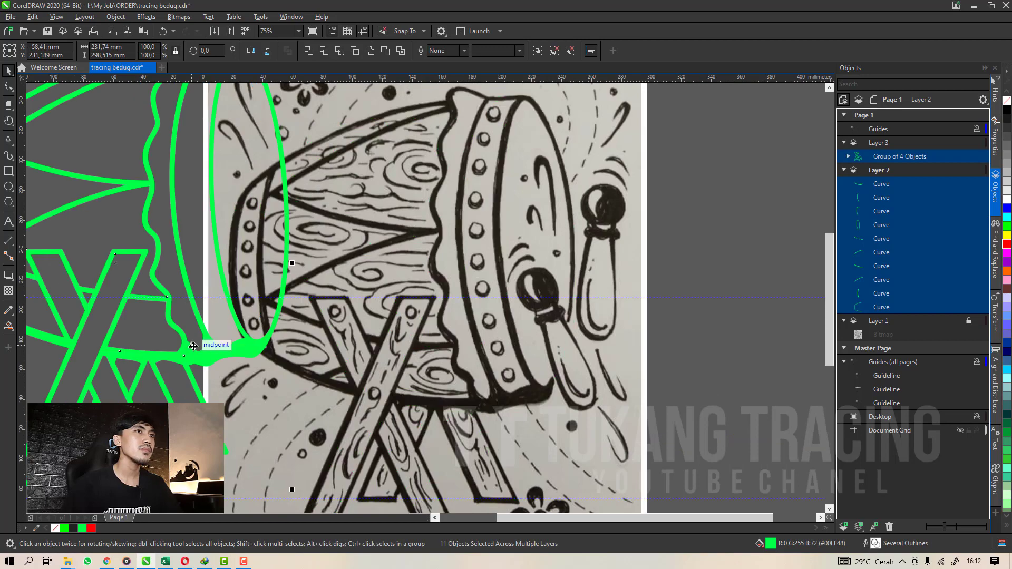
key("ctrl+z")
left_click_drag(497, 387, 362, 397)
key("ctrl+z")
left_click(315, 270)
scroll(315, 269, "down", 1)
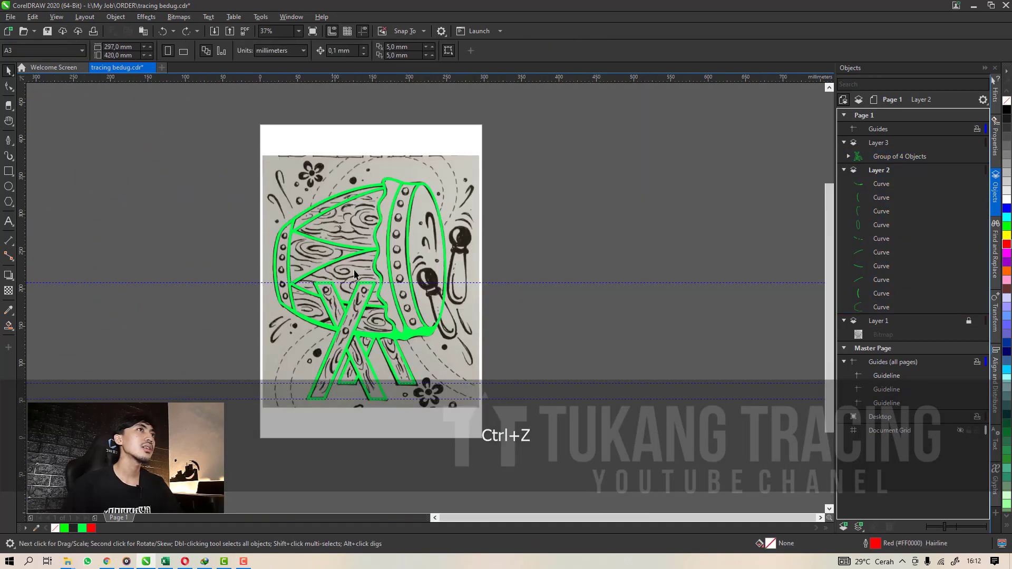
Select all the drum and stand linework and combine it into one group on Layer 2.
key("ctrl+a")
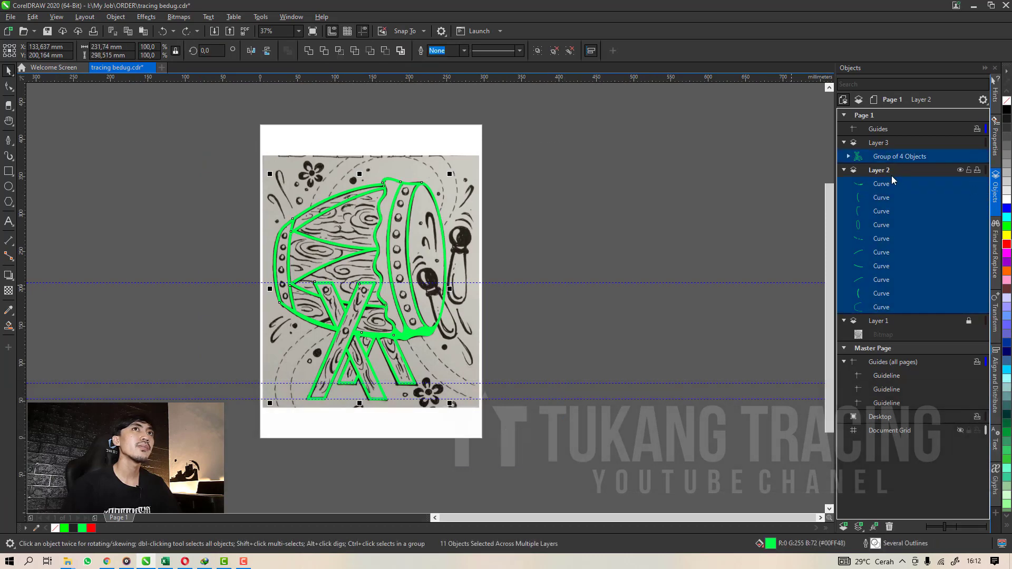
left_click(887, 172)
key("ctrl+a")
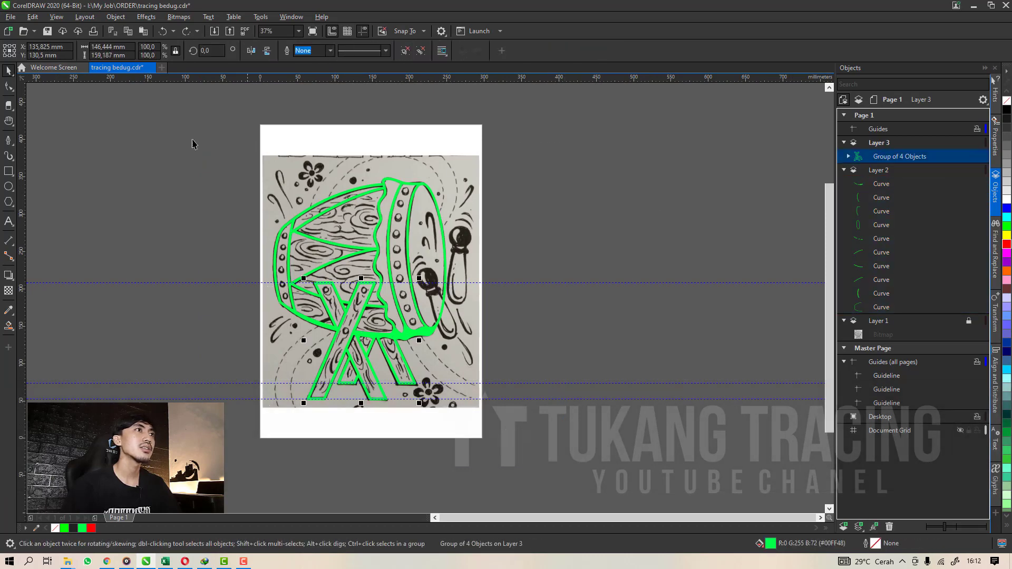
left_click(546, 55)
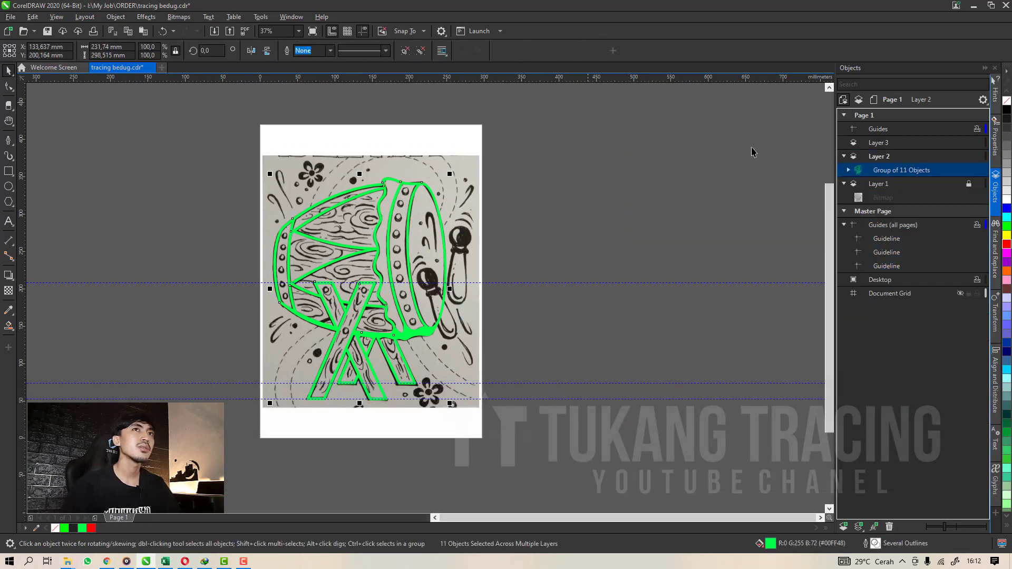
Make Layer 3 the active layer and save the drawing.
left_click(883, 160)
scroll(396, 301, "up", 2)
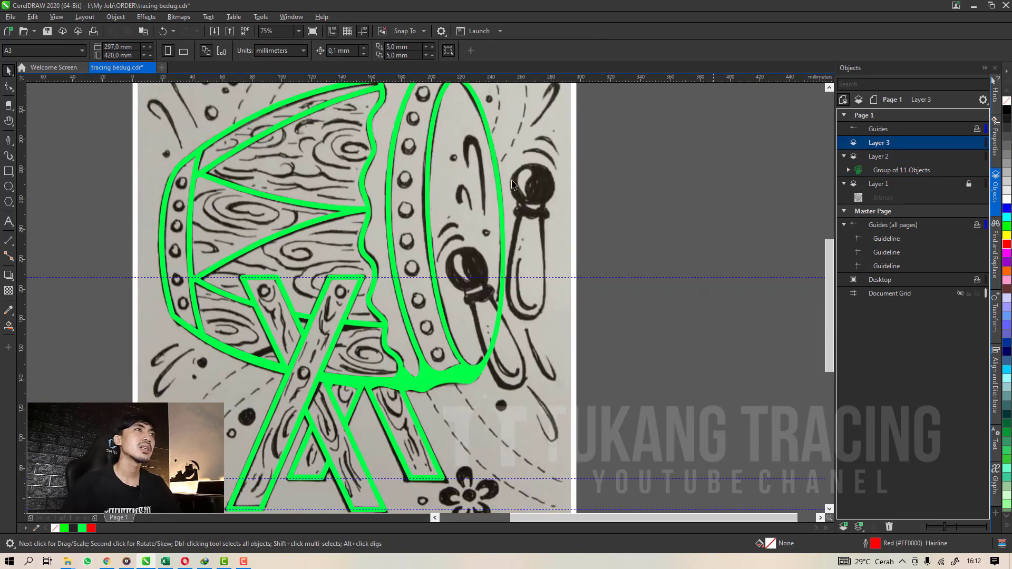
scroll(416, 261, "down", 2)
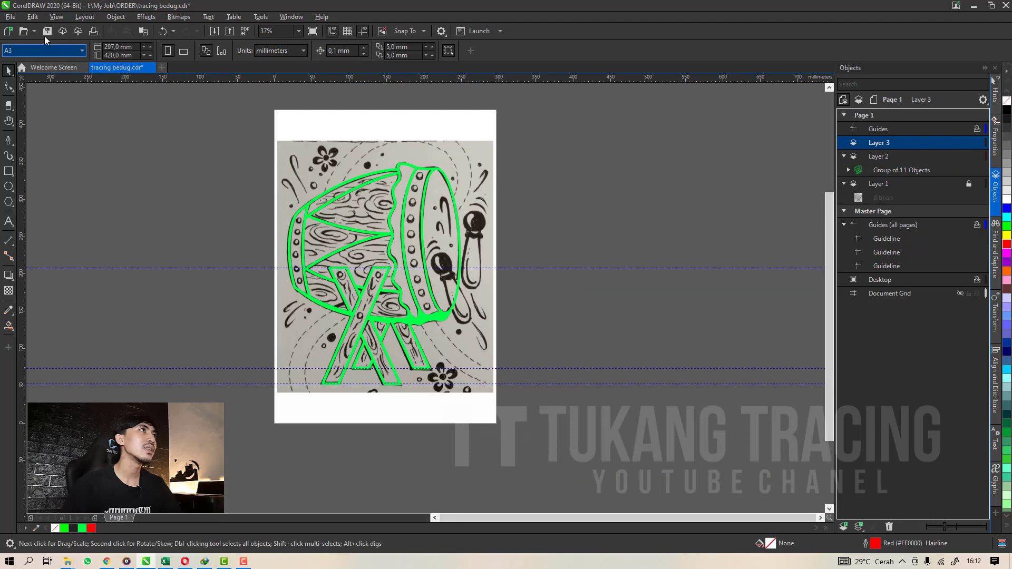
key("ctrl+s")
Draw a circle about 7.5 mm wide over the topmost stud on the rim band and give it a 4 pt outline.
scroll(413, 176, "up", 3)
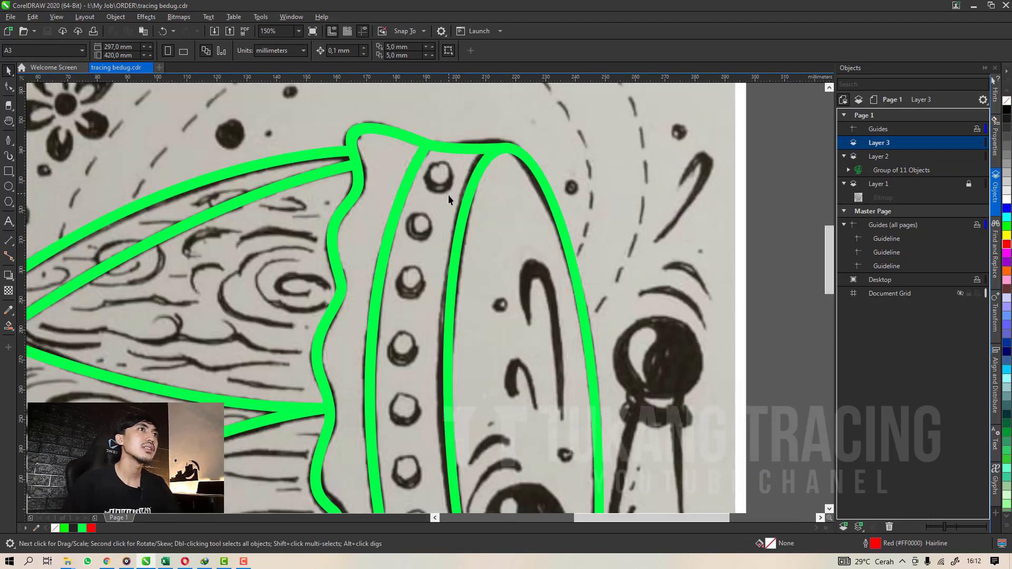
left_click(8, 186)
scroll(406, 174, "up", 2)
left_click_drag(370, 144, 464, 232)
key("space")
left_click_drag(437, 191, 440, 190)
left_click(454, 50)
left_click(444, 124)
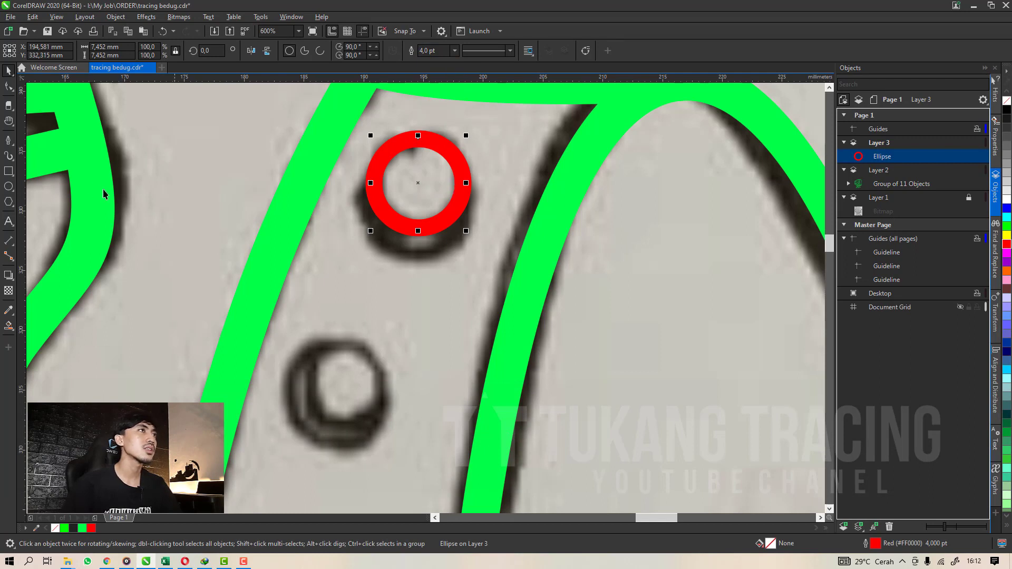
Duplicate the stud circle, enlarge the copy to about 8 mm and fit it to the stud's lower outer edge.
key("ctrl")
key("ctrl+v")
left_click_drag(411, 228, 464, 265)
left_click_drag(457, 231, 460, 223)
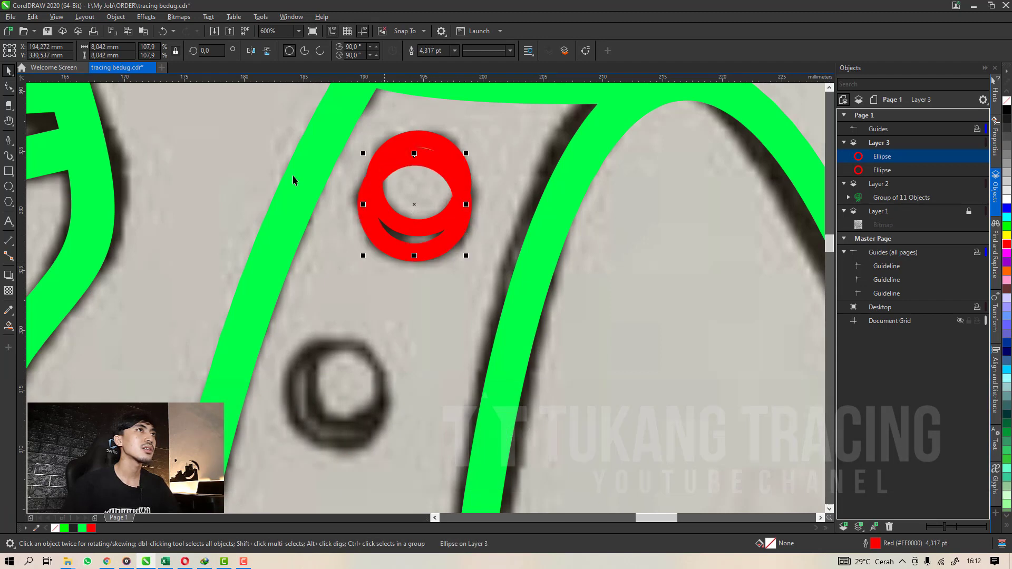
Colour the larger circle's outline green and bring the smaller red circle in front of it.
right_click(83, 528)
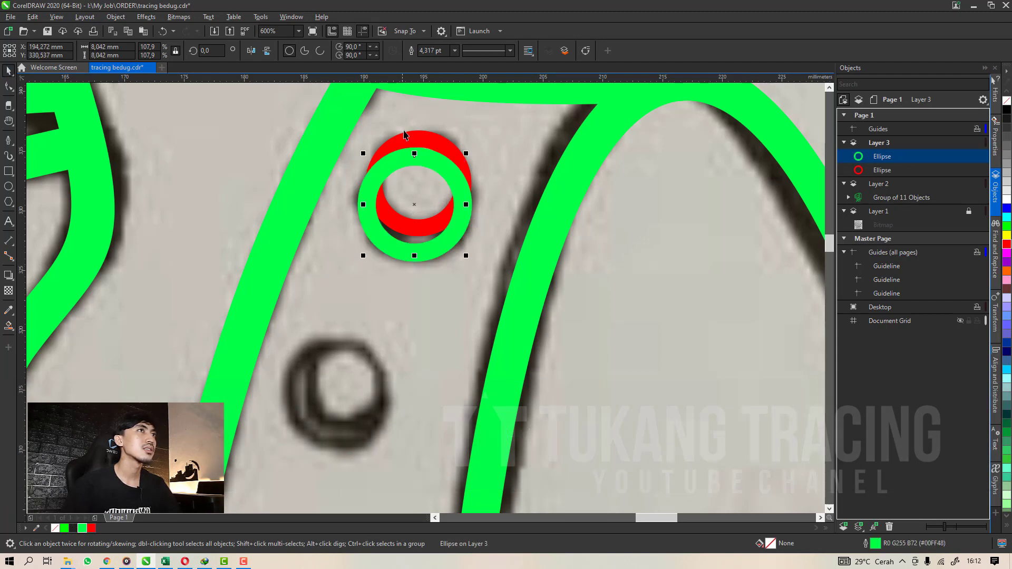
left_click(413, 138)
key("ctrl+x")
key("ctrl+v")
Move both stud circles aside to inspect them, and undo the move.
left_click(415, 252, "shift")
left_click_drag(415, 252, 190, 228)
key("ctrl+z")
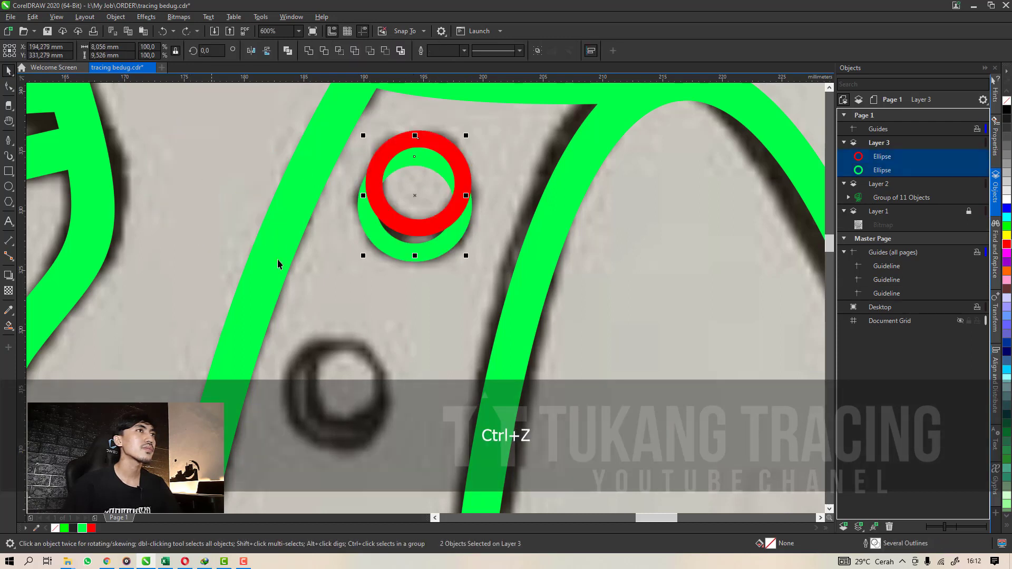
Shift the larger green circle slightly upward so it fits the topmost stud's lower edge.
left_click(346, 280)
left_click(460, 245)
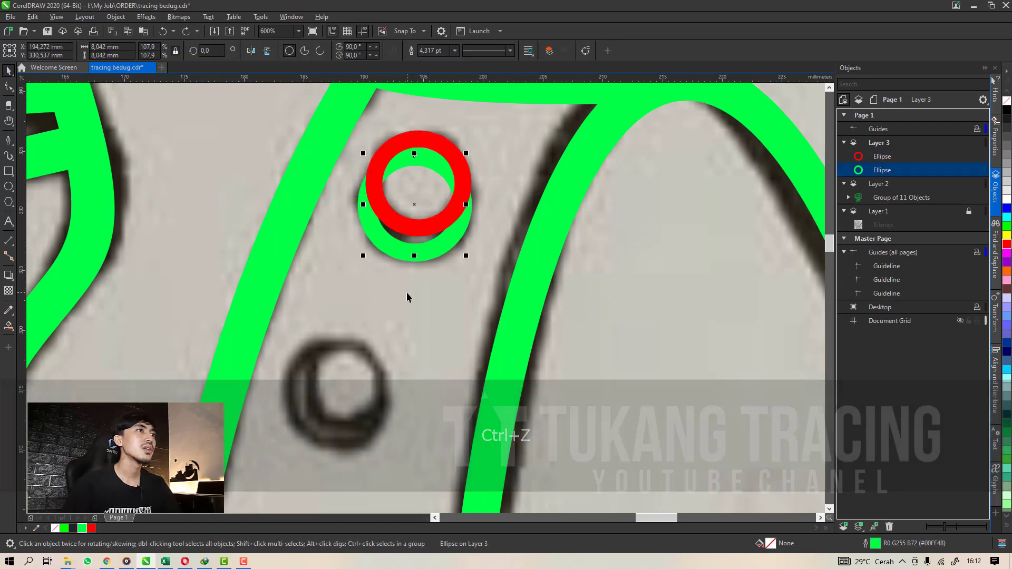
left_click(409, 294)
left_click(428, 251)
scroll(422, 252, "up", 1)
left_click_drag(423, 252, 423, 248)
scroll(413, 259, "down", 1)
scroll(437, 167, "up", 1)
Convert the outlines of the red and green stud circles into filled objects.
key("ctrl+shift+q")
left_click(390, 289)
key("ctrl+shift+q")
left_click(355, 168)
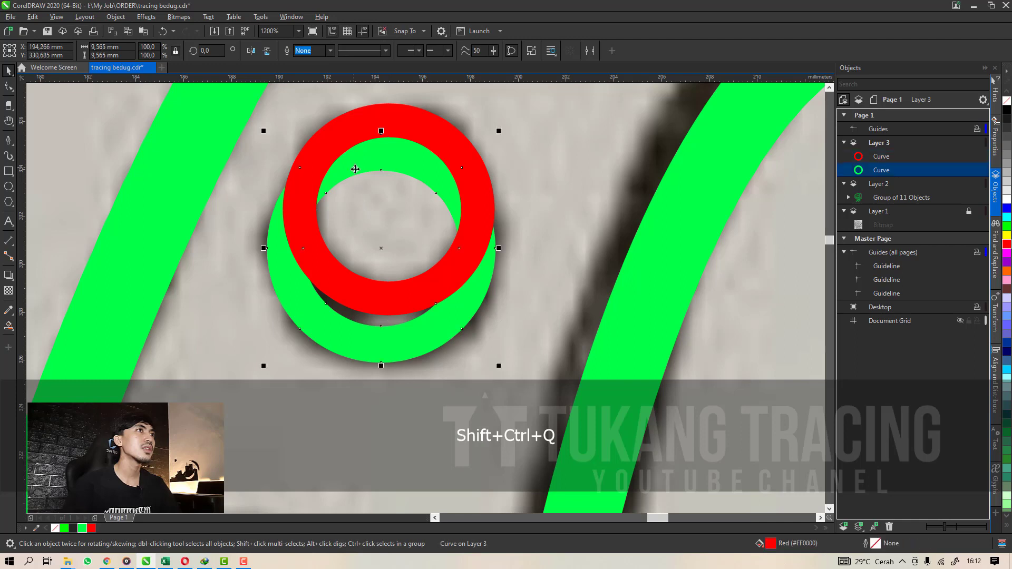
Draw a straight-segment cutting path around the red ring's band, ending inside the ring, over the green part to remove.
left_click(8, 141)
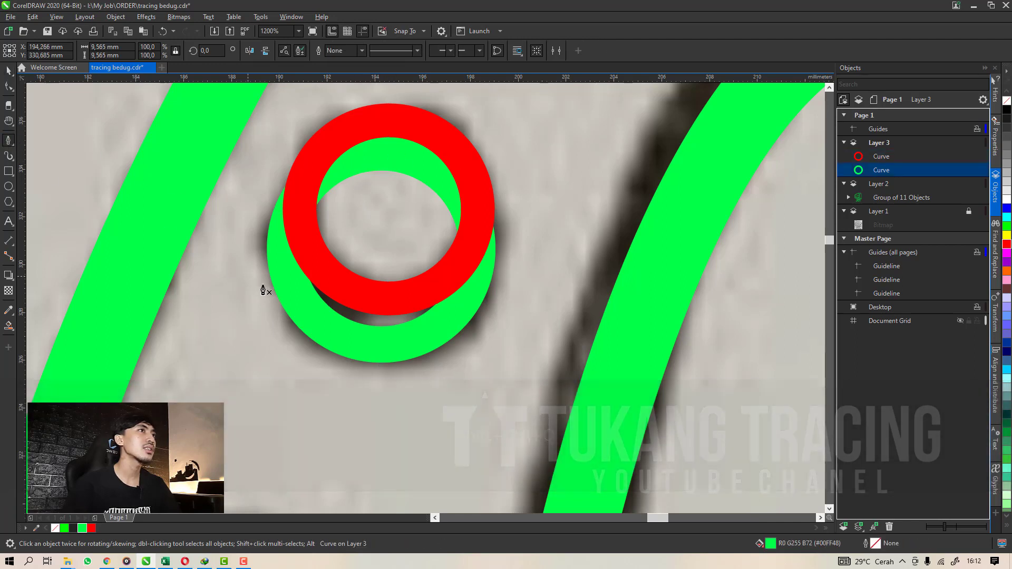
left_click(311, 256)
left_click(297, 186)
left_click(320, 133)
left_click(437, 119)
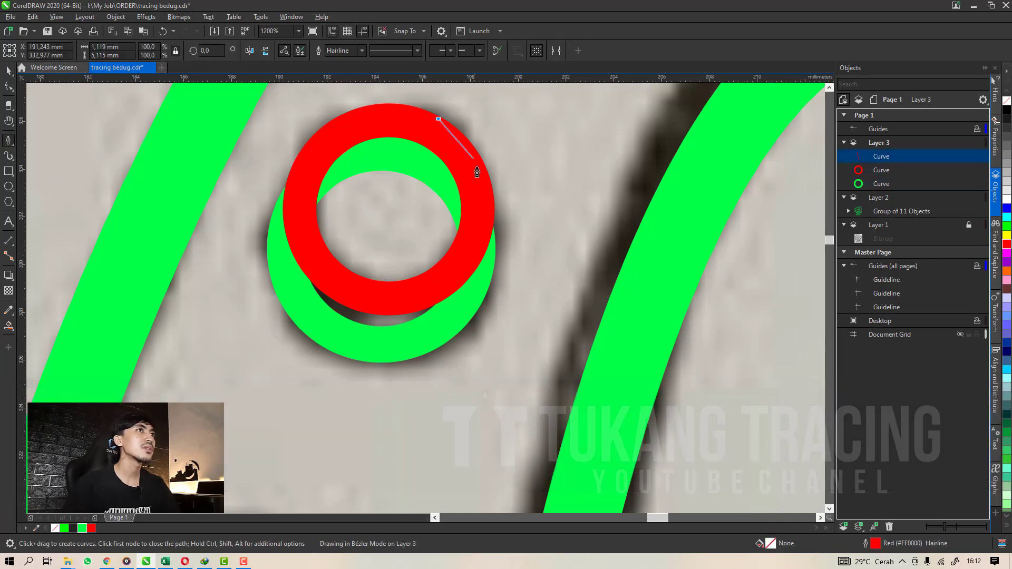
left_click(489, 191)
left_click(464, 259)
left_click(396, 302)
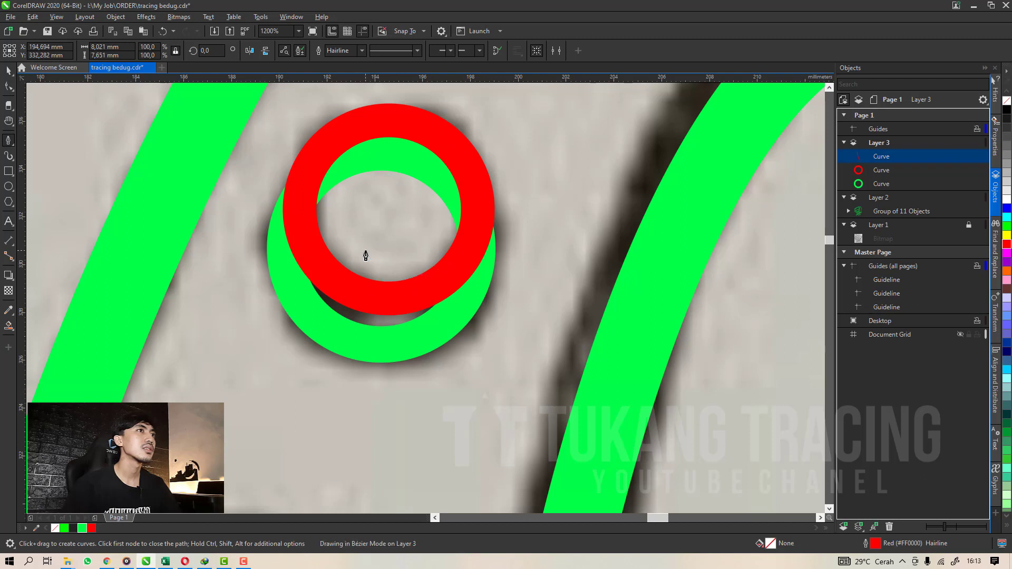
left_click(366, 252)
key("F10")
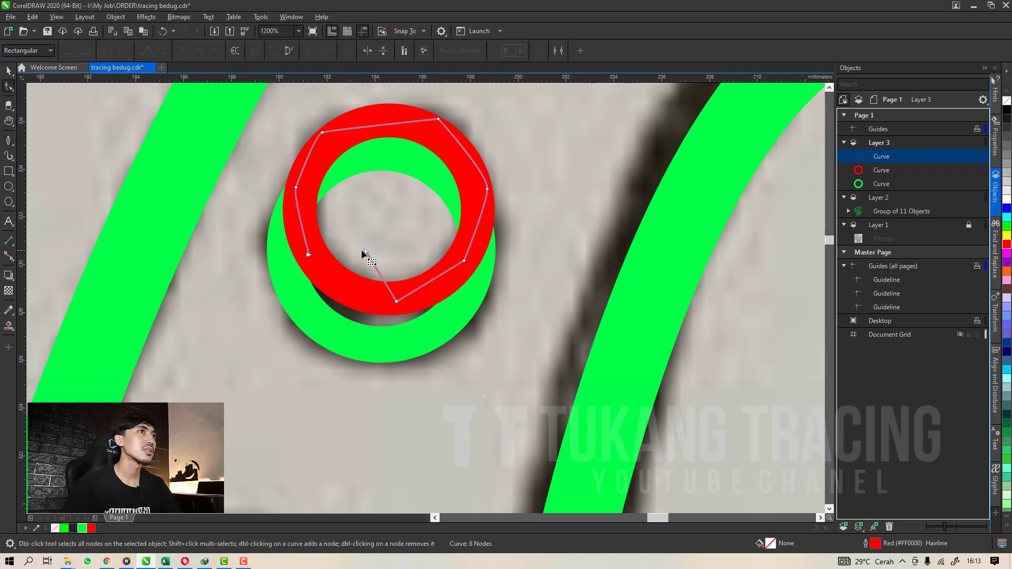
Trim the green ring with the cutting path, leaving its lower crescent, and delete the path.
key("space")
left_click(313, 315, "shift")
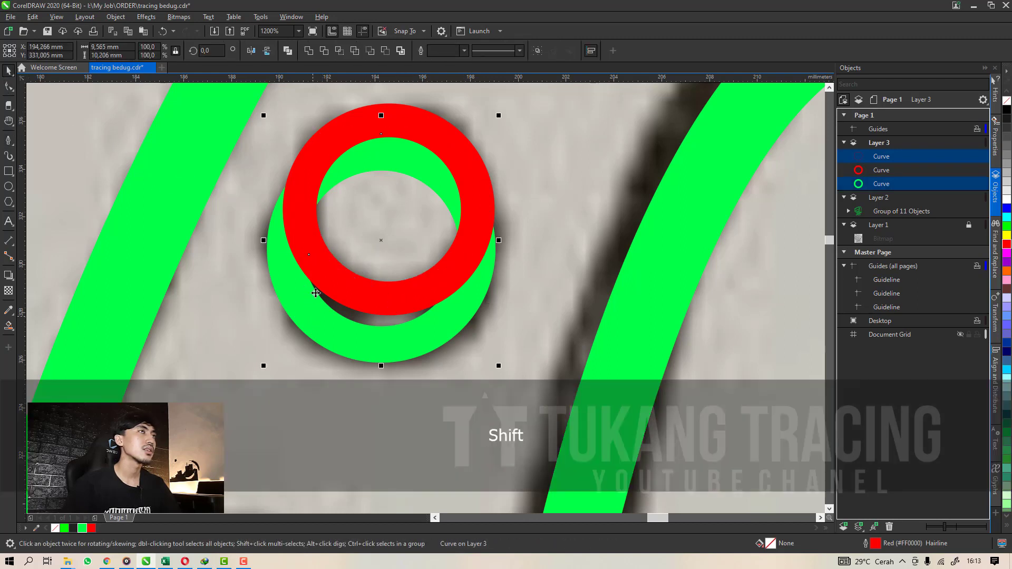
left_click(325, 50)
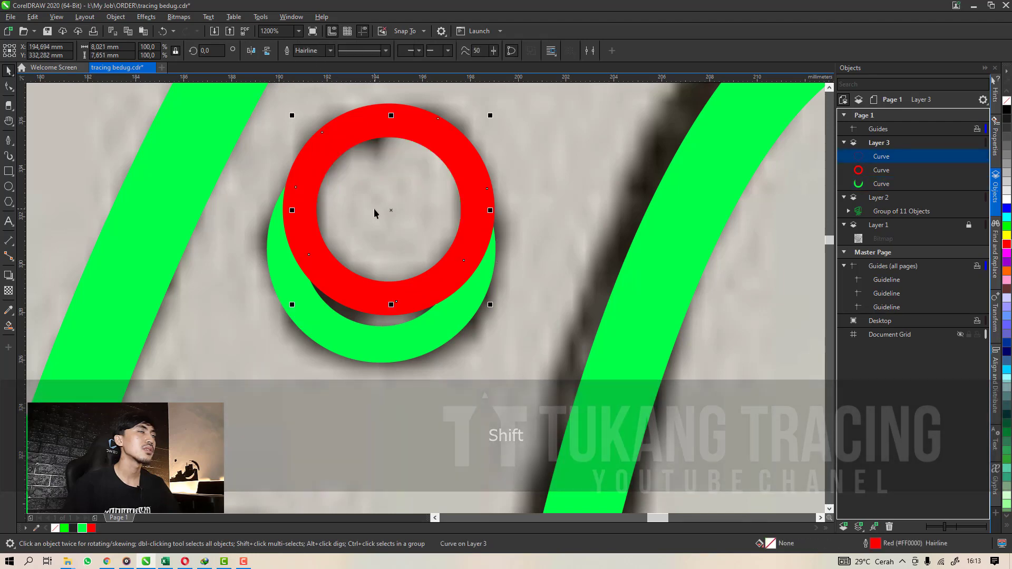
right_click(374, 213)
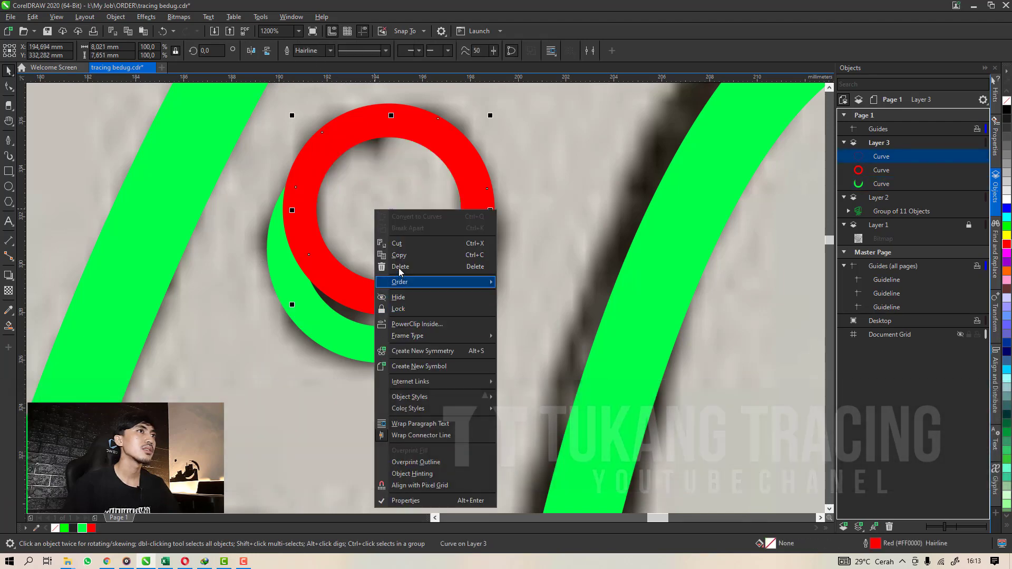
left_click(399, 267)
Try dark grey #222222 and black fills on both stud pieces, moving them to inspect, and undo the moves.
scroll(352, 253, "down", 2)
left_click_drag(271, 111, 396, 280)
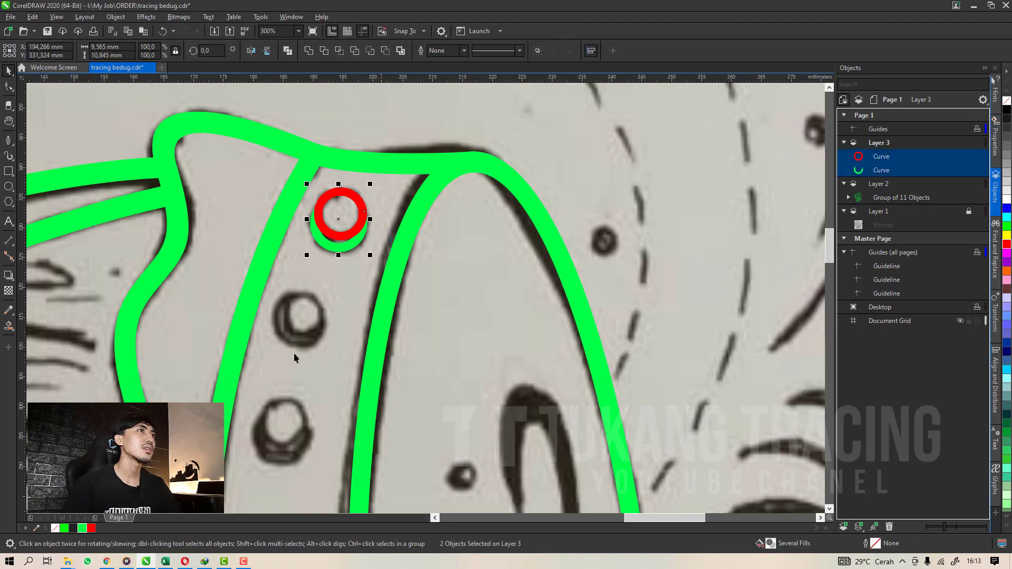
left_click(71, 529)
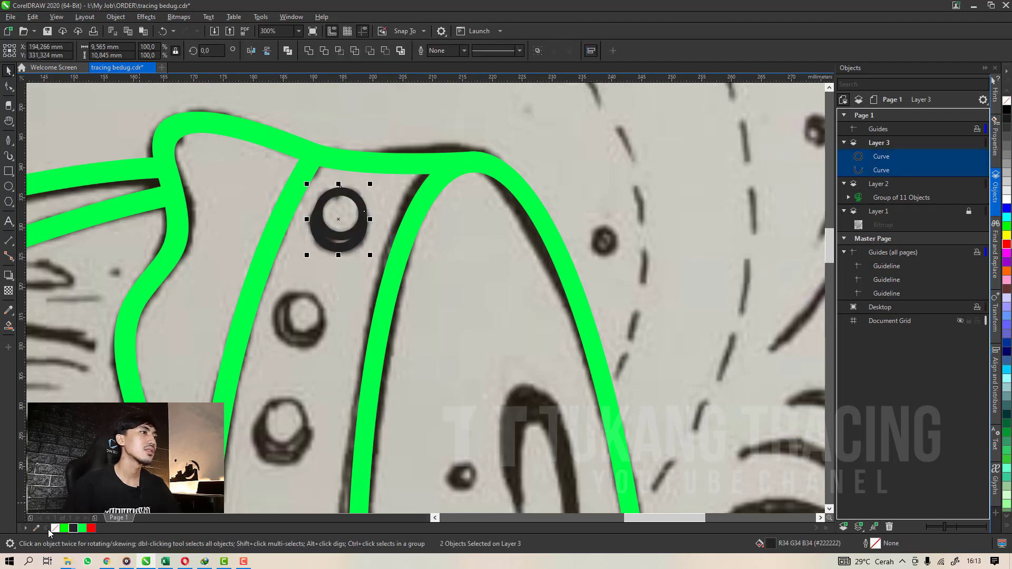
left_click_drag(330, 255, 444, 363)
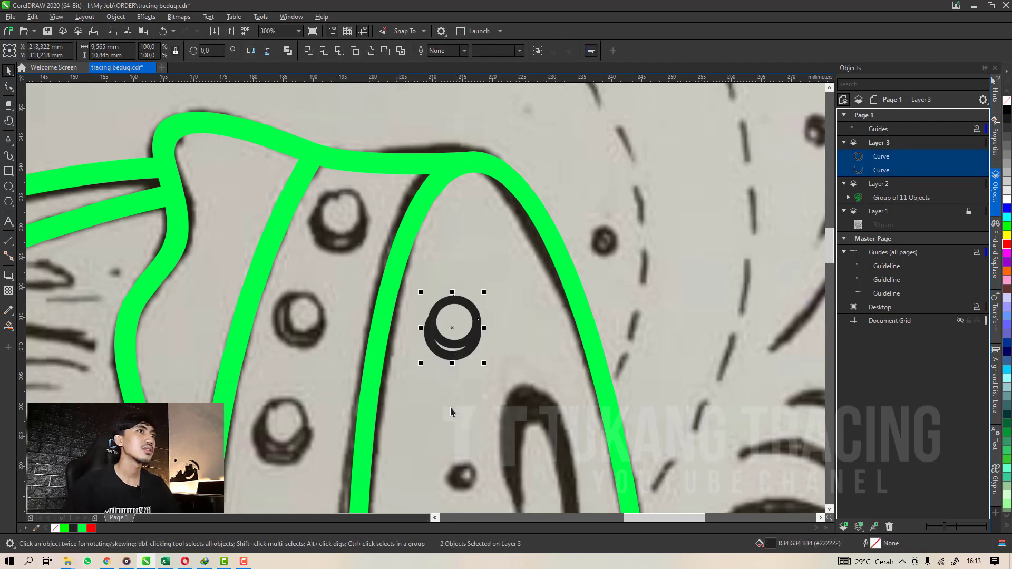
key("ctrl+z")
left_click(1006, 109)
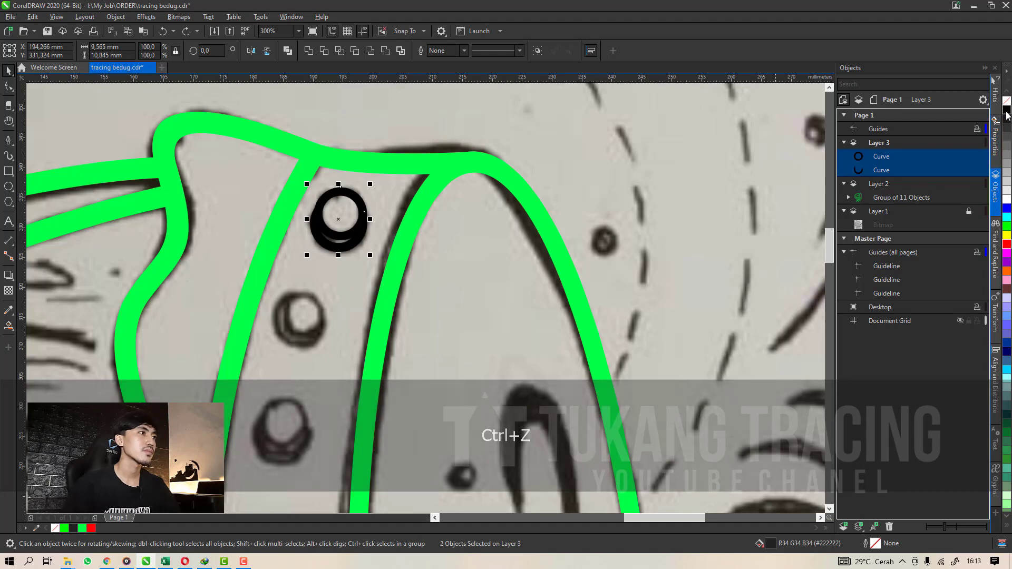
left_click_drag(329, 256, 312, 340)
key("ctrl+z")
key("ctrl+z")
Group the two stud pieces with a green #00FF48 fill.
key("ctrl+g")
scroll(348, 256, "down", 2)
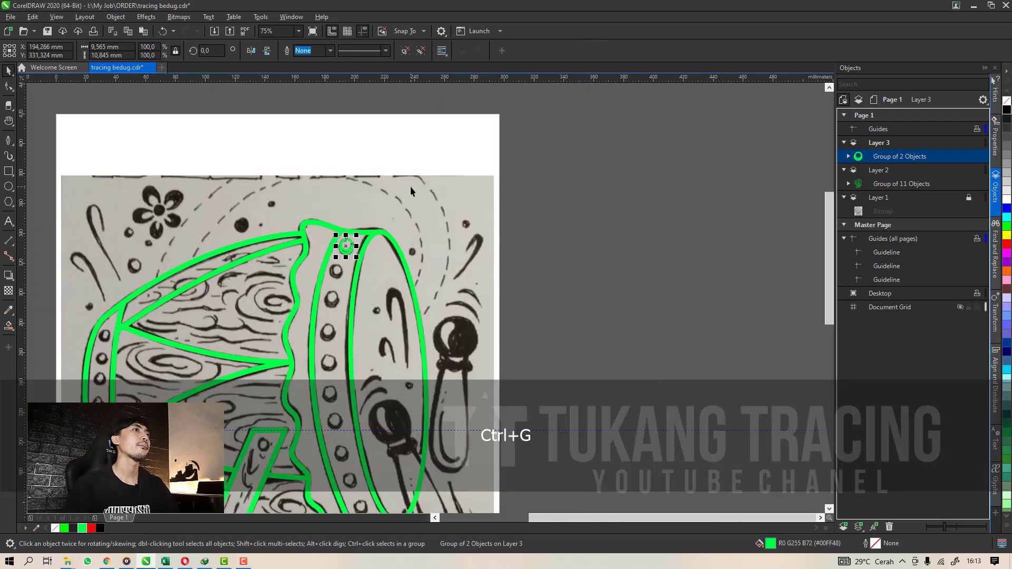
left_click(345, 276)
scroll(344, 278, "up", 2)
left_click(346, 176)
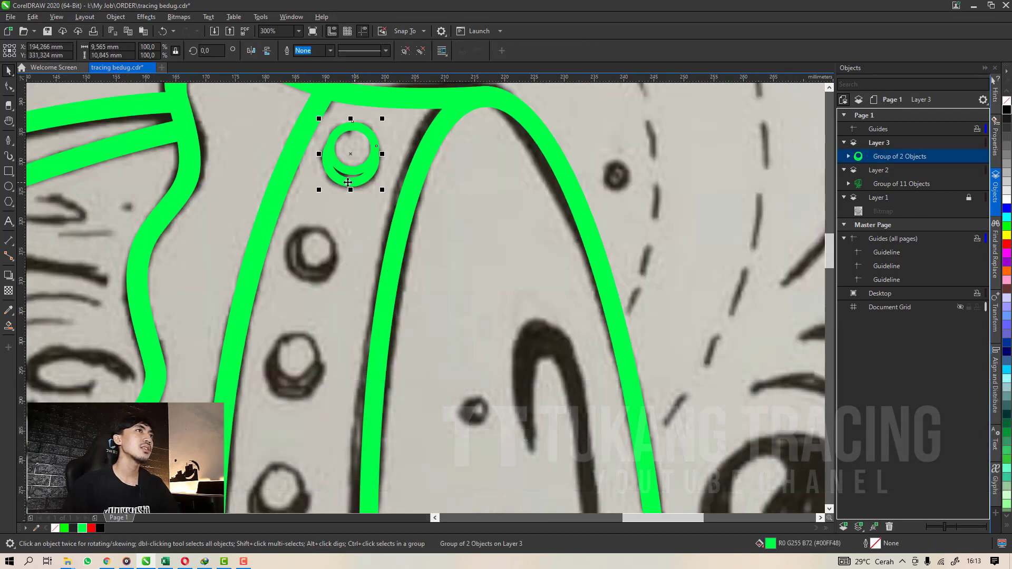
scroll(346, 176, "down", 2)
scroll(347, 186, "up", 1)
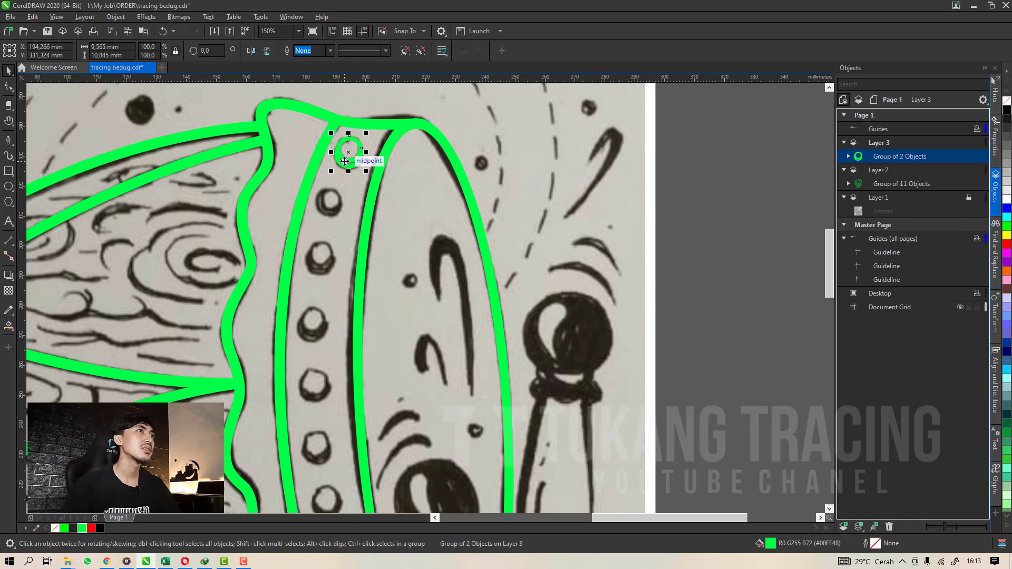
key("ctrl+z")
scroll(295, 158, "down", 1)
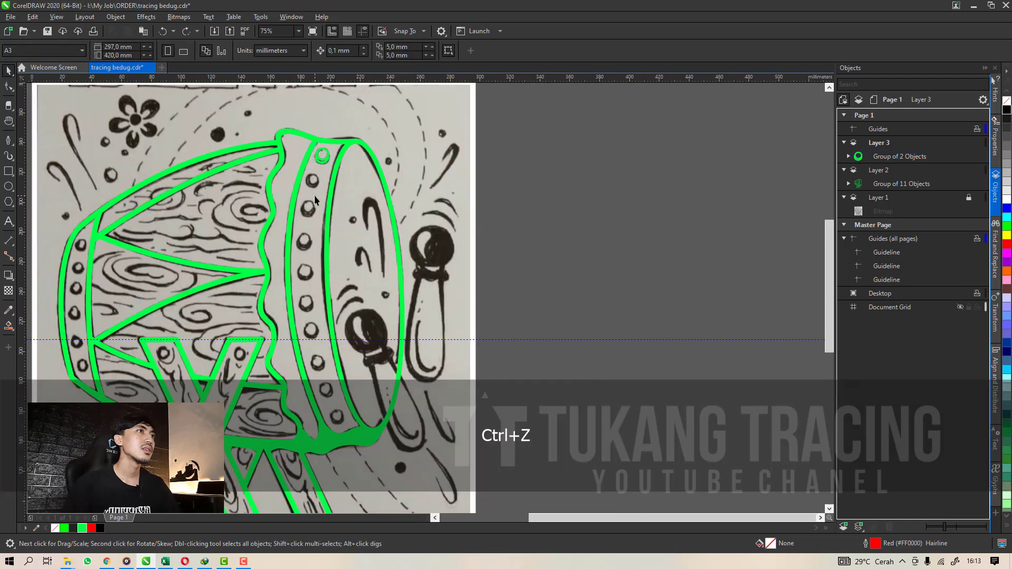
Draw a hairline guide curve through the rim band's row of studs, from above the band to below it.
left_click(9, 140)
scroll(344, 138, "up", 2)
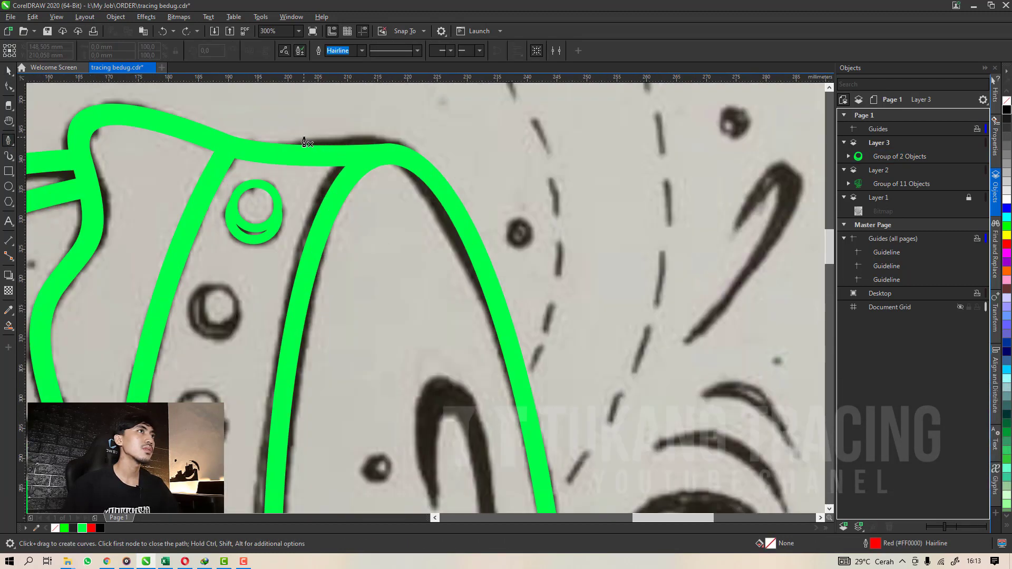
scroll(303, 130, "down", 3)
scroll(299, 264, "up", 2)
left_click_drag(348, 357, 407, 412)
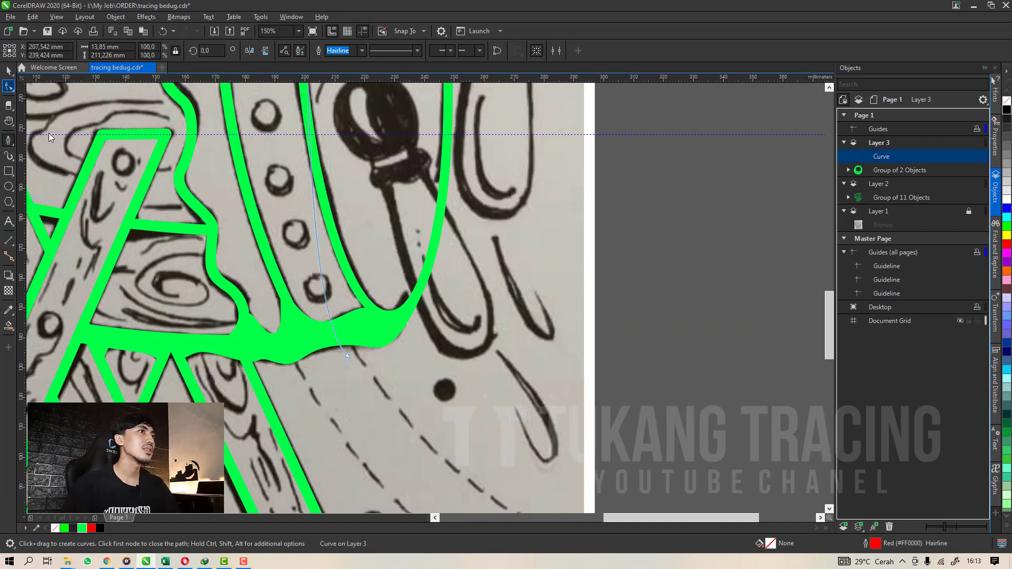
Extend the guide curve's lower end past the band's base and adjust its upper end above the top stud.
left_click(8, 87)
left_click_drag(347, 358, 392, 399)
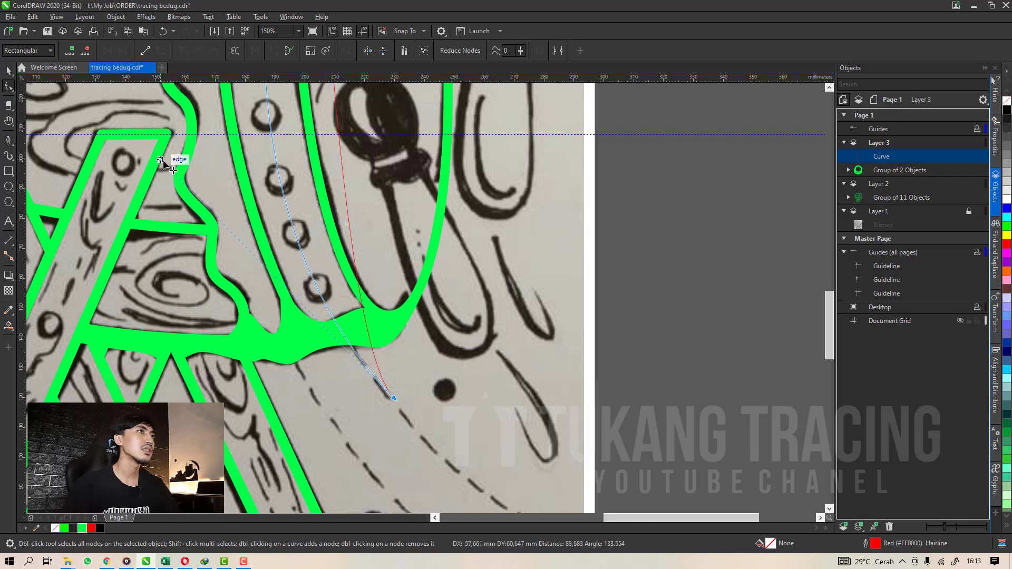
scroll(302, 292, "down", 5)
scroll(301, 292, "up", 2)
left_click_drag(299, 166, 291, 151)
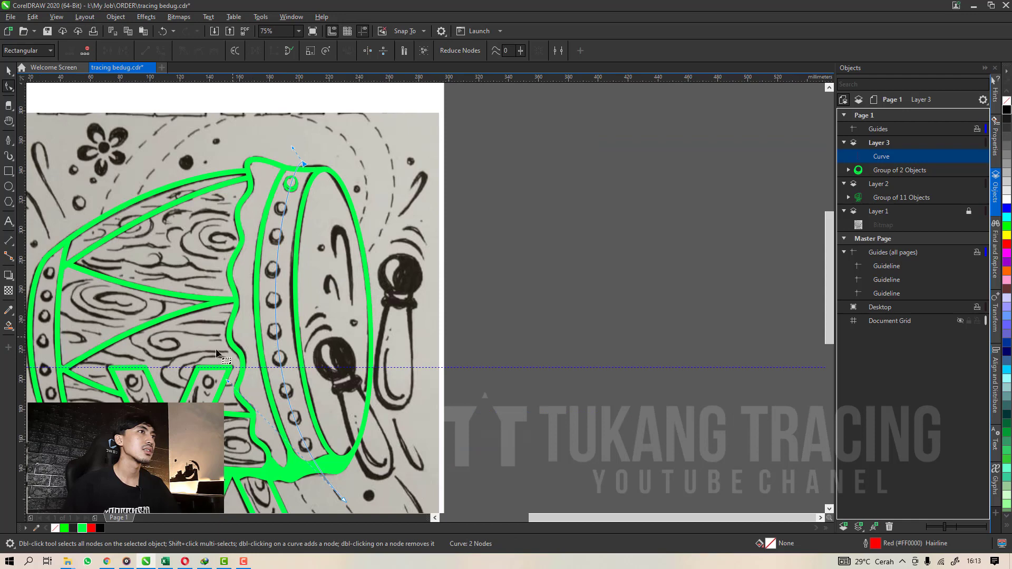
scroll(290, 167, "up", 2)
left_click_drag(317, 171, 320, 157)
key("space")
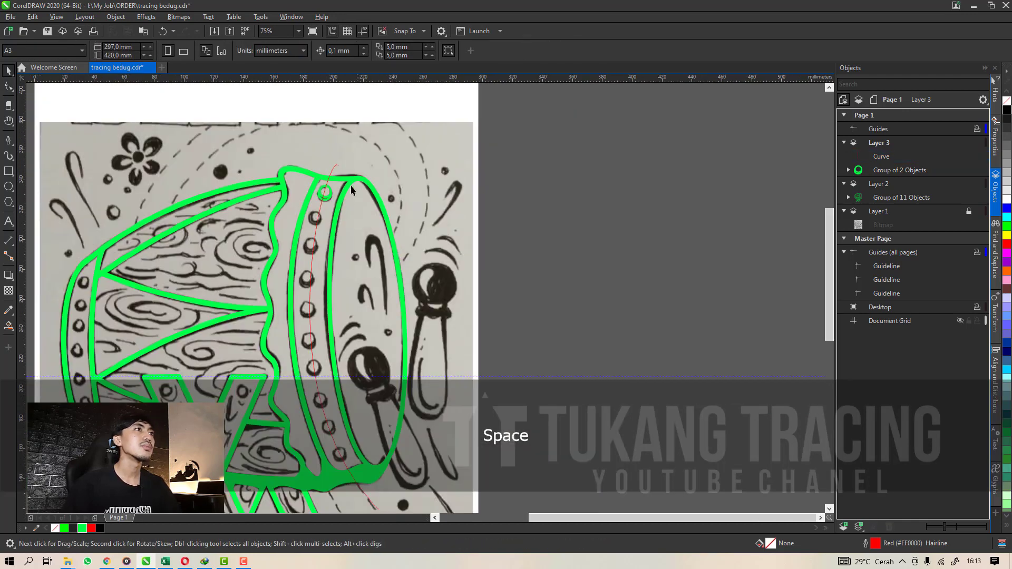
Reshape the guide curve's upper and lower bends so it follows the studs down the rim band more closely.
scroll(337, 177, "down", 2)
scroll(327, 204, "up", 2)
left_click(331, 175)
scroll(331, 175, "up", 4)
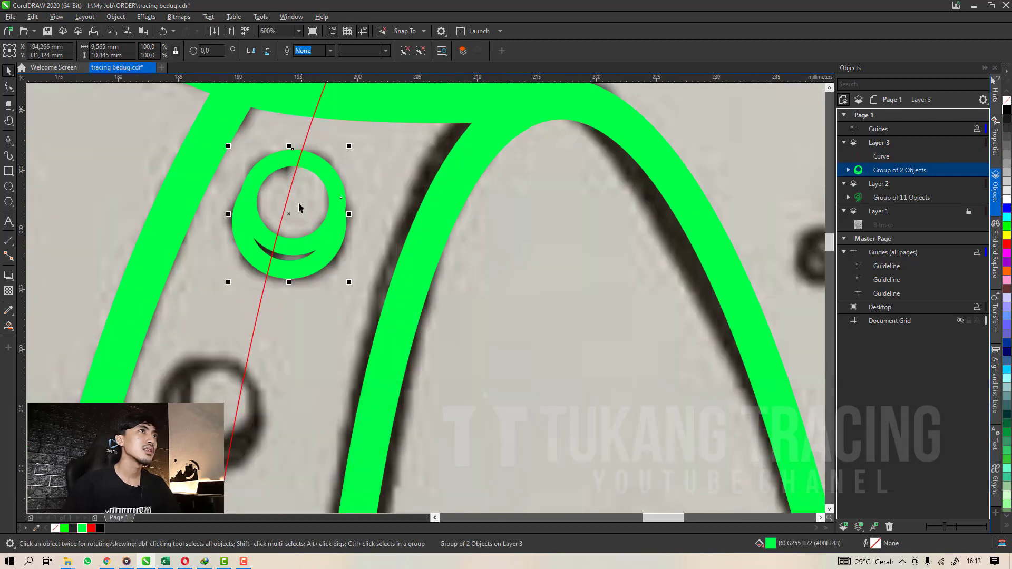
left_click(286, 207)
scroll(321, 229, "down", 1)
key("a")
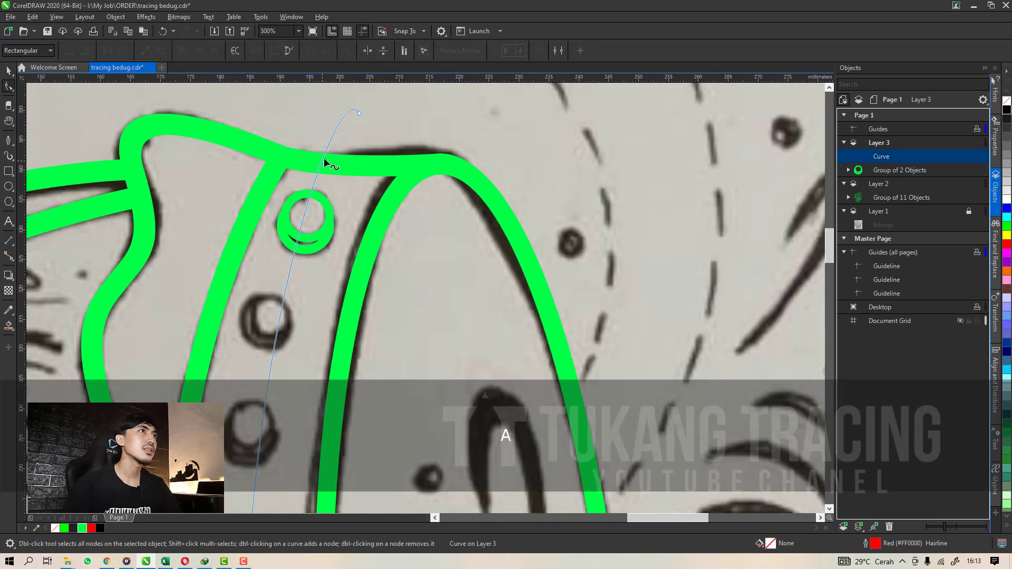
left_click_drag(359, 113, 325, 140)
scroll(368, 118, "down", 1)
scroll(326, 143, "down", 1)
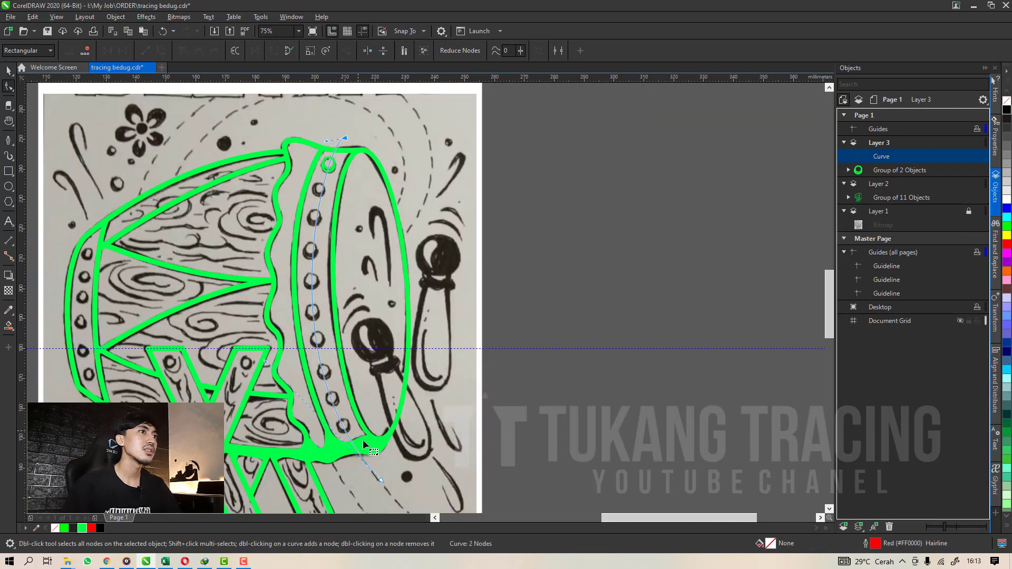
scroll(361, 438, "up", 1)
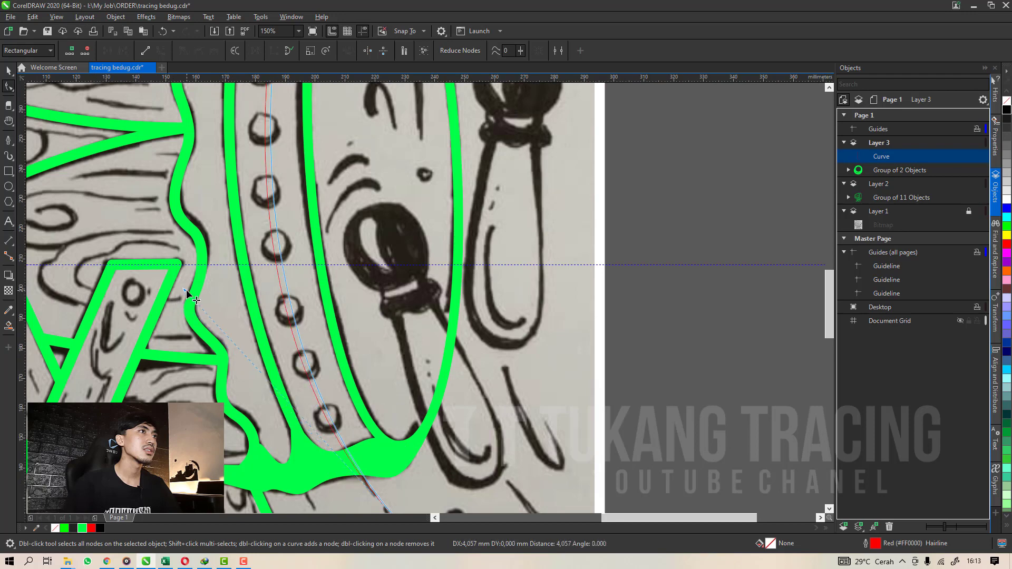
scroll(292, 325, "down", 1)
key("space")
Copy the grouped stud and place duplicates on the second and third studs along the guide curve.
scroll(297, 127, "up", 1)
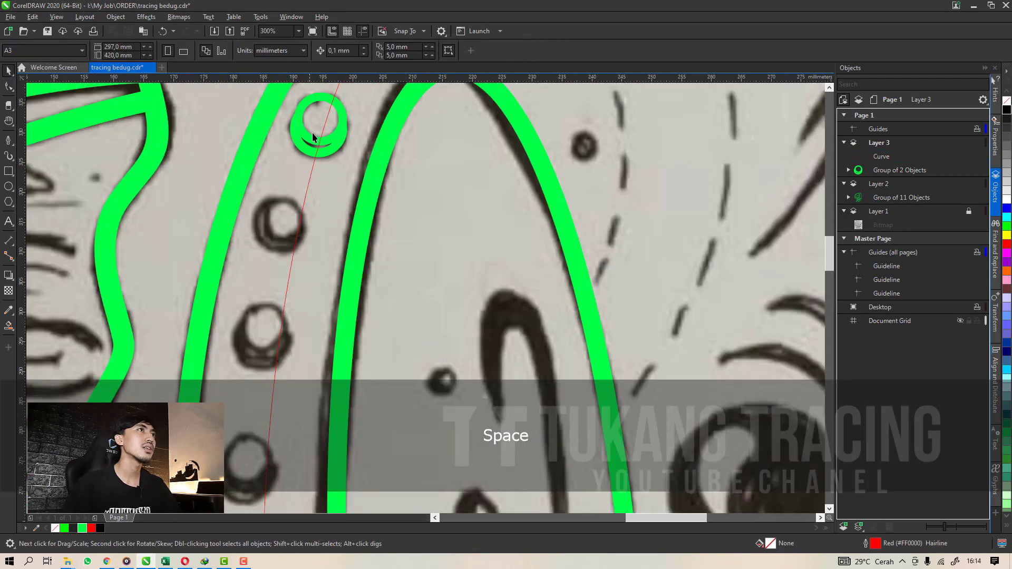
left_click(297, 117)
scroll(335, 144, "up", 2)
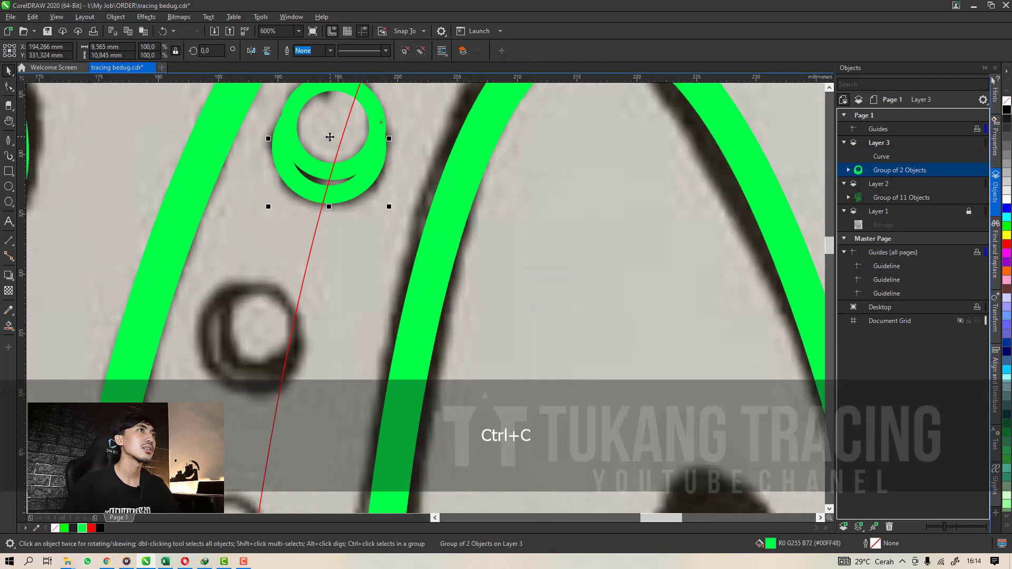
key("ctrl+v")
left_click_drag(329, 137, 280, 321)
scroll(280, 320, "down", 3)
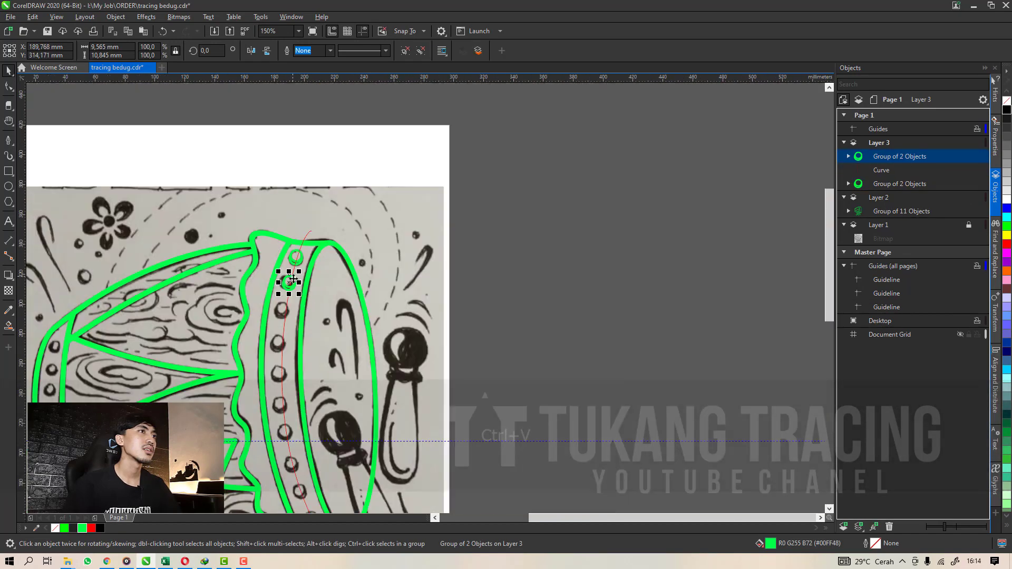
scroll(290, 227, "up", 2)
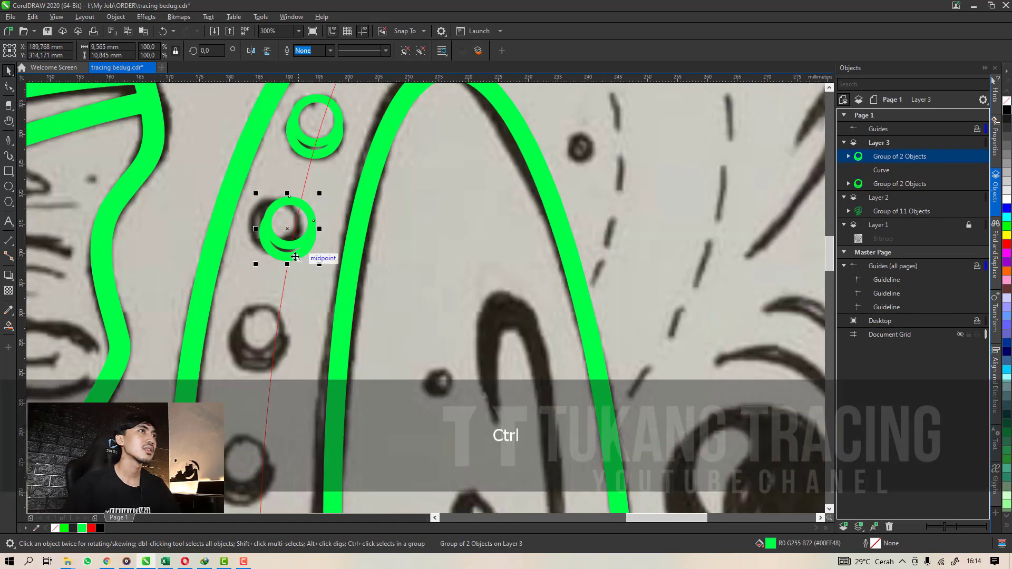
key("ctrl+v")
left_click_drag(295, 255, 278, 364)
scroll(283, 290, "down", 2)
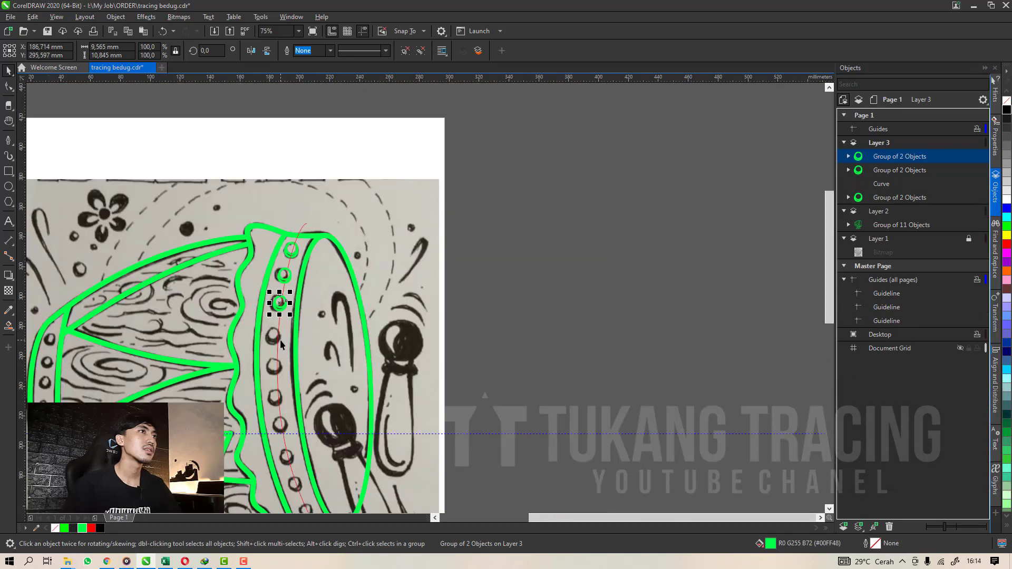
Paste two more stud copies and position them on the rim band's fourth and fifth studs.
scroll(280, 339, "up", 2)
key("ctrl+v")
left_click_drag(292, 224, 279, 352)
scroll(278, 359, "up", 2)
scroll(270, 296, "down", 2)
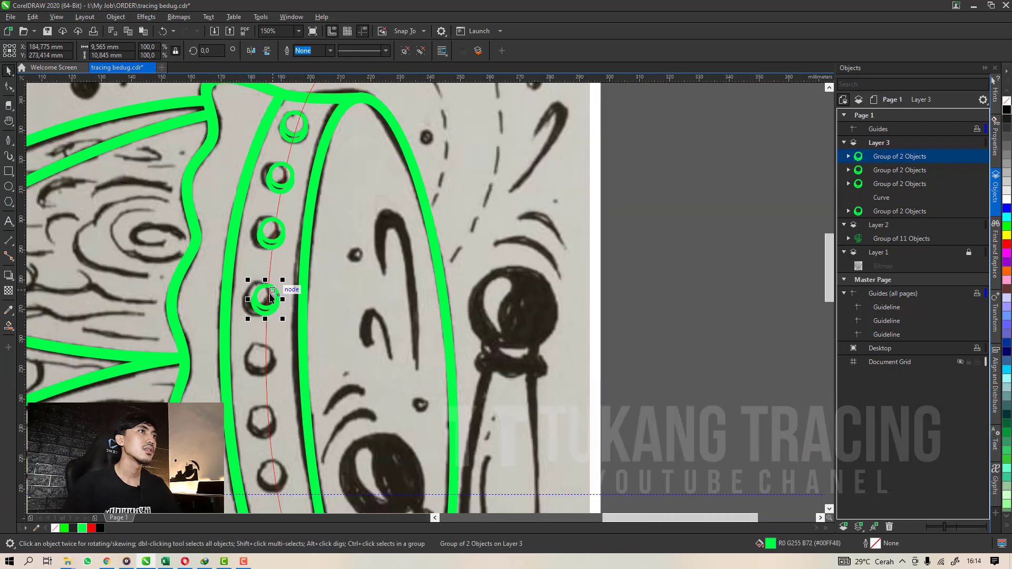
key("ctrl+v")
left_click_drag(268, 304, 265, 362)
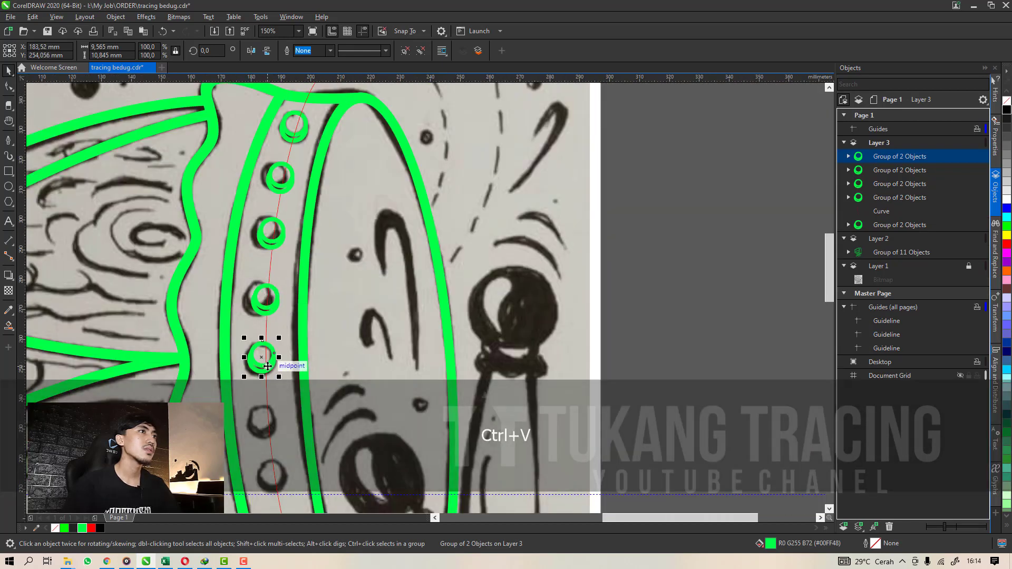
scroll(265, 363, "up", 3)
scroll(275, 347, "down", 3)
Place further stud copies over the sixth and seventh studs of the rim band, following the guide curve.
key("ctrl+v")
left_click_drag(272, 289, 307, 343)
scroll(275, 356, "up", 3)
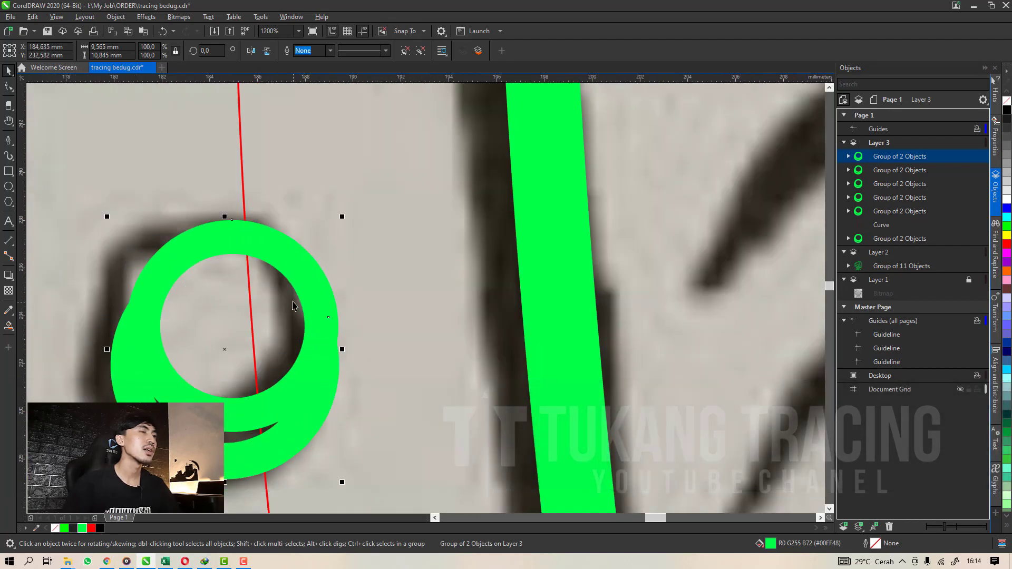
scroll(295, 301, "down", 3)
scroll(294, 299, "up", 2)
left_click_drag(294, 299, 307, 408)
key("ctrl+c")
scroll(293, 294, "down", 1)
key("ctrl+v")
scroll(288, 405, "up", 2)
scroll(261, 311, "down", 3)
scroll(266, 320, "up", 2)
key("ctrl+c")
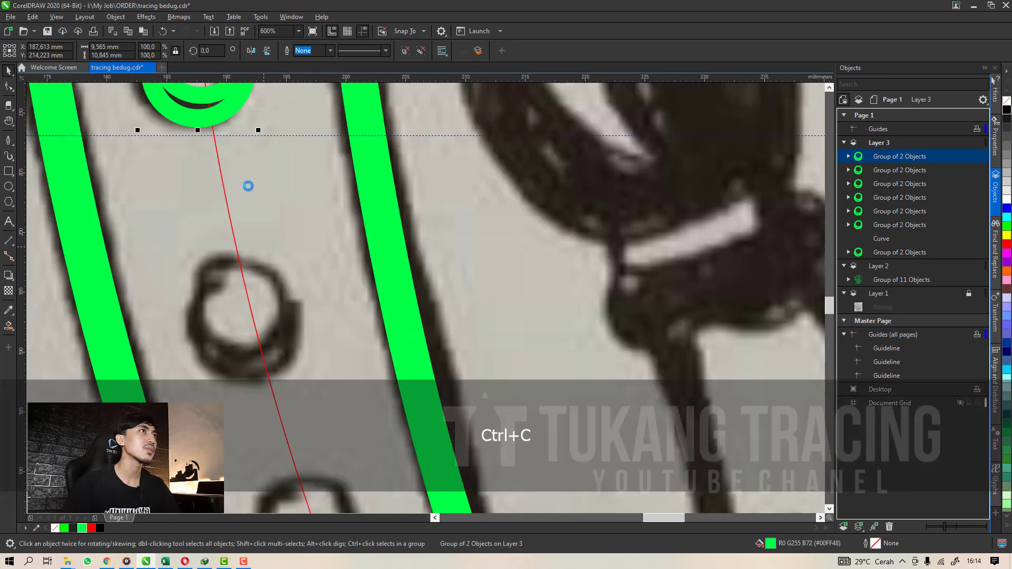
Paste three more stud copies and position them over the eighth, ninth and tenth studs of the front rim band.
key("ctrl+v")
left_click_drag(248, 190, 278, 361)
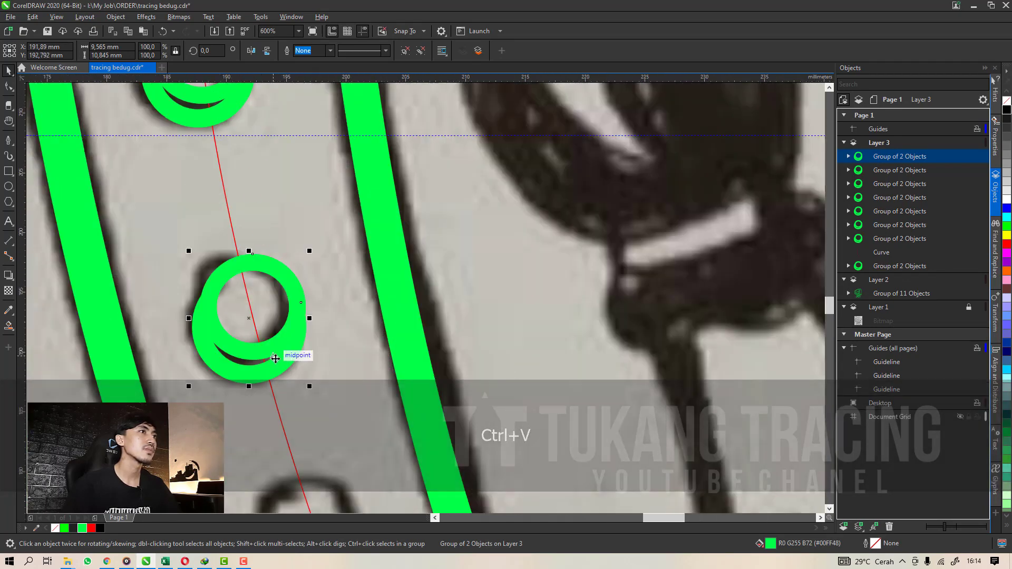
scroll(274, 361, "up", 1)
scroll(285, 328, "down", 2)
key("ctrl+c")
key("ctrl+v")
left_click_drag(286, 328, 319, 401)
scroll(319, 445, "up", 2)
scroll(286, 347, "down", 3)
key("ctrl+c")
key("ctrl+v")
left_click_drag(290, 353, 313, 405)
Delete the red guide curve running through the front rim band's studs.
left_click(315, 424)
key("Delete")
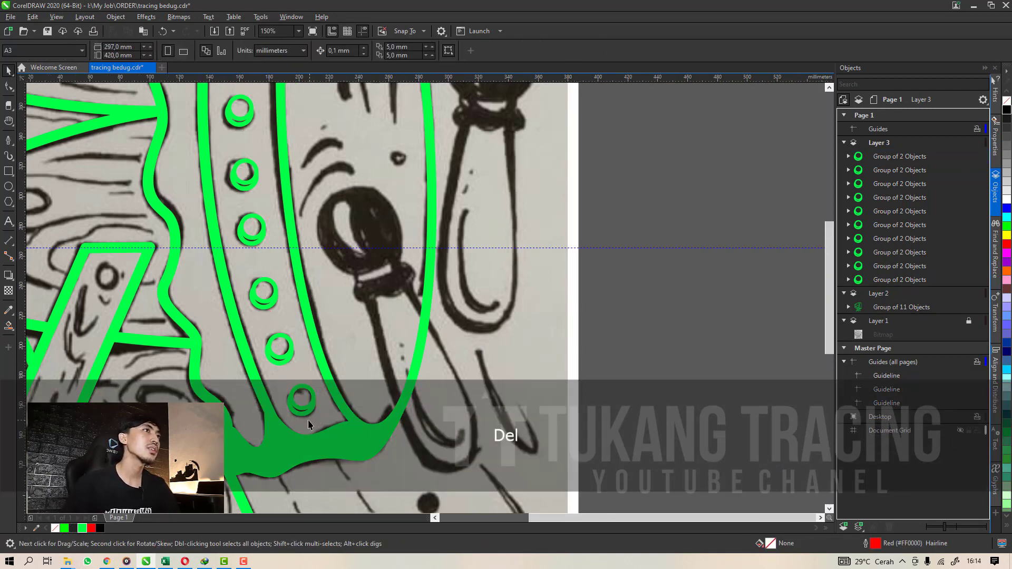
scroll(308, 420, "down", 4)
scroll(295, 405, "up", 2)
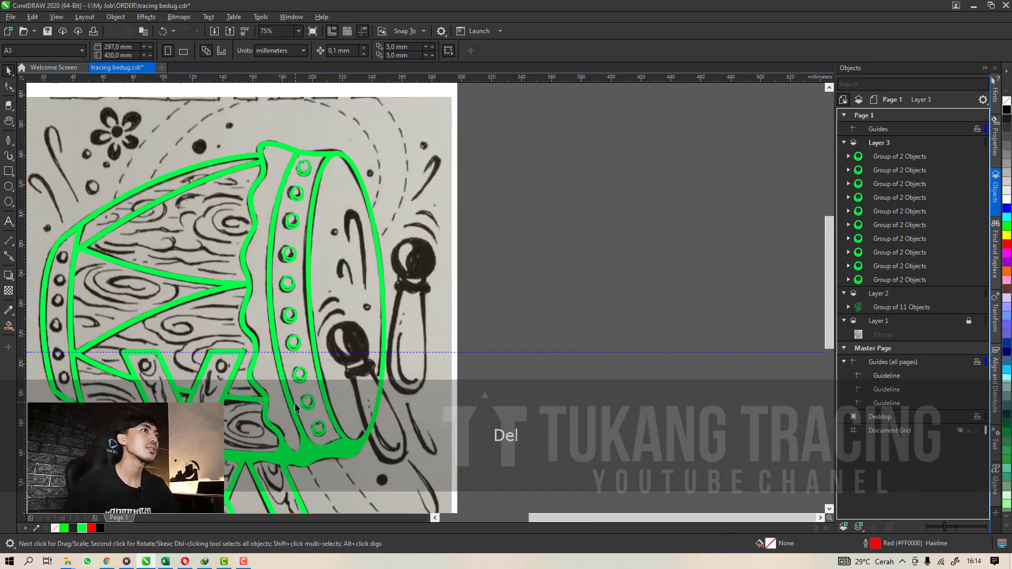
Select all ten stud groups on Layer 3 and group them into one object.
left_click(290, 226)
scroll(404, 283, "down", 2)
left_click(501, 416)
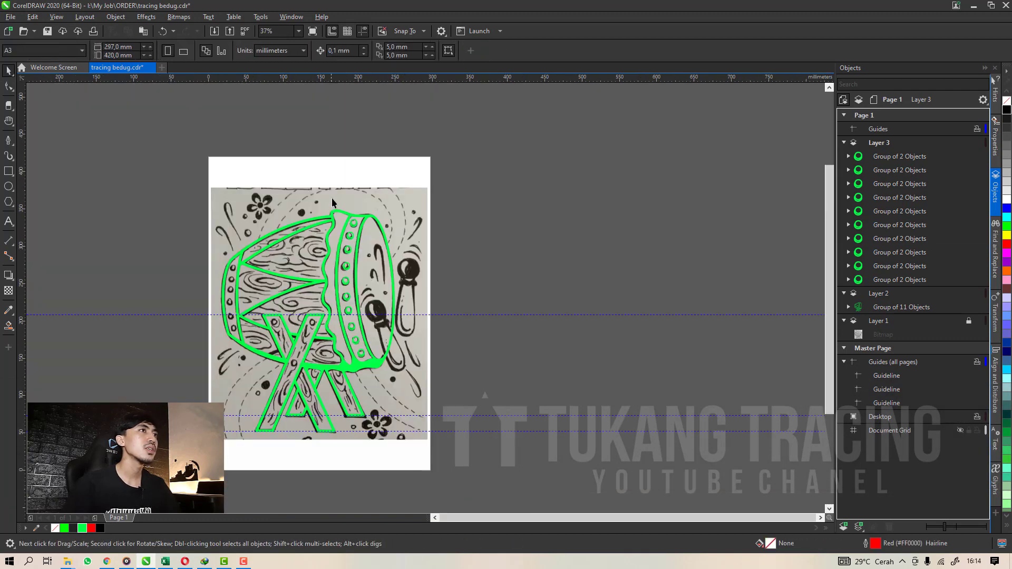
left_click(905, 280)
left_click(896, 157, "shift")
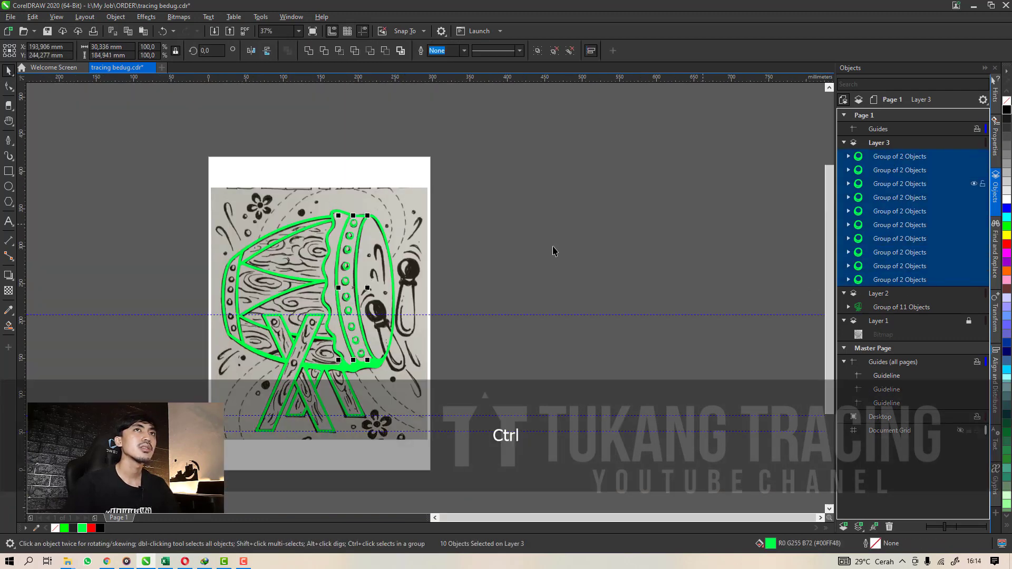
left_click(536, 51)
left_click(483, 268)
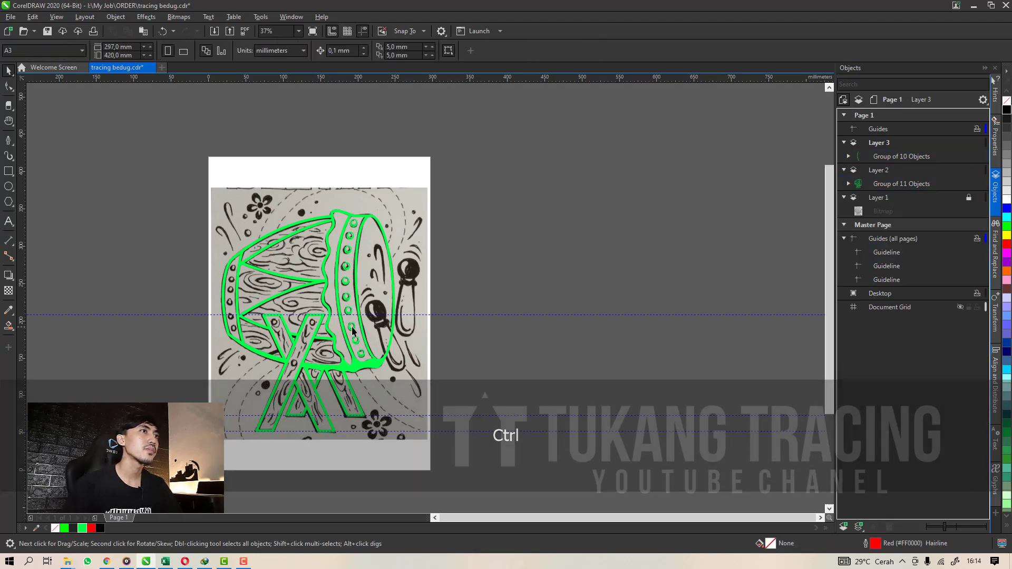
Copy the lowest stud from the grouped front rim studs and place the duplicate on the rear band's top stud.
scroll(352, 278, "up", 2)
scroll(352, 278, "down", 2)
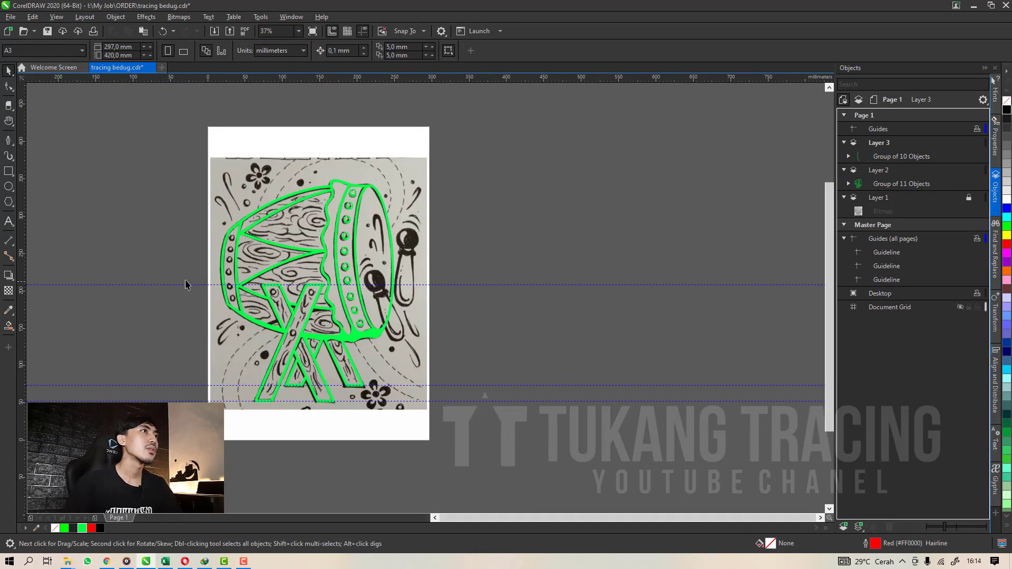
scroll(223, 292, "up", 4)
scroll(251, 302, "down", 2)
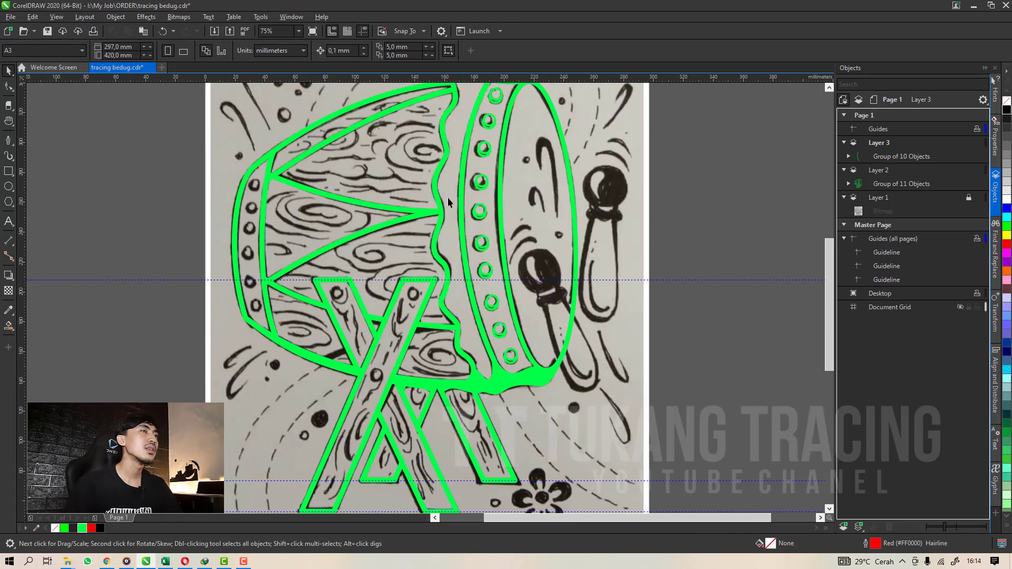
left_click(483, 187)
left_click(849, 156)
left_click(510, 356, "ctrl")
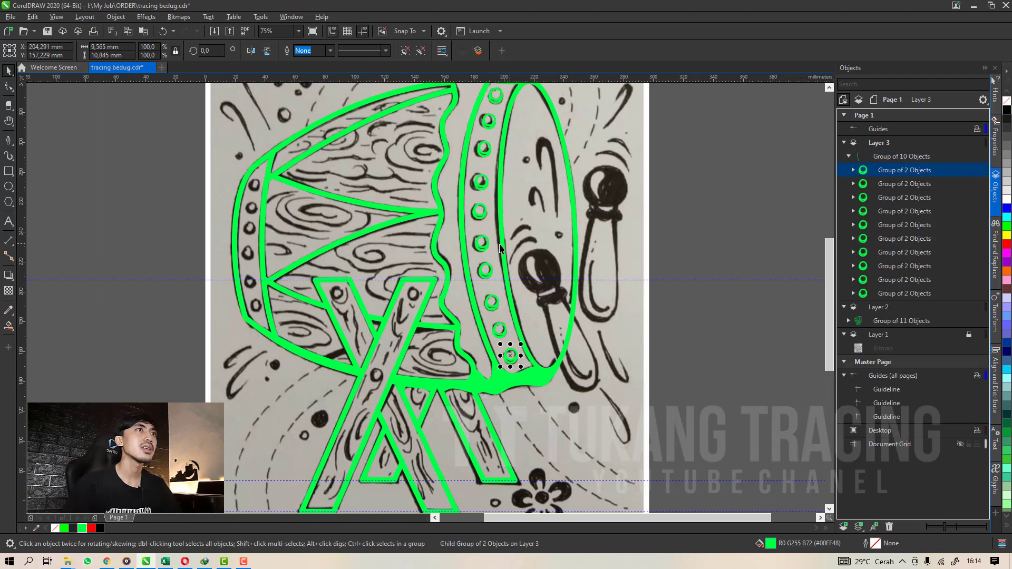
key("ctrl+c")
key("ctrl+v")
left_click_drag(512, 358, 245, 172)
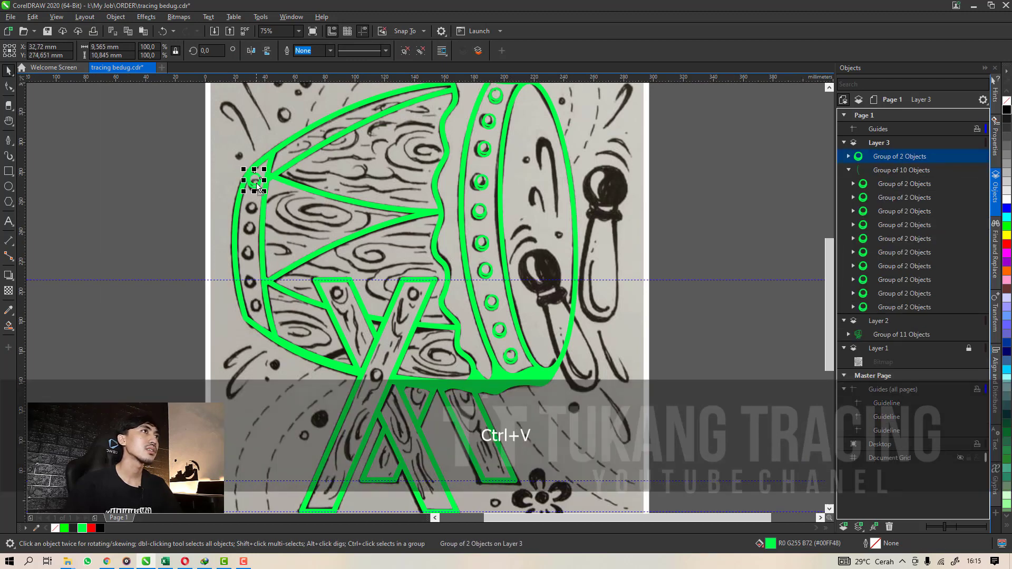
Scale the rear band's stud copy down to about 86% and fit it over the sketched top stud.
scroll(259, 188, "up", 4)
left_click_drag(267, 216, 276, 242)
left_click_drag(309, 121, 300, 153)
scroll(287, 247, "down", 3)
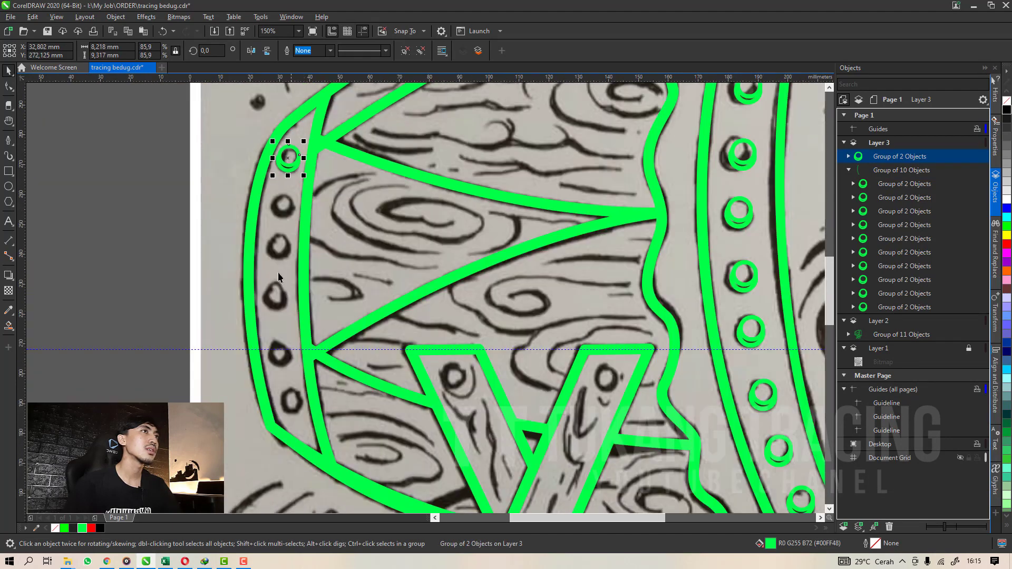
Duplicate the reduced stud onto the remaining five studs of the drum's rear band.
key("ctrl+c")
key("ctrl+v")
left_click_drag(293, 163, 290, 410)
key("ctrl+c")
key("ctrl+v")
key("ctrl+v")
key("ctrl+c")
key("ctrl+v")
key("ctrl+c")
key("ctrl+v")
Nudge the upper three studs of the rear band to even out their alignment along the band.
left_click(278, 252)
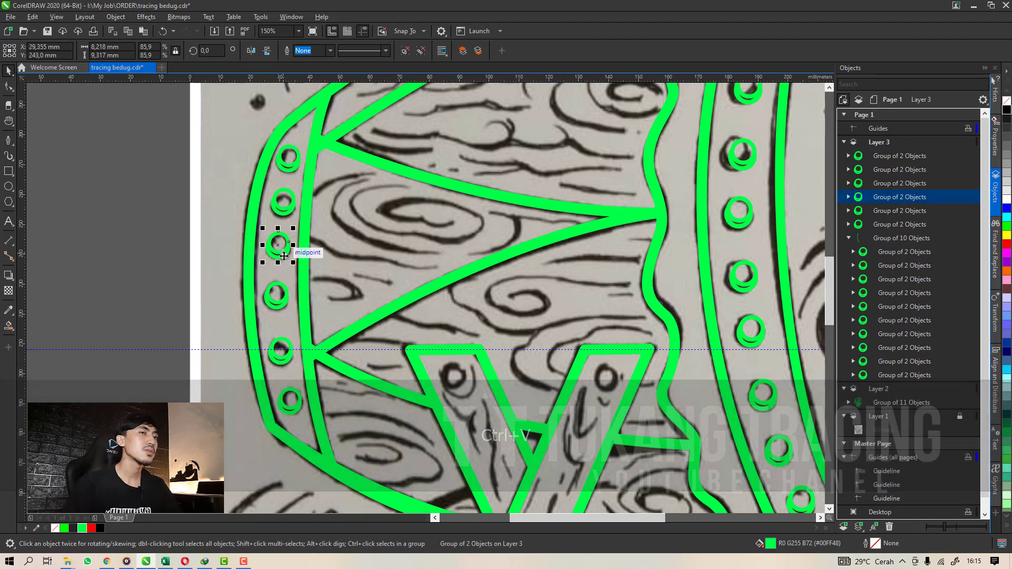
key("Down")
key("Left")
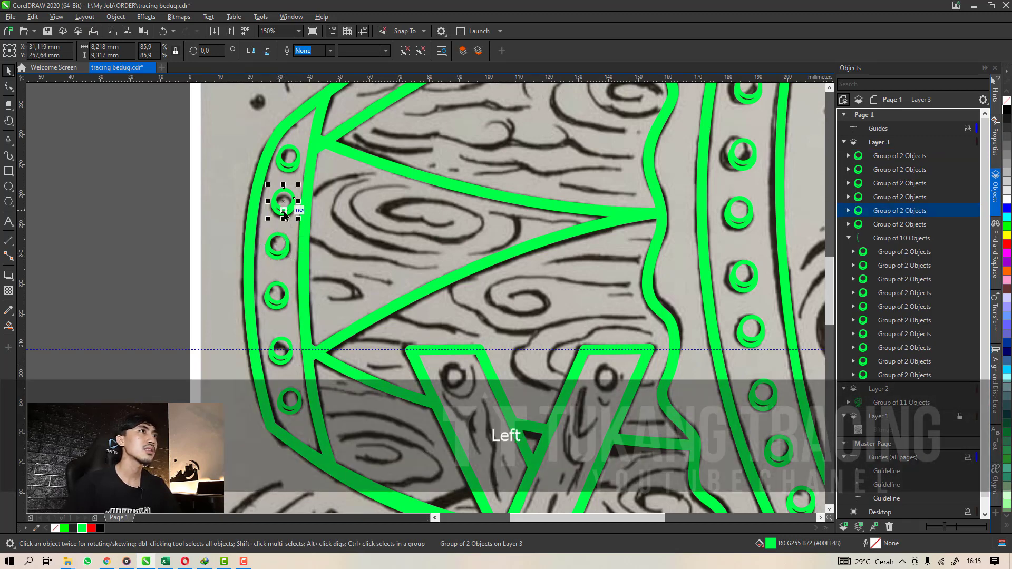
key("Left")
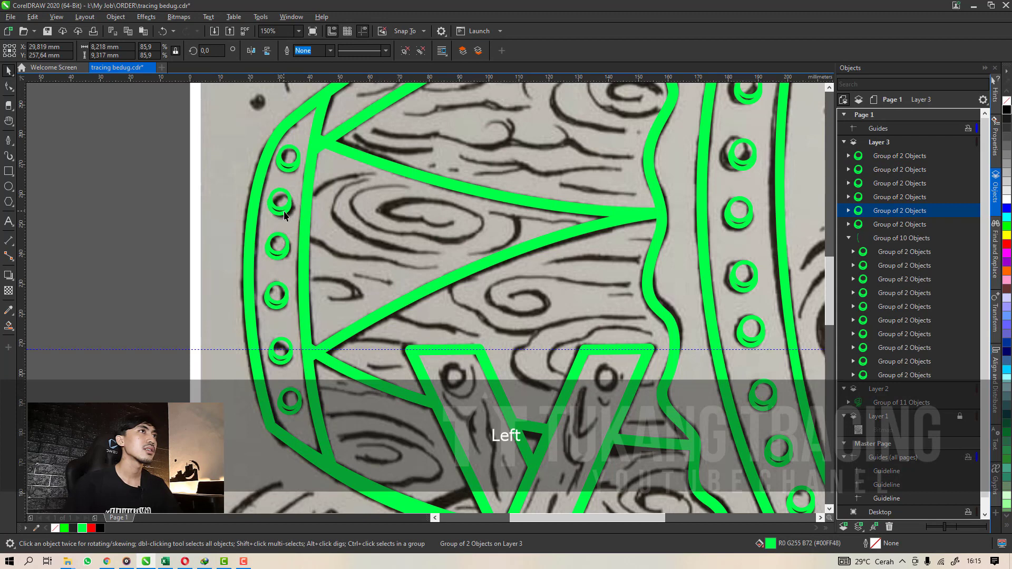
key("Up")
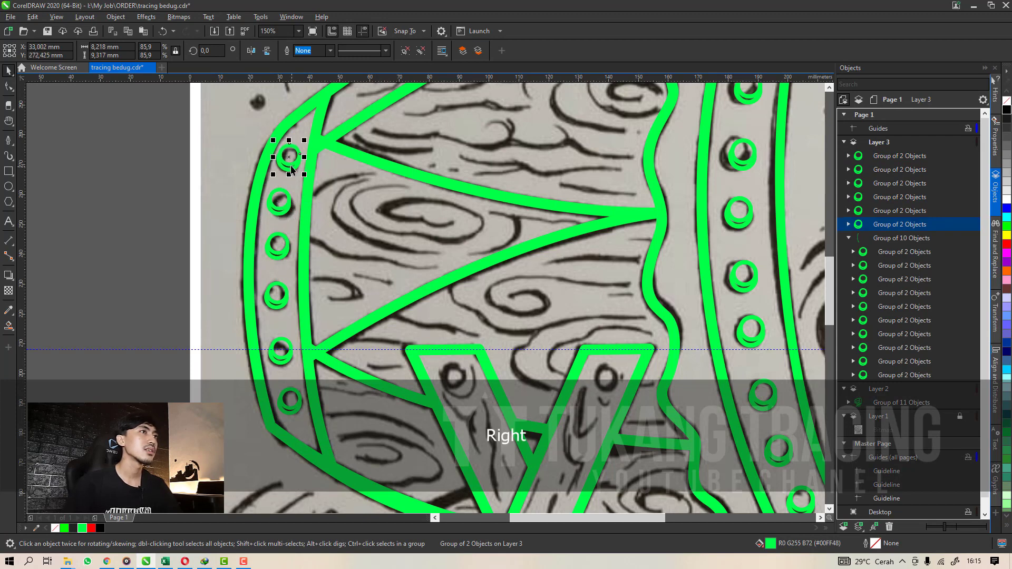
Nudge the rear band's fifth stud slightly upward and to the left, and save the drawing.
left_click(284, 359)
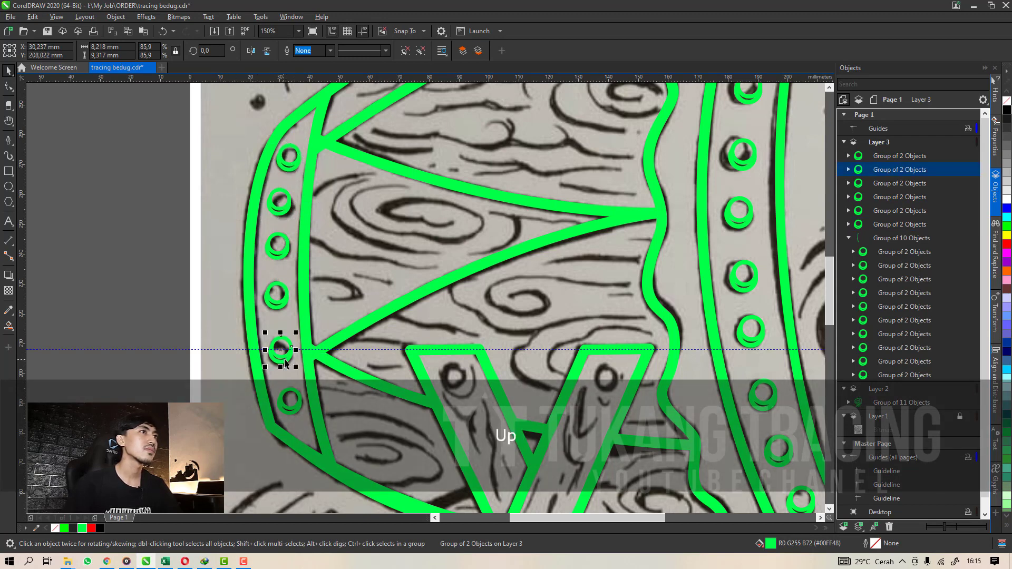
key("Up")
key("Up")
key("Up")
key("Up")
key("Up")
key("Right")
key("Left")
key("Left")
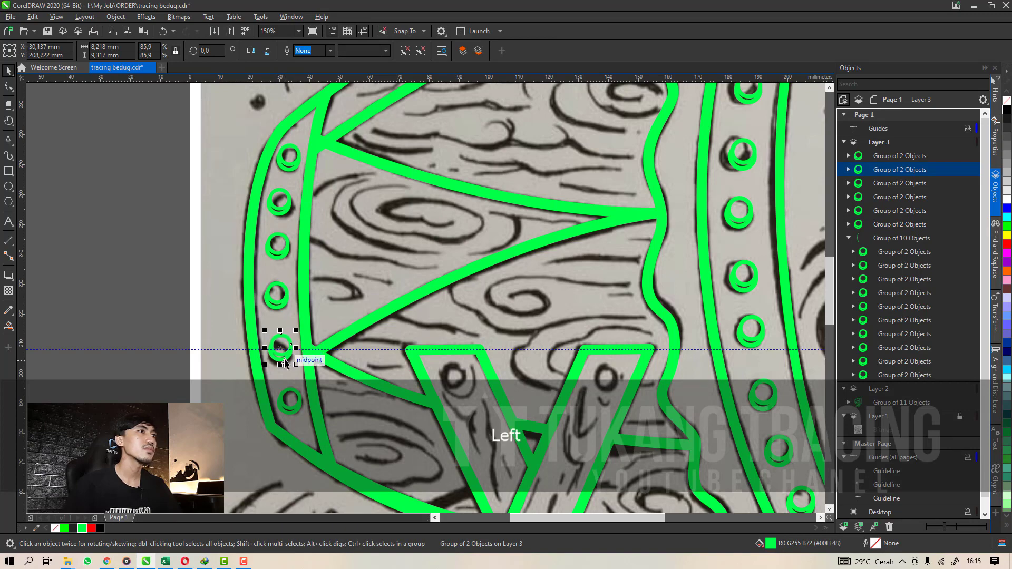
scroll(297, 246, "down", 1)
left_click(48, 33)
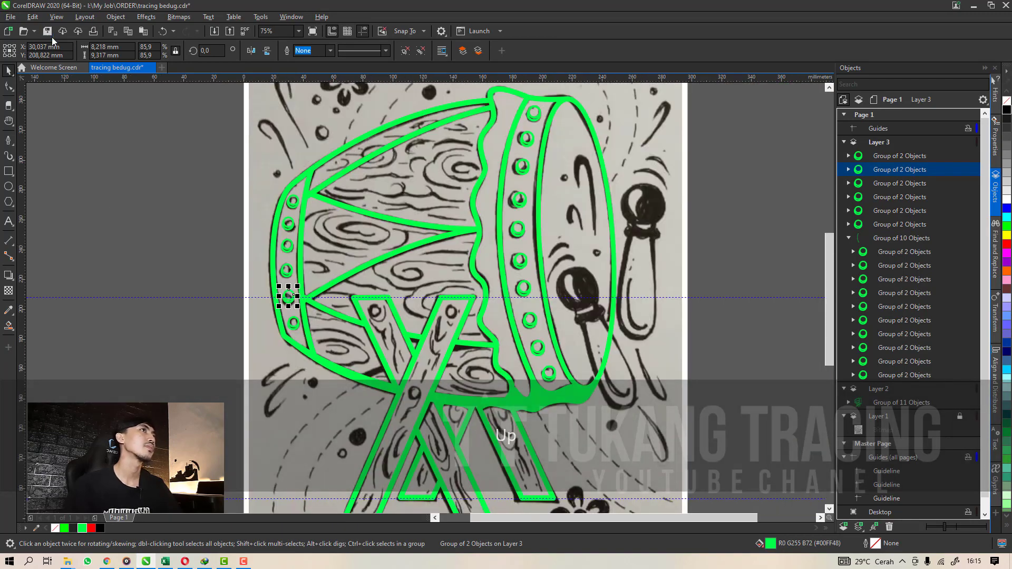
Move the entire tracing off the sketch to check the linework on its own, and undo the move.
scroll(352, 299, "down", 1)
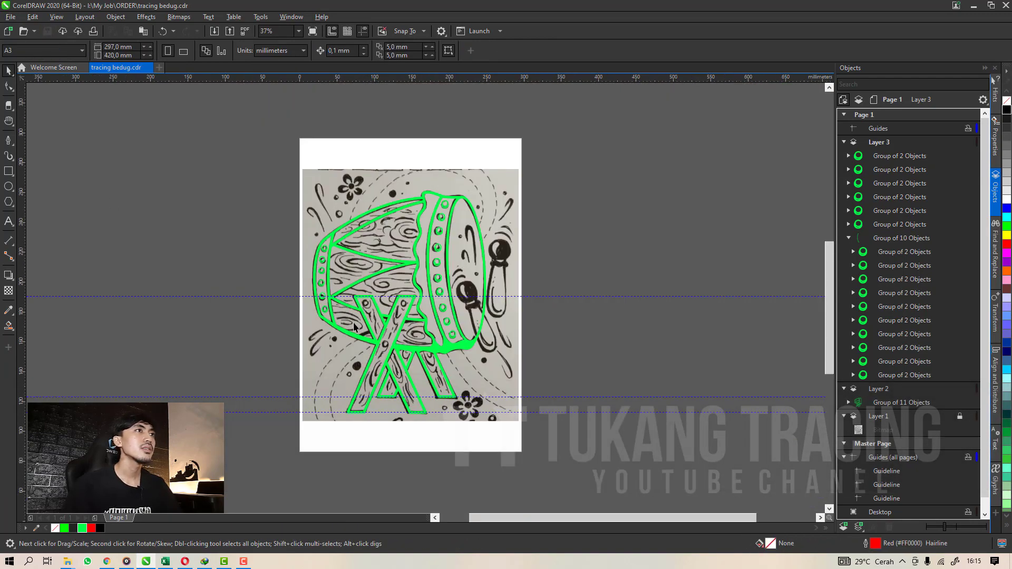
scroll(353, 327, "up", 1)
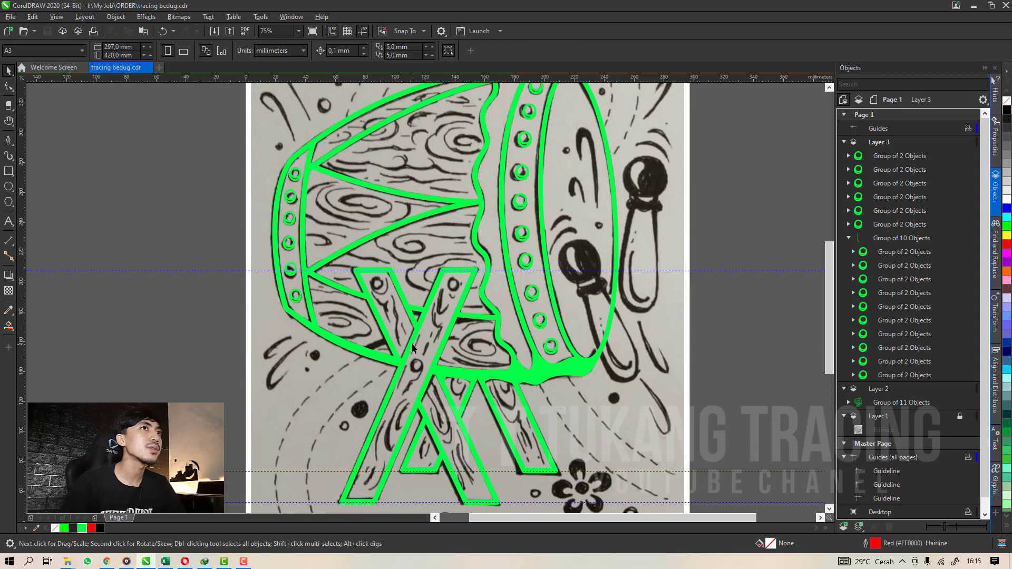
scroll(413, 348, "down", 1)
scroll(415, 377, "up", 1)
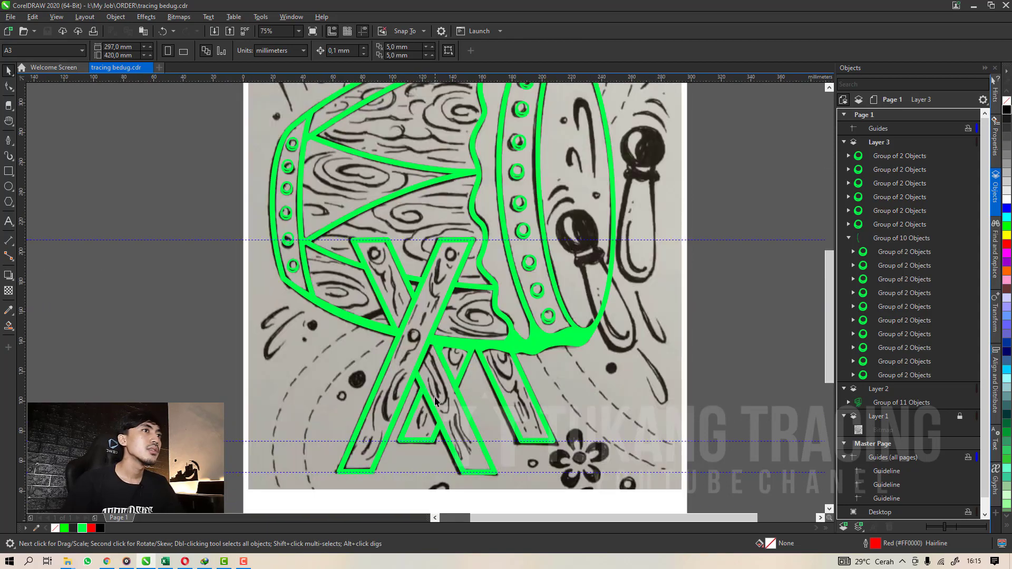
scroll(413, 360, "down", 1)
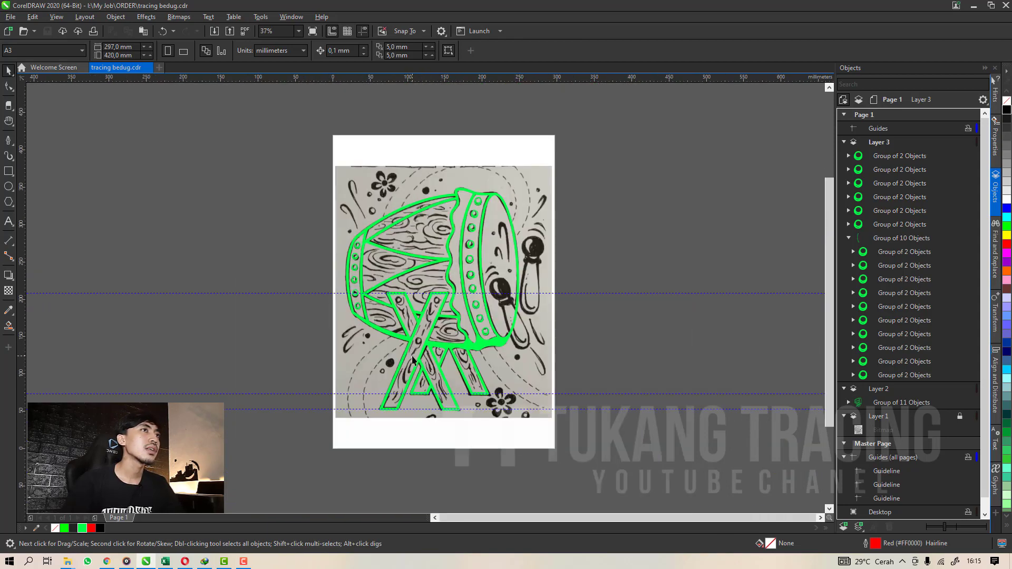
scroll(422, 216, "up", 1)
scroll(401, 207, "down", 1)
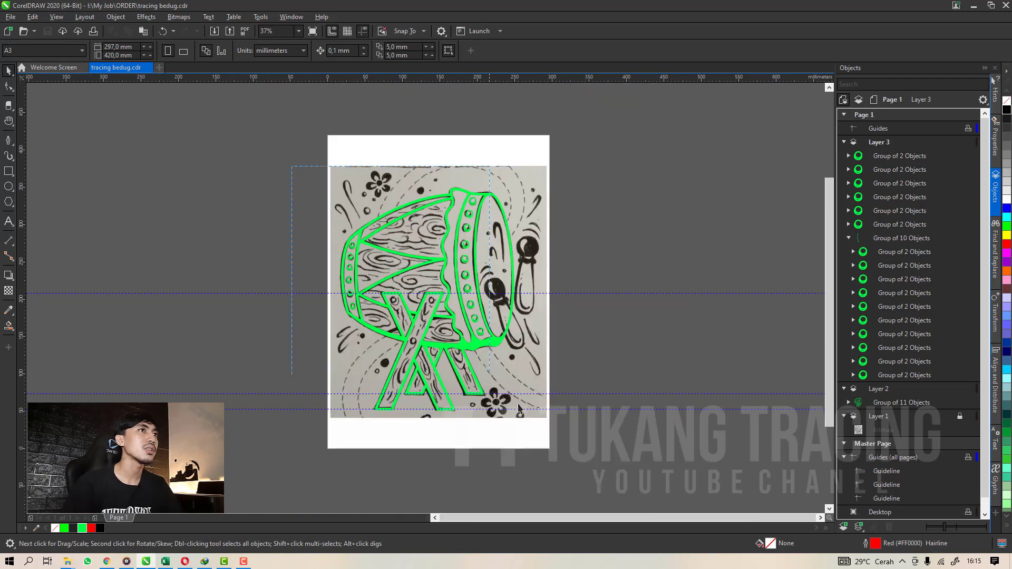
key("ctrl+a")
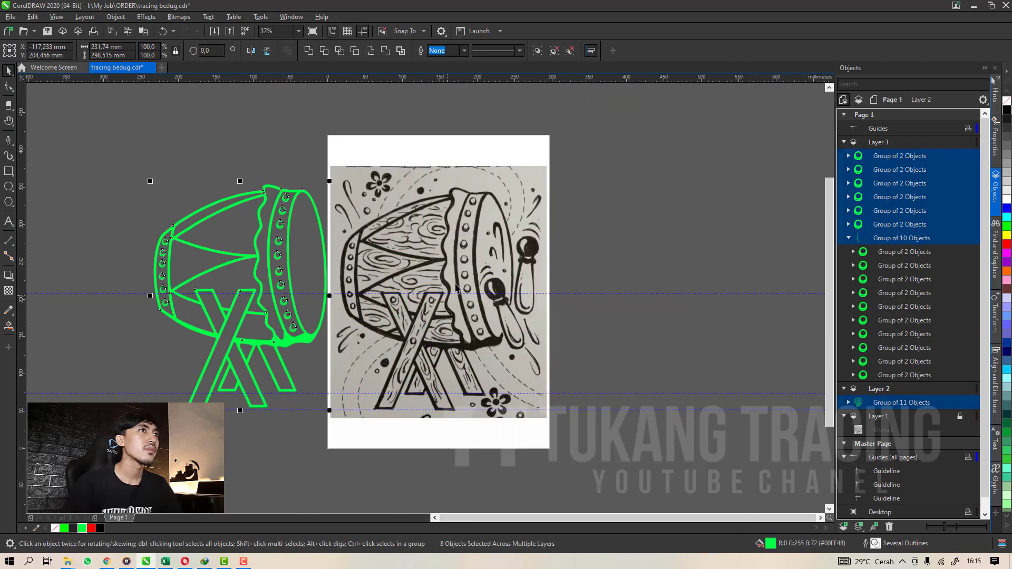
key("ctrl+z")
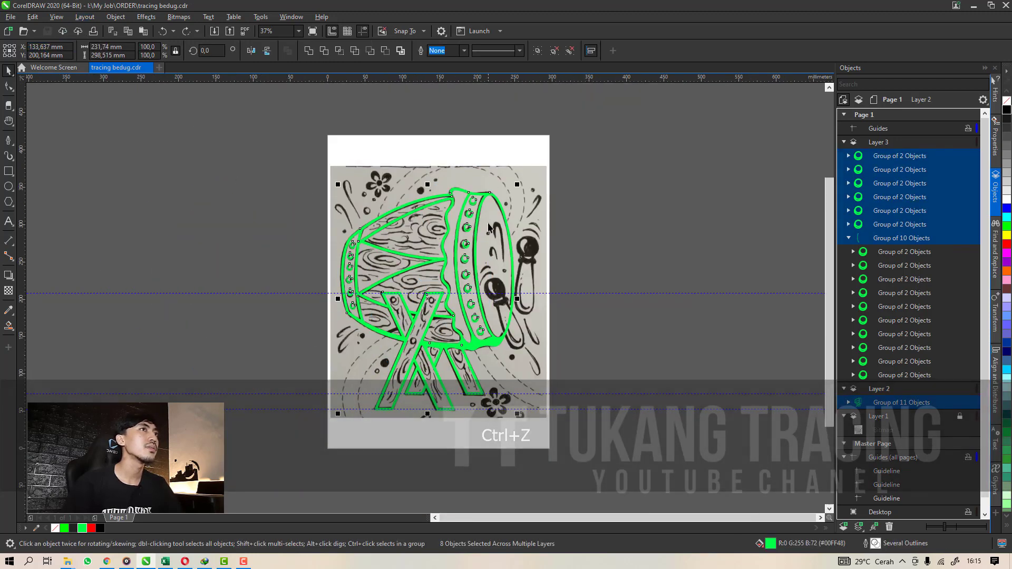
Group the six rear-band studs, and combine that group with the ten-stud front group.
left_click(849, 238)
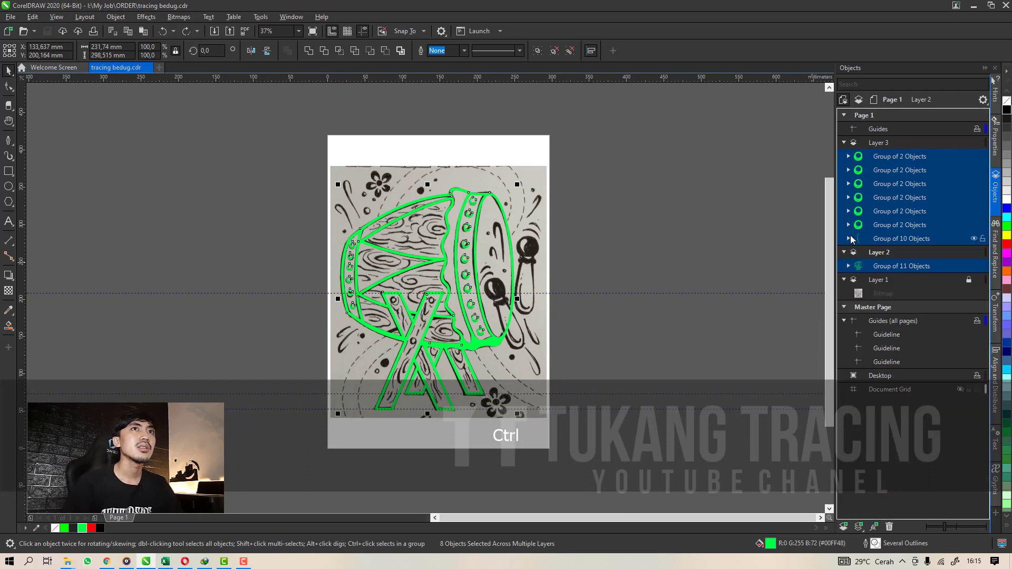
left_click(887, 153)
left_click(877, 225, "shift")
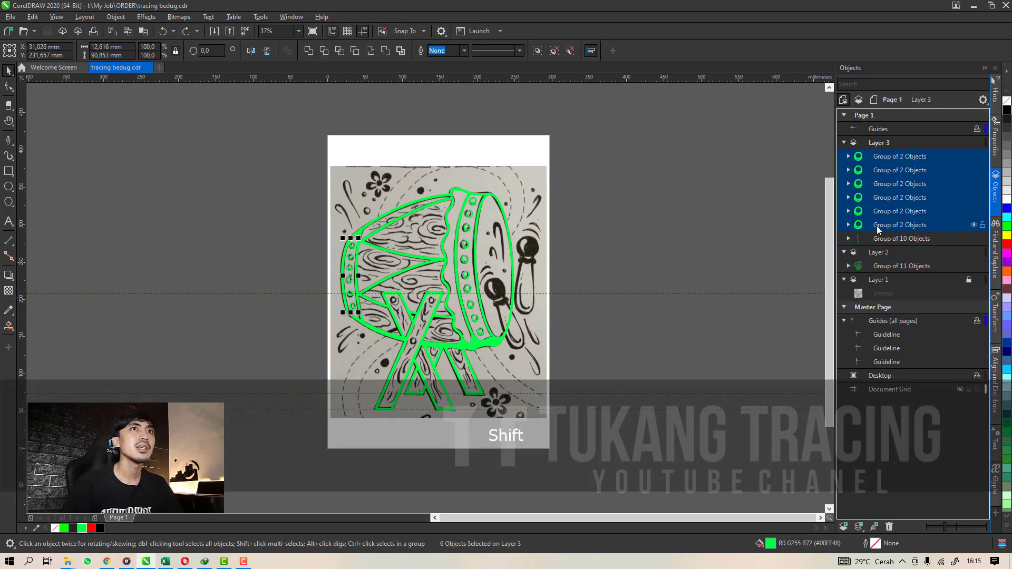
left_click(535, 51)
left_click(893, 170, "shift")
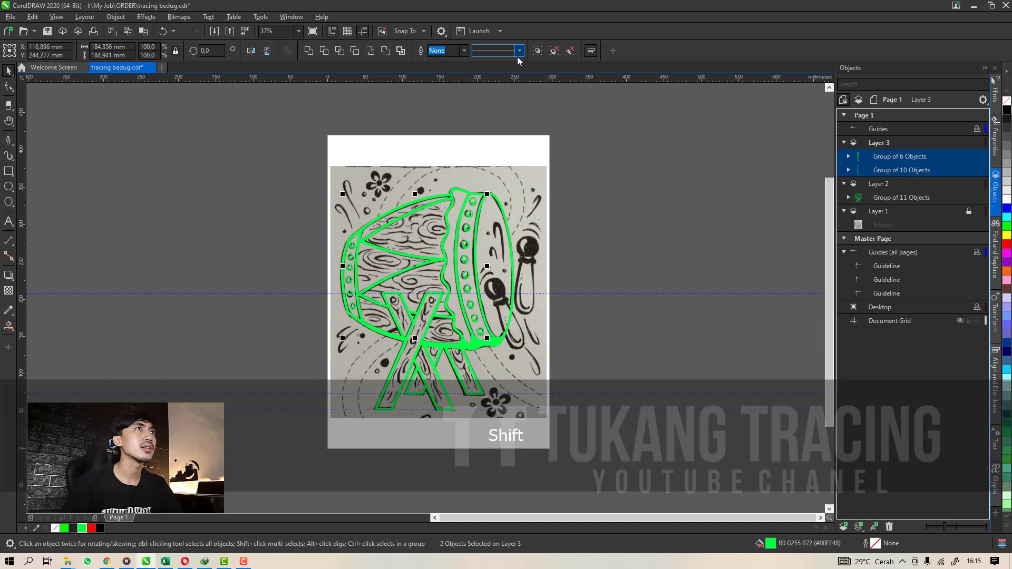
left_click(537, 50)
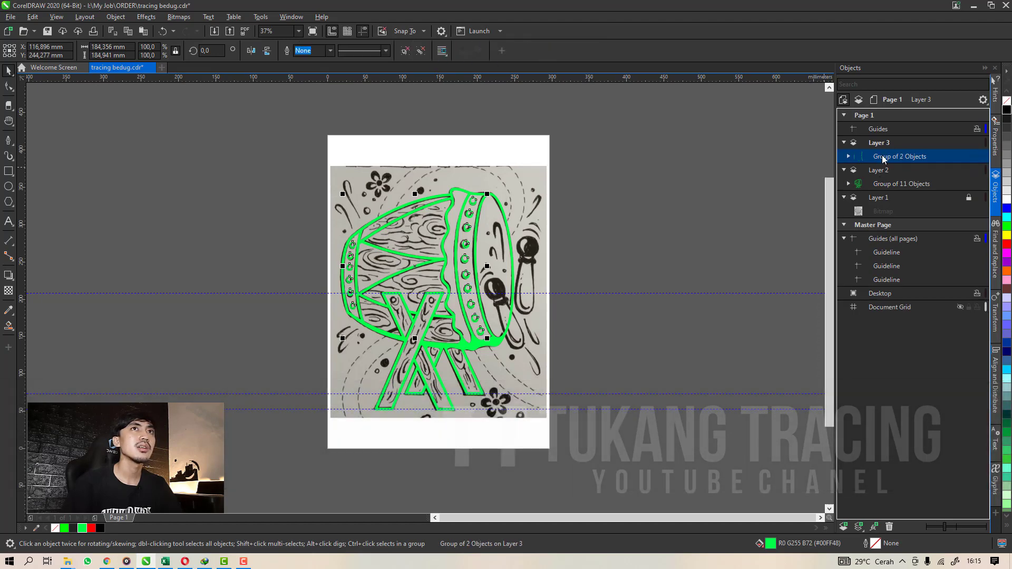
Move the combined stud group from Layer 3 into Layer 2 and save the drawing.
left_click_drag(885, 176, 884, 180)
left_click(885, 158)
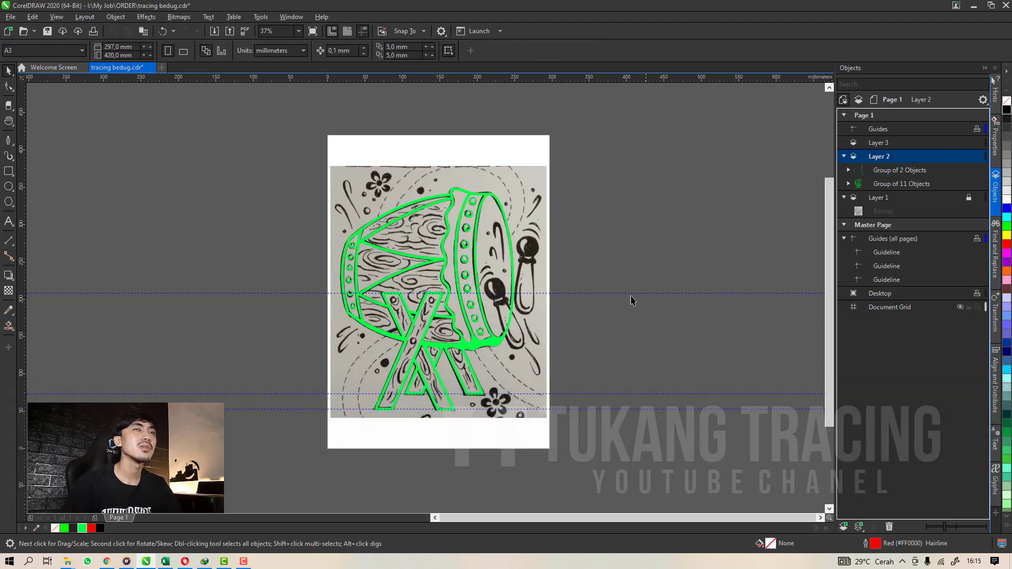
scroll(437, 335, "up", 2)
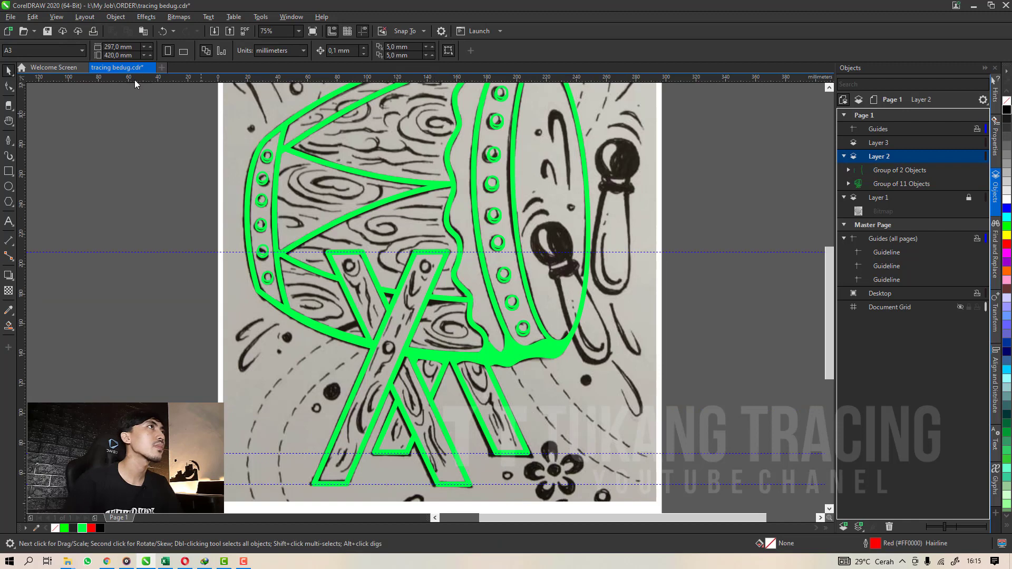
left_click(47, 33)
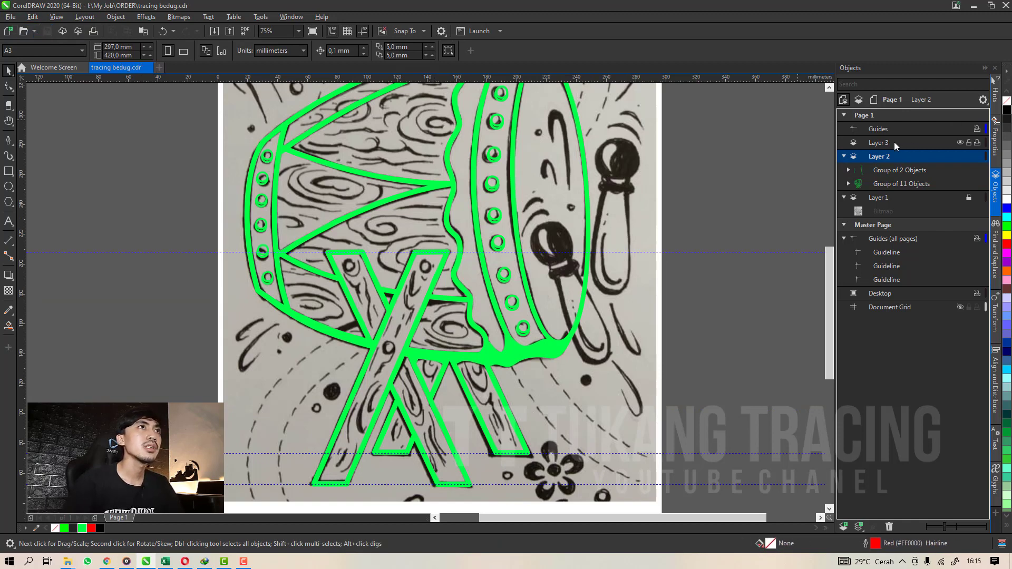
scroll(293, 244, "up", 2)
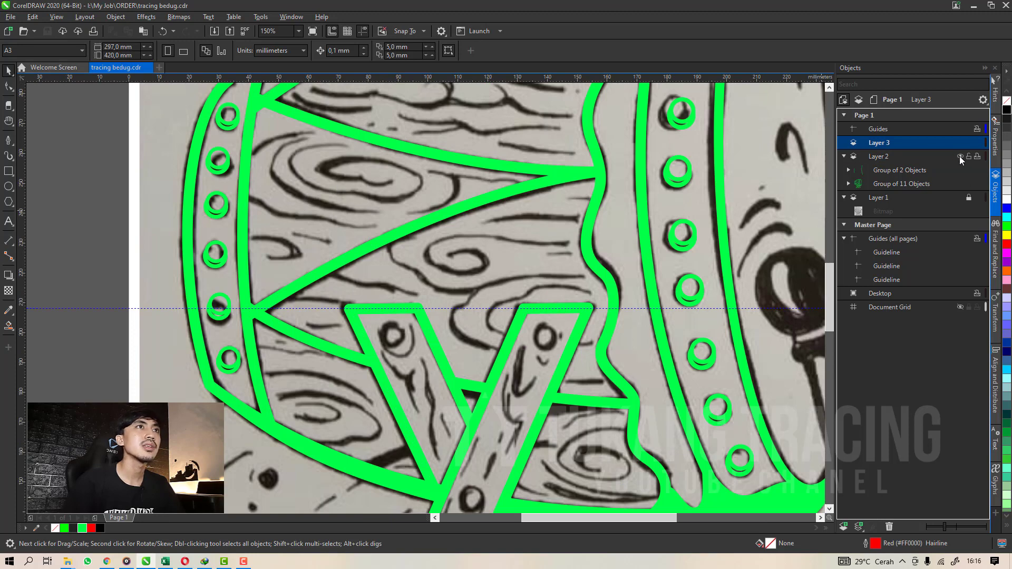
scroll(606, 167, "down", 2)
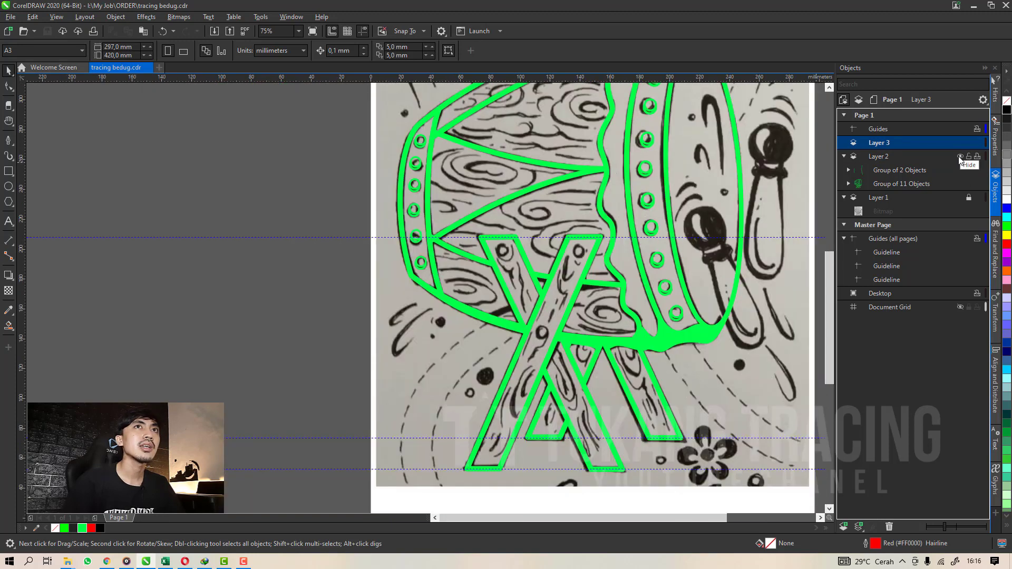
scroll(593, 240, "down", 2)
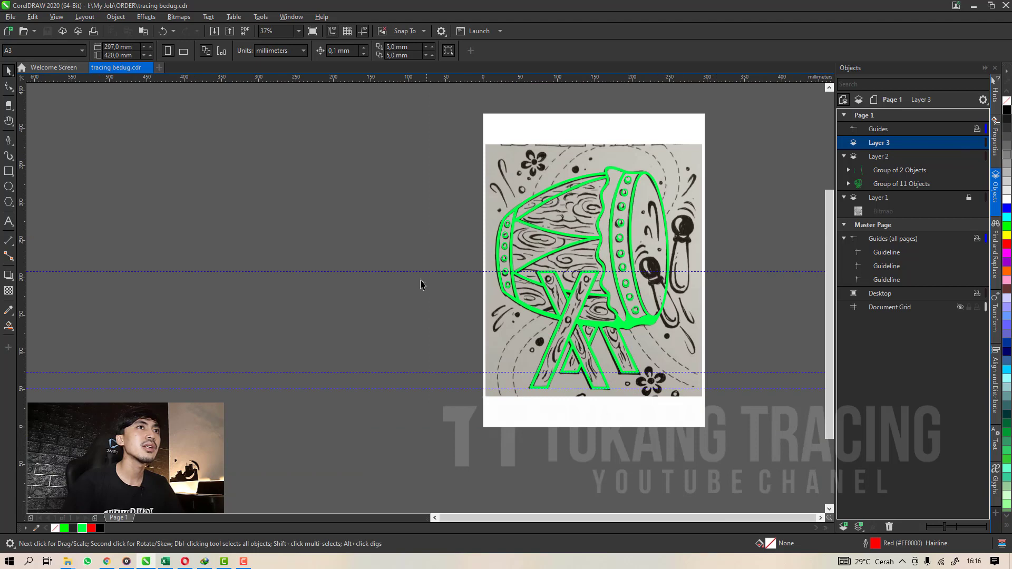
Hide Layer 2, make Layer 3 the active layer, and activate the B-Spline tool for the wood-grain details.
left_click(959, 156)
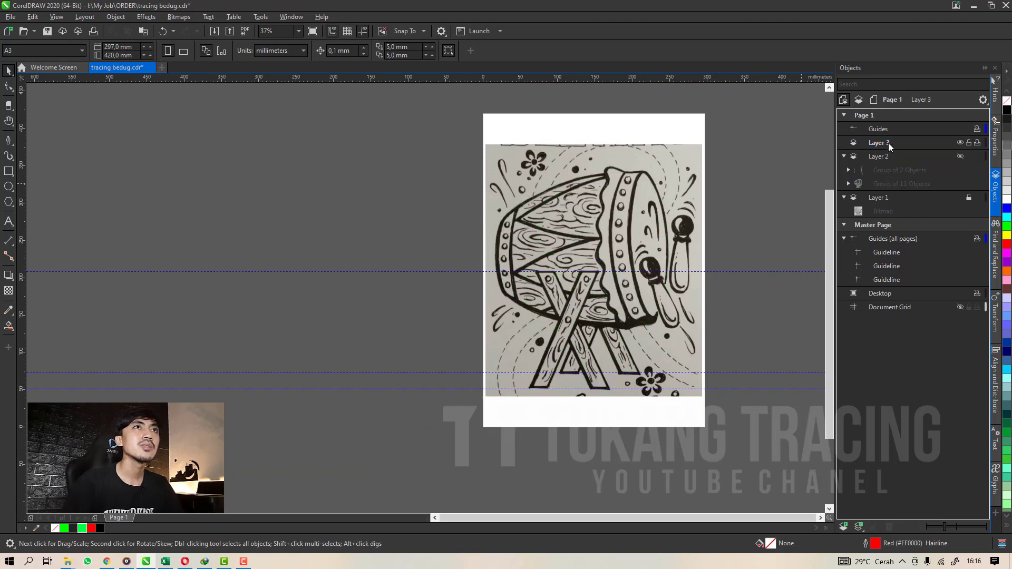
scroll(480, 208, "up", 4)
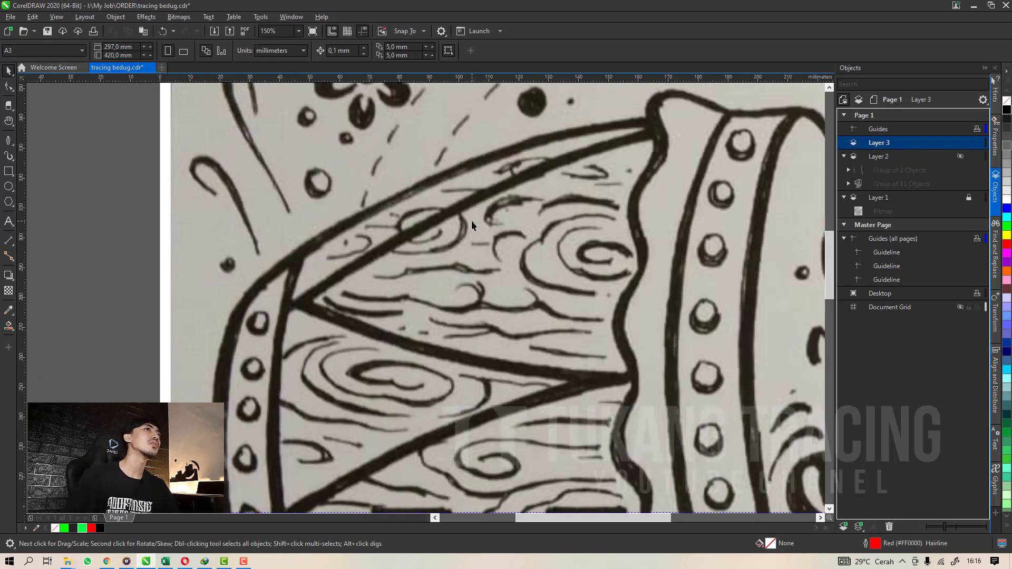
left_click(15, 148)
left_click(41, 187)
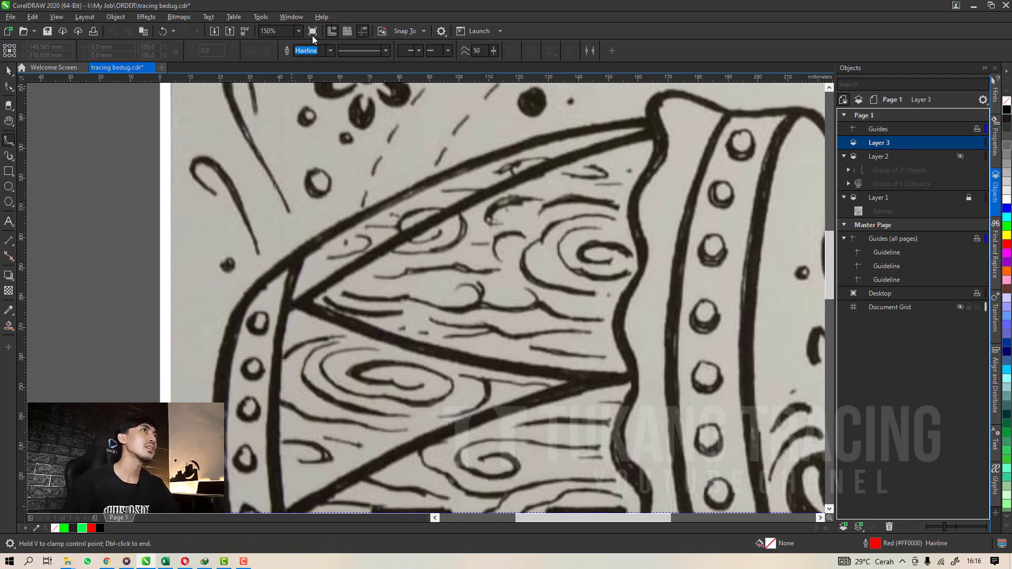
Trace both edges of the long wavy grain line in the drum's upper wood section with one closed B-spline.
scroll(557, 351, "up", 2)
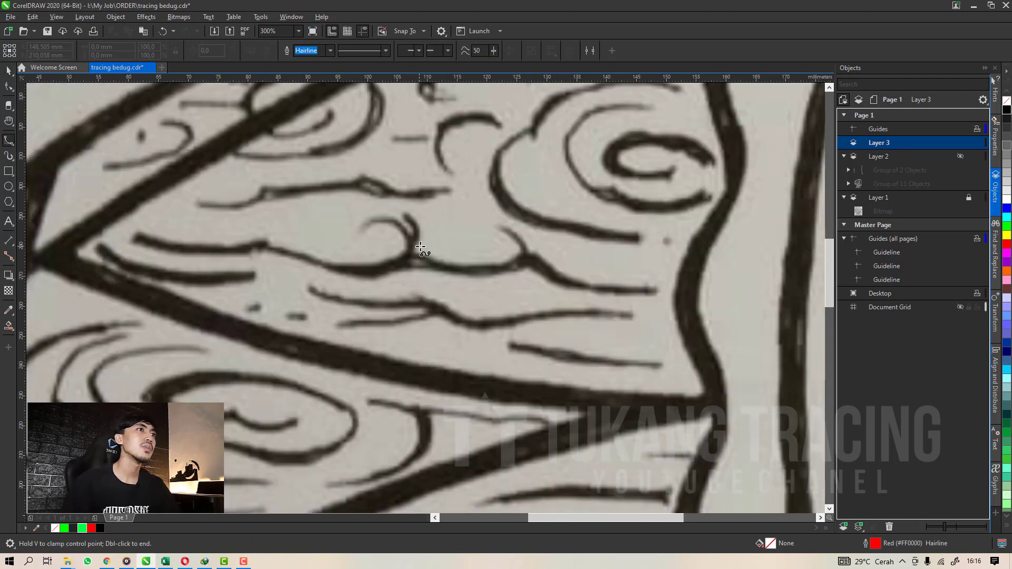
scroll(419, 247, "down", 2)
scroll(250, 248, "up", 3)
left_click(120, 173)
left_click(177, 223)
left_click(354, 231)
left_click(419, 225)
left_click(484, 281)
left_click(624, 234)
left_click(638, 235)
left_click(733, 240)
left_click(771, 287)
left_click(788, 271)
left_click(411, 299)
left_click(324, 224)
left_click(138, 252)
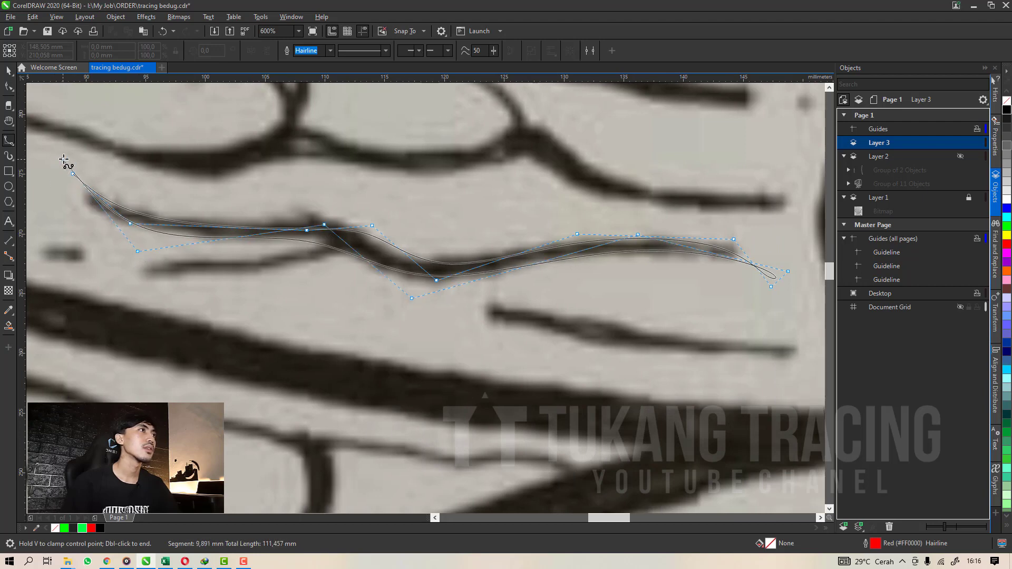
double_click(63, 160)
Smart-fill the long wavy grain outline as a grey shape with a green outline, and delete the source B-spline.
key("s")
left_click(408, 260)
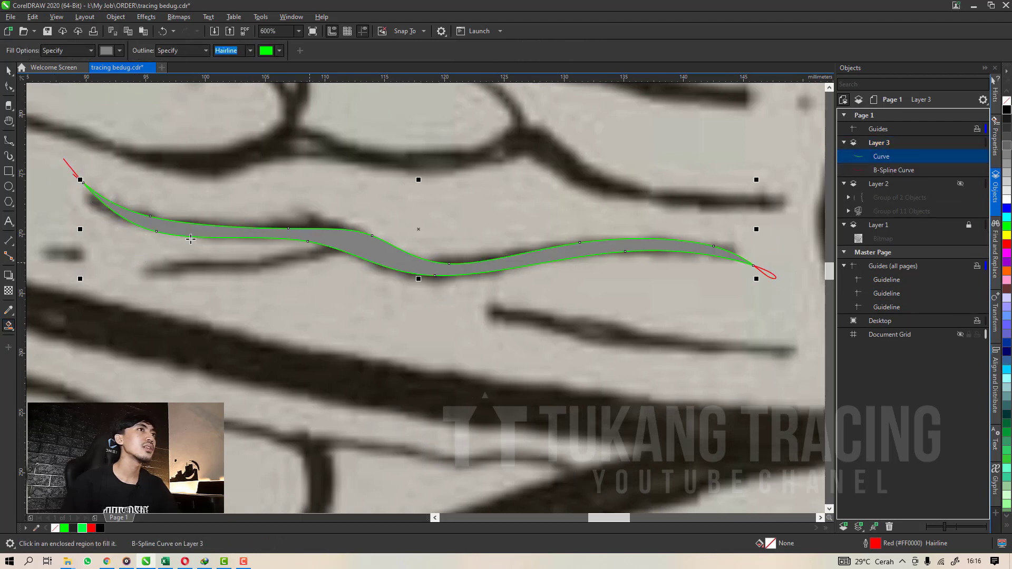
key("space")
left_click(67, 163)
key("d")
scroll(391, 223, "down", 2)
Trace the short grain branch beneath the filled wavy line as a closed B-spline, about 19 by 4 mm.
left_click(9, 139)
scroll(327, 211, "up", 5)
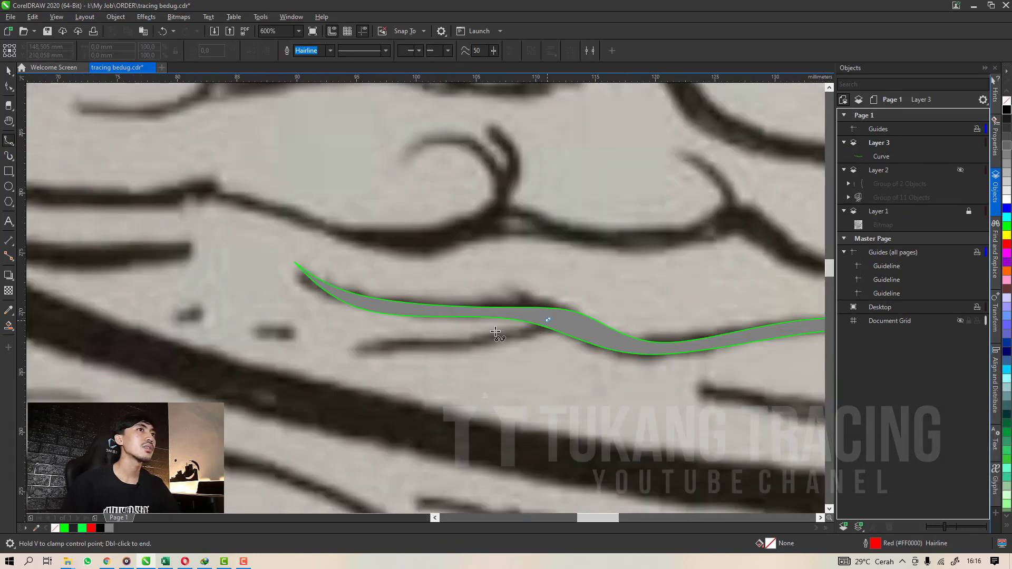
left_click(484, 337)
left_click(368, 337)
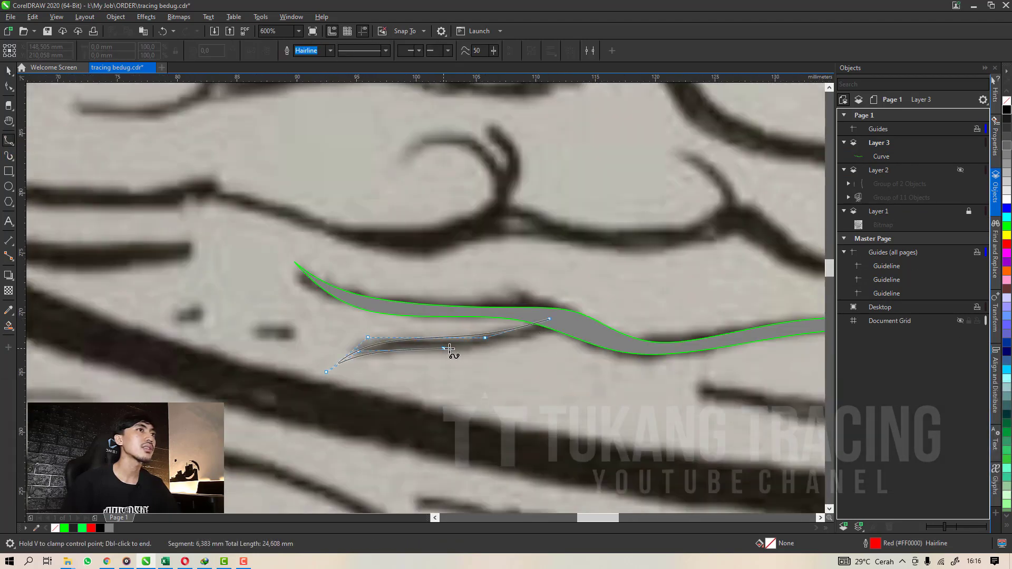
left_click(550, 318)
Trace the isolated grain line below the right end of the filled wave as a closed B-spline, about 28 by 4 mm.
scroll(380, 275, "down", 2)
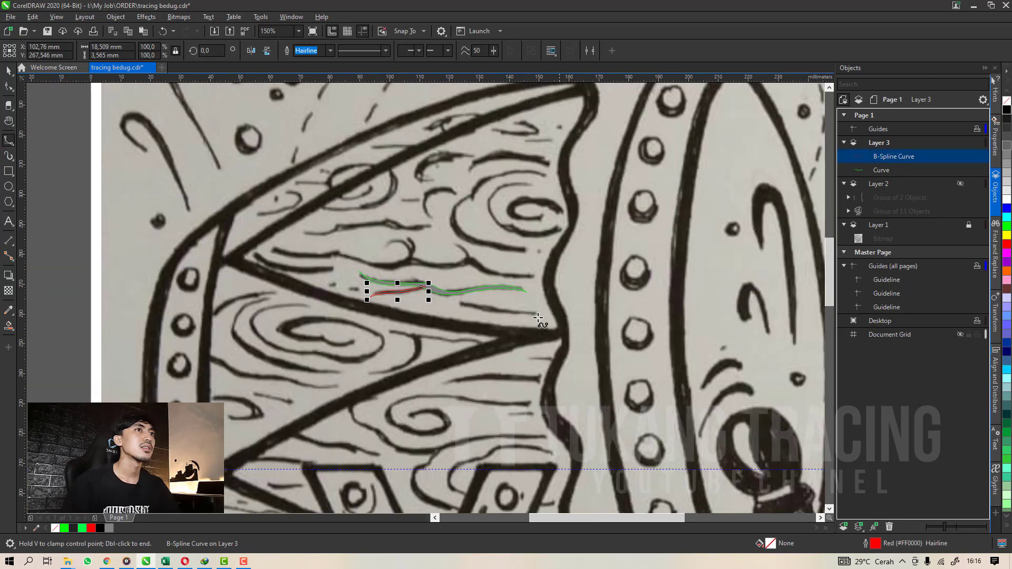
scroll(524, 311, "up", 2)
left_click(563, 309)
left_click(548, 318)
left_click(414, 295)
left_click(312, 262)
left_click(344, 281)
left_click(432, 324)
left_click(548, 323)
left_click(564, 311)
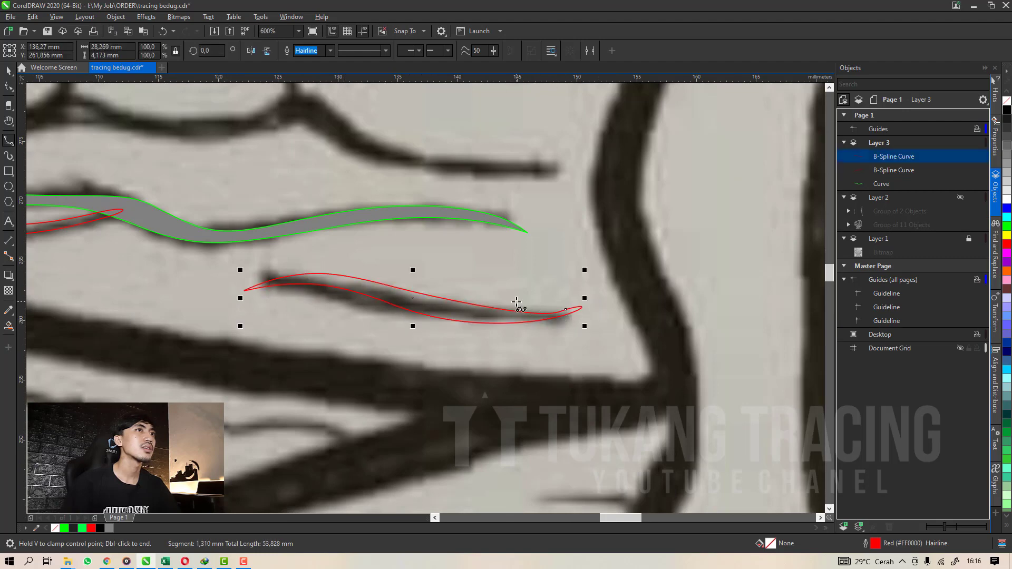
Trace the curved grain stroke near the pointed left end of the wood section, about 22 by 5 mm.
scroll(519, 301, "down", 1)
scroll(379, 211, "down", 1)
scroll(257, 188, "up", 2)
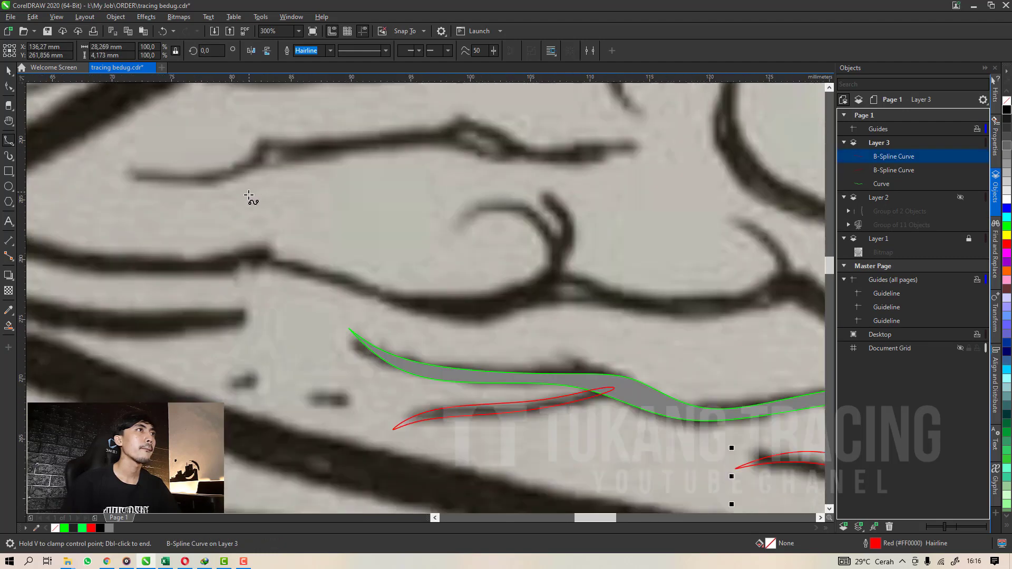
scroll(259, 232, "down", 1)
scroll(159, 226, "up", 1)
left_click(236, 281)
left_click(358, 269)
left_click(295, 292)
left_click(137, 271)
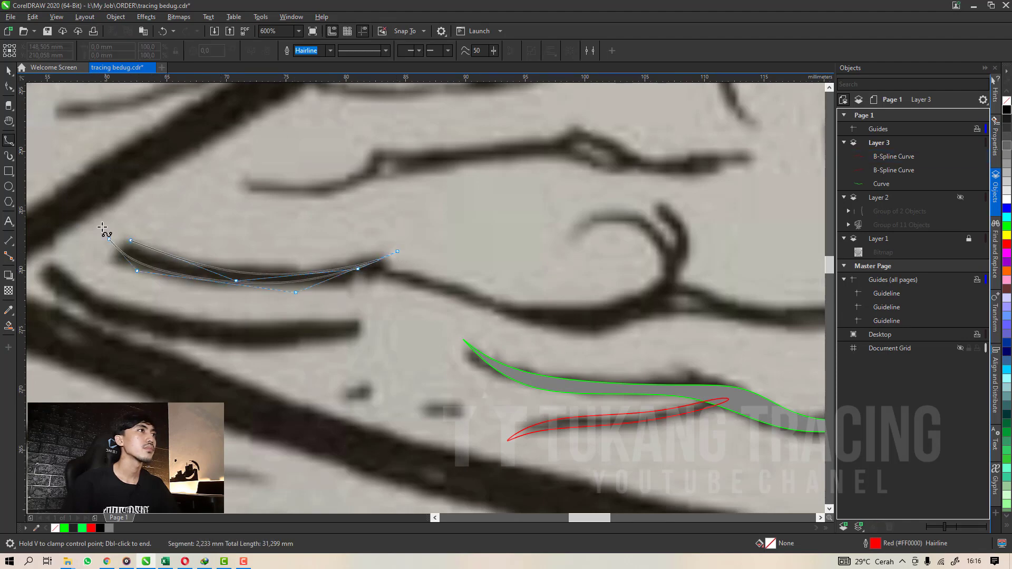
double_click(130, 243)
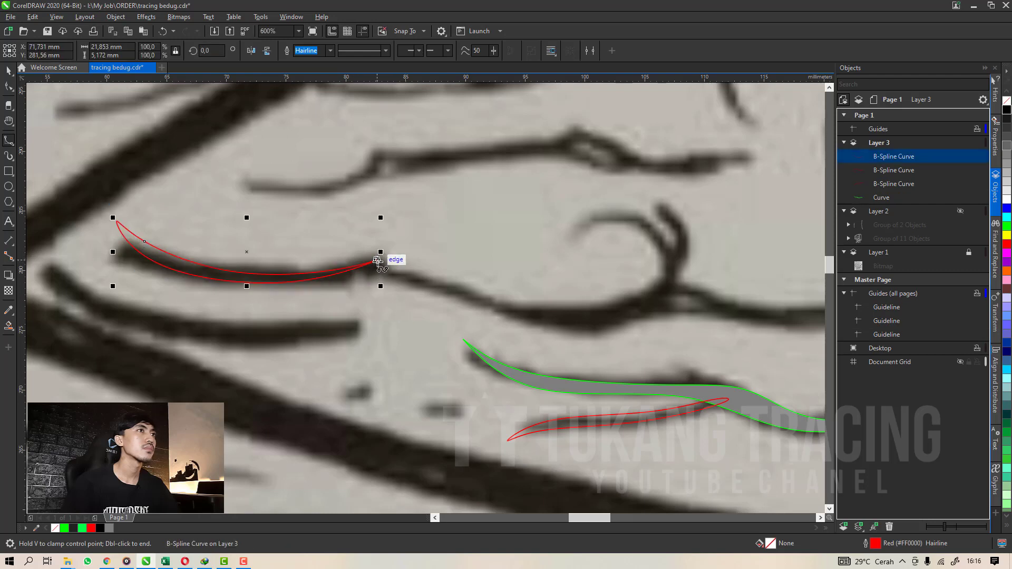
Trace the grain line that continues from the left stroke and curls upward into a hook as a closed B-spline.
left_click(377, 260)
left_click(451, 299)
left_click(629, 322)
left_click(679, 254)
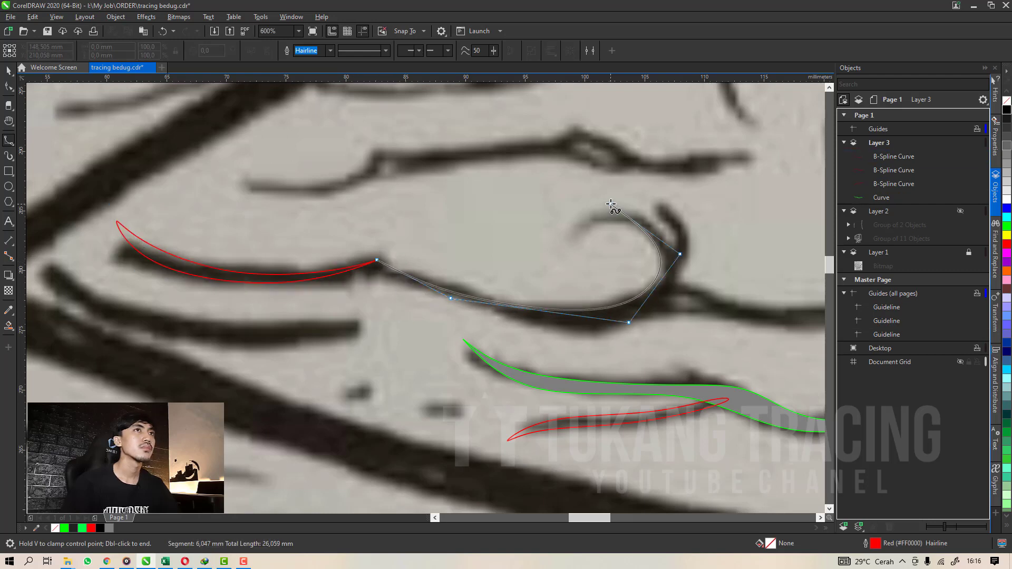
left_click(608, 187)
left_click(689, 250)
left_click(659, 328)
left_click(557, 338)
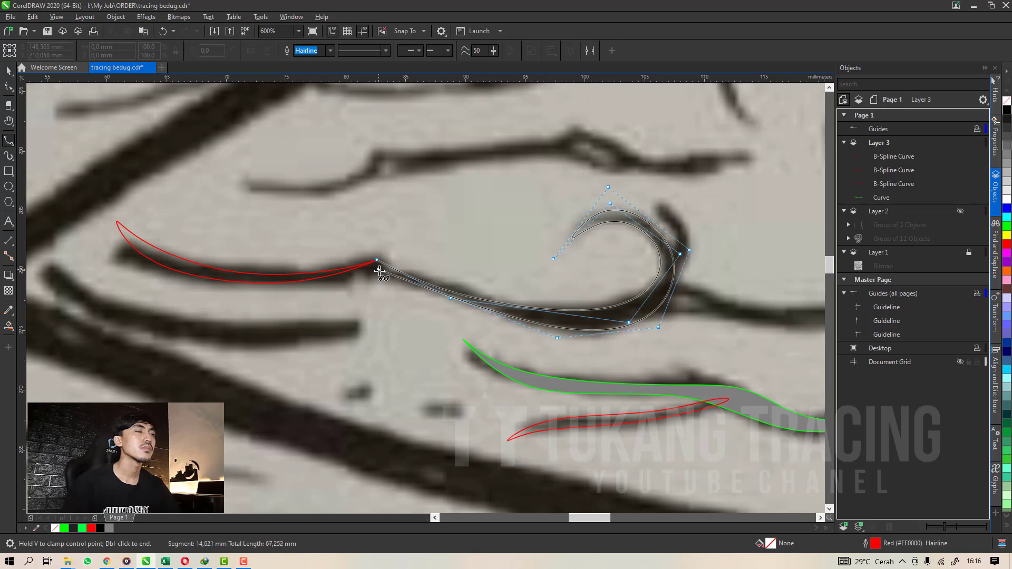
left_click(386, 276)
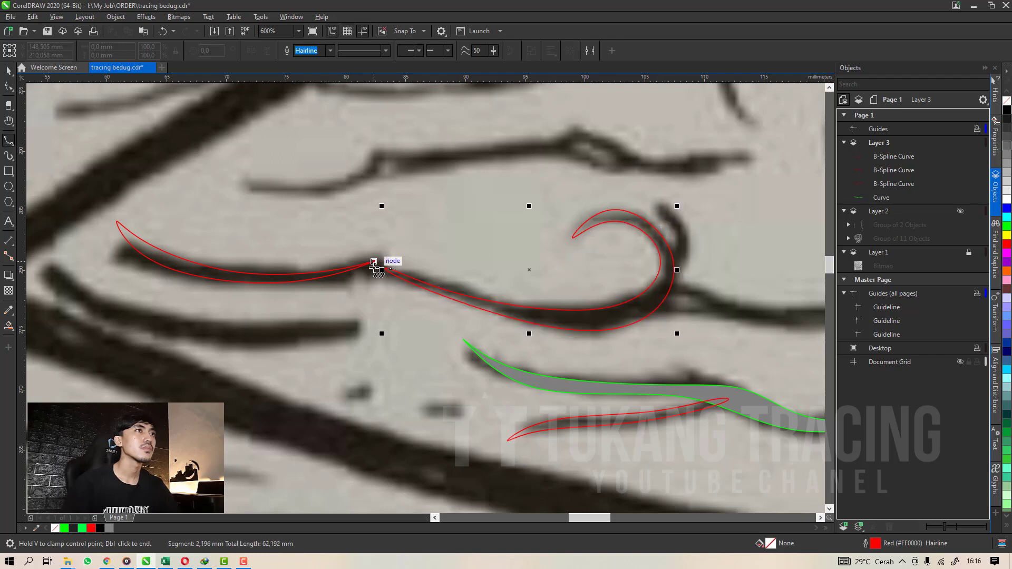
left_click(376, 259)
Reshape the outline ends where the left grain stroke meets the curled grain line.
left_click(9, 87)
scroll(380, 256, "up", 2)
left_click_drag(374, 264, 388, 213)
scroll(366, 257, "up", 2)
double_click(380, 246)
scroll(345, 246, "down", 3)
key("space")
left_click(351, 293)
scroll(324, 257, "down", 2)
scroll(356, 250, "up", 1)
scroll(449, 267, "up", 1)
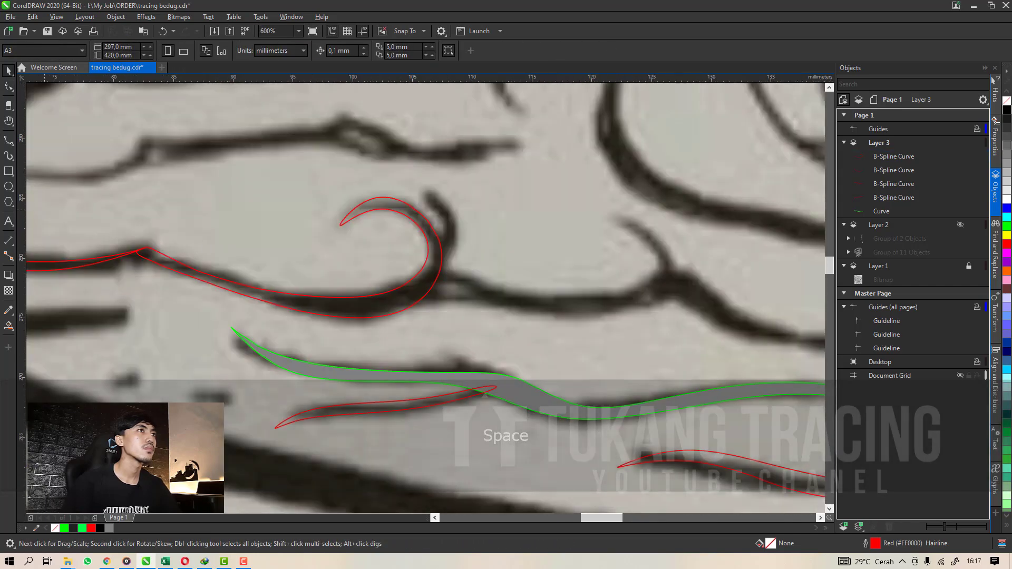
Trace the second hooked grain line from the first curl's base as a closed B-spline, about 24 by 10 mm.
key("space")
scroll(449, 235, "down", 2)
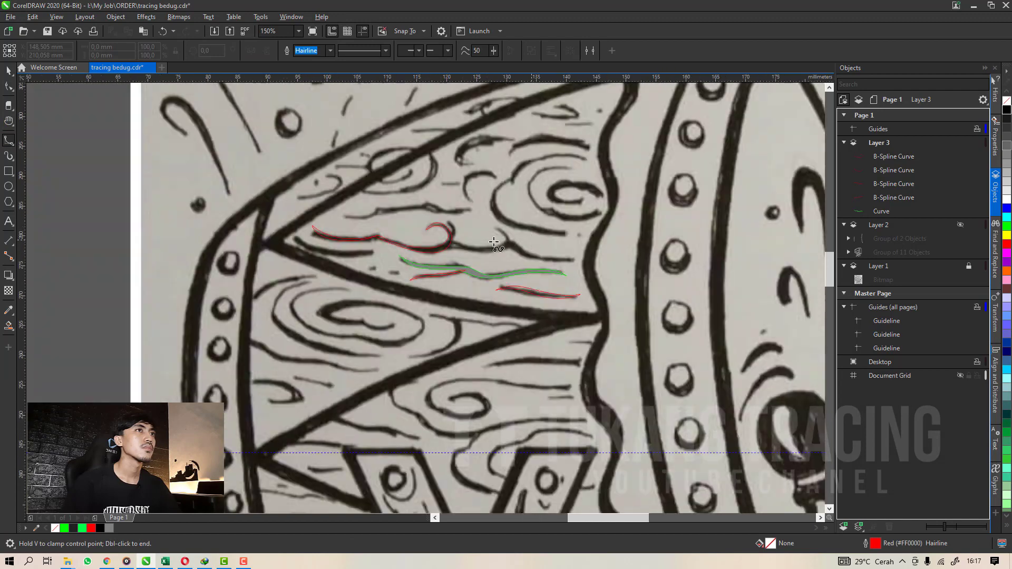
scroll(505, 241, "up", 2)
left_click(244, 267)
left_click(275, 246)
left_click(378, 294)
left_click(464, 284)
left_click(500, 252)
left_click(476, 198)
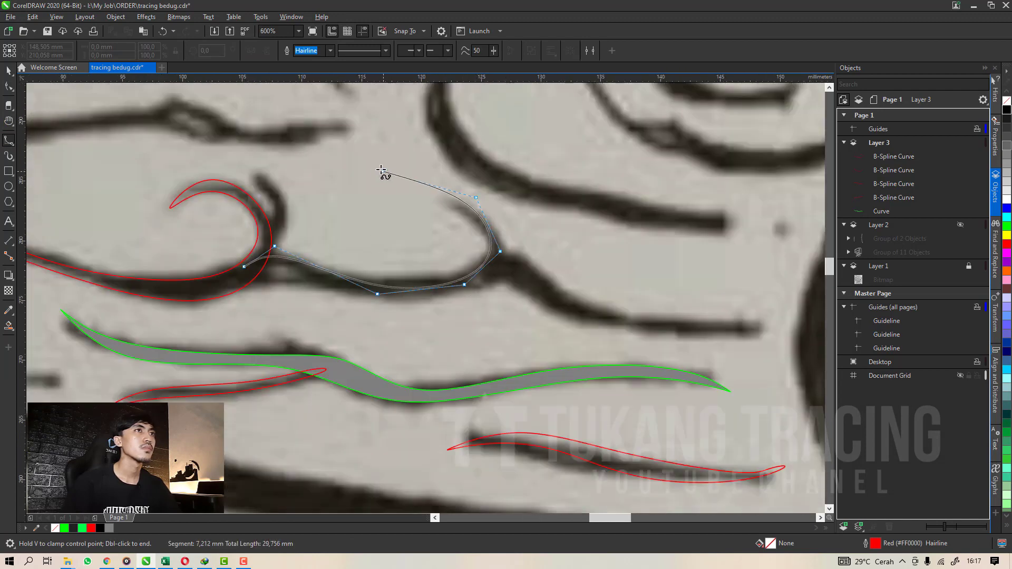
left_click(497, 198)
left_click(518, 276)
left_click(443, 312)
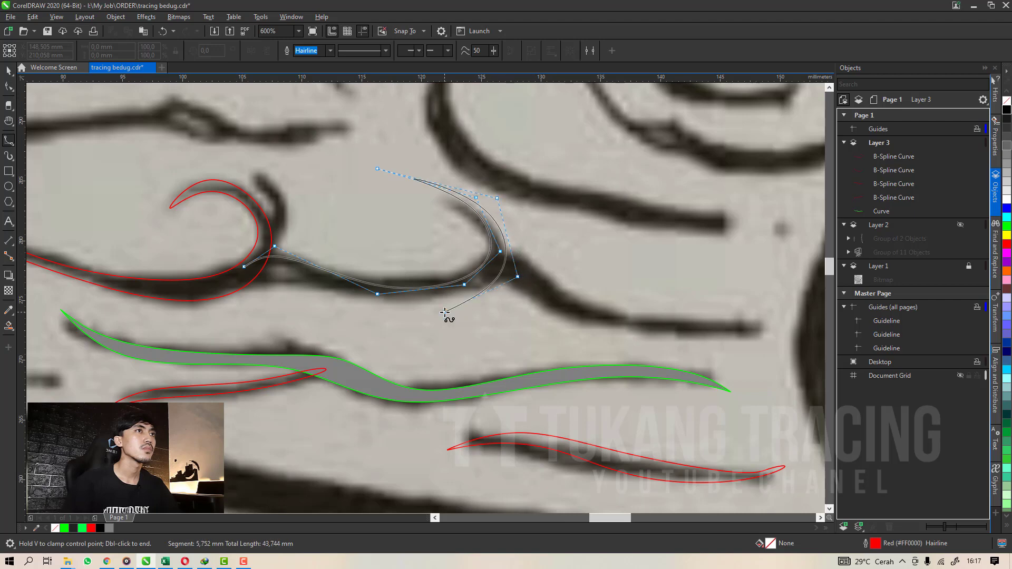
left_click(316, 277)
left_click(272, 265)
left_click(201, 285)
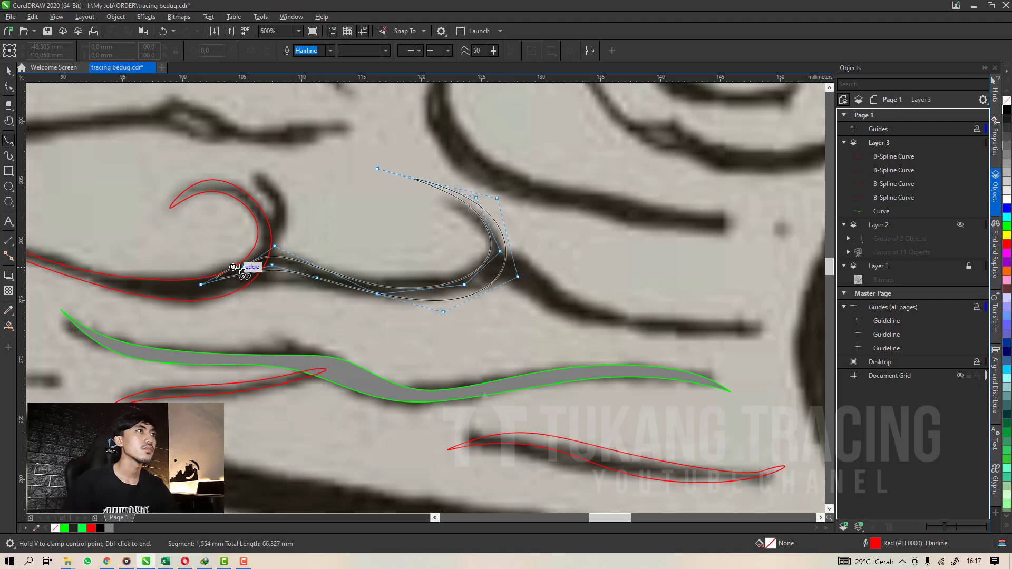
double_click(245, 269)
Trace the small curved spur on the outer side of the first curl, about 3 by 7 mm.
scroll(235, 300, "up", 2)
left_click(224, 319)
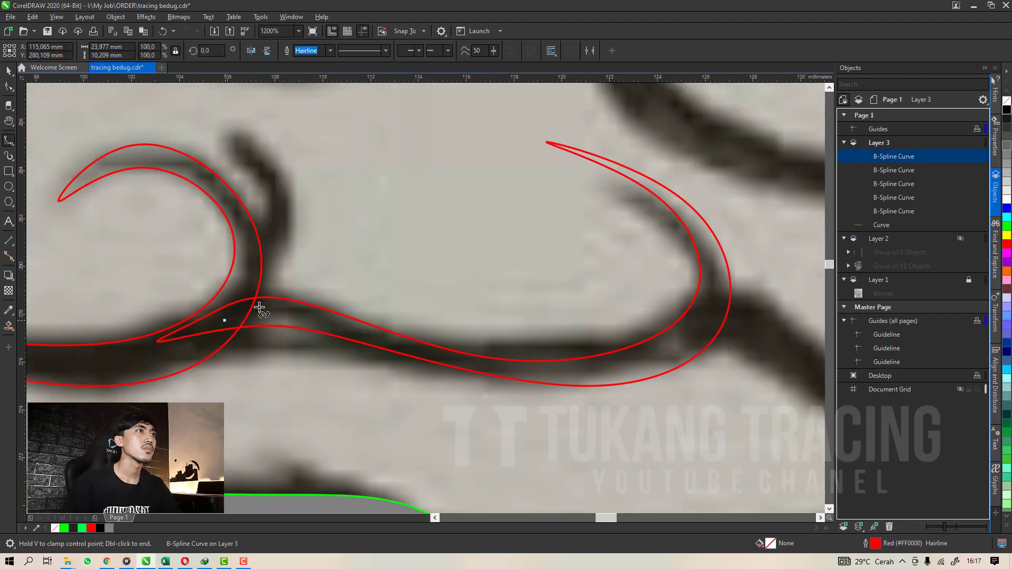
left_click(297, 272)
left_click(303, 169)
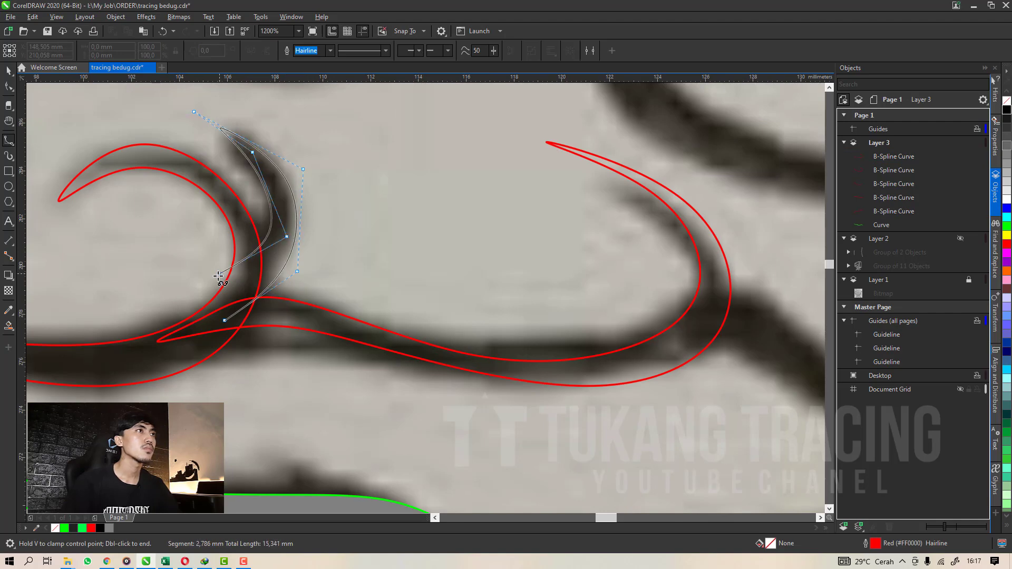
double_click(219, 329)
Trace the grain line trailing right from the second hook, about 27 by 6 mm, and save the drawing.
scroll(311, 265, "down", 4)
scroll(503, 316, "up", 2)
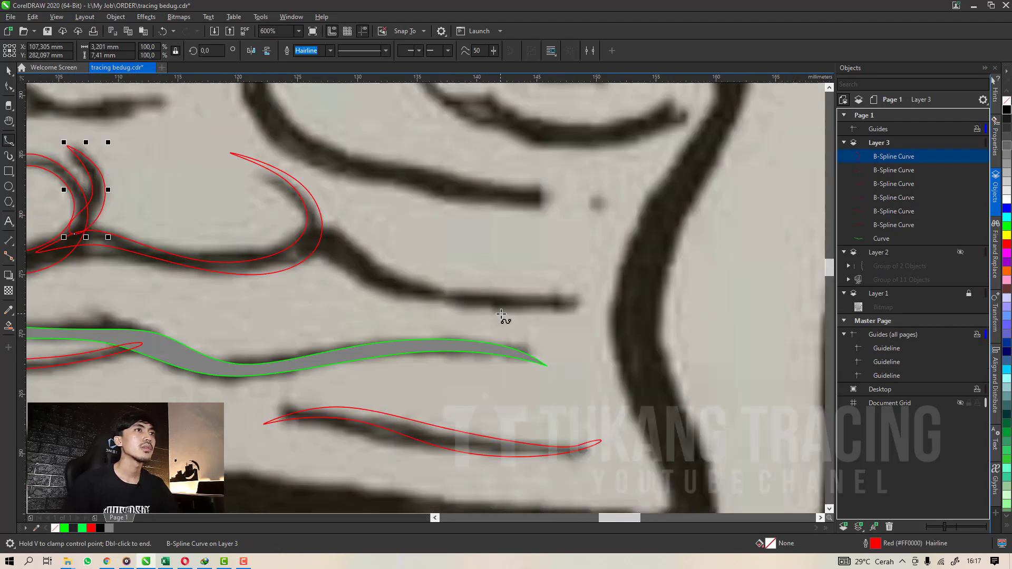
left_click(292, 254)
left_click(342, 220)
left_click(404, 298)
left_click(568, 301)
left_click(609, 284)
left_click(555, 314)
left_click(375, 299)
left_click(340, 242)
left_click(246, 275)
left_click(292, 255)
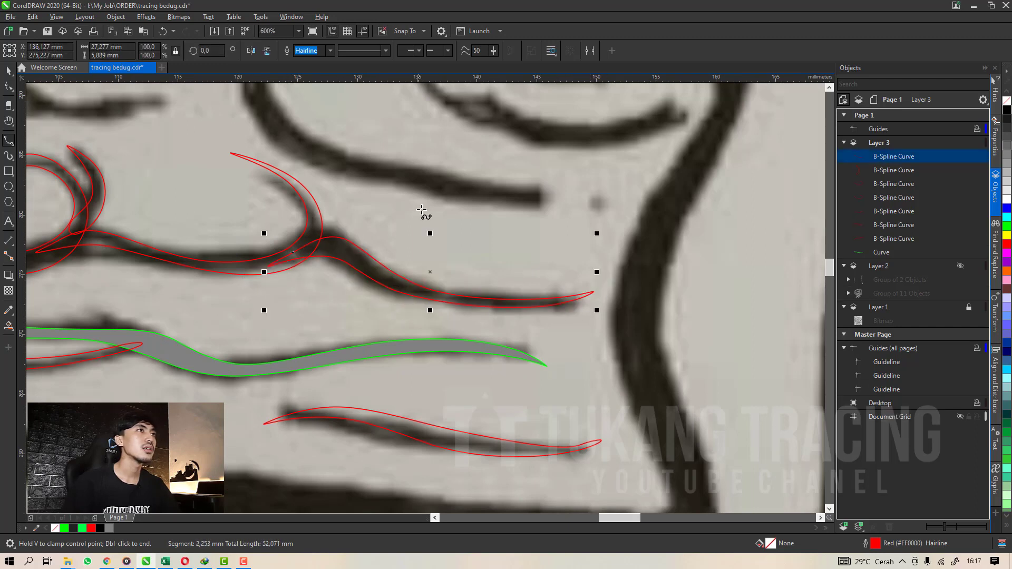
left_click(48, 32)
Trace the upper outer arc of the large wood knot as a closed B-spline, about 26 by 10 mm.
scroll(397, 248, "down", 5)
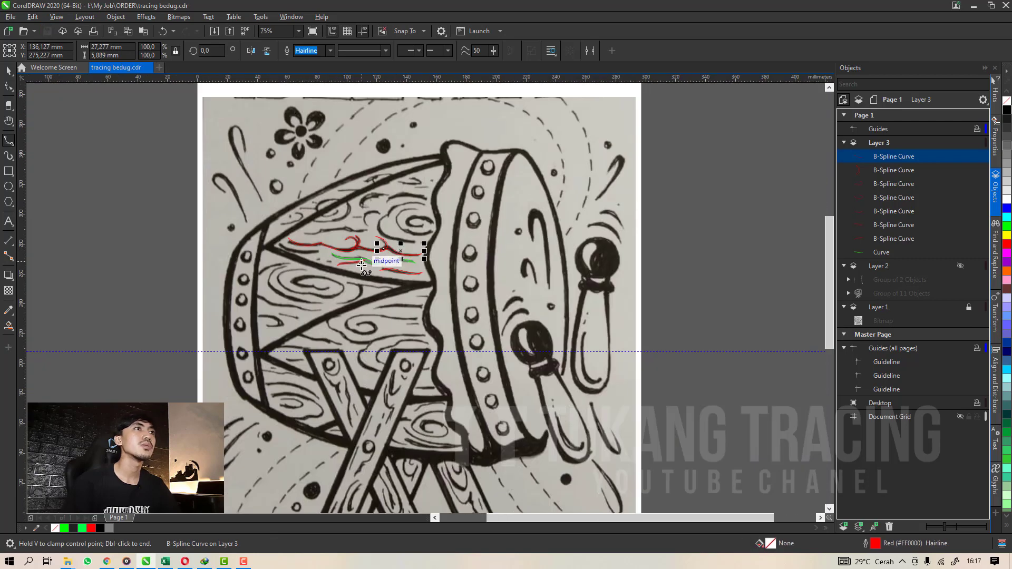
scroll(423, 218, "up", 2)
scroll(423, 219, "up", 1)
scroll(328, 201, "up", 1)
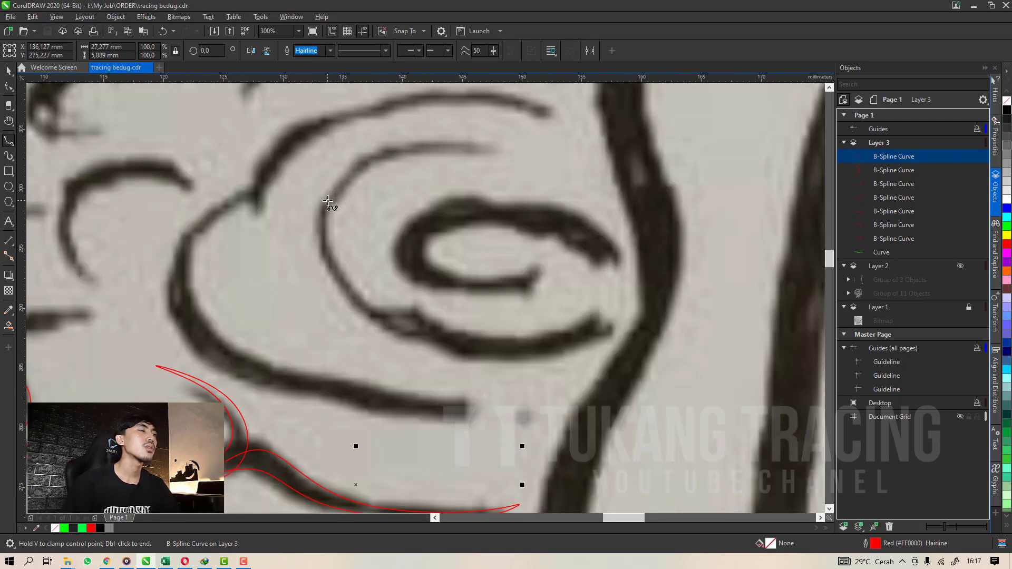
scroll(435, 196, "down", 1)
scroll(466, 154, "up", 1)
left_click(524, 154)
left_click(380, 133)
left_click(226, 198)
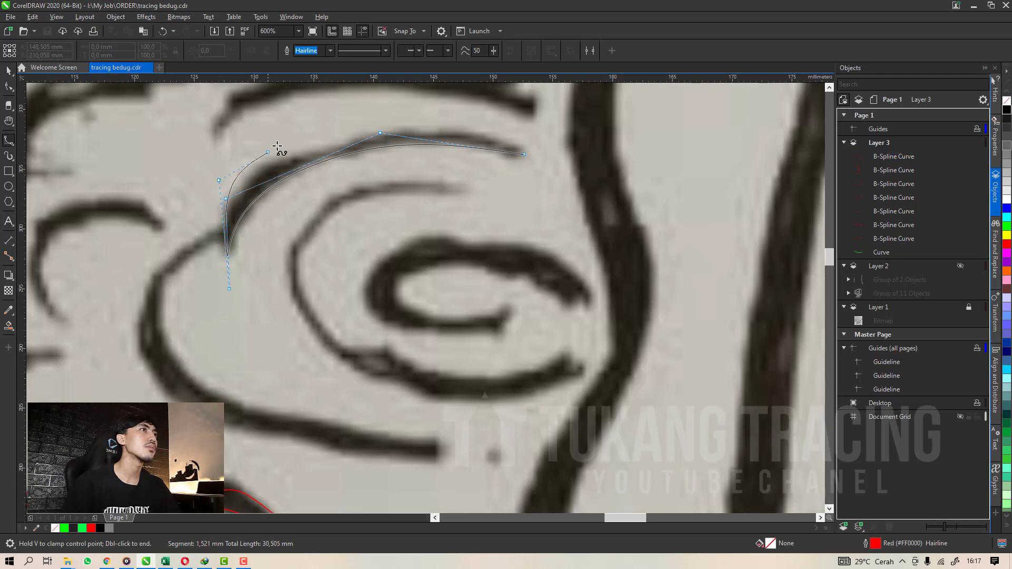
left_click(349, 128)
left_click(478, 137)
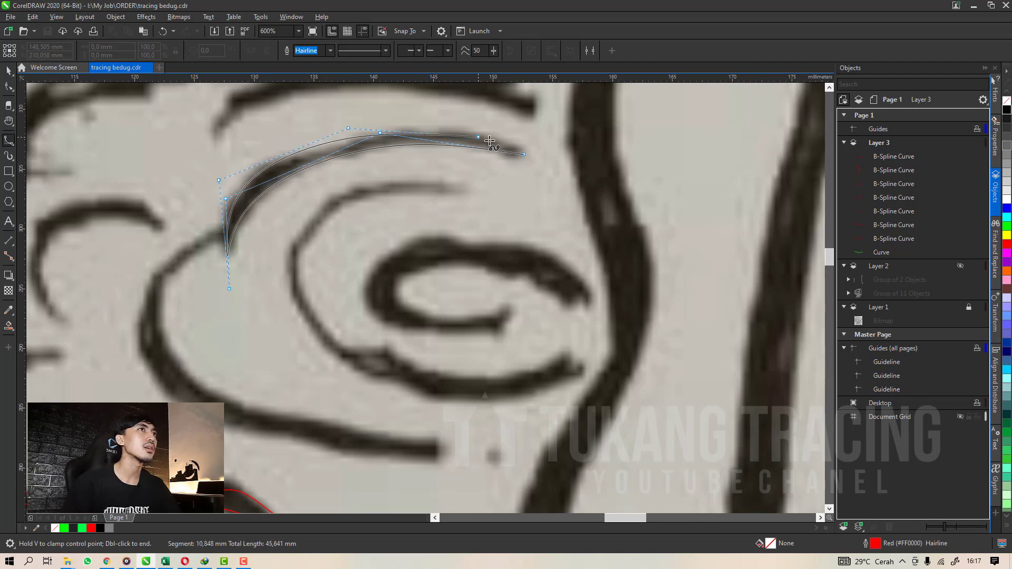
left_click(524, 155)
Trace the lower-left outer curve of the large knot, joining it to the upper arc, about 28 by 20 mm.
scroll(317, 203, "down", 1)
scroll(329, 180, "up", 1)
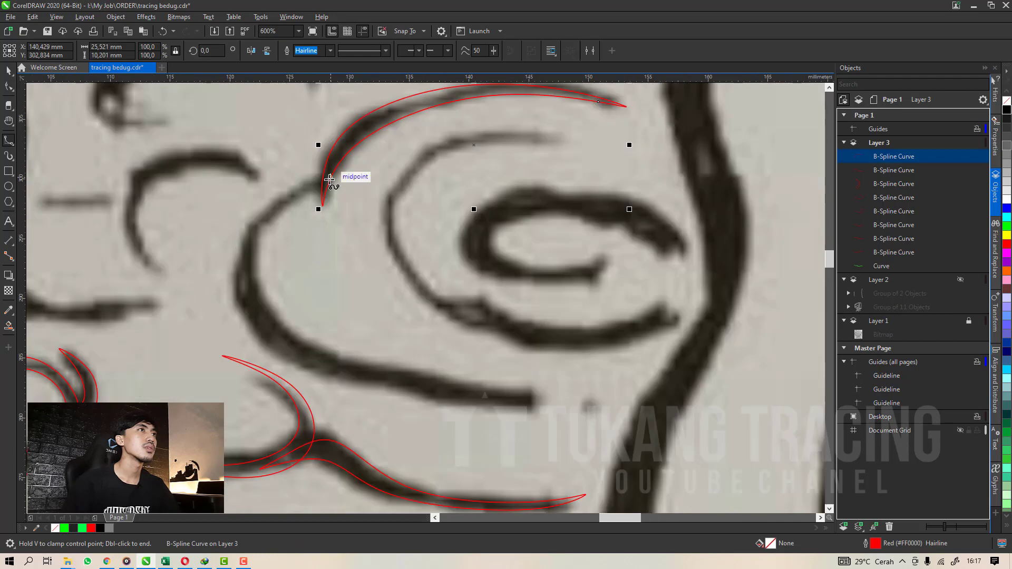
left_click(266, 210)
left_click(230, 222)
left_click(223, 327)
left_click(329, 379)
left_click(423, 386)
left_click(503, 418)
left_click(588, 363)
left_click(439, 392)
left_click(389, 364)
left_click(293, 361)
left_click(227, 266)
left_click(275, 204)
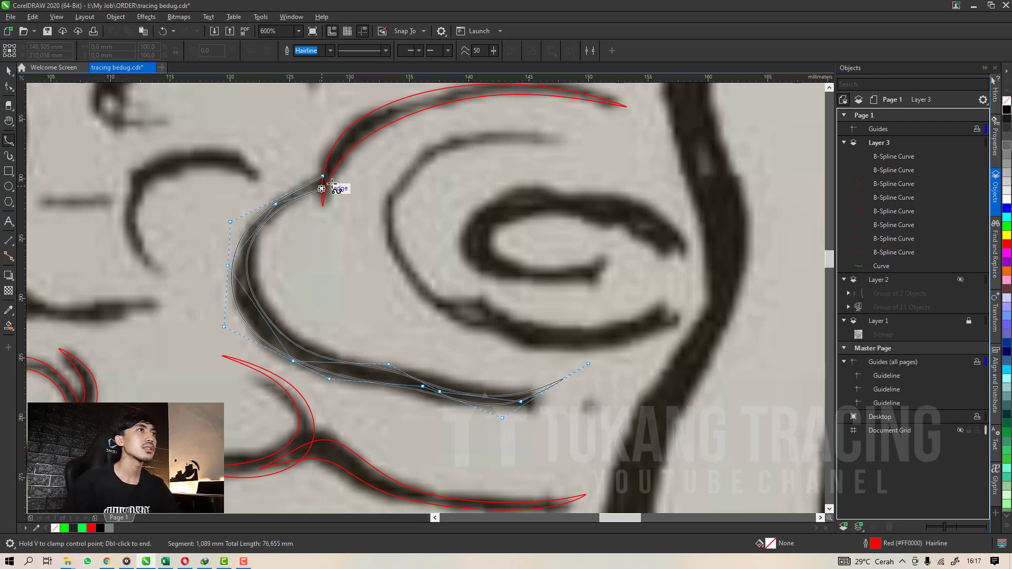
left_click(335, 169)
left_click(324, 171)
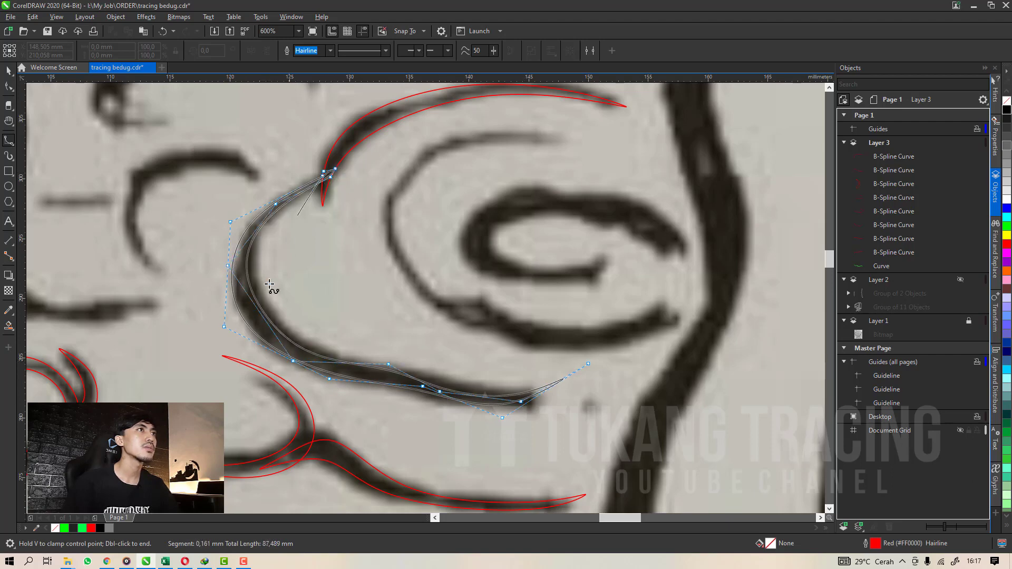
left_click(326, 177)
Trace the inner edge of the large knot's second ring, from its upper right tip around to the lower right tip.
scroll(273, 211, "down", 1)
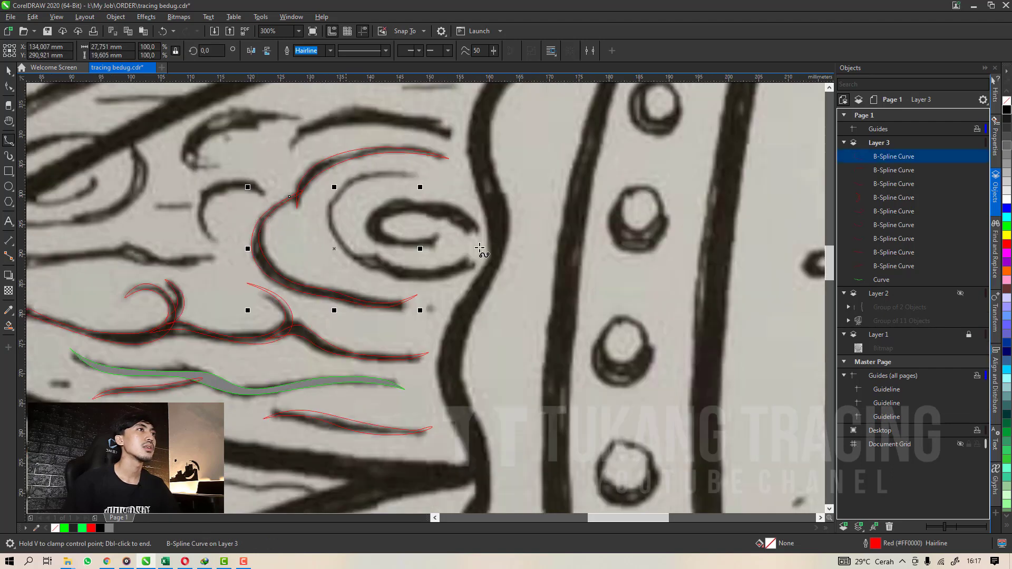
scroll(447, 189, "up", 1)
left_click(393, 156)
left_click(262, 161)
left_click(208, 228)
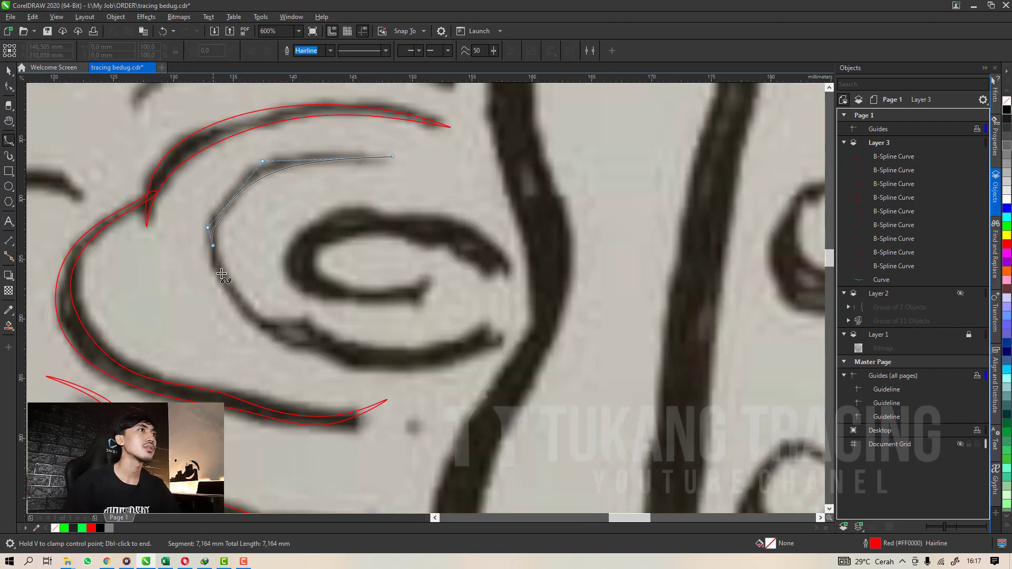
left_click(237, 300)
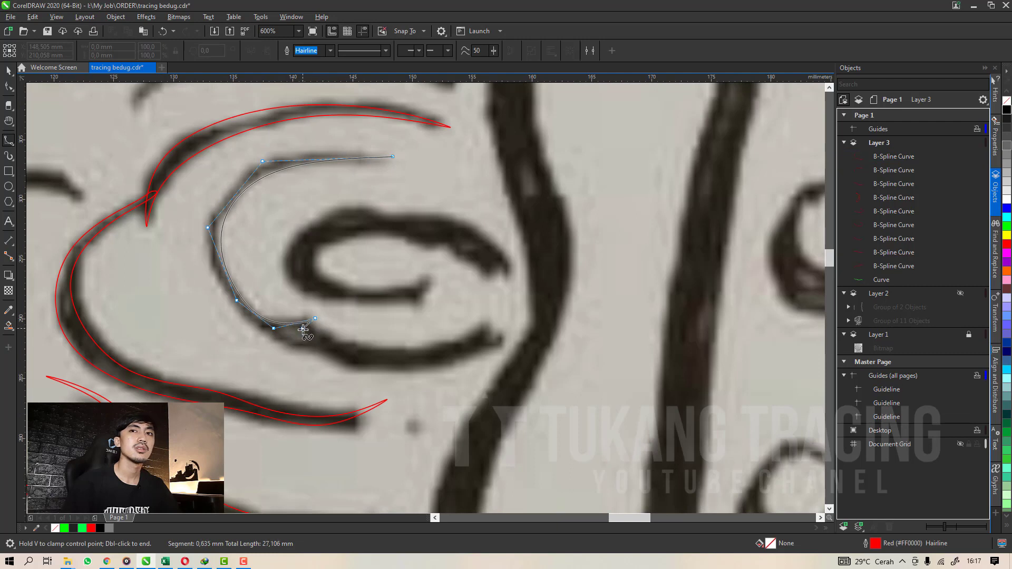
left_click(370, 361)
left_click(482, 347)
left_click(540, 278)
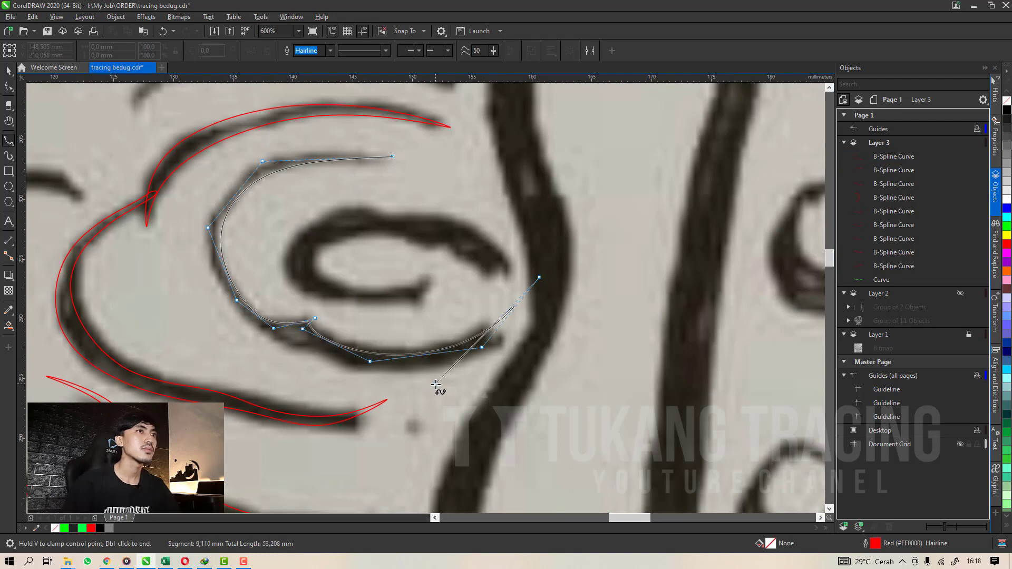
Trace back along the second ring's outer edge to close the B-spline, about 26 by 18 mm, and save the drawing.
left_click(460, 377)
left_click(323, 367)
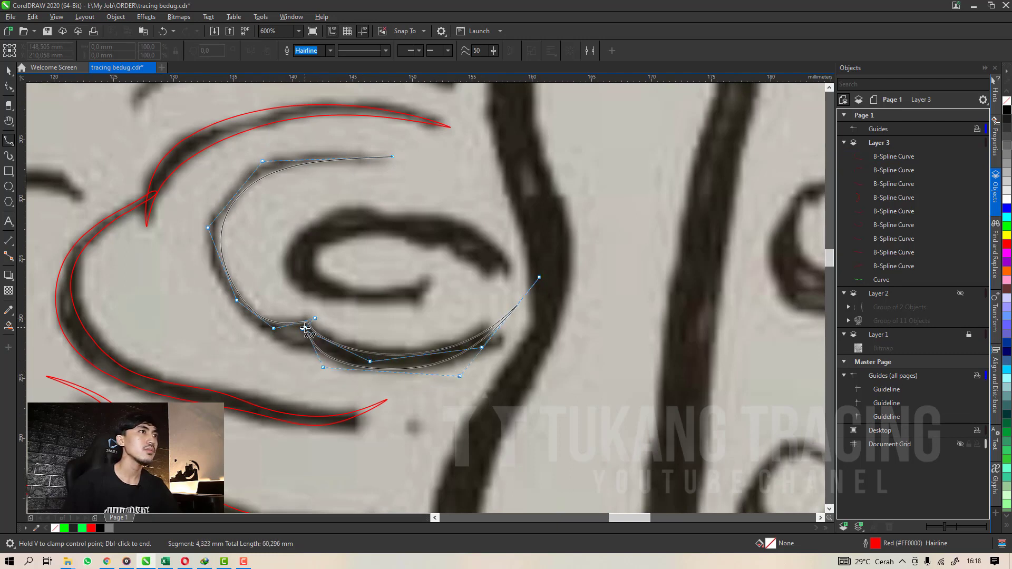
left_click(236, 333)
left_click(193, 234)
left_click(249, 155)
double_click(395, 157)
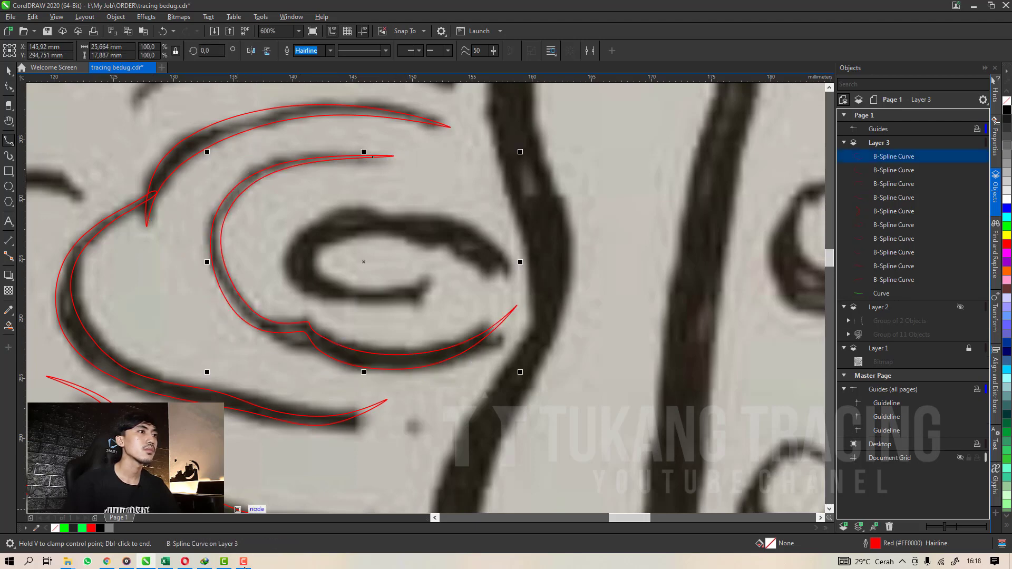
left_click(243, 562)
left_click(245, 566)
scroll(365, 274, "down", 2)
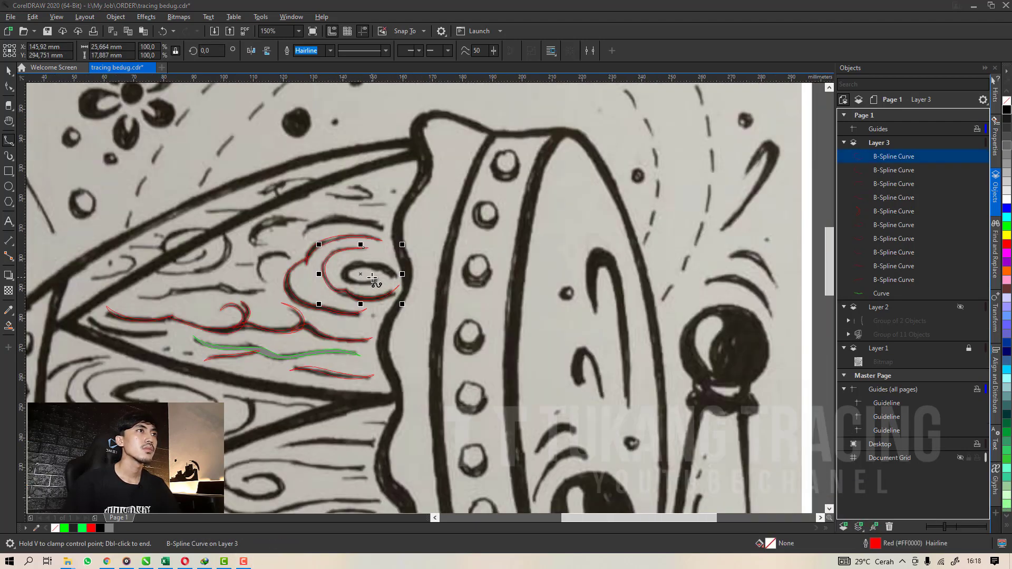
scroll(381, 270, "up", 2)
left_click(48, 31)
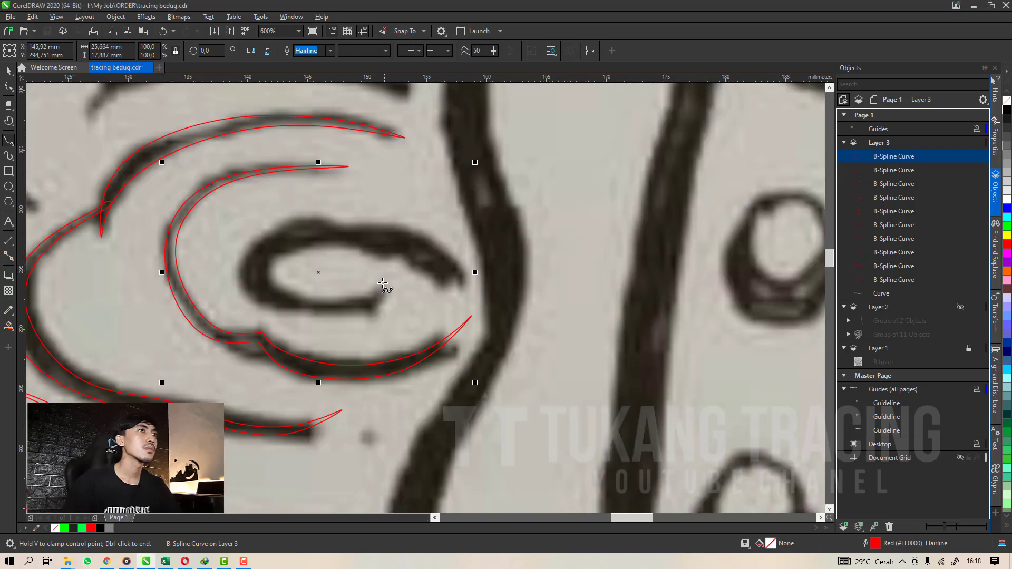
Trace the inner edge of the knot's central eye and its upper right tail with B-spline points.
left_click(382, 285)
left_click(345, 303)
left_click(269, 294)
left_click(261, 249)
left_click(335, 234)
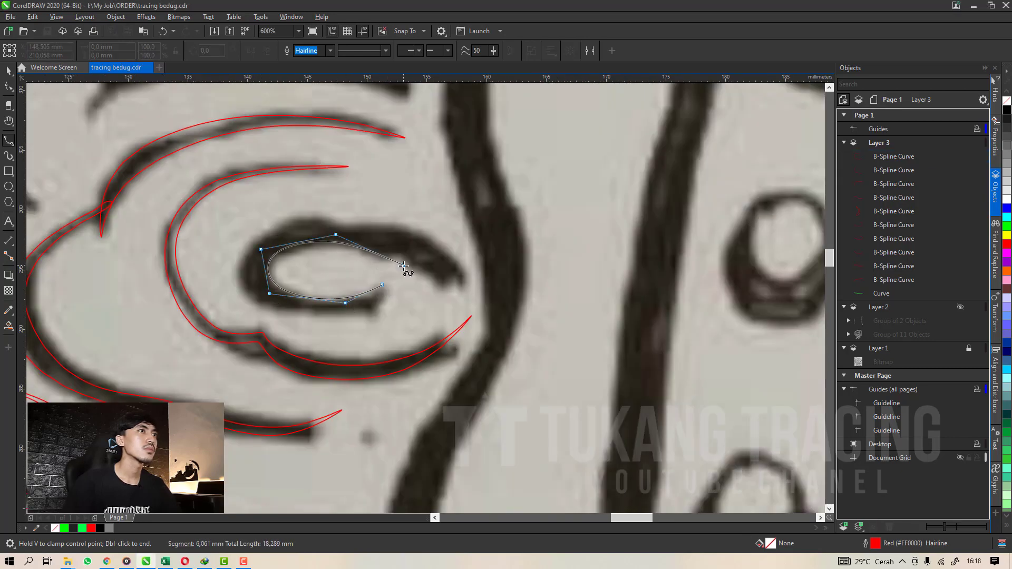
left_click(452, 299)
left_click(430, 258)
left_click(385, 220)
left_click(341, 222)
left_click(297, 226)
Trace around the central eye's outer edge to close the B-spline, about 19 by 8 mm, and save the drawing.
left_click(410, 222)
left_click(297, 207)
left_click(225, 254)
left_click(260, 312)
left_click(376, 317)
left_click(401, 270)
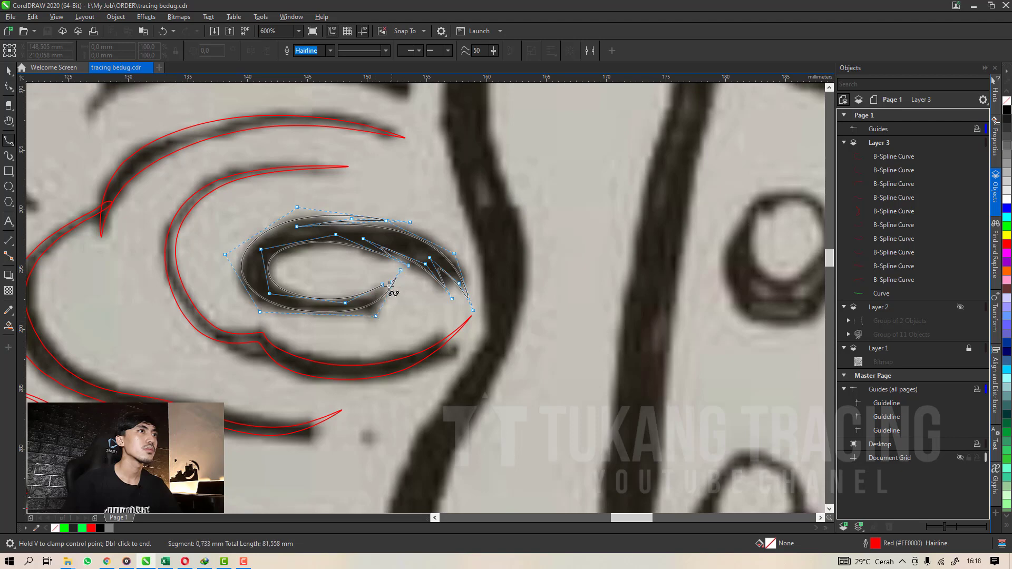
left_click(387, 286)
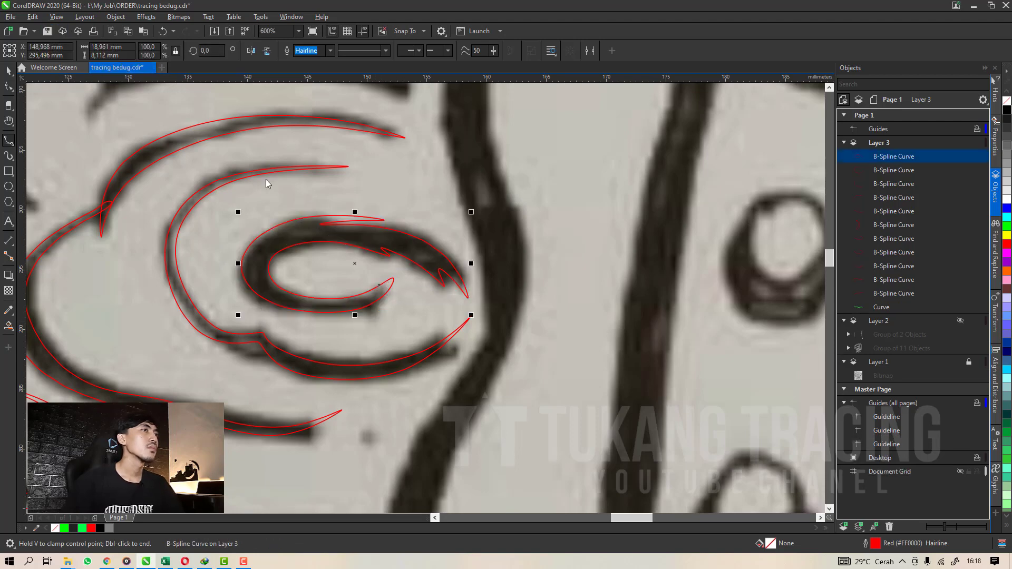
Look over the sketch for the wood grain still untraced on the drum body and stand legs.
scroll(341, 262, "down", 5)
scroll(272, 255, "up", 3)
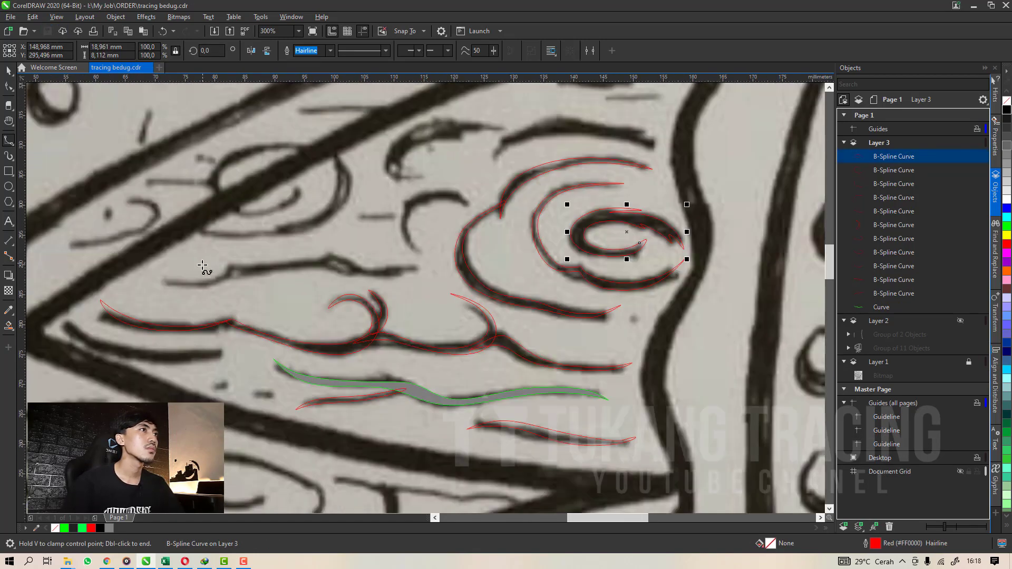
scroll(310, 276, "down", 4)
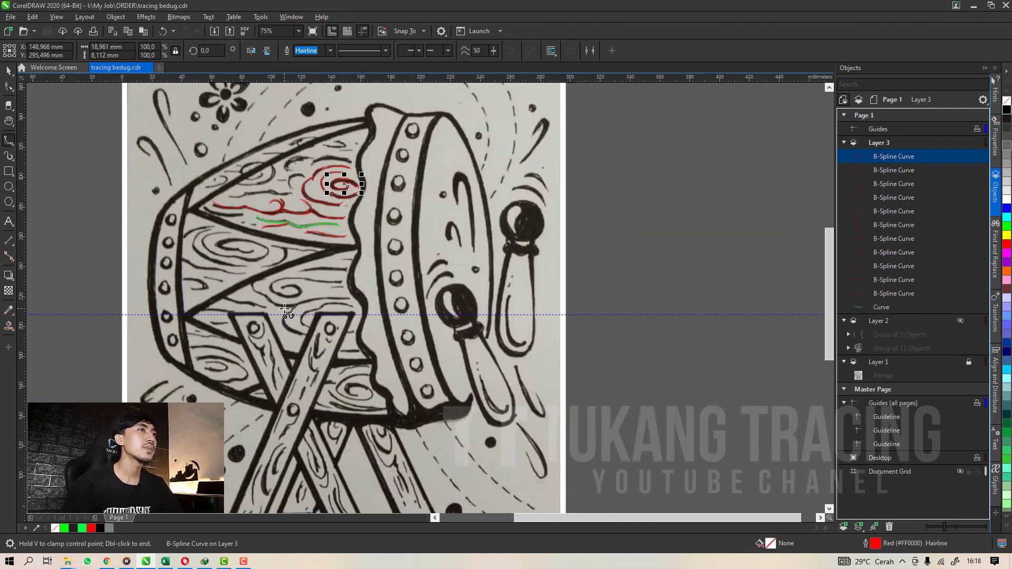
scroll(285, 253, "down", 4)
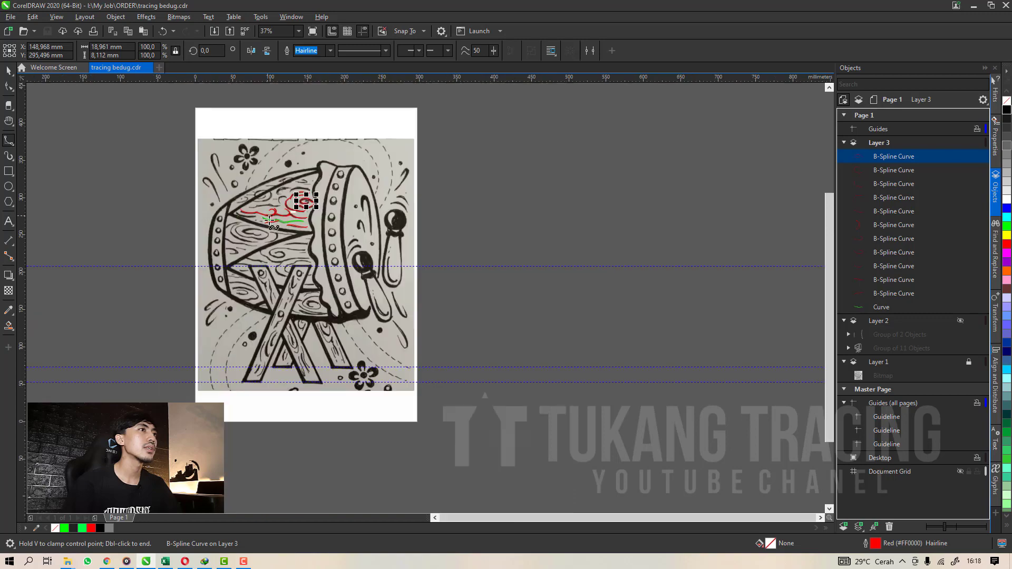
scroll(367, 307, "up", 4)
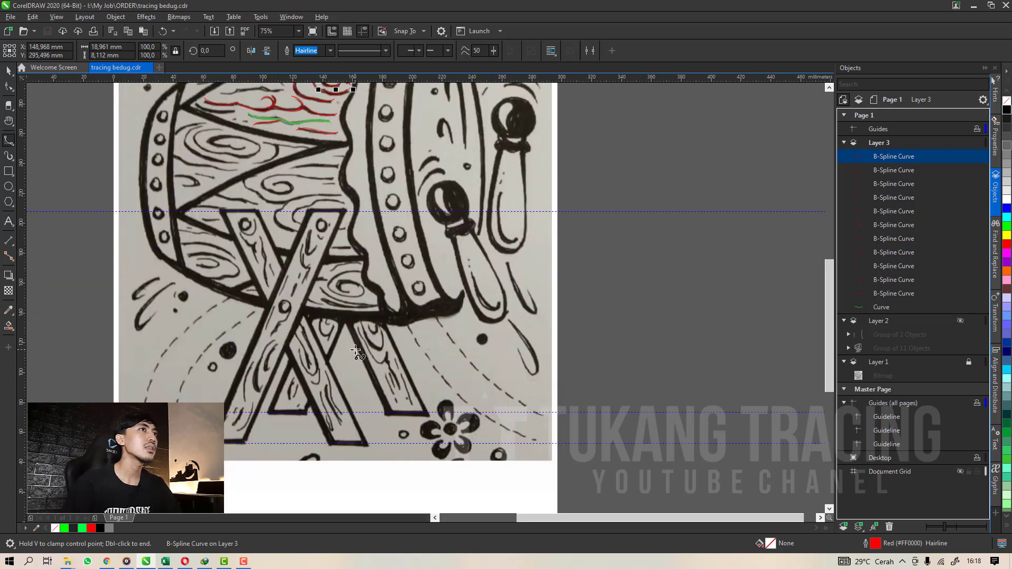
scroll(355, 348, "down", 3)
scroll(337, 221, "up", 3)
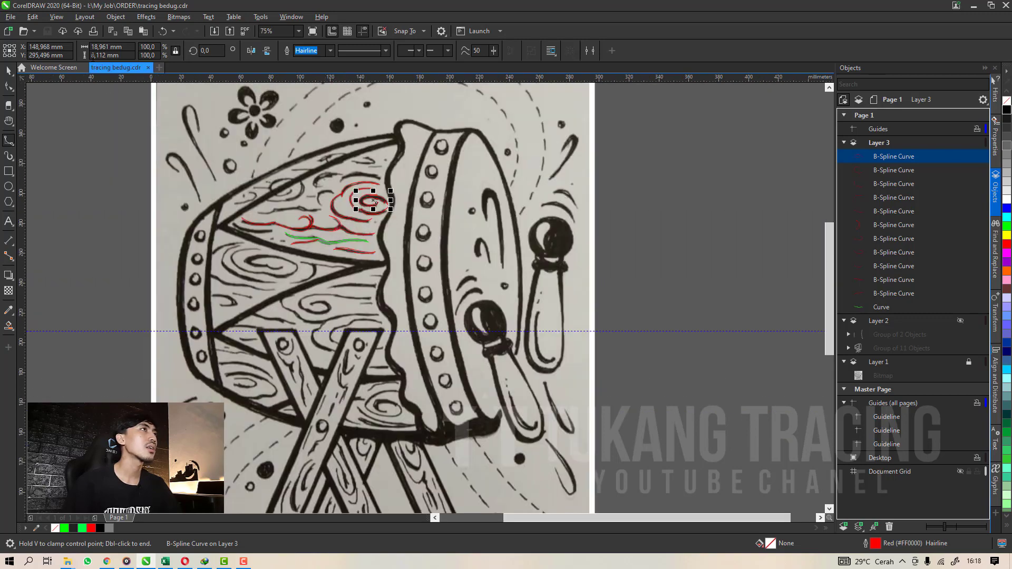
scroll(338, 181, "up", 2)
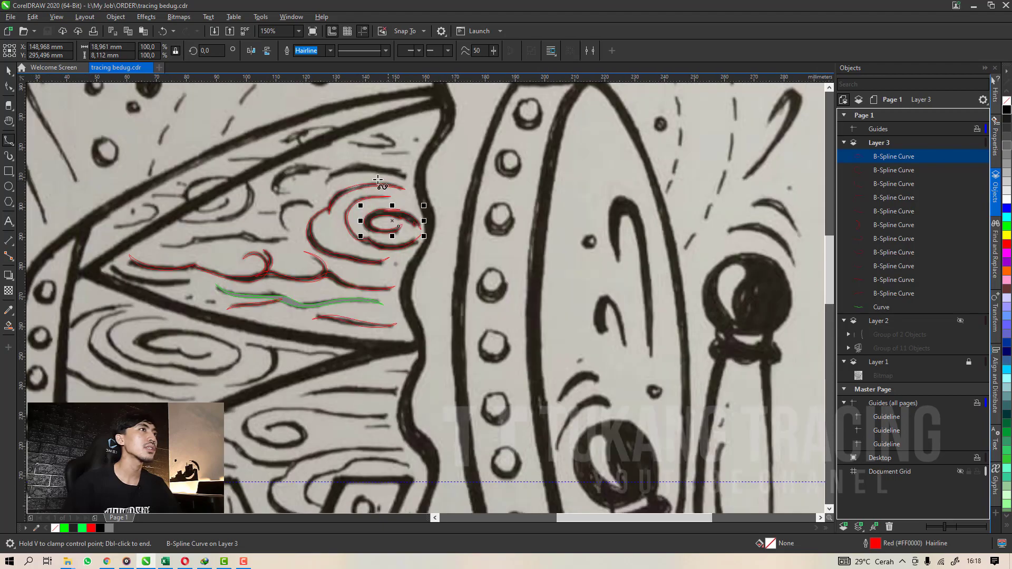
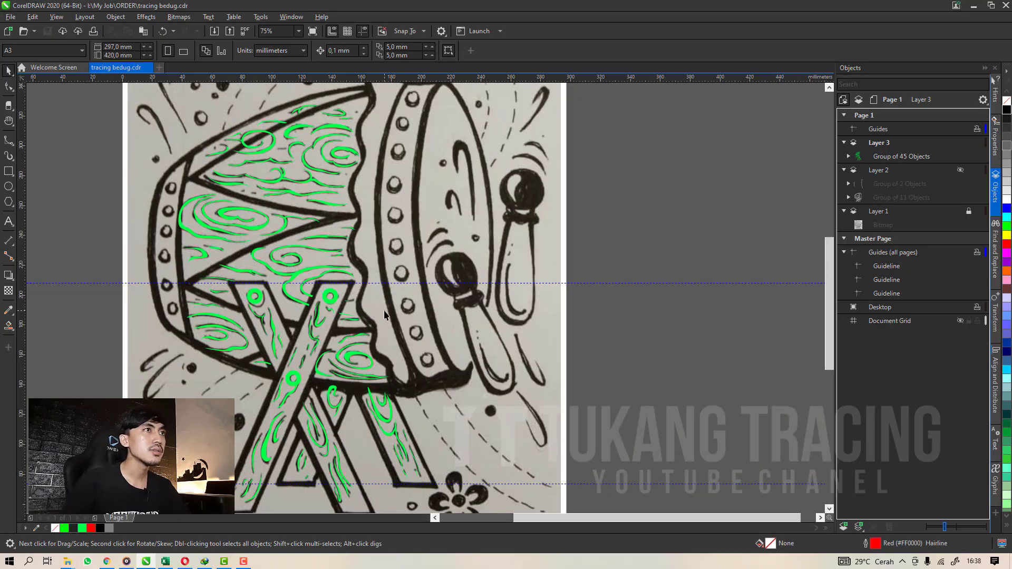
Review the grouped wood-grain linework on the drum body and stand legs against the sketch.
scroll(384, 314, "down", 3)
scroll(378, 256, "up", 3)
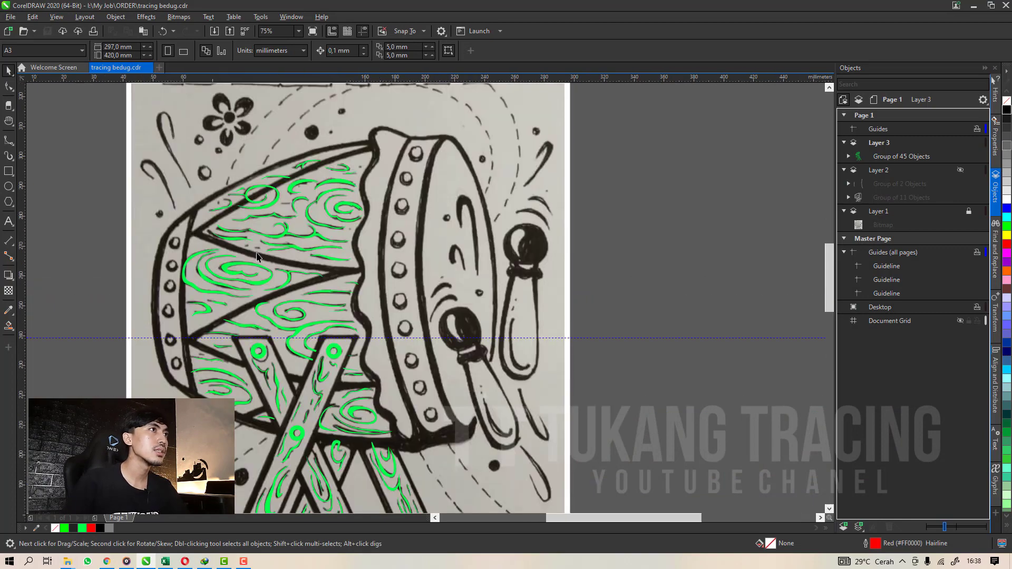
scroll(256, 255, "up", 1)
left_click_drag(329, 252, 290, 265)
key("ctrl+z")
scroll(361, 225, "down", 1)
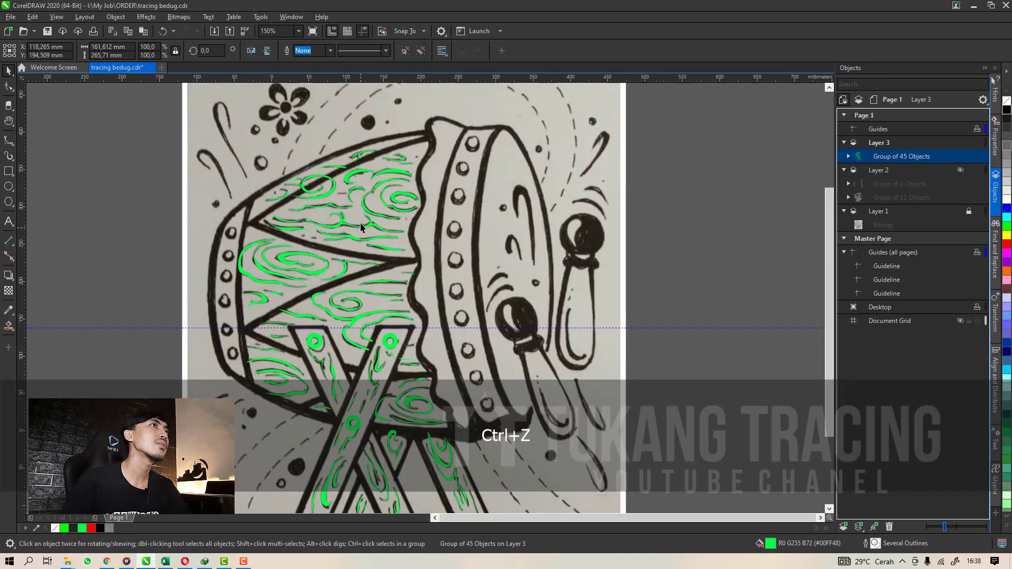
scroll(360, 224, "down", 1)
left_click(486, 254)
scroll(393, 371, "up", 2)
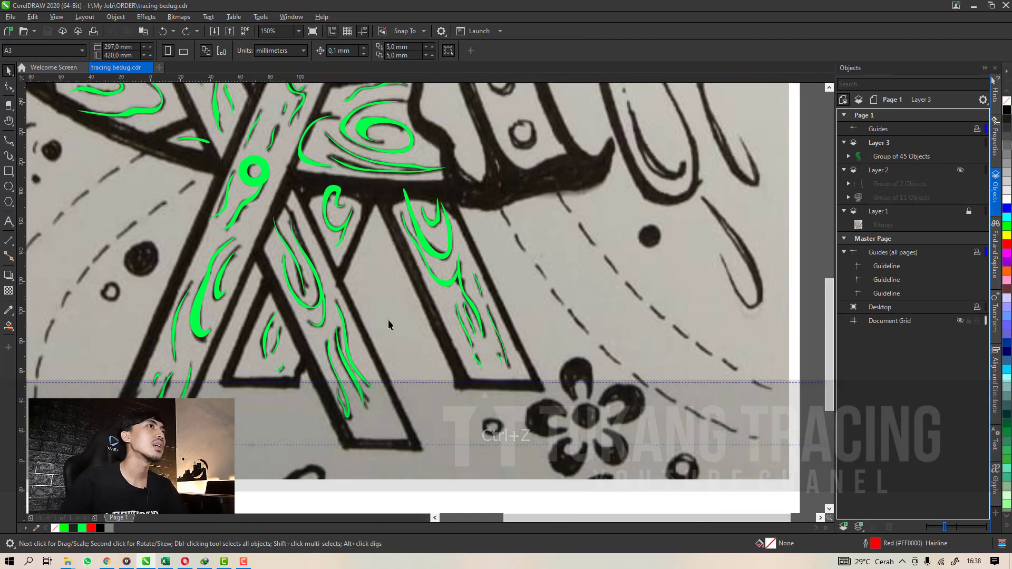
scroll(388, 320, "down", 1)
left_click(419, 316)
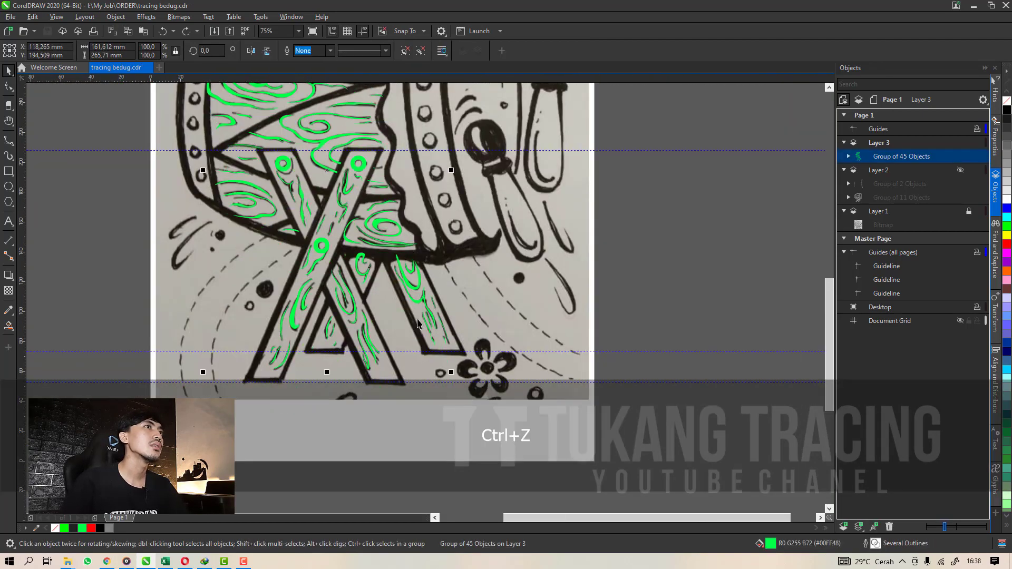
scroll(419, 322, "down", 1)
key("ctrl+z")
scroll(382, 230, "up", 1)
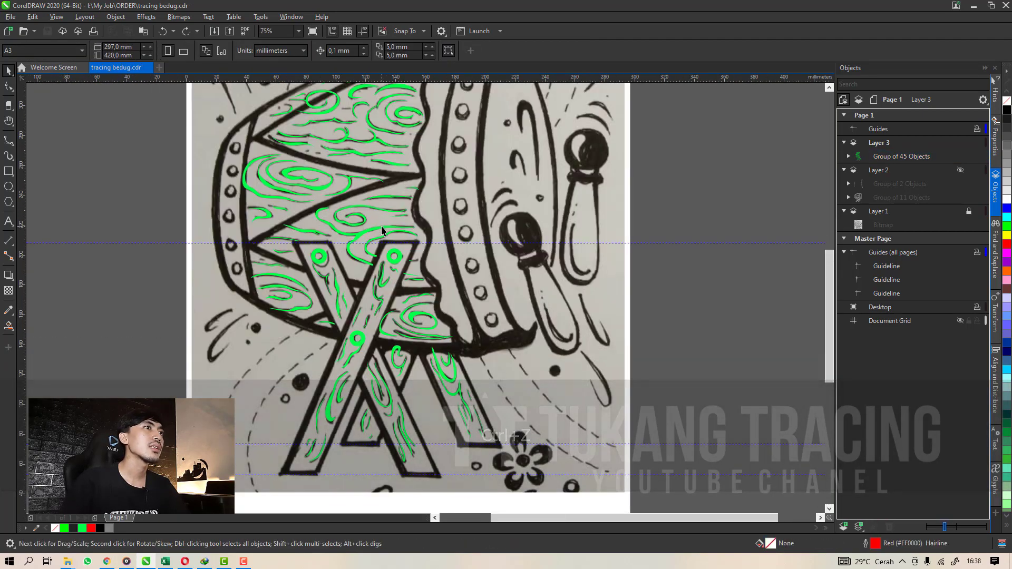
Show Layer 2 with the drum and stand outlines and make it the active layer.
left_click(959, 170)
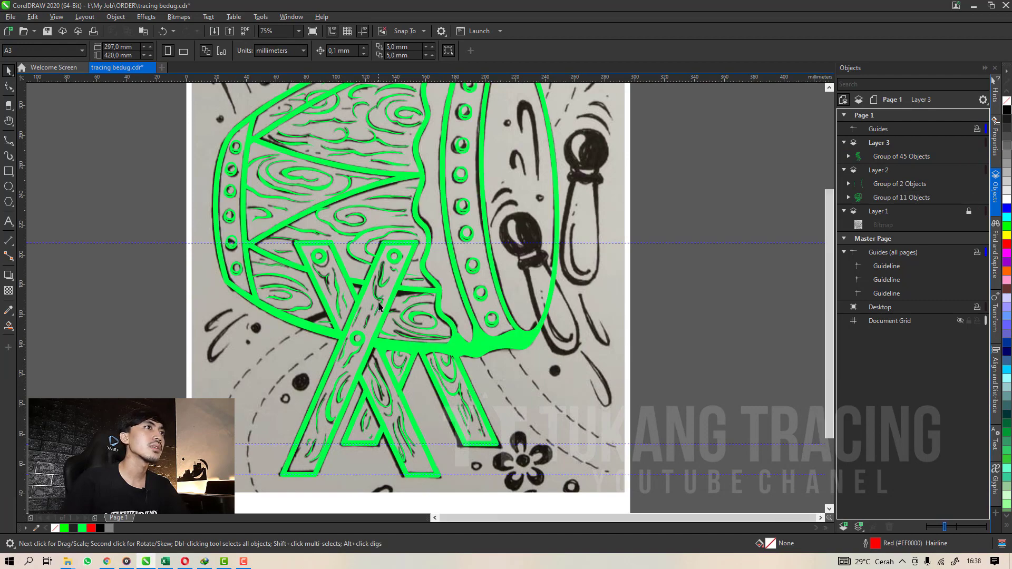
scroll(476, 371, "down", 1)
scroll(349, 310, "up", 2)
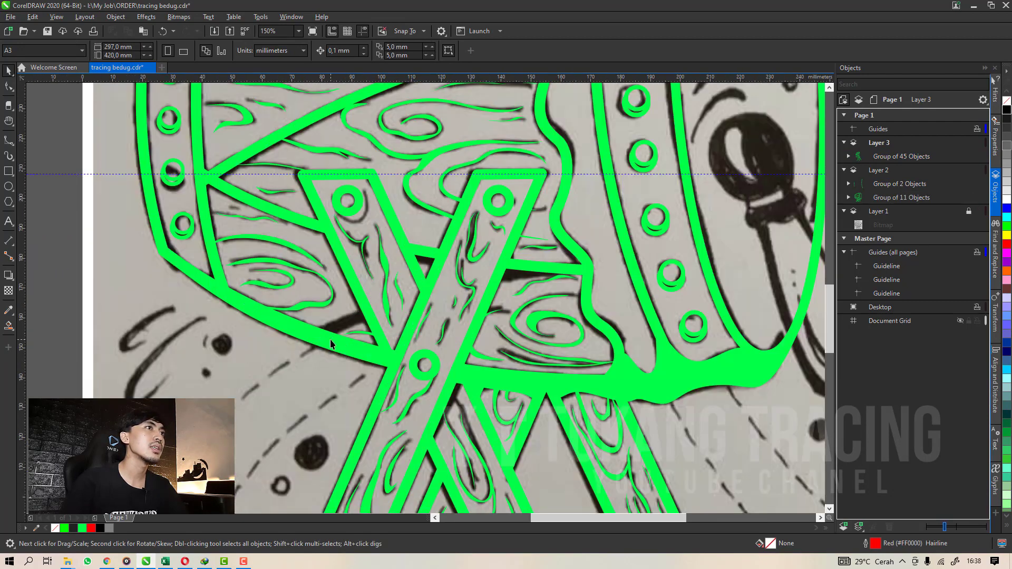
left_click_drag(330, 340, 313, 363)
key("ctrl+z")
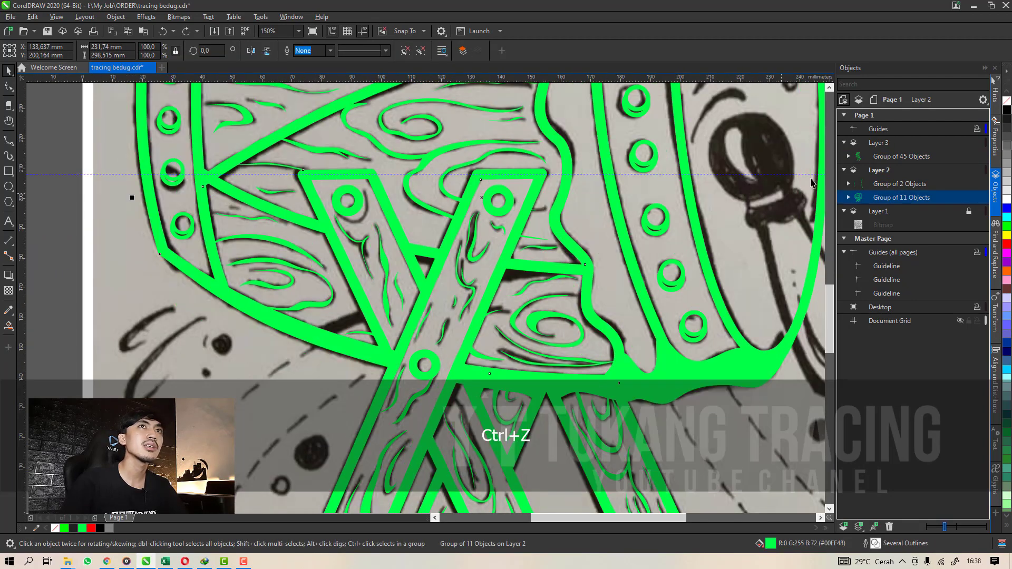
left_click(870, 174)
Draw a 10 pt red Pen curve along the untraced seam behind the stand legs, from the wavy drumhead edge to the drum's lower outline.
scroll(404, 297, "up", 2)
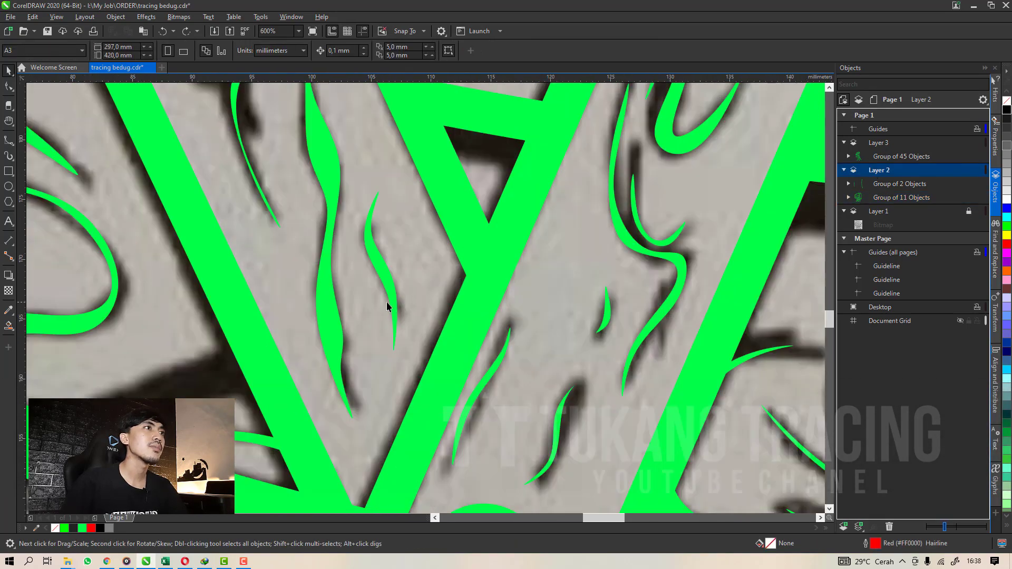
scroll(387, 301, "down", 1)
key("grave")
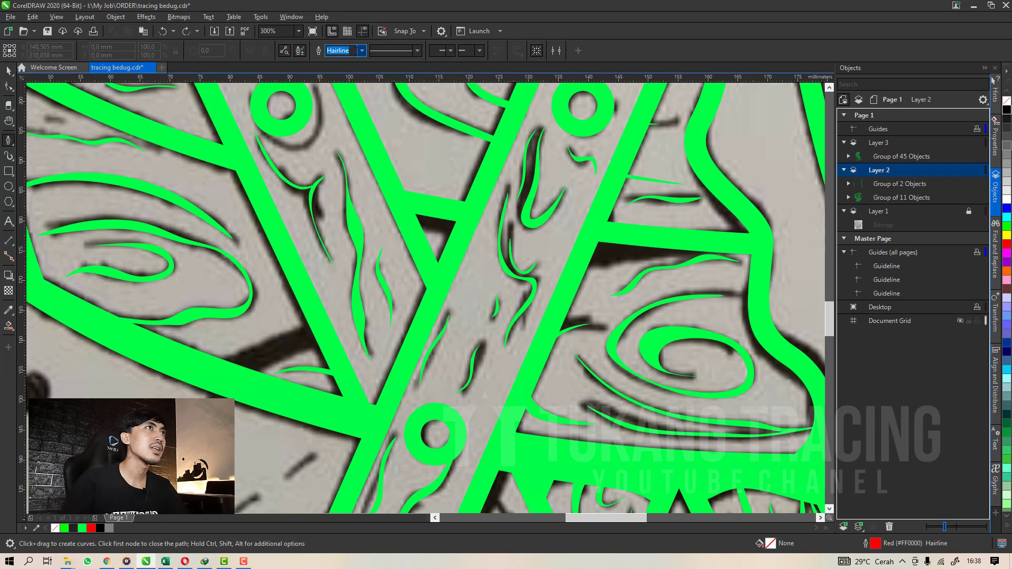
left_click(363, 51)
left_click(356, 140)
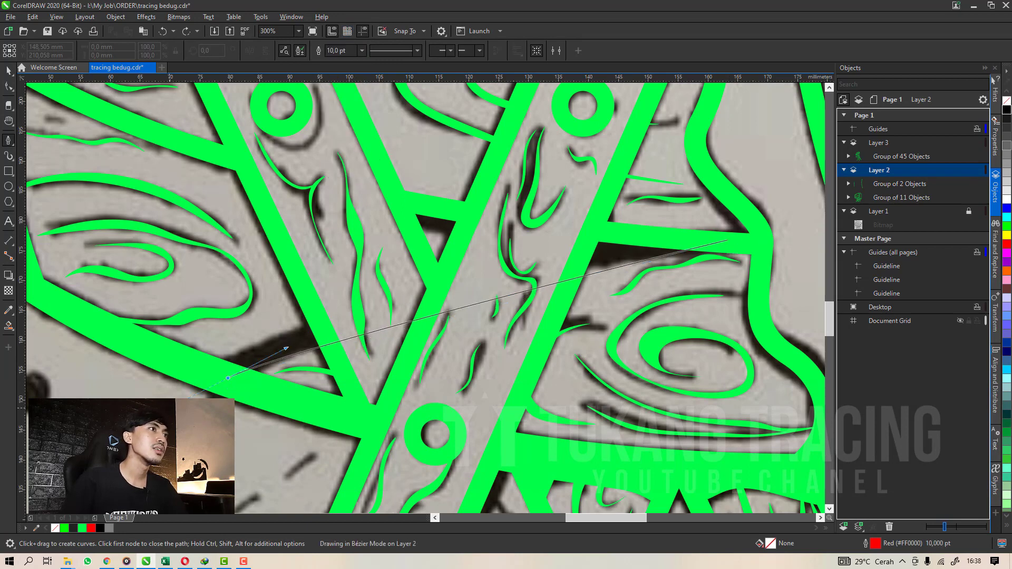
left_click_drag(228, 377, 195, 395)
Reshape the seam curve by moving its left end into the drum outline, bowing it upward, and fitting its right end inside the green band.
left_click(9, 88)
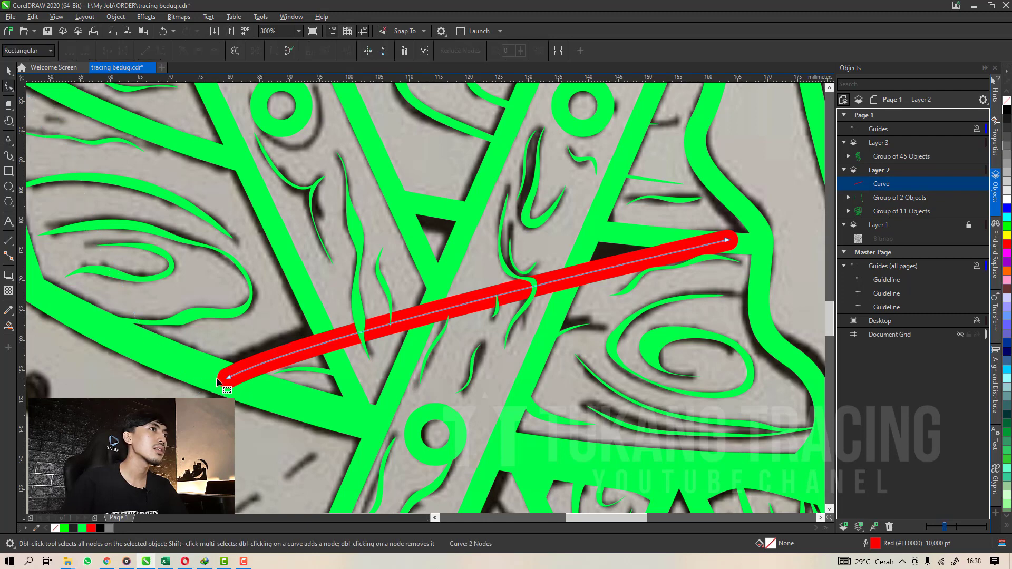
left_click_drag(227, 378, 215, 379)
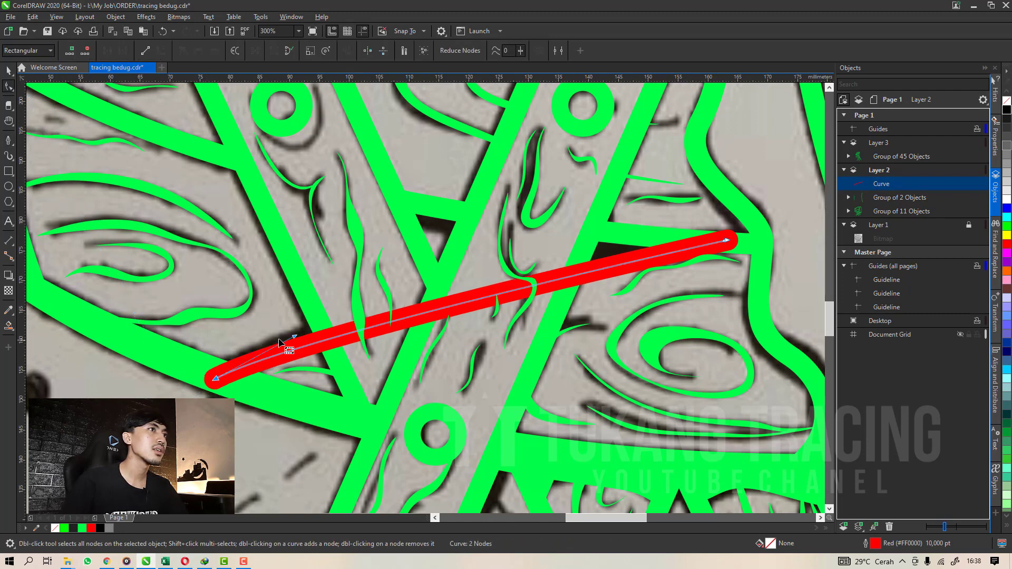
left_click_drag(294, 338, 413, 275)
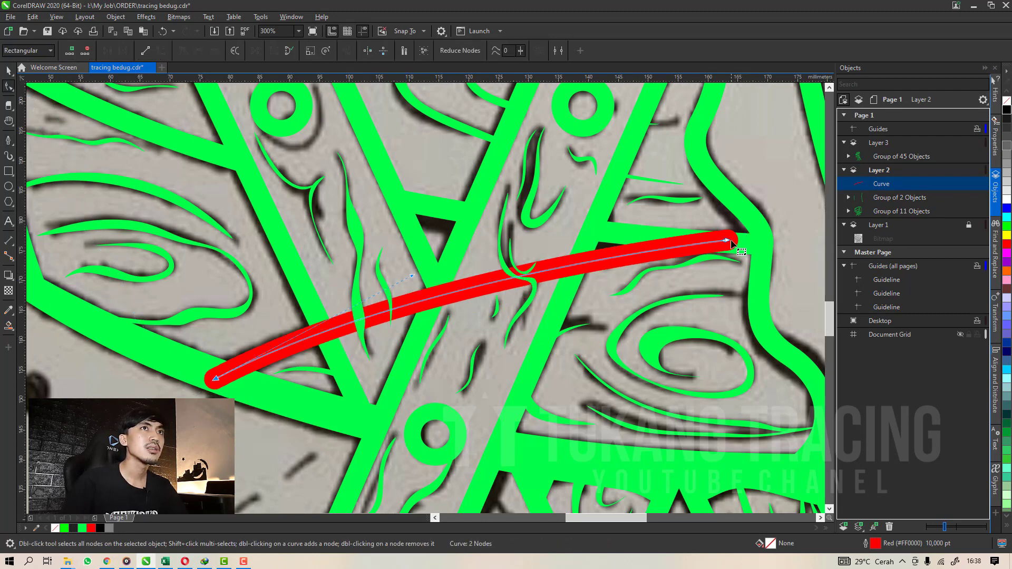
scroll(721, 242, "up", 3)
left_click_drag(692, 254, 669, 262)
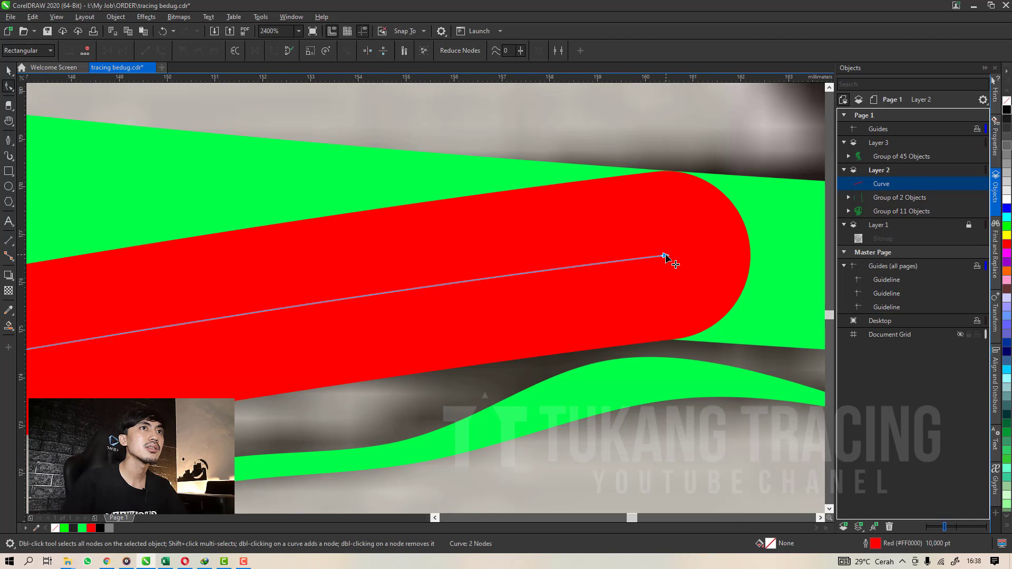
Convert the red seam curve's outline to a filled object.
scroll(669, 261, "down", 2)
key("space")
scroll(573, 262, "down", 2)
scroll(488, 286, "up", 1)
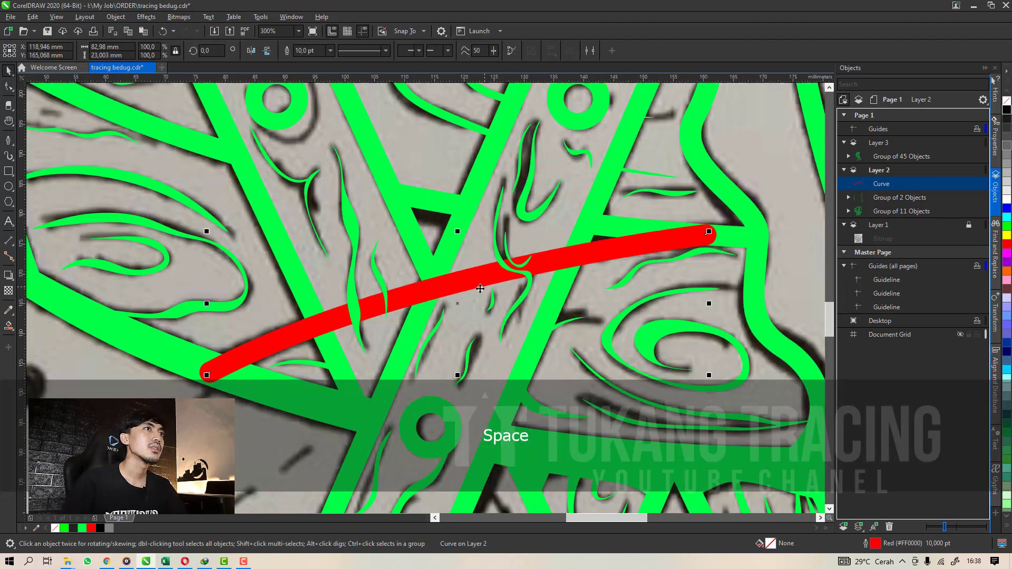
key("ctrl+shift+q")
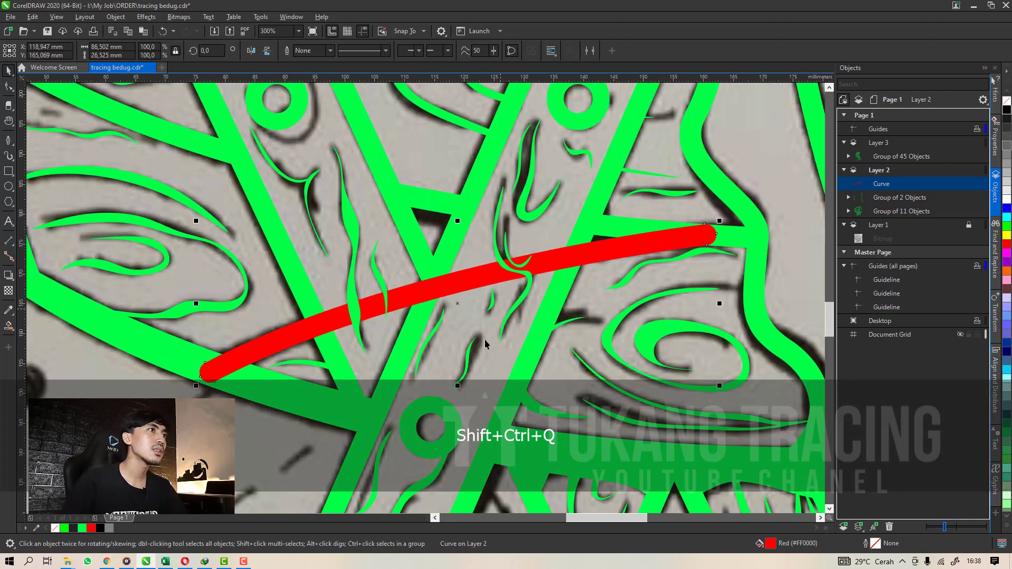
Draw a closed Pen shape along the crossed stand legs' outer edges, covering the part of the red seam that runs over the legs.
left_click(8, 140)
left_click(362, 51)
left_click(358, 69)
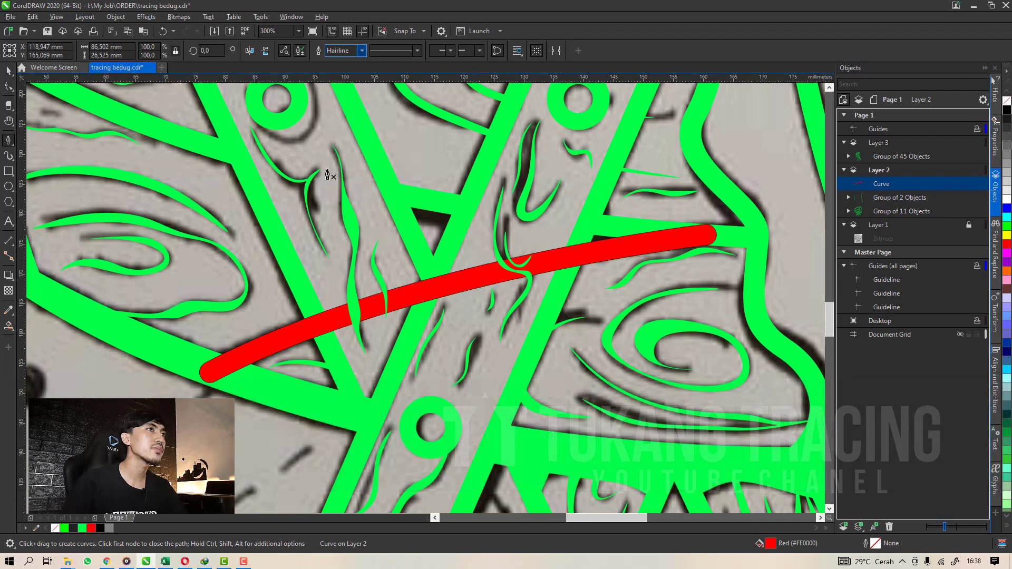
left_click(293, 270)
left_click(372, 425)
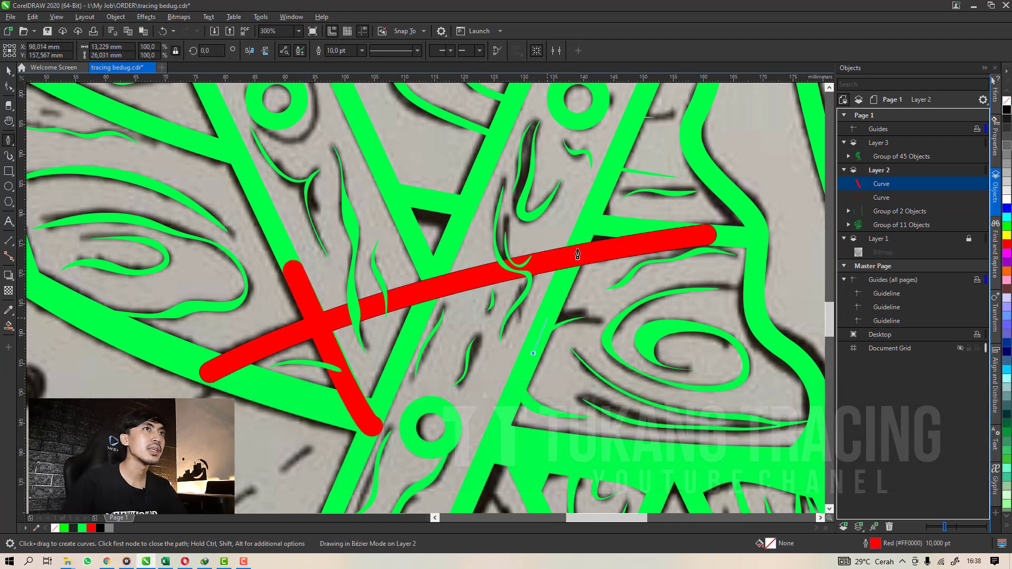
left_click(533, 352)
left_click(601, 203)
left_click(560, 226)
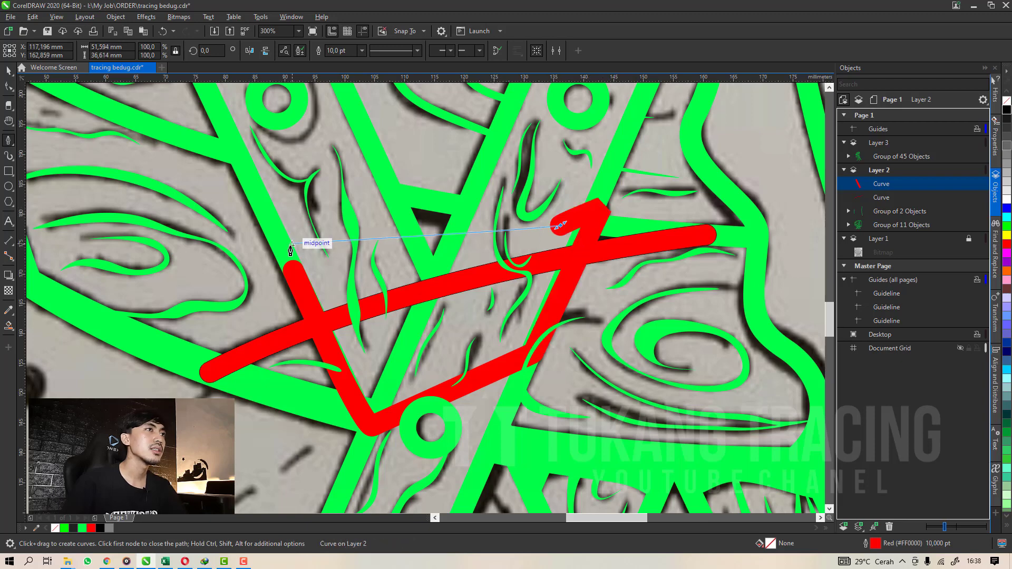
left_click(286, 234)
key("space")
left_click_drag(286, 234, 293, 270)
Cut the covering shape out of the seam curve, then fill the remaining seam pieces with the tracing green and no outline.
key("space")
left_click(340, 319, "shift")
left_click(383, 56)
scroll(374, 264, "down", 1)
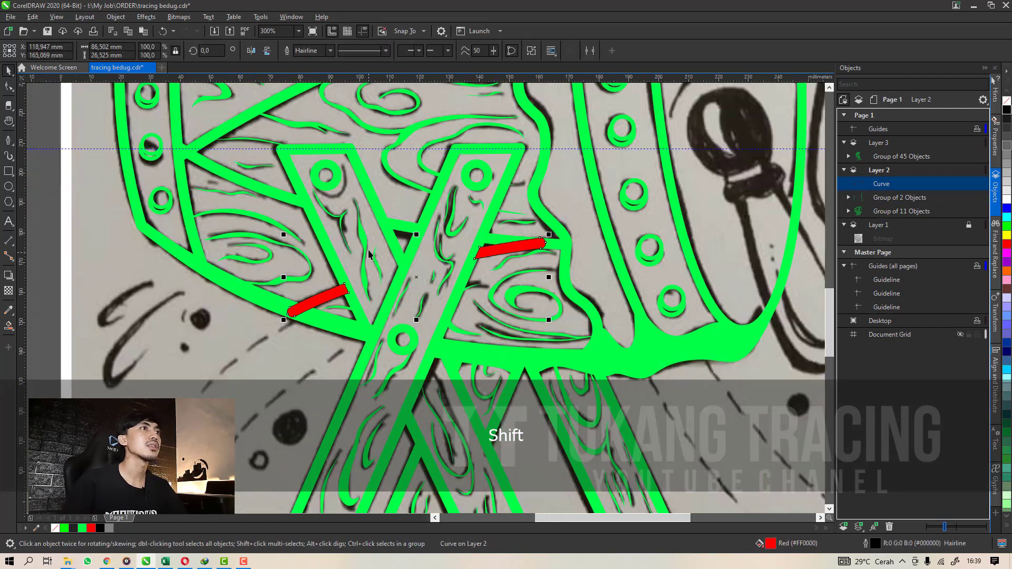
left_click(85, 529)
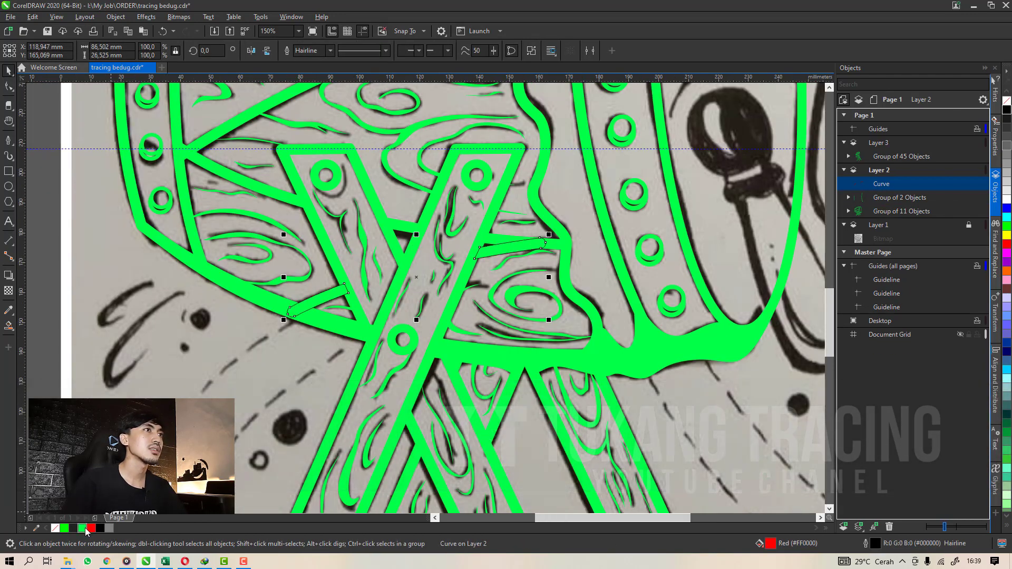
right_click(54, 528)
Group the green seam curve with the group of 2 objects and the group of 11 objects on Layer 2.
scroll(284, 361, "down", 2)
key("shift")
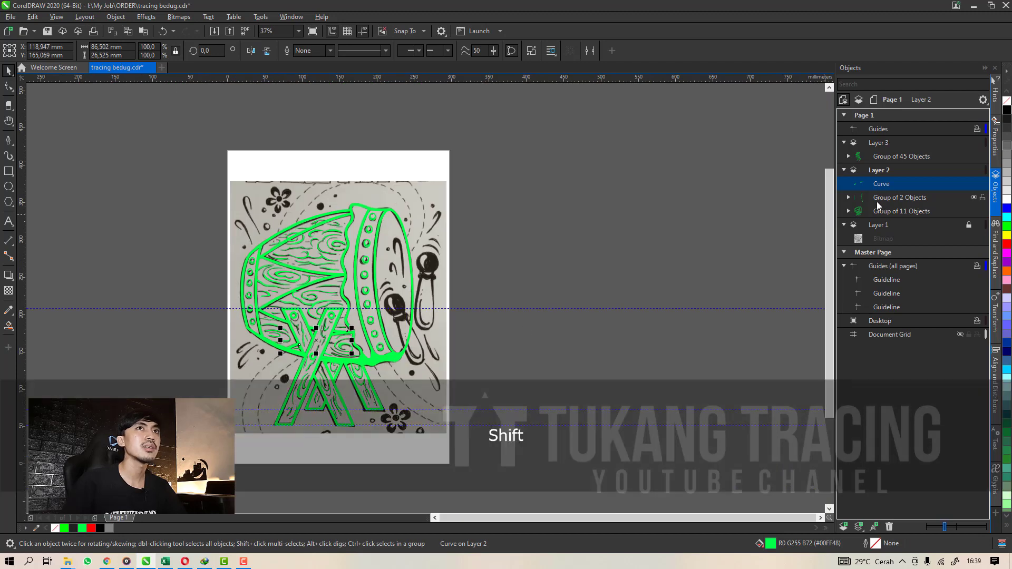
left_click(878, 200)
left_click(877, 184, "shift")
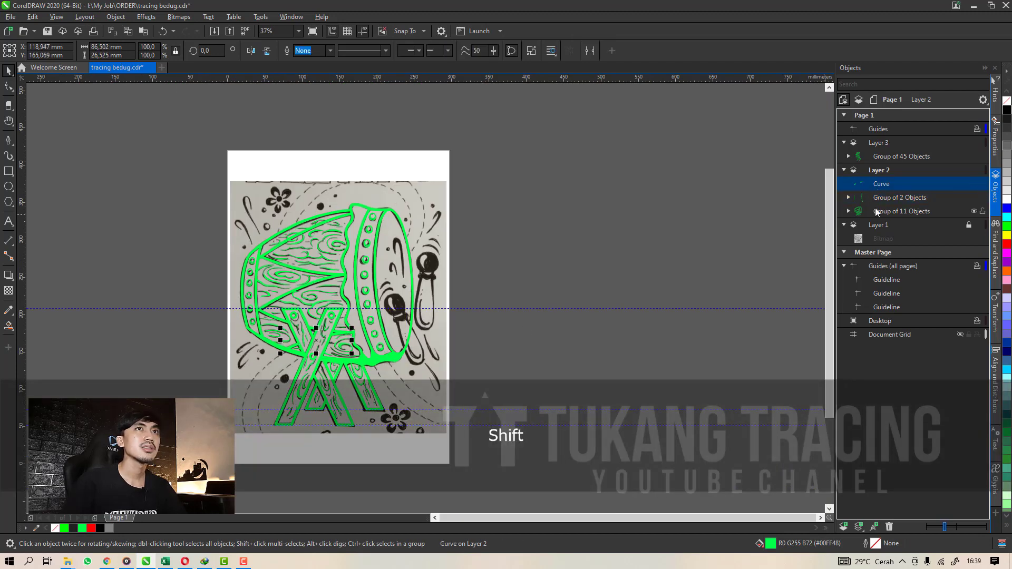
left_click(875, 211, "shift")
left_click(539, 53)
left_click(597, 276)
Move the wood-grain group of 45 objects from Layer 3 to Layer 2, and hide Layer 2.
scroll(319, 295, "up", 2)
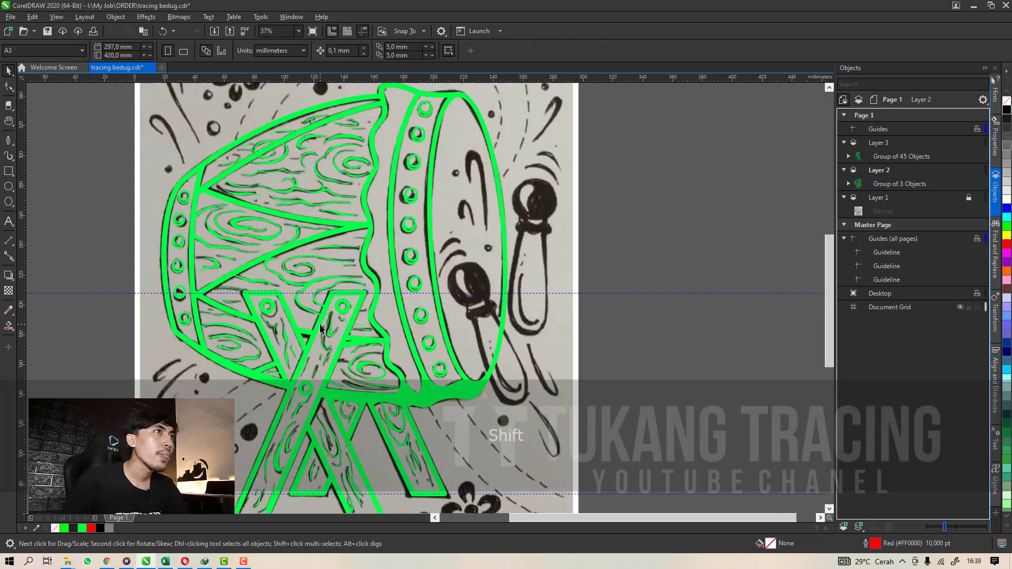
scroll(302, 286, "down", 2)
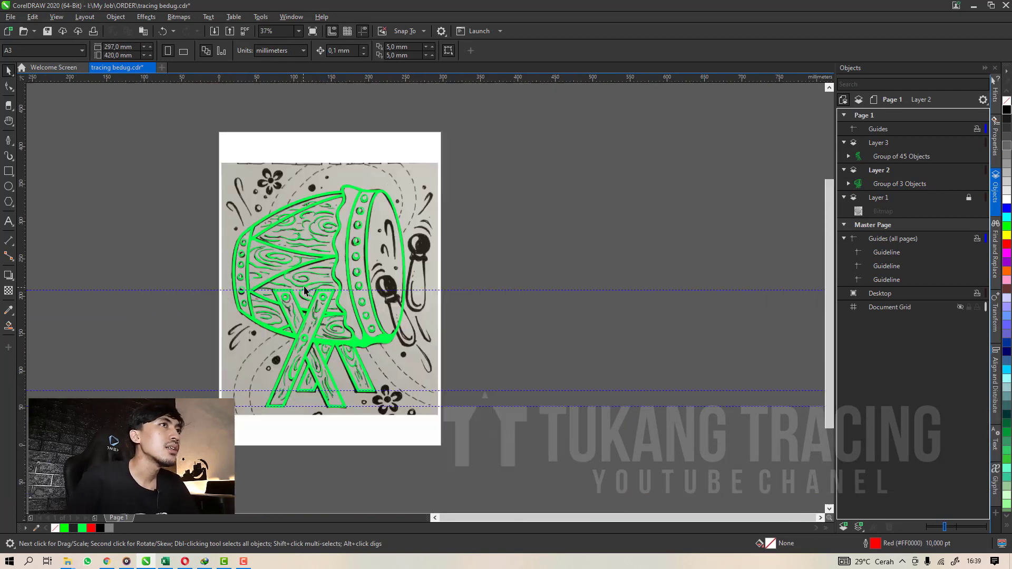
left_click_drag(456, 443, 150, 166)
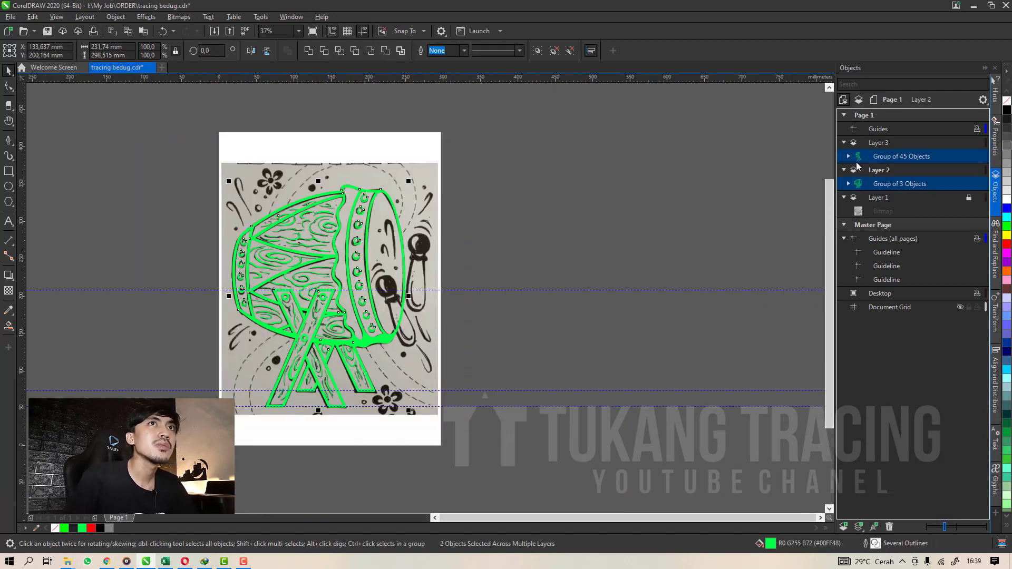
mouse_move(890, 161)
left_mouse_down()
mouse_move(900, 155)
mouse_move(888, 176)
left_mouse_up()
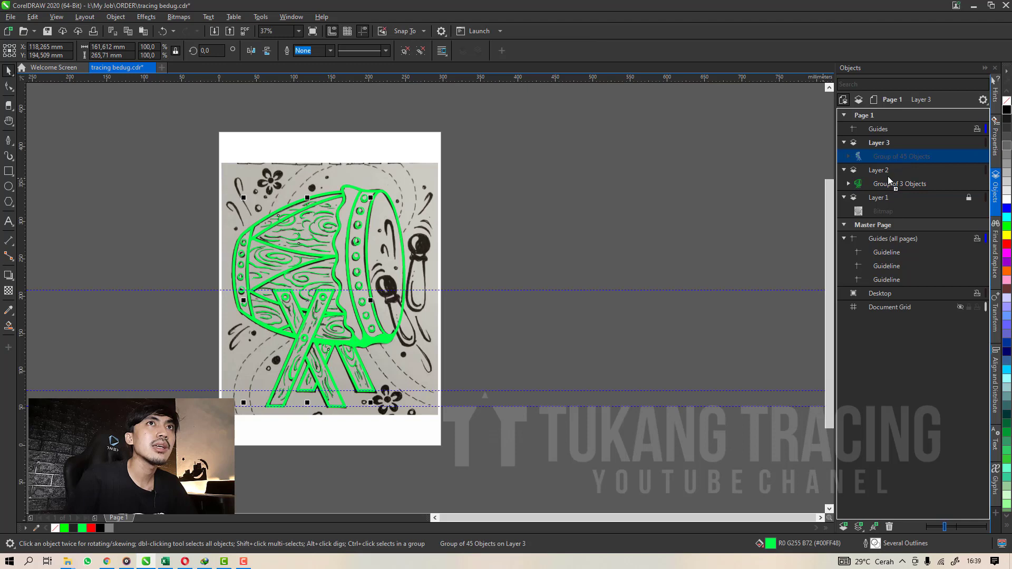
left_click(961, 156)
Set up the Ellipse tool with a hairline outline for tracing the upper mallet's round head.
scroll(405, 291, "up", 2)
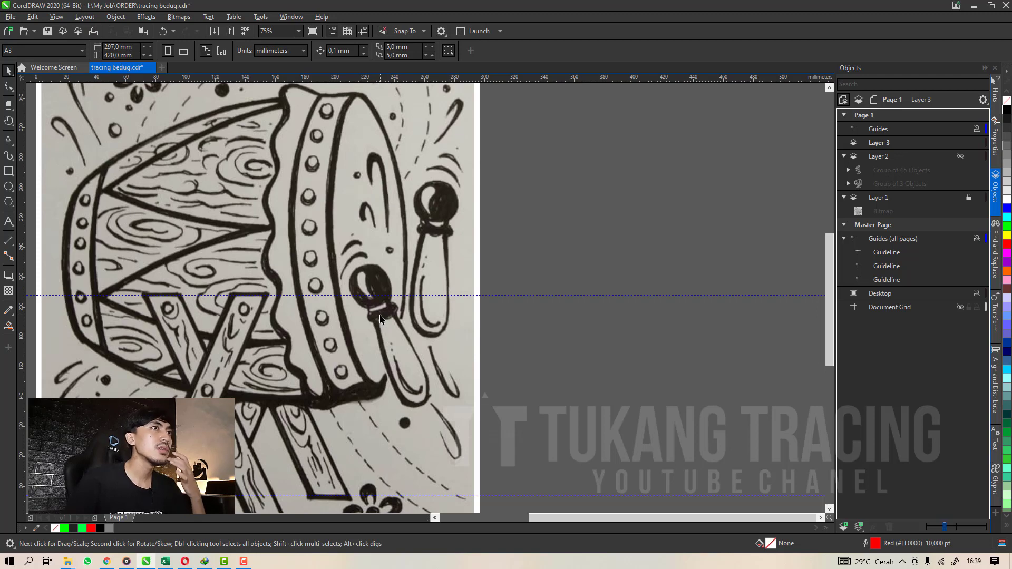
scroll(425, 300, "up", 2)
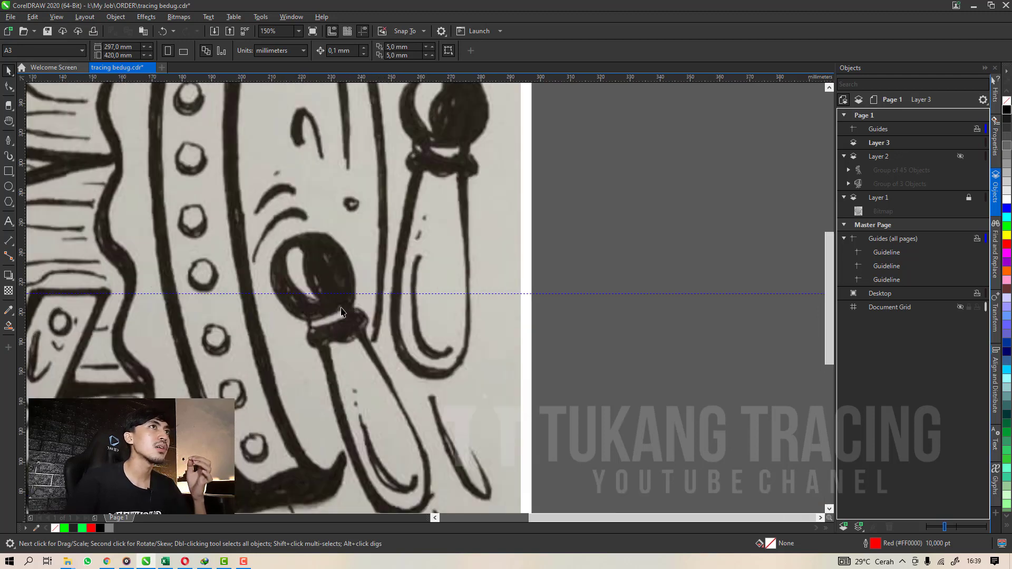
scroll(401, 240, "down", 2)
scroll(401, 240, "up", 2)
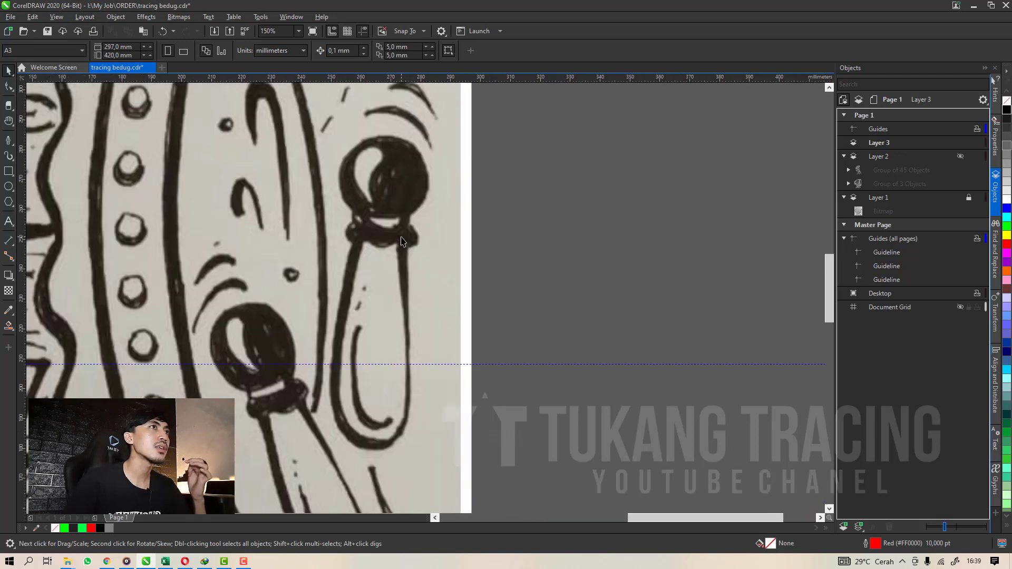
left_click(8, 186)
left_click(454, 50)
left_click(433, 59)
left_click_drag(338, 136, 428, 229)
scroll(384, 161, "up", 2)
key("space")
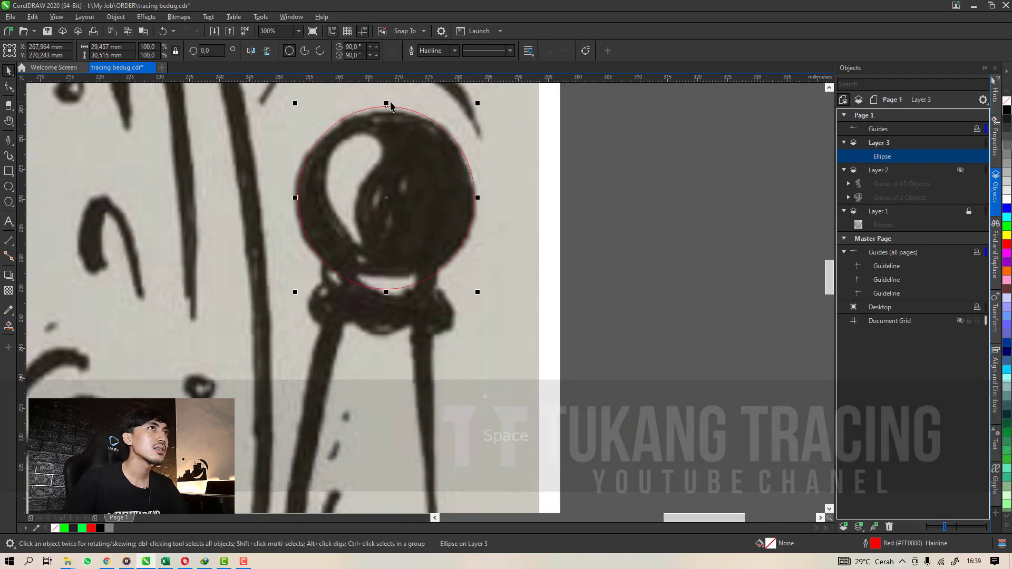
key("Delete")
Draw a circle about 29 mm in diameter around the upper mallet's round head and align it with the sketch.
left_click_drag(305, 108, 476, 279)
key("space")
left_click_drag(416, 212, 411, 213)
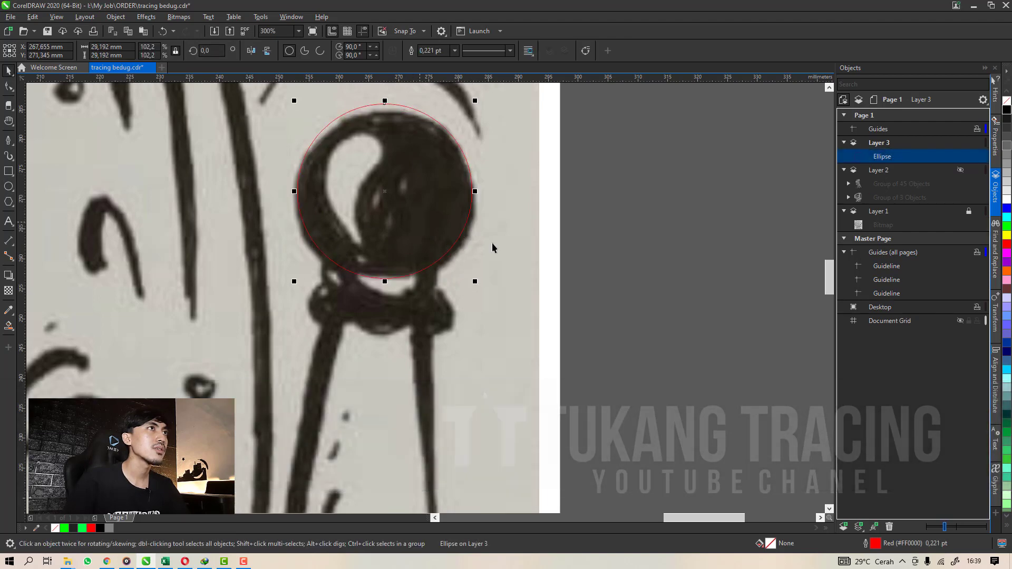
Trace the white teardrop highlight inside the mallet head with a closed hairline B-spline.
left_click(332, 224)
scroll(338, 216, "up", 2)
key("shift+b")
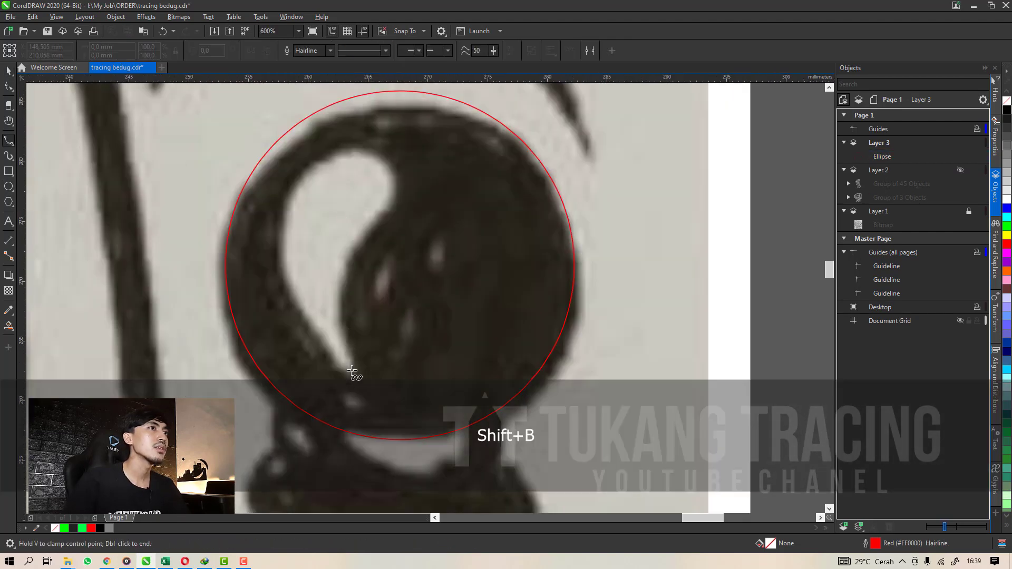
left_click(267, 284)
left_click(280, 167)
left_click(376, 141)
left_click(398, 193)
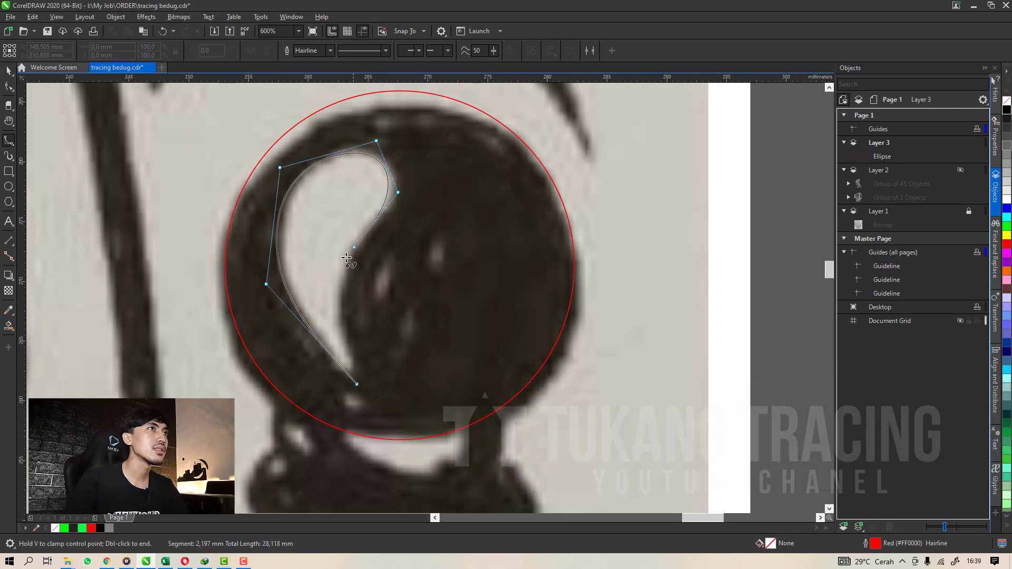
double_click(357, 381)
Cut the teardrop highlight out of the mallet head circle, making them a single curve.
scroll(338, 242, "down", 4)
key("space")
left_click(383, 245, "shift")
left_click(387, 52)
left_click(406, 142)
left_click_drag(357, 251, 359, 294)
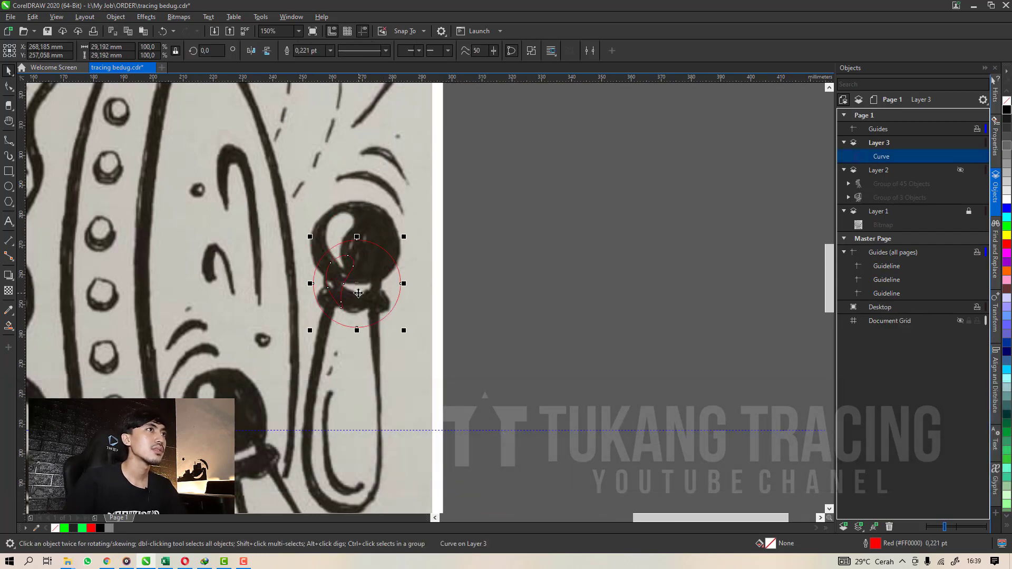
key("ctrl+z")
left_click(435, 277)
scroll(343, 270, "down", 1)
scroll(344, 345, "up", 1)
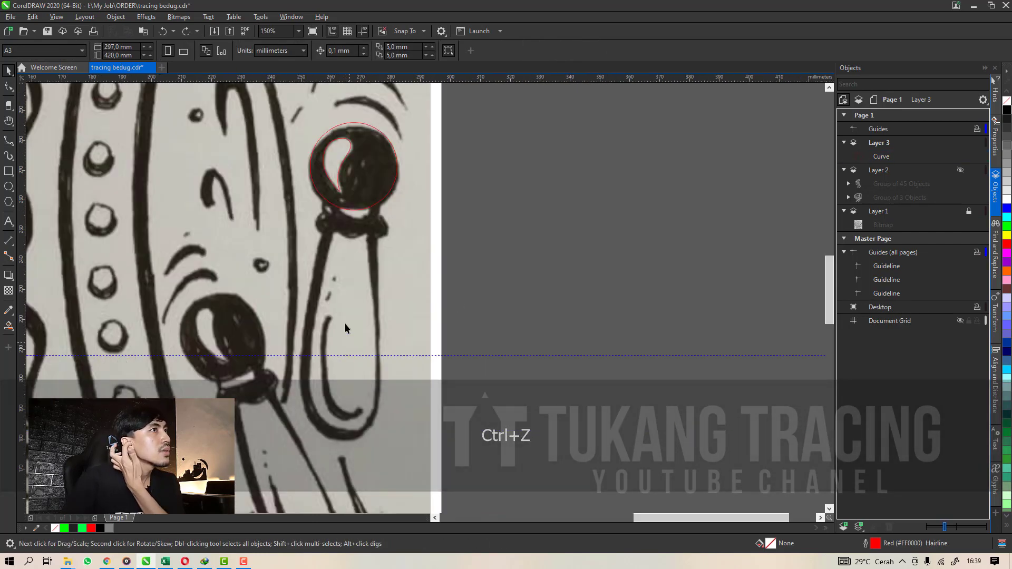
key("space")
scroll(340, 261, "up", 2)
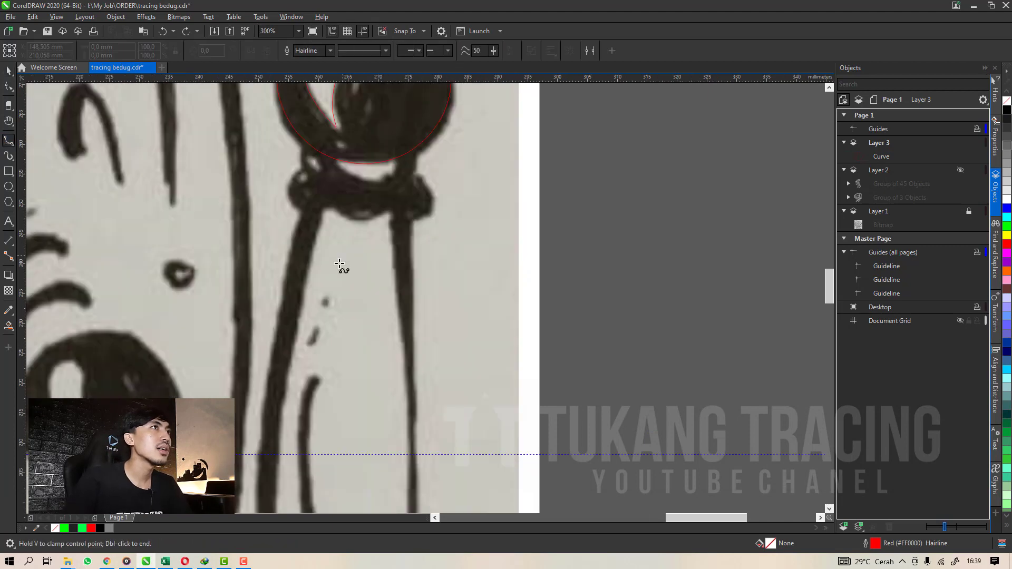
scroll(327, 165, "down", 2)
left_click(321, 146)
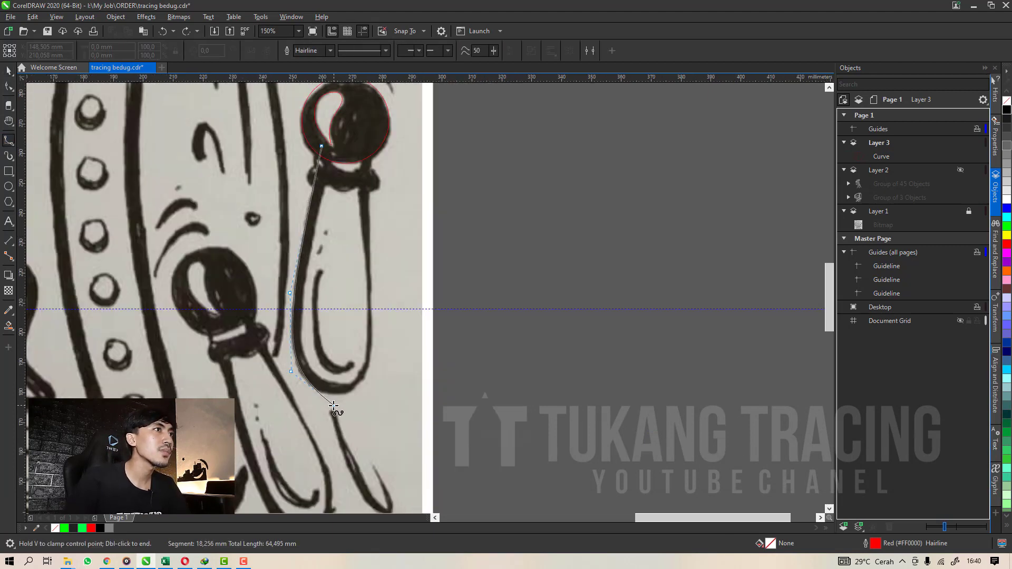
double_click(374, 308)
key("ctrl+z")
scroll(322, 212, "up", 2)
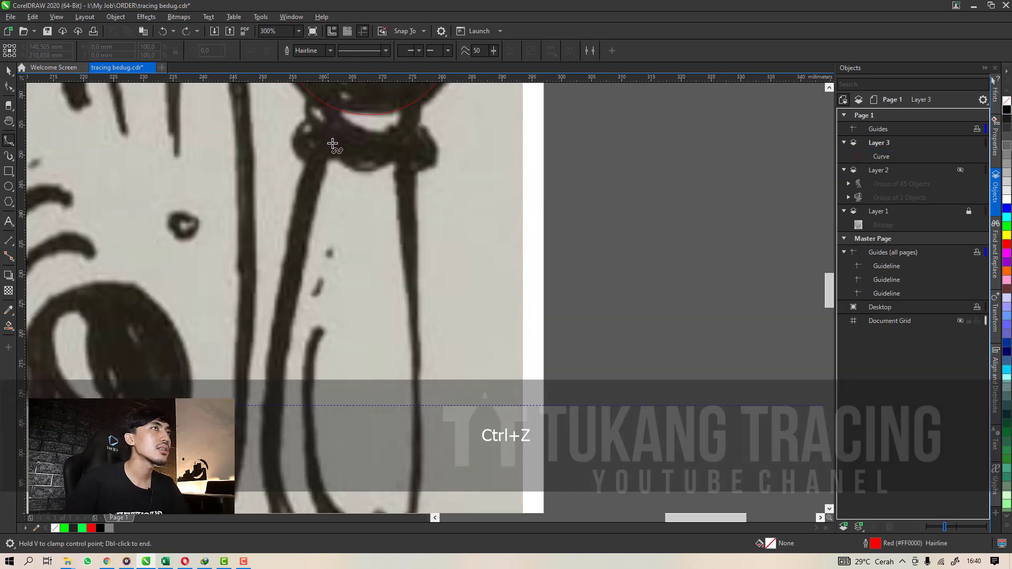
scroll(328, 171, "down", 2)
Trace the upper mallet's handle with a closed 10 pt B-spline about 24 by 80 mm, its narrow end reaching into the head.
left_click(330, 50)
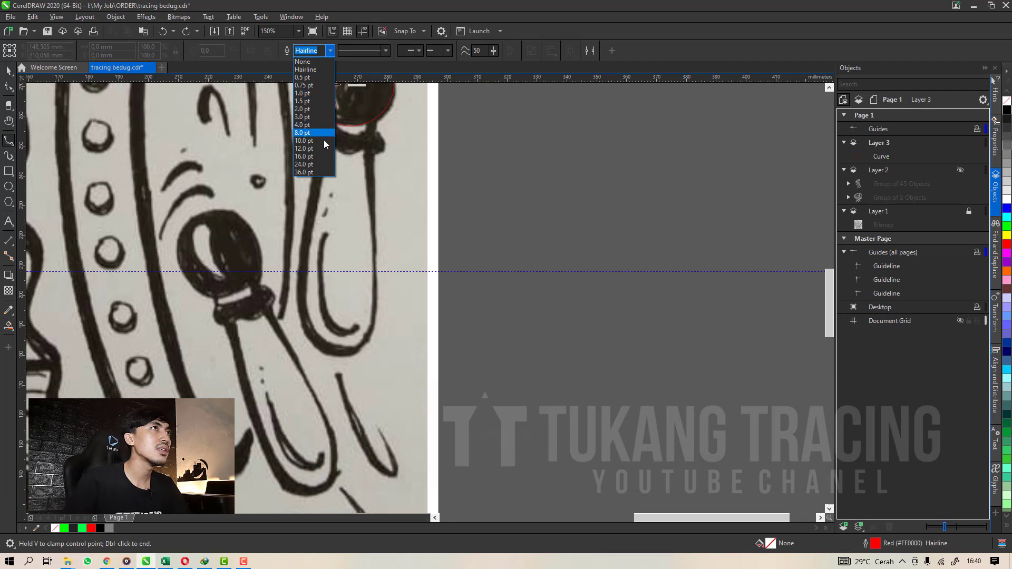
left_click(319, 140)
scroll(321, 132, "up", 2)
left_click(332, 117)
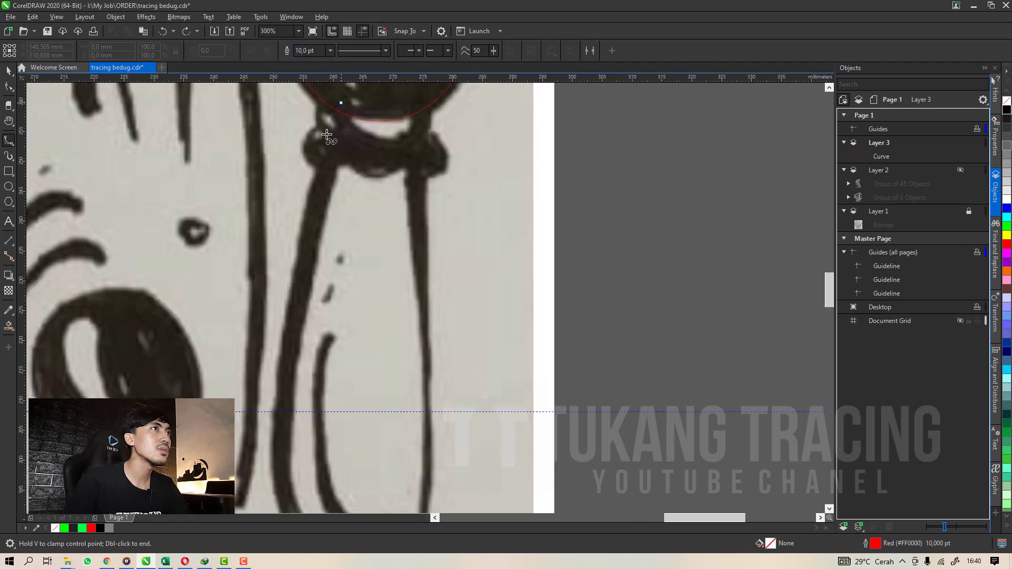
left_click(304, 263)
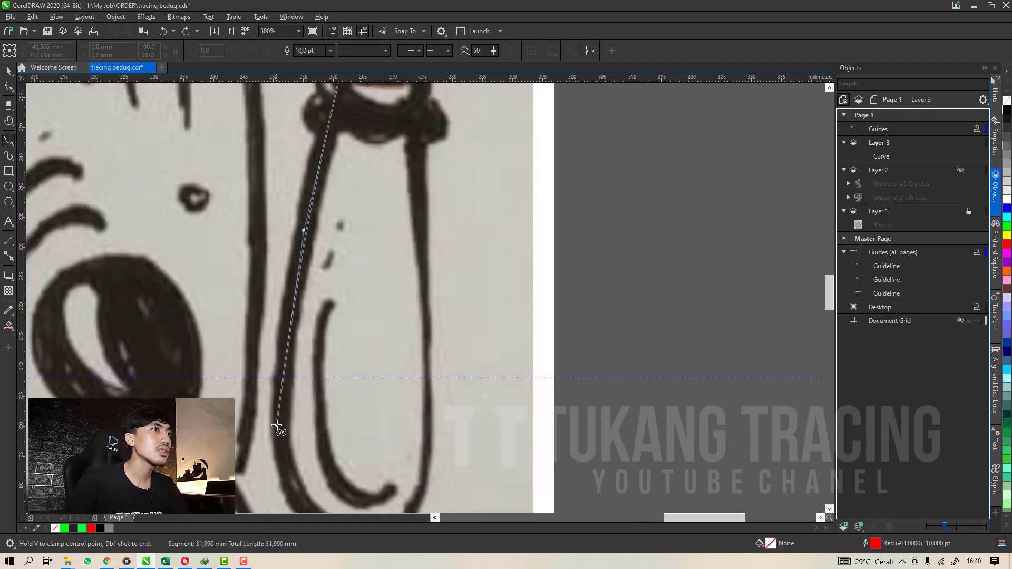
left_click(275, 425)
left_click(377, 479)
left_click(431, 432)
left_click(425, 202)
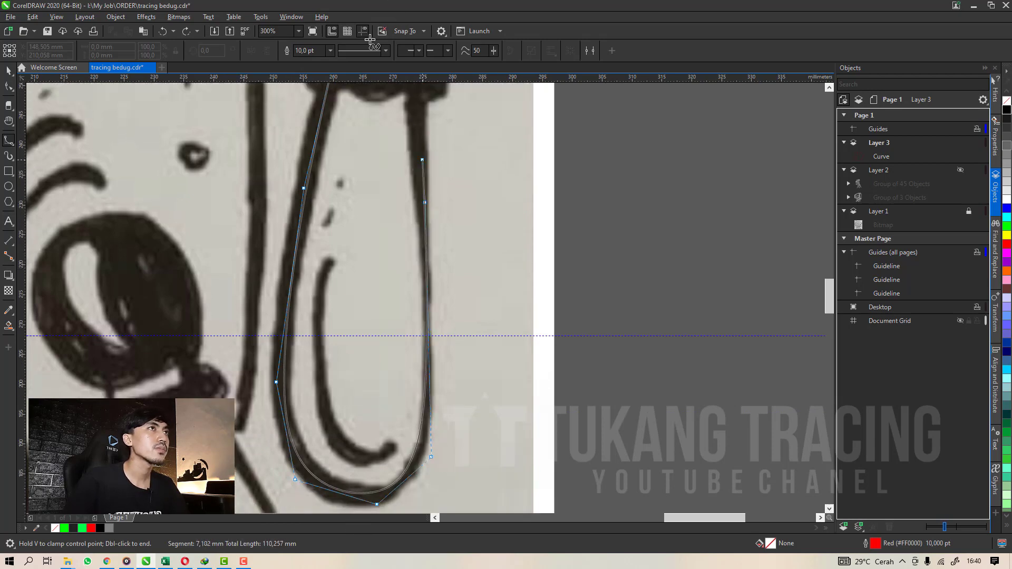
left_click(416, 111)
left_click(399, 106)
left_click(341, 113)
scroll(345, 153, "down", 2)
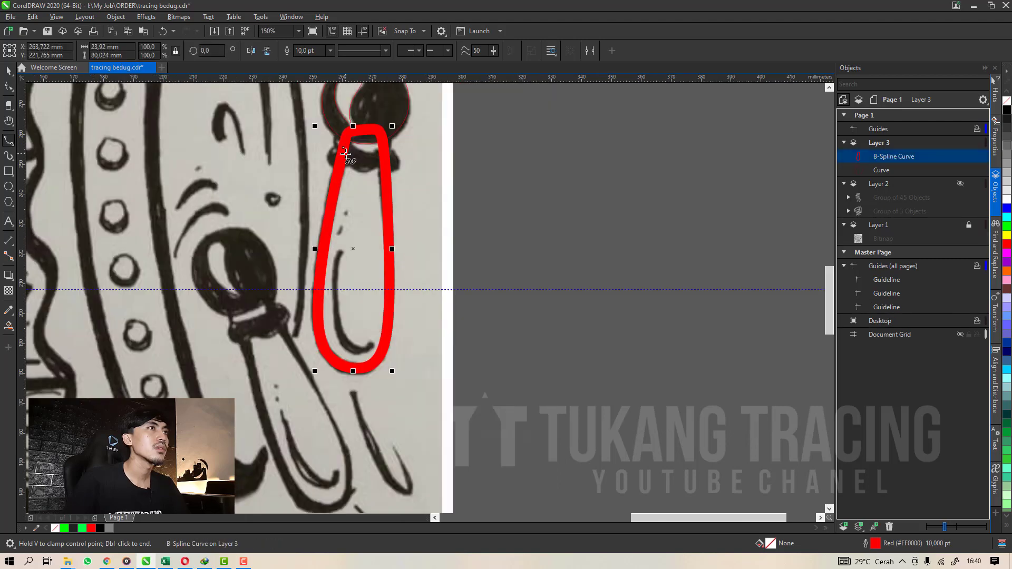
key("space")
left_click_drag(369, 208, 271, 208)
key("ctrl+z")
scroll(380, 228, "up", 2)
scroll(354, 244, "down", 1)
scroll(381, 173, "up", 1)
scroll(365, 185, "down", 1)
left_click_drag(298, 344, 467, 416)
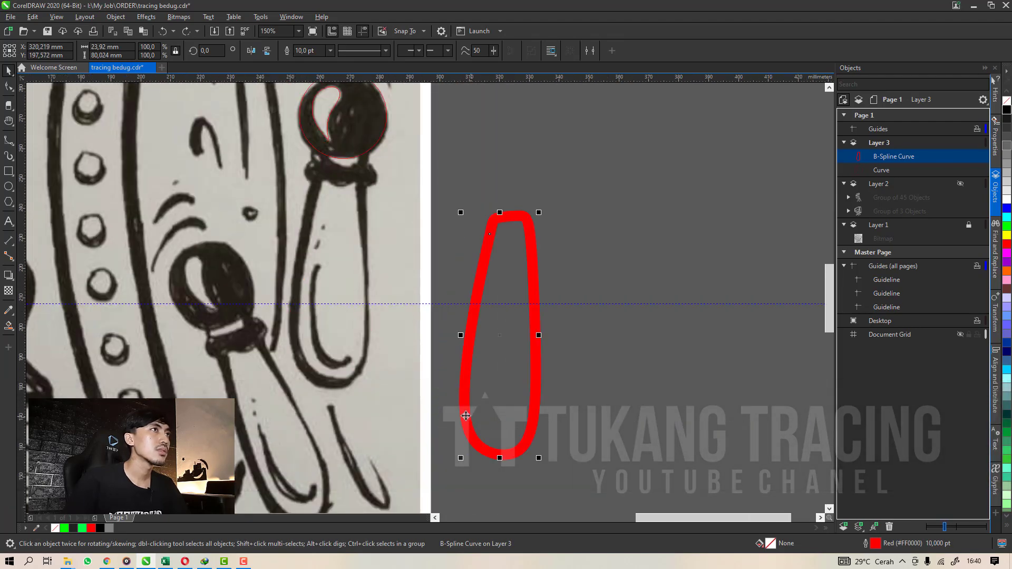
key("ctrl+z")
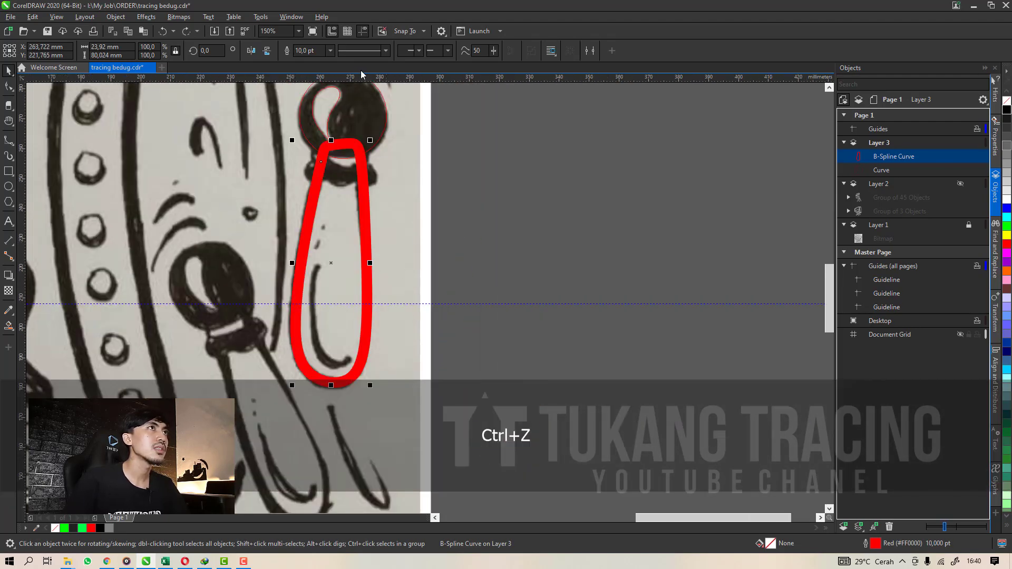
Set the mallet handle curve's outline width to 5 pt.
left_click(330, 50)
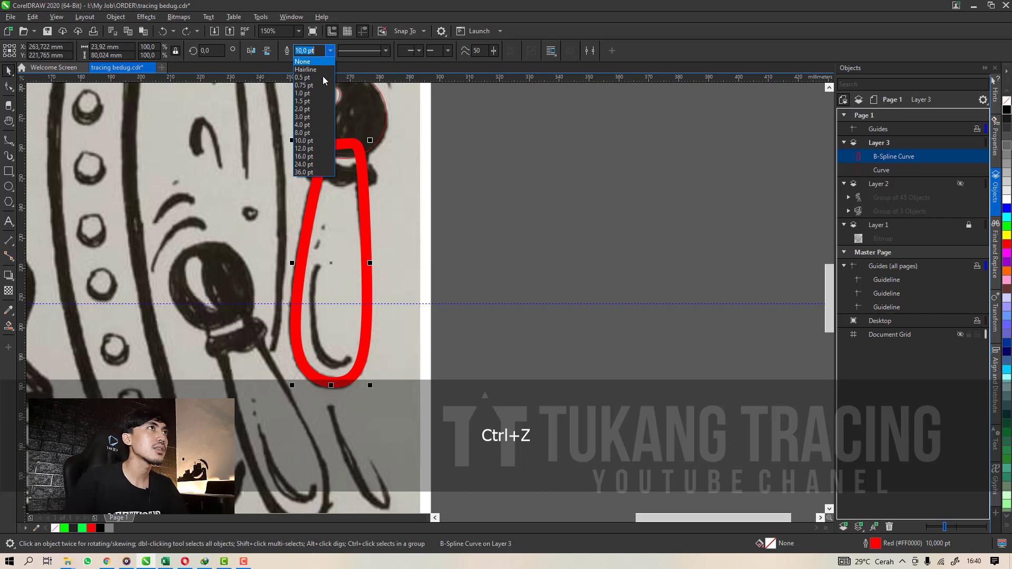
left_click(319, 137)
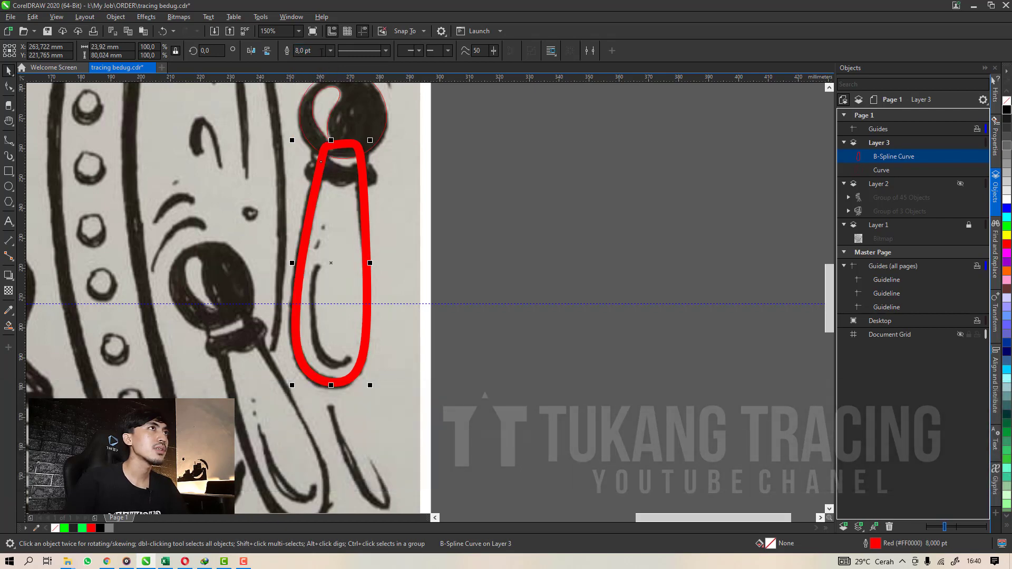
key("ctrl+a")
type("5")
key("Return")
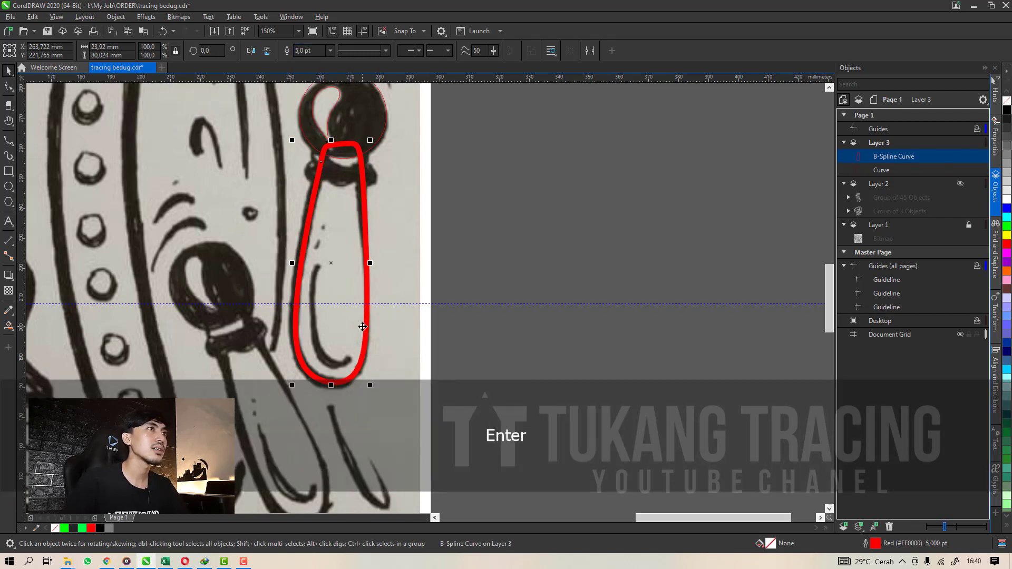
Undo the accidental shift of the mallet handle curve and convert its 5 pt outline to a filled object.
scroll(363, 327, "up", 2)
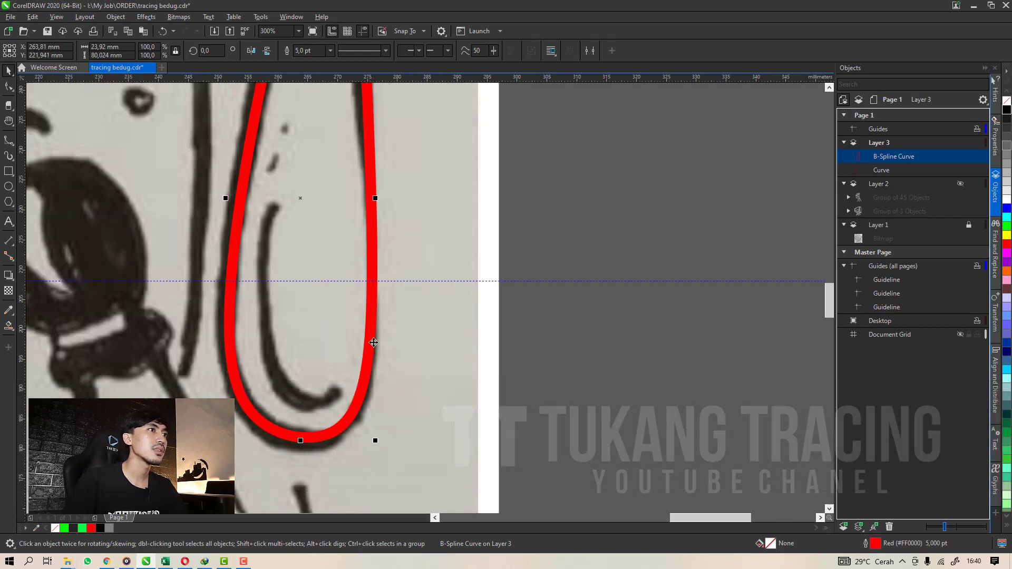
scroll(373, 342, "down", 2)
scroll(378, 203, "up", 2)
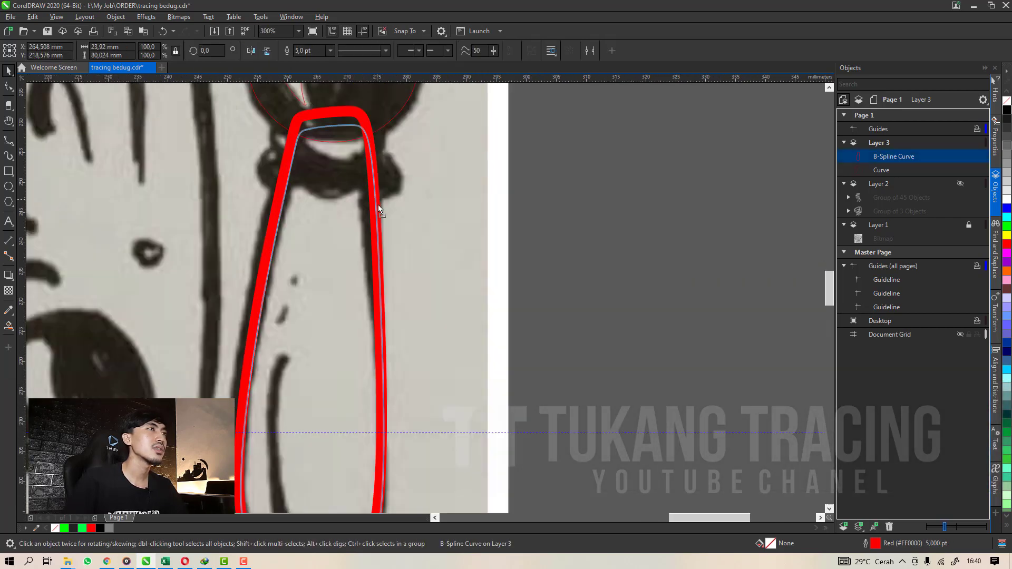
key("ctrl+z")
key("shift+ctrl+q")
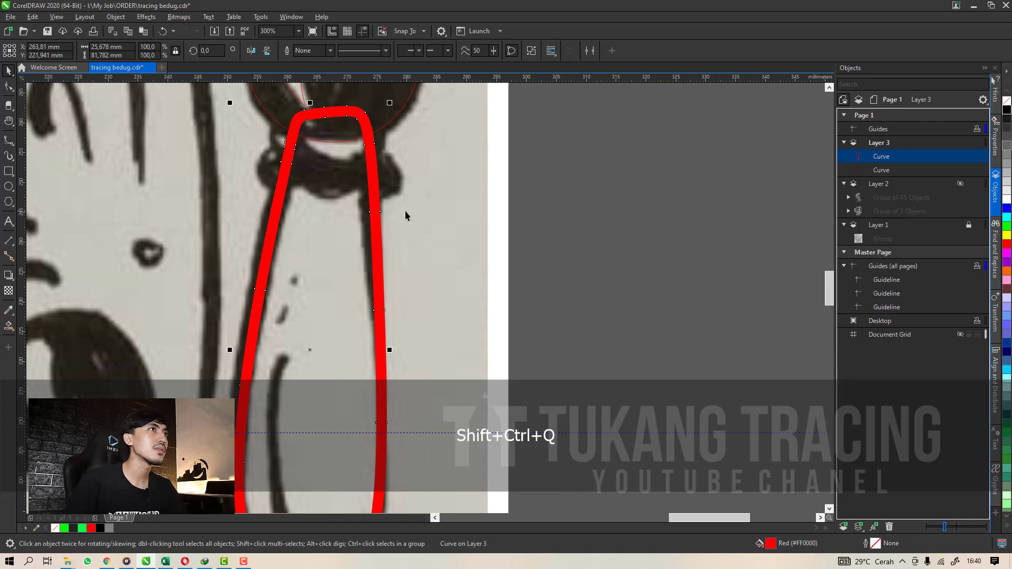
Trace a closed 10 pt B-spline about 26 by 81 mm along the handle's left side and rounded bottom end to thicken that edge.
scroll(272, 235, "down", 2)
key("shift+b")
scroll(282, 145, "up", 2)
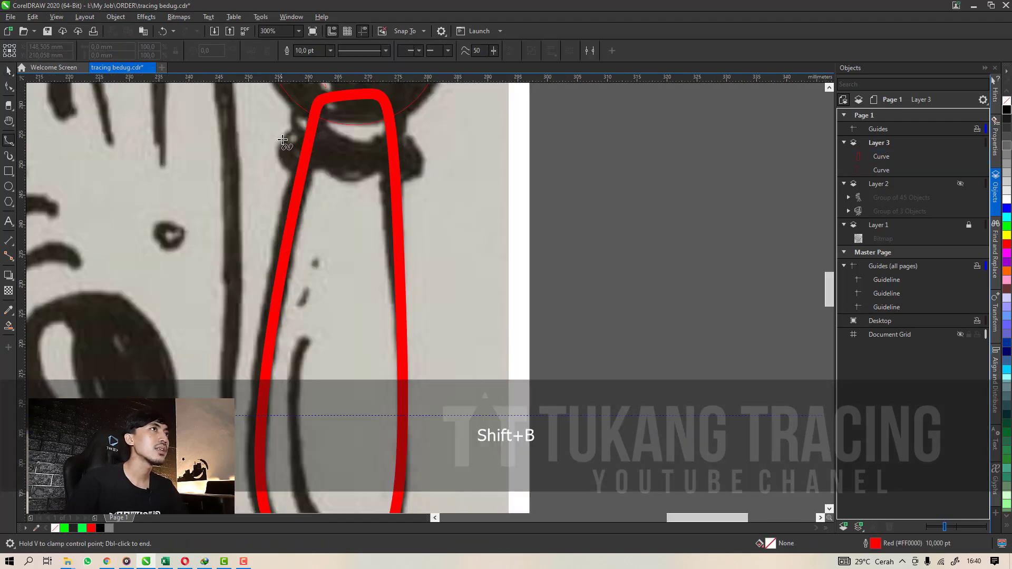
left_click(304, 100)
left_click(249, 352)
scroll(245, 474, "down", 1)
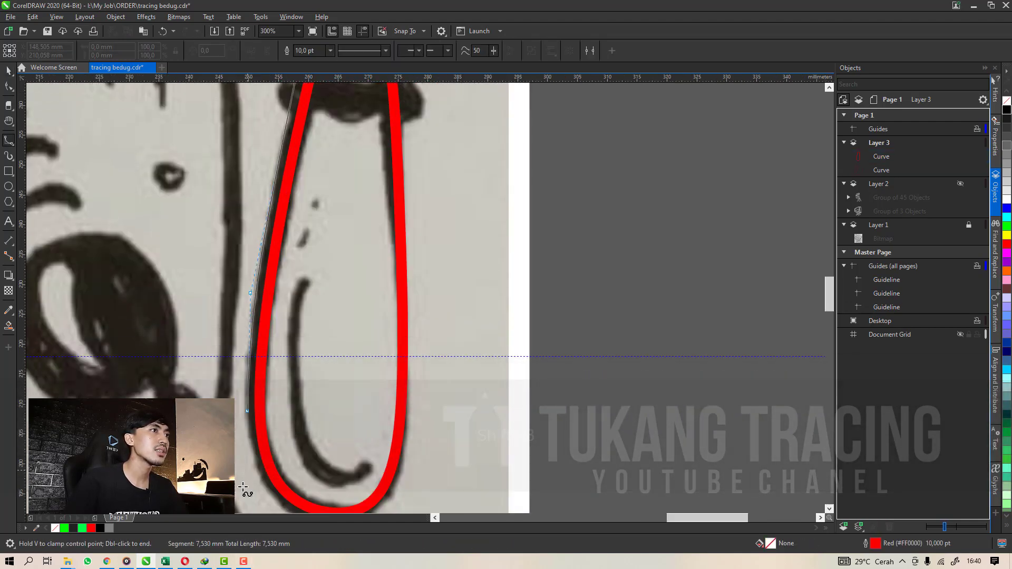
left_click(245, 463)
scroll(253, 469, "down", 1)
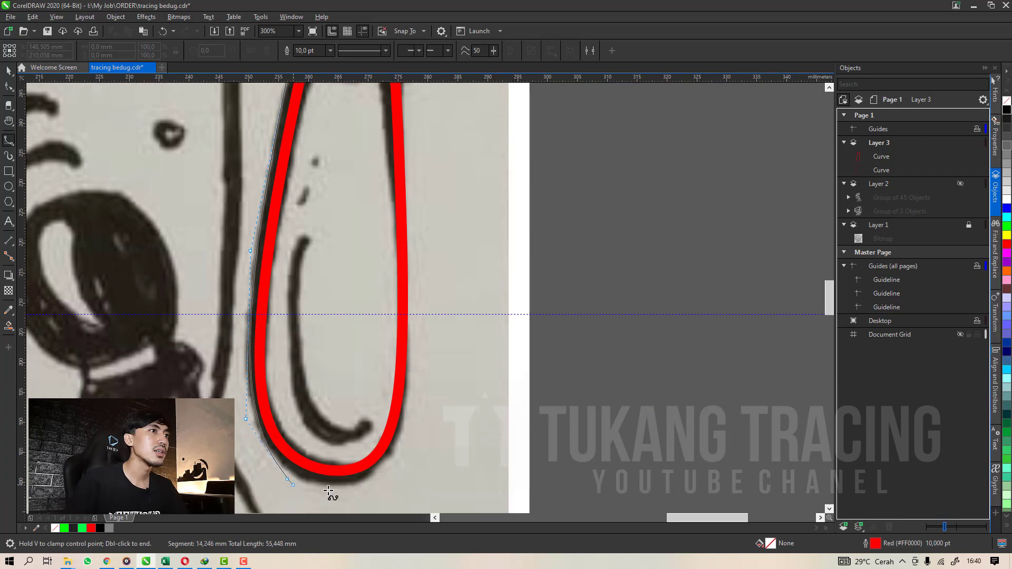
left_click(393, 464)
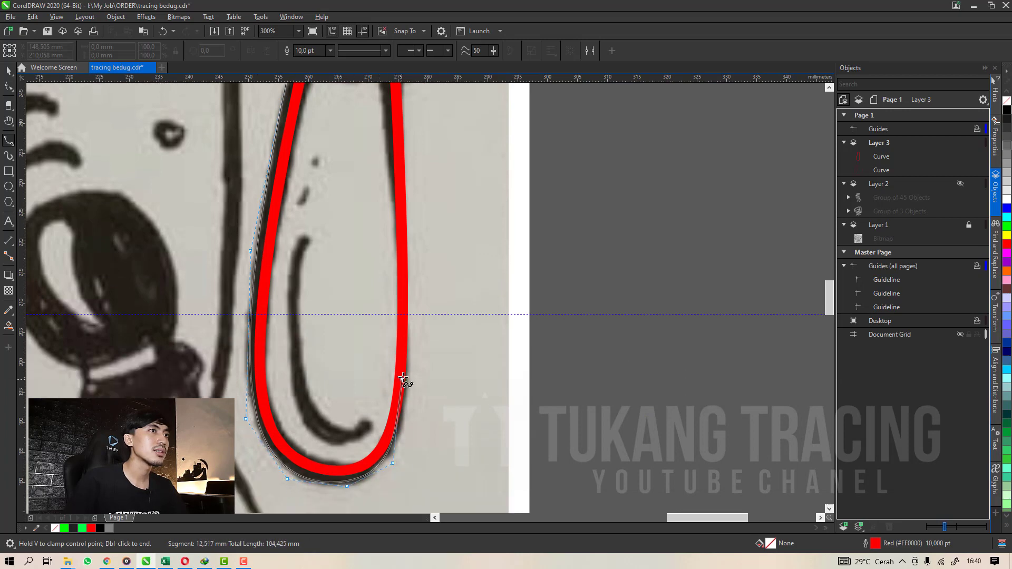
left_click(405, 371)
left_click(404, 343)
left_click(392, 437)
left_click(359, 472)
left_click(248, 389)
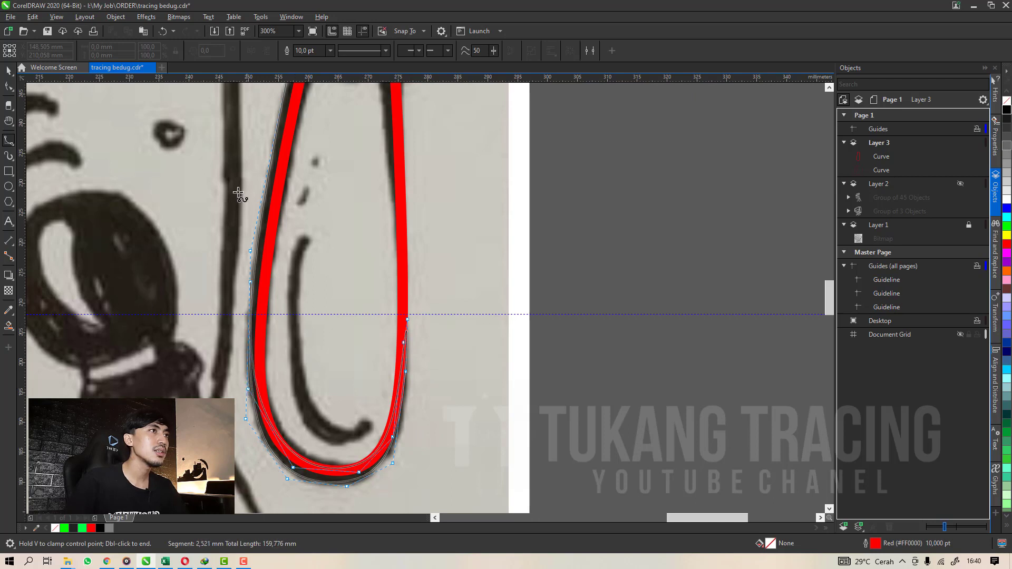
left_click(271, 230)
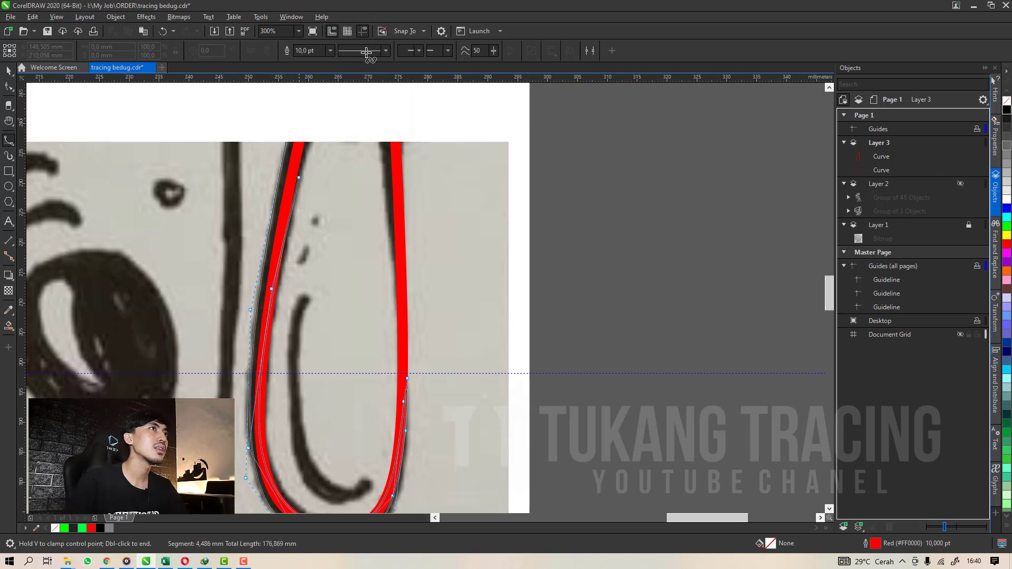
left_click(312, 123)
left_click(311, 104)
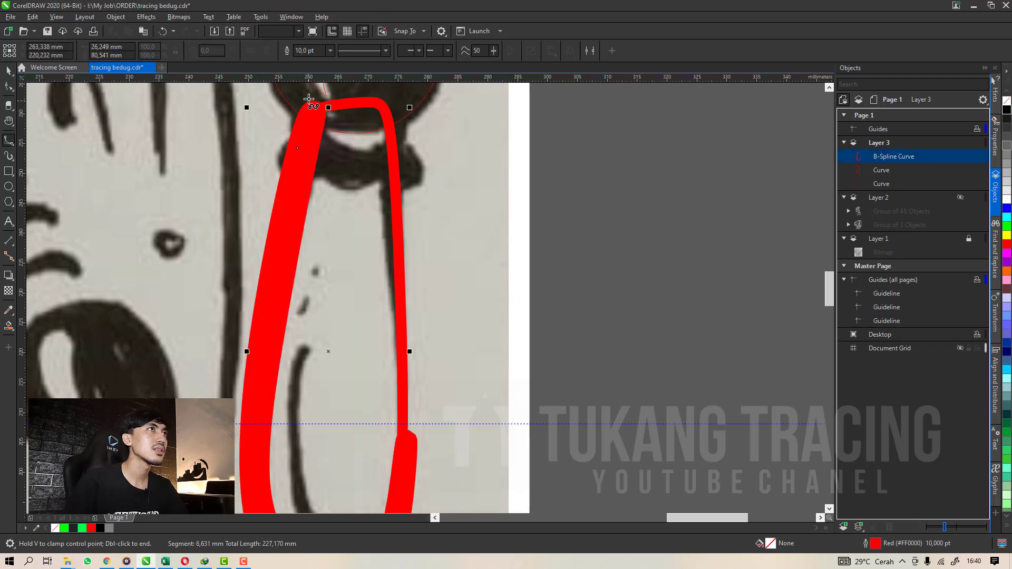
Try to weld the 10 pt thickening curve to the mallet handle outline.
key("space")
left_click(342, 106, "shift")
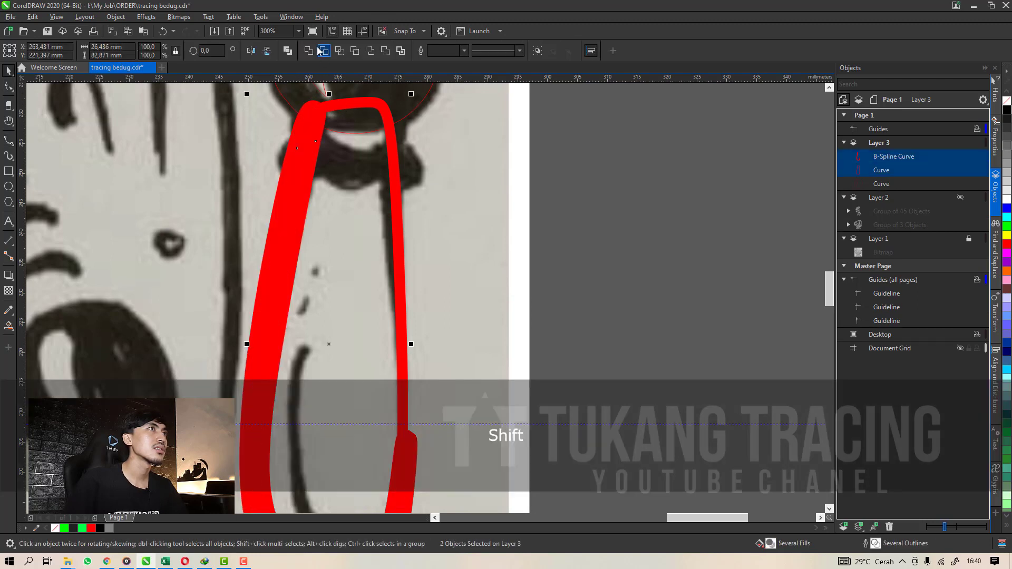
left_click(308, 50)
key("ctrl+z")
left_click(395, 185)
left_click_drag(289, 210, 276, 218)
key("ctrl+z")
Set the thickening curve's outline width to Hairline and try welding it to the handle outline.
left_click(330, 51)
left_click(323, 72)
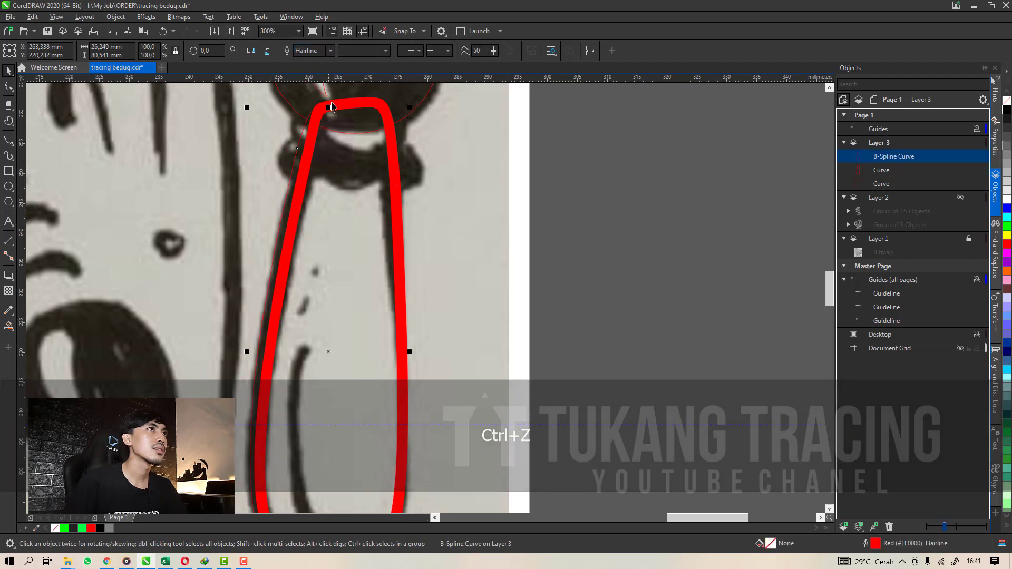
left_click(335, 104, "shift")
left_click(309, 53)
key("ctrl+z")
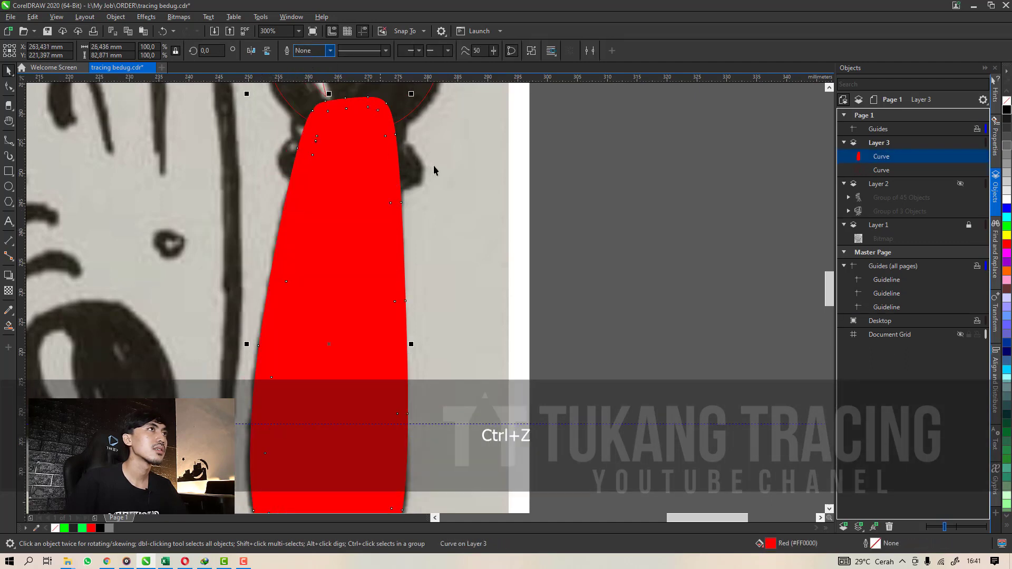
Group the thickening curve with the handle outline and fill the group red.
left_click(314, 142)
left_click(315, 143, "shift")
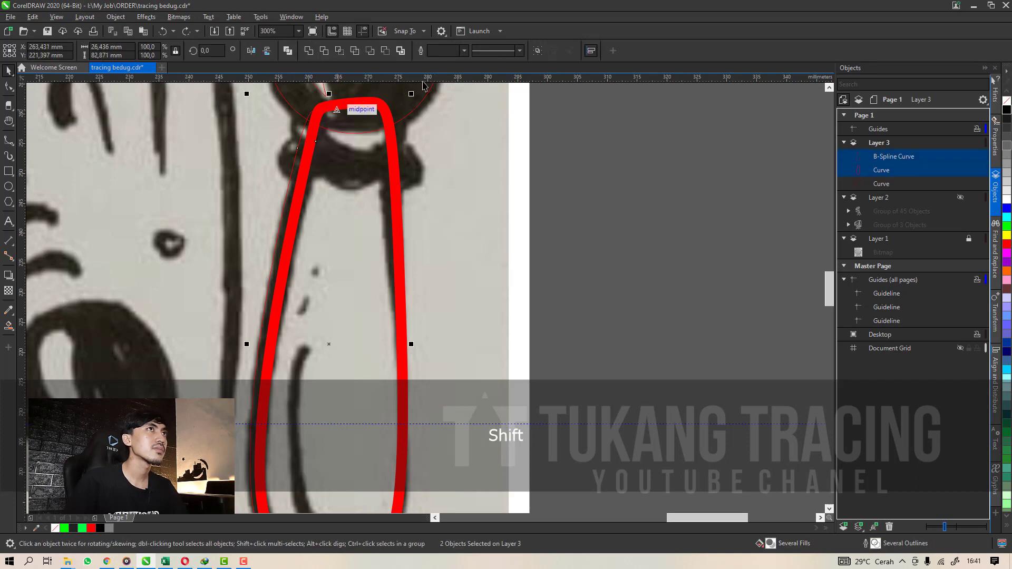
key("ctrl+g")
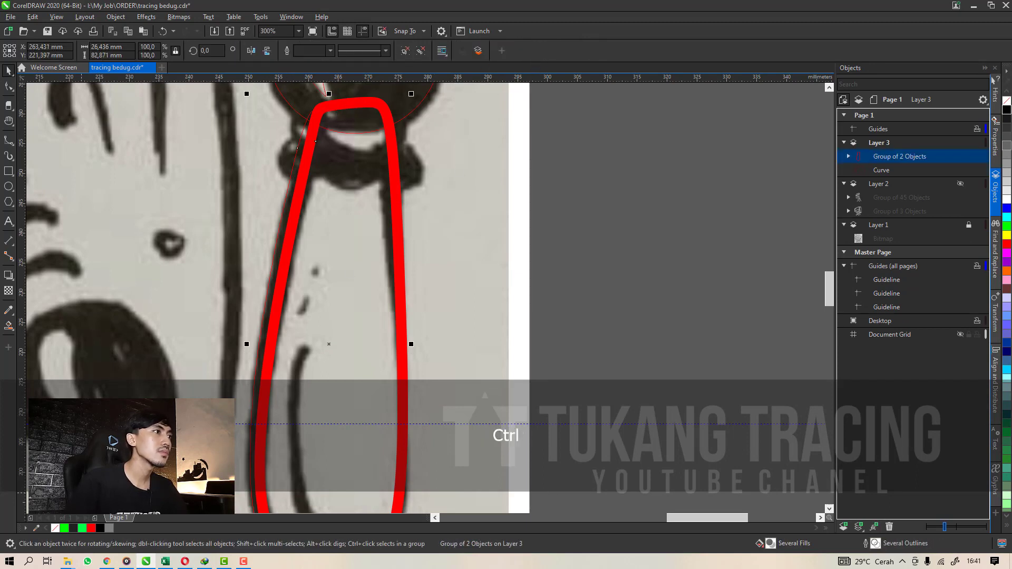
left_click(92, 528)
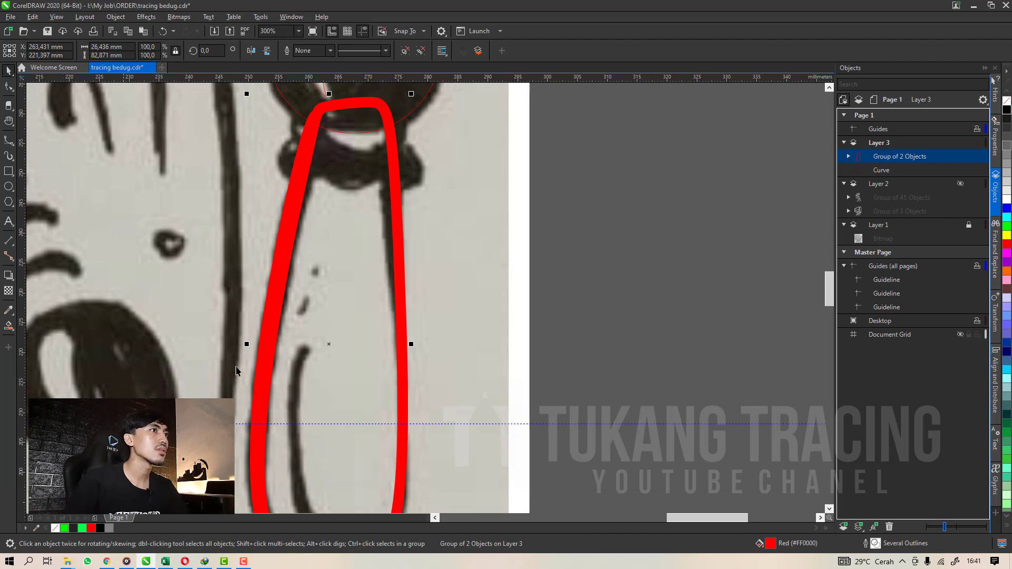
scroll(285, 323, "down", 1)
left_click(377, 365)
Trace the curved shading stroke inside the mallet handle with a closed B-spline about 14 by 34 mm.
scroll(313, 435, "up", 2)
key("F5")
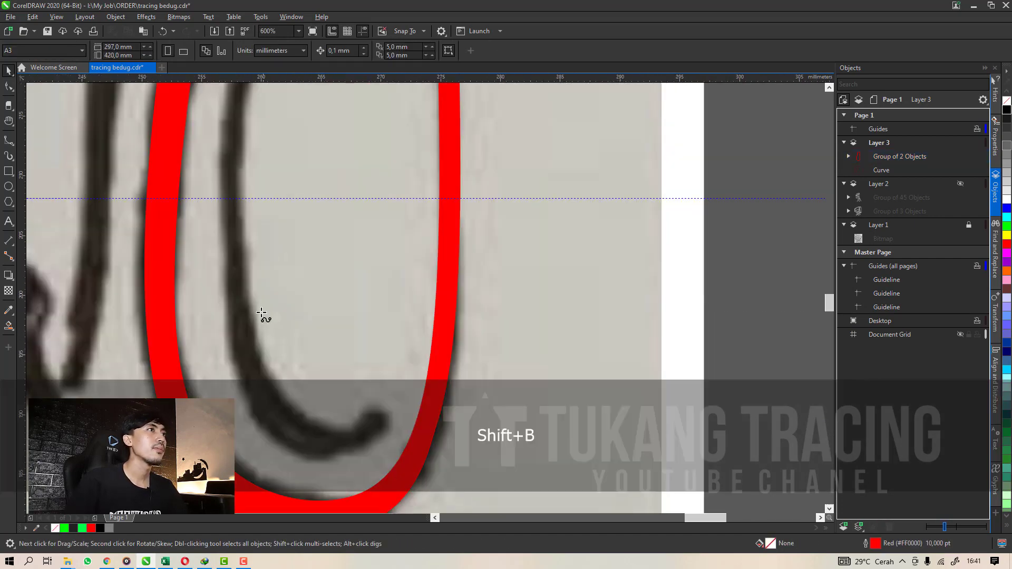
key("shift+b")
scroll(262, 316, "down", 1)
left_click(254, 172)
left_click(236, 268)
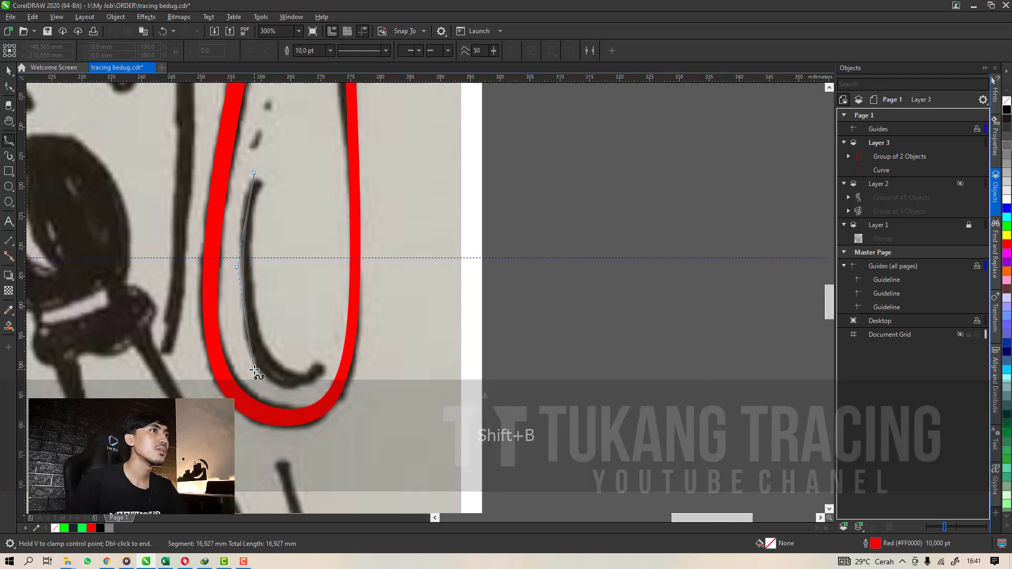
left_click(249, 377)
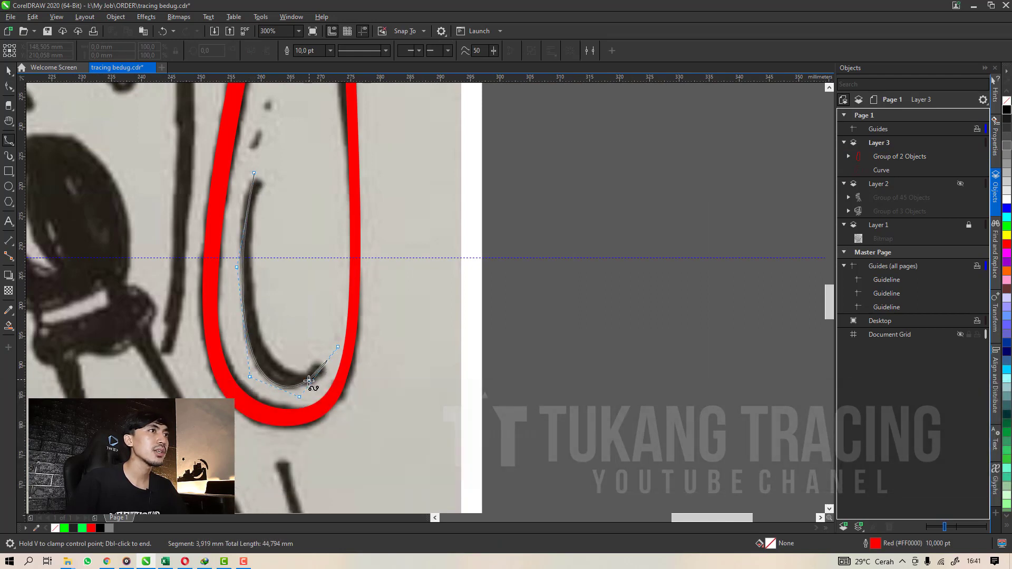
left_click(243, 267)
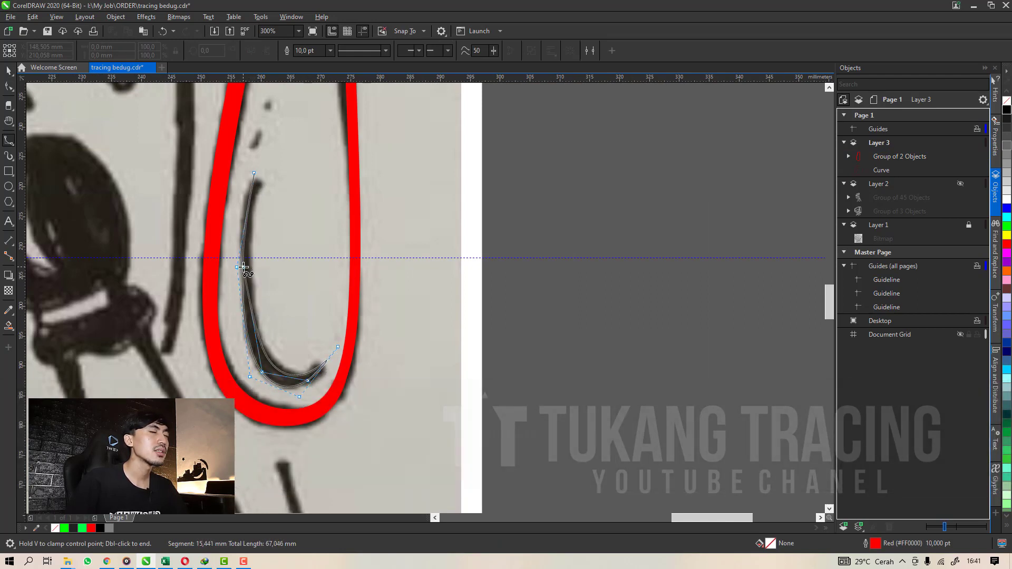
left_click(254, 174)
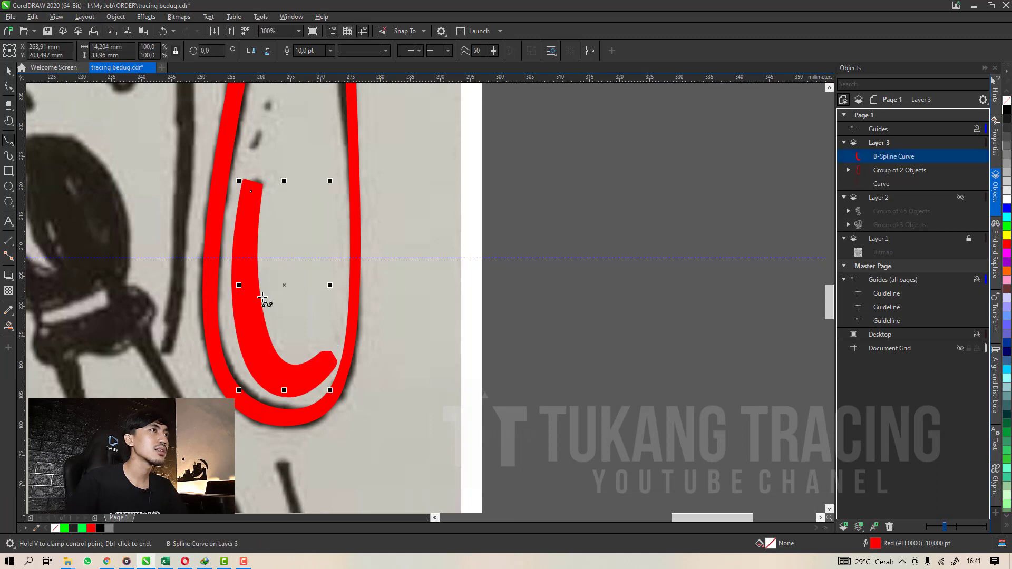
Set the shading stroke's outline width to Hairline and fill it red.
left_click(330, 50)
left_click(322, 70)
key("space")
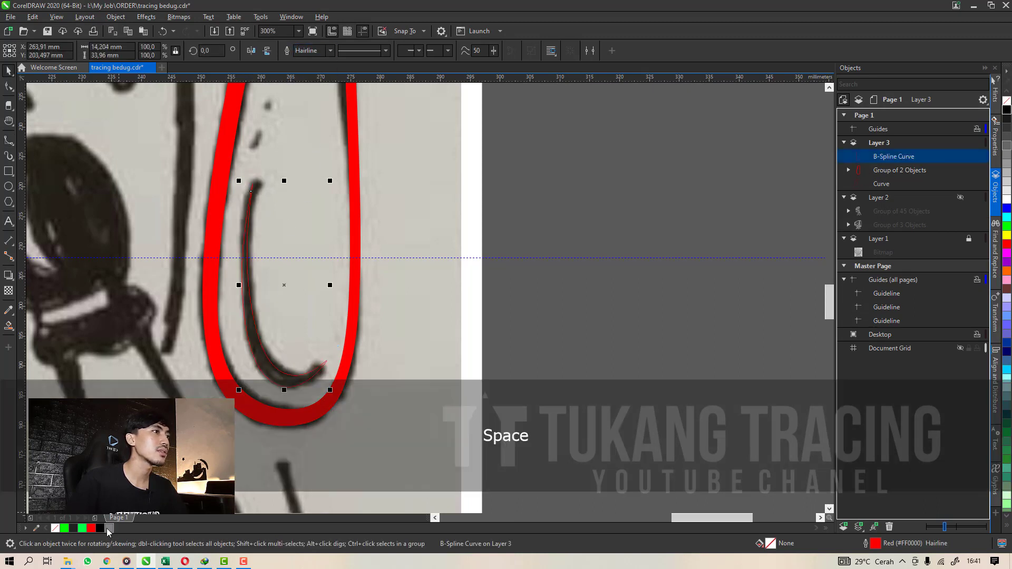
left_click(99, 528)
left_click(91, 528)
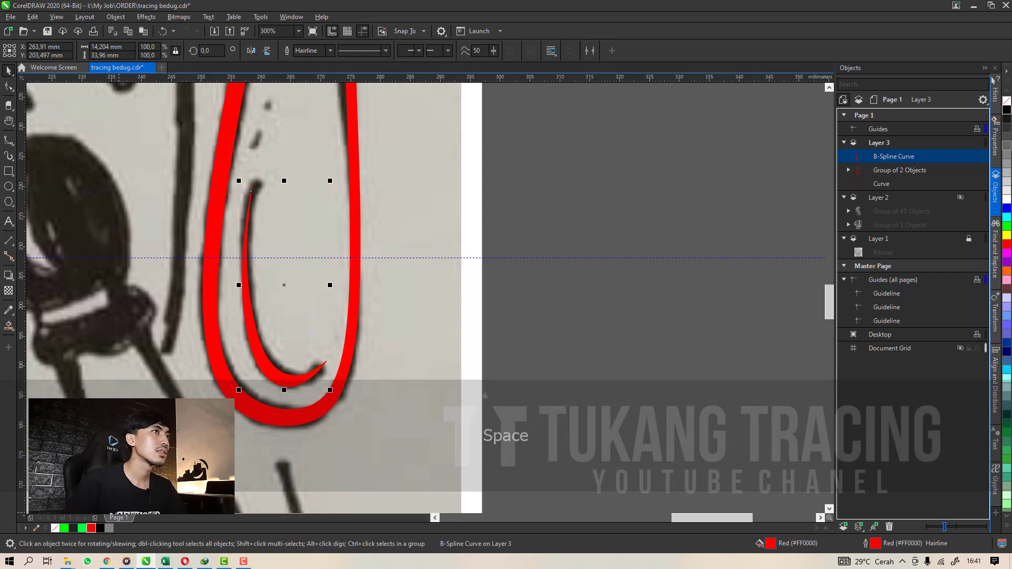
key("Escape")
Trace the collar between the mallet's head and handle with a closed hairline B-spline about 24 by 10 mm.
left_click(9, 141)
left_click(330, 51)
left_click(318, 71)
scroll(334, 262, "down", 2)
scroll(326, 156, "up", 3)
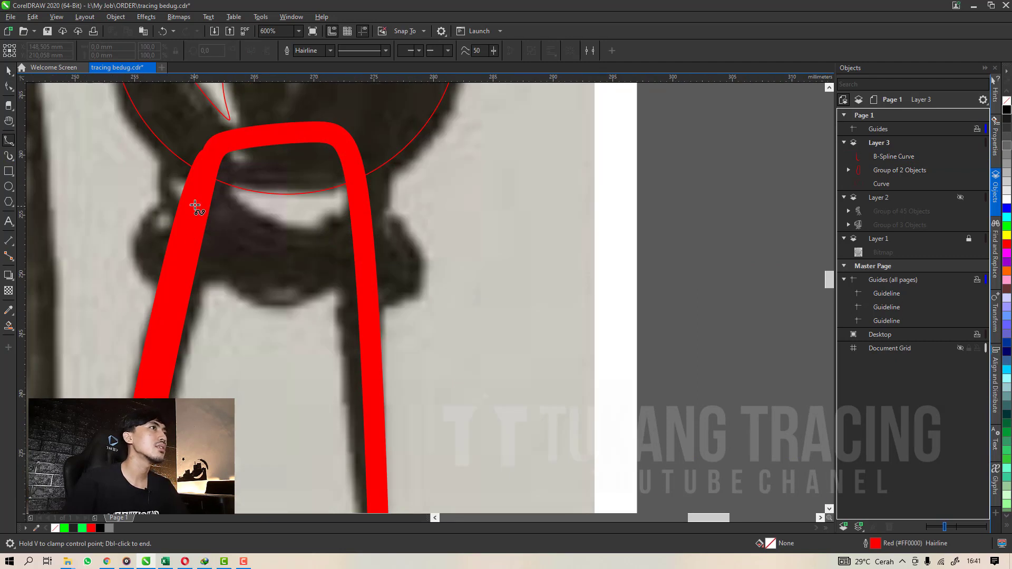
left_click(220, 259)
left_click(255, 335)
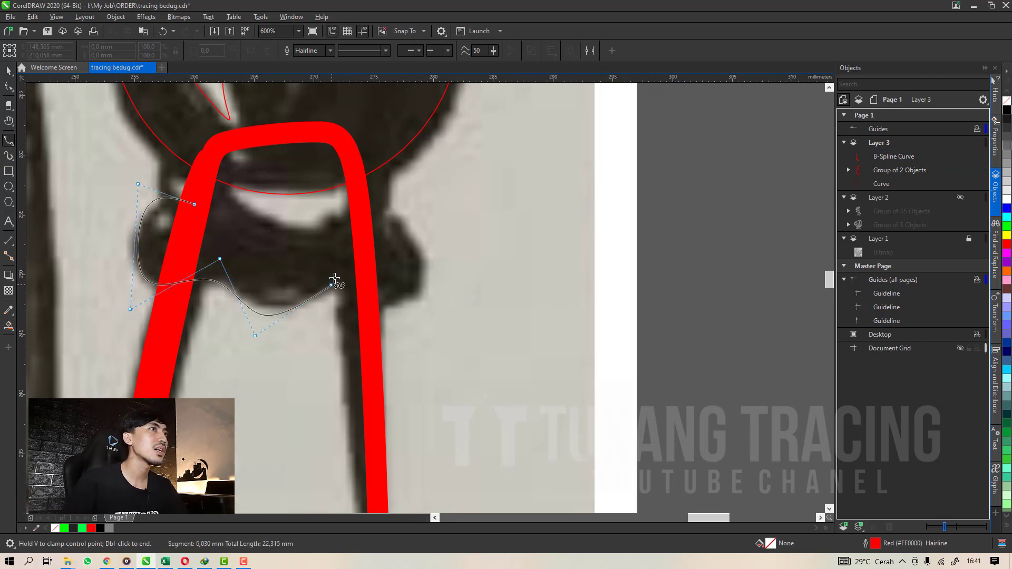
left_click(359, 329)
left_click(404, 185)
left_click(327, 247)
left_click(225, 218)
left_click(200, 200)
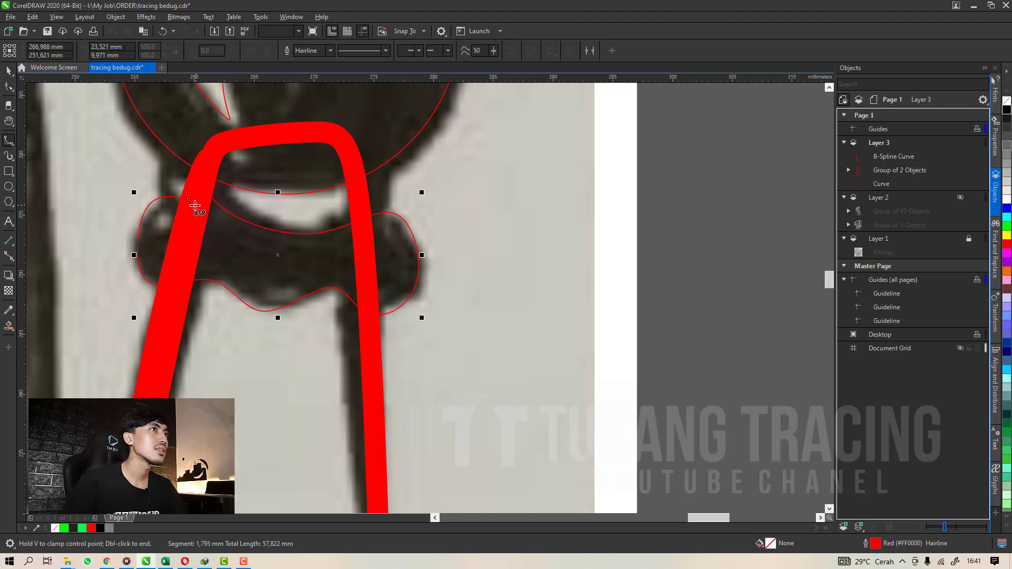
Fill all the upper mallet's parts red without an outline and group them, keeping the group in place over the sketch.
scroll(248, 225, "down", 3)
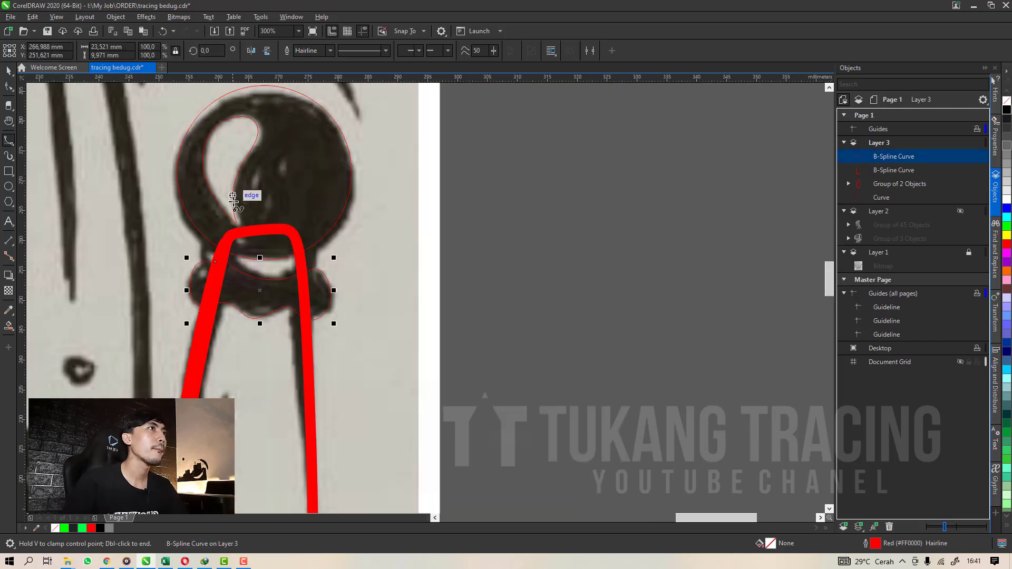
scroll(233, 198, "up", 3)
scroll(283, 227, "down", 6)
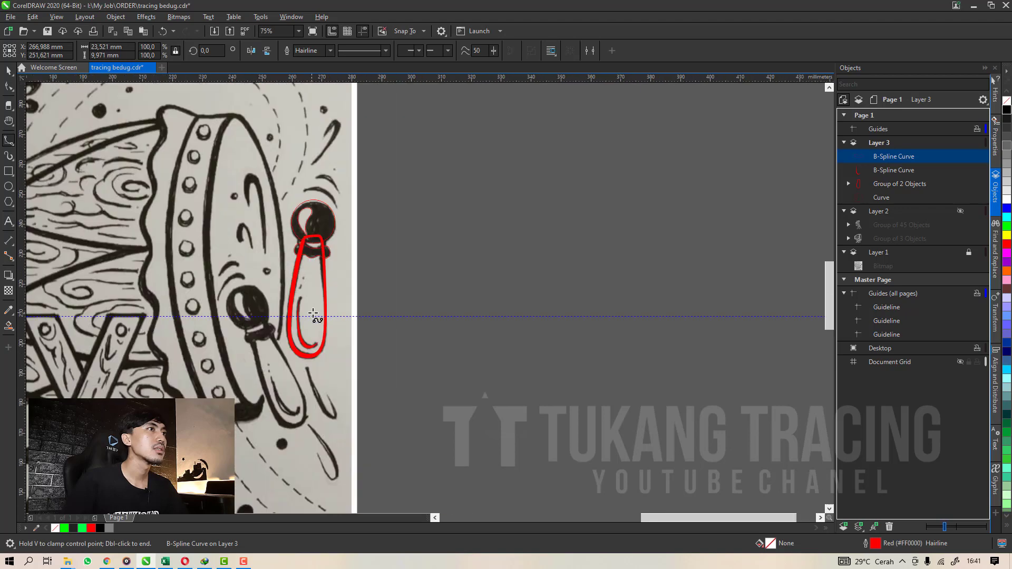
key("space")
left_click(376, 358)
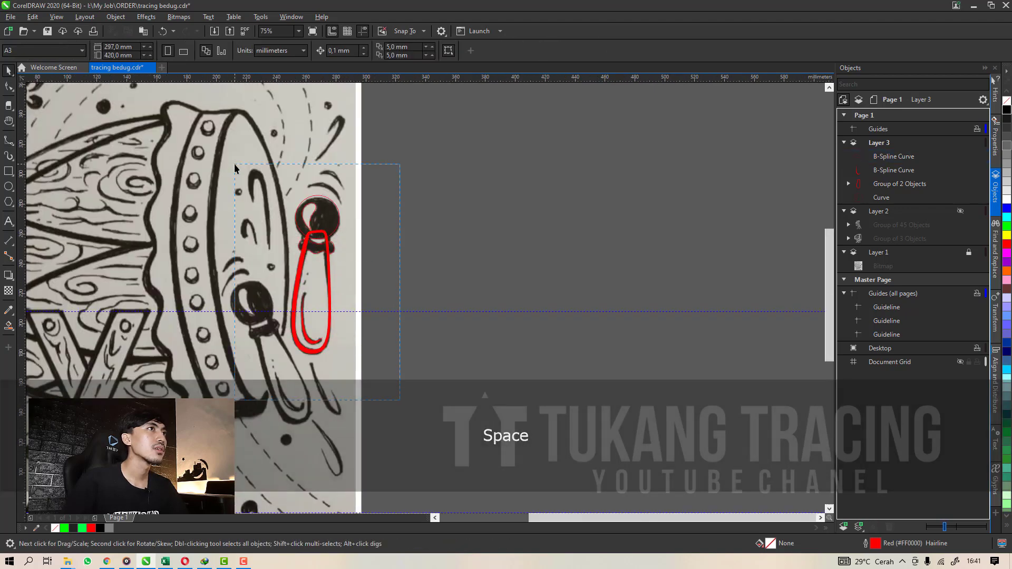
left_click_drag(235, 169, 234, 167)
left_click(91, 528)
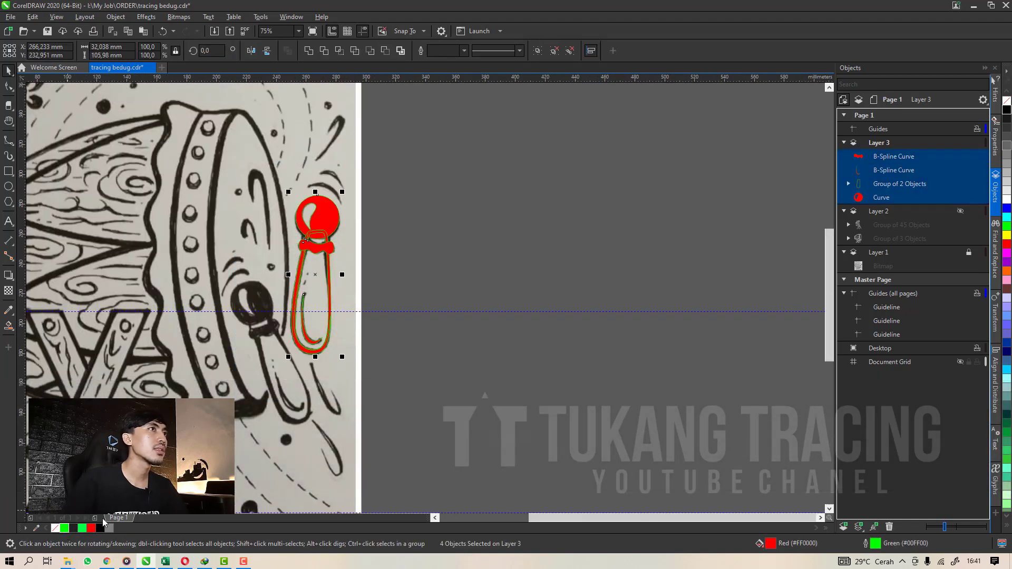
right_click(58, 529)
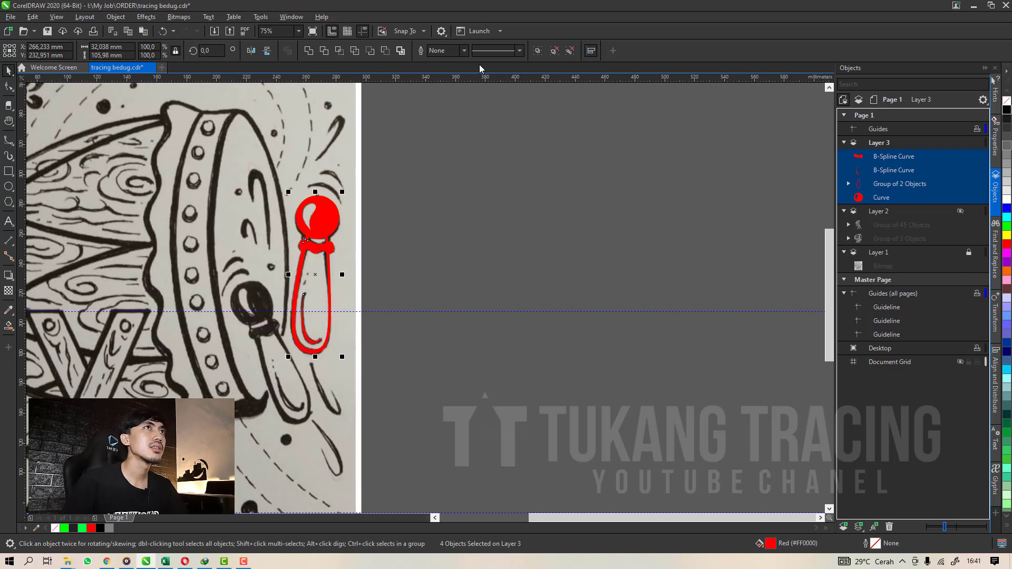
left_click(536, 52)
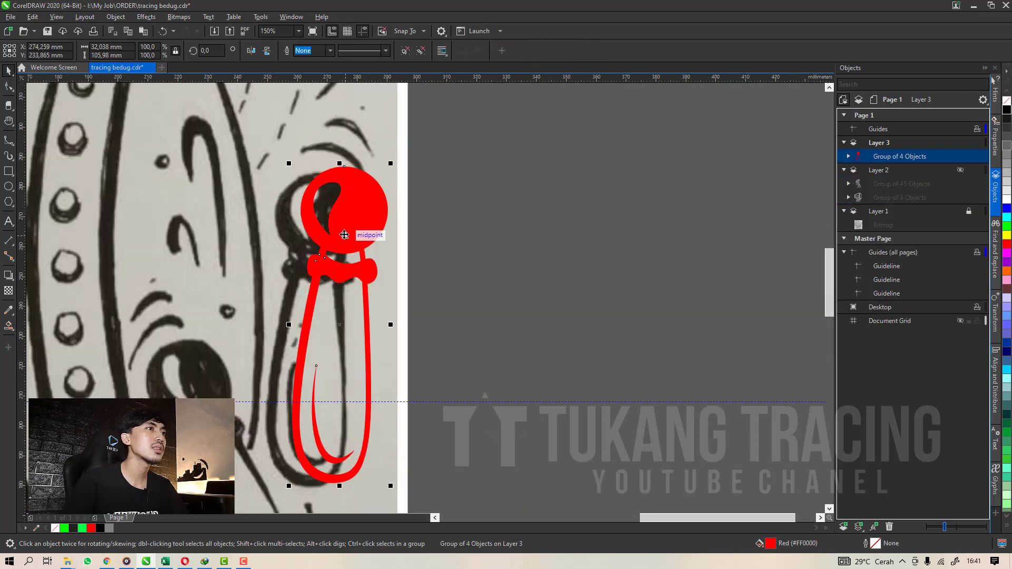
key("ctrl+z")
scroll(332, 227, "down", 2)
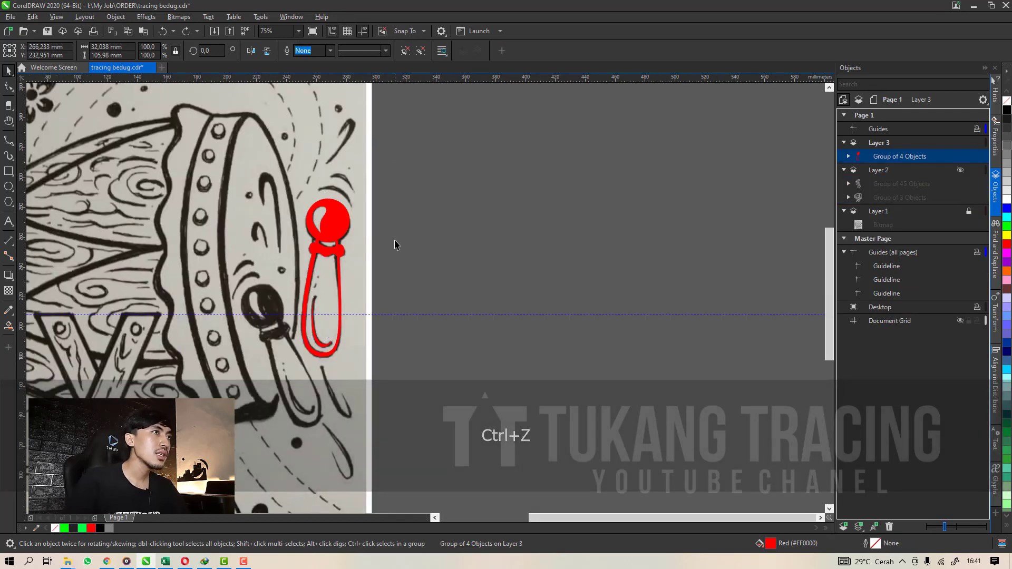
left_click(396, 242)
Paste a copy of the upper mallet group and place it over the lower mallet sketch, rotated about 27 degrees.
left_click(337, 249)
key("ctrl+v")
left_click_drag(338, 249, 298, 330)
left_click_drag(313, 275, 277, 277)
left_click(297, 380)
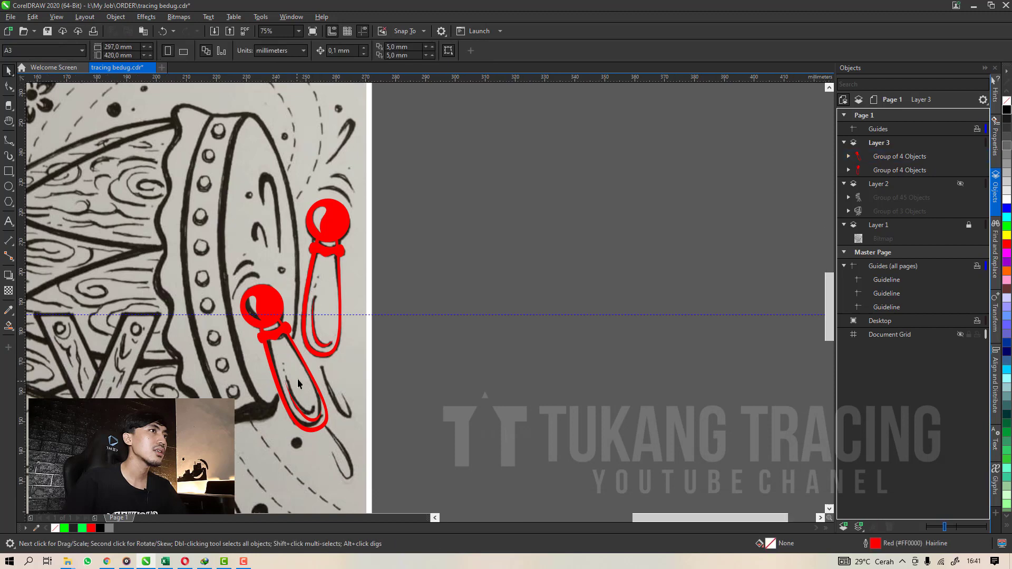
Fine-tune the copied mallet's position so its head and handle line up with the lower mallet sketch.
scroll(296, 380, "up", 2)
left_click_drag(319, 364, 316, 367)
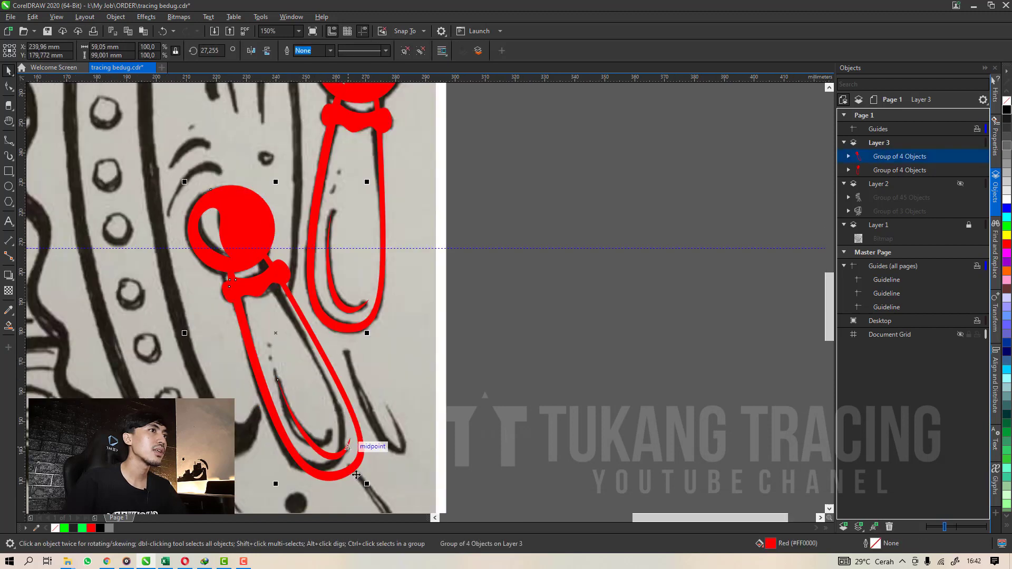
scroll(252, 237, "up", 2)
left_click_drag(251, 231, 245, 228)
scroll(244, 228, "down", 4)
scroll(240, 249, "up", 2)
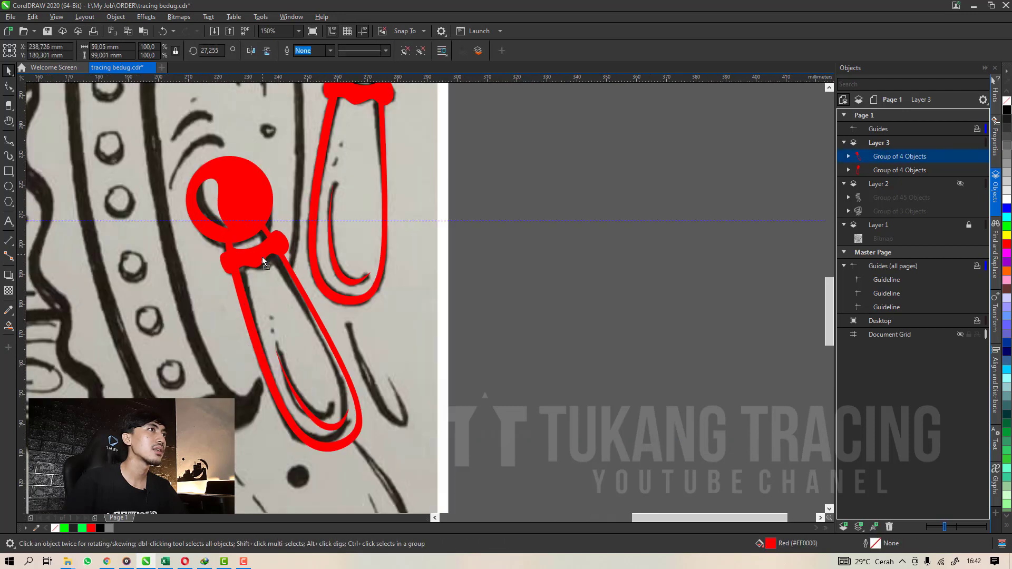
left_click_drag(263, 265, 264, 258)
scroll(264, 257, "down", 2)
left_click(779, 240)
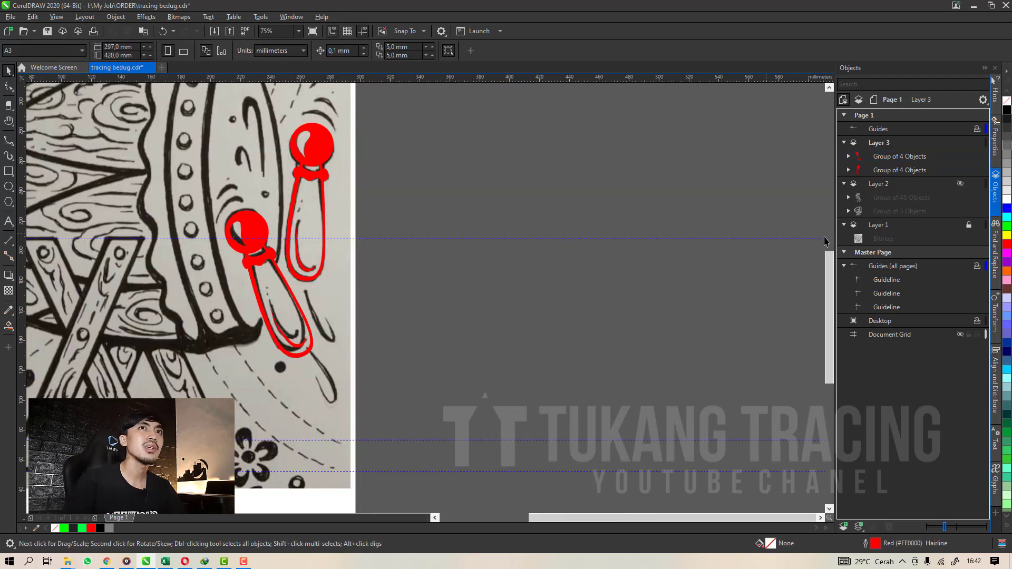
Show Layer 2 and ungroup the drum linework until the drumhead's rim is a separate curve.
left_click(960, 184)
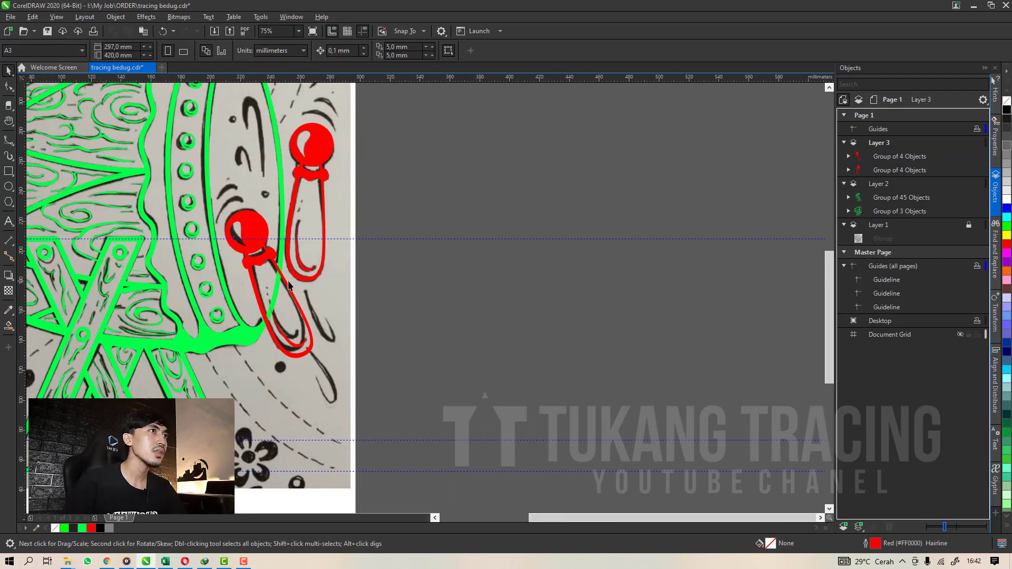
scroll(287, 285, "up", 2)
left_click(267, 283)
key("ctrl+z")
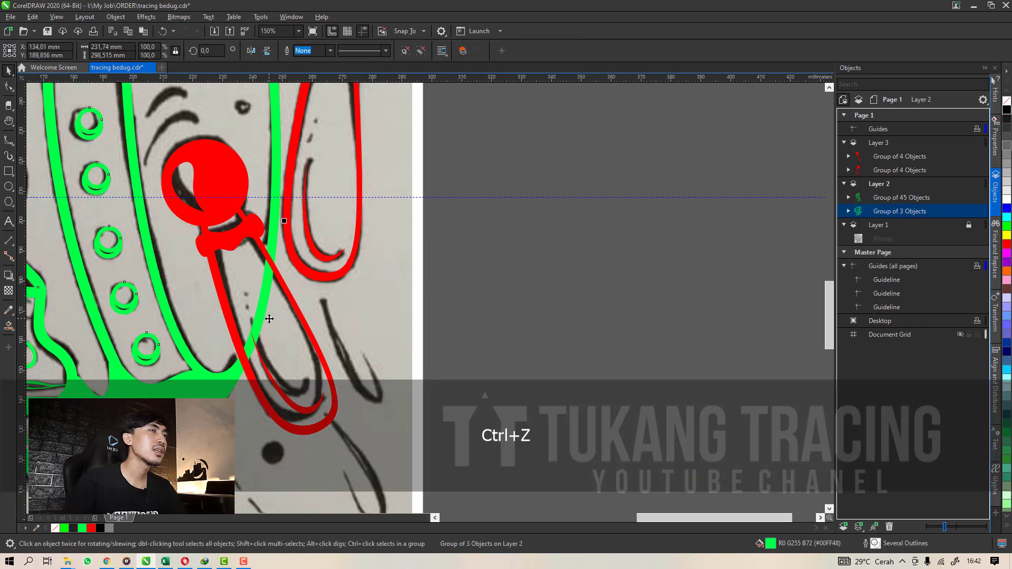
left_click(404, 50)
left_click(258, 305)
key("ctrl+z")
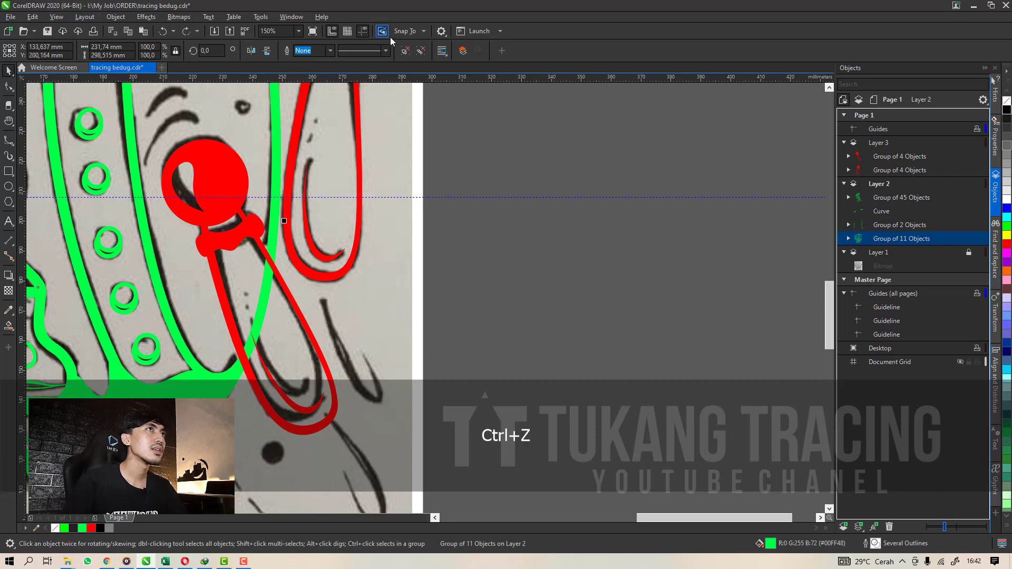
left_click(405, 51)
left_click(266, 277)
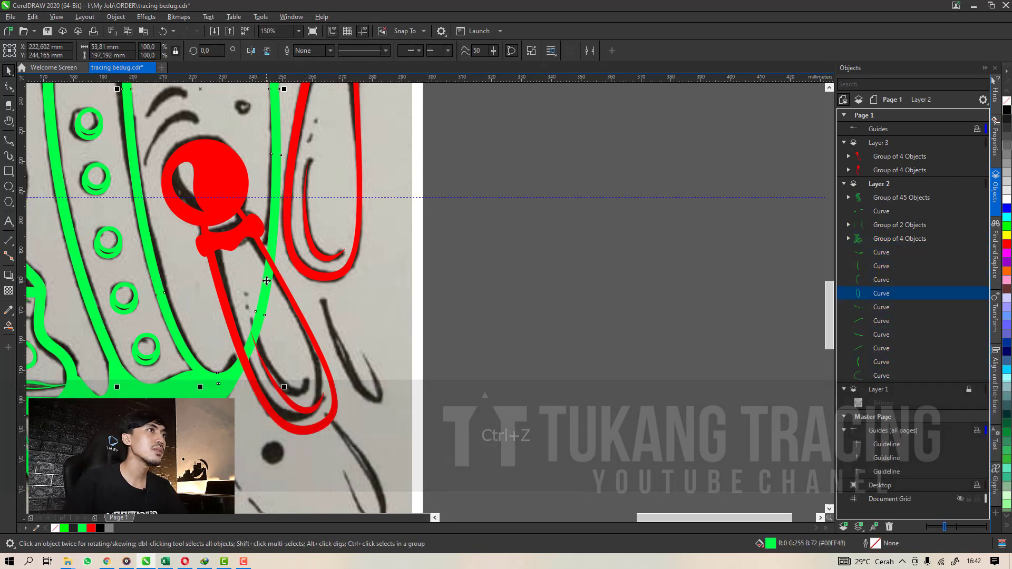
key("ctrl+z")
Draw a closed B-spline about 26 by 55 mm around the rim section crossing the lower mallet's handle and adjust its control points.
scroll(231, 268, "up", 2)
left_click(8, 140)
left_click(260, 188)
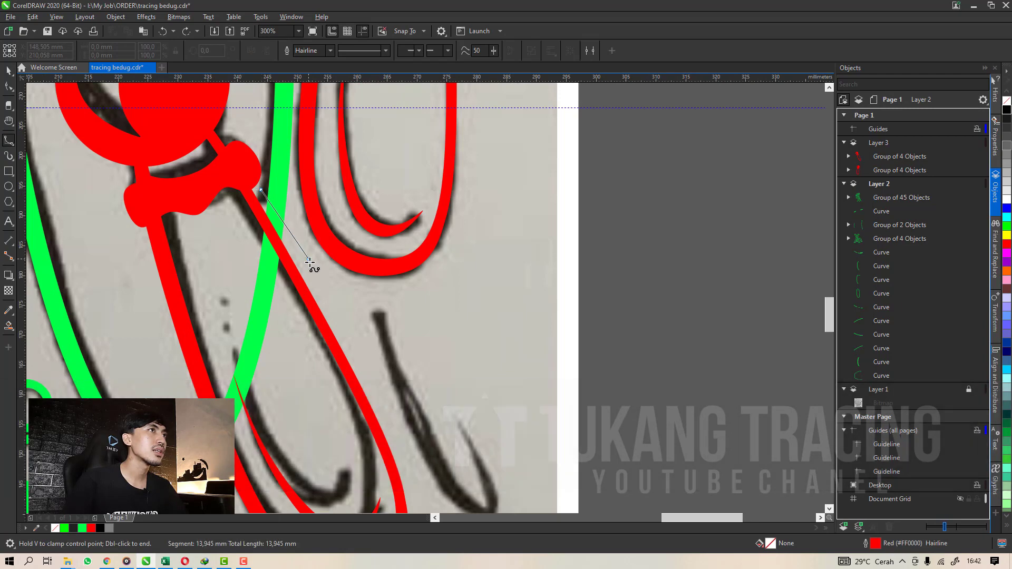
left_click_drag(331, 395, 295, 434)
double_click(238, 506)
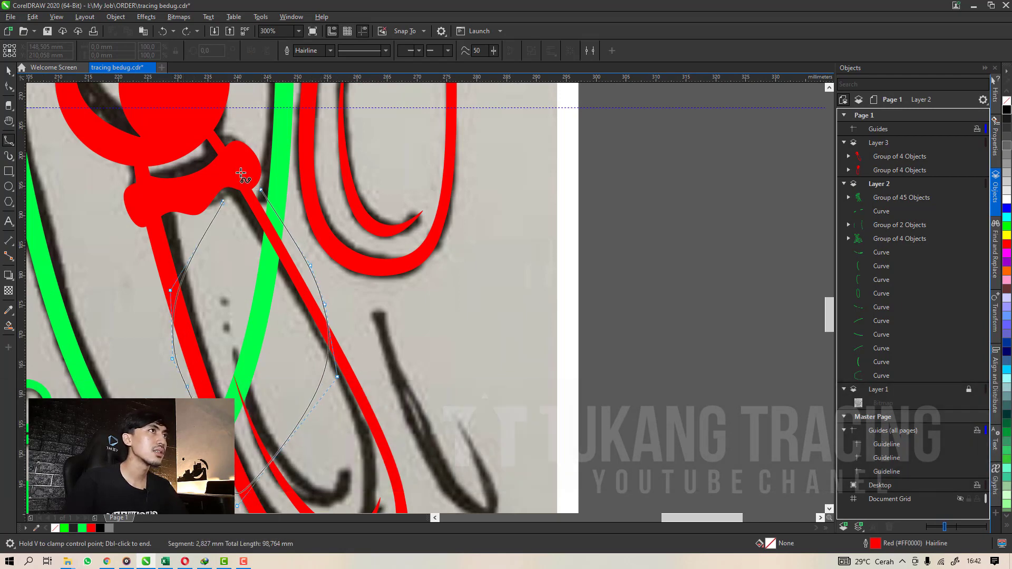
left_click(257, 190)
key("F10")
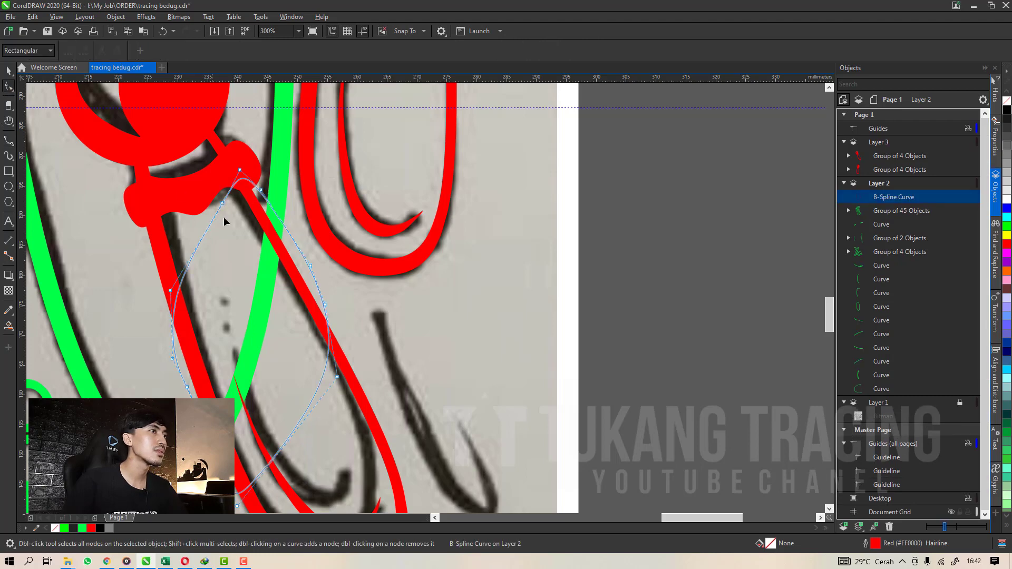
scroll(221, 215, "up", 3)
left_click_drag(145, 242, 147, 260)
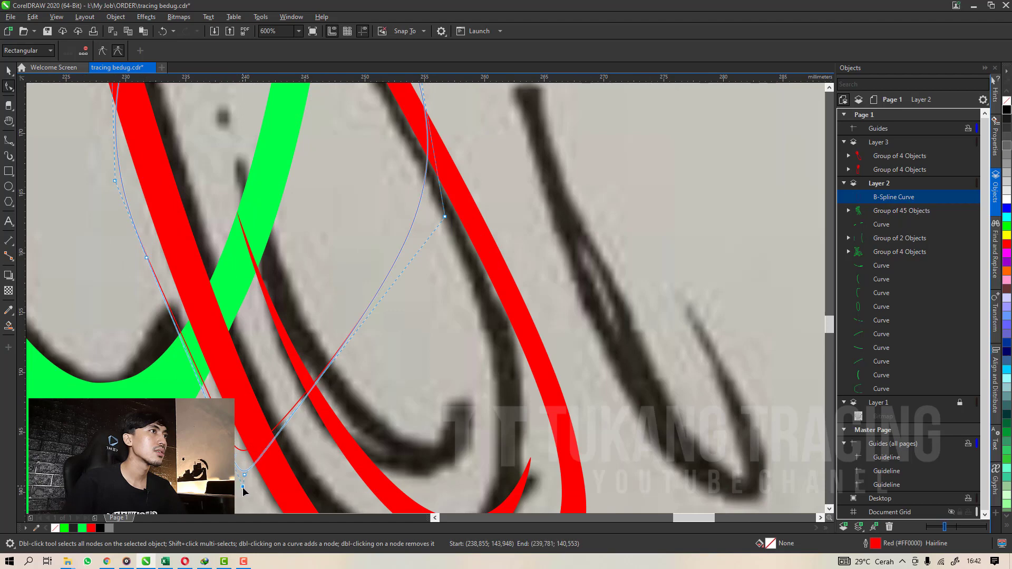
key("space")
left_click(358, 96, "shift")
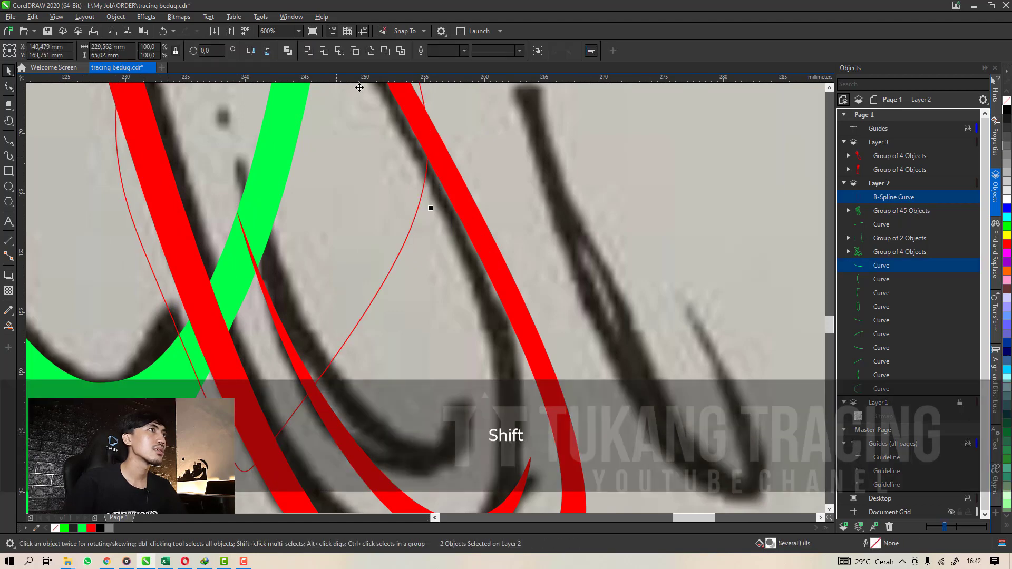
key("ctrl+z")
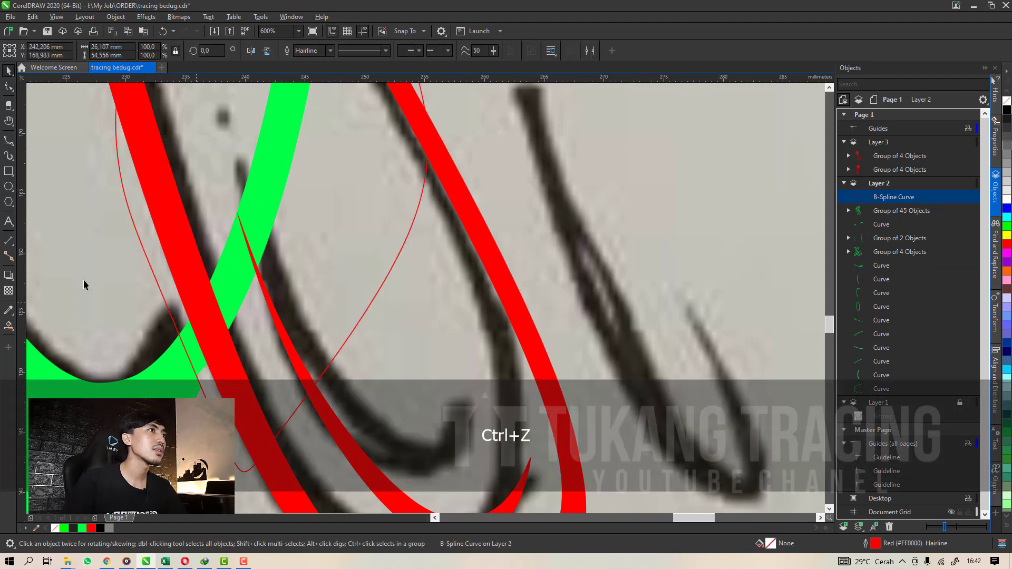
left_click(170, 398, "shift")
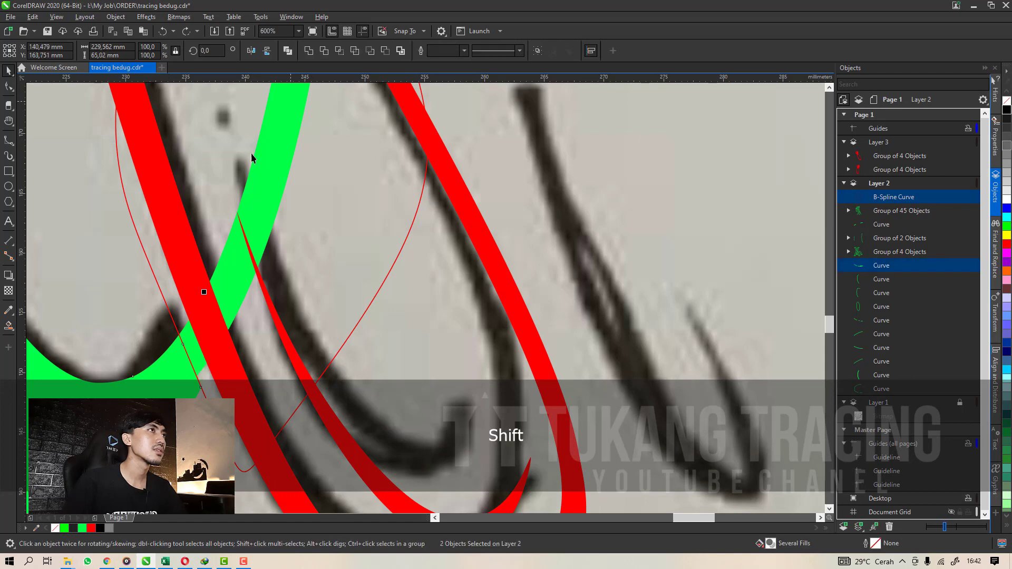
left_click(149, 260)
left_click(170, 343, "shift")
key("ctrl+z")
scroll(308, 179, "down", 2)
key("ctrl+z")
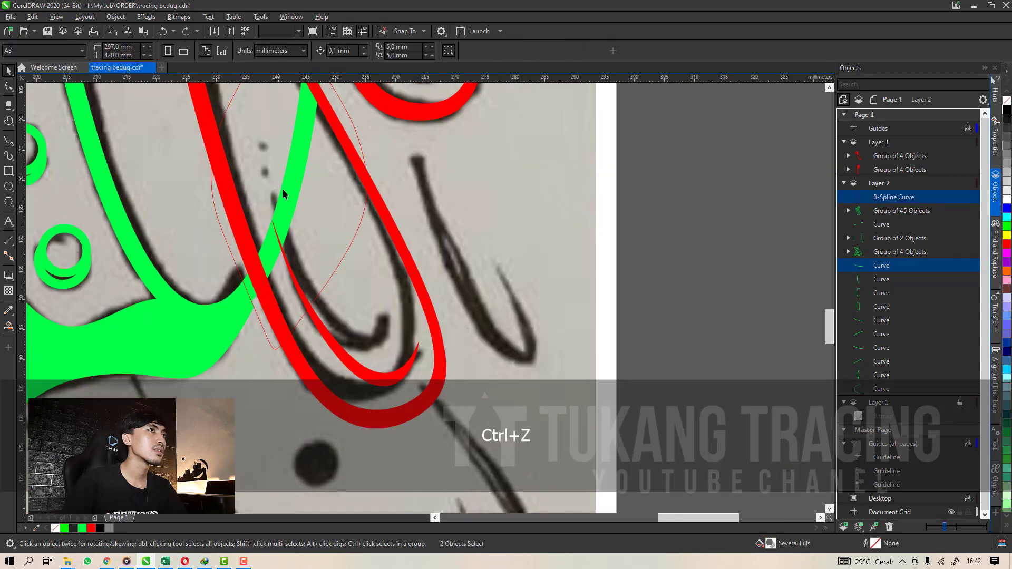
Trim the drumhead's rim curve with the B-spline inside the lower mallet's handle and delete the B-spline.
left_click(137, 247, "shift")
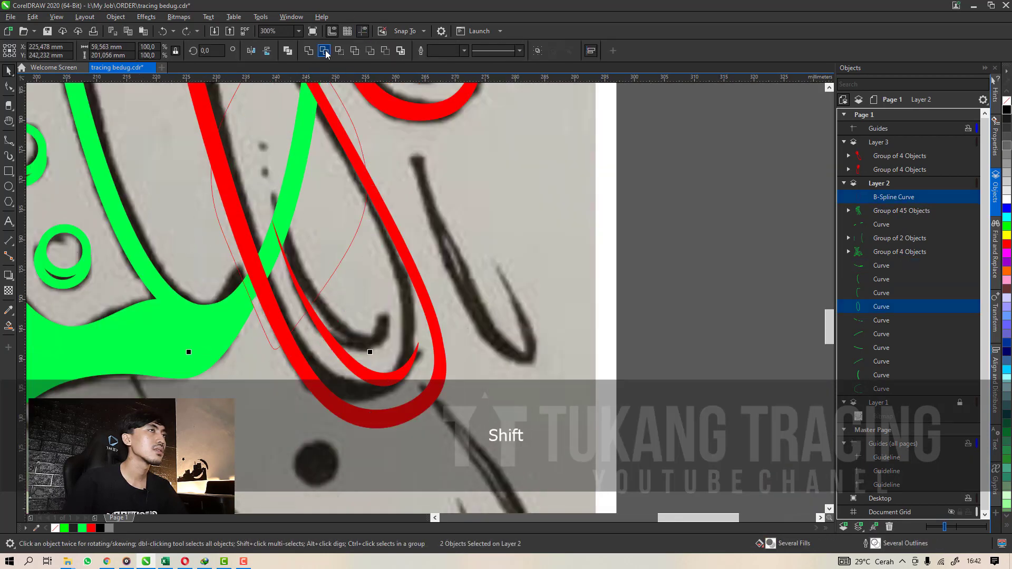
left_click(324, 51)
left_click(327, 292)
scroll(327, 292, "down", 4)
key("Delete")
scroll(324, 267, "down", 2)
scroll(326, 285, "up", 5)
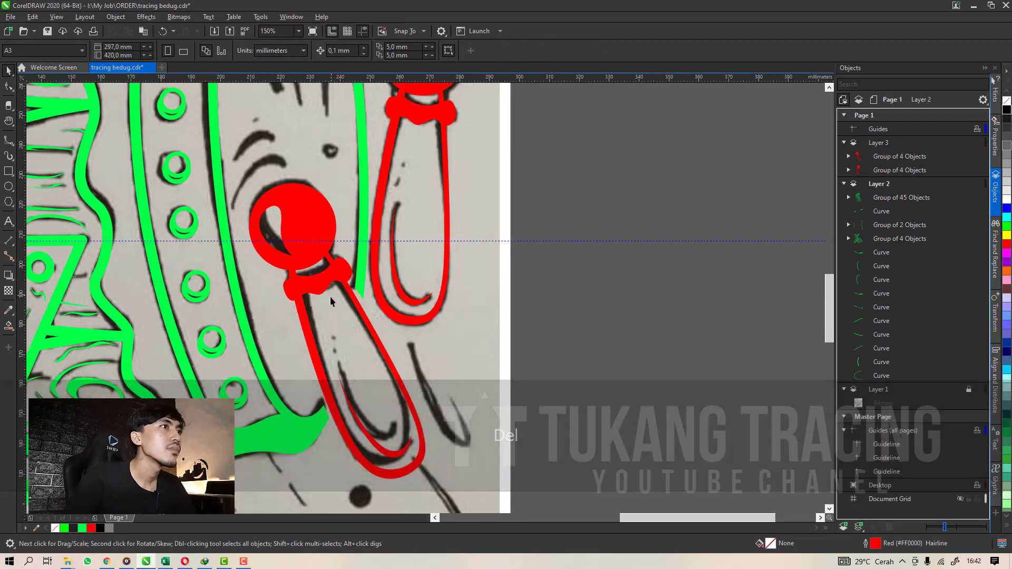
Make Layer 3 active and trace the motion stroke nearest the lower mallet's head with a closed hairline B-spline.
scroll(329, 338, "down", 1)
scroll(352, 284, "down", 1)
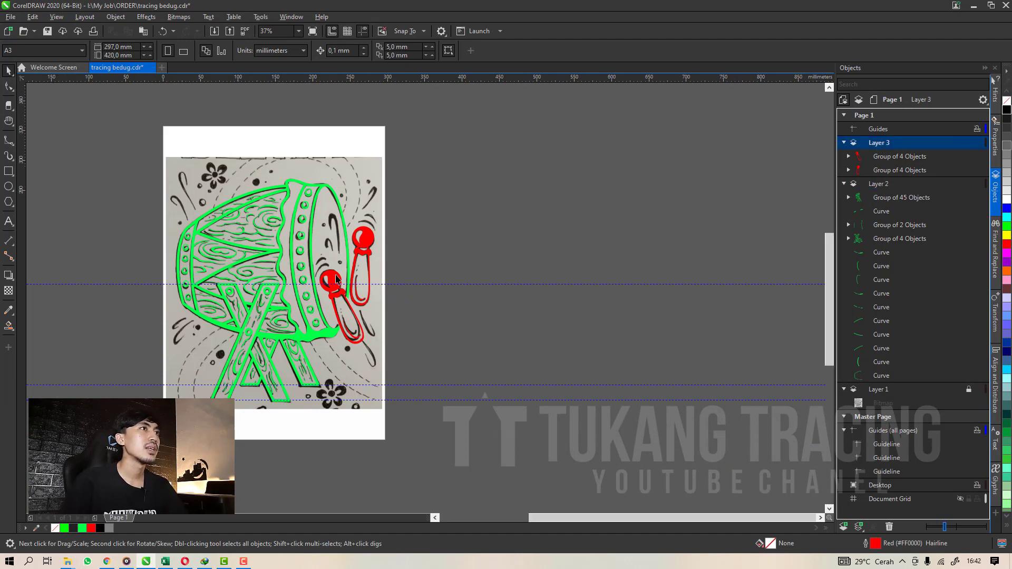
scroll(337, 269, "up", 2)
scroll(286, 204, "down", 1)
scroll(271, 295, "up", 1)
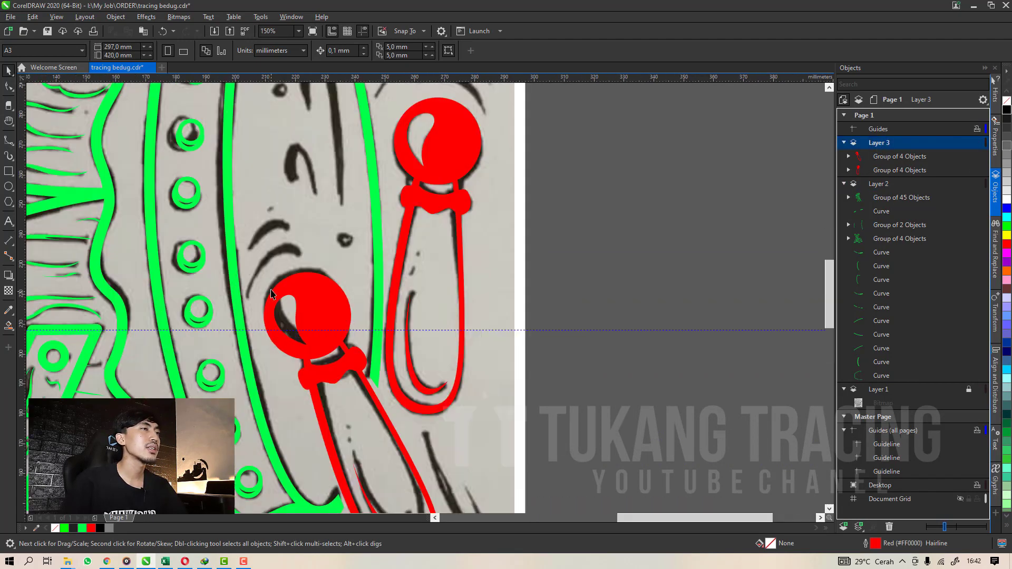
scroll(262, 270, "up", 1)
key("shift+b")
scroll(254, 295, "up", 2)
left_click(194, 378)
left_click(278, 200)
left_click(387, 169)
left_click(435, 228)
left_click(395, 130)
left_click(245, 213)
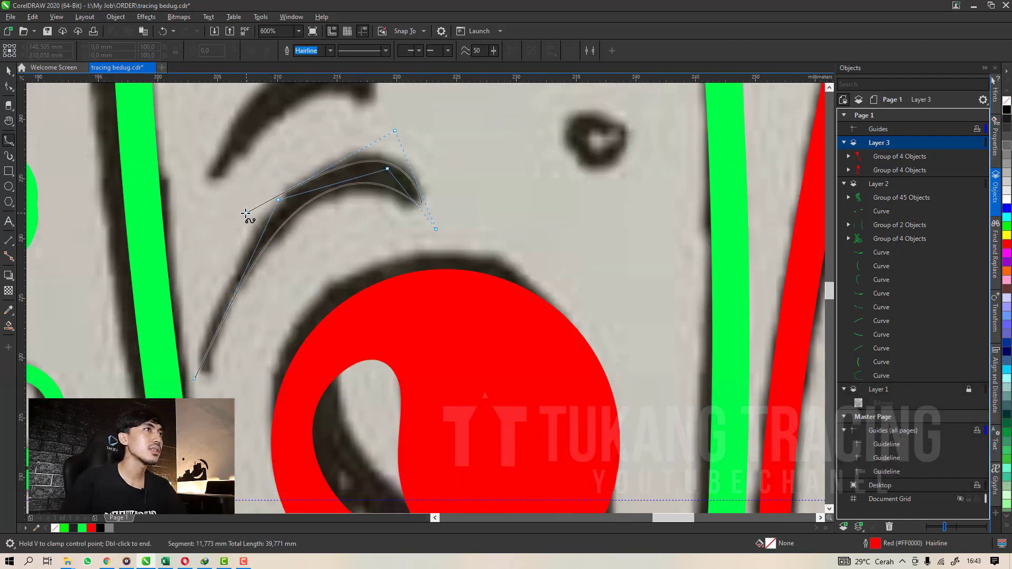
left_click(194, 380)
Trace the second, shorter motion stroke above the lower mallet's head with a closed B-spline.
scroll(339, 312, "up", 3)
left_click(367, 236)
left_click(309, 202)
left_click(247, 220)
left_click(367, 234)
Trace the small hooked stroke on the drumhead with a closed B-spline about 11 by 19 mm.
scroll(353, 274, "down", 2)
scroll(374, 205, "up", 1)
left_click(392, 256)
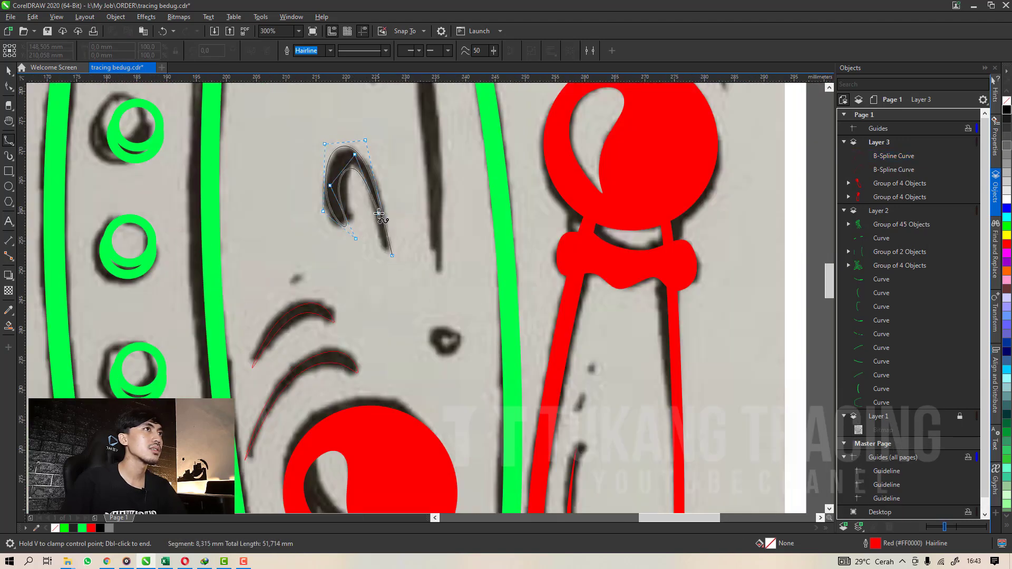
left_click(392, 256)
Trace the tall hooked stroke on the drumhead with a closed B-spline about 14 by 55 mm.
scroll(396, 260, "down", 2)
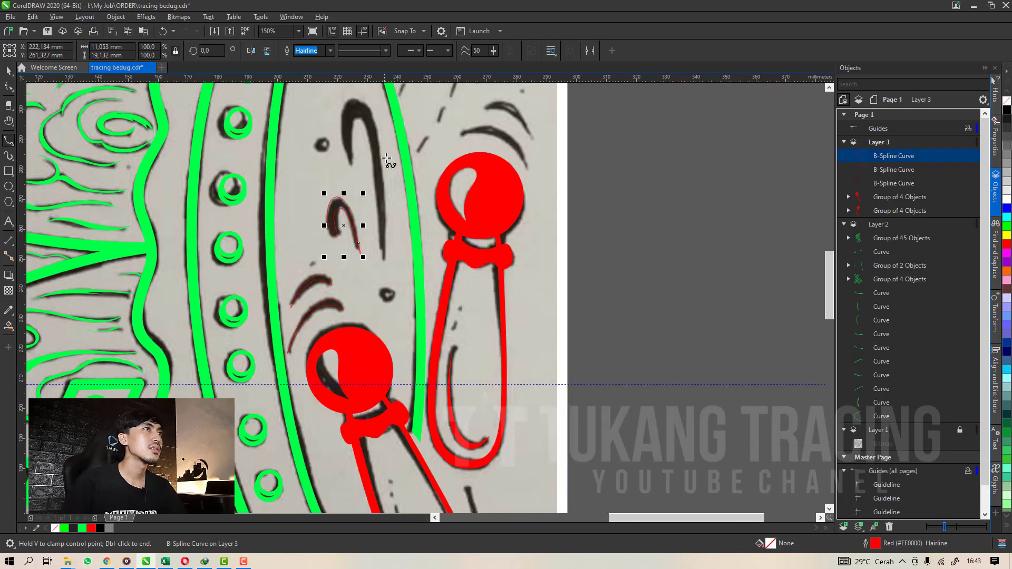
scroll(373, 128, "up", 1)
left_click(390, 394)
left_click(372, 150)
left_click(337, 276)
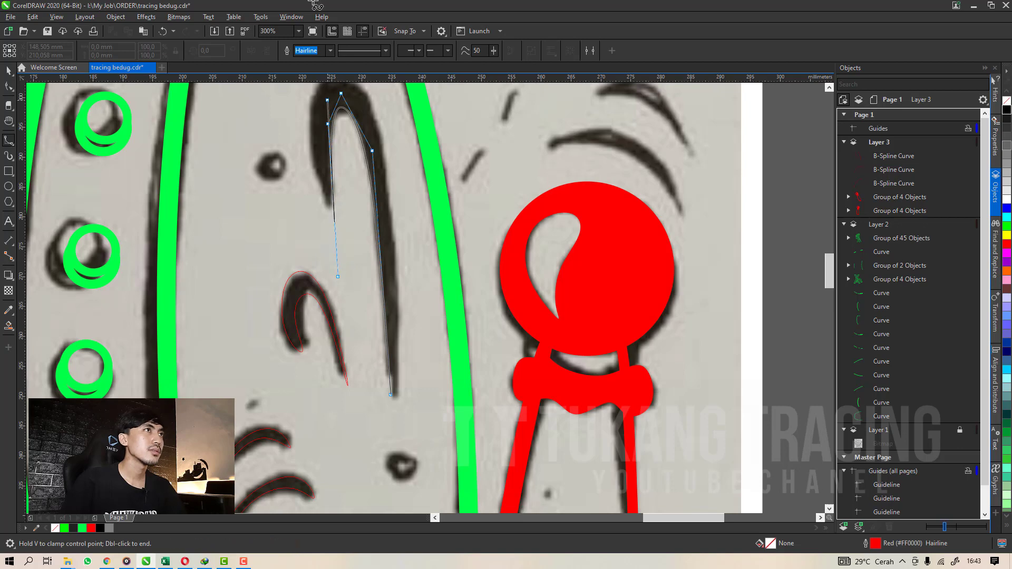
scroll(324, 211, "up", 1)
left_click(304, 139)
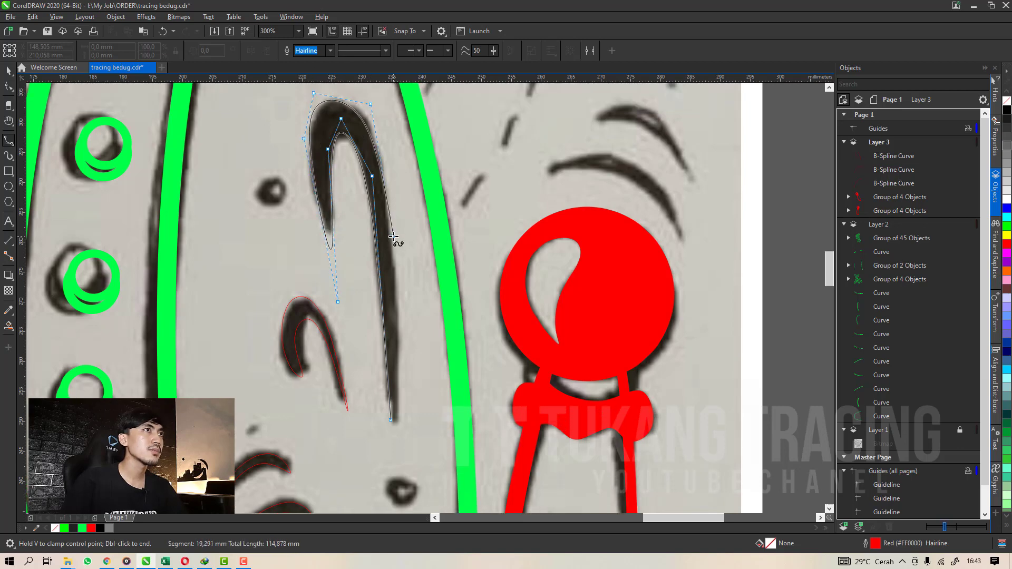
left_click(391, 405)
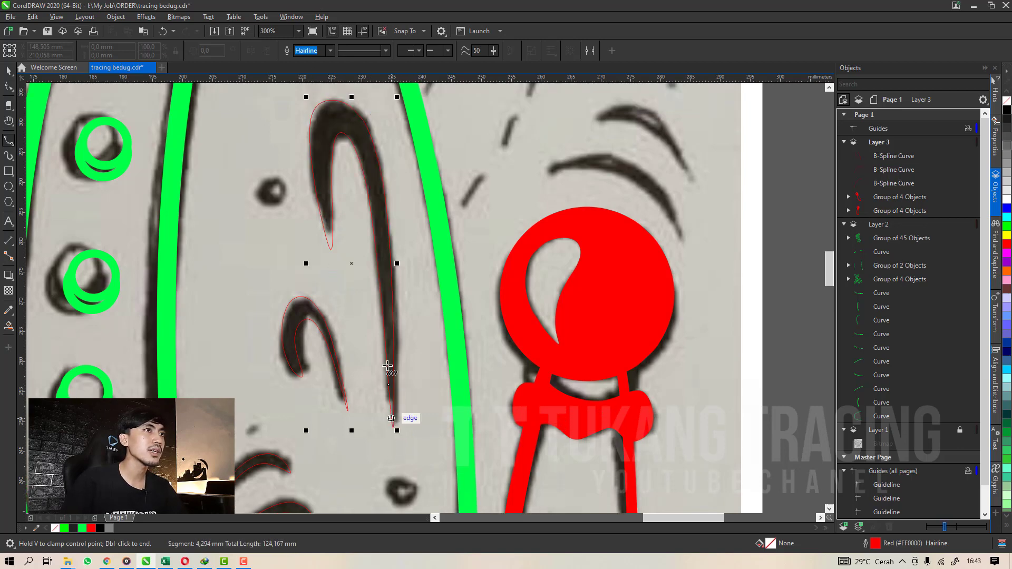
Trace the curved motion stroke directly above the upper mallet's head with a closed B-spline.
scroll(377, 280, "down", 3)
scroll(391, 258, "up", 3)
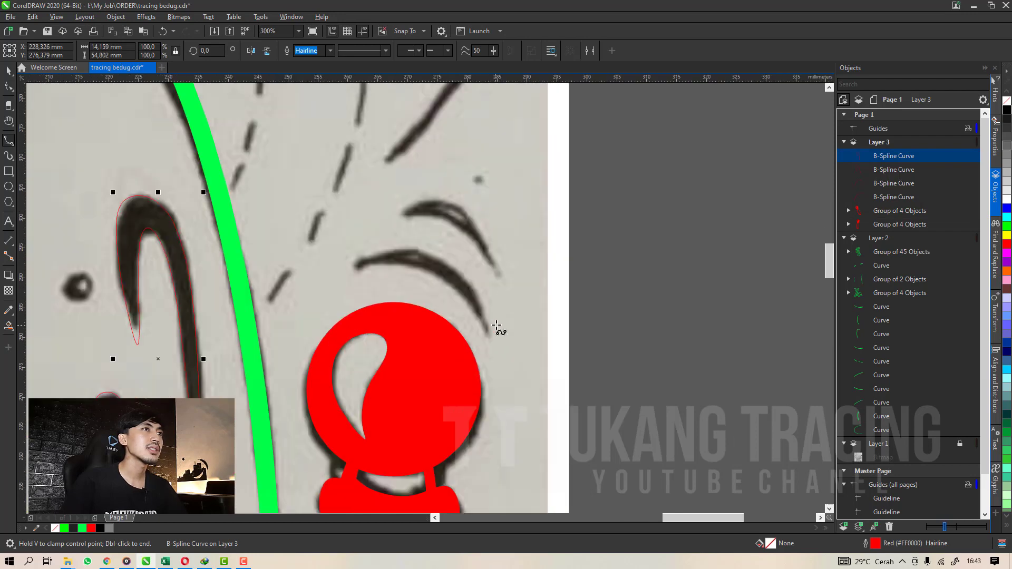
left_click(447, 268)
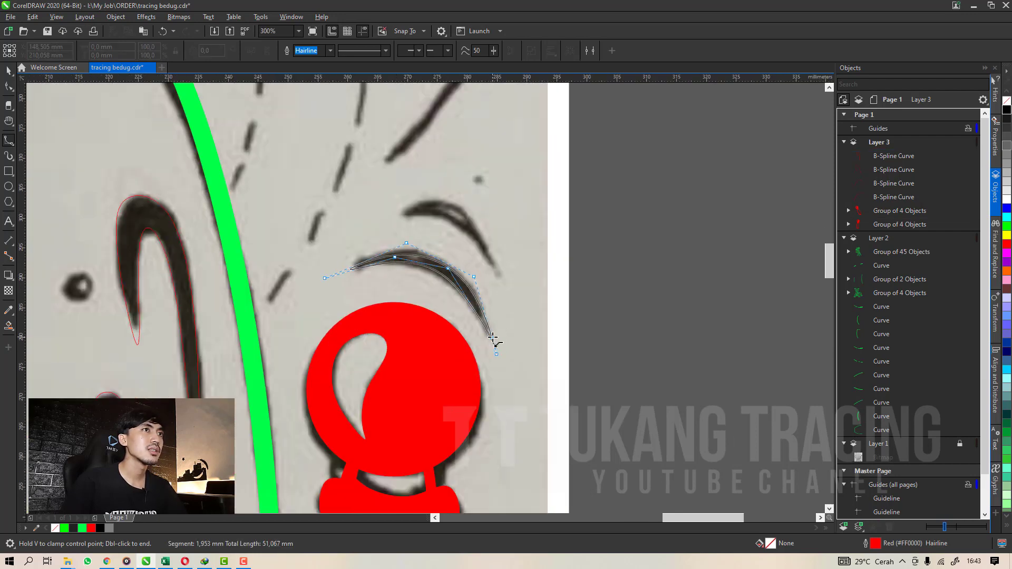
double_click(492, 337)
Trace the outer curved motion stroke above the upper mallet with a closed B-spline about 21 by 13 mm.
scroll(506, 227, "up", 2)
left_click(503, 348)
left_click(419, 216)
left_click(308, 204)
left_click(205, 240)
left_click(398, 179)
left_click(460, 237)
double_click(506, 358)
Trace the slanted hooked stroke above the upper mallet's motion arcs with a closed B-spline about 19 by 30 mm.
scroll(416, 296, "down", 4)
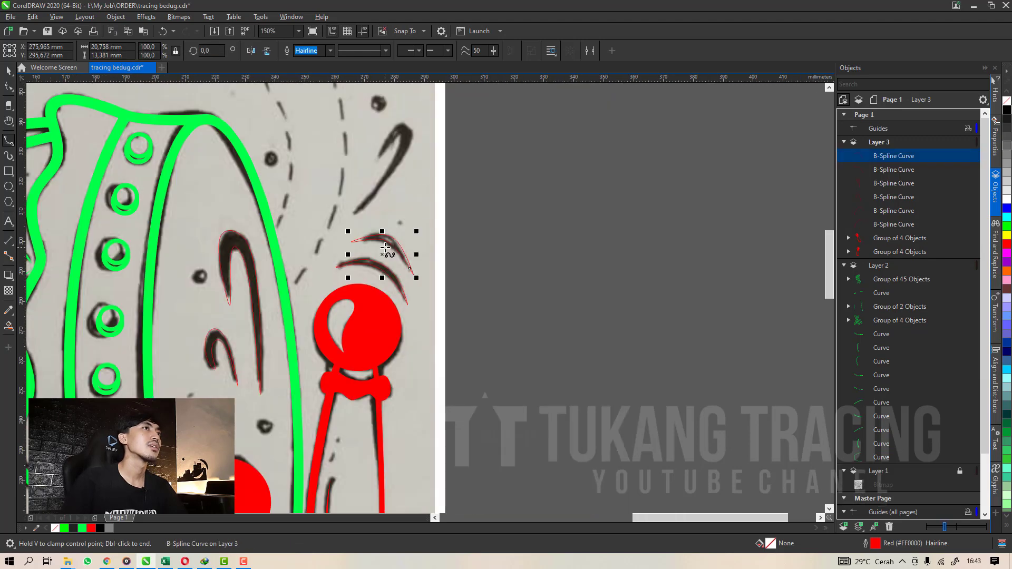
scroll(422, 224, "down", 2)
scroll(389, 218, "down", 1)
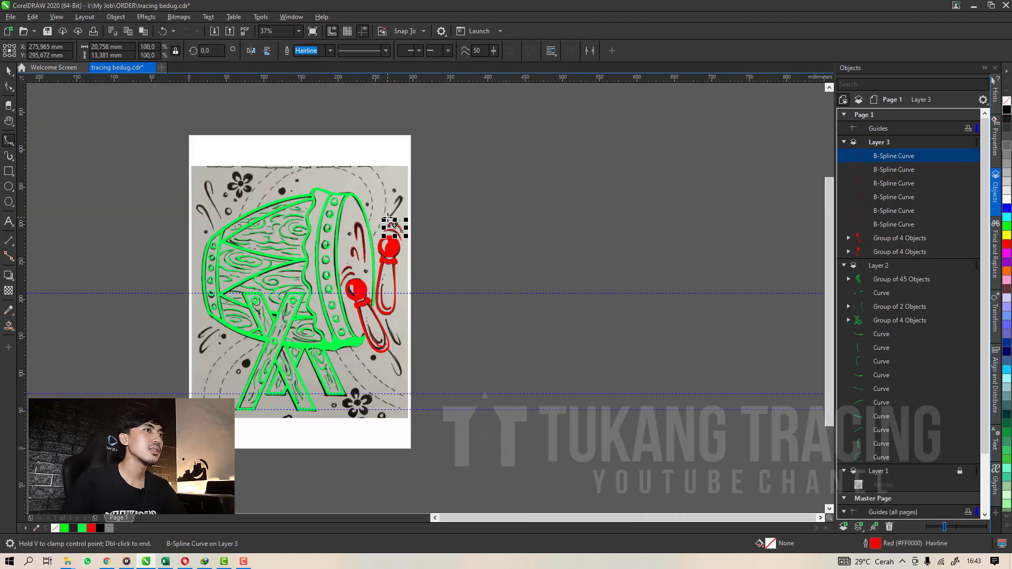
scroll(400, 359, "up", 1)
scroll(394, 247, "down", 1)
scroll(394, 165, "up", 2)
scroll(385, 210, "down", 1)
scroll(395, 268, "up", 2)
left_click(334, 353)
left_click(411, 273)
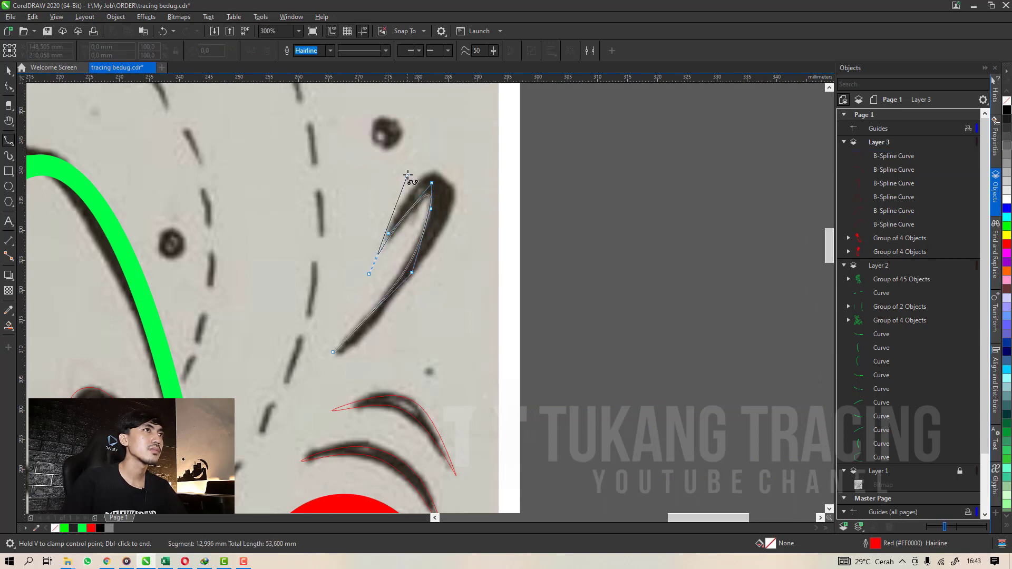
left_click(433, 261)
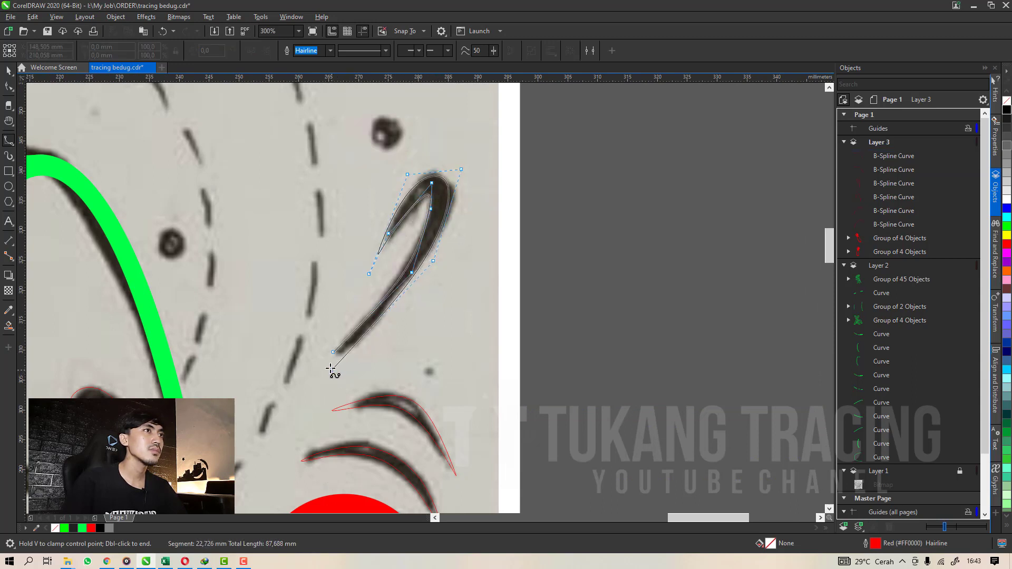
left_click(333, 354)
Trace the hooked stroke below the lower mallet's handle with a closed B-spline about 19 by 35 mm.
scroll(348, 369, "down", 4)
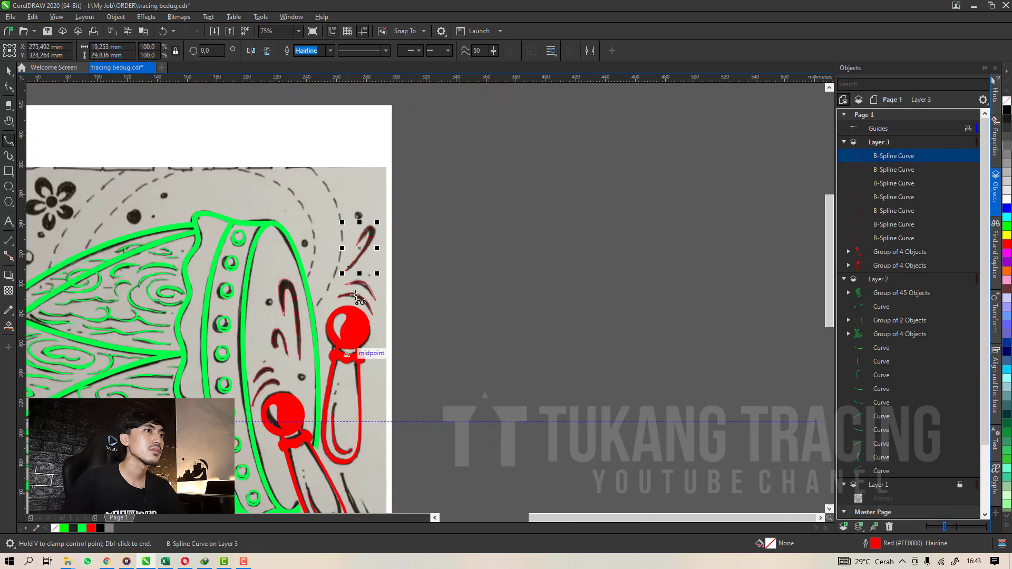
scroll(356, 416, "up", 3)
scroll(356, 416, "down", 2)
scroll(354, 418, "up", 3)
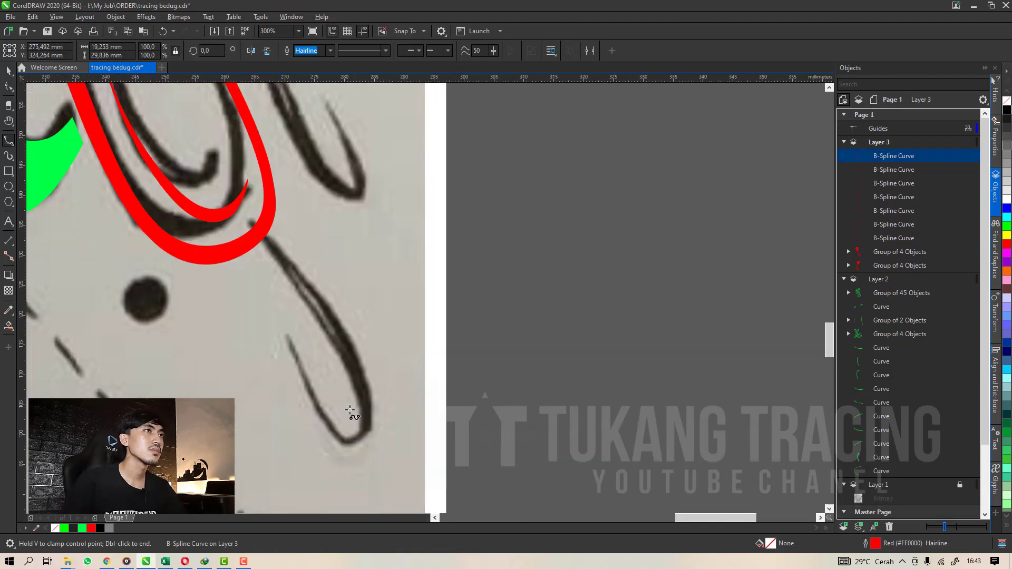
left_click(262, 228)
left_click(355, 332)
double_click(382, 454)
key("ctrl+z")
left_click(397, 401)
left_click(381, 475)
left_click(301, 433)
left_click(254, 274)
left_click(368, 458)
left_click(370, 397)
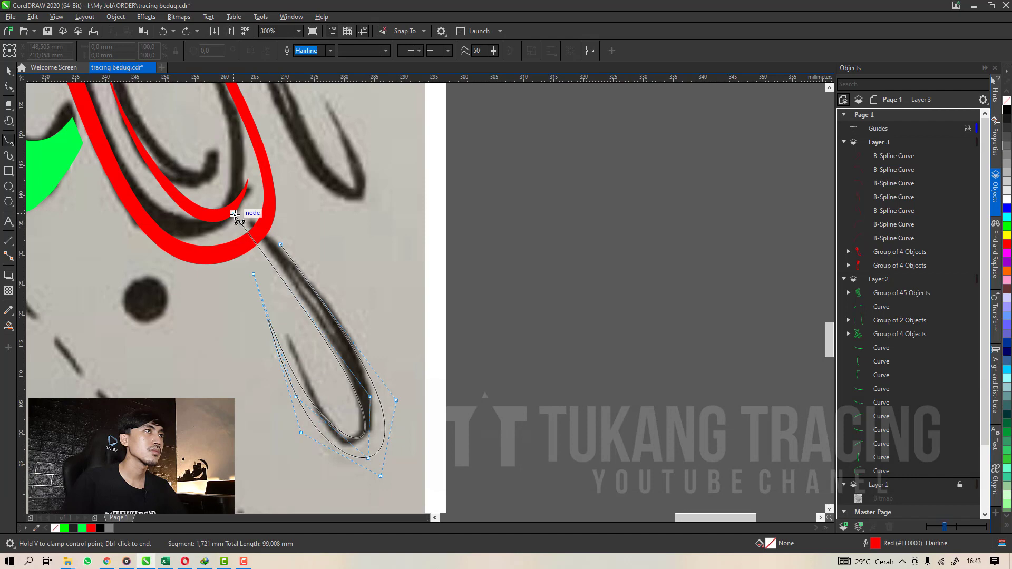
left_click(280, 245)
Trace the hooked stroke below the upper mallet's handle with a closed B-spline about 19 by 36 mm.
scroll(356, 337, "down", 1)
scroll(346, 196, "up", 1)
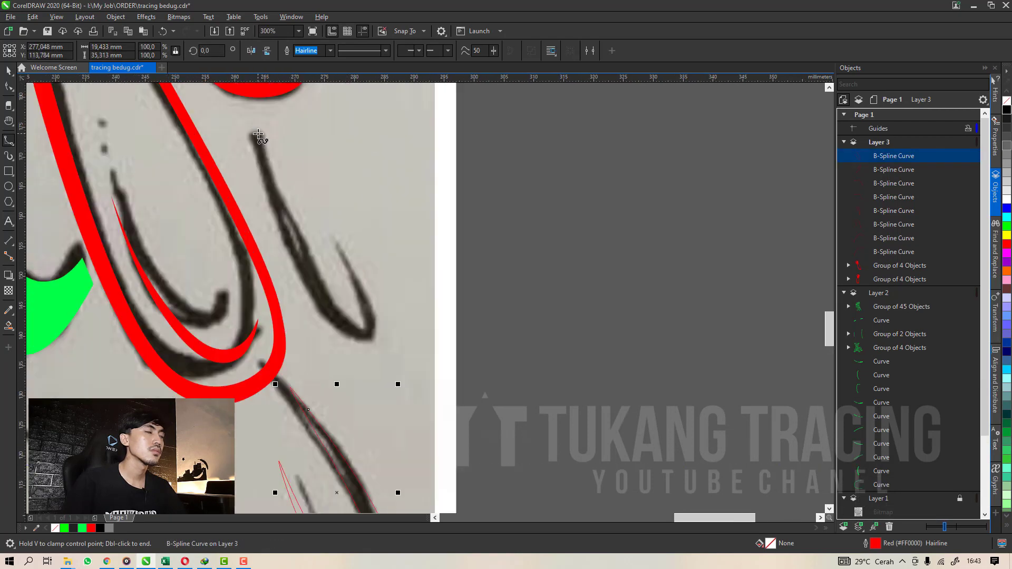
left_click(257, 134)
left_click(306, 278)
left_click(366, 338)
left_click(310, 170)
left_click(377, 325)
left_click(278, 239)
left_click(242, 102)
left_click(257, 135)
scroll(369, 306, "down", 6)
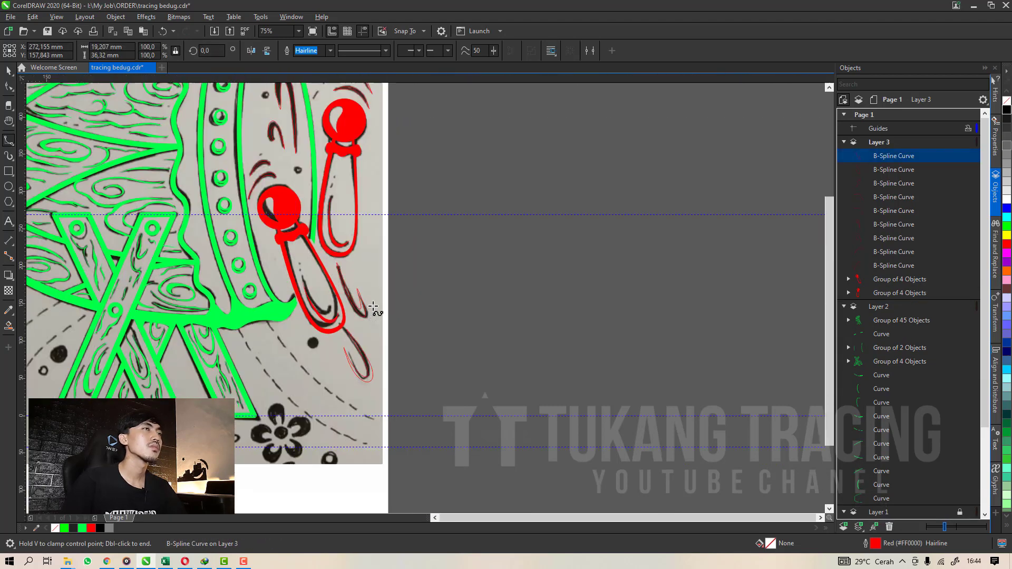
Fill all traced drum, mallet and motion-stroke objects with black.
key("space")
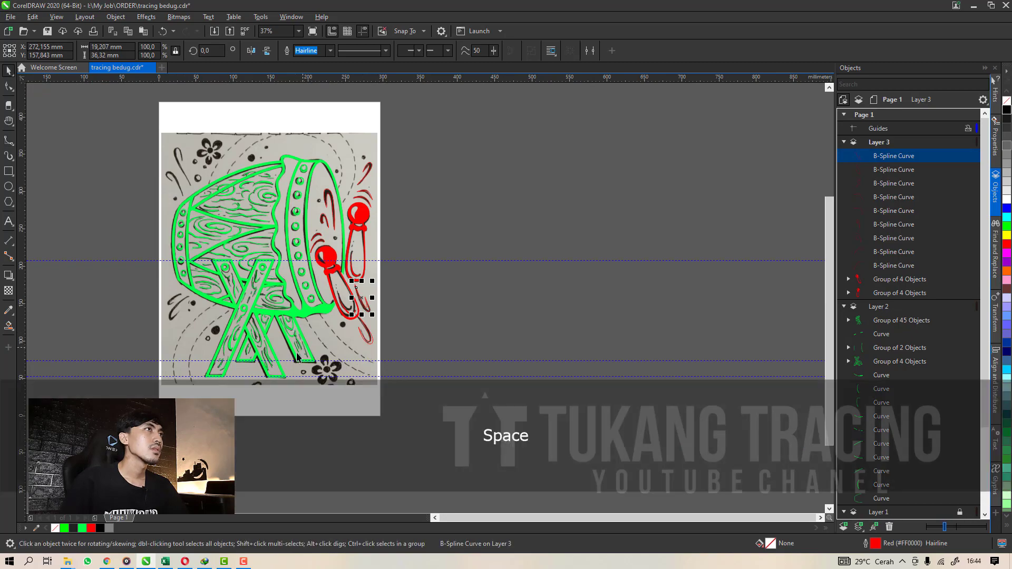
scroll(219, 166, "up", 1)
scroll(259, 270, "down", 1)
left_click(481, 281)
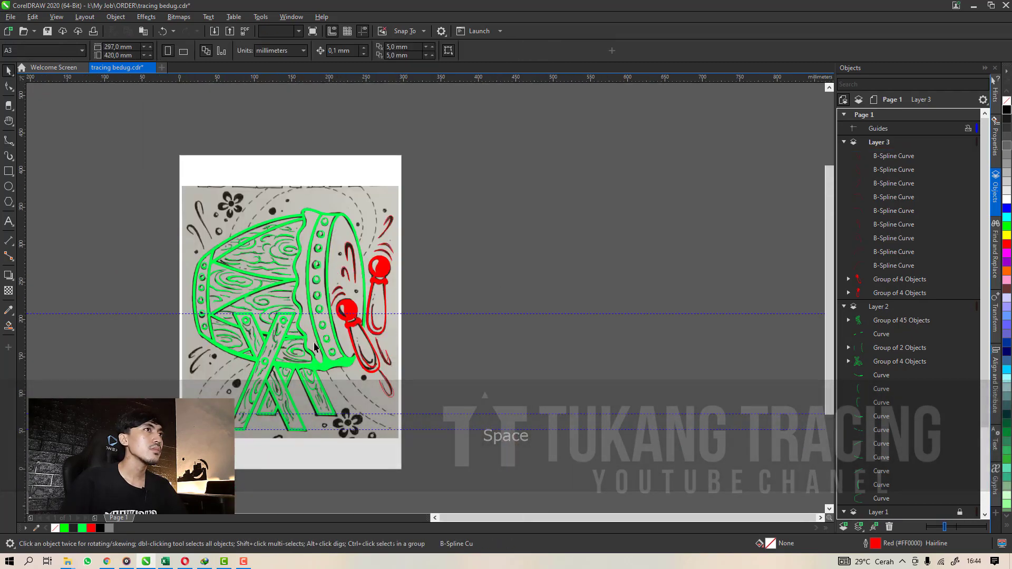
scroll(340, 337, "up", 3)
scroll(340, 337, "down", 3)
scroll(255, 343, "up", 3)
scroll(255, 342, "down", 3)
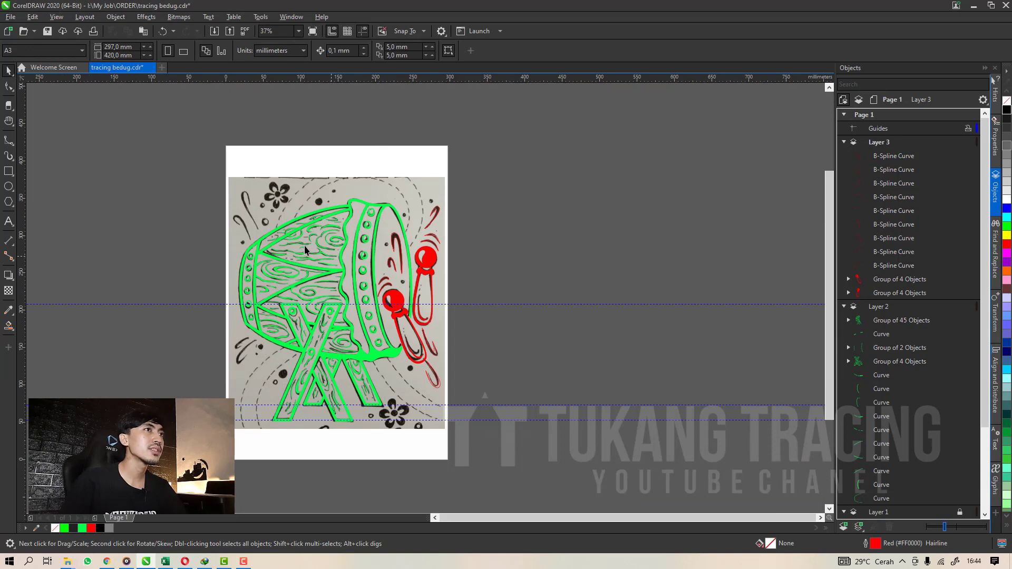
left_click_drag(500, 452, 187, 182)
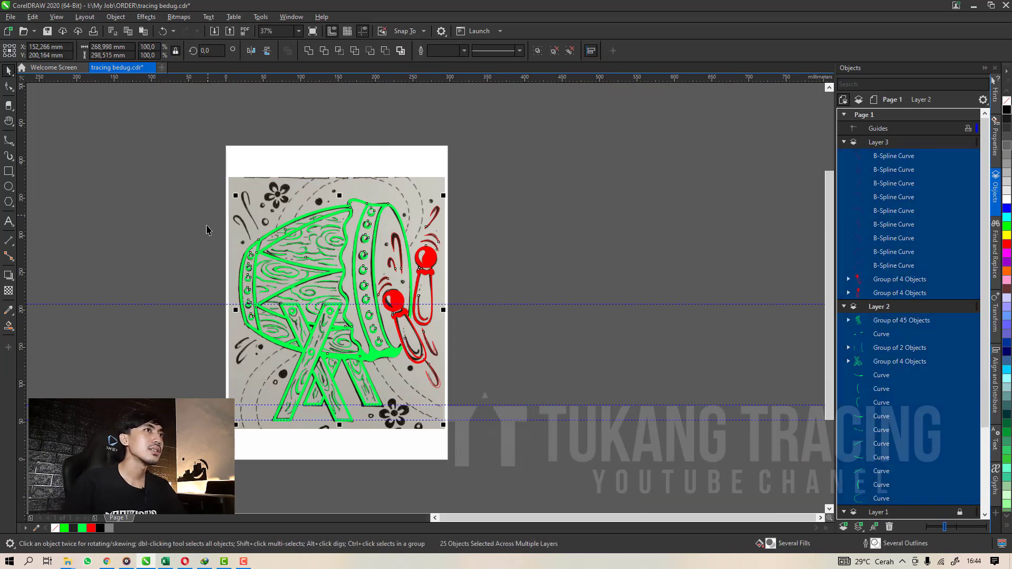
left_click(100, 528)
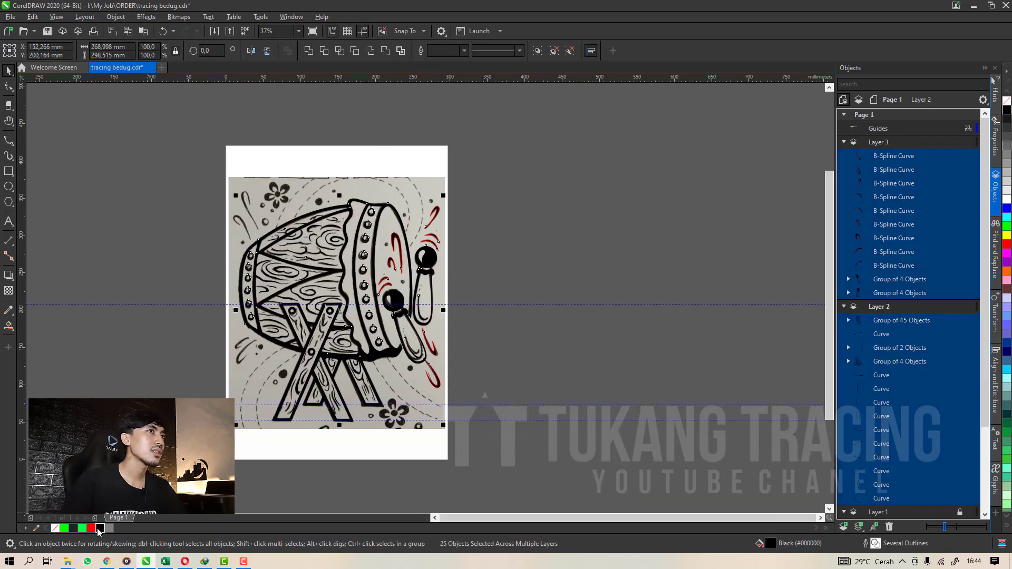
key("ctrl+z")
left_click(99, 528)
right_click(63, 530)
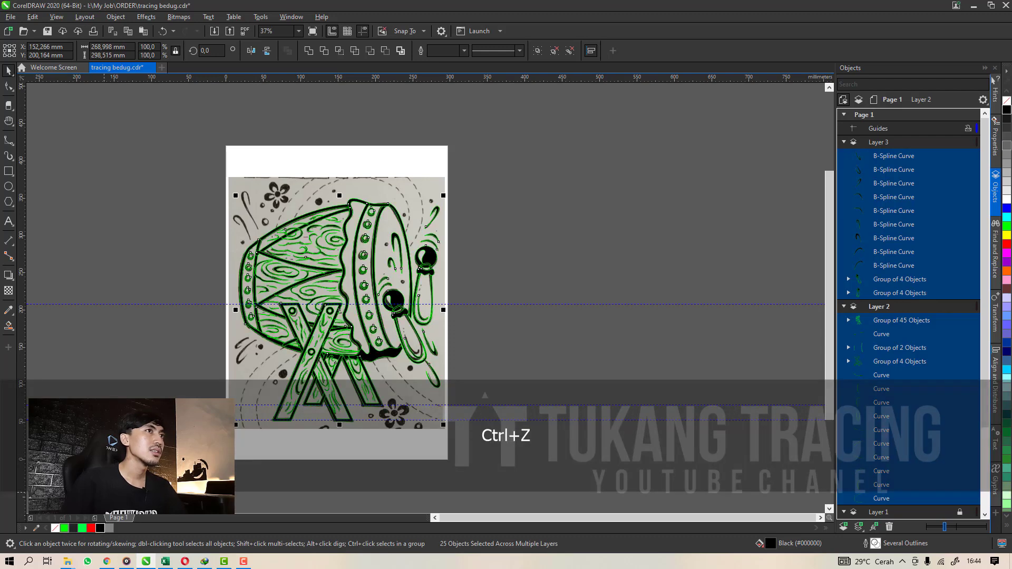
scroll(254, 329, "down", 1)
key("ctrl+z")
left_click(462, 365)
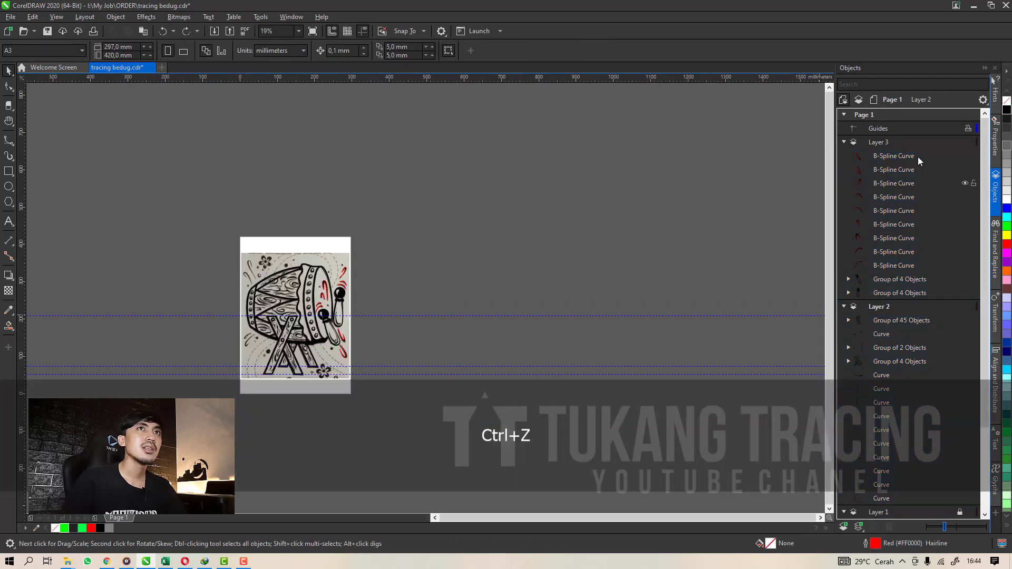
Group the nine B-spline curves on Layer 3, and group the two mallet groups together.
left_click(881, 155)
left_click(883, 264, "shift")
key("ctrl+g")
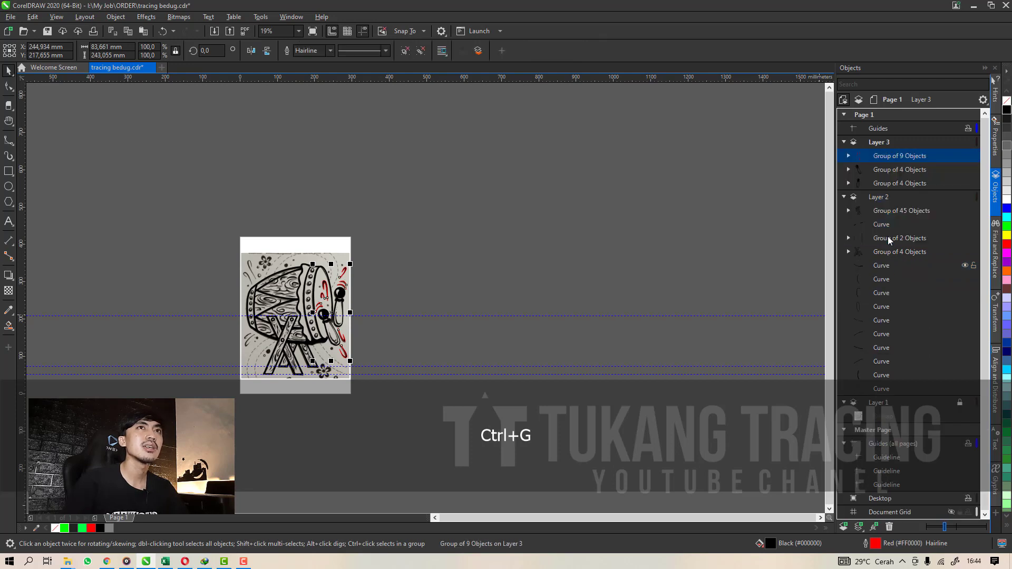
left_click(891, 169)
left_click(890, 183, "shift")
key("ctrl+g")
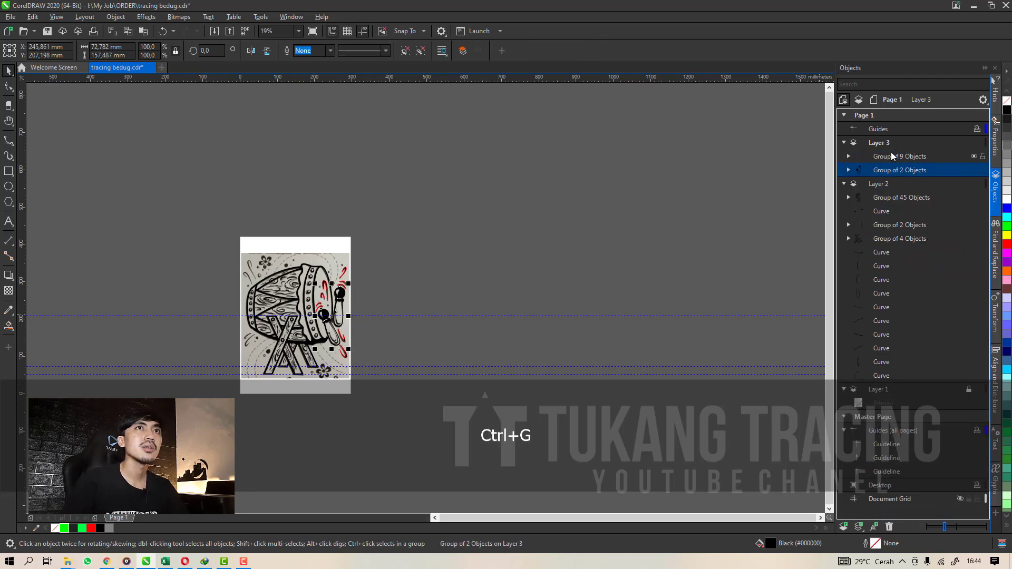
Group the loose curves at the end of Layer 2, and combine all of that layer's objects into one group.
left_click(885, 184)
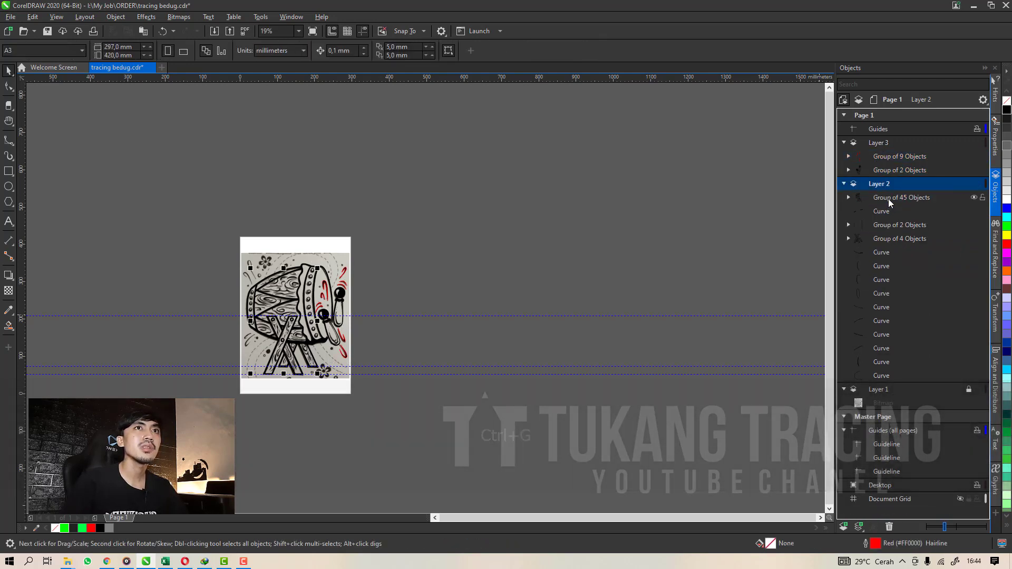
left_click(888, 199)
left_click(880, 254)
left_click(877, 374, "shift")
key("ctrl+g")
left_click(880, 254, "shift")
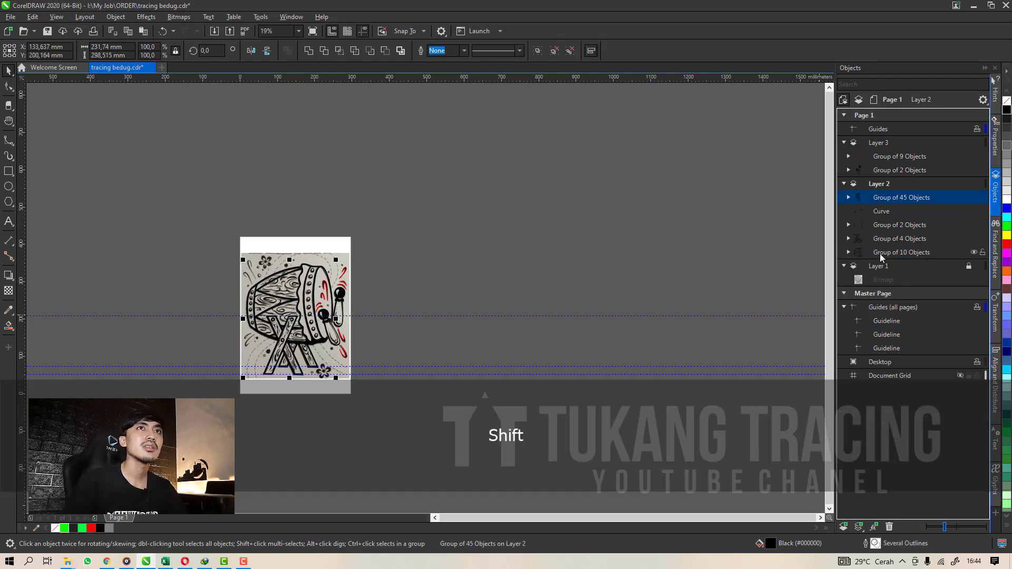
key("ctrl+g")
Group the two Layer 3 groups together, and group the result with the Layer 2 group.
left_click(884, 171)
left_click(883, 158, "ctrl")
key("ctrl+g")
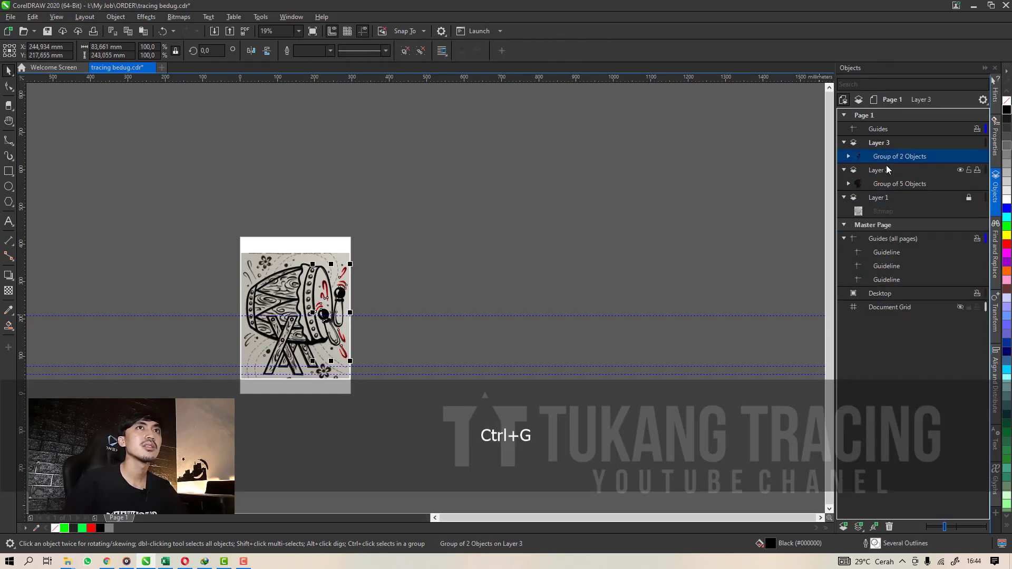
left_click_drag(888, 182, 888, 182)
left_click(888, 183, "shift")
key("ctrl+g")
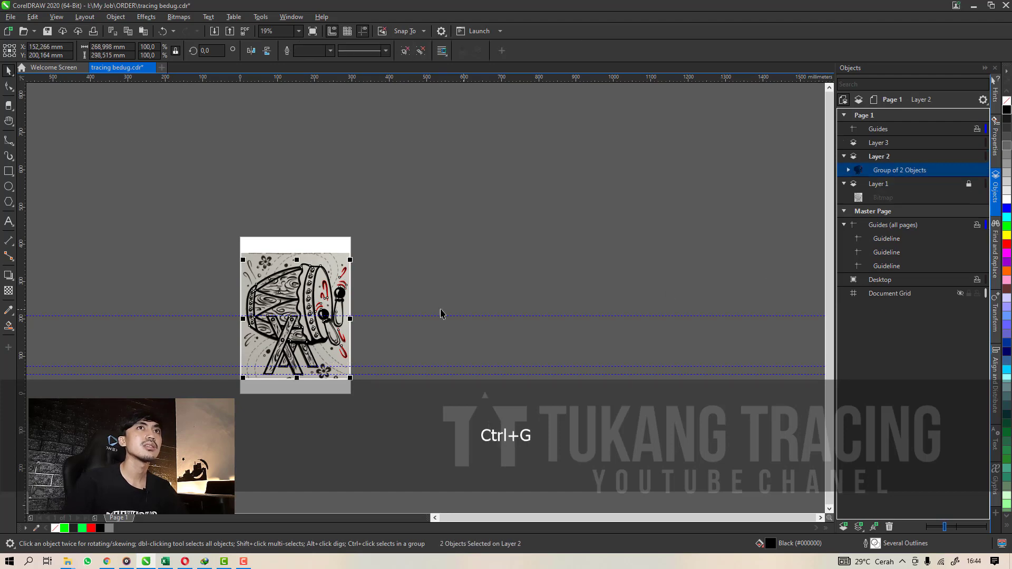
Remove the outline from the whole grouped drum artwork.
left_click_drag(299, 311, 248, 345)
key("ctrl+z")
right_click(56, 528)
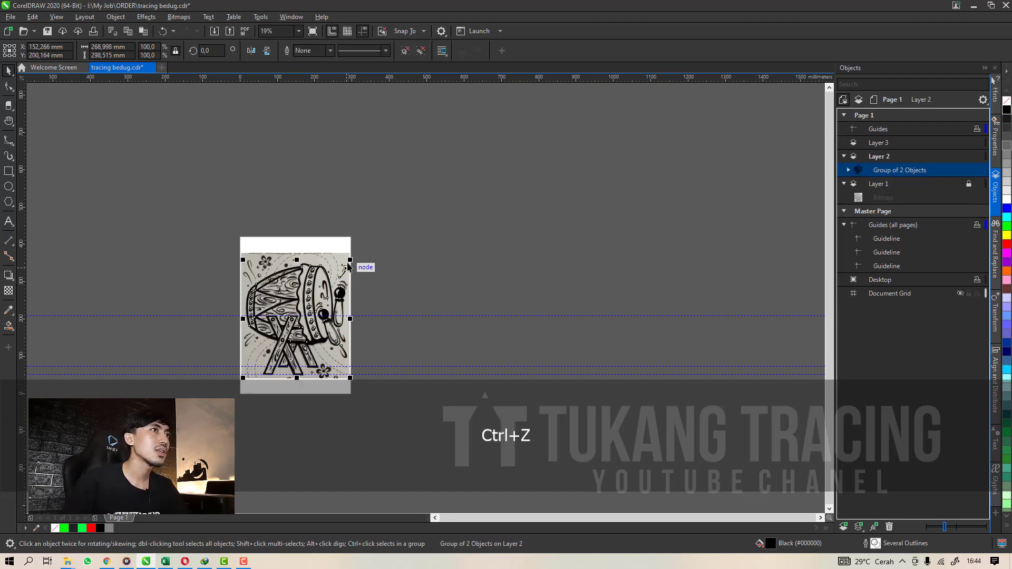
Delete the three horizontal guidelines crossing the page.
scroll(316, 286, "up", 1)
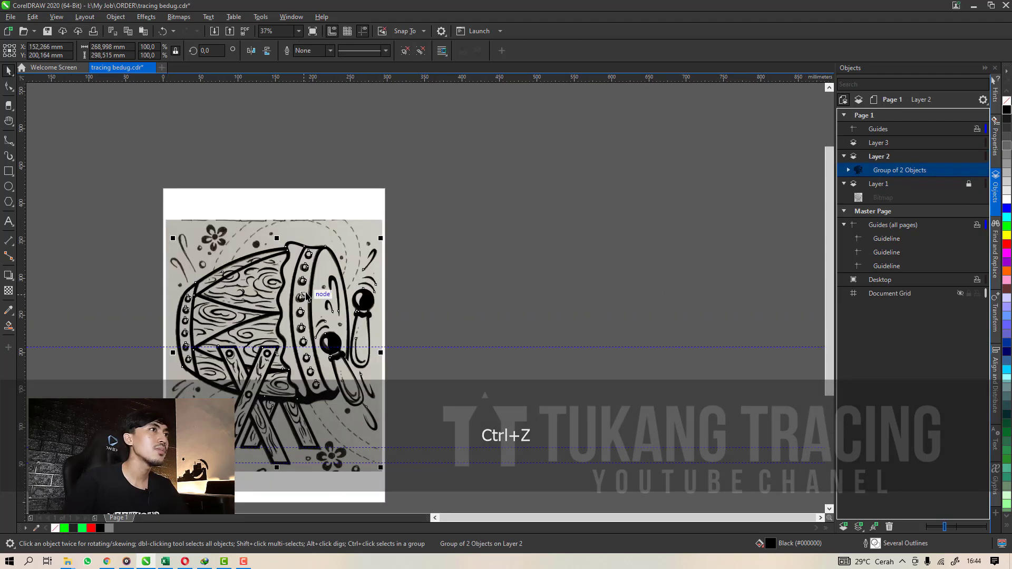
left_click(409, 347)
key("Delete")
left_click(441, 448)
key("Delete")
left_click(441, 463)
key("Delete")
scroll(426, 346, "down", 1)
left_click(357, 363)
left_click_drag(395, 368, 501, 369)
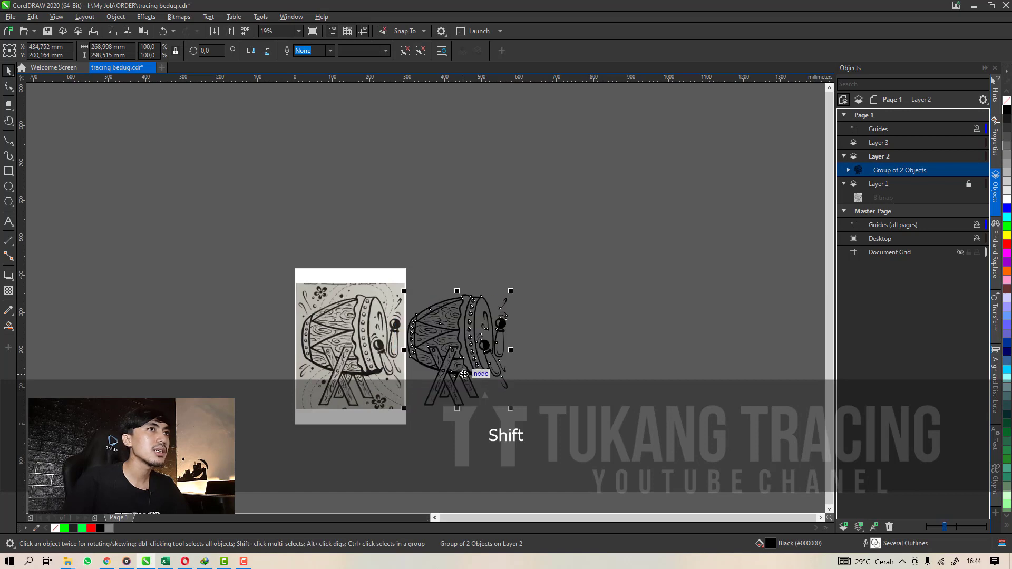
scroll(463, 373, "up", 1)
key("ctrl+z")
Create a page-sized rectangle, move it to the right of the page, and give it a white fill without outline.
double_click(9, 171)
key("space")
left_click_drag(262, 179, 503, 193)
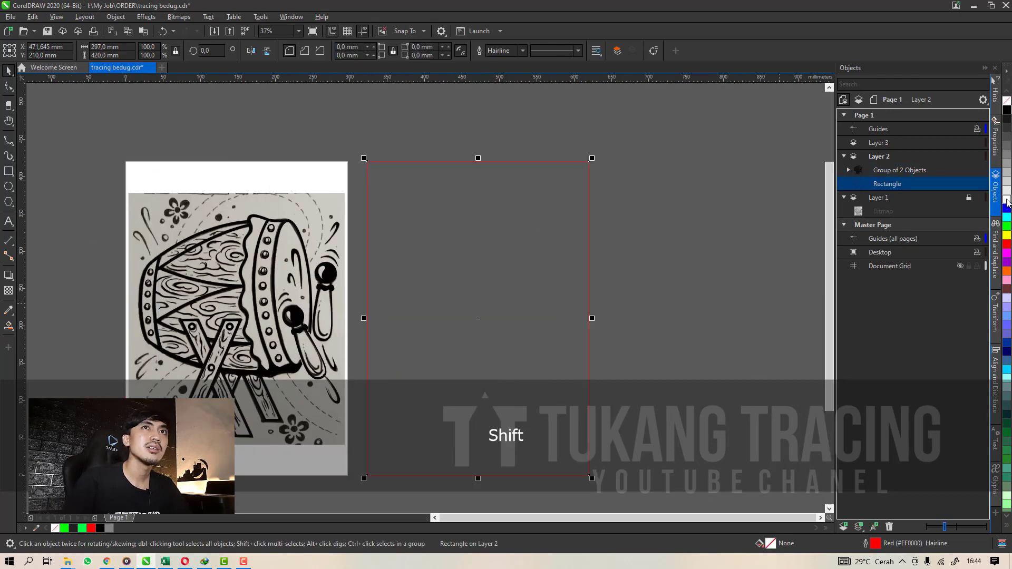
left_click(1007, 202)
right_click(1007, 100)
Center the drum artwork horizontally on the white rectangle and move both close beside the page.
left_click(258, 368)
left_click(472, 366, "shift")
key("c")
left_click_drag(546, 364, 533, 367)
Compare the finished tracing with the original sketch side by side and inspect its line details up close.
key("z")
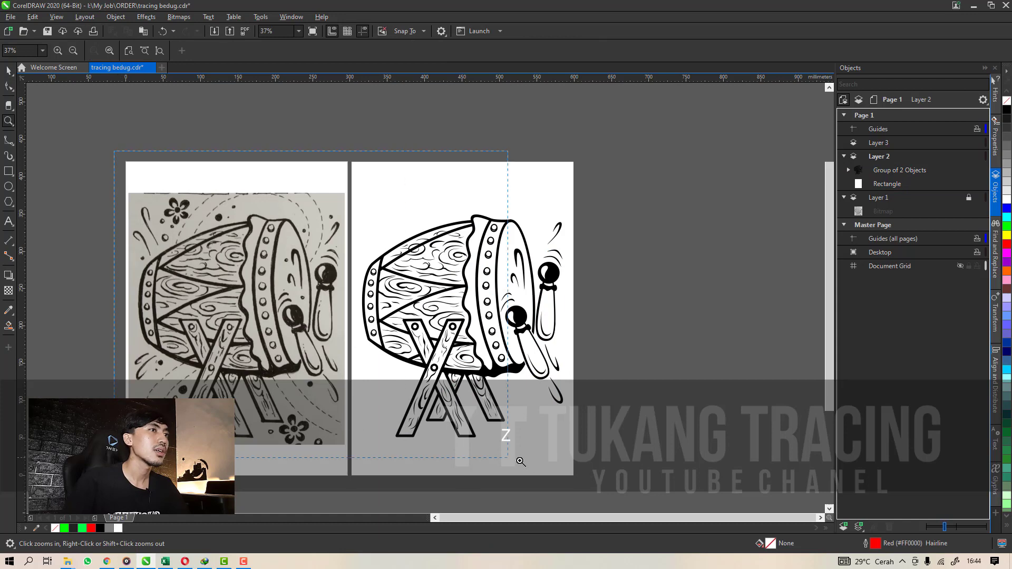
left_click_drag(573, 484, 581, 485)
key("space")
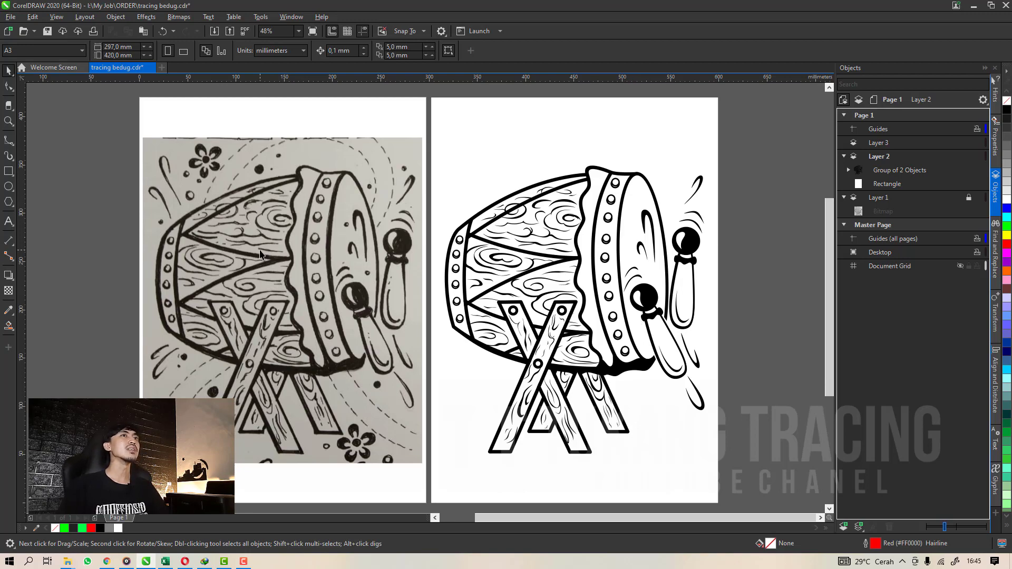
scroll(329, 289, "up", 6)
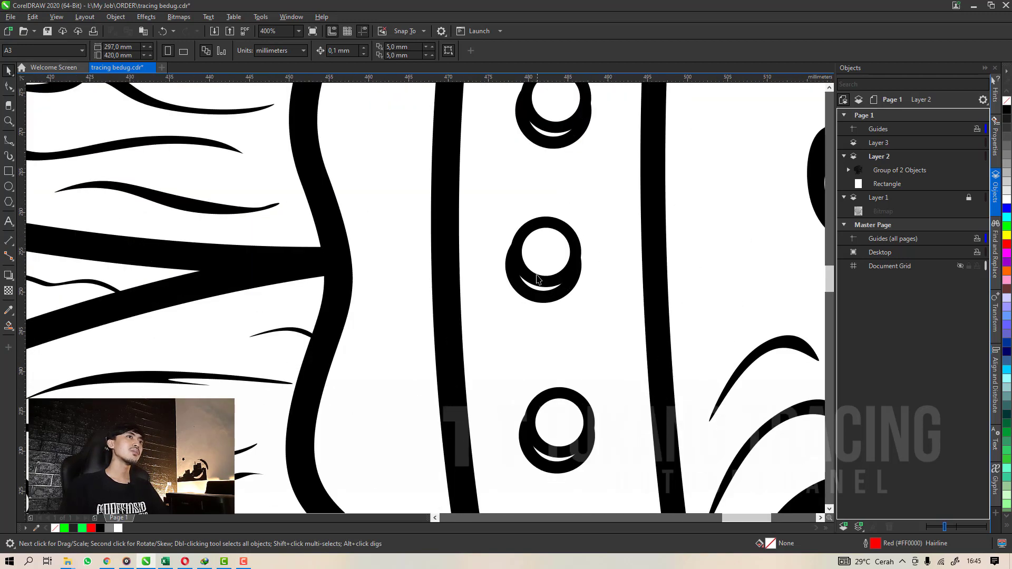
scroll(332, 288, "down", 6)
scroll(483, 279, "down", 5)
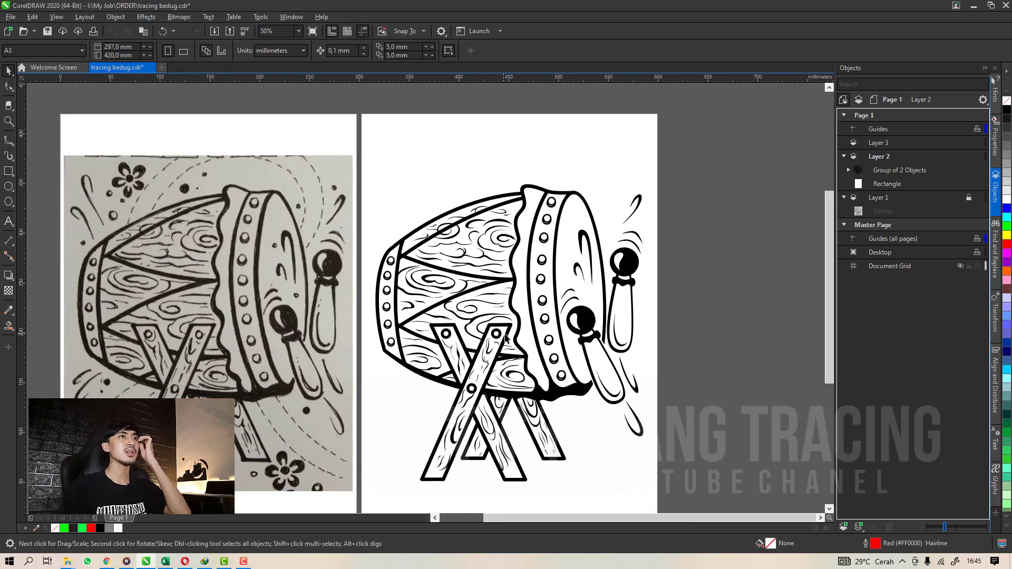
Recolor the grouped drum artwork with a dark green fill.
left_click(505, 335)
left_click(1006, 235)
left_click(1007, 244)
left_click(1006, 379)
left_click(1006, 370)
left_click(1007, 413)
left_click(1005, 443)
left_click(1003, 433)
left_click(1005, 441)
left_click(1006, 424)
left_click(706, 342)
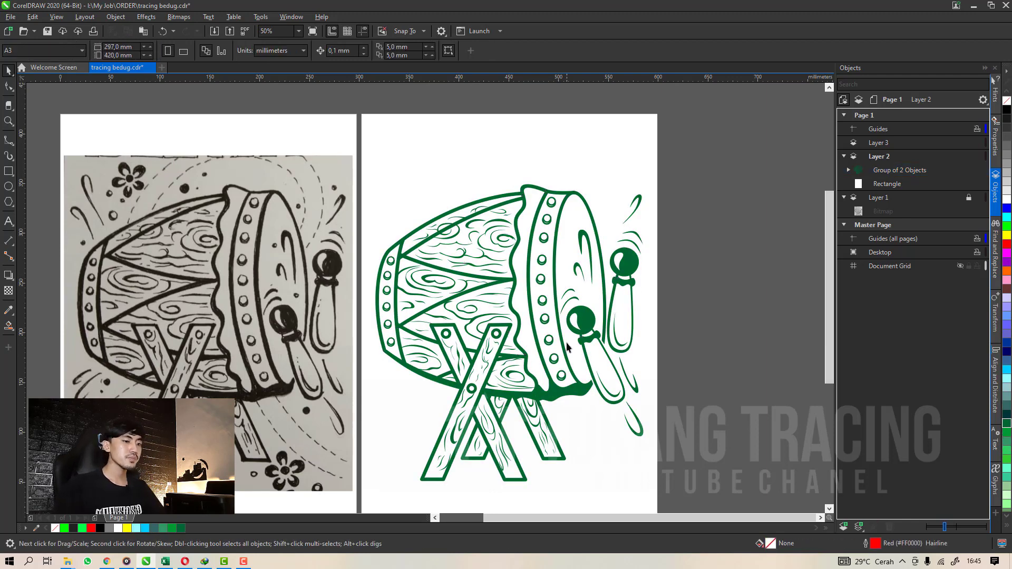
Save the tracing document with the sketch and artwork in view.
key("h")
left_click_drag(507, 310, 521, 306)
key("space")
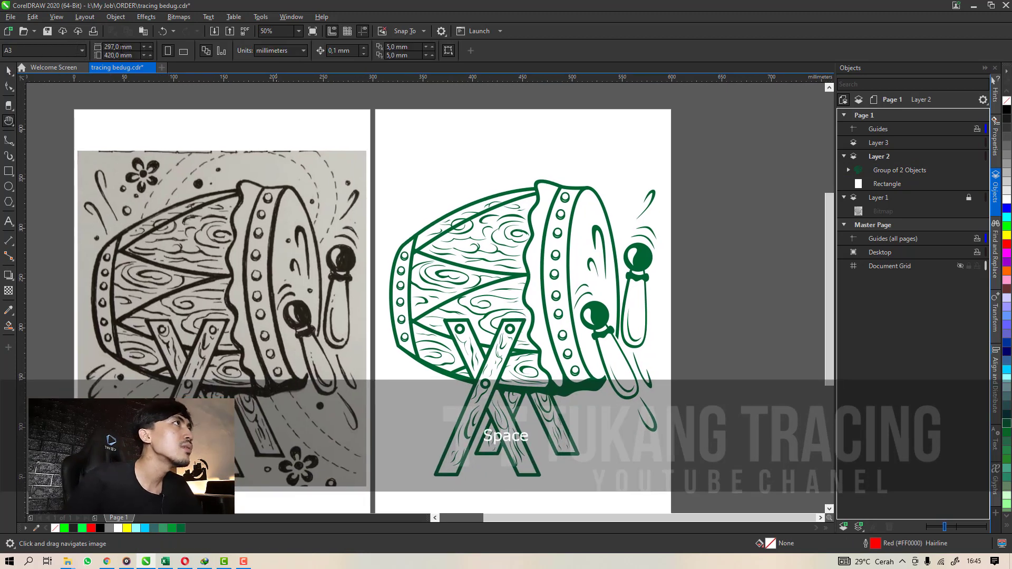
left_click(47, 31)
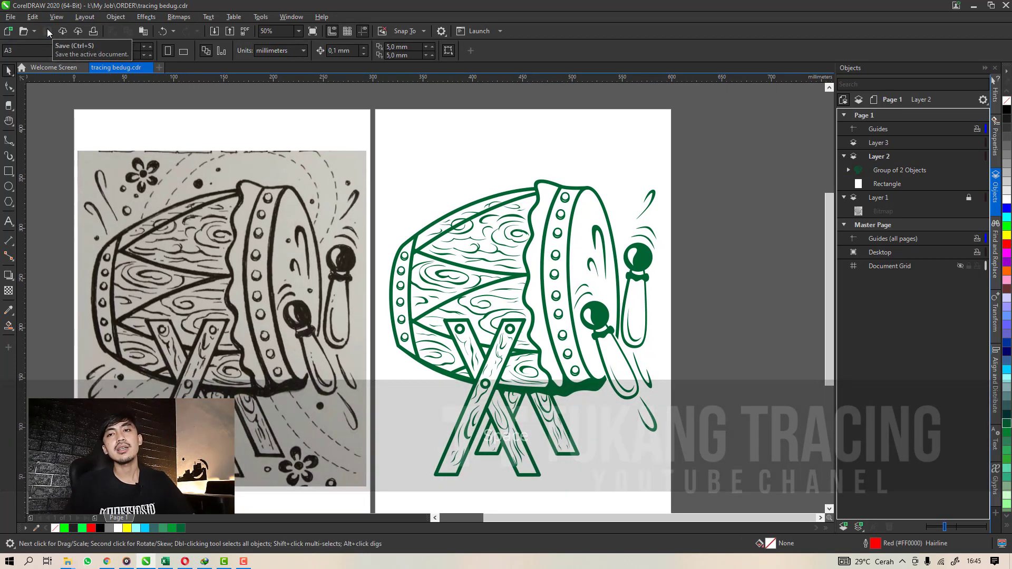